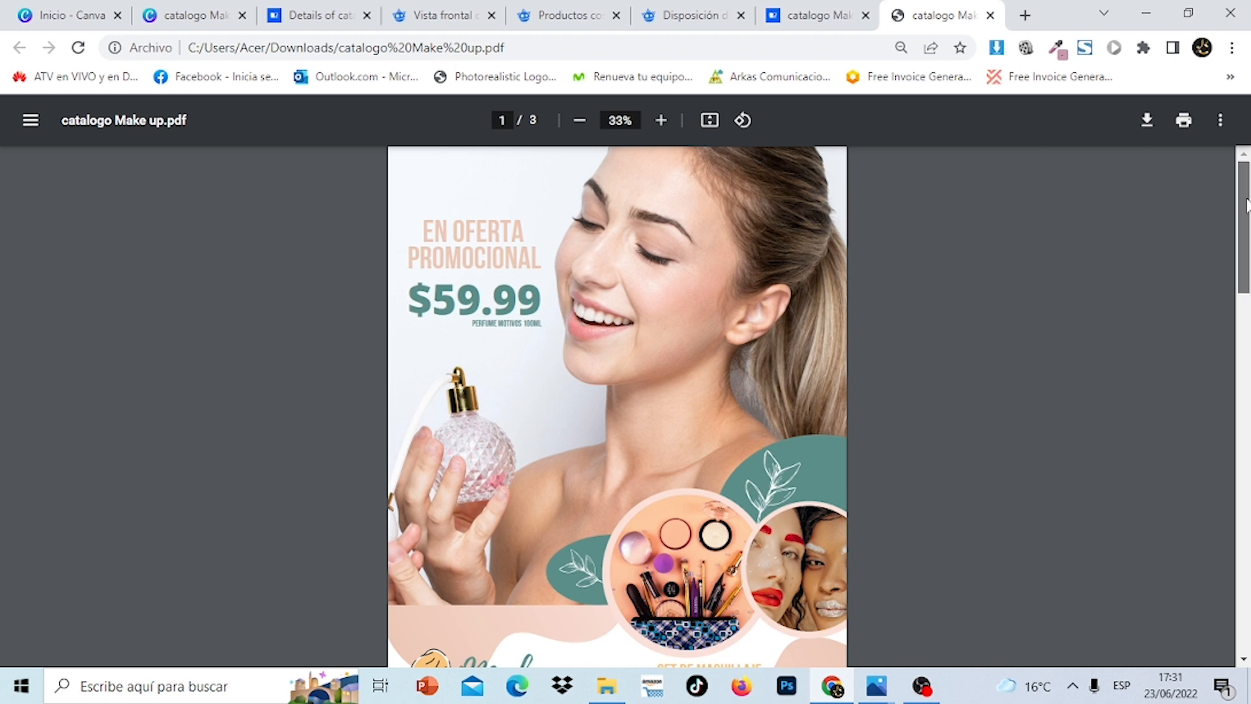
# Leave the exported catalog PDF and switch to the catalogo Make up design in Canva
pyautogui.moveTo(1245, 206)
pyautogui.mouseDown()
pyautogui.moveTo(1246, 580)
pyautogui.moveTo(1245, 199)
pyautogui.moveTo(1249, 566)
pyautogui.moveTo(1248, 209)
pyautogui.mouseUp()
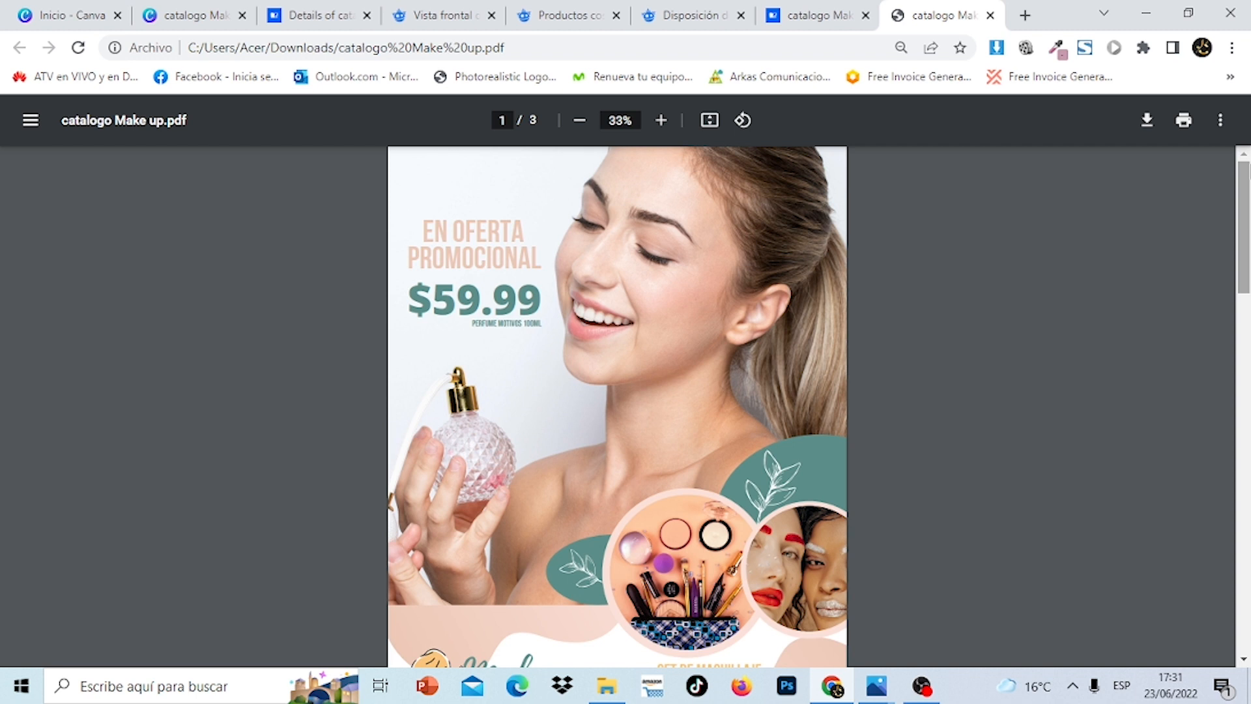
pyautogui.click(178, 12)
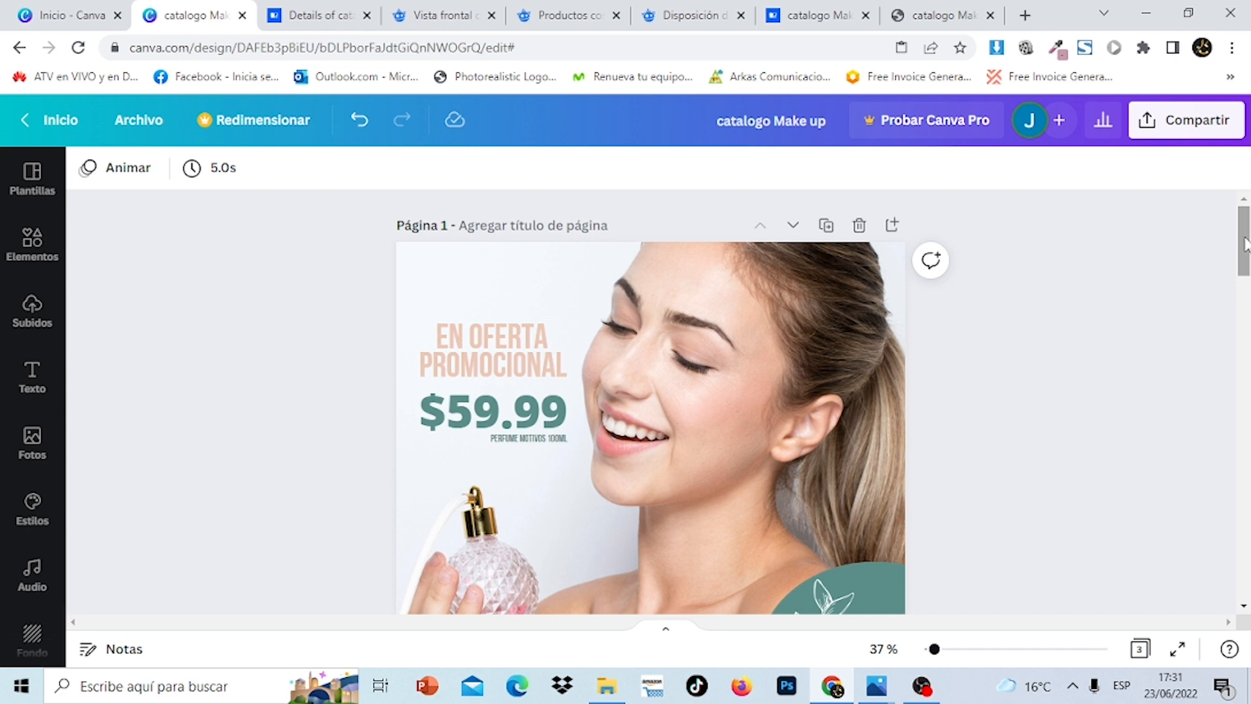
# Scroll through the Canva catalog pages, then bring up Freepik's powder compacts stock photo
pyautogui.moveTo(1244, 240); pyautogui.dragTo(1247, 305)
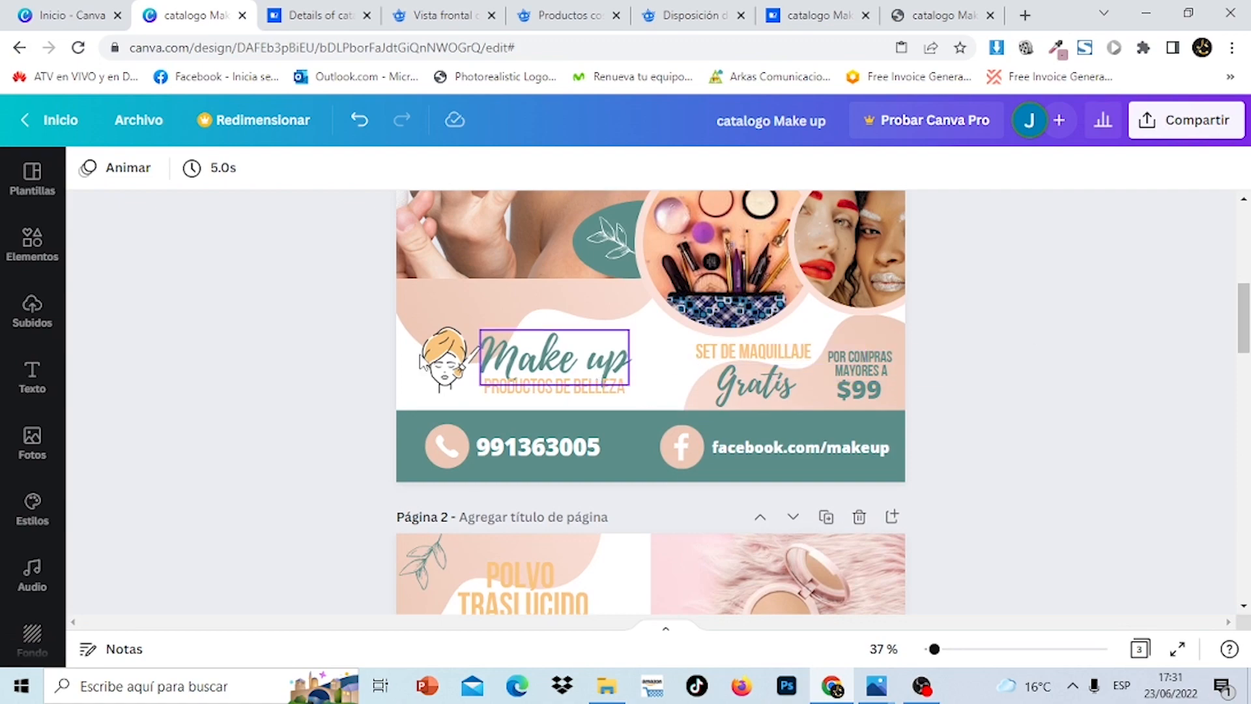
pyautogui.moveTo(1244, 323); pyautogui.dragTo(1249, 183)
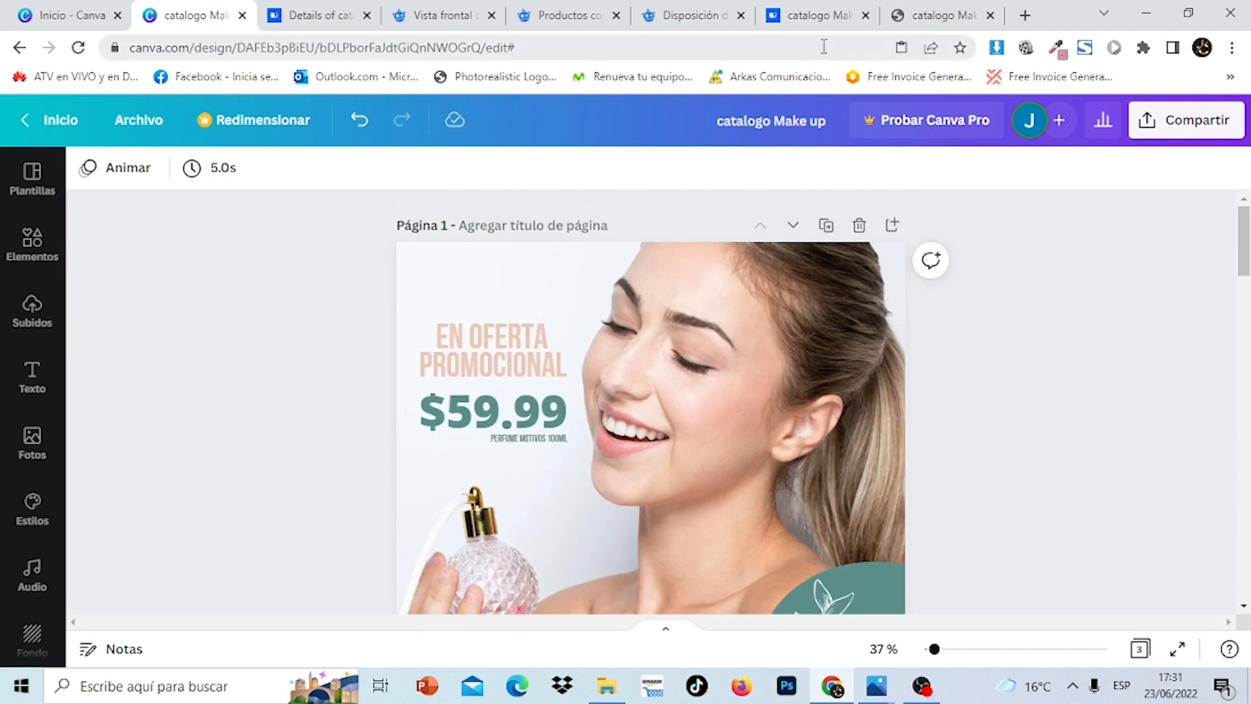
pyautogui.click(699, 20)
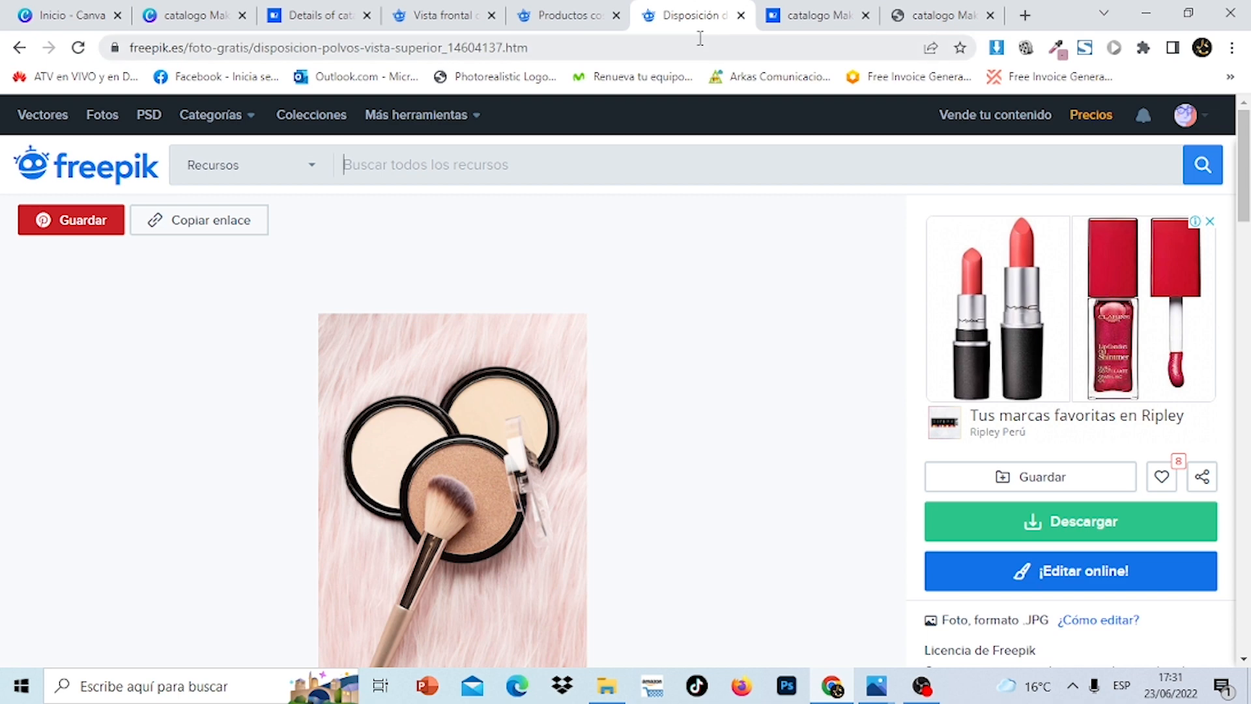
# Browse the Freepik compact and perfume photo pages, then open the published Flipsnack catalog
pyautogui.click(564, 14)
pyautogui.click(442, 13)
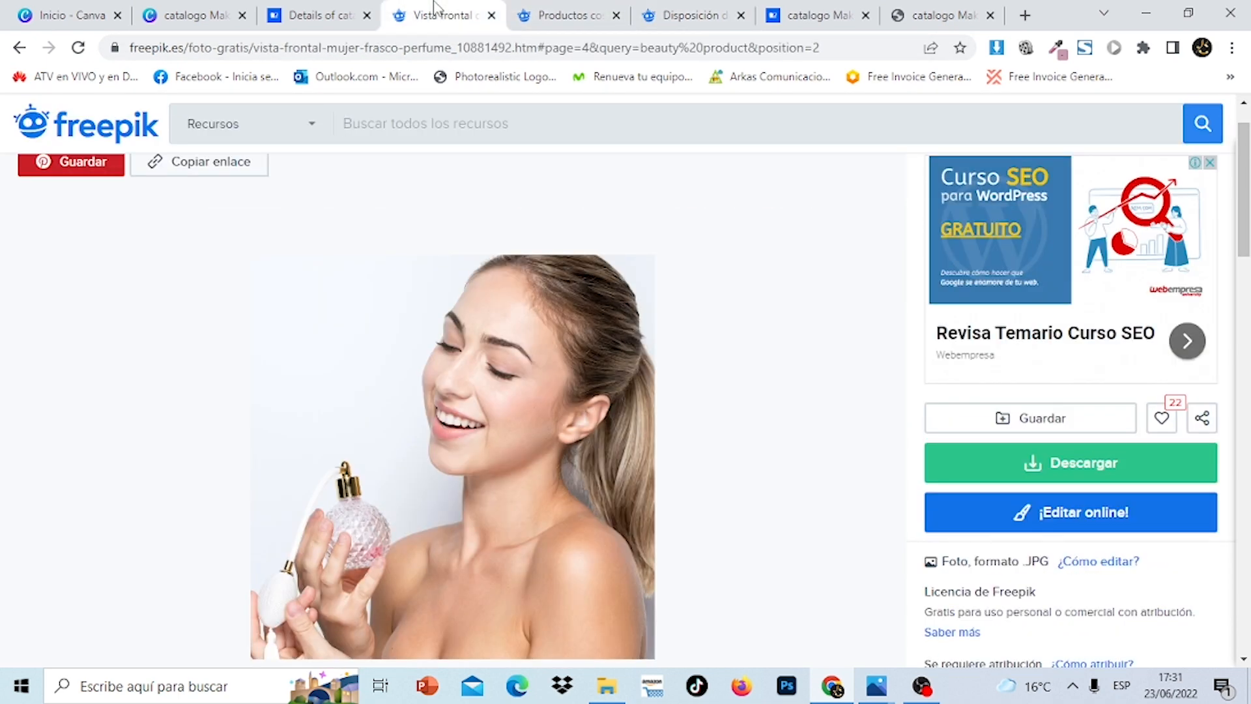
pyautogui.click(163, 16)
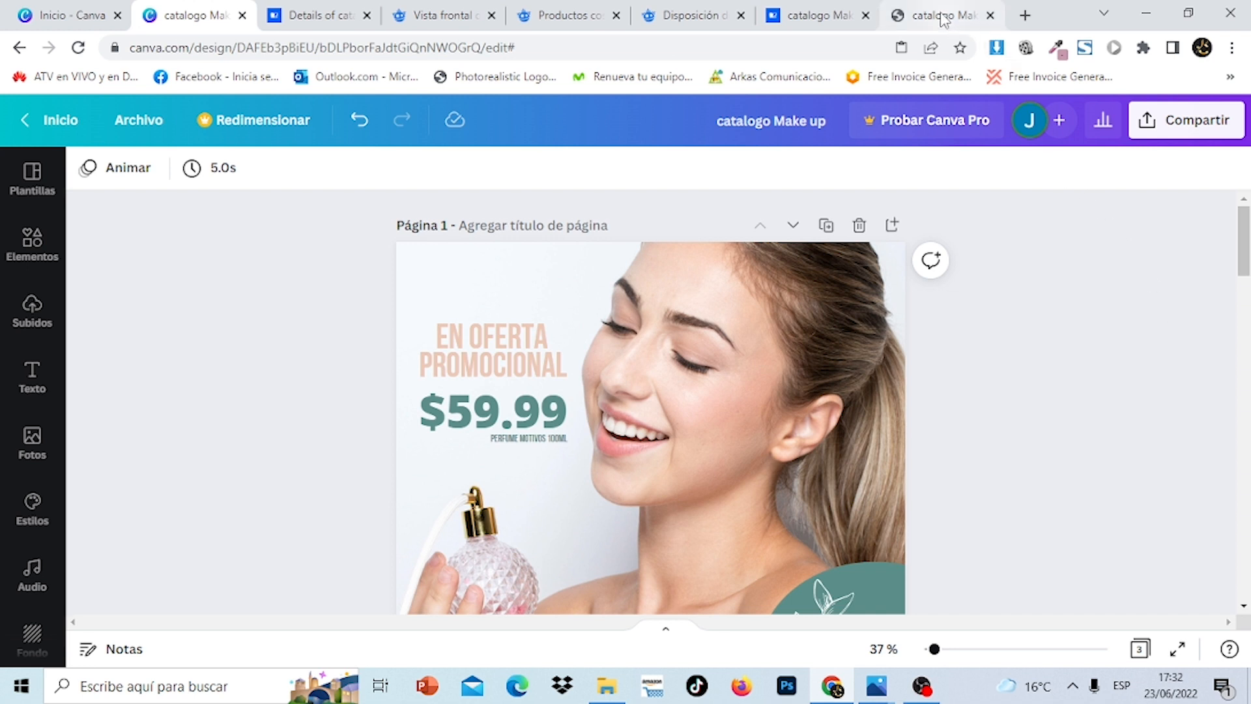
pyautogui.click(819, 15)
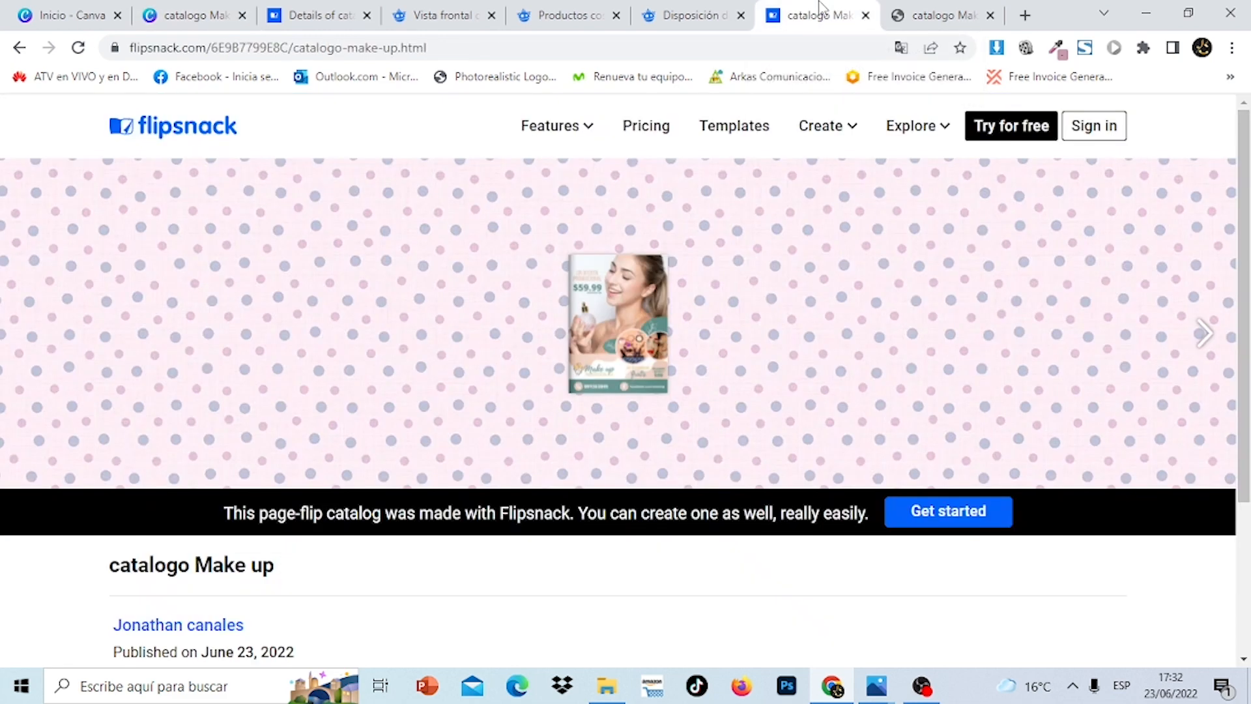
pyautogui.moveTo(947, 405)
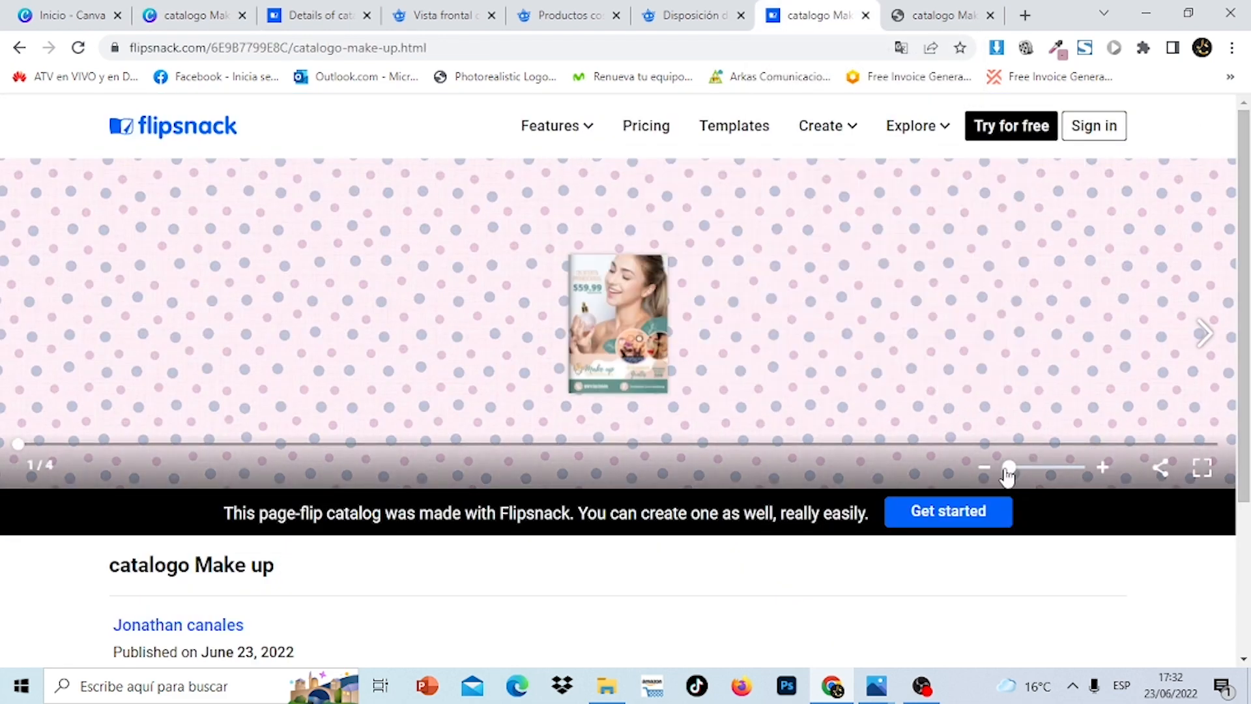
pyautogui.click(1203, 467)
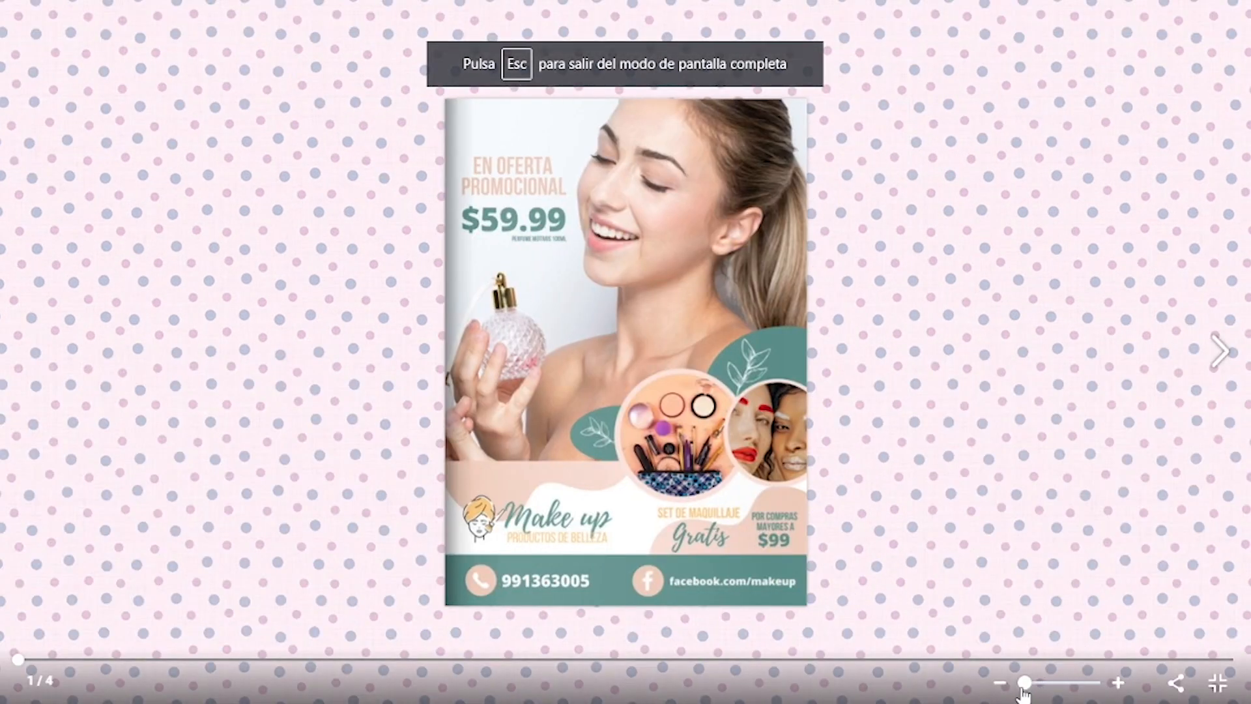
pyautogui.moveTo(1025, 689); pyautogui.dragTo(1027, 690)
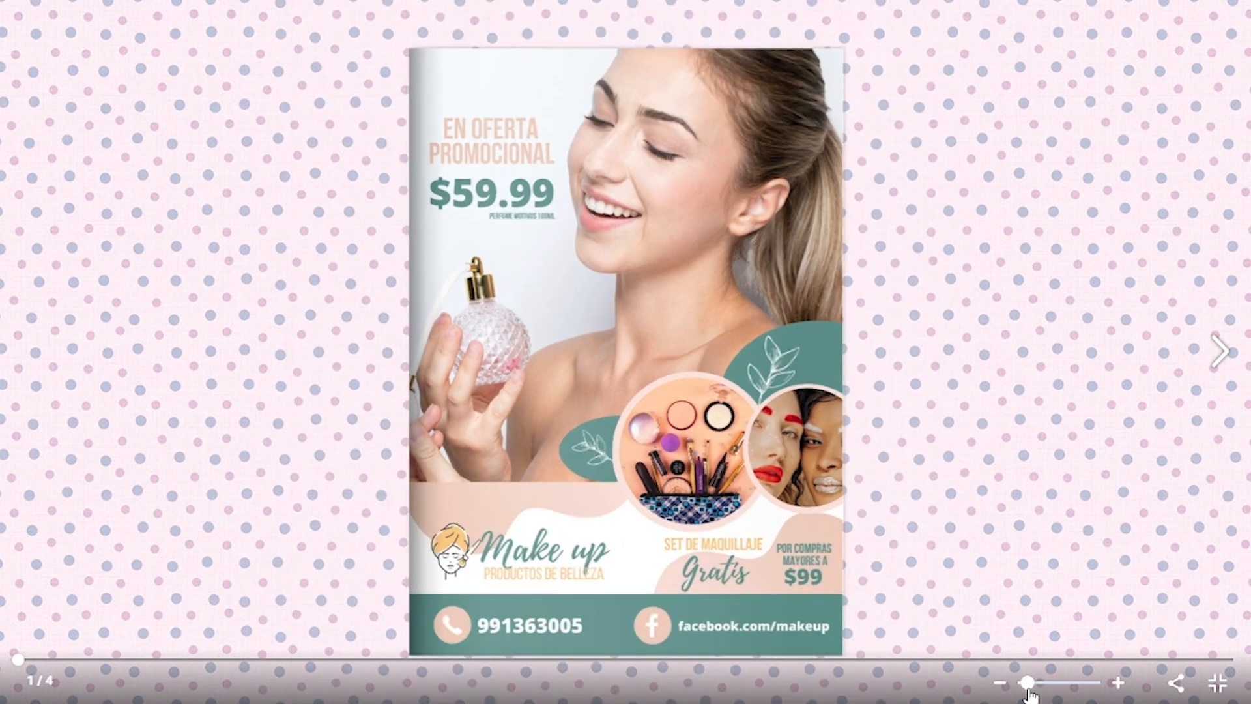
pyautogui.click(1222, 360)
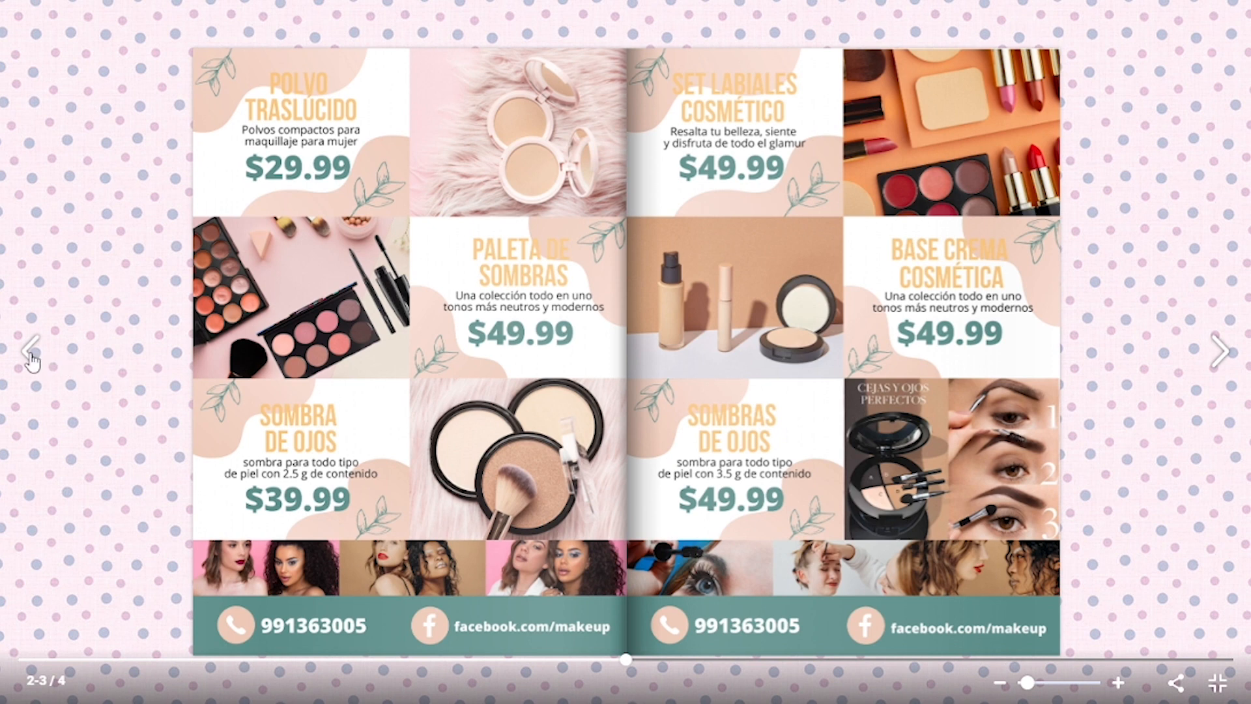
pyautogui.click(31, 362)
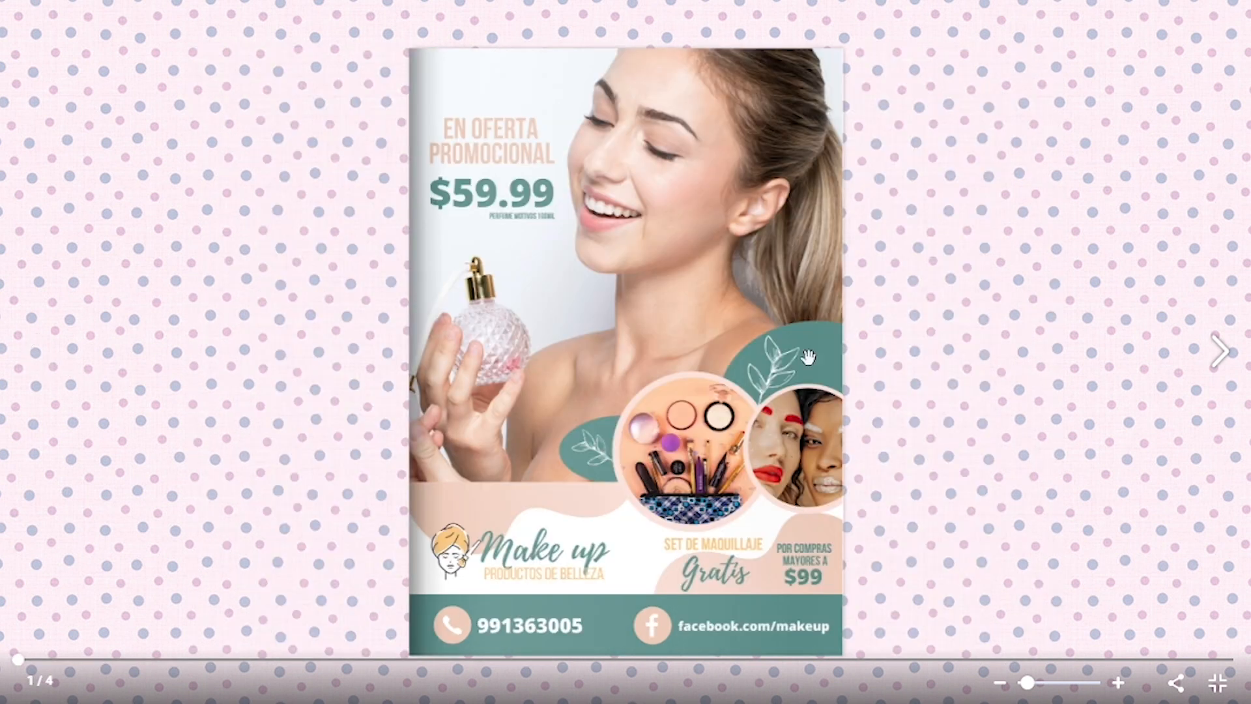
pyautogui.click(1222, 354)
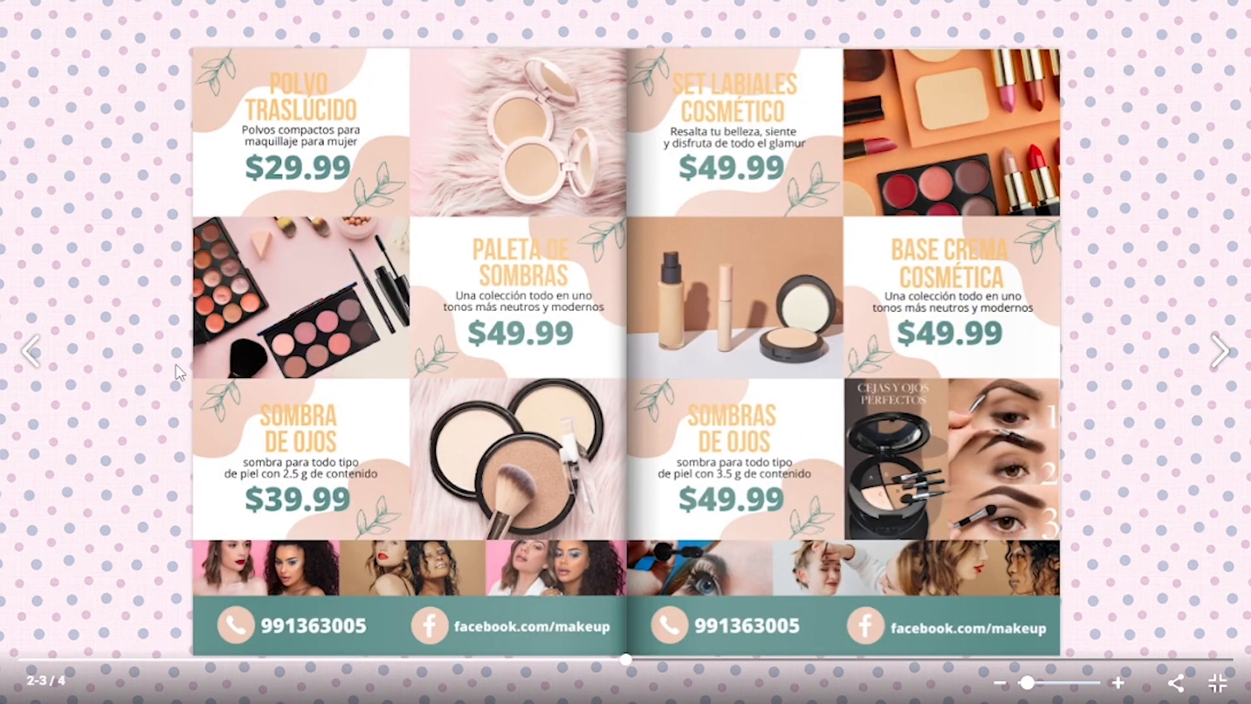
pyautogui.click(31, 354)
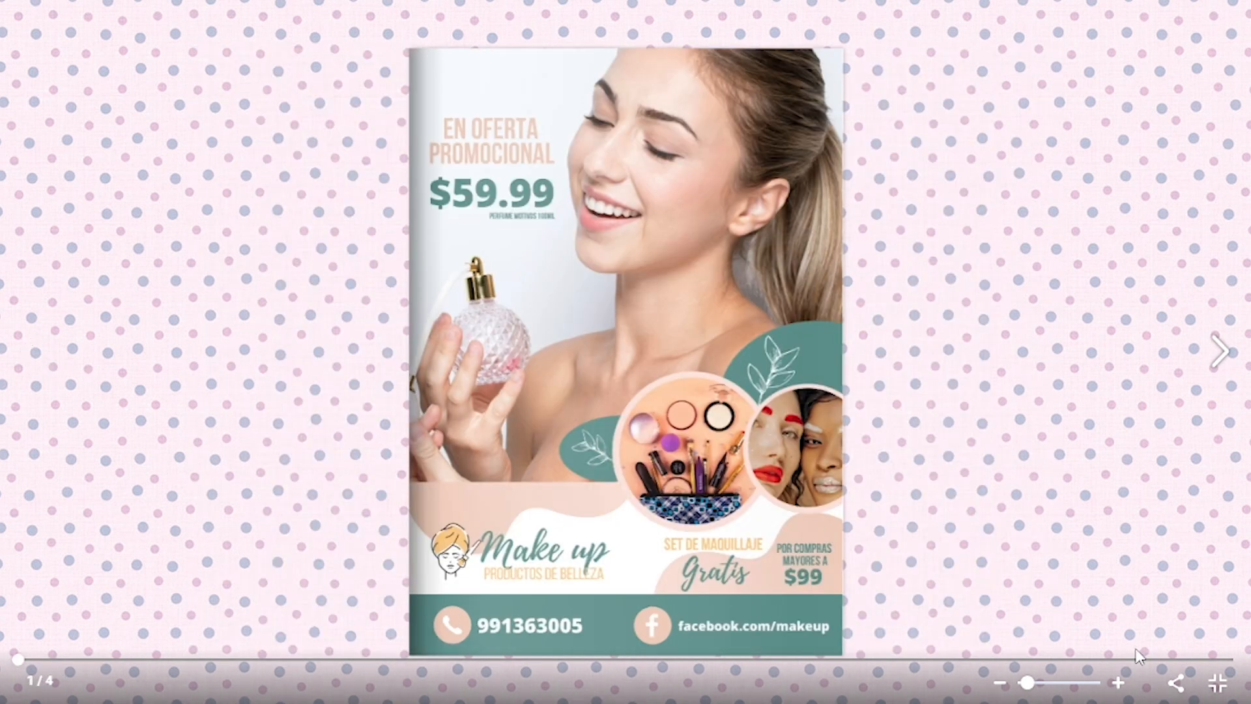
pyautogui.click(1216, 684)
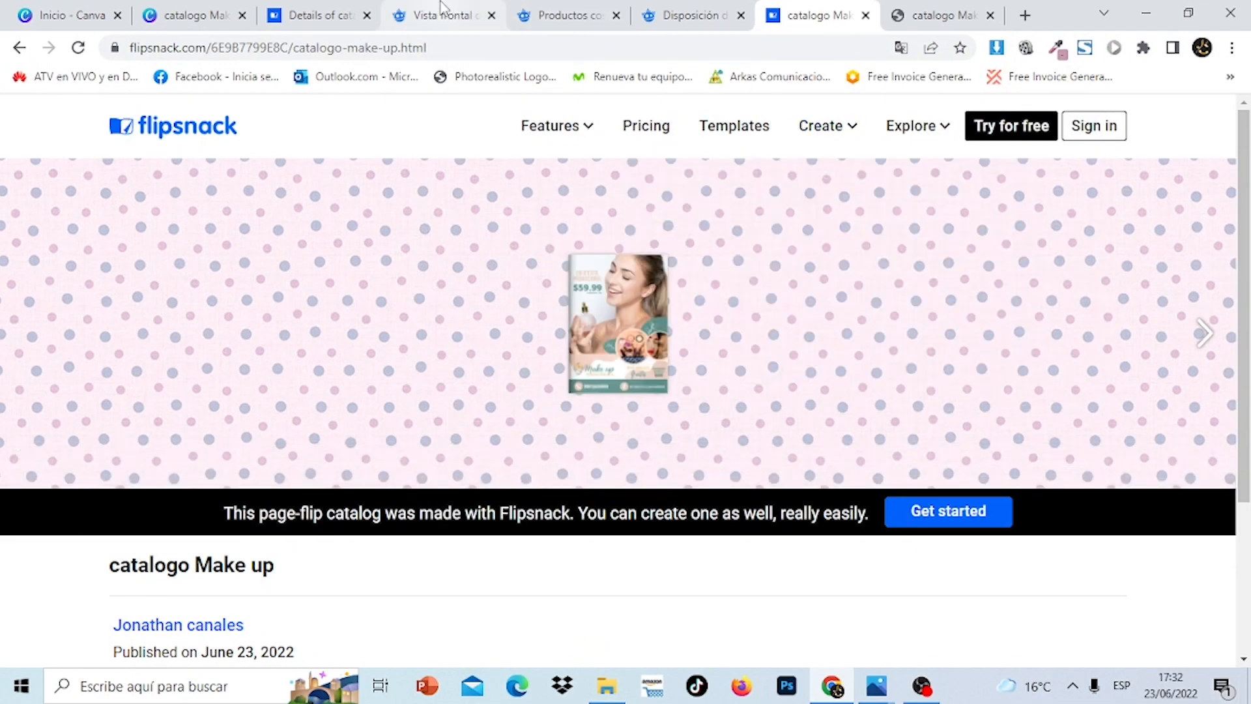
# Return from Freepik to the Canva design and scroll through pages 1–3 and back up
pyautogui.click(442, 6)
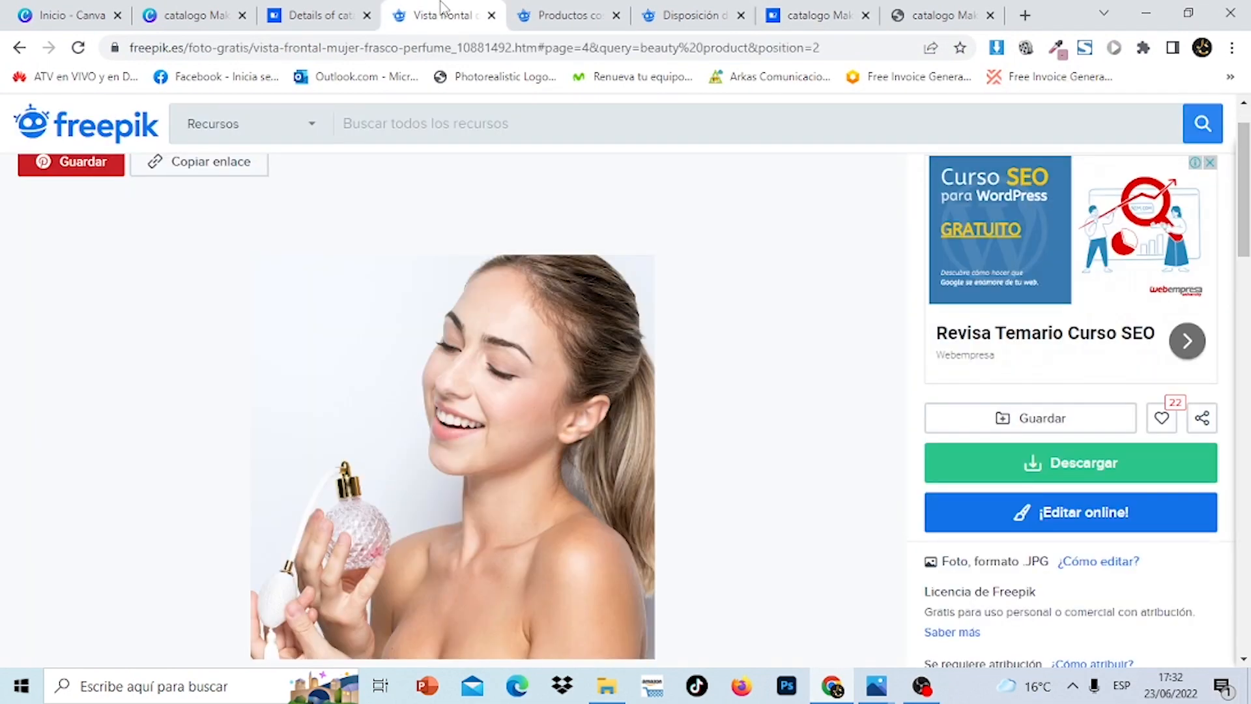
pyautogui.click(195, 15)
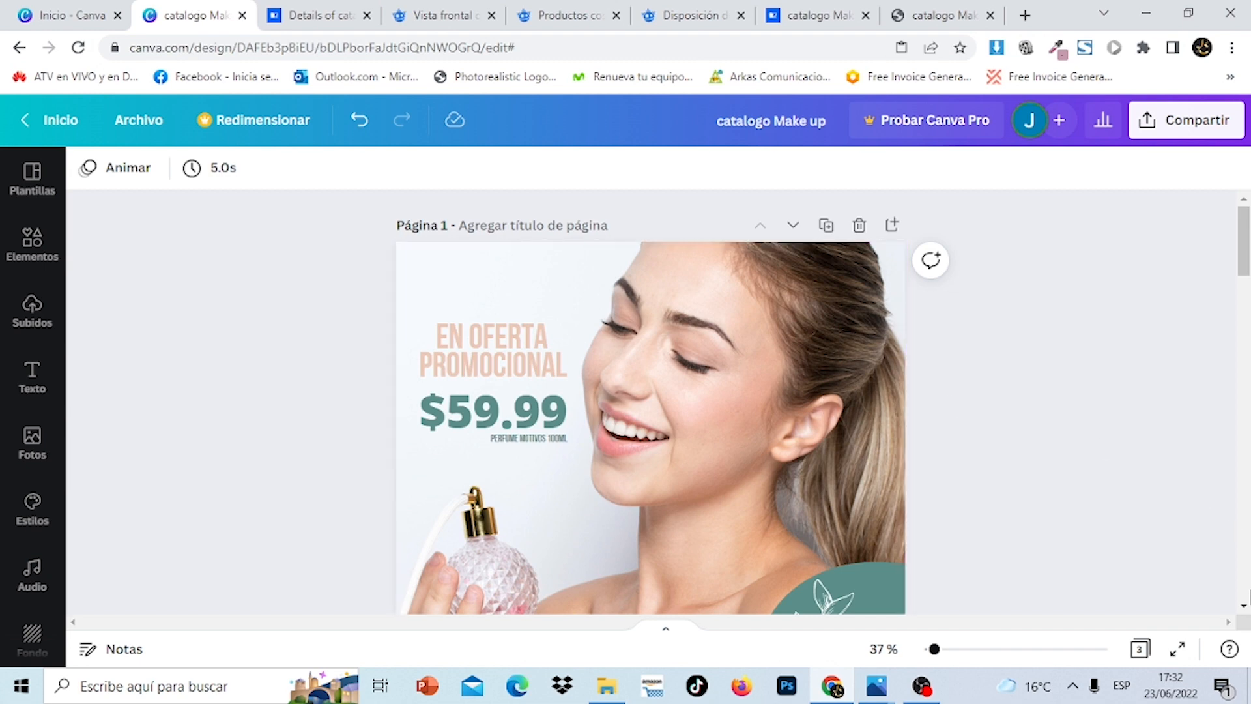
pyautogui.scroll(-10, 1246, 590)
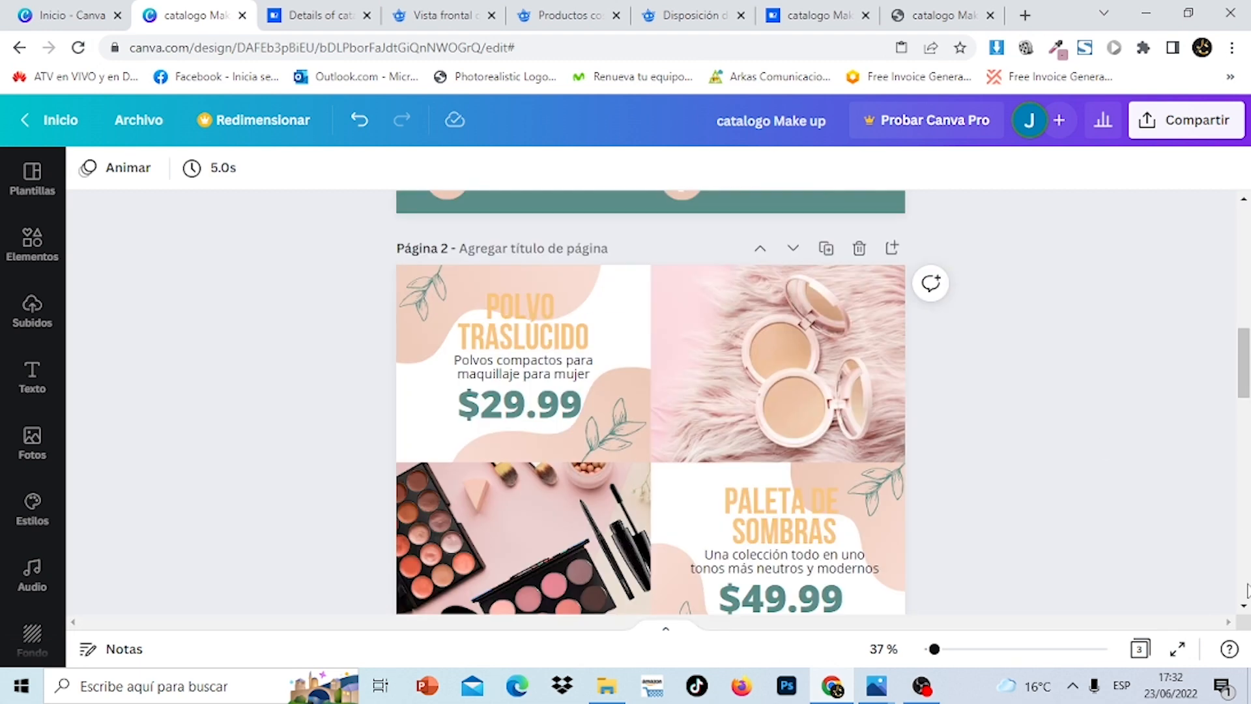
pyautogui.scroll(-10, 1247, 590)
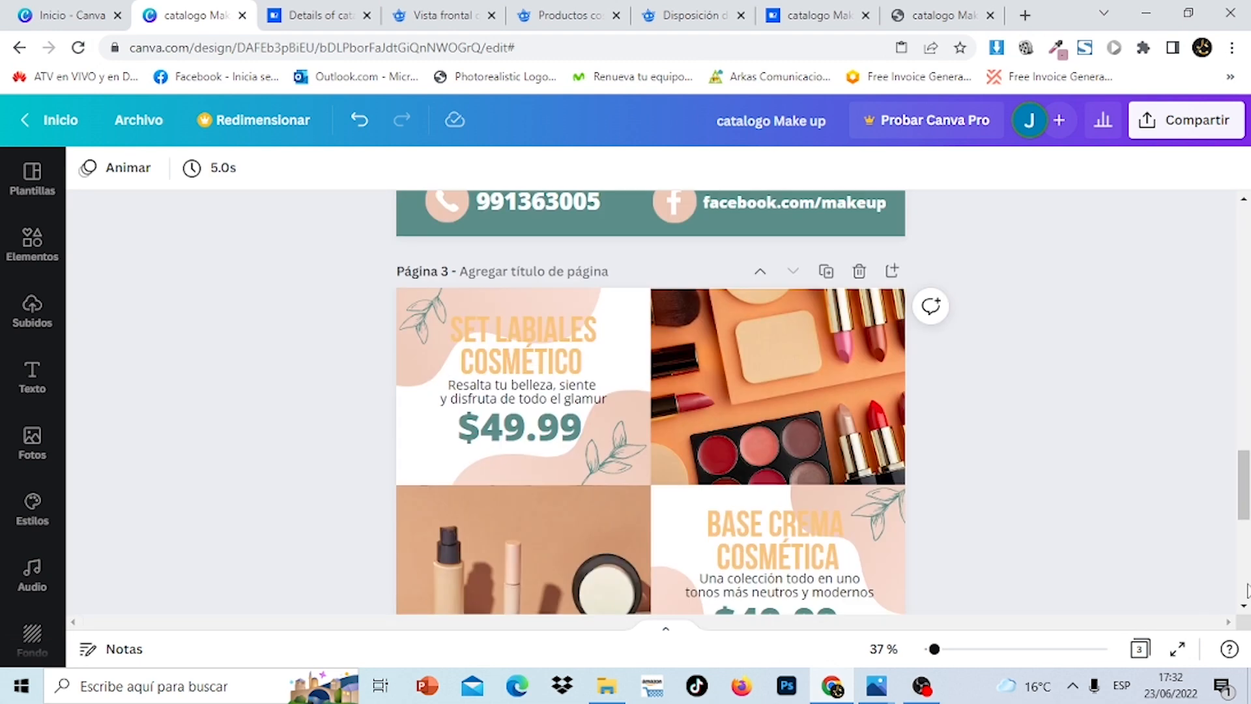
pyautogui.scroll(-10, 1246, 590)
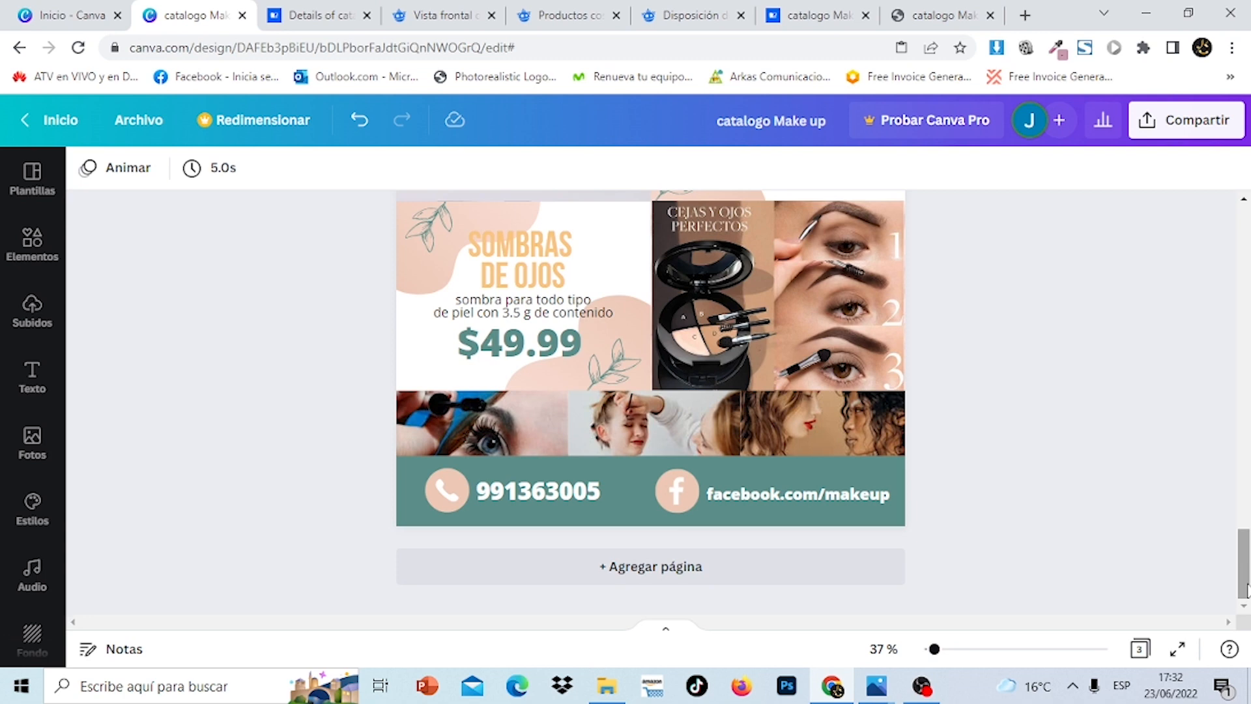
pyautogui.scroll(10, 1245, 281)
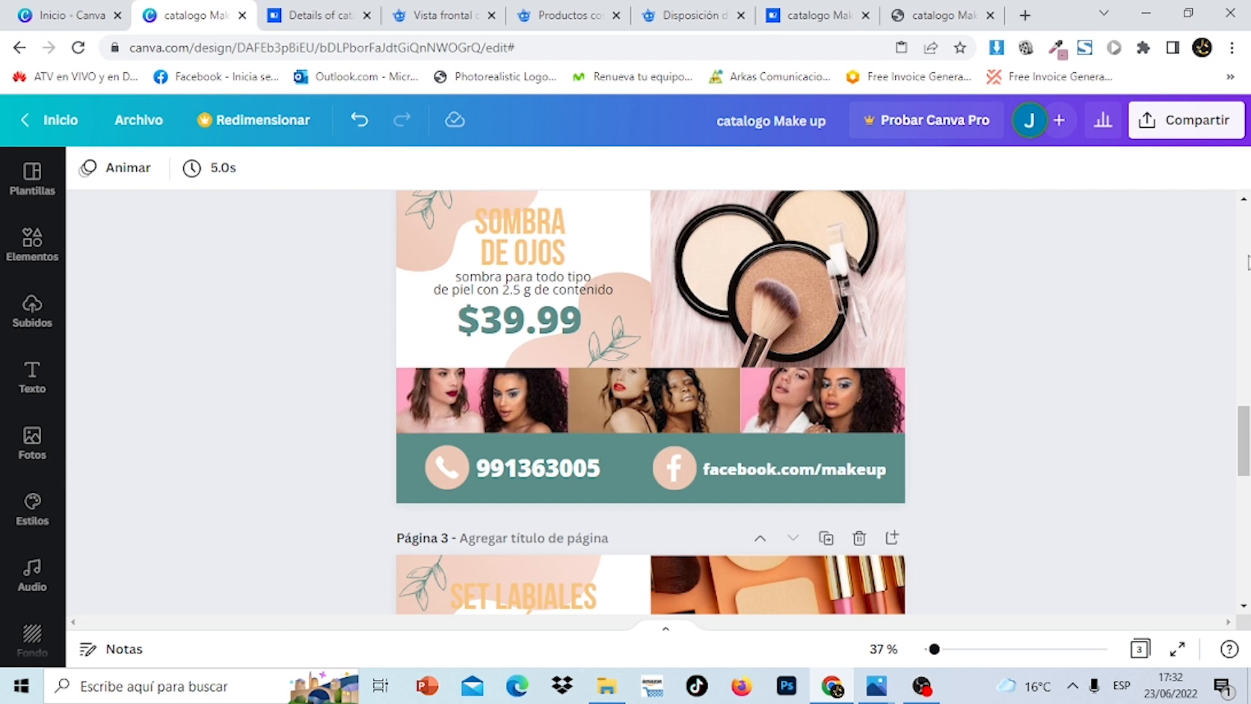
pyautogui.scroll(10, 1247, 263)
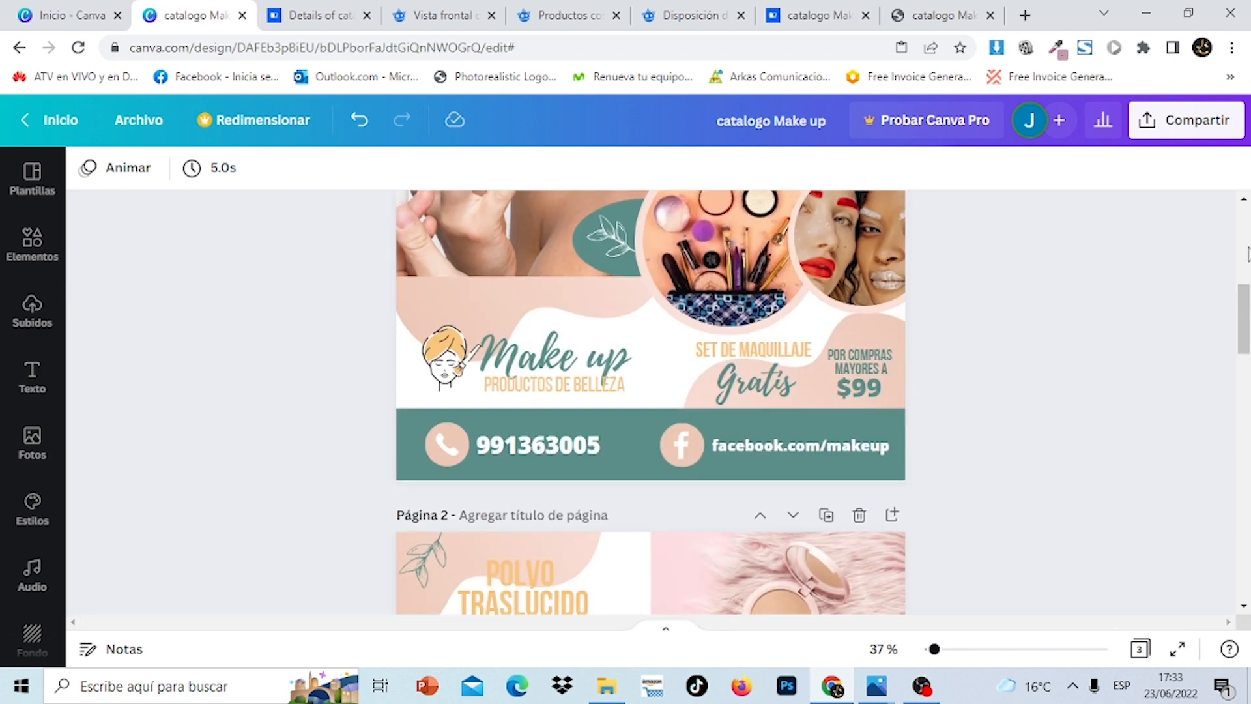
pyautogui.scroll(5, 1247, 254)
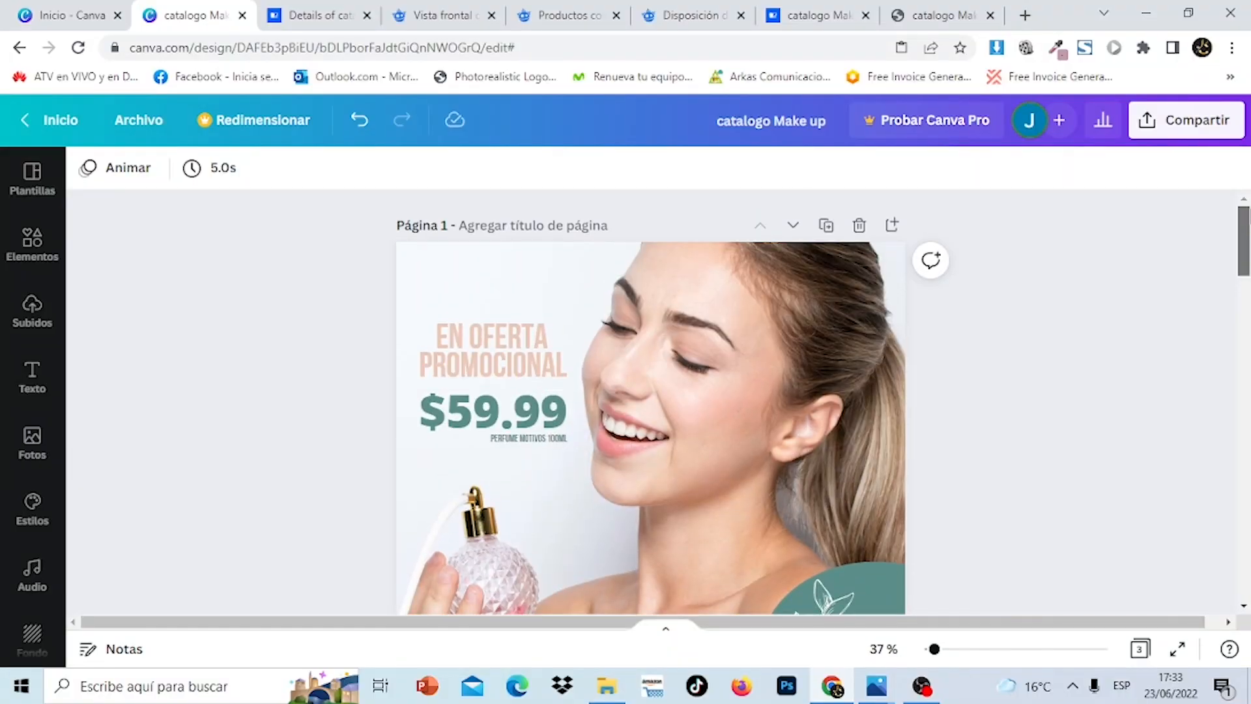
pyautogui.scroll(-5, 1247, 357)
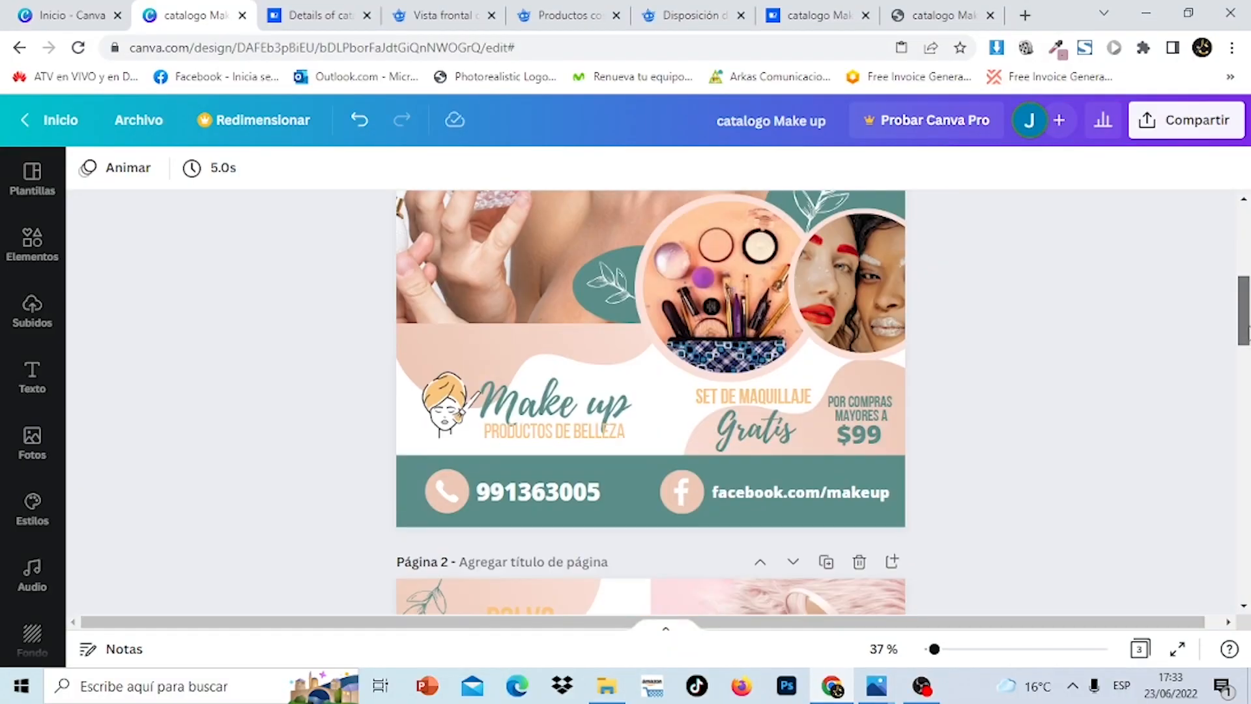
pyautogui.moveTo(1248, 357); pyautogui.dragTo(1246, 241)
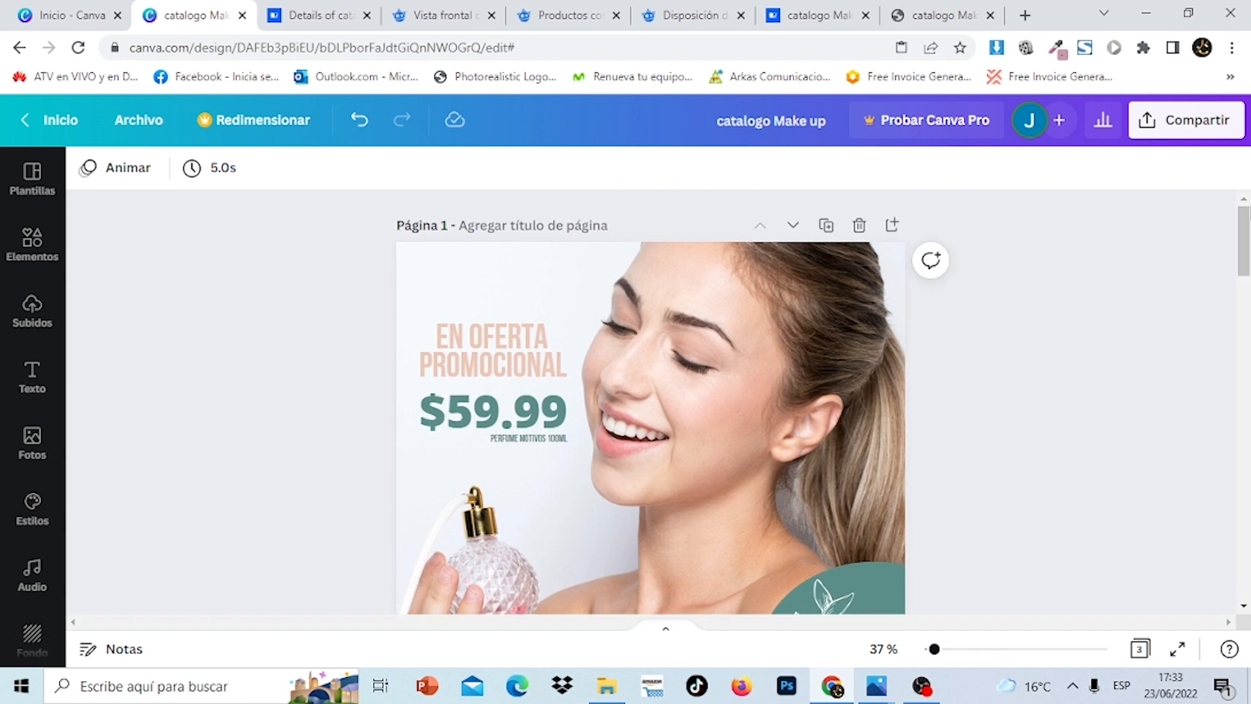
pyautogui.click(70, 15)
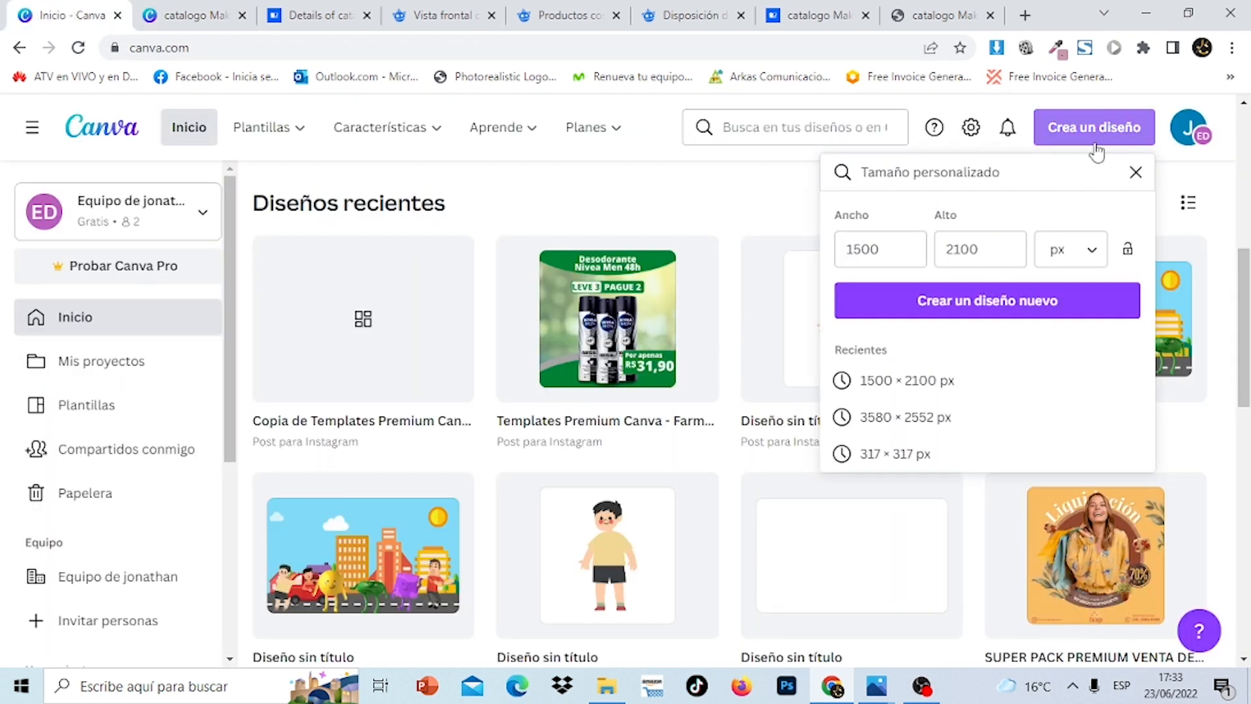
pyautogui.click(1108, 133)
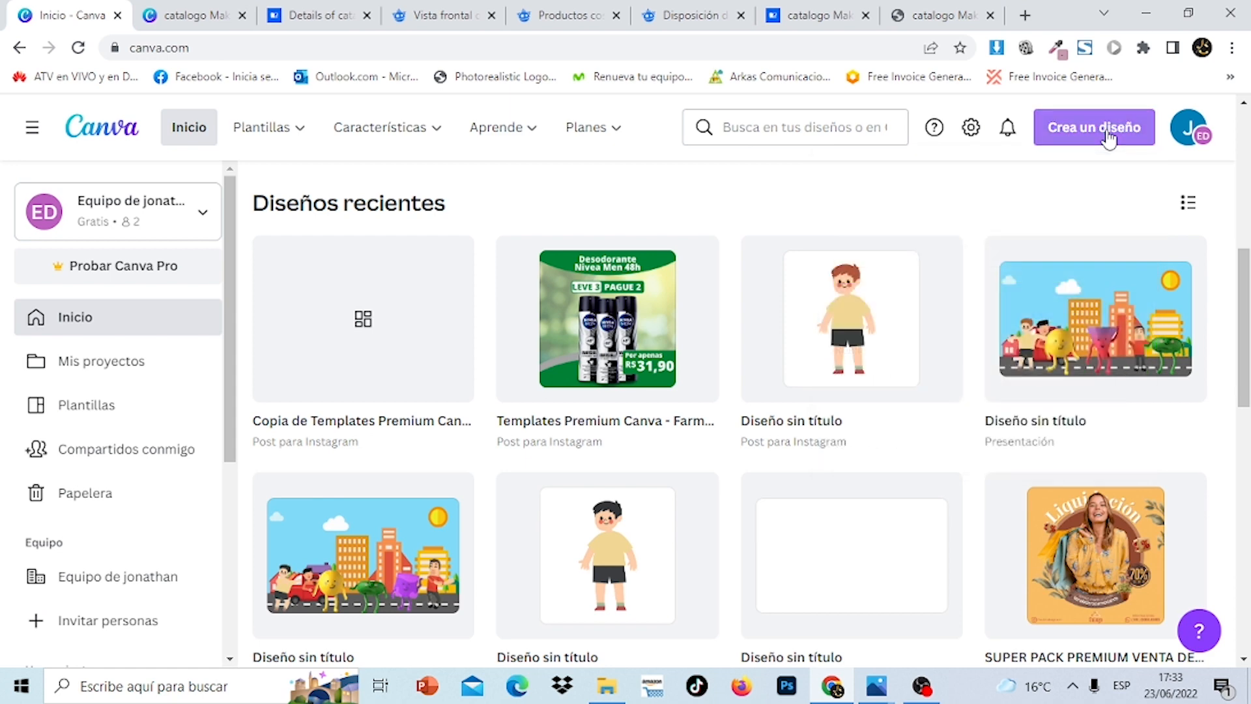
pyautogui.click(1107, 132)
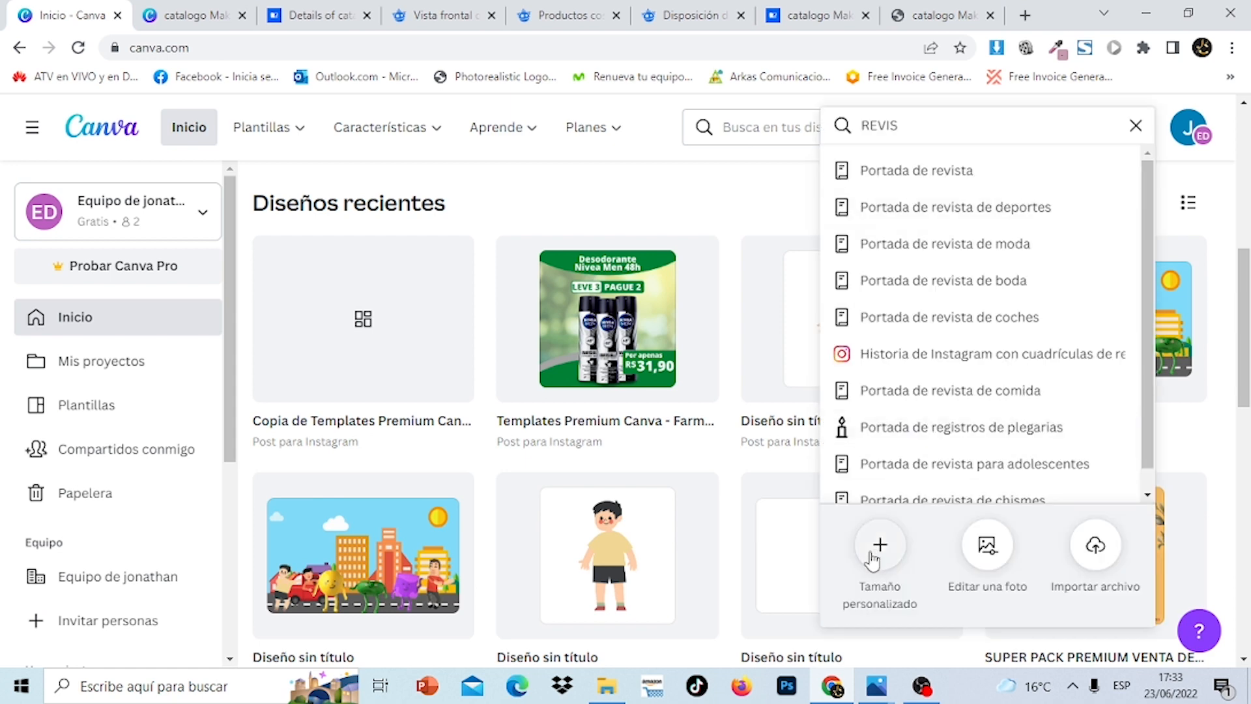
pyautogui.click(874, 555)
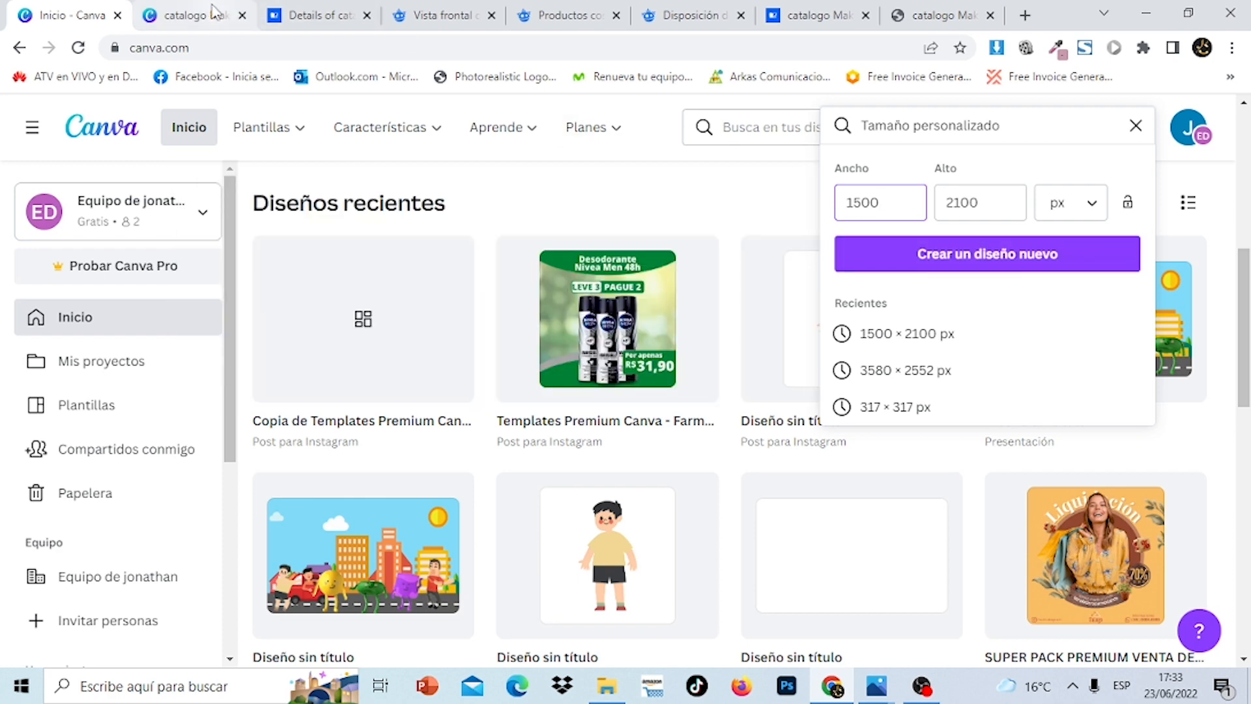
pyautogui.click(210, 12)
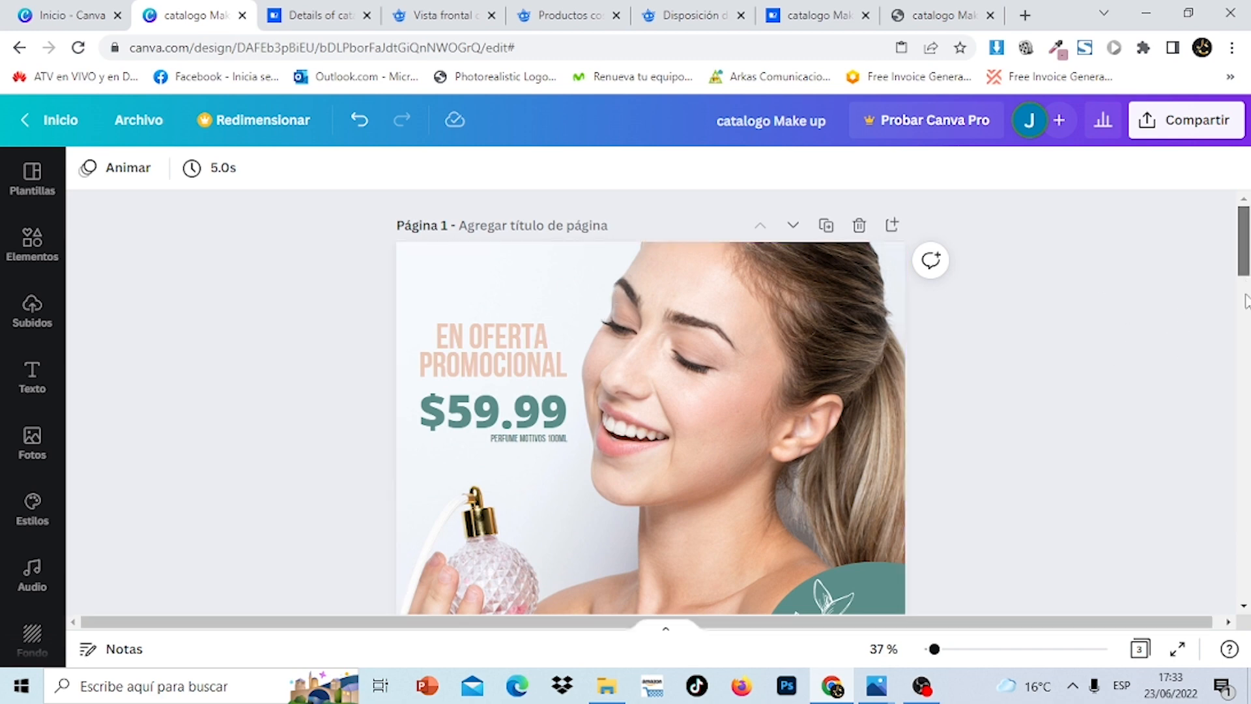
# Zoom out, scroll below page 3 and add a blank fourth page with Agregar página
pyautogui.moveTo(1244, 301); pyautogui.dragTo(1245, 241)
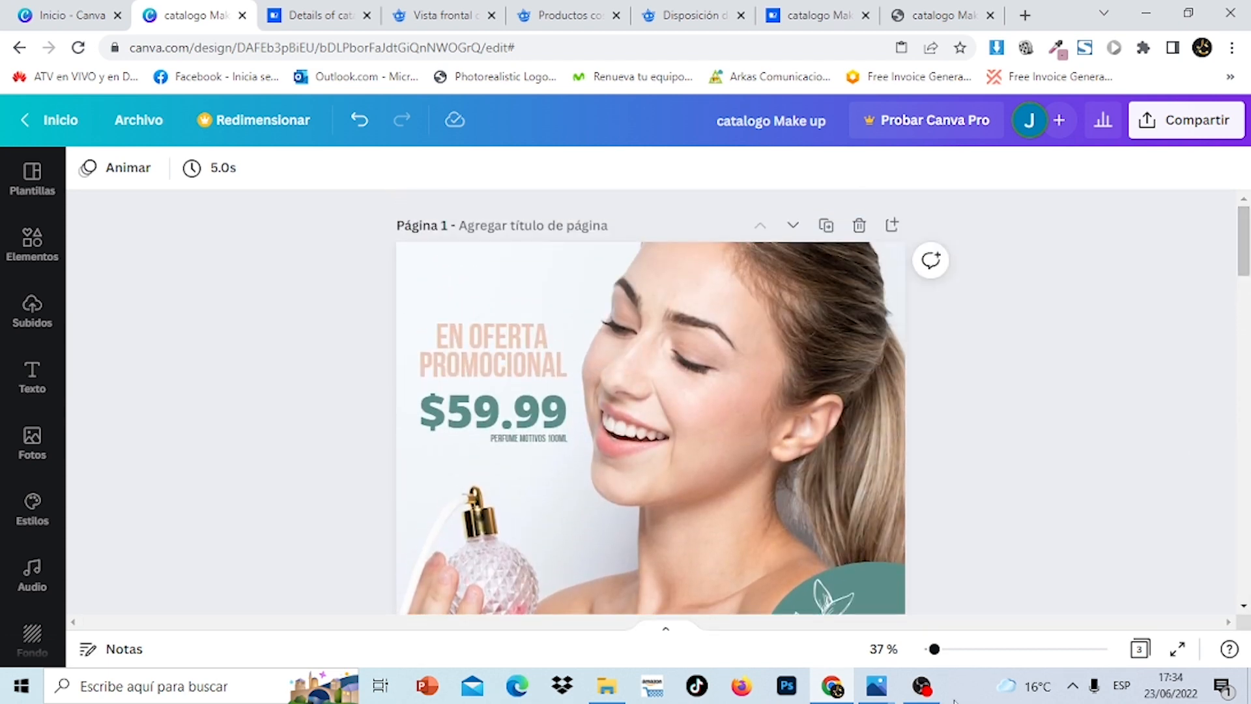
pyautogui.moveTo(931, 655); pyautogui.dragTo(933, 652)
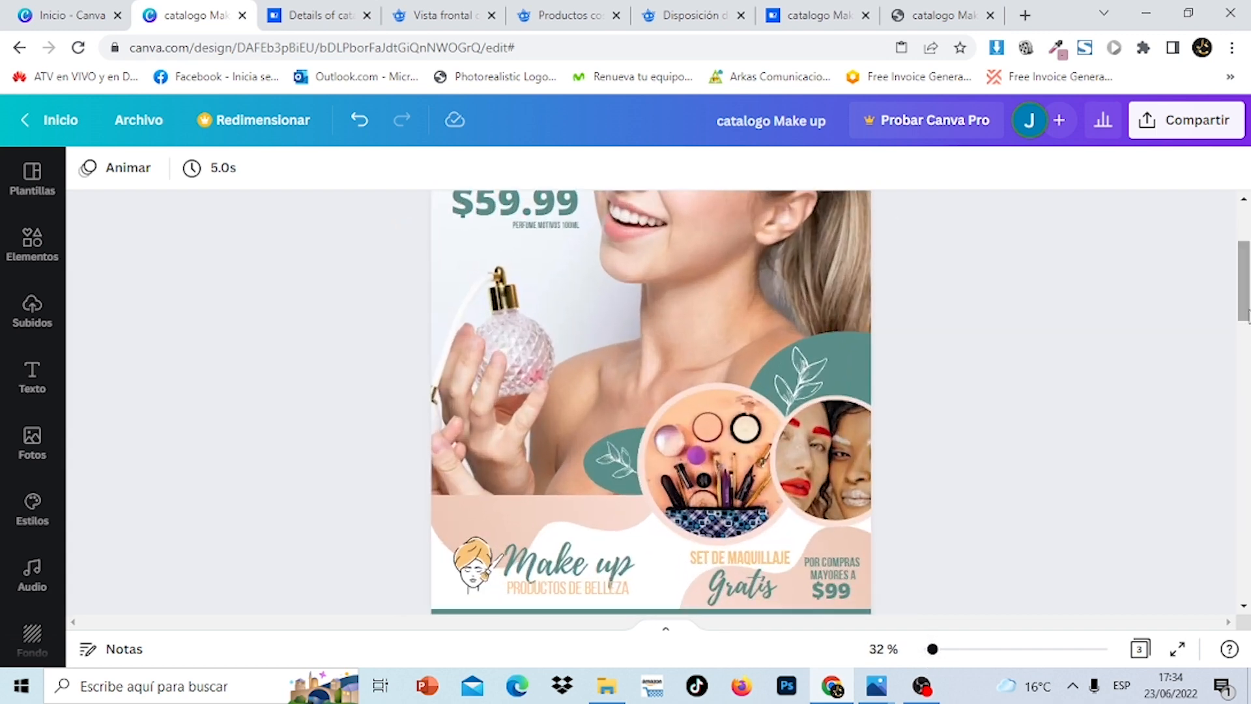
pyautogui.moveTo(1247, 287); pyautogui.dragTo(1246, 598)
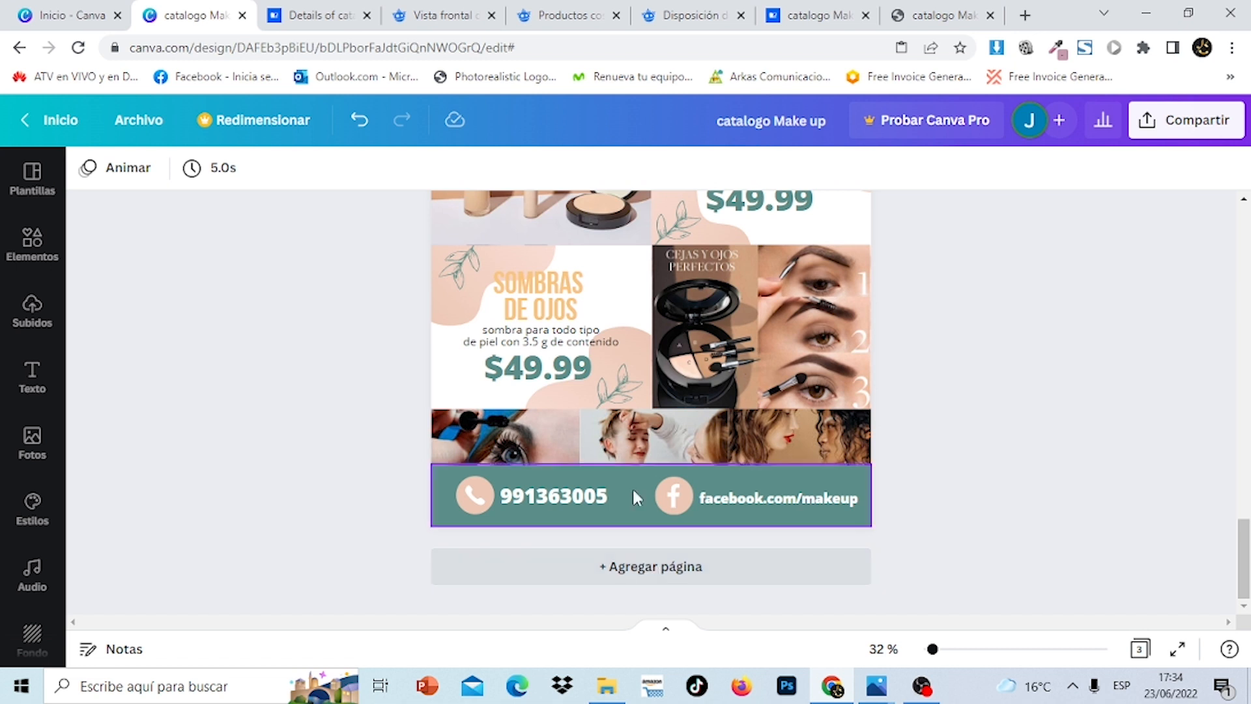
pyautogui.click(698, 581)
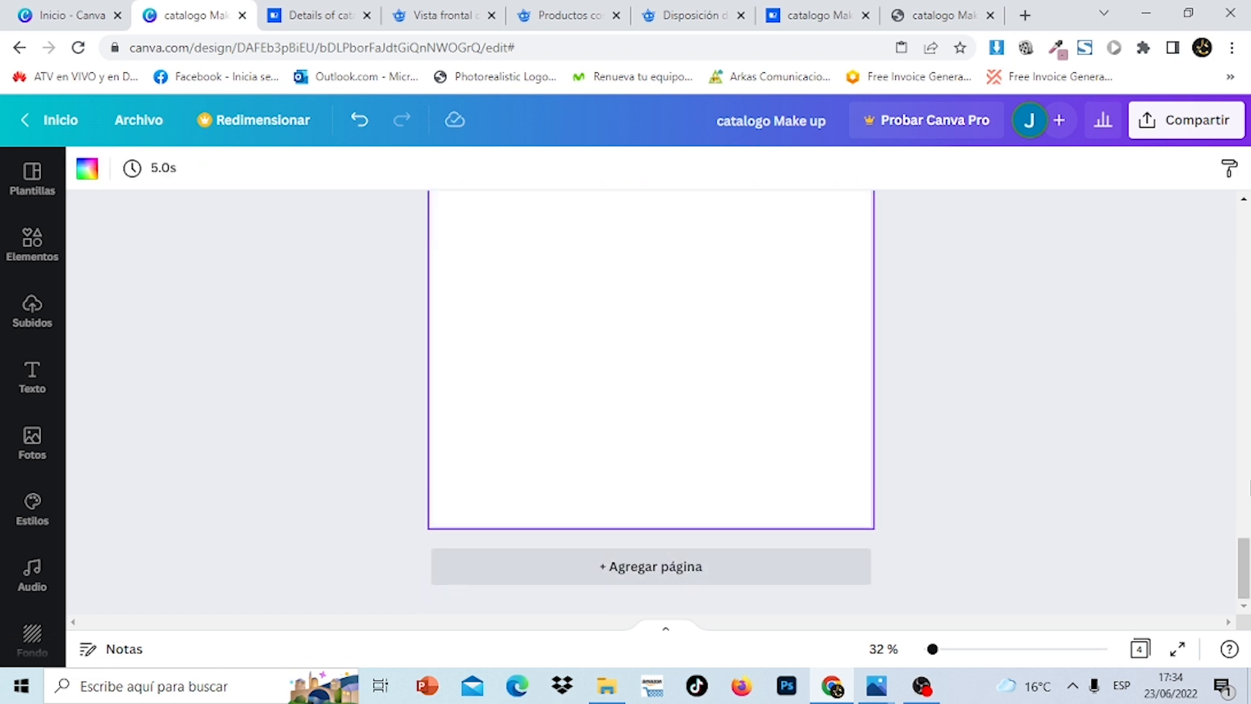
# Show the uploaded images in Subidos, then switch to Freepik's woman-with-perfume photo
pyautogui.moveTo(1245, 579)
pyautogui.mouseDown()
pyautogui.moveTo(1245, 498)
pyautogui.moveTo(1245, 557)
pyautogui.mouseUp()
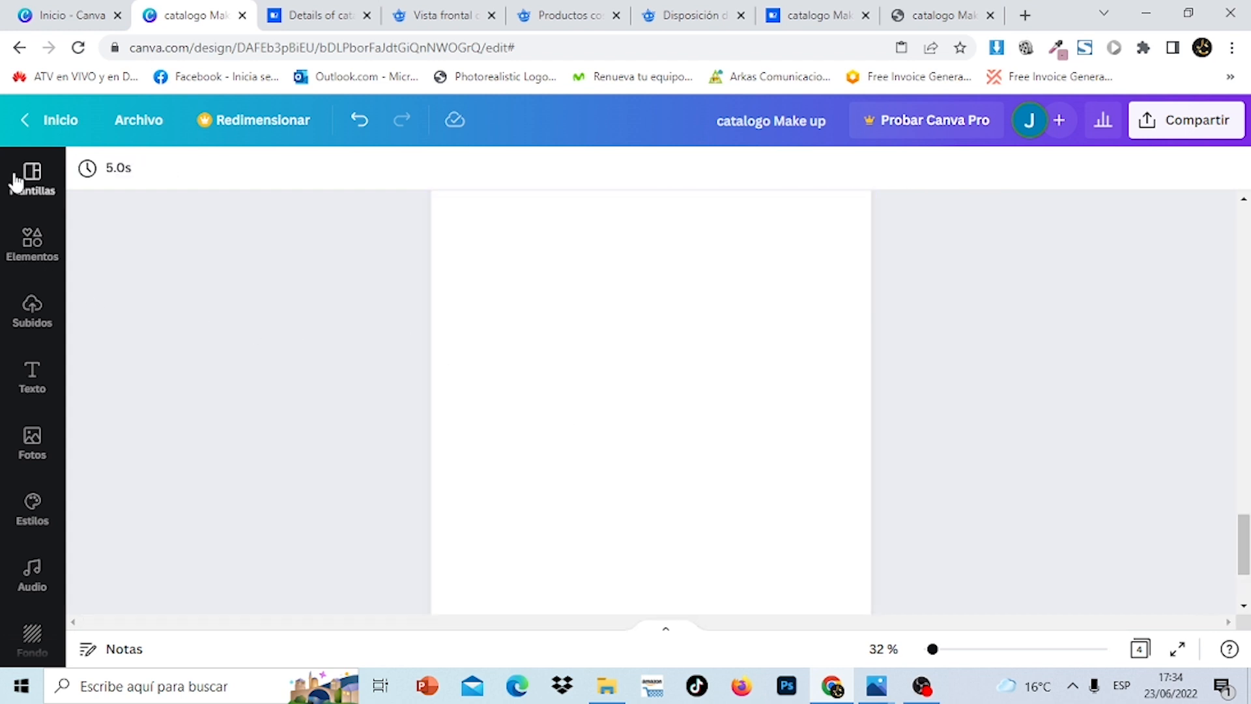
pyautogui.click(35, 321)
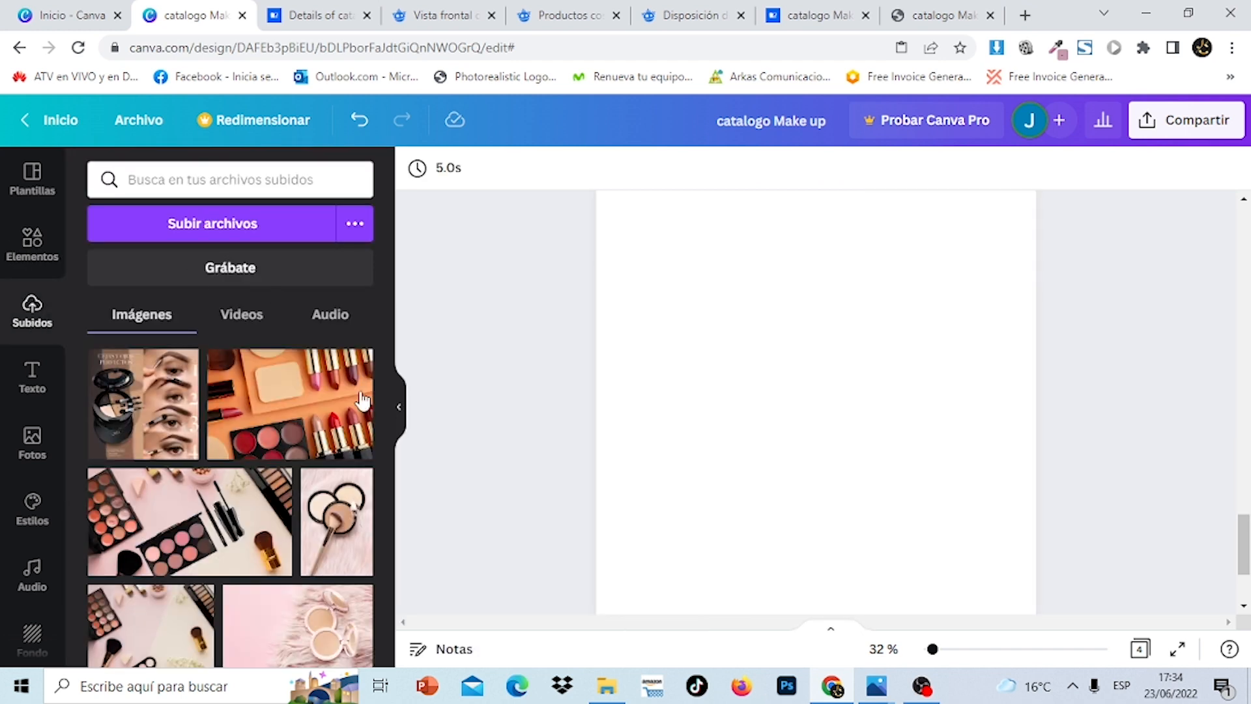
pyautogui.moveTo(386, 370); pyautogui.dragTo(392, 405)
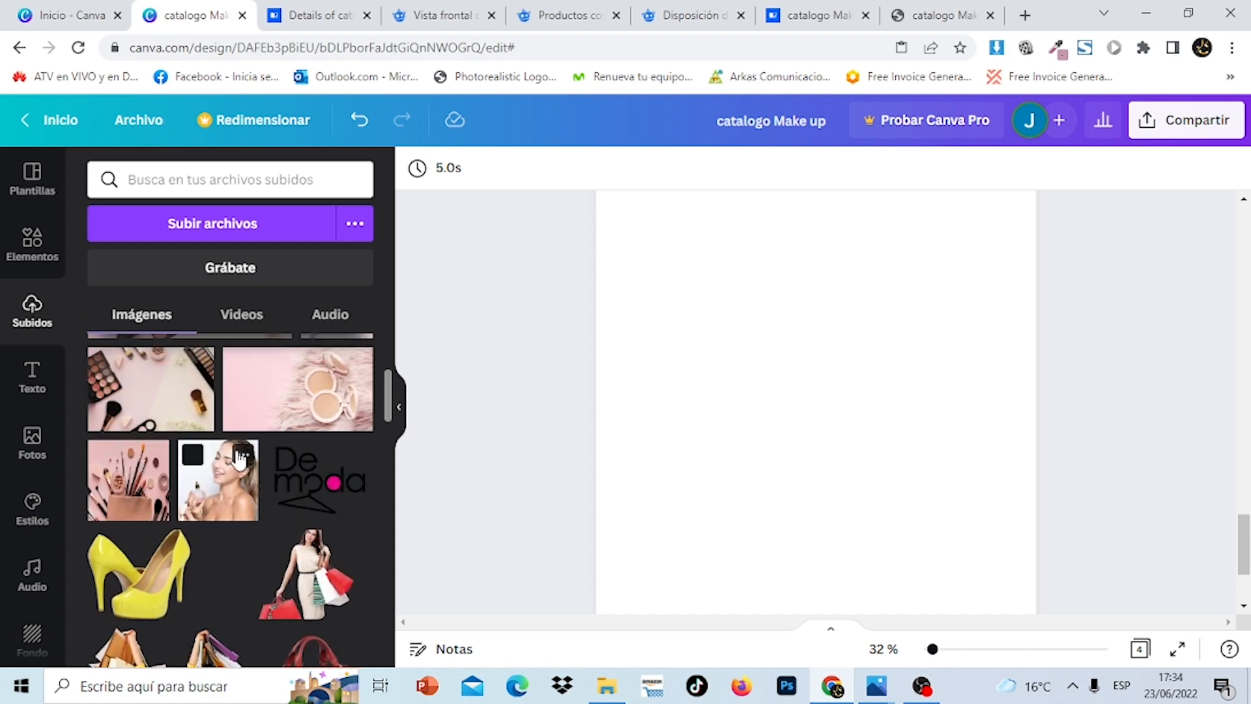
pyautogui.click(447, 20)
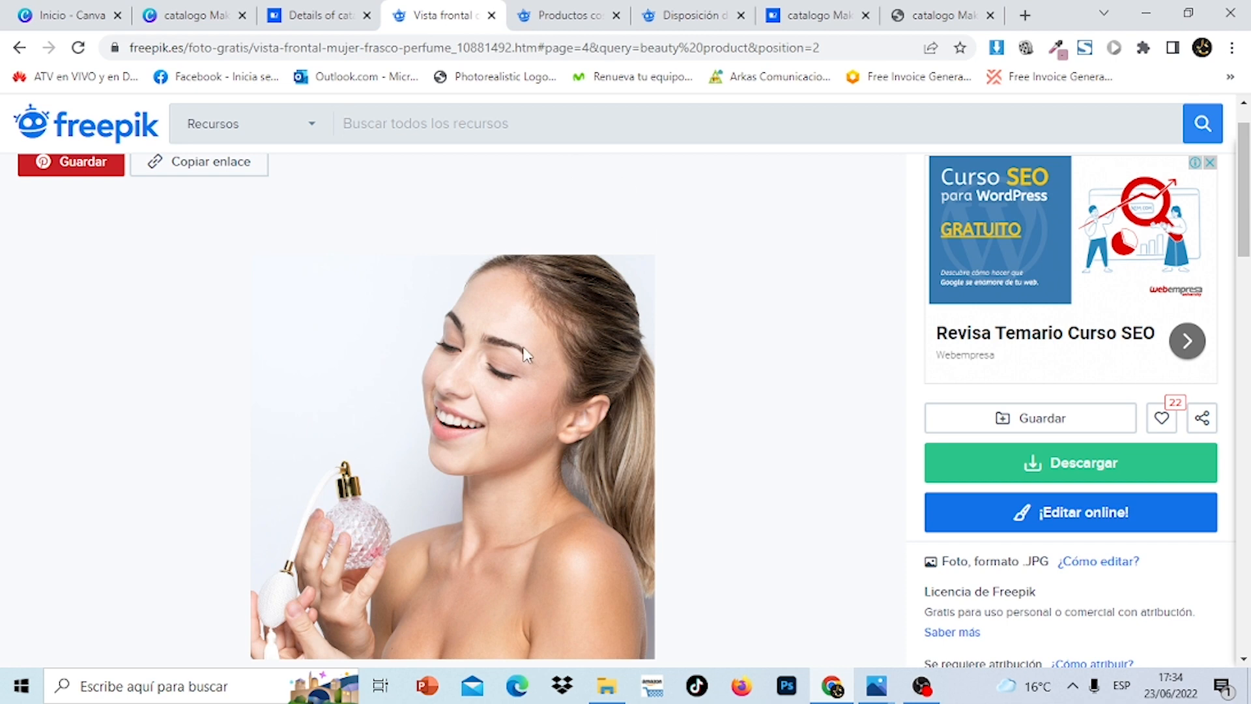
# Check the Freepik cosmetics products and powder compacts photos, then return to the Canva catalog
pyautogui.moveTo(1243, 247)
pyautogui.mouseDown()
pyautogui.moveTo(1243, 418)
pyautogui.moveTo(1249, 237)
pyautogui.mouseUp()
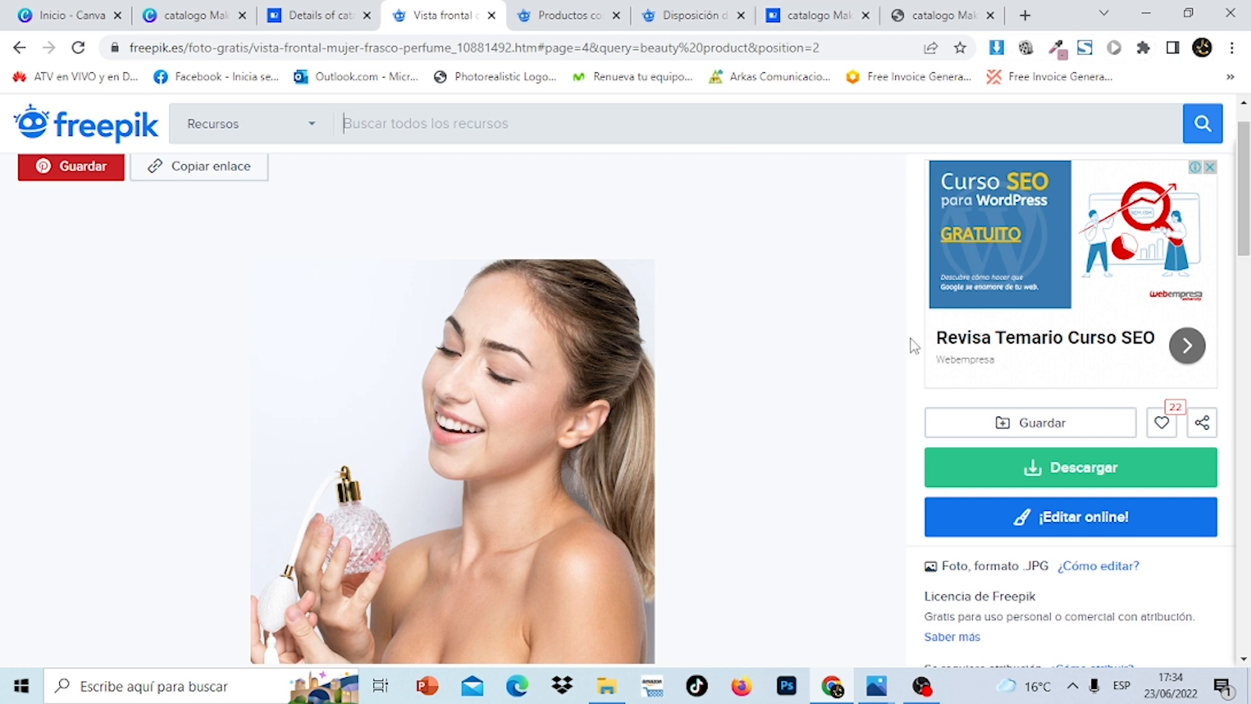
pyautogui.click(562, 9)
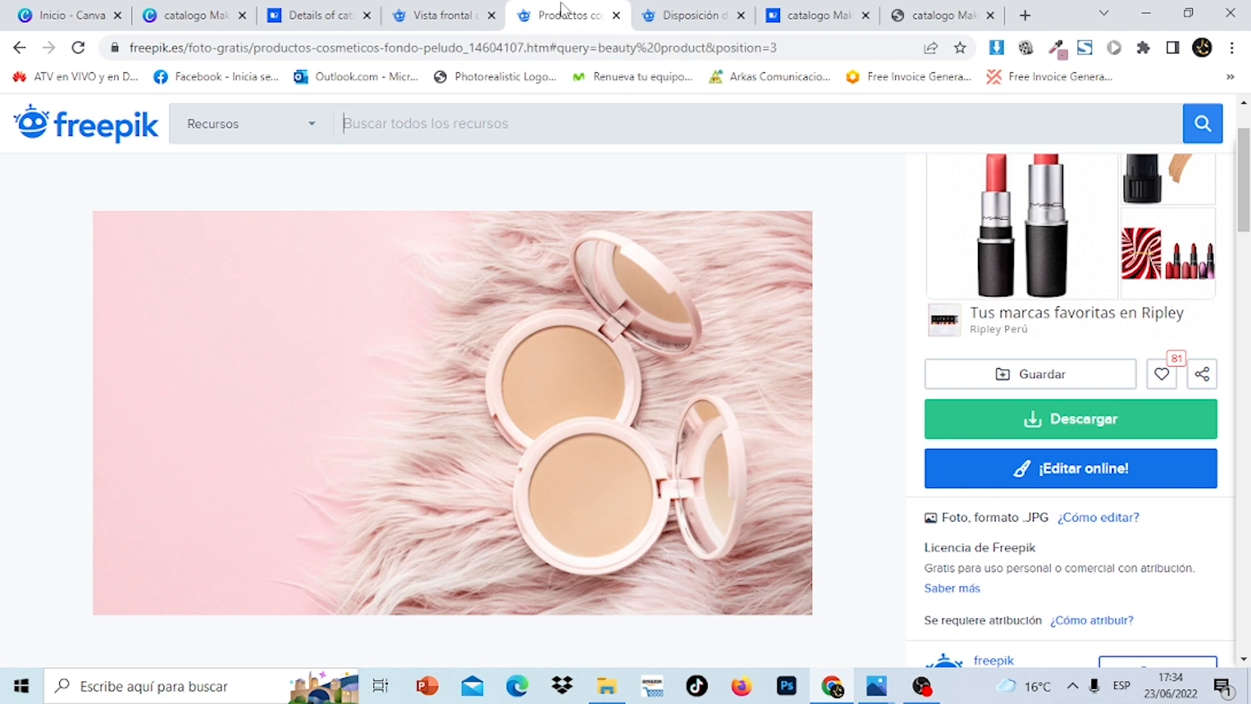
pyautogui.click(709, 14)
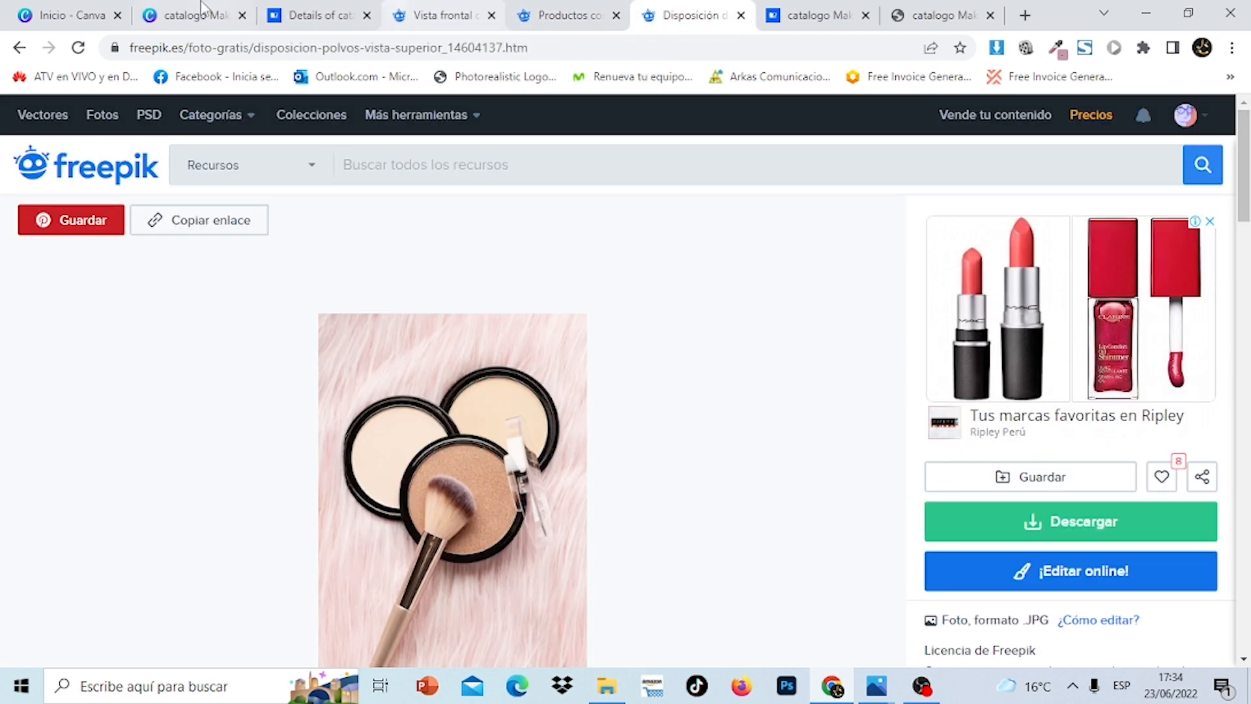
pyautogui.click(177, 8)
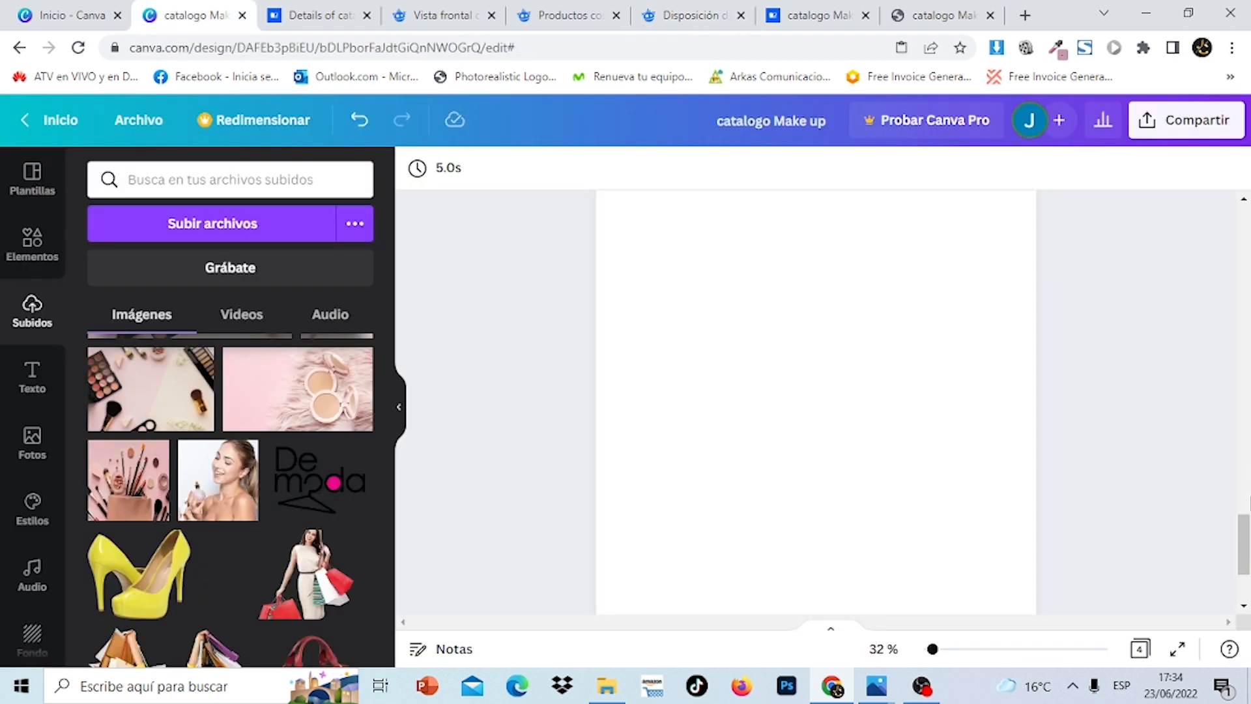
# Add the uploaded woman-with-perfume photo to page 4 and enlarge it to the page width
pyautogui.moveTo(1249, 537)
pyautogui.mouseDown()
pyautogui.moveTo(1249, 224)
pyautogui.moveTo(1249, 531)
pyautogui.mouseUp()
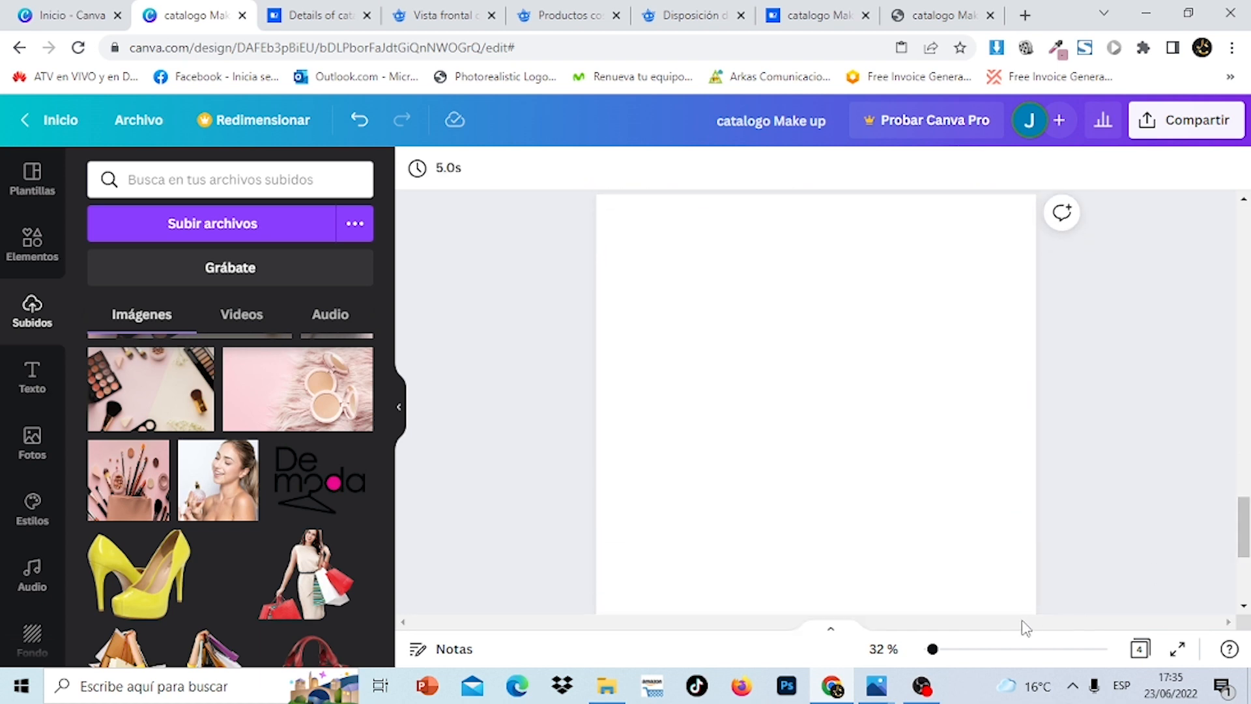
pyautogui.click(217, 485)
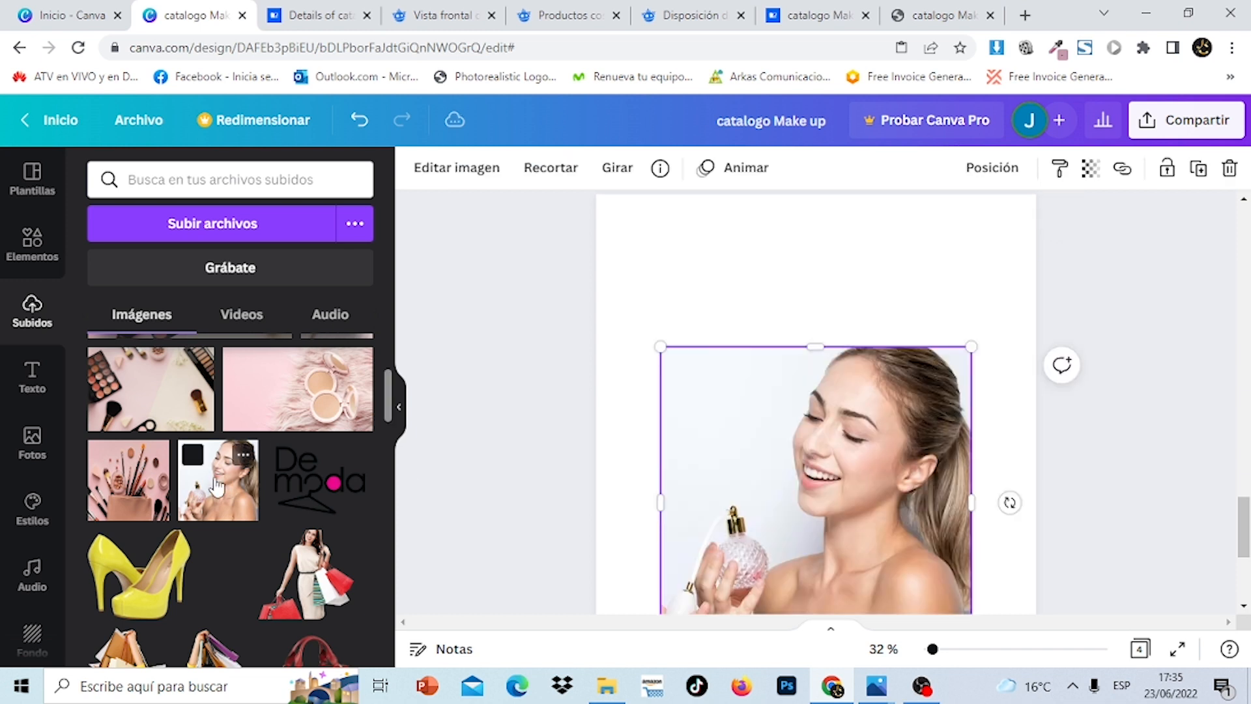
pyautogui.moveTo(840, 458); pyautogui.dragTo(776, 305)
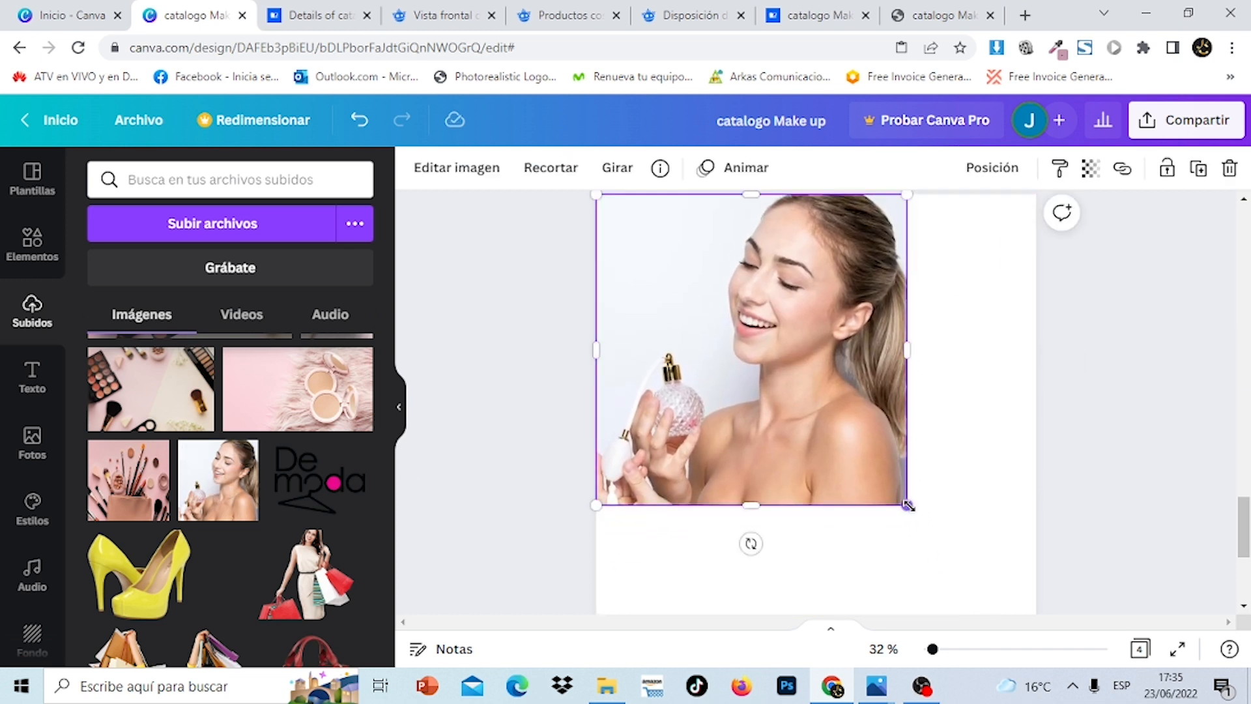
pyautogui.moveTo(907, 505); pyautogui.dragTo(1092, 575)
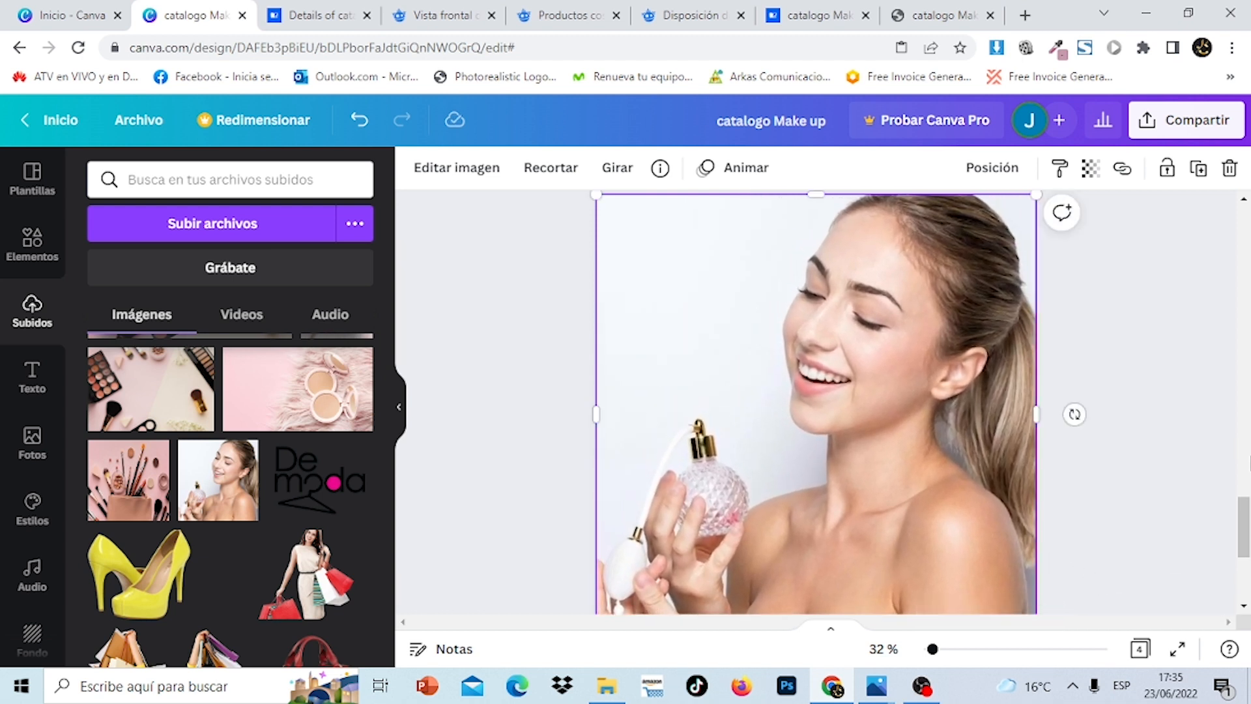
pyautogui.moveTo(1249, 520)
pyautogui.mouseDown()
pyautogui.moveTo(1250, 560)
pyautogui.moveTo(1248, 245)
pyautogui.moveTo(1247, 515)
pyautogui.mouseUp()
# Trim the perfume photo's top, move it to page 4's top and enlarge it toward the bottom-left
pyautogui.click(955, 381)
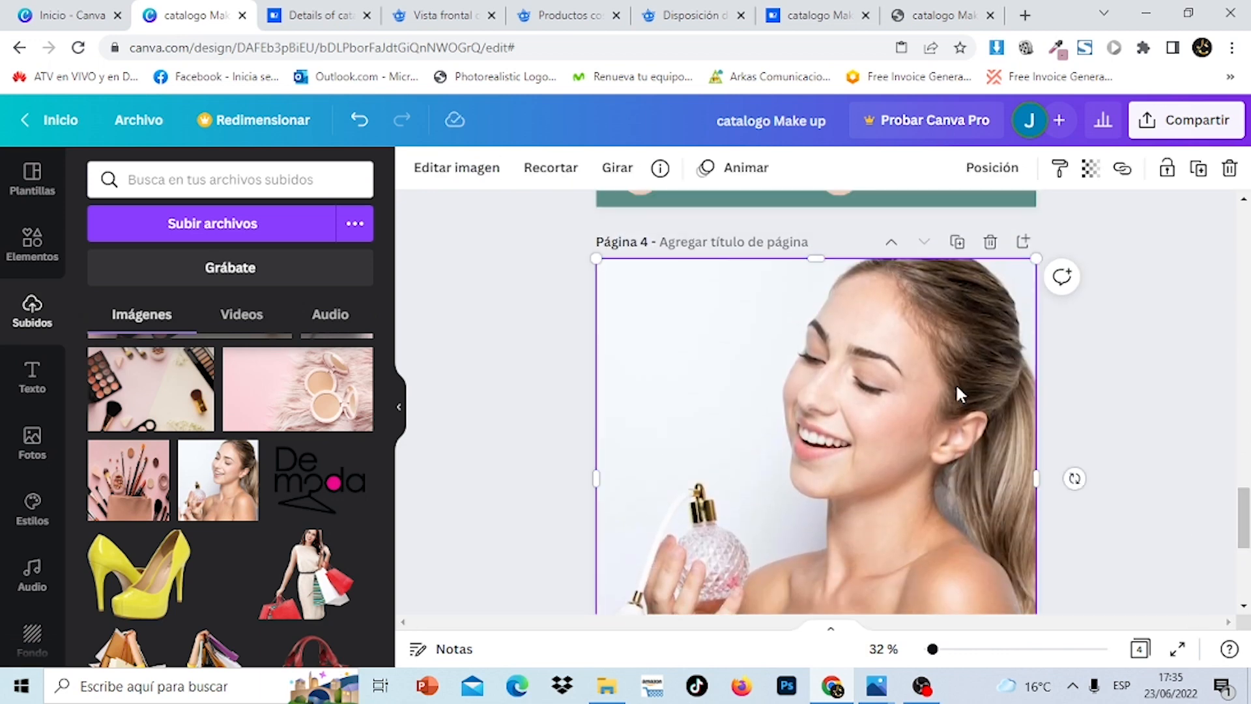
pyautogui.moveTo(822, 274); pyautogui.dragTo(825, 302)
pyautogui.moveTo(875, 405); pyautogui.dragTo(878, 350)
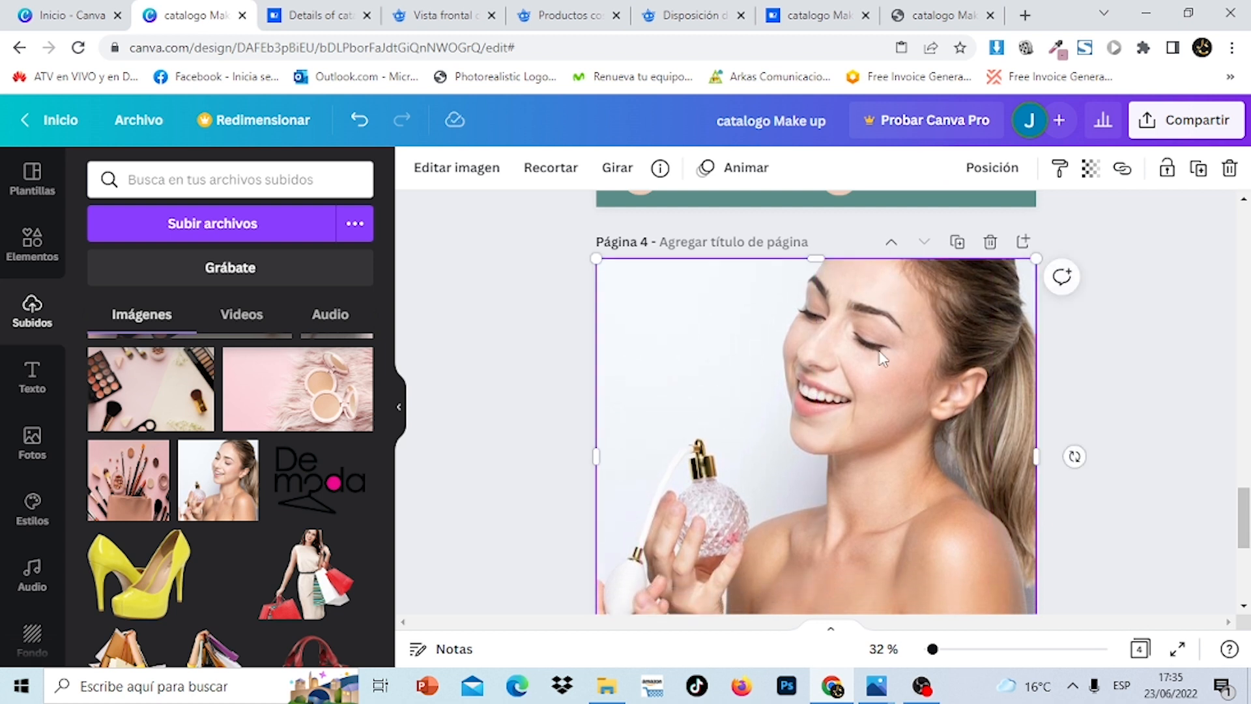
pyautogui.moveTo(1245, 521); pyautogui.dragTo(1242, 570)
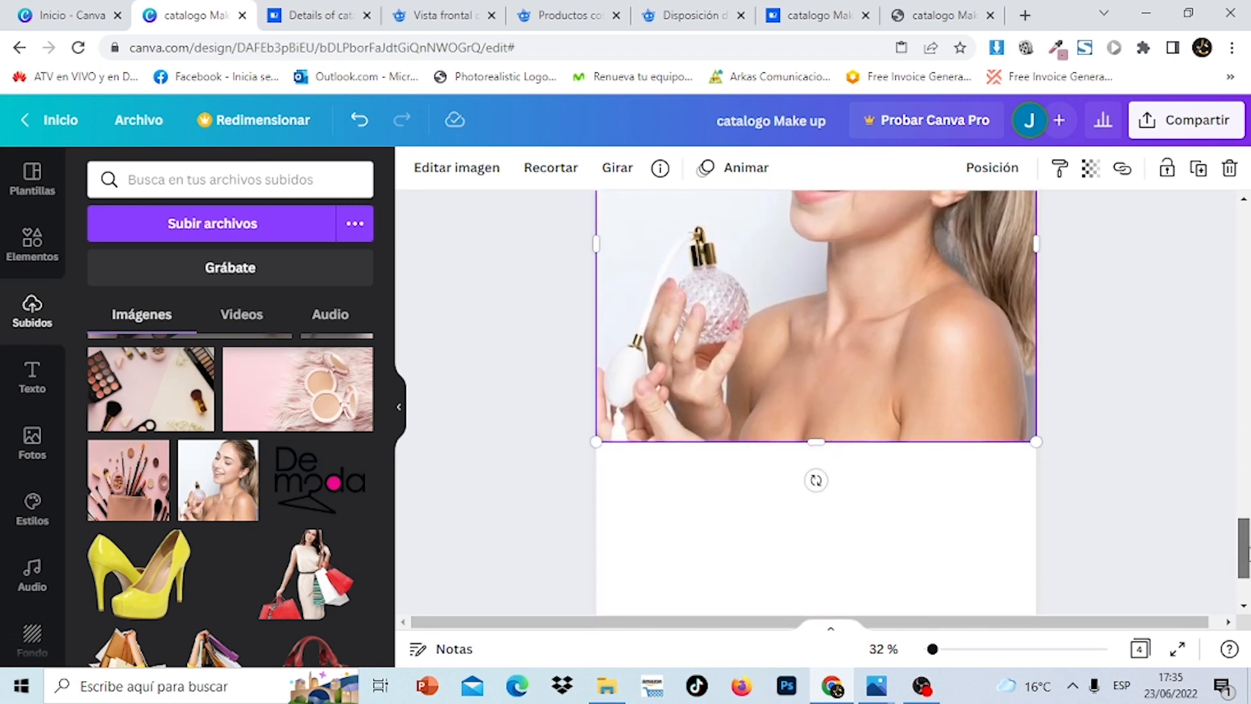
pyautogui.click(801, 495)
pyautogui.click(671, 404)
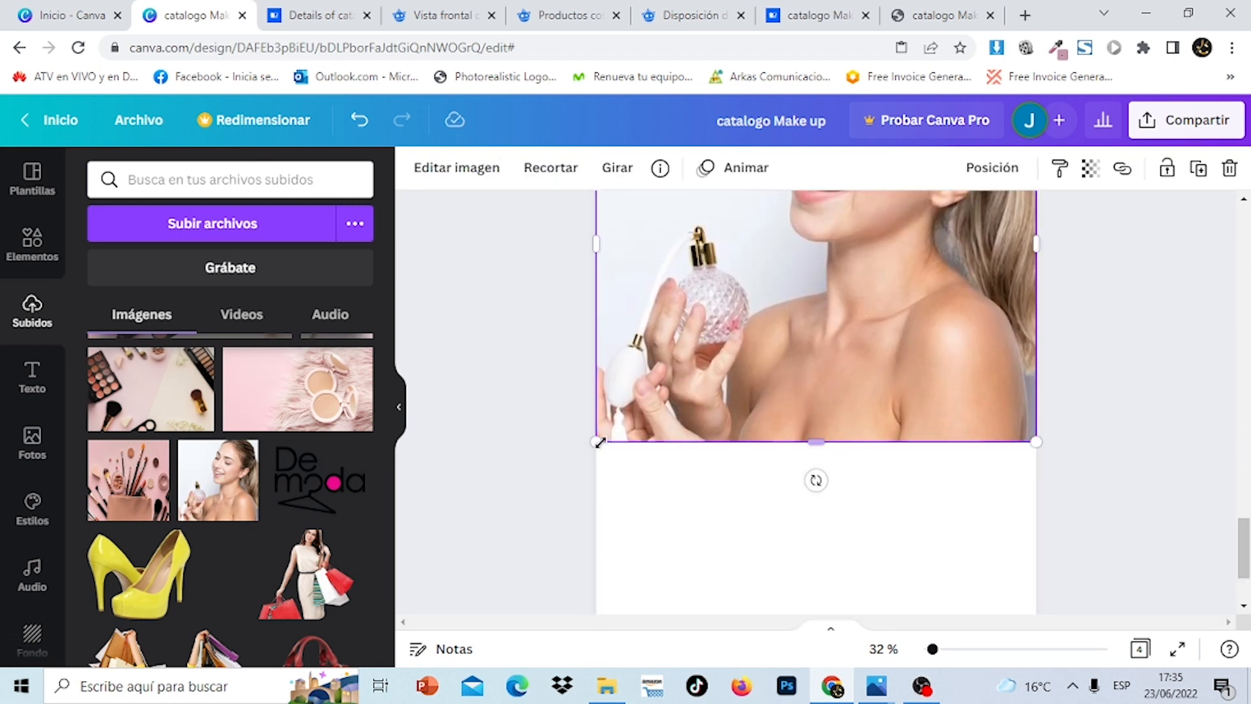
pyautogui.moveTo(595, 441); pyautogui.dragTo(560, 474)
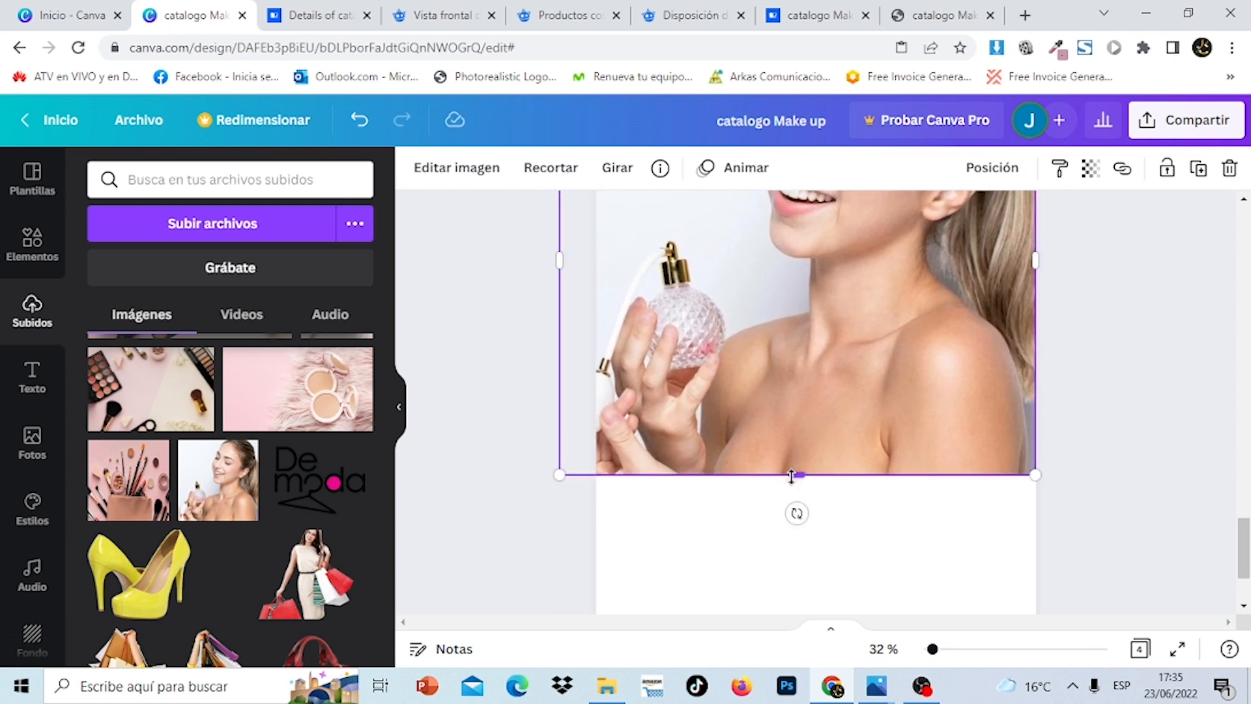
pyautogui.moveTo(791, 476); pyautogui.dragTo(792, 469)
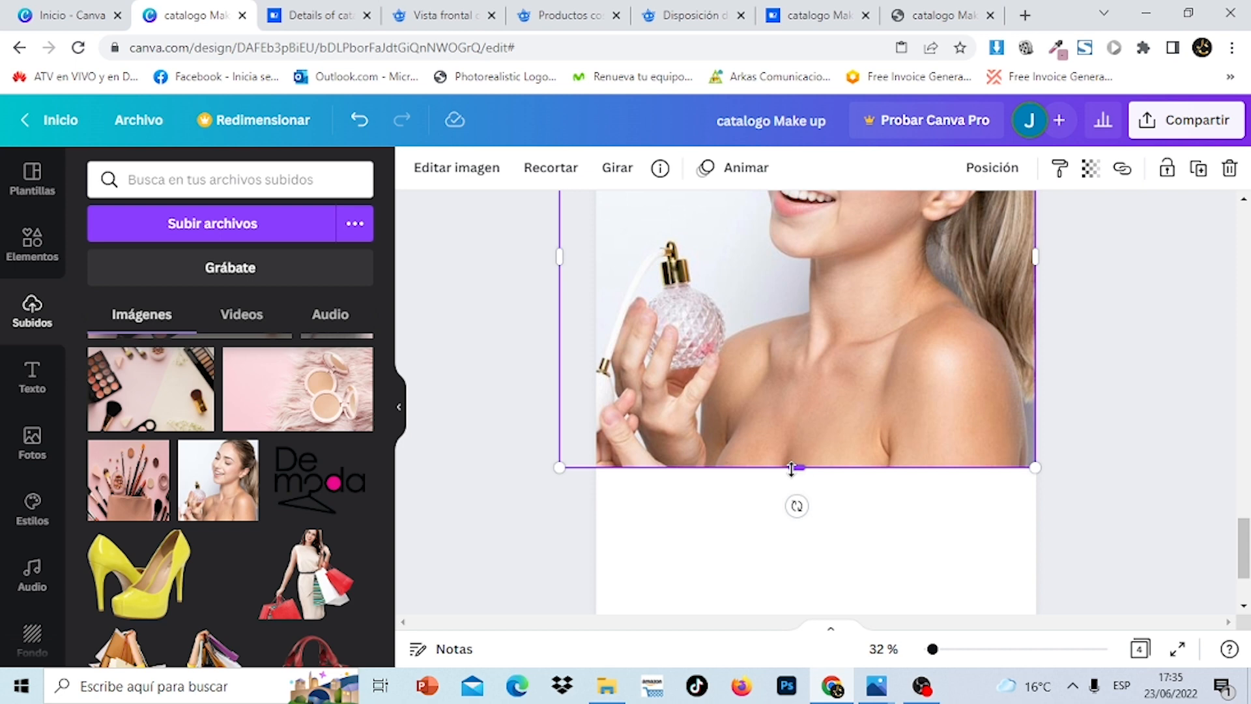
pyautogui.click(1102, 405)
pyautogui.moveTo(1247, 552); pyautogui.dragTo(1246, 237)
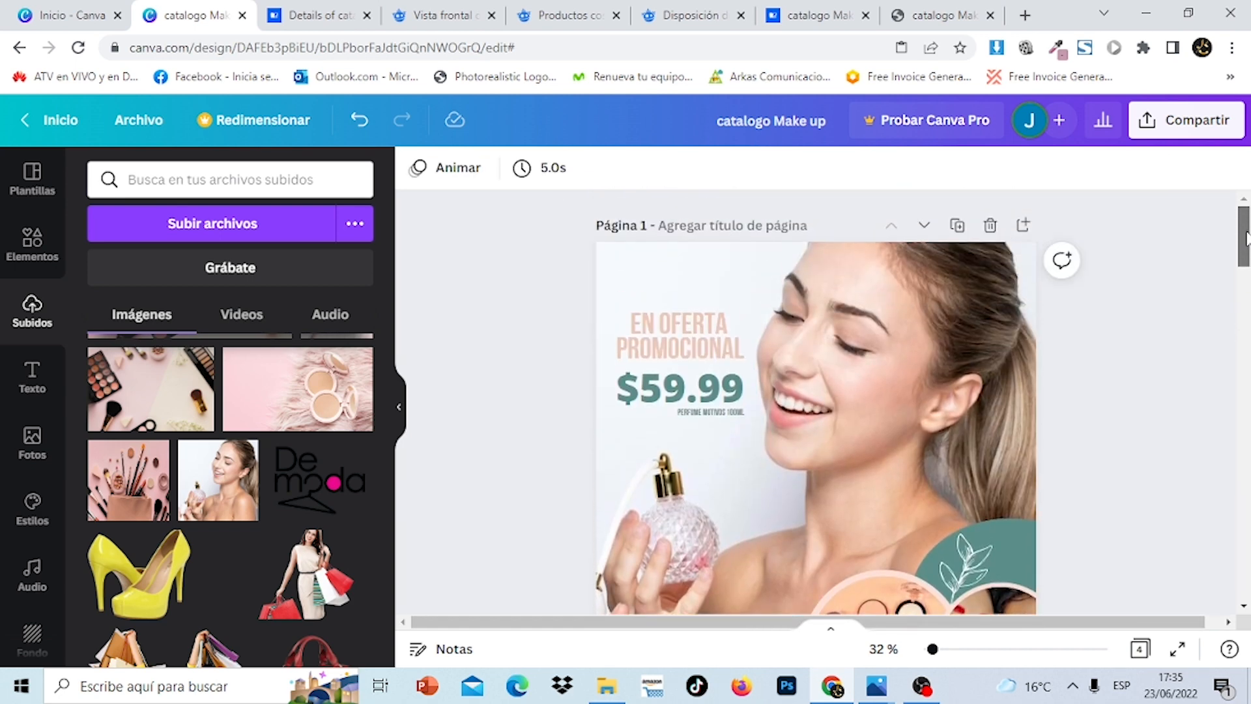
# Add a single square shape from Elements and move it to page 4's lower-left
pyautogui.scroll(-5, 744, 413)
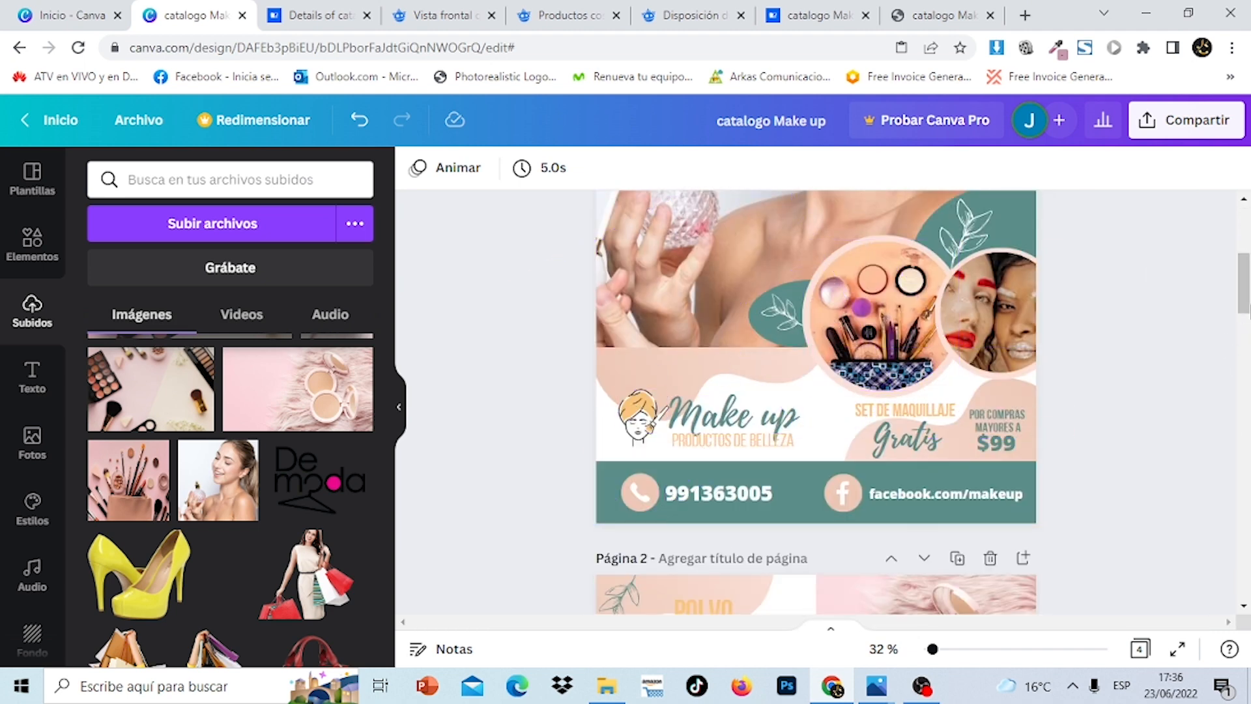
pyautogui.moveTo(1247, 291); pyautogui.dragTo(1247, 568)
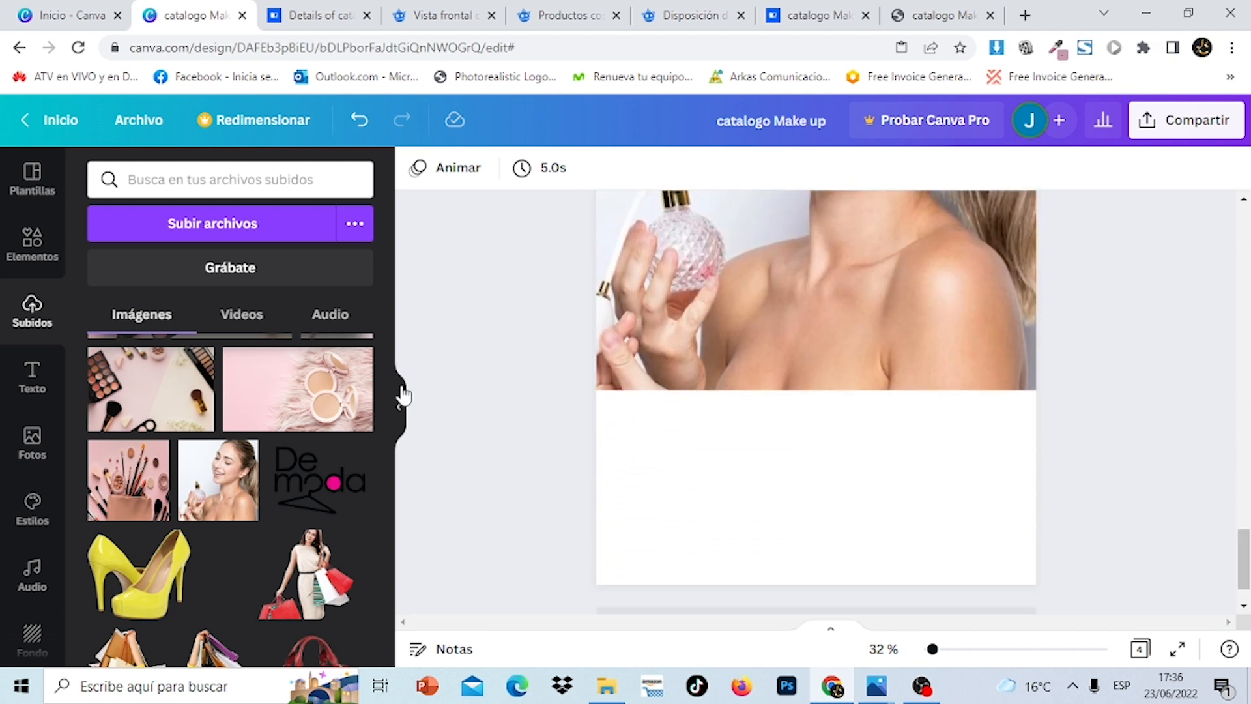
pyautogui.click(32, 245)
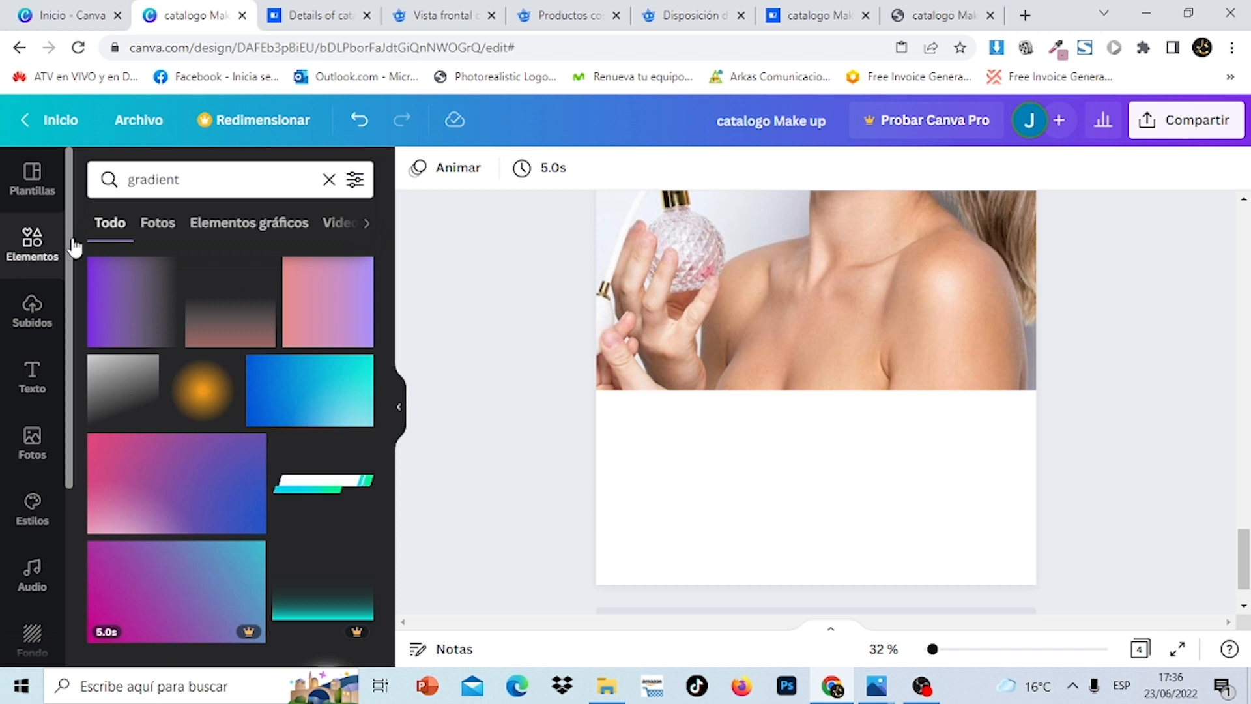
pyautogui.click(329, 180)
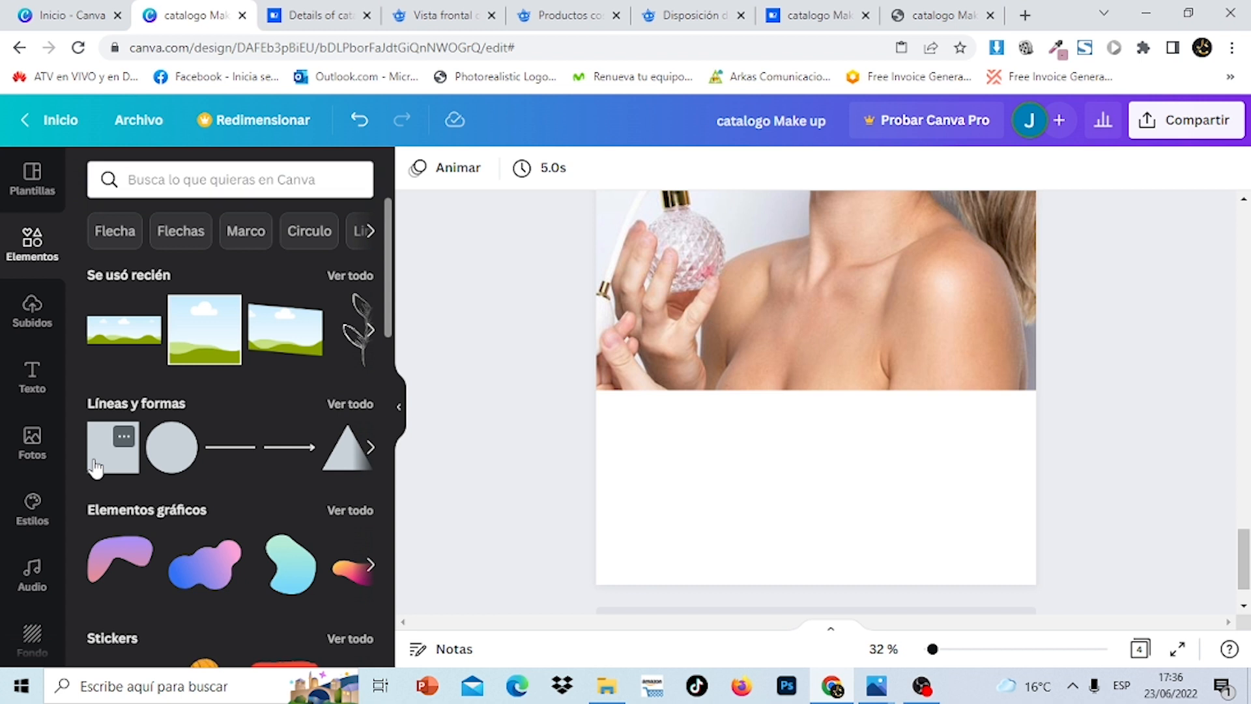
pyautogui.click(95, 467)
pyautogui.click(112, 469)
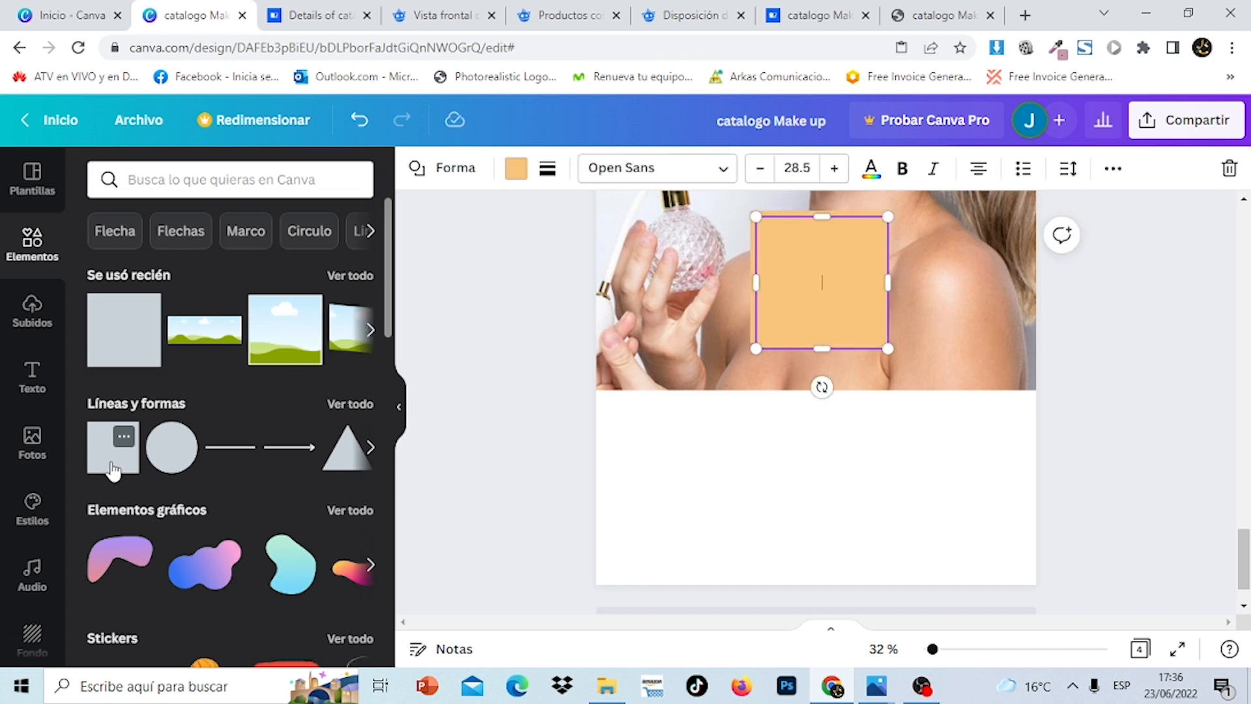
pyautogui.click(1231, 172)
pyautogui.moveTo(824, 261); pyautogui.dragTo(664, 500)
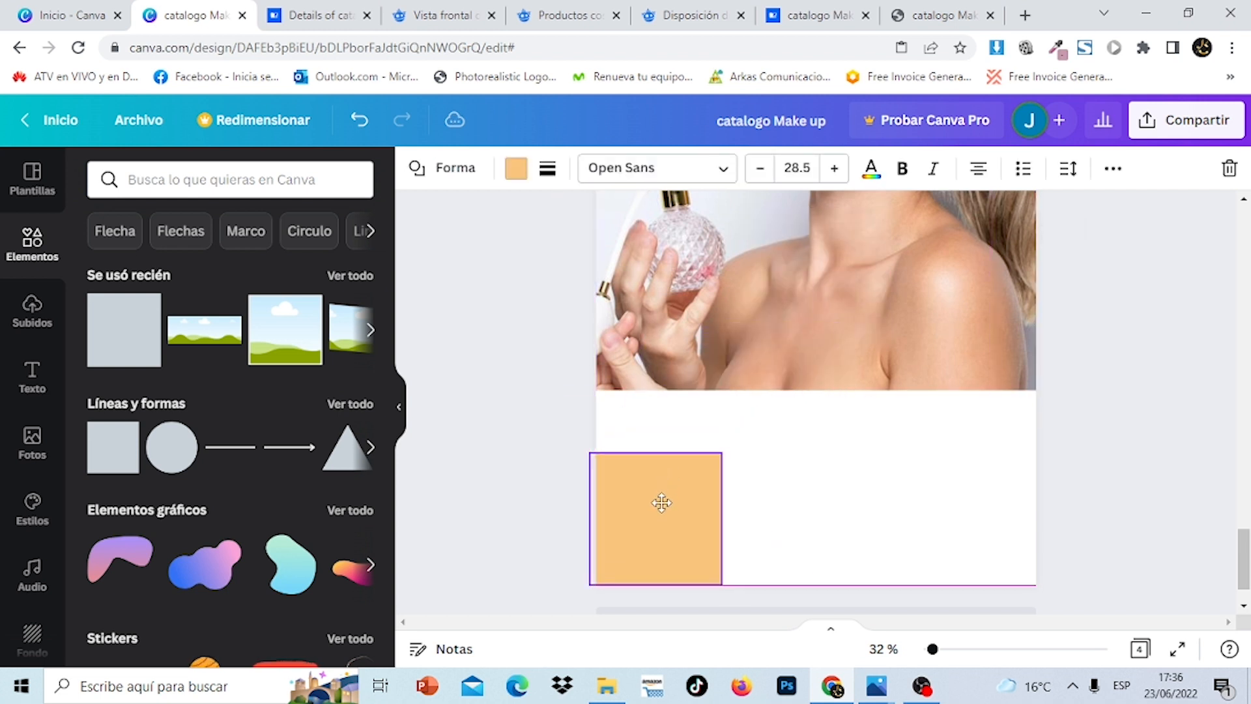
# Colour the square teal and stretch it into a full-width band along the page bottom
pyautogui.click(516, 170)
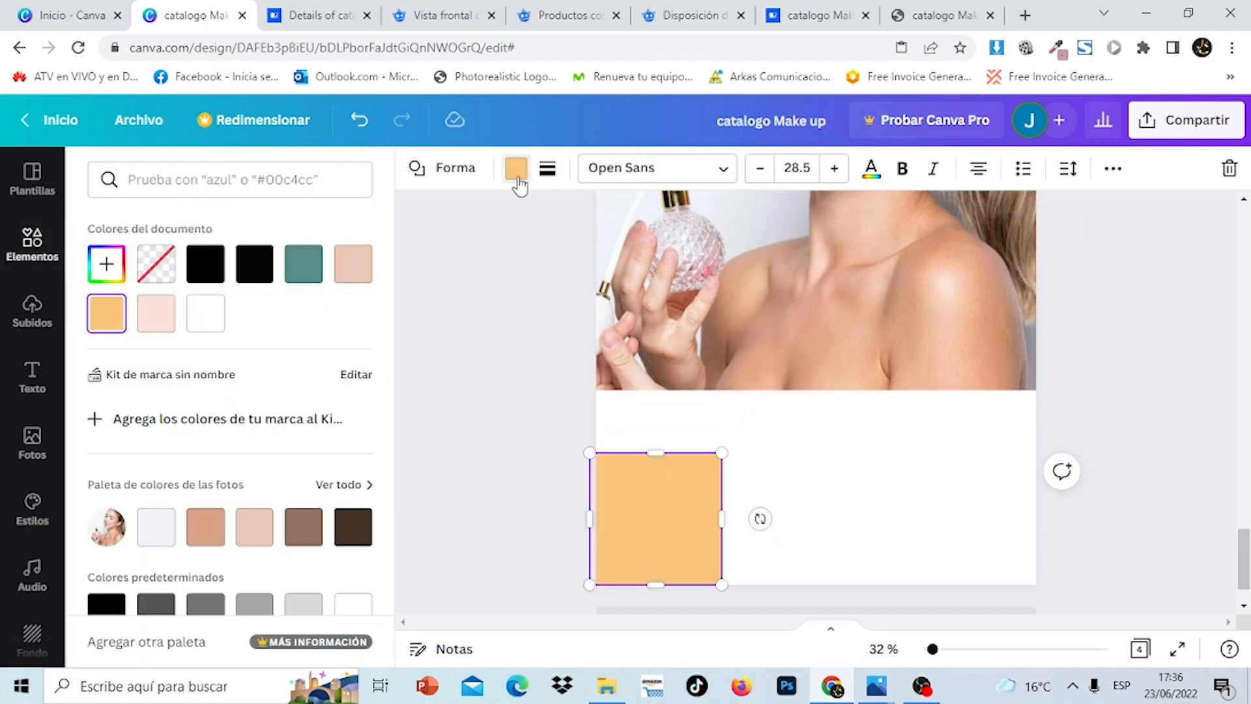
pyautogui.click(301, 274)
pyautogui.moveTo(658, 451); pyautogui.dragTo(659, 516)
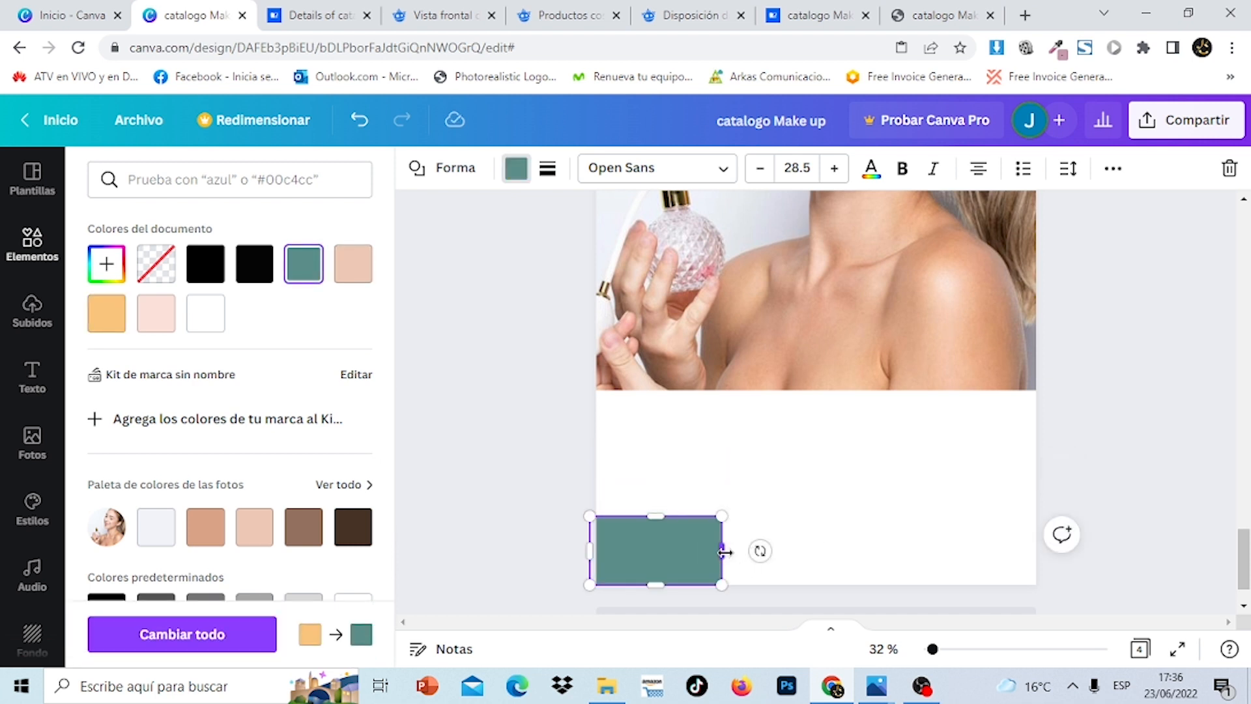
pyautogui.moveTo(724, 552); pyautogui.dragTo(1042, 561)
pyautogui.click(1147, 430)
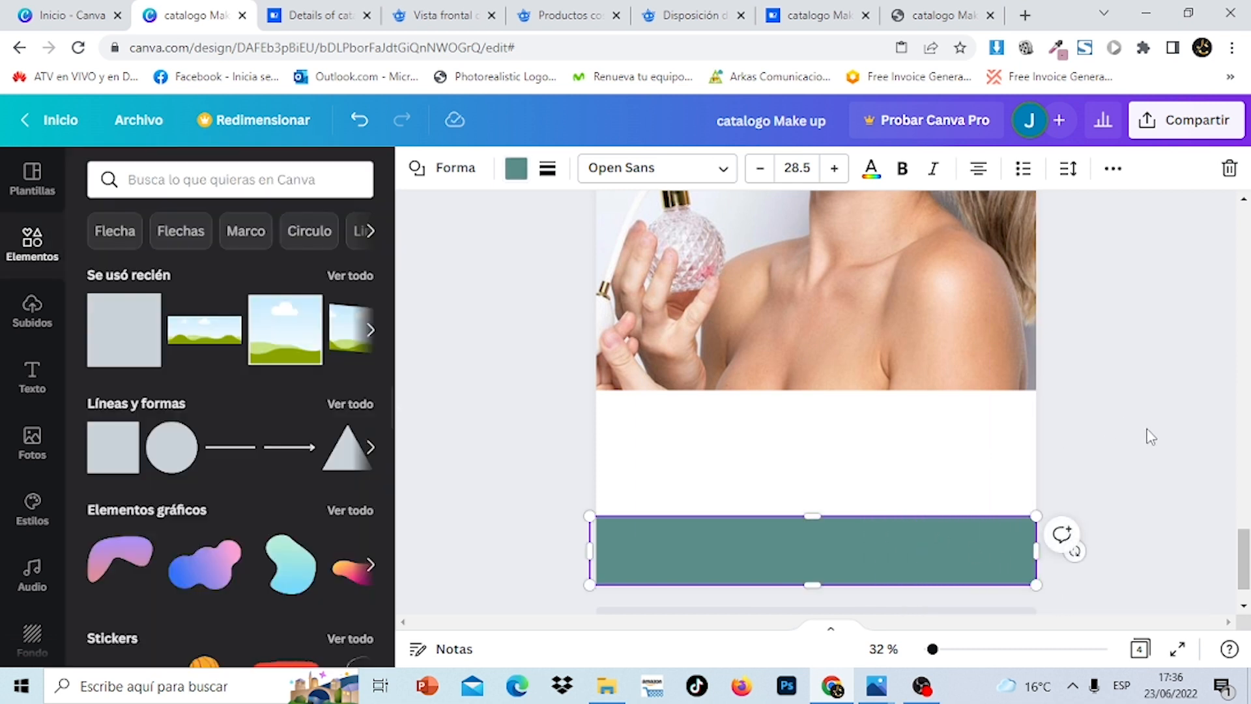
pyautogui.click(1150, 436)
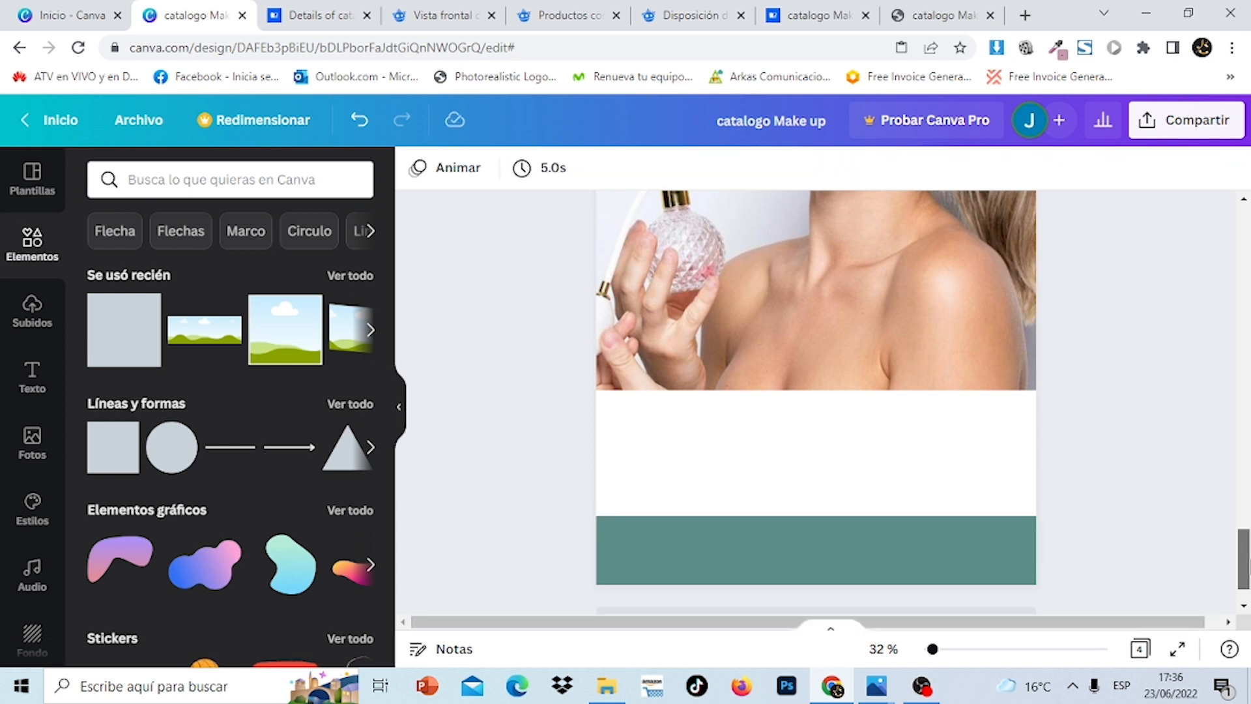
# Select page 4's teal bottom band and pull its top edge down slightly
pyautogui.moveTo(881, 689)
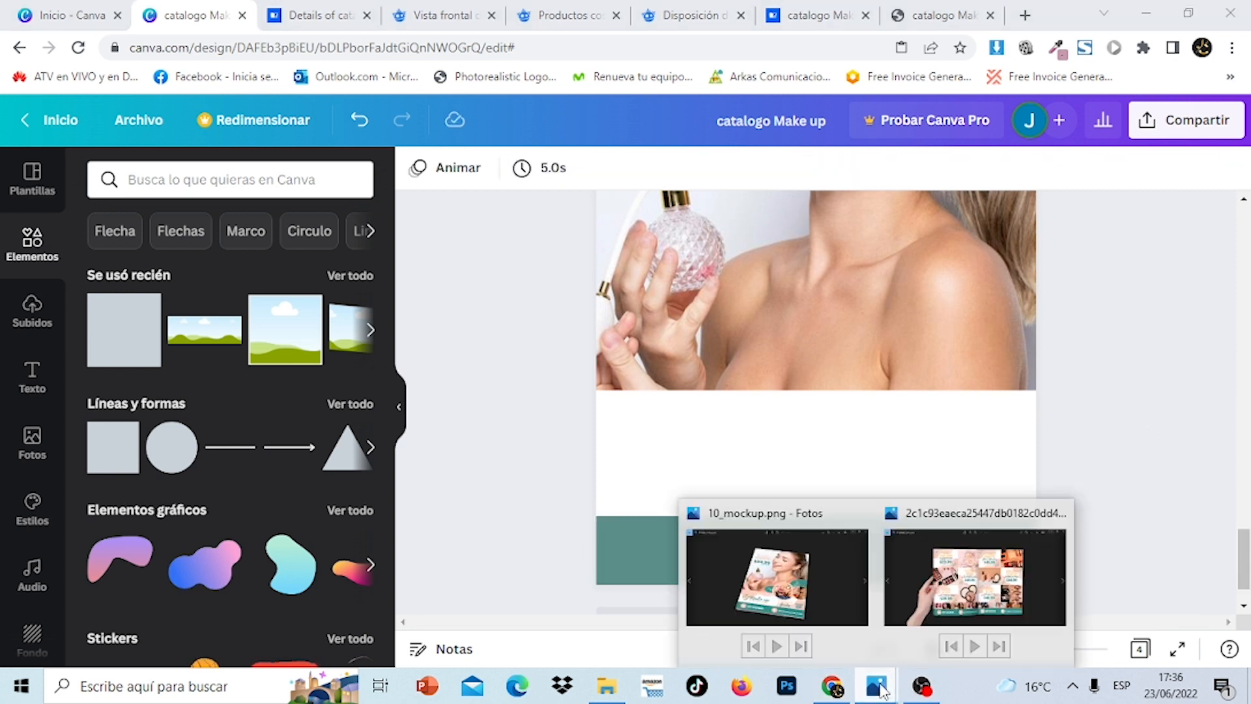
pyautogui.moveTo(1244, 336); pyautogui.dragTo(1248, 567)
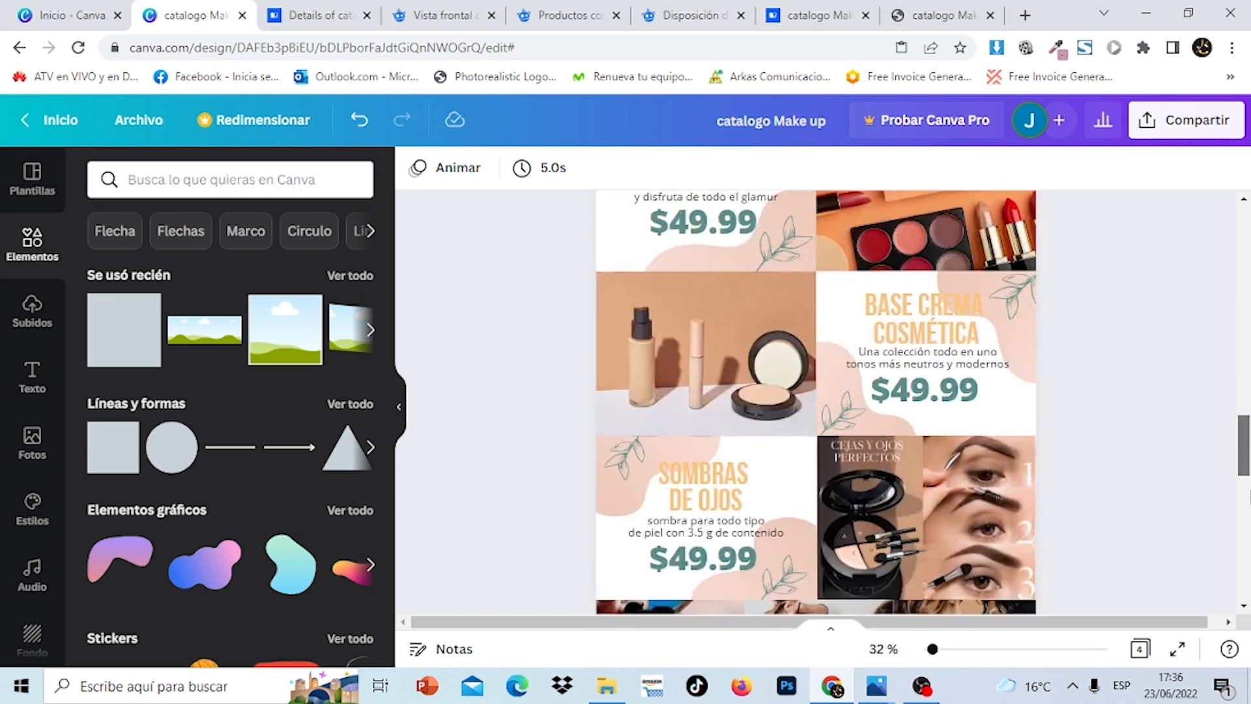
pyautogui.click(837, 387)
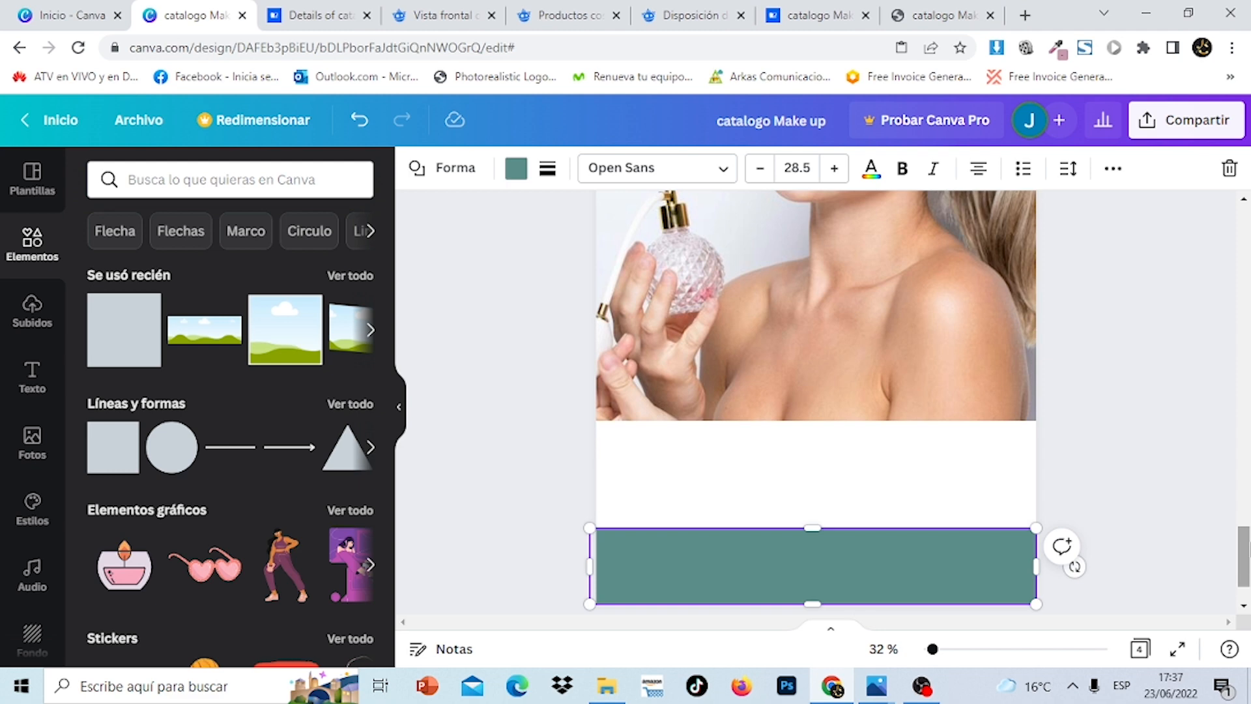
pyautogui.moveTo(1245, 545); pyautogui.dragTo(1247, 267)
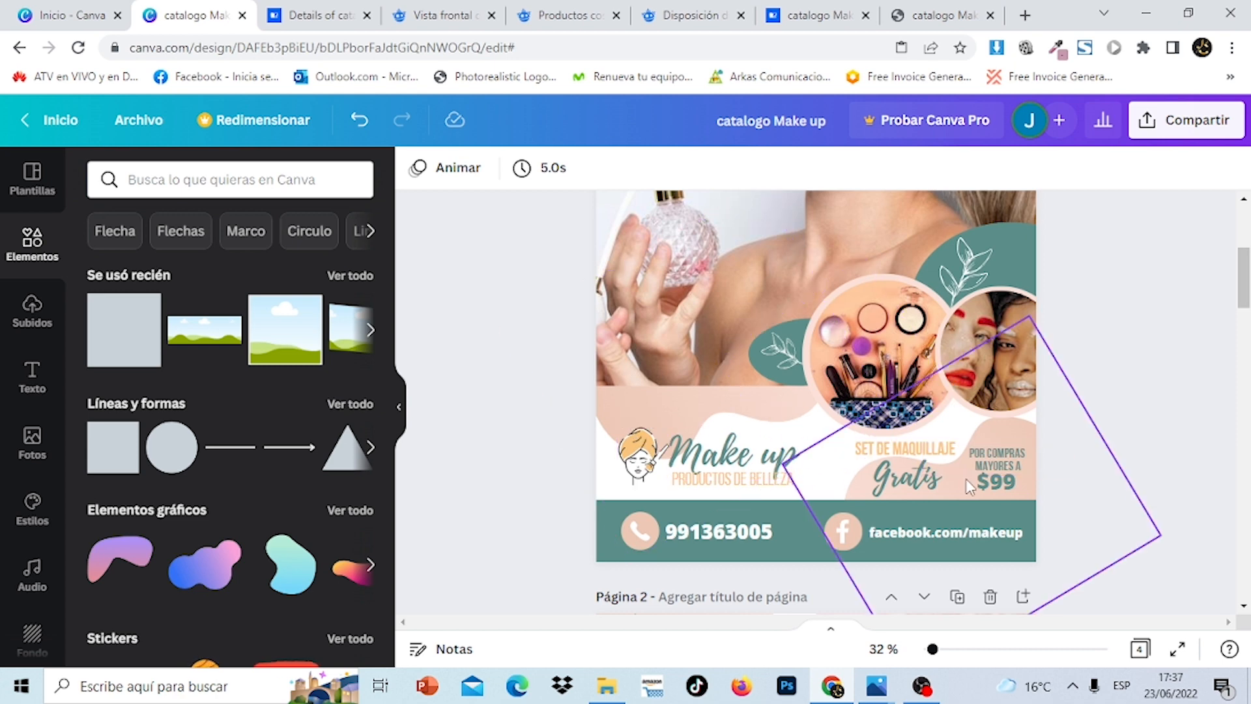
pyautogui.moveTo(1247, 277); pyautogui.dragTo(1246, 560)
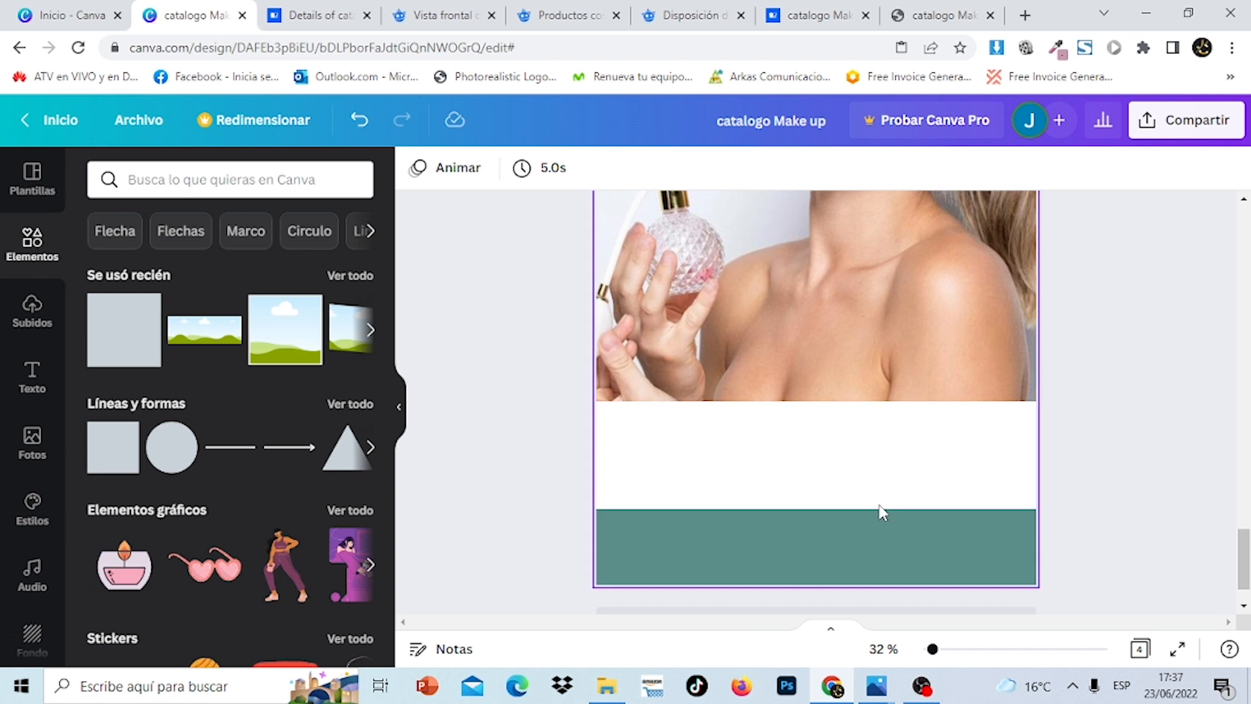
pyautogui.click(881, 531)
pyautogui.moveTo(819, 511); pyautogui.dragTo(815, 515)
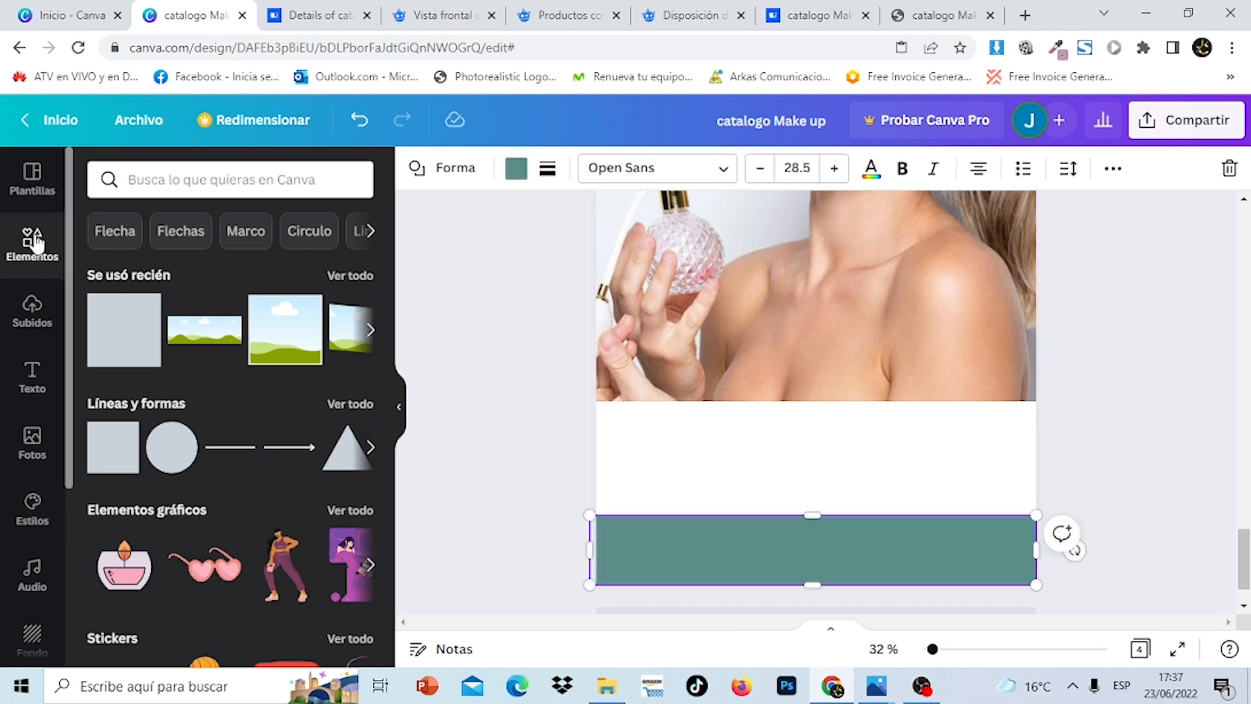
# Search Elements for 'gradient' and browse the recommended gradient blob shapes
pyautogui.click(254, 184)
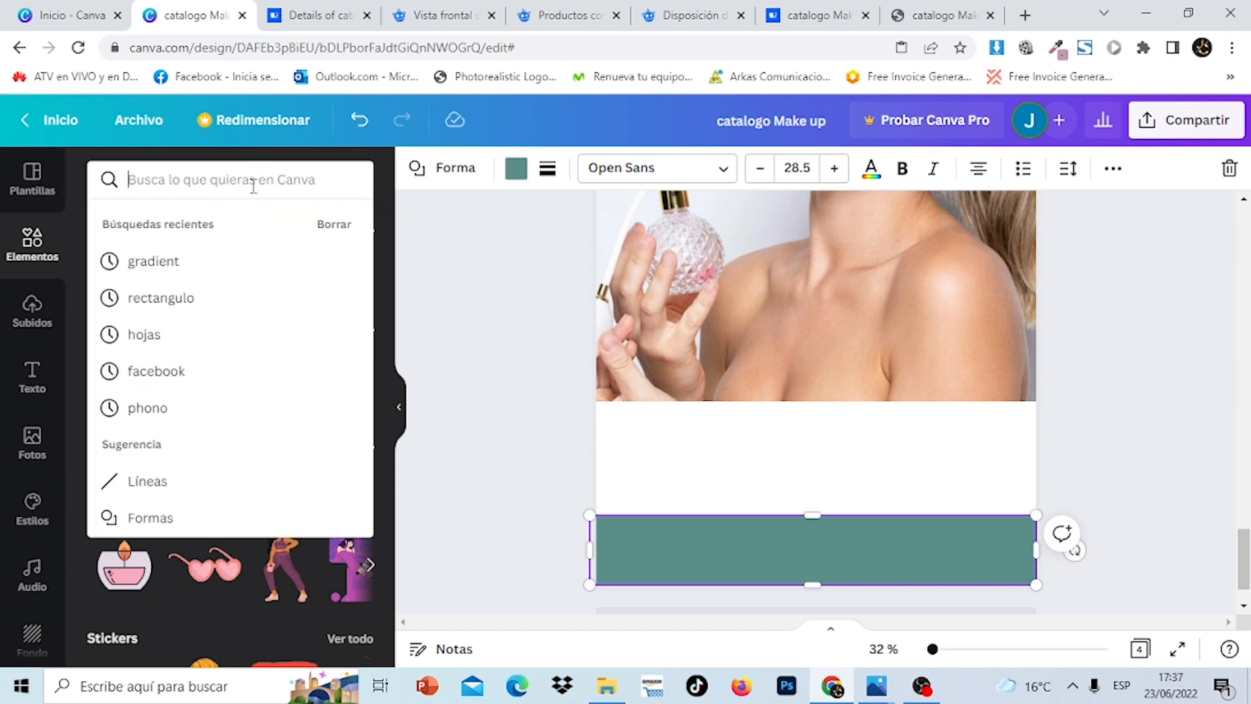
pyautogui.click(218, 262)
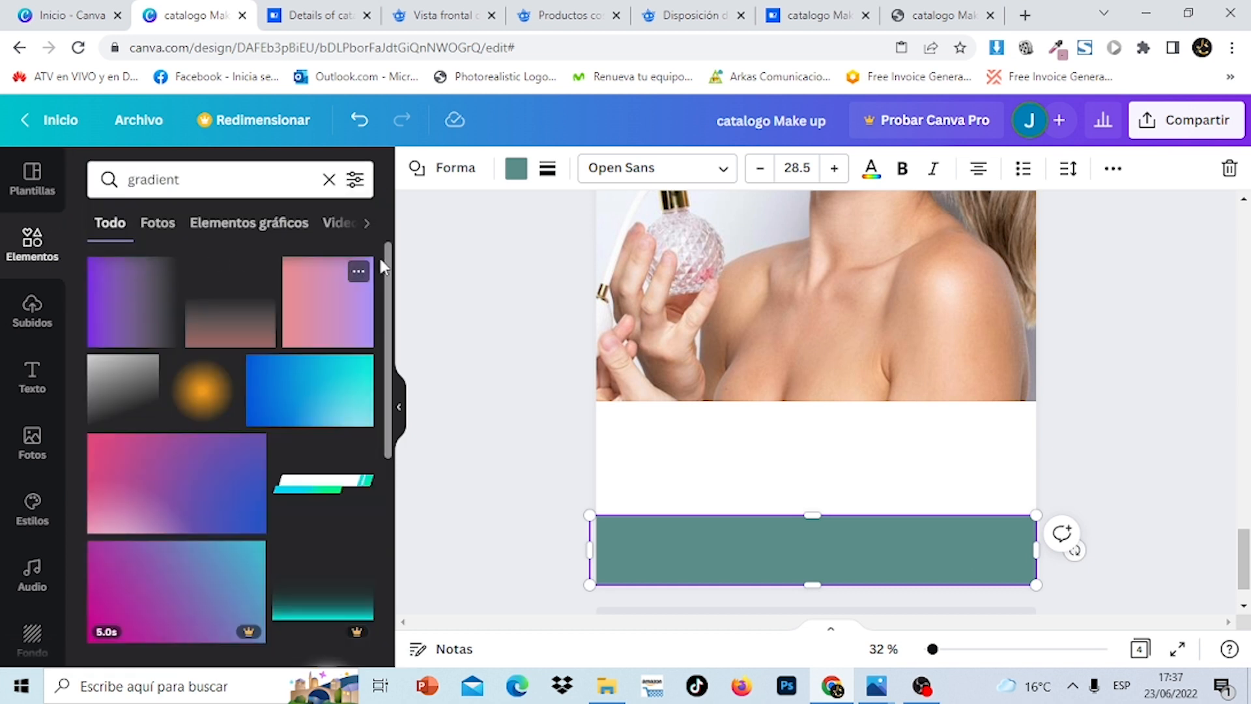
pyautogui.moveTo(391, 267); pyautogui.dragTo(395, 570)
pyautogui.scroll(-3, 394, 577)
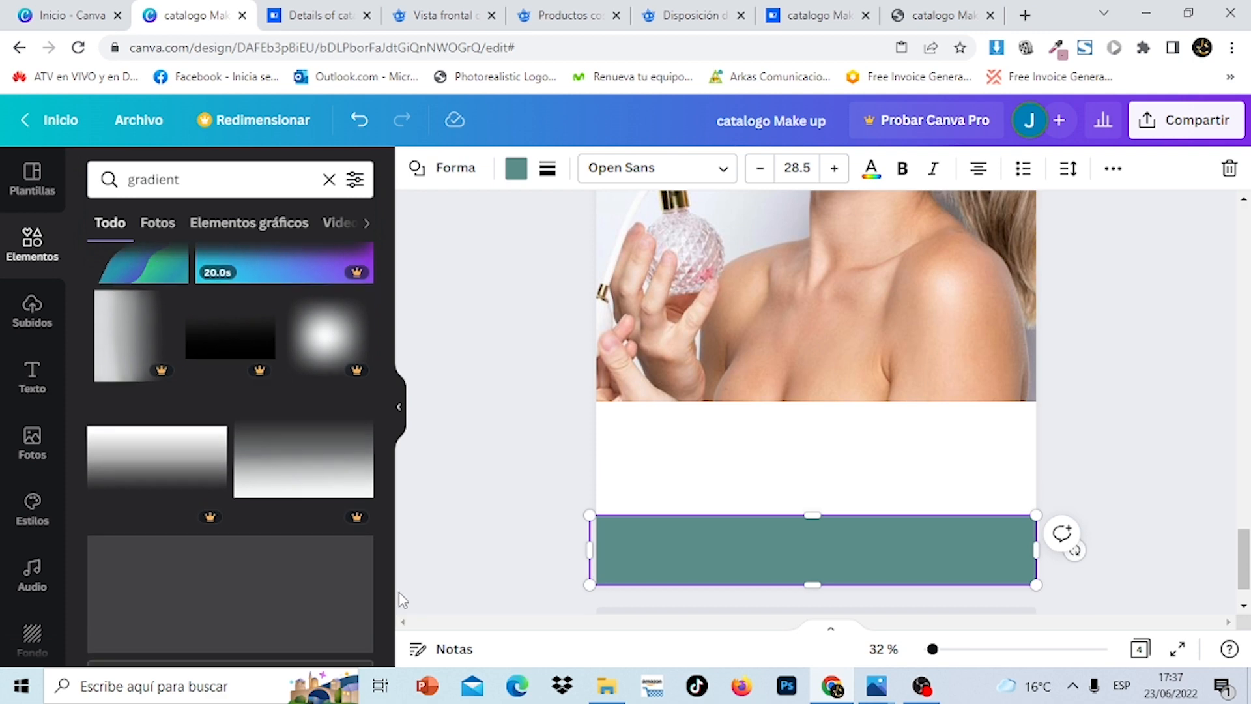
pyautogui.moveTo(391, 514); pyautogui.dragTo(400, 660)
pyautogui.moveTo(391, 594); pyautogui.dragTo(392, 671)
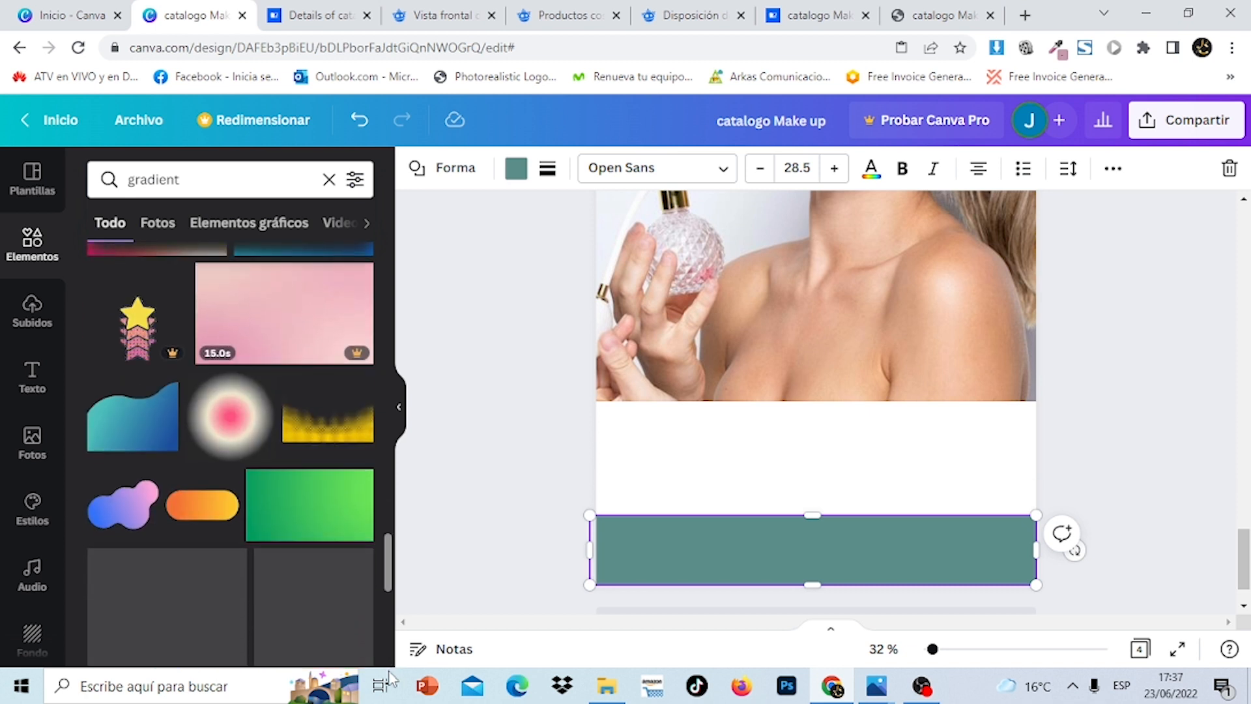
pyautogui.moveTo(389, 577); pyautogui.dragTo(391, 635)
pyautogui.scroll(-5, 229, 456)
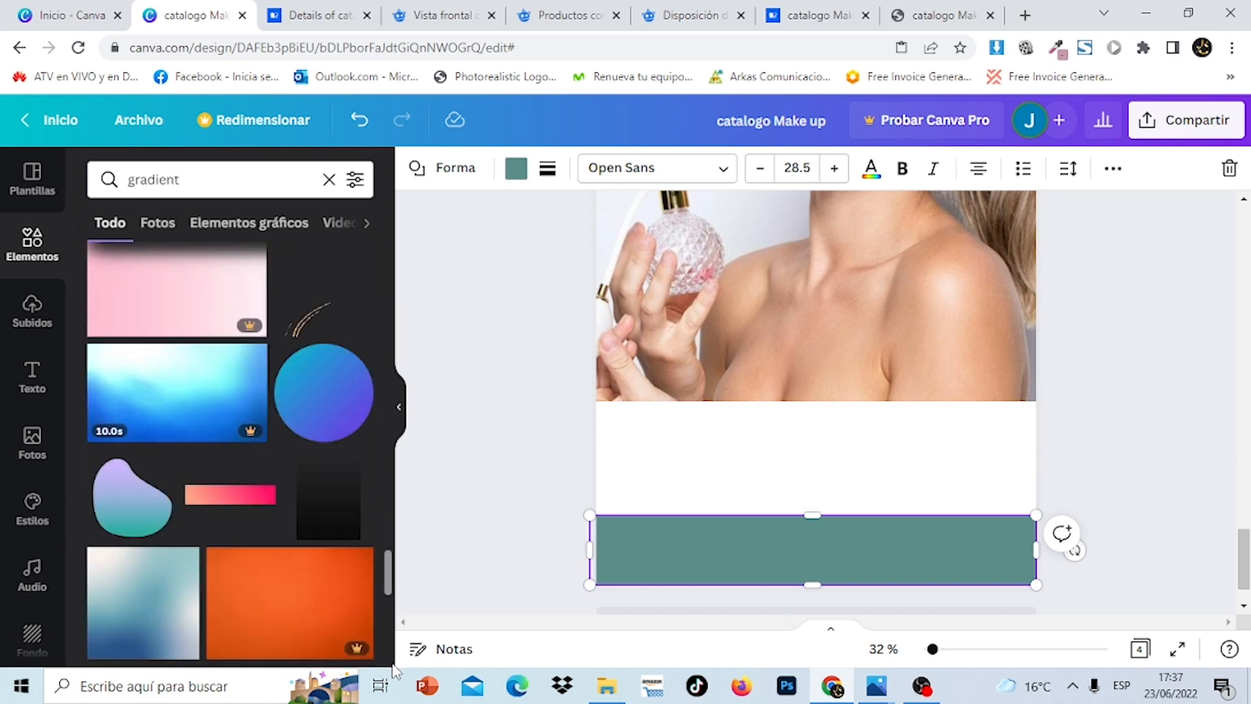
pyautogui.click(136, 506)
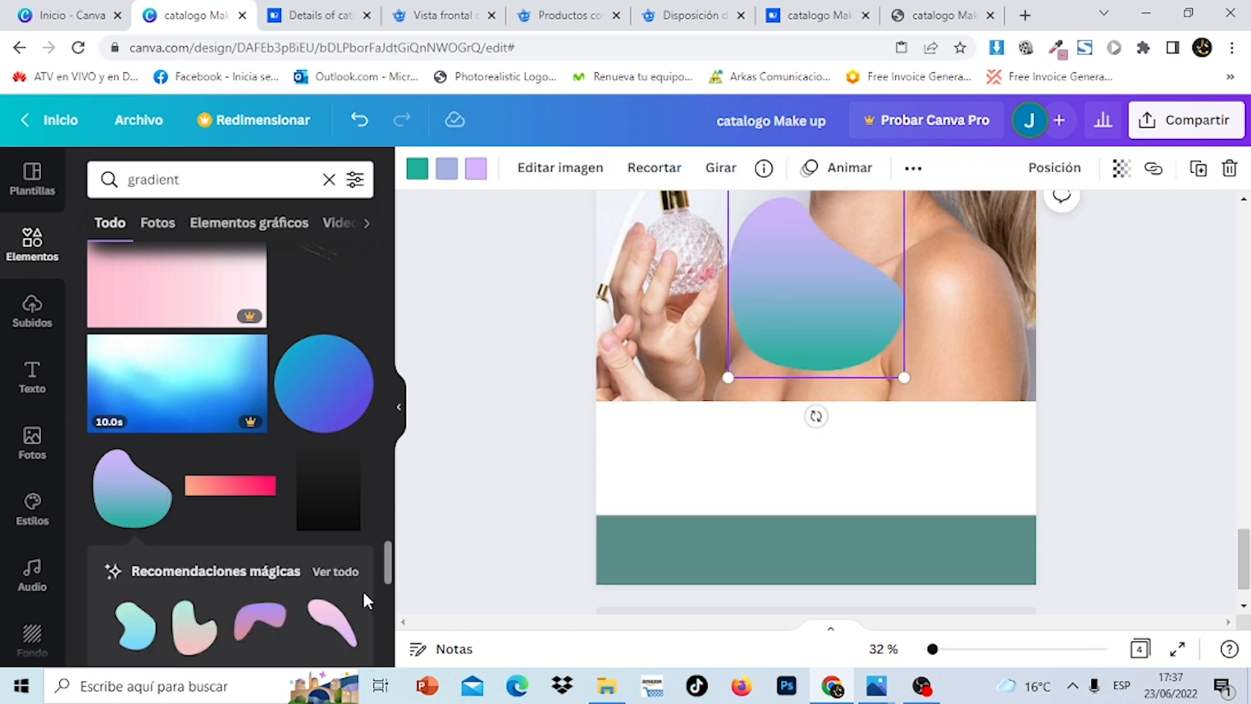
pyautogui.click(335, 572)
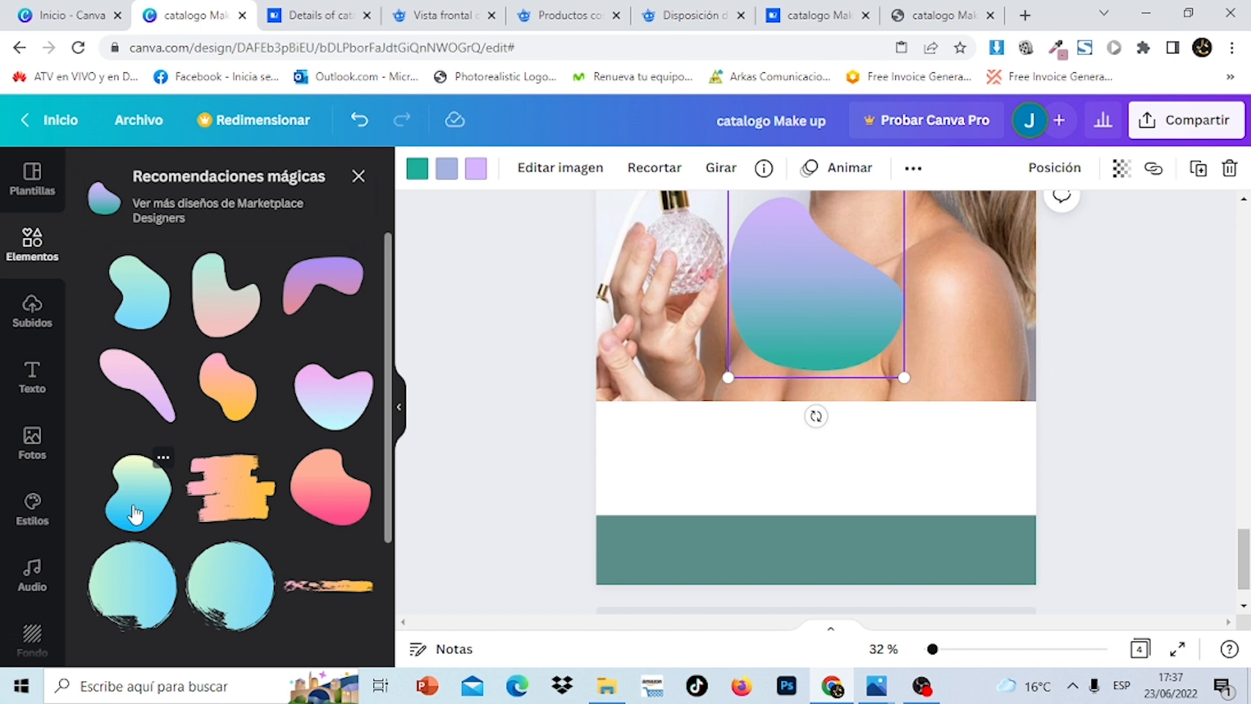
# Place the blue-yellow gradient blob on the woman's shoulder and delete the purple blob
pyautogui.moveTo(136, 514); pyautogui.dragTo(741, 251)
pyautogui.moveTo(808, 272); pyautogui.dragTo(925, 313)
pyautogui.click(805, 298)
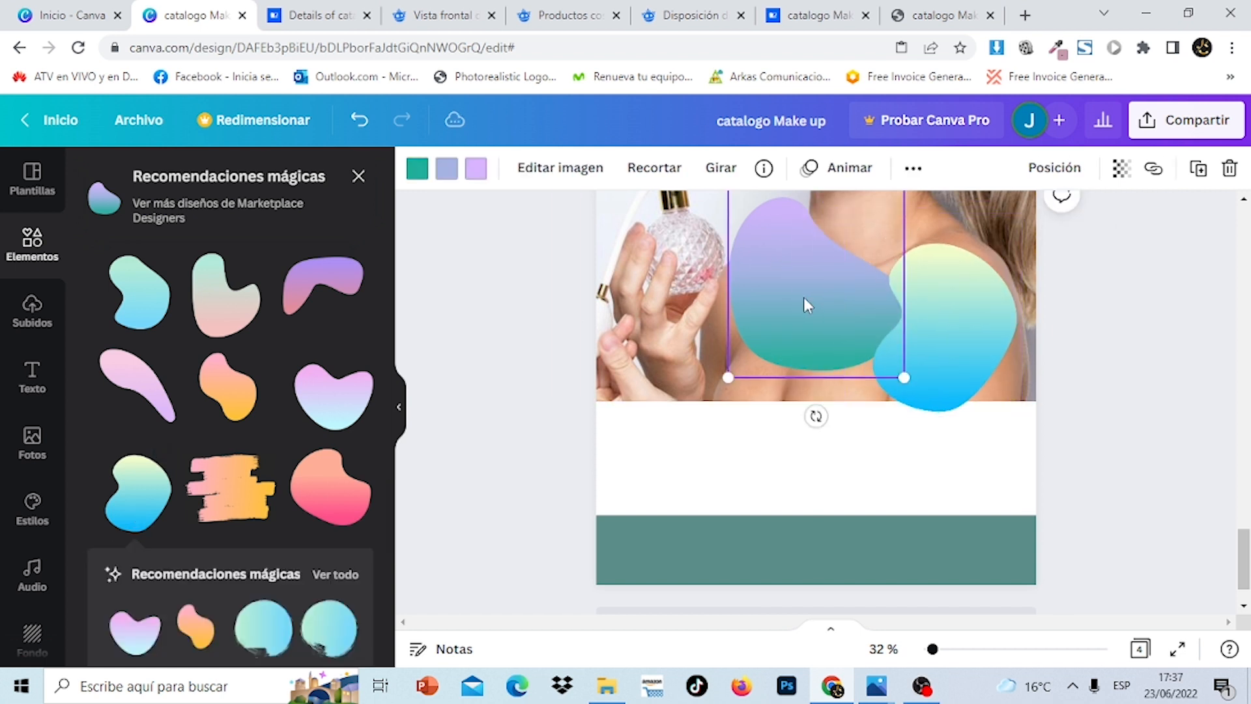
pyautogui.click(1230, 175)
pyautogui.click(1005, 298)
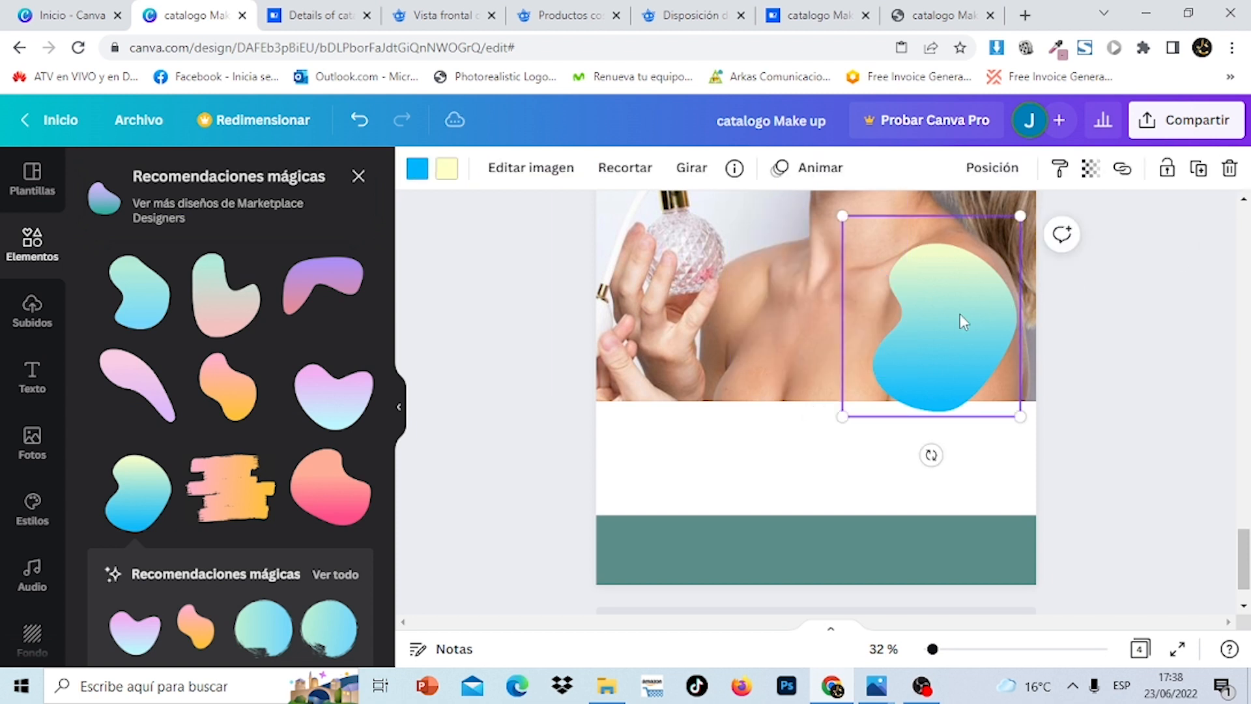
# Recolour both of the blob's colour swatches light pink so it turns solid peach
pyautogui.click(417, 171)
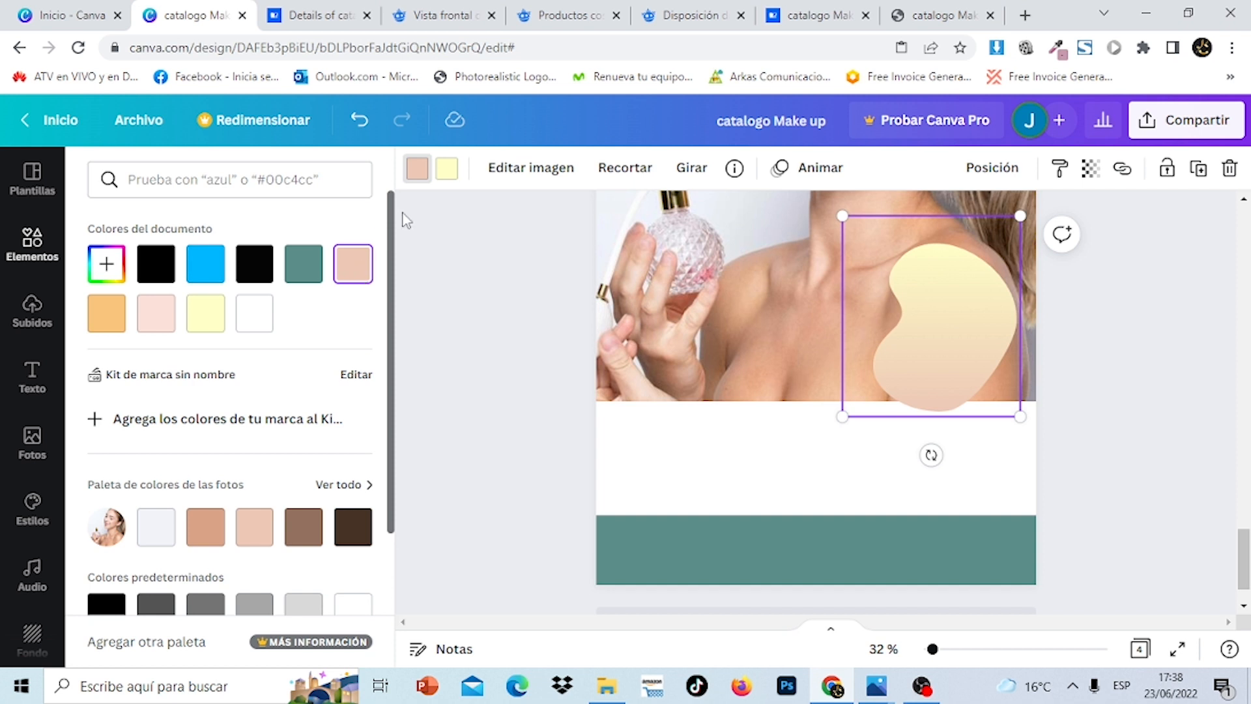
pyautogui.click(456, 176)
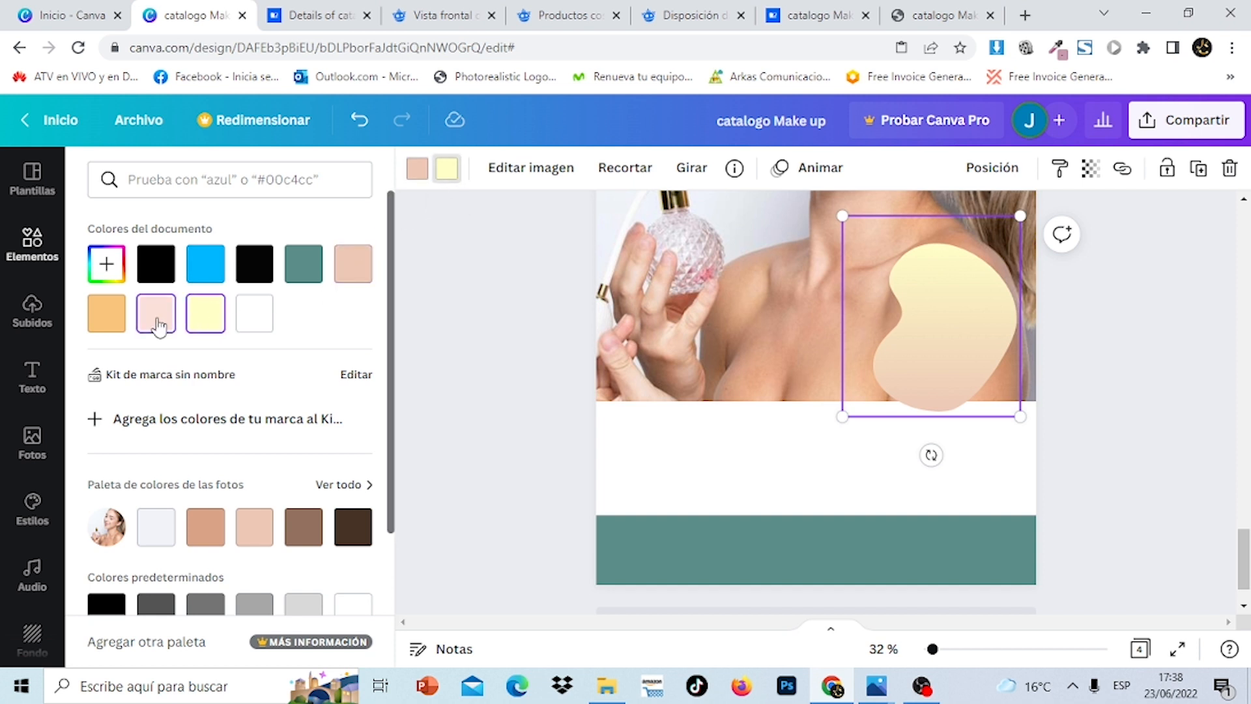
pyautogui.click(156, 324)
# Move the peach blob onto the white band, tilt it and enlarge it
pyautogui.moveTo(942, 356); pyautogui.dragTo(731, 435)
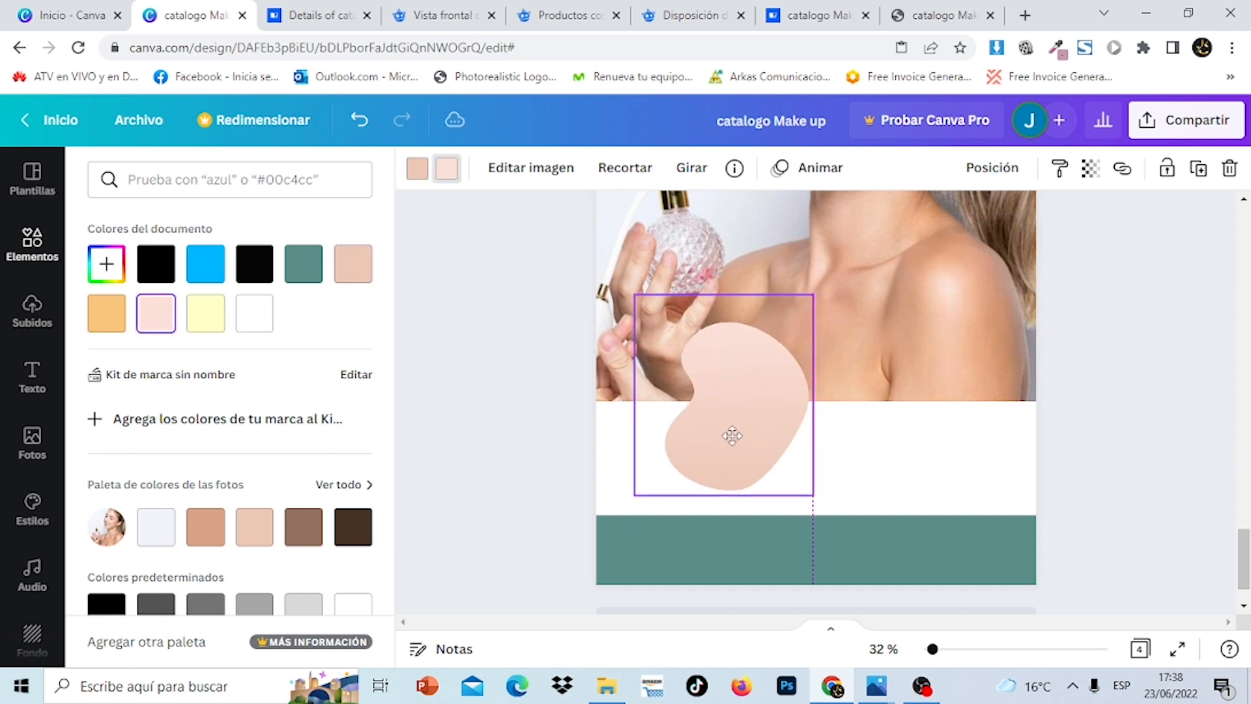
pyautogui.moveTo(723, 538); pyautogui.dragTo(916, 307)
pyautogui.moveTo(730, 361); pyautogui.dragTo(658, 378)
pyautogui.scroll(20, 815, 391)
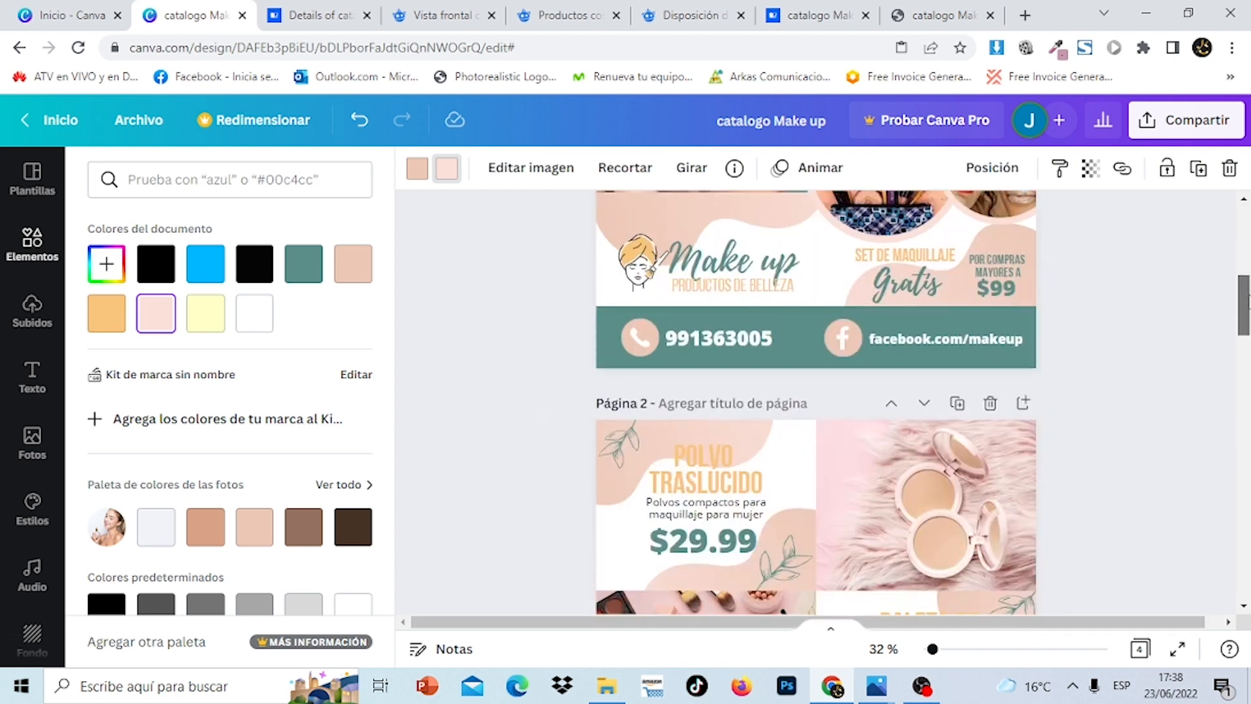
pyautogui.moveTo(1249, 314); pyautogui.dragTo(1249, 596)
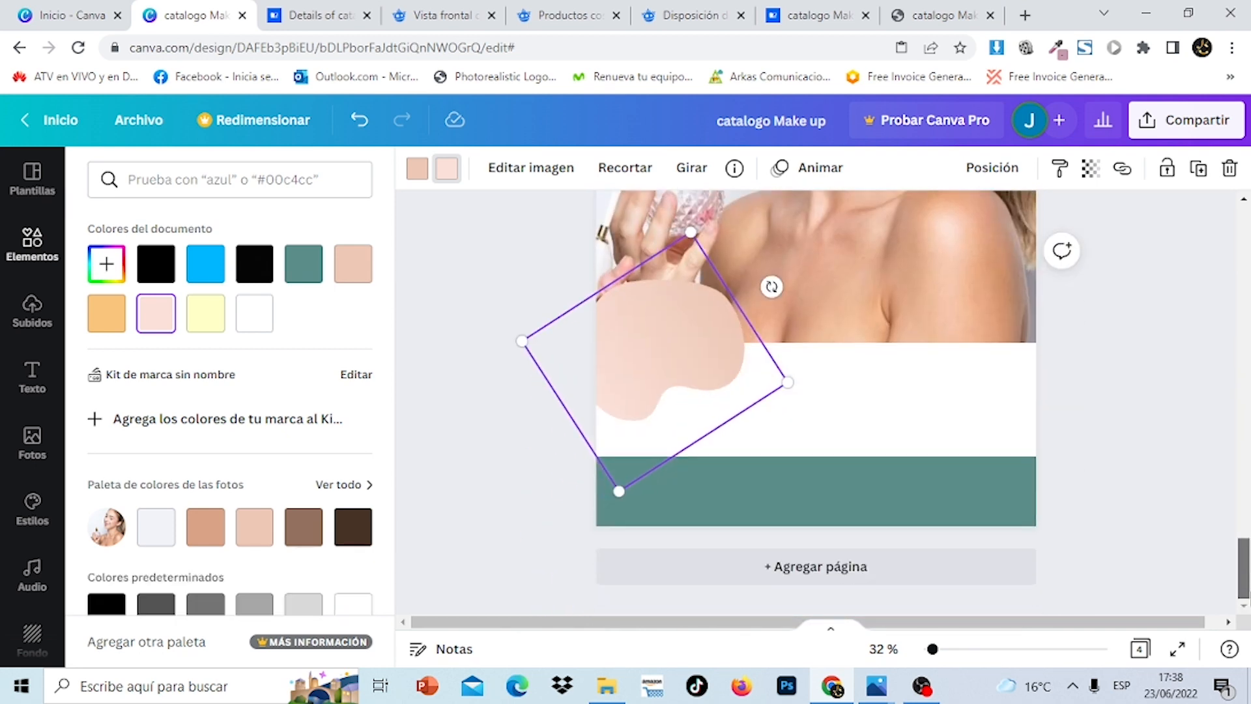
pyautogui.moveTo(691, 347); pyautogui.dragTo(739, 354)
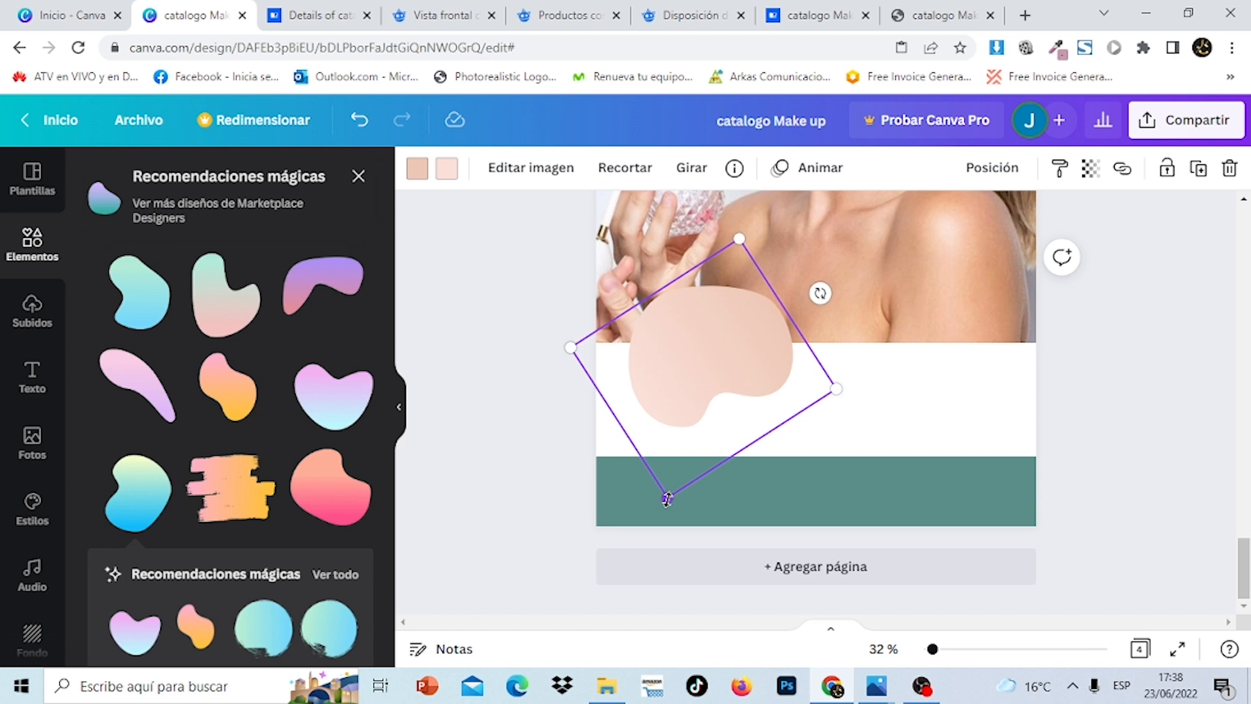
pyautogui.moveTo(668, 499); pyautogui.dragTo(531, 578)
pyautogui.moveTo(745, 335); pyautogui.dragTo(731, 252)
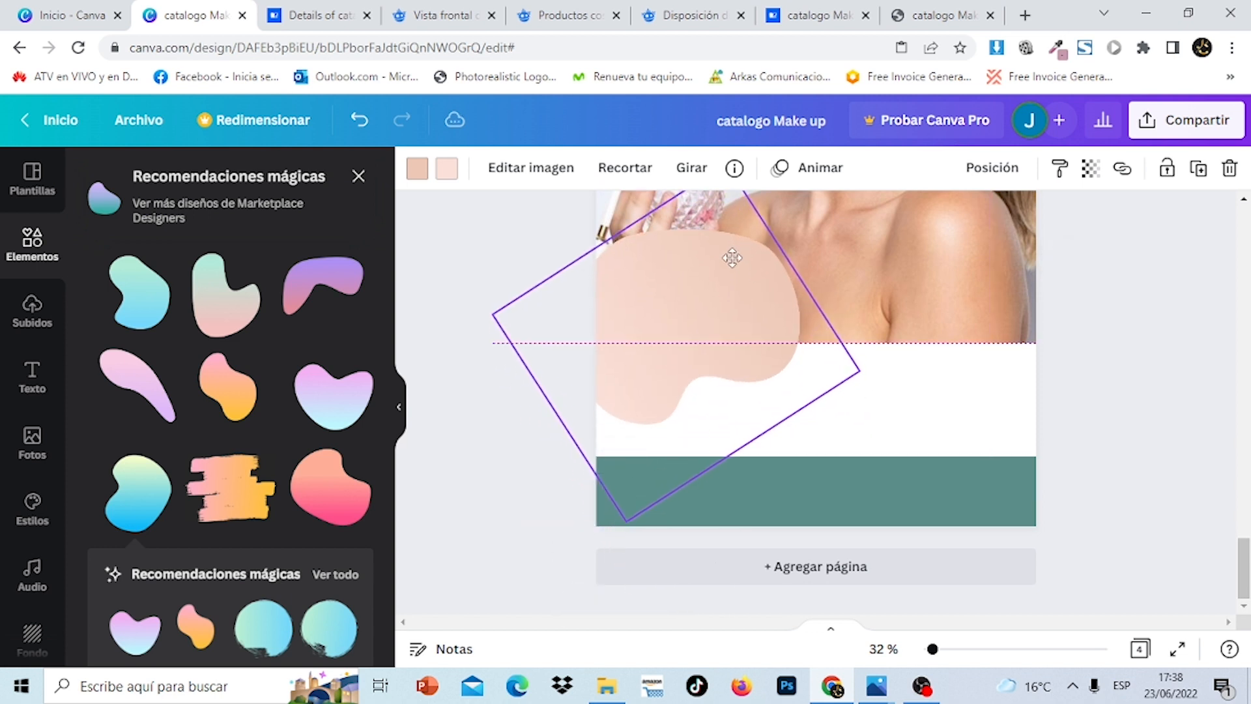
# Send the peach blob to the back, behind the perfume photo
pyautogui.click(993, 173)
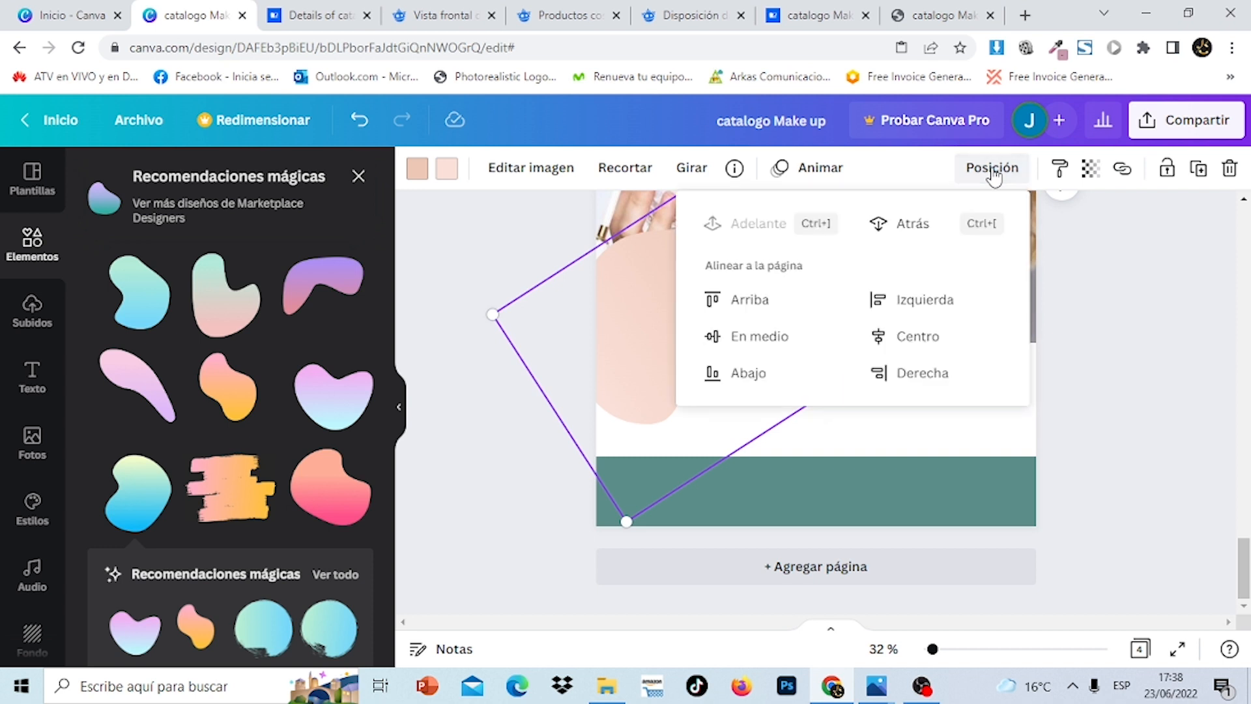
pyautogui.click(924, 227)
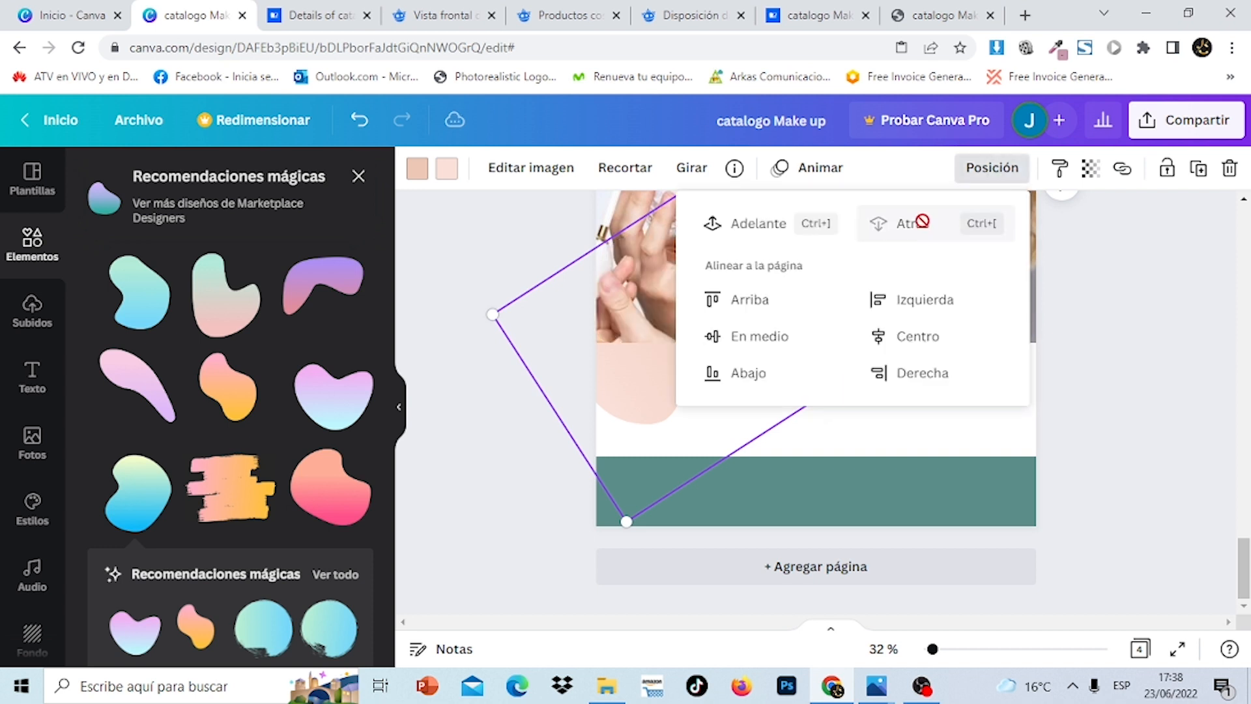
pyautogui.press('Escape')
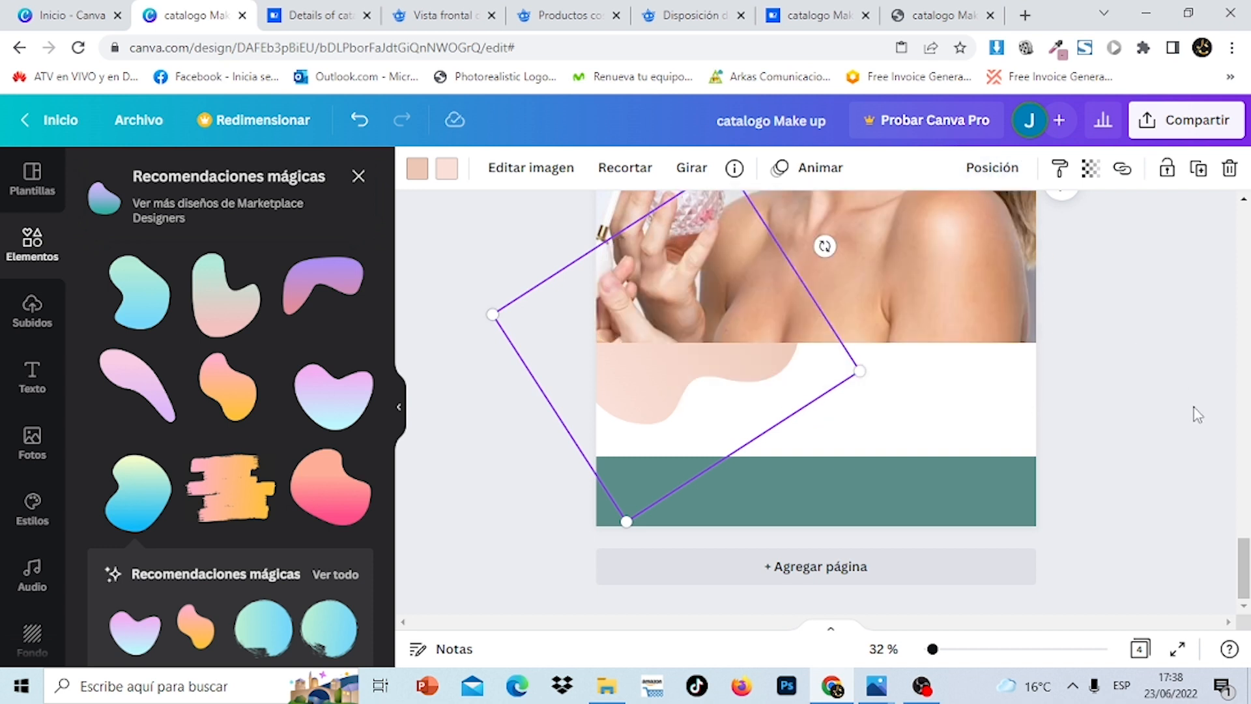
# Duplicate the pink blob, move the copy onto the teal band and rotate it about 53°
pyautogui.click(1198, 414)
pyautogui.scroll(10, 816, 403)
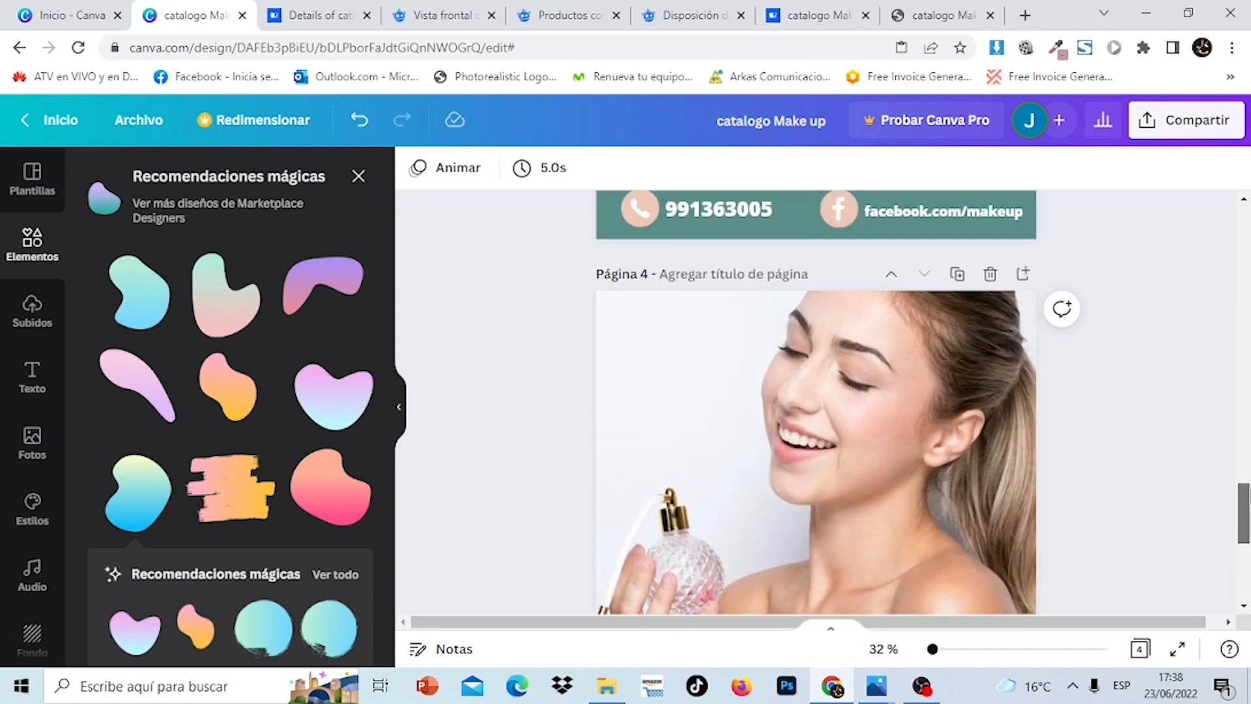
pyautogui.moveTo(1248, 376); pyautogui.dragTo(1244, 561)
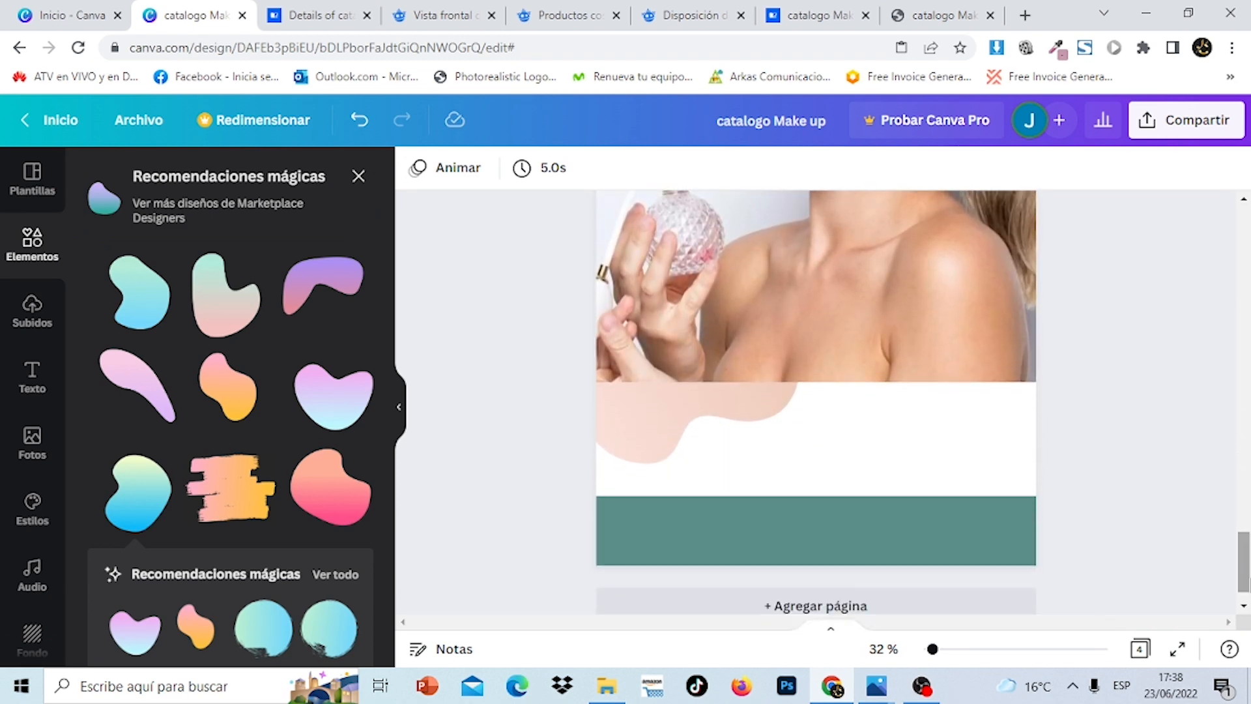
pyautogui.click(702, 424)
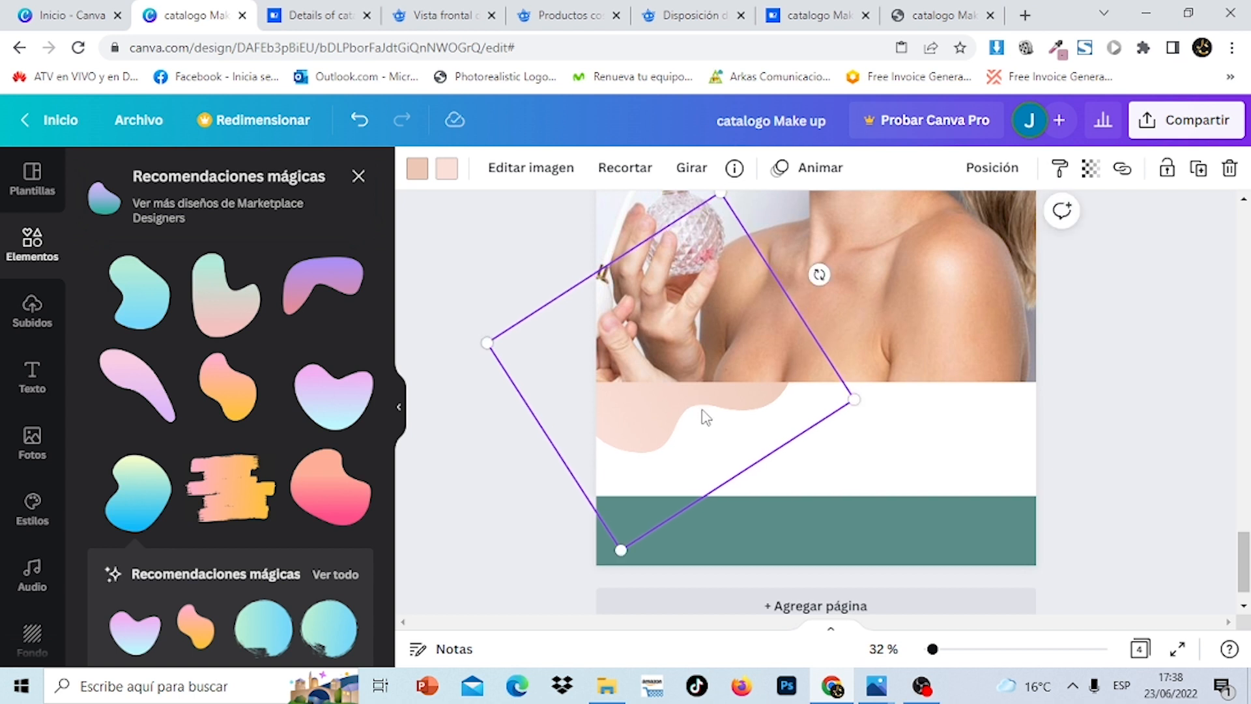
pyautogui.click(1200, 174)
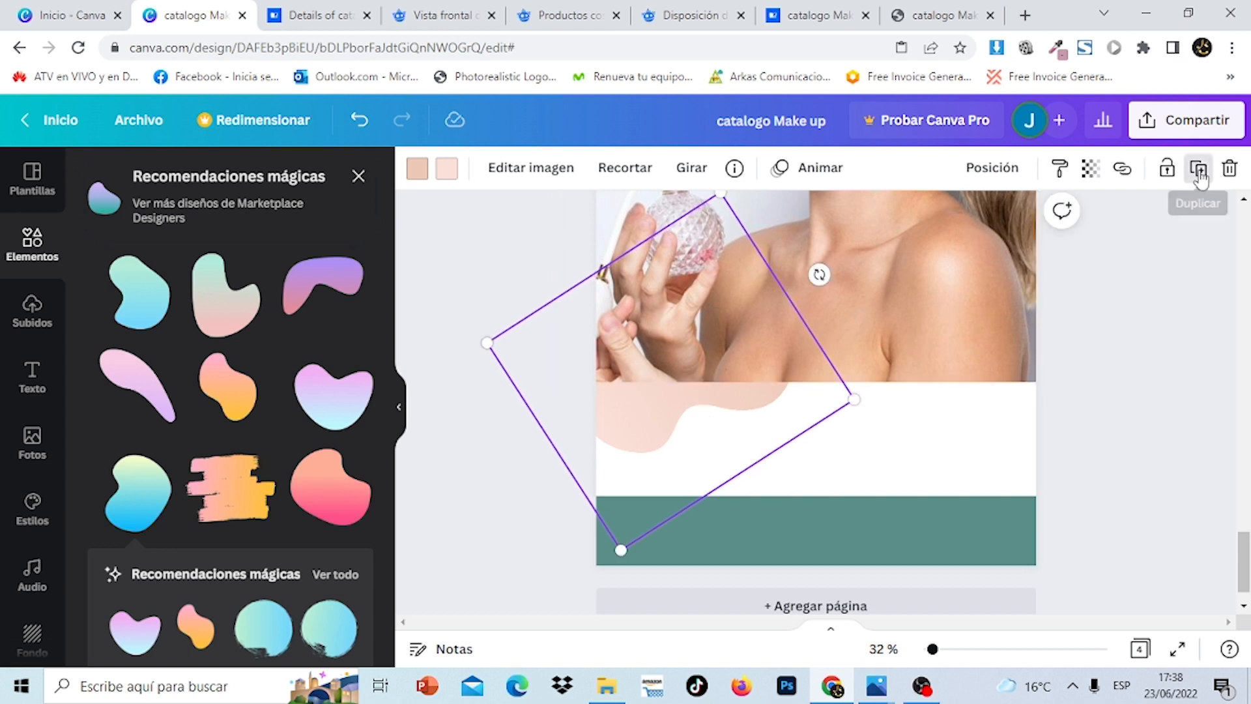
pyautogui.moveTo(765, 334); pyautogui.dragTo(949, 424)
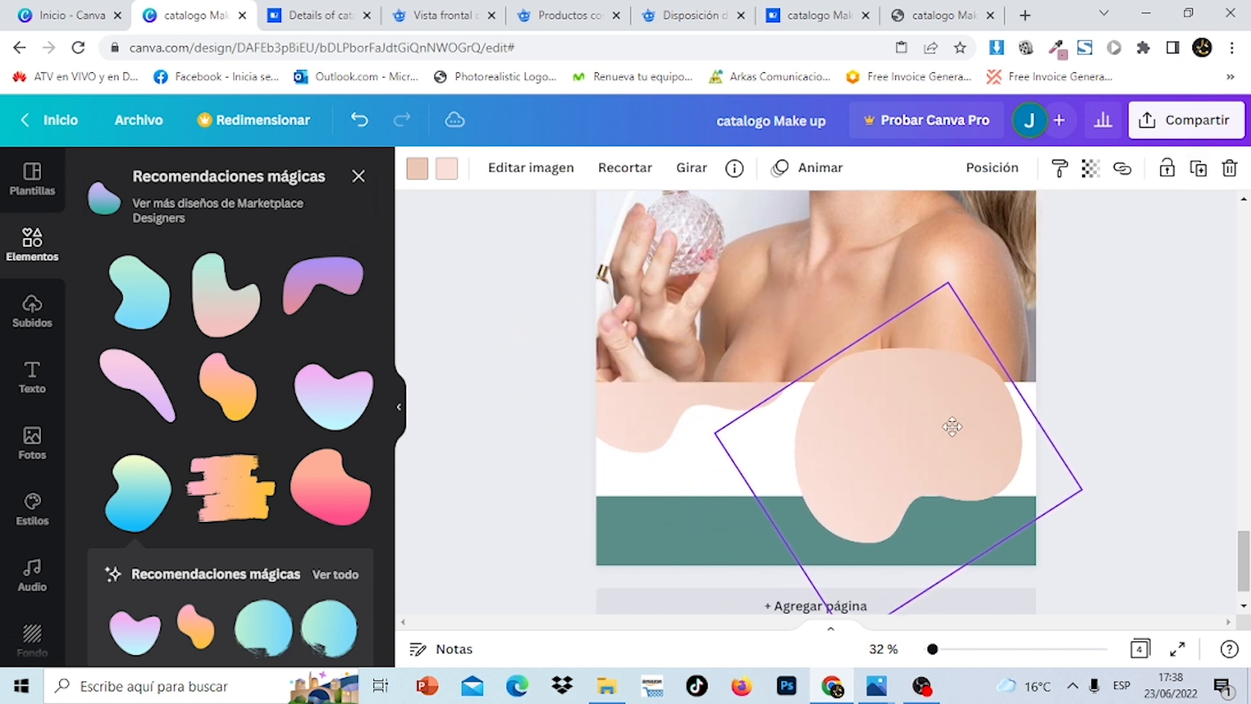
pyautogui.moveTo(1042, 366); pyautogui.dragTo(705, 613)
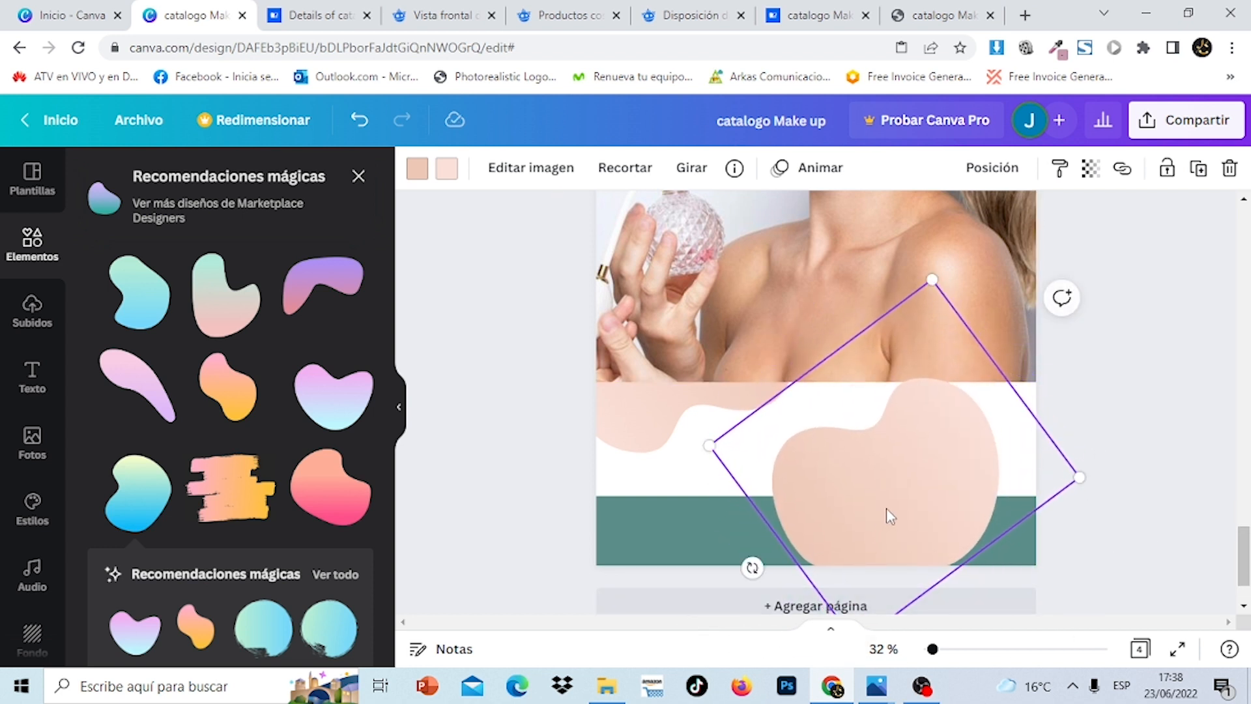
pyautogui.moveTo(888, 512); pyautogui.dragTo(958, 537)
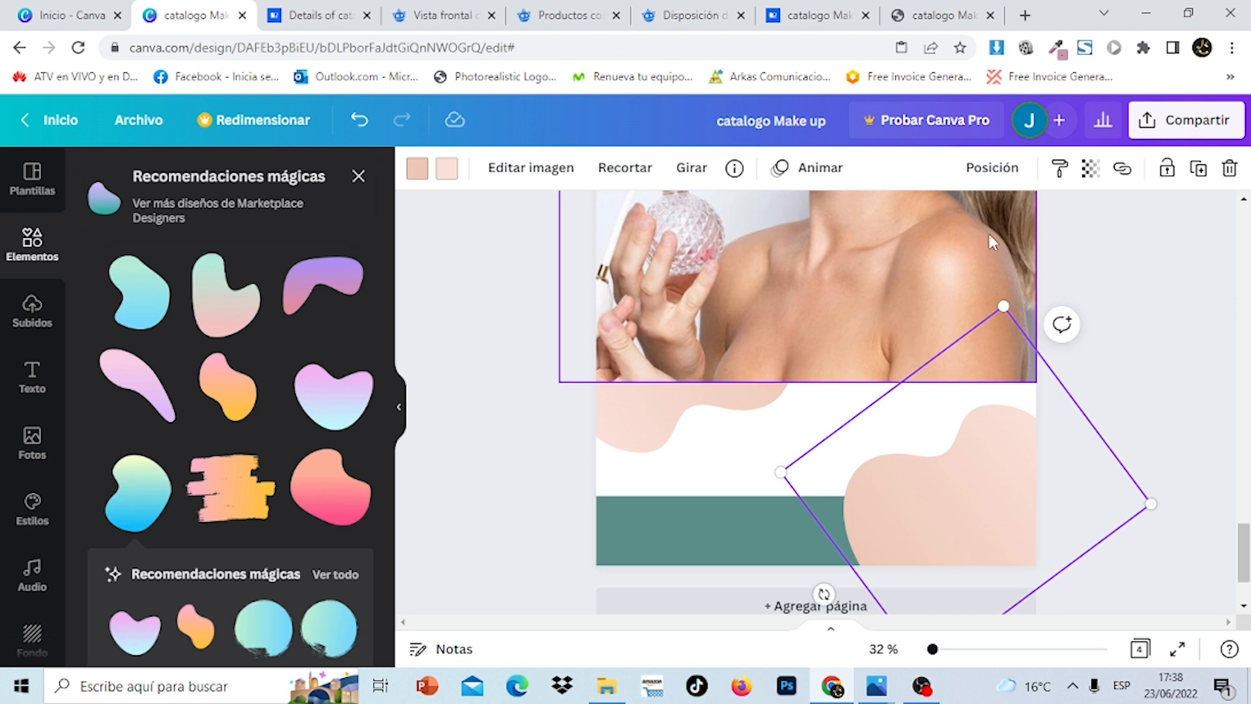
# Send the pink copy behind the teal band and nudge it slightly down
pyautogui.click(995, 182)
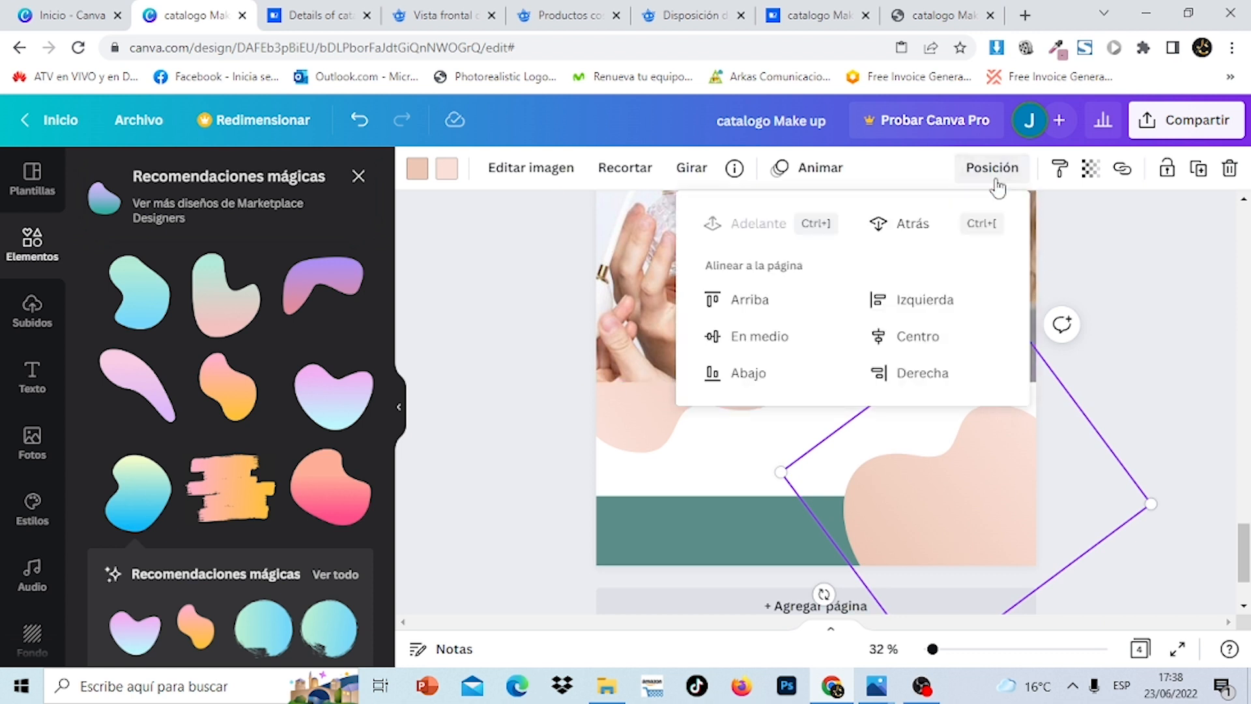
pyautogui.click(921, 225)
pyautogui.moveTo(1003, 473)
pyautogui.mouseDown()
pyautogui.moveTo(986, 489)
pyautogui.moveTo(1002, 488)
pyautogui.mouseUp()
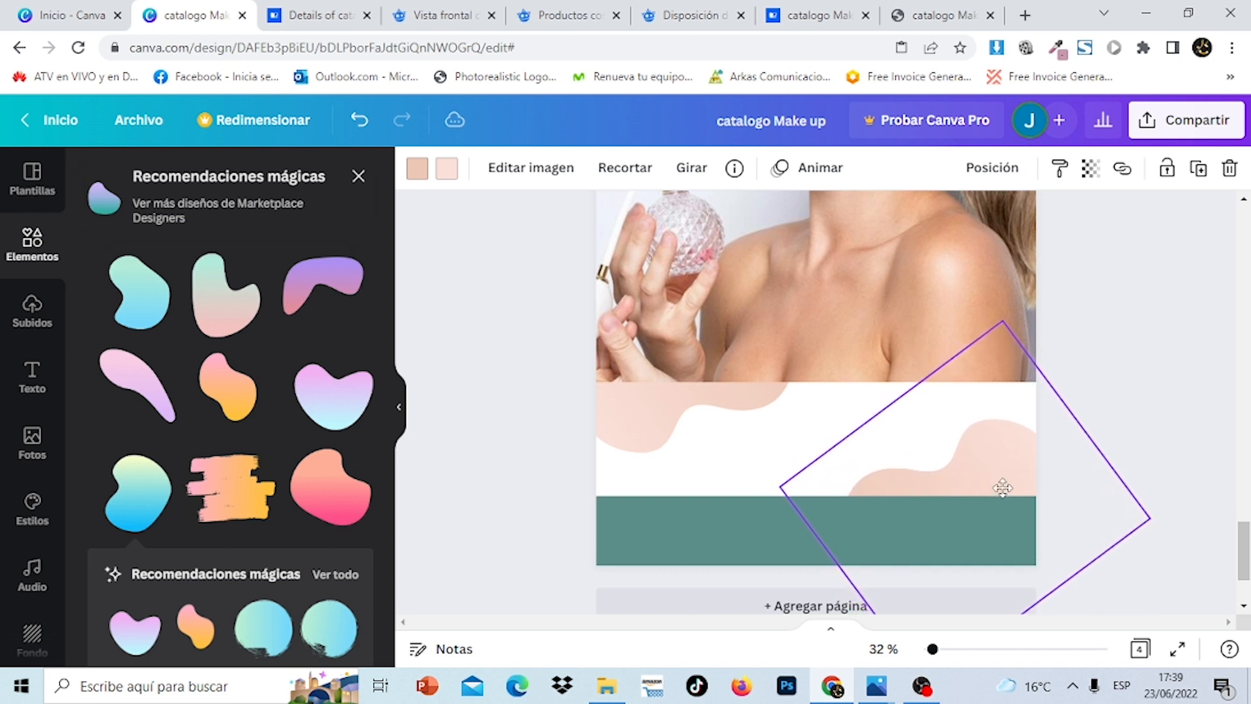
pyautogui.click(1174, 417)
pyautogui.moveTo(1246, 561)
pyautogui.mouseDown()
pyautogui.moveTo(1246, 254)
pyautogui.moveTo(1243, 559)
pyautogui.mouseUp()
pyautogui.moveTo(995, 473); pyautogui.dragTo(994, 461)
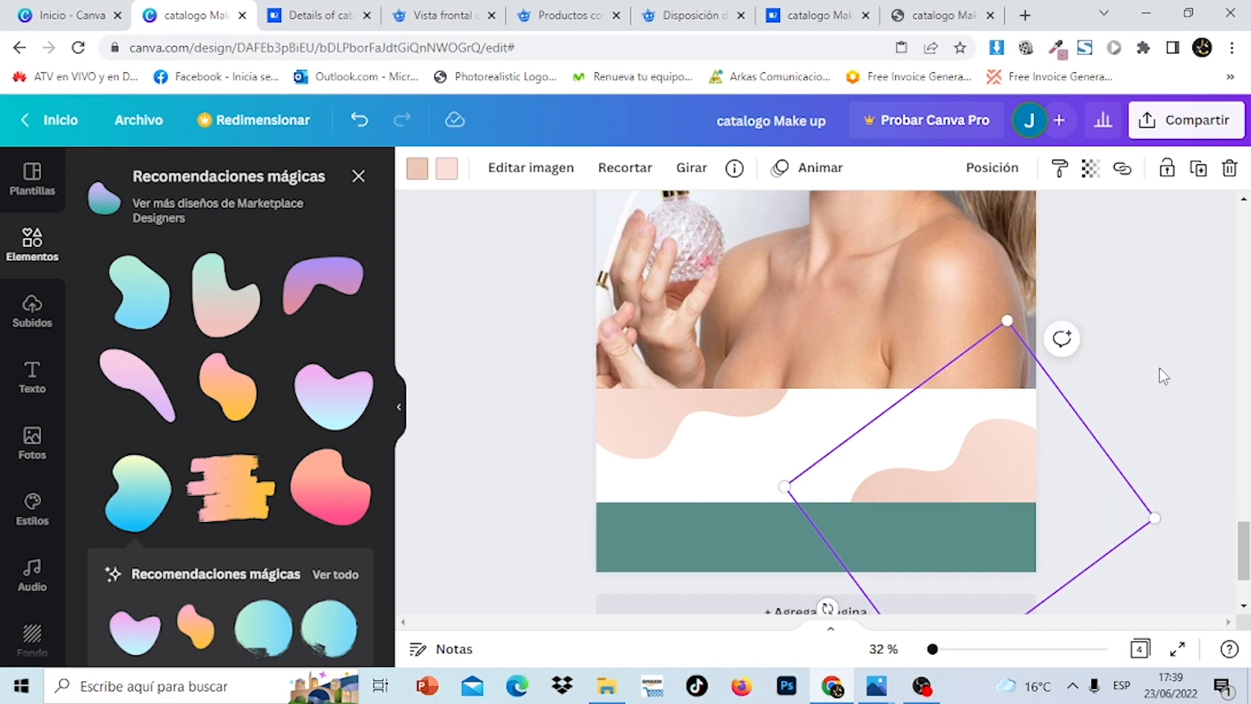
pyautogui.click(1159, 368)
pyautogui.scroll(2, 1159, 367)
pyautogui.moveTo(1249, 480); pyautogui.dragTo(1249, 272)
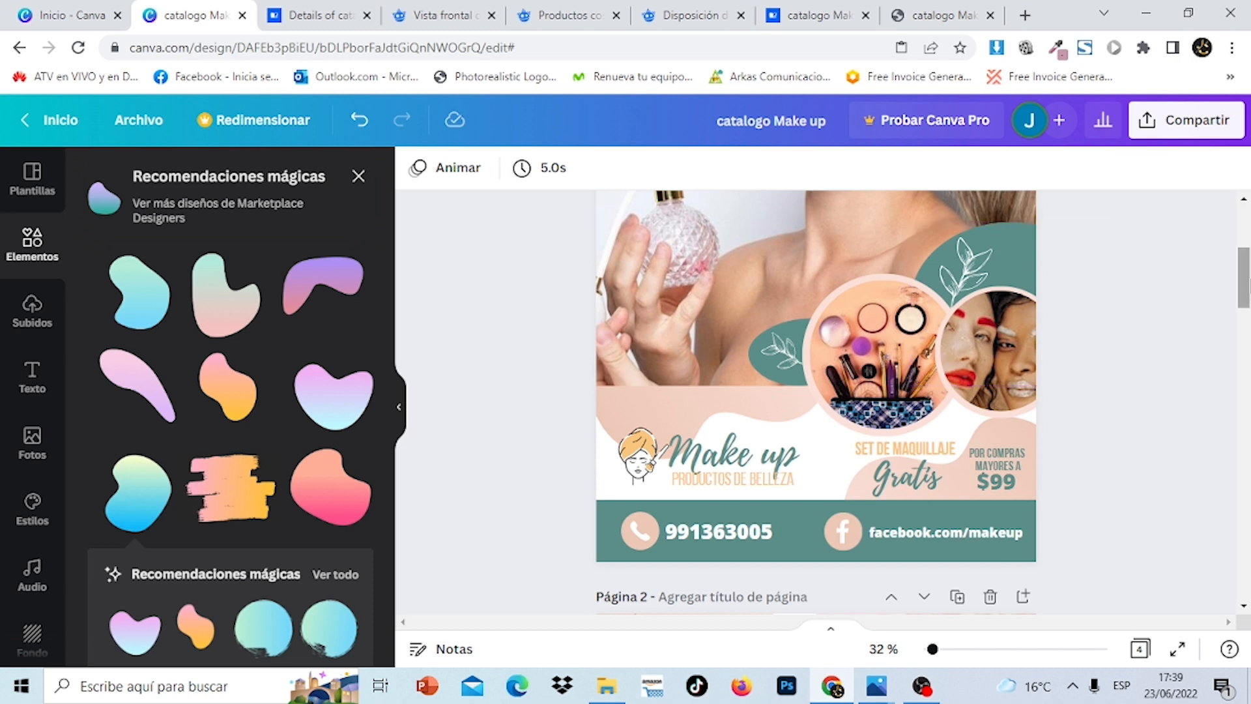
pyautogui.moveTo(1250, 277); pyautogui.dragTo(1248, 559)
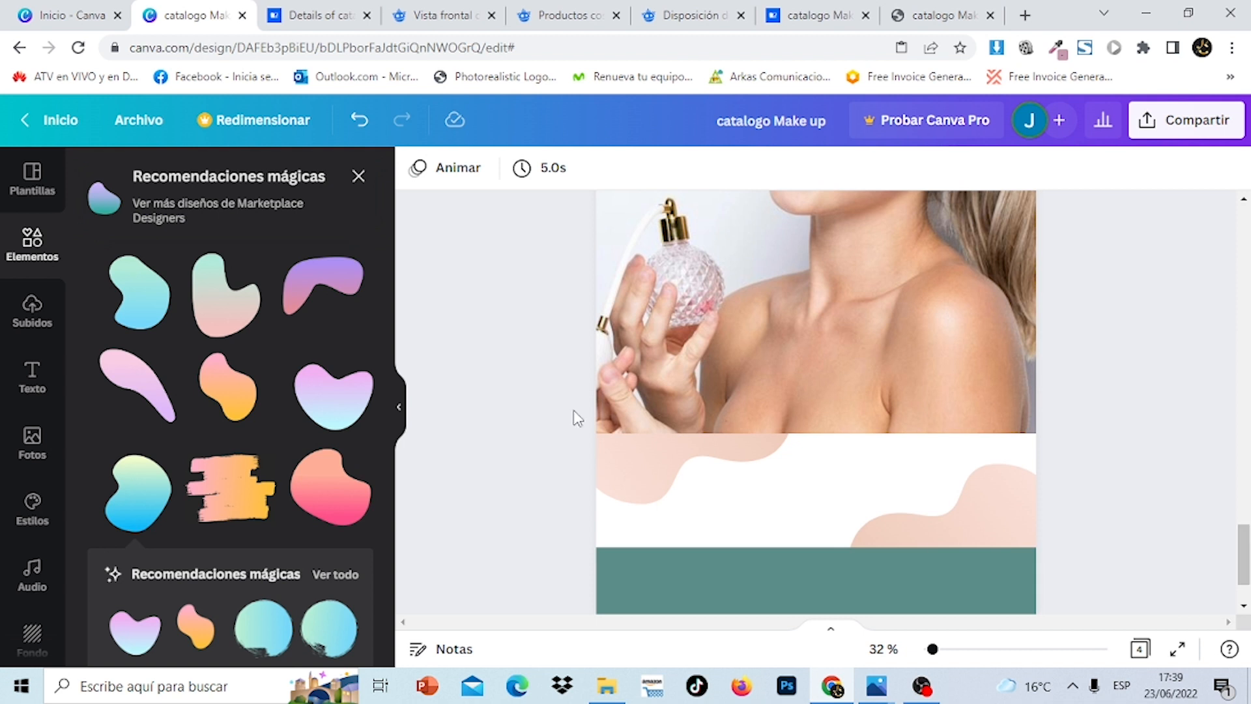
# Add a circle filled with the document's teal colour near the photo's right edge
pyautogui.click(34, 246)
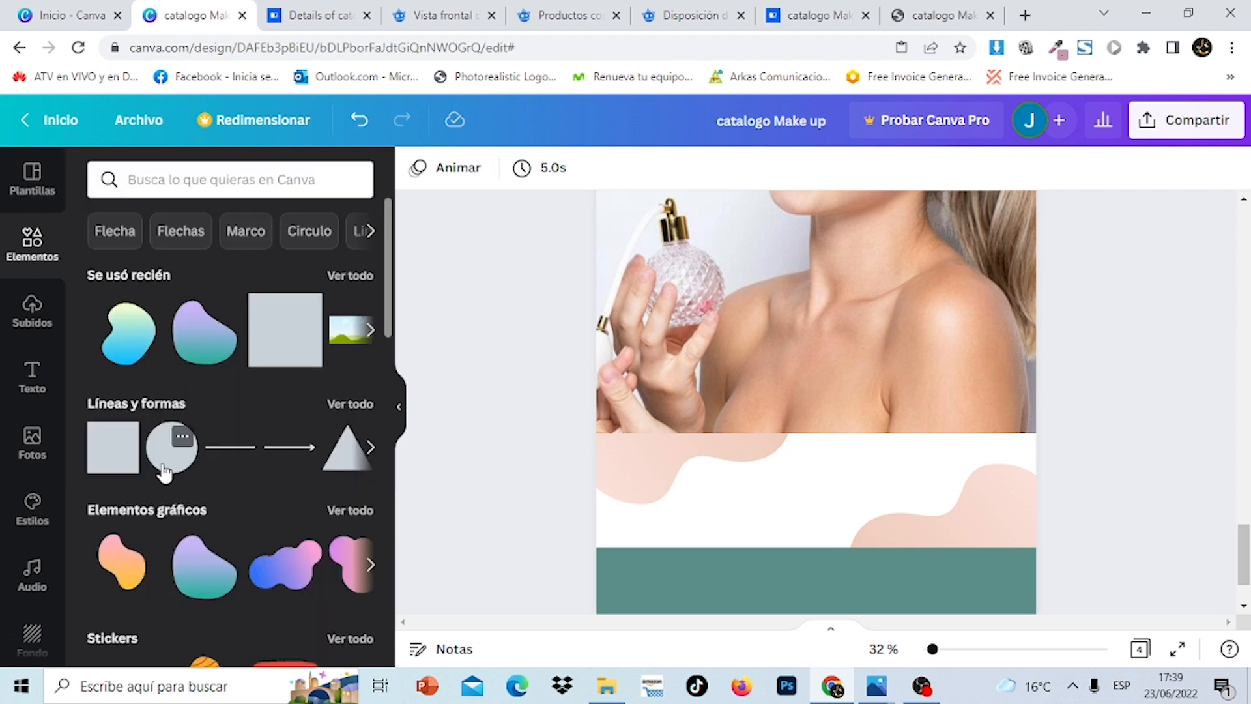
pyautogui.click(168, 449)
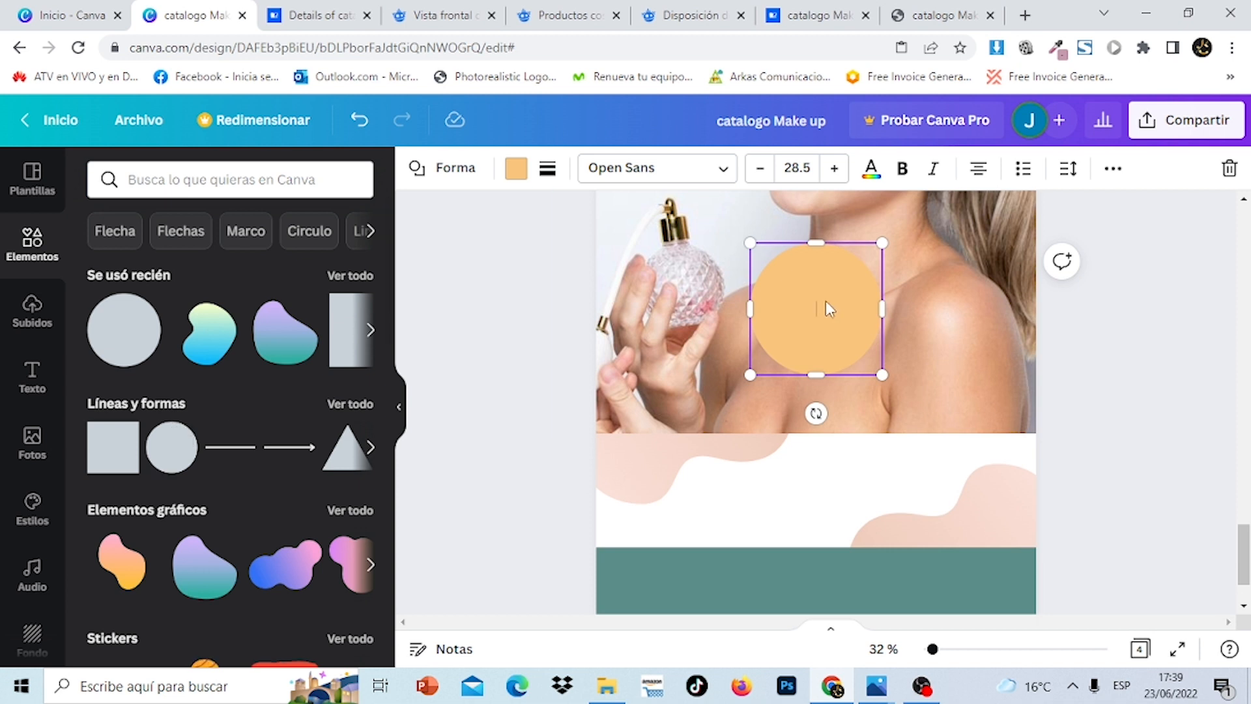
pyautogui.click(515, 168)
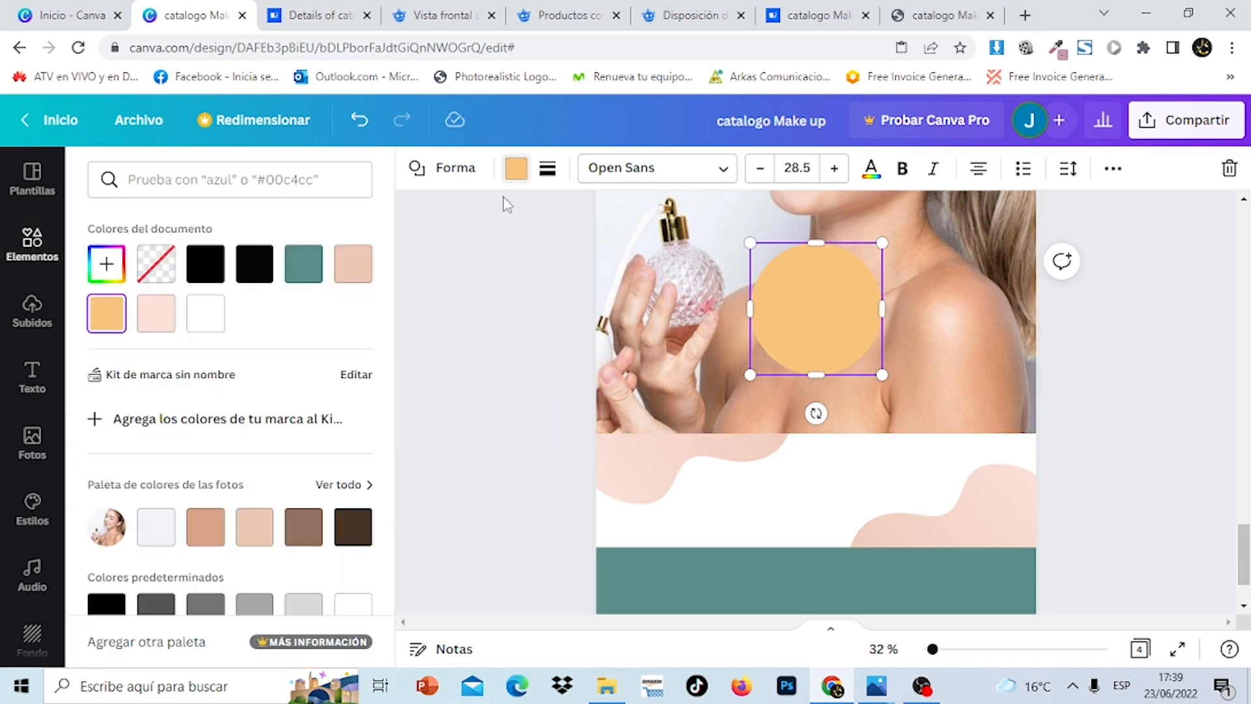
pyautogui.click(298, 271)
pyautogui.moveTo(824, 334); pyautogui.dragTo(1024, 391)
pyautogui.moveTo(1247, 575)
pyautogui.mouseDown()
pyautogui.moveTo(1246, 290)
pyautogui.moveTo(1246, 580)
pyautogui.mouseUp()
# Enlarge the teal circle and position it overlapping the photo's right edge
pyautogui.click(1059, 479)
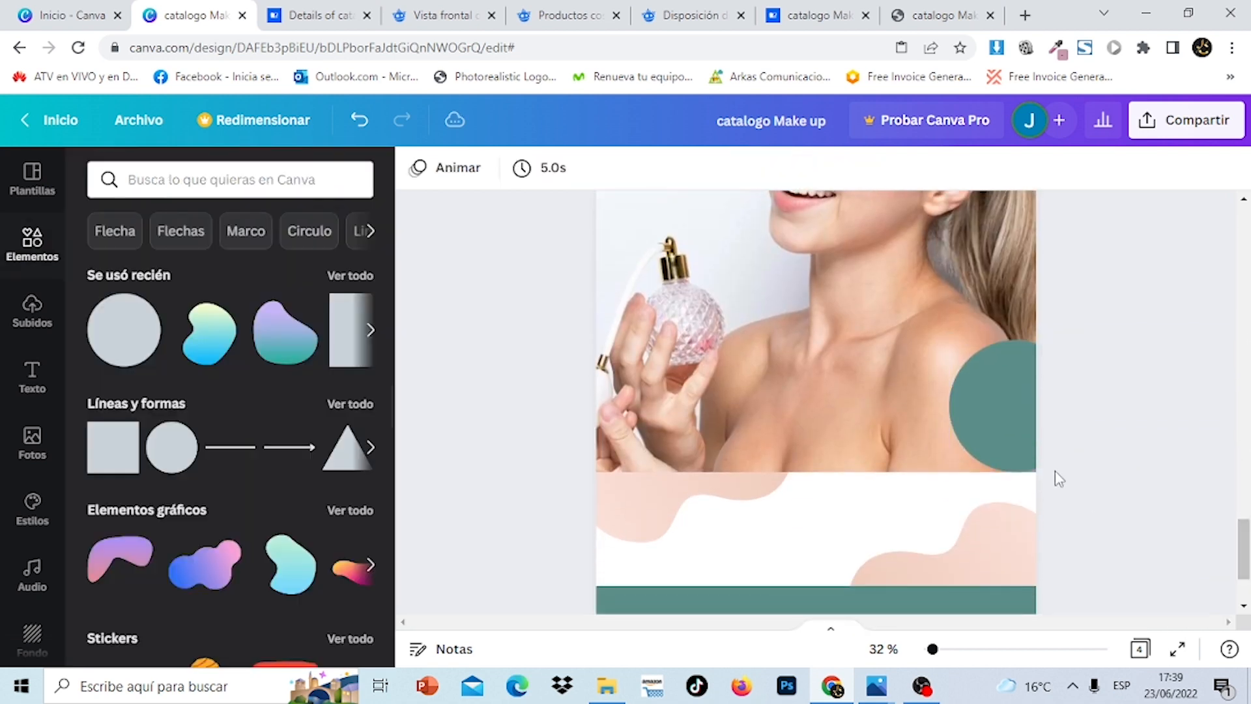
pyautogui.click(1006, 426)
pyautogui.moveTo(949, 470); pyautogui.dragTo(915, 506)
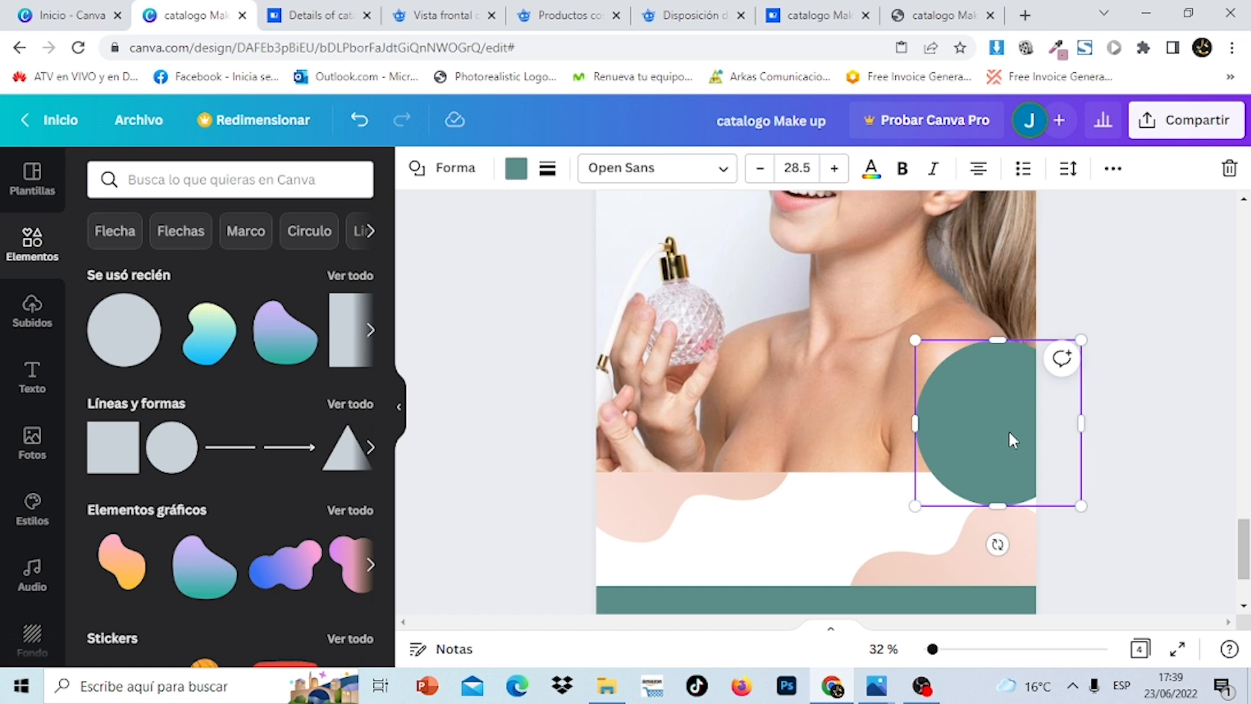
pyautogui.moveTo(1010, 439); pyautogui.dragTo(1016, 405)
pyautogui.scroll(5, 1016, 405)
pyautogui.scroll(8, 816, 402)
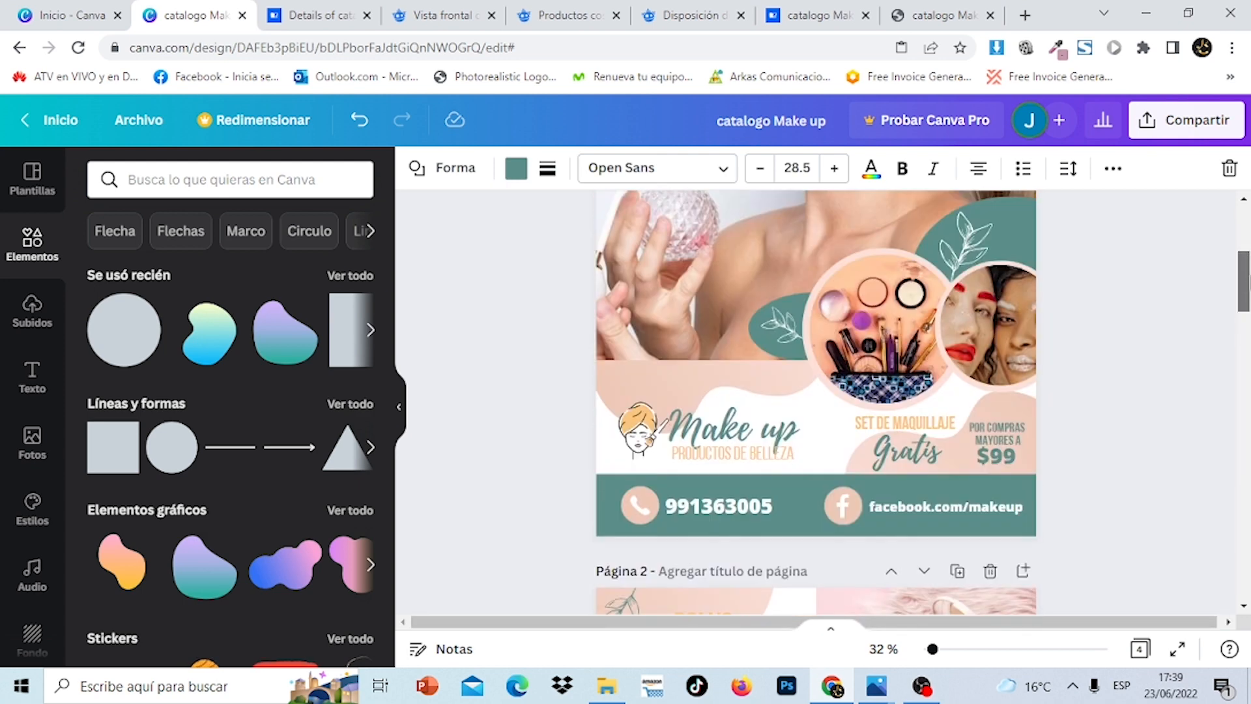
pyautogui.scroll(-3, 816, 403)
pyautogui.scroll(-12, 816, 402)
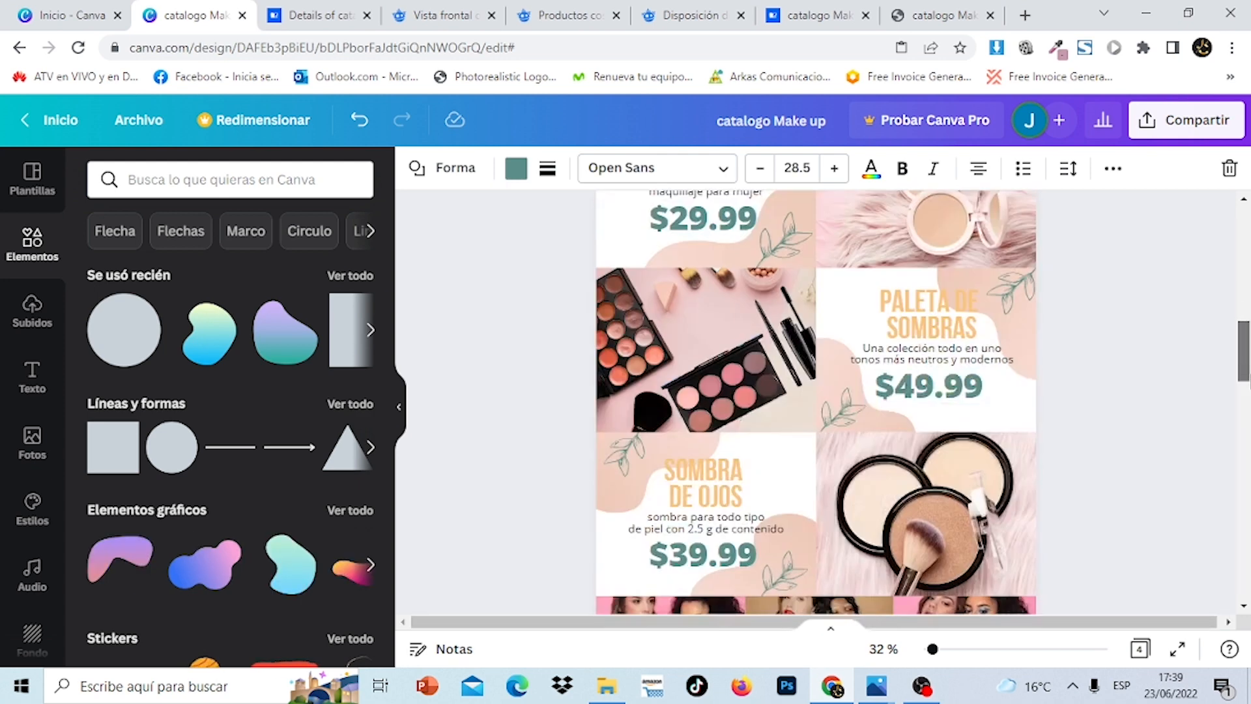
pyautogui.scroll(-5, 815, 402)
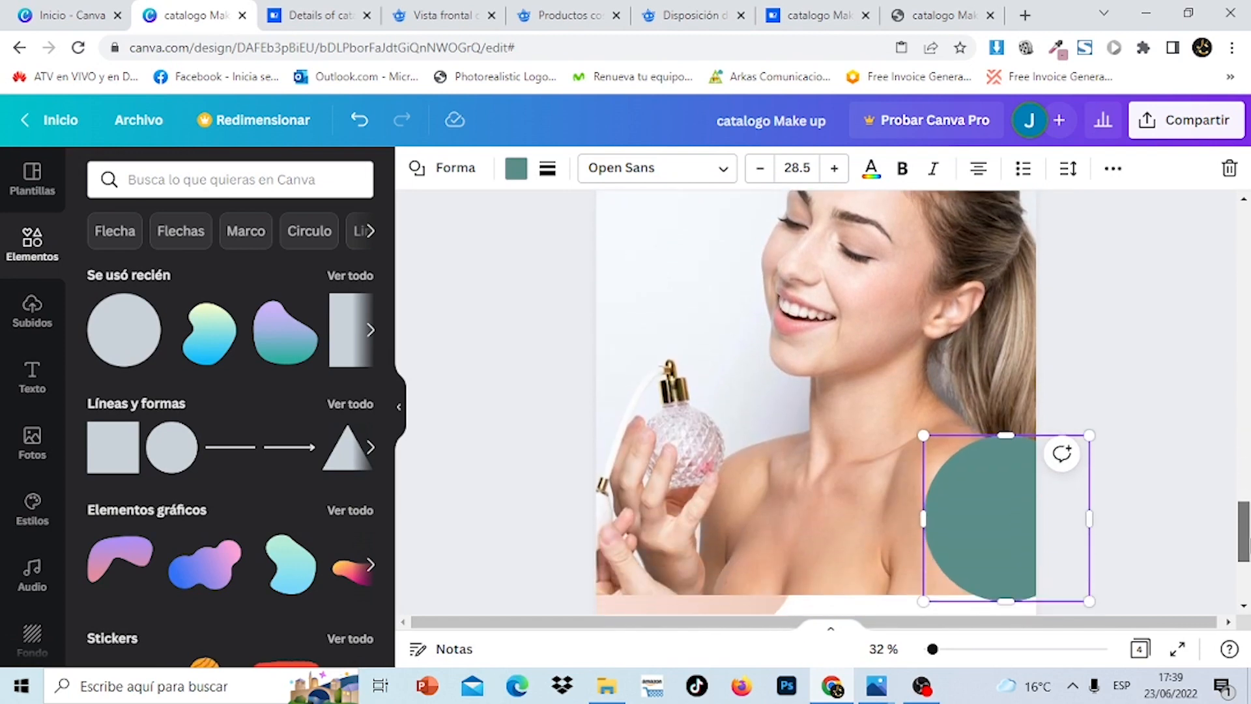
pyautogui.click(1186, 473)
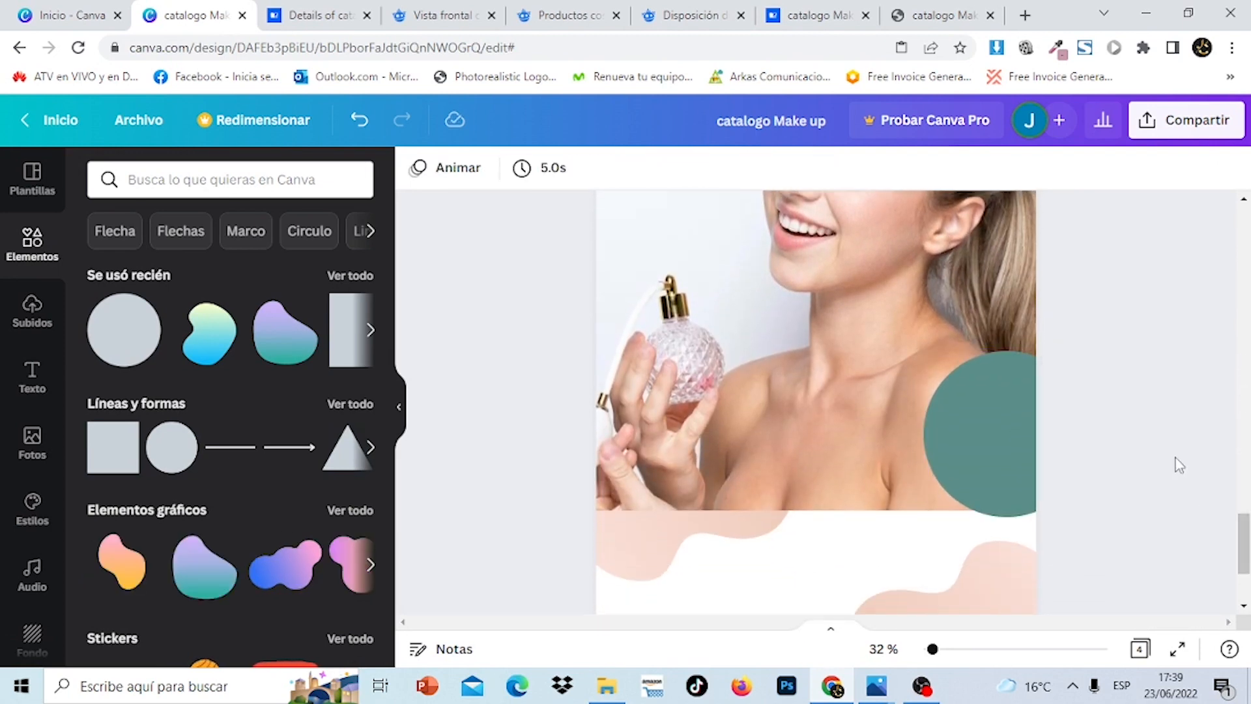
pyautogui.moveTo(1244, 544)
pyautogui.mouseDown()
pyautogui.moveTo(1249, 249)
pyautogui.moveTo(1249, 562)
pyautogui.mouseUp()
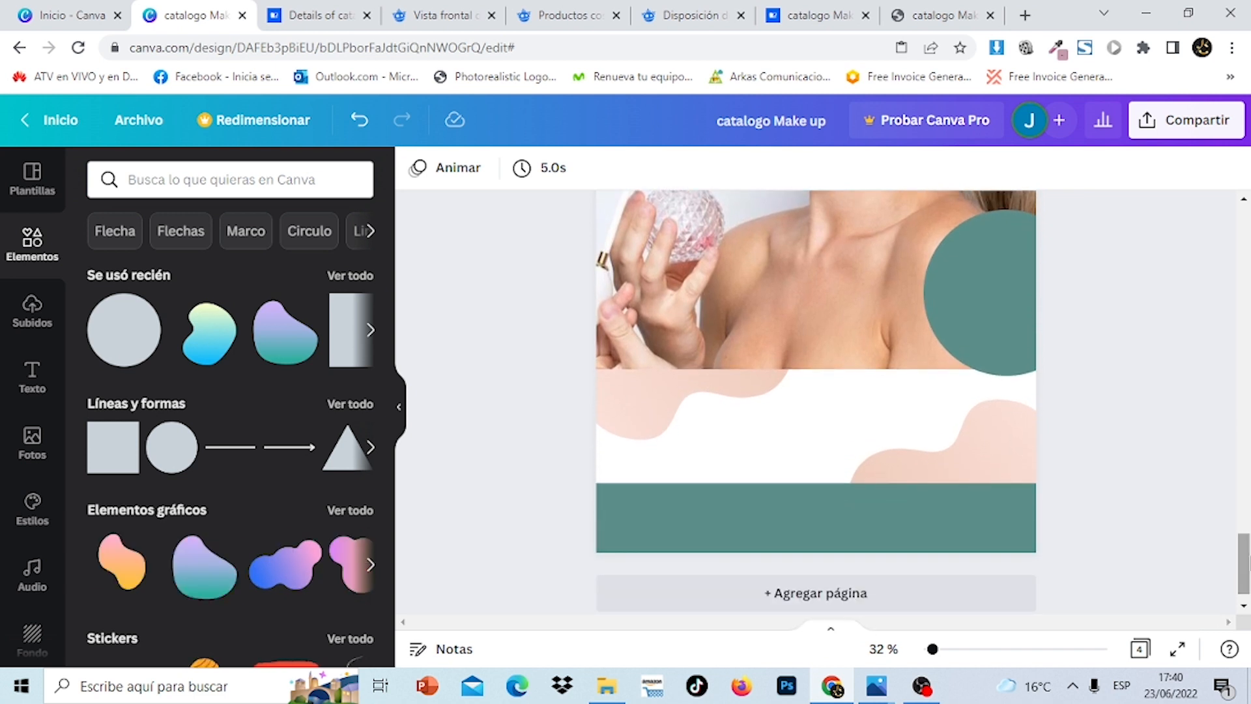
# Add another circle, fill it with the document's peach colour, and set it beside the teal circle
pyautogui.click(112, 351)
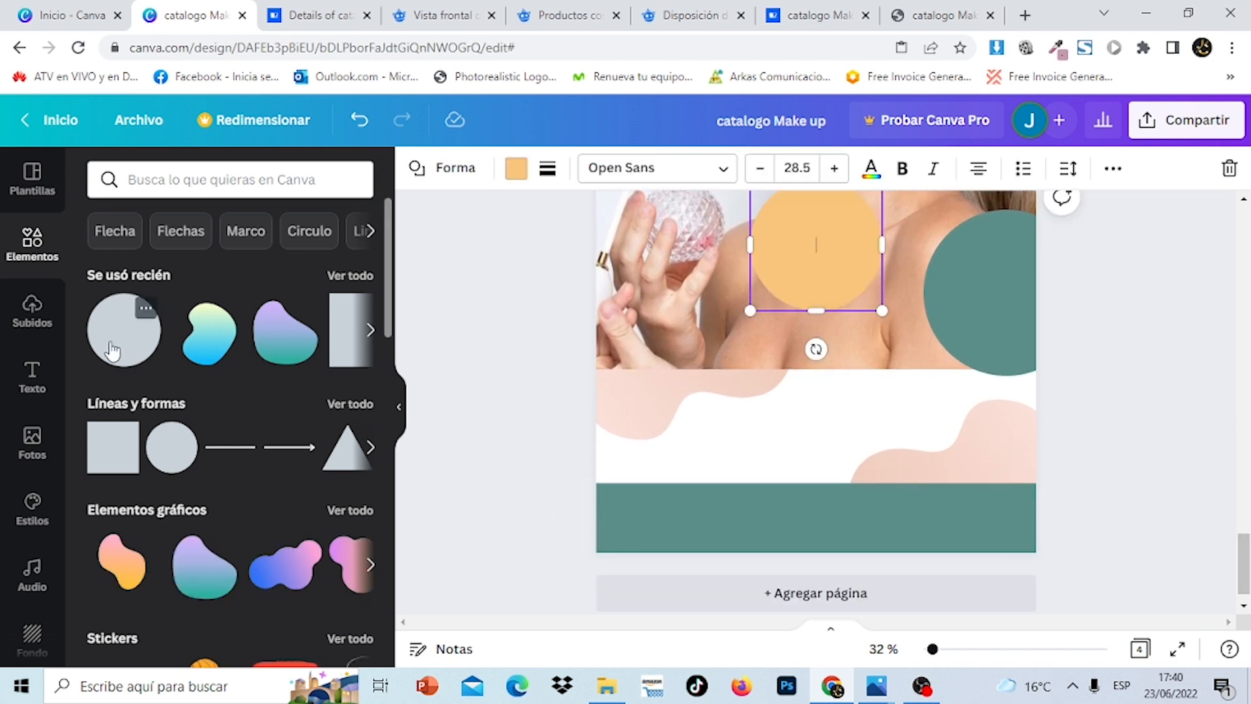
pyautogui.click(517, 170)
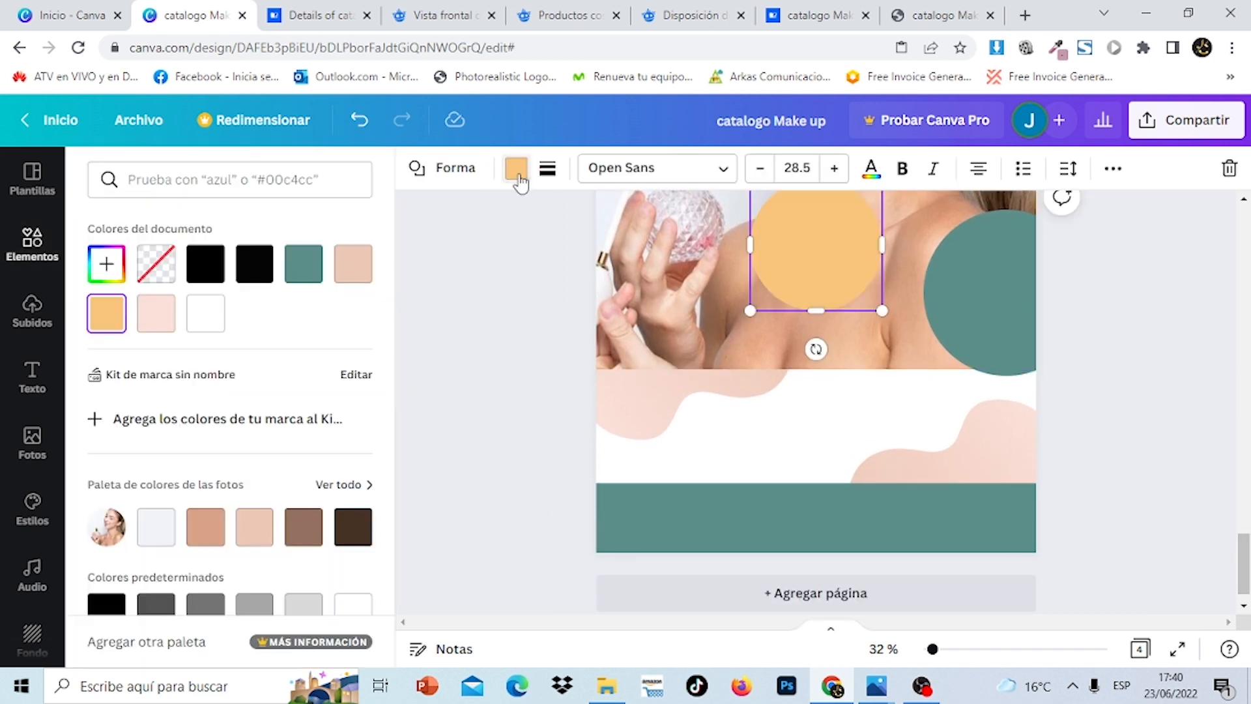
pyautogui.click(355, 277)
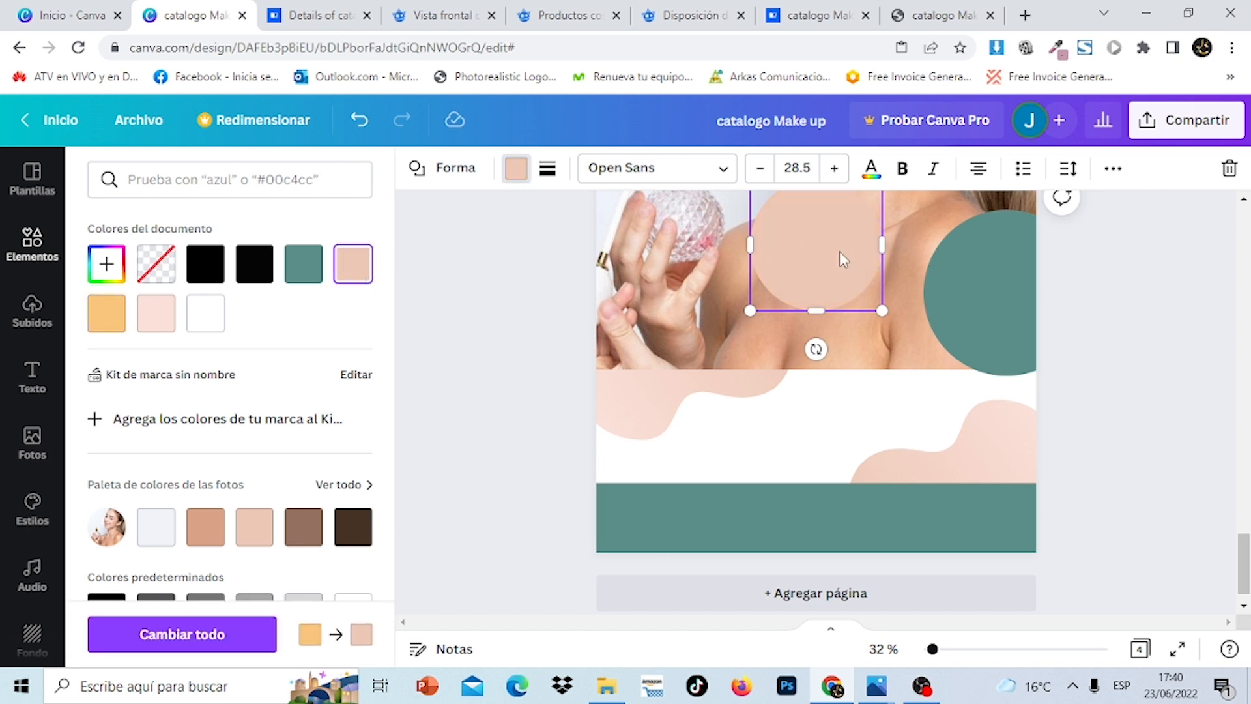
pyautogui.click(1164, 390)
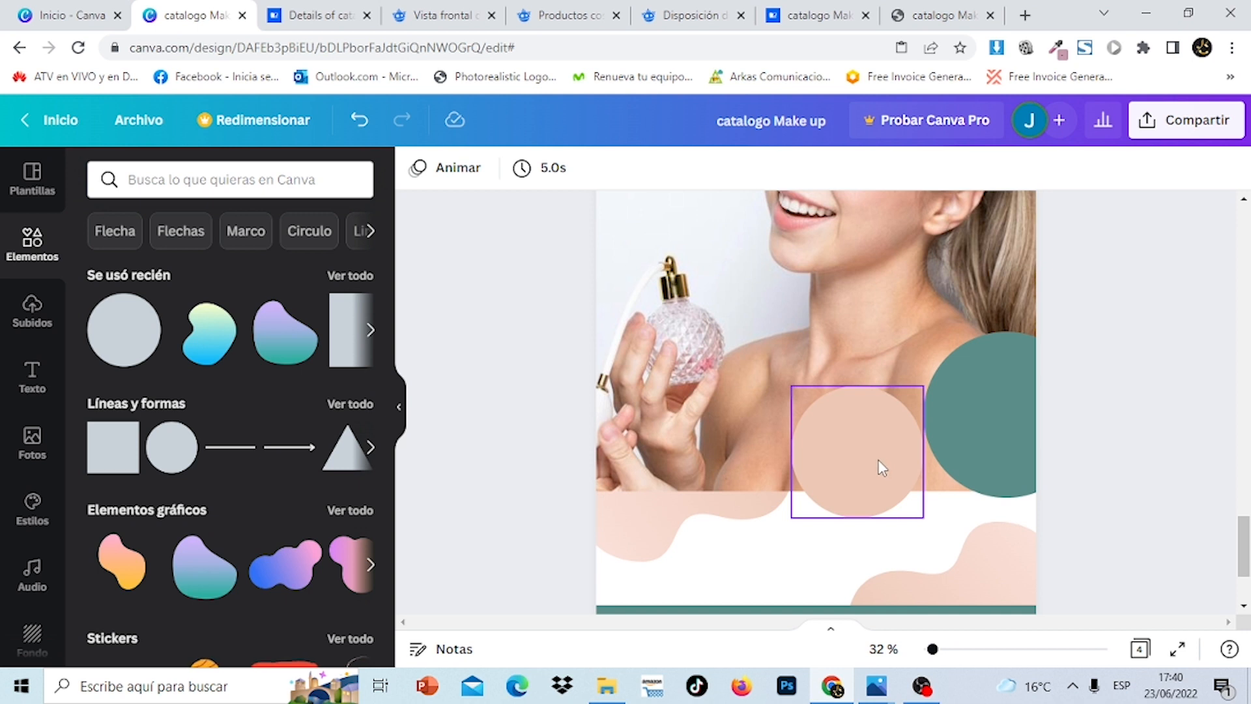
pyautogui.moveTo(881, 468); pyautogui.dragTo(879, 458)
pyautogui.click(1112, 471)
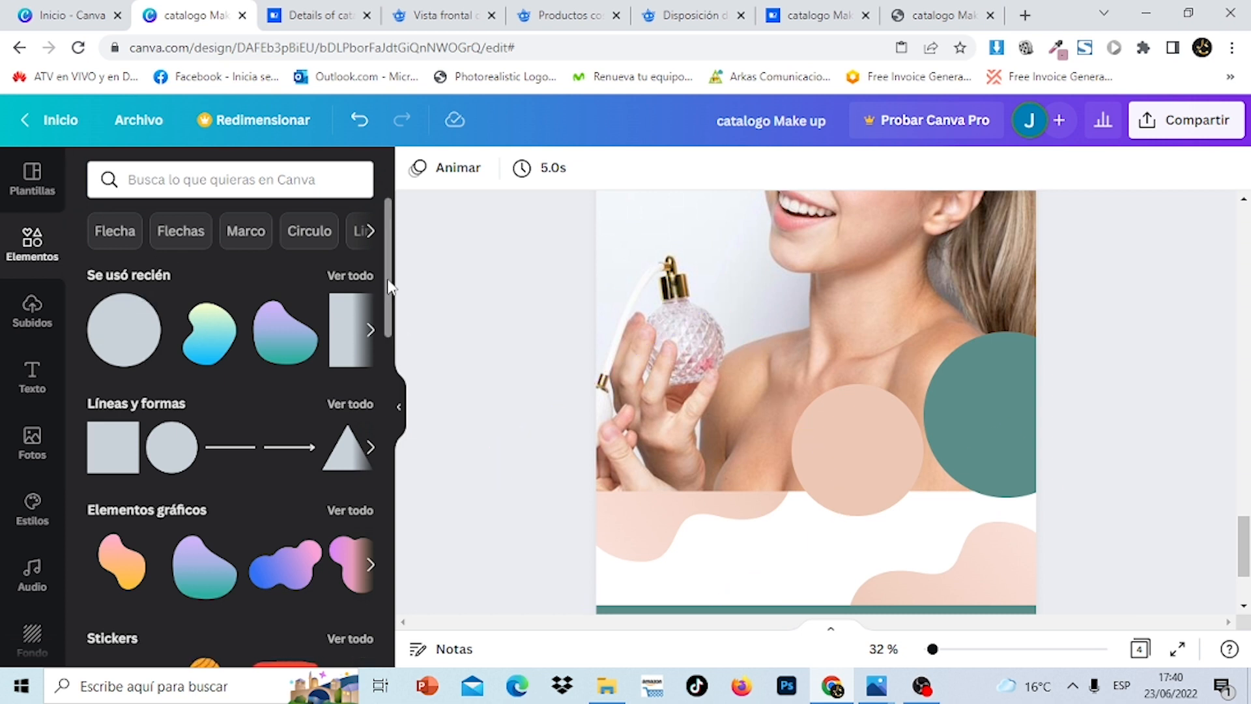
# Add a circular photo frame from Marcos, shrink it and centre it inside the peach circle
pyautogui.scroll(-20, 390, 287)
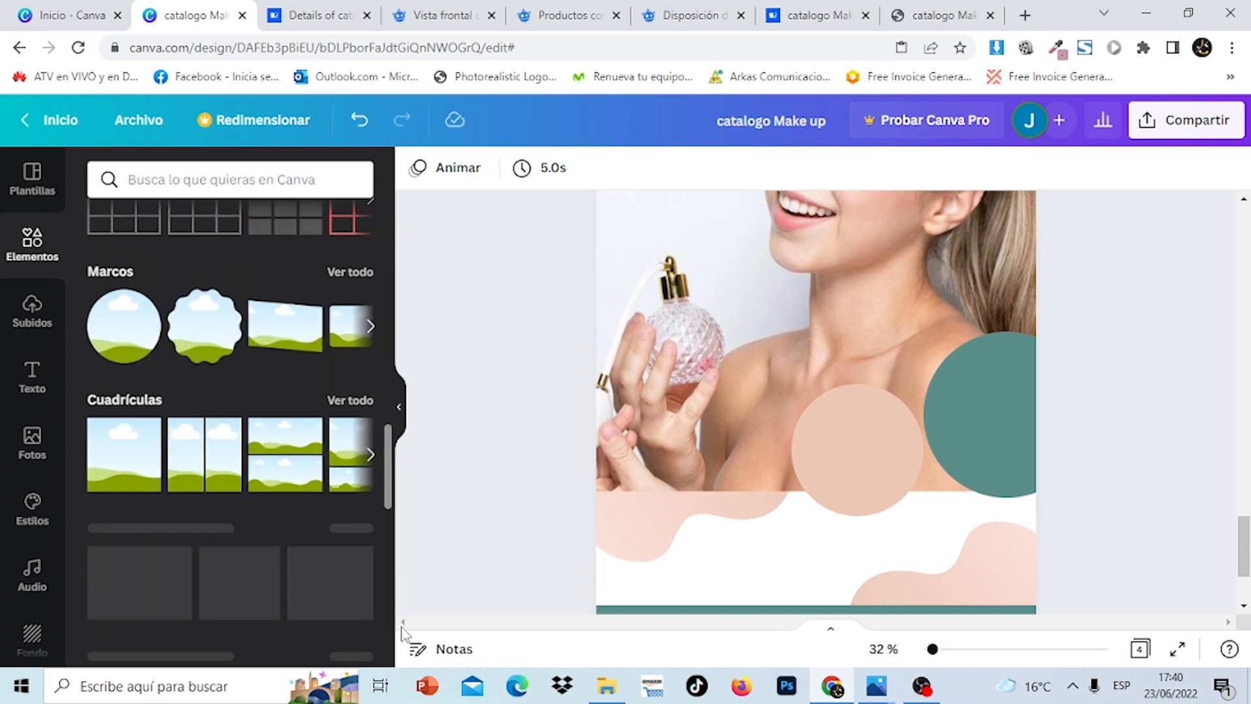
pyautogui.click(356, 261)
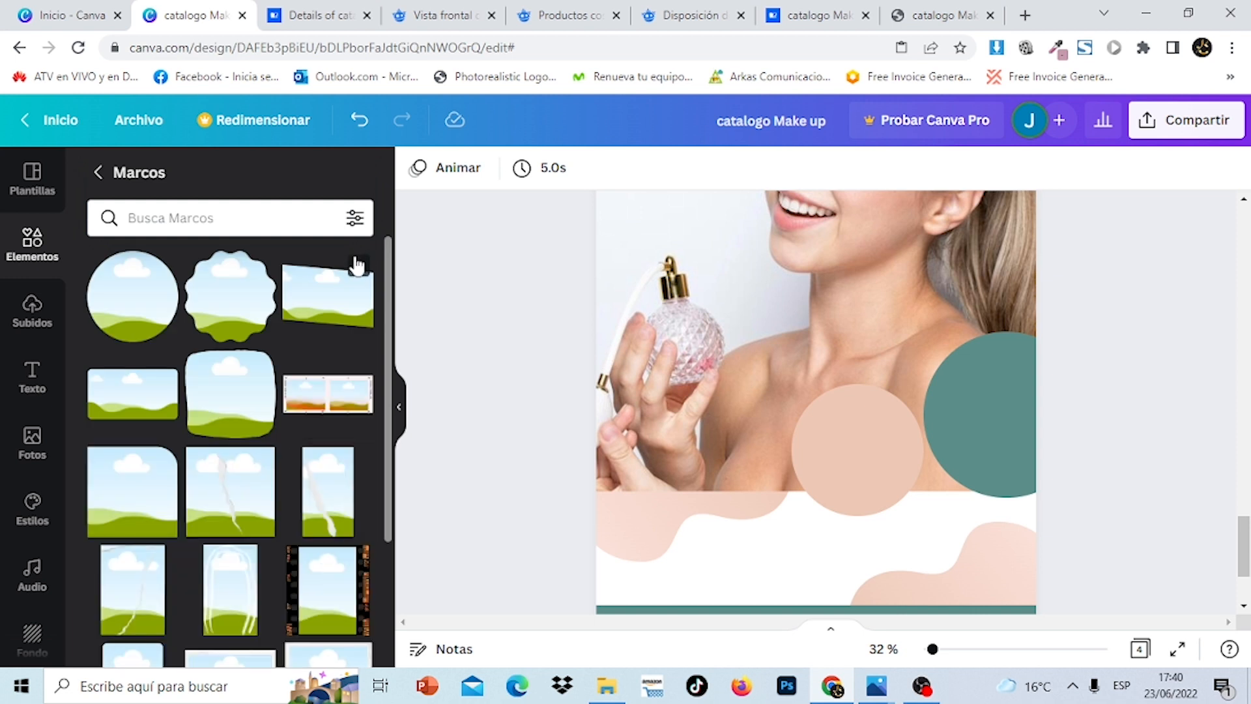
pyautogui.click(118, 326)
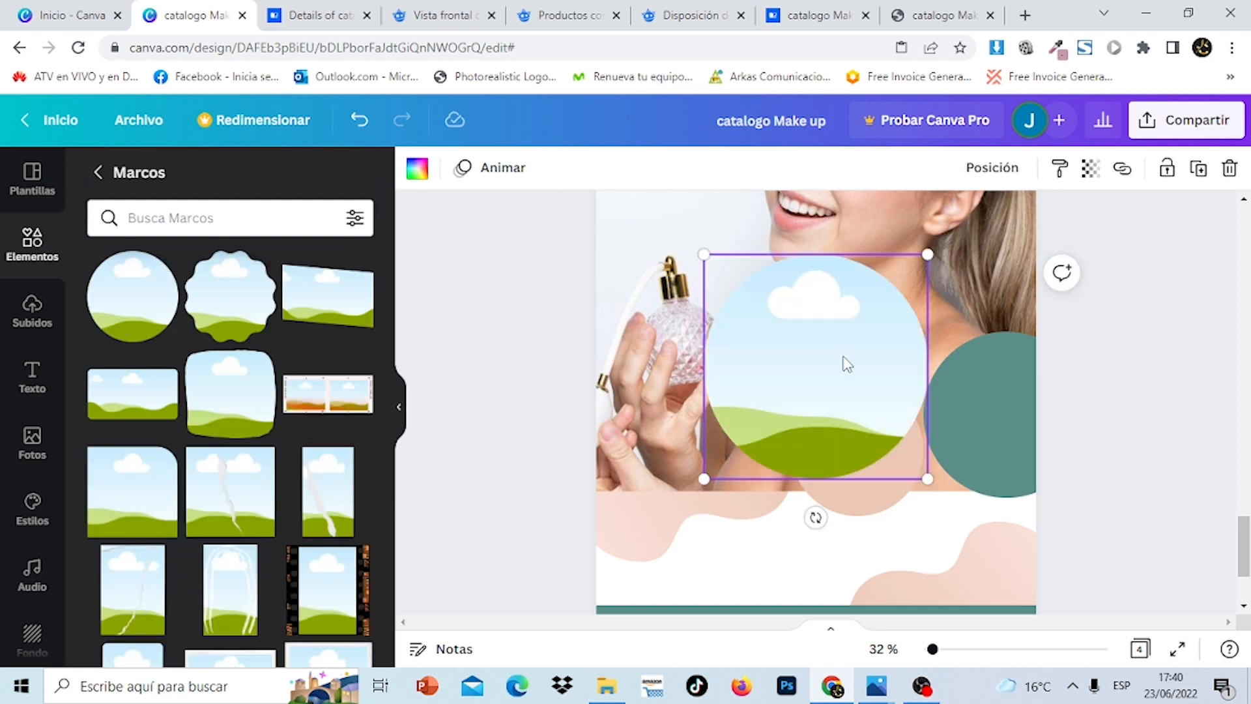
pyautogui.moveTo(838, 362); pyautogui.dragTo(905, 464)
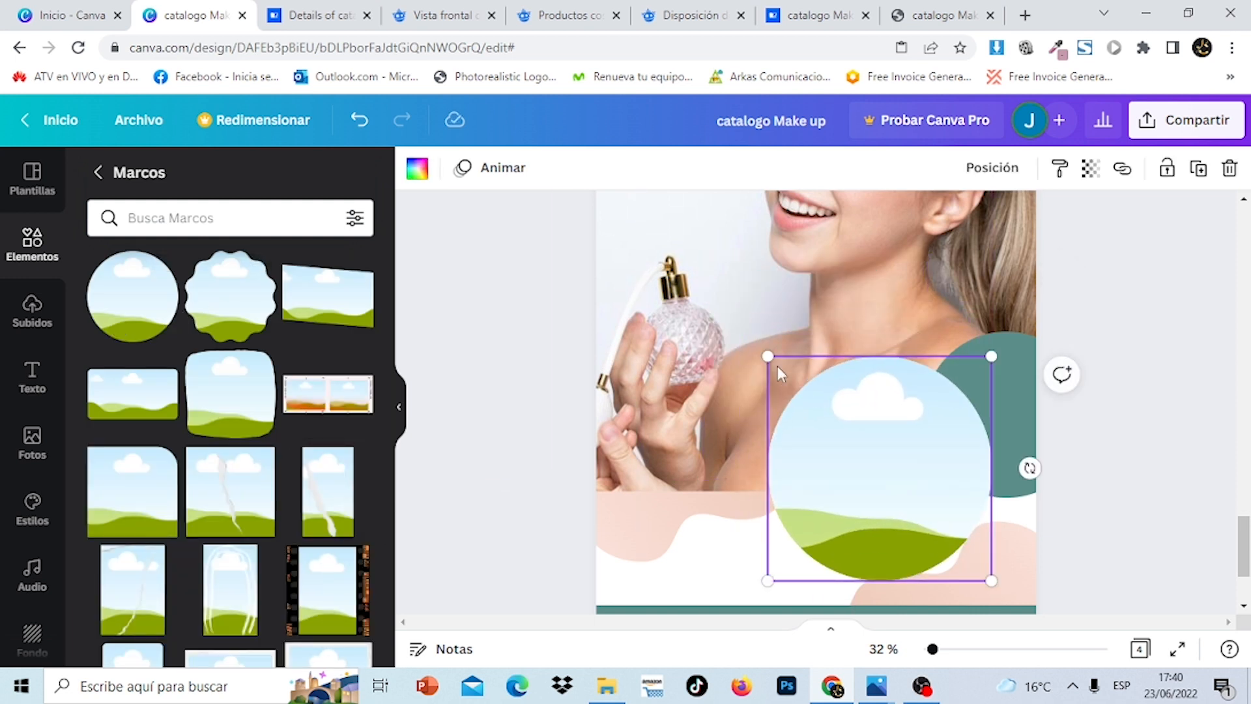
pyautogui.moveTo(773, 364); pyautogui.dragTo(866, 456)
pyautogui.moveTo(979, 540); pyautogui.dragTo(914, 504)
pyautogui.moveTo(860, 448); pyautogui.dragTo(865, 447)
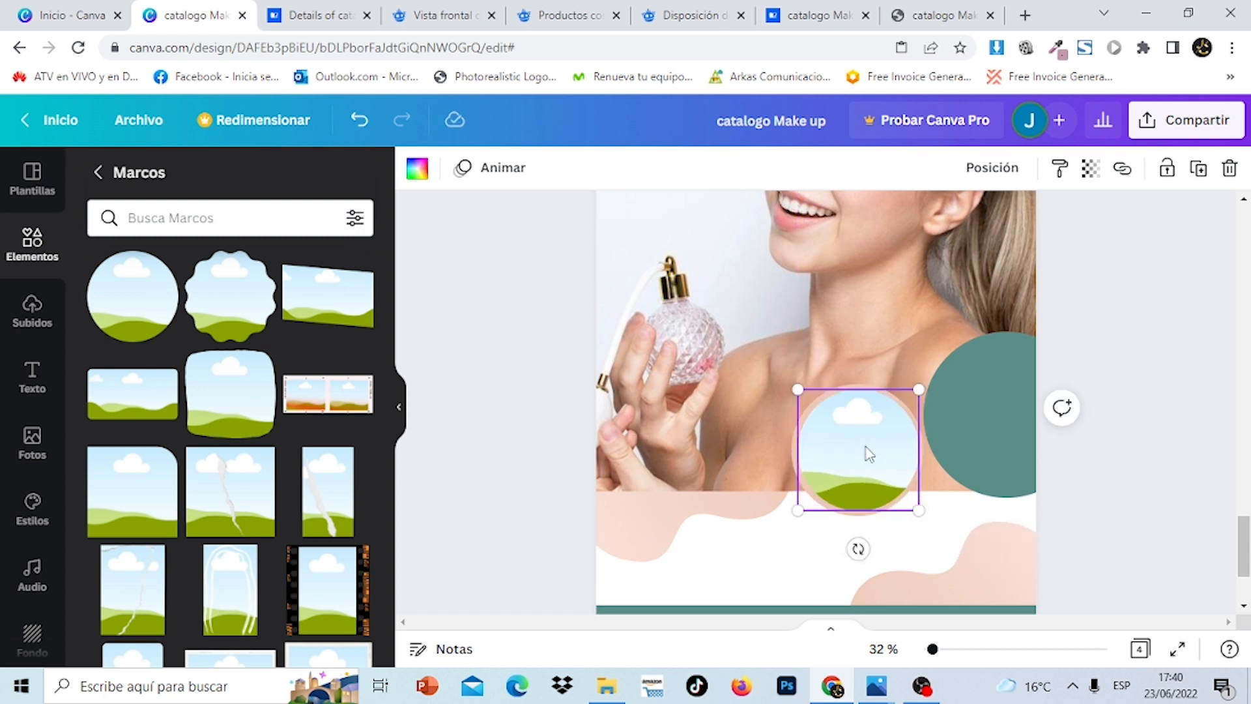
pyautogui.click(1181, 490)
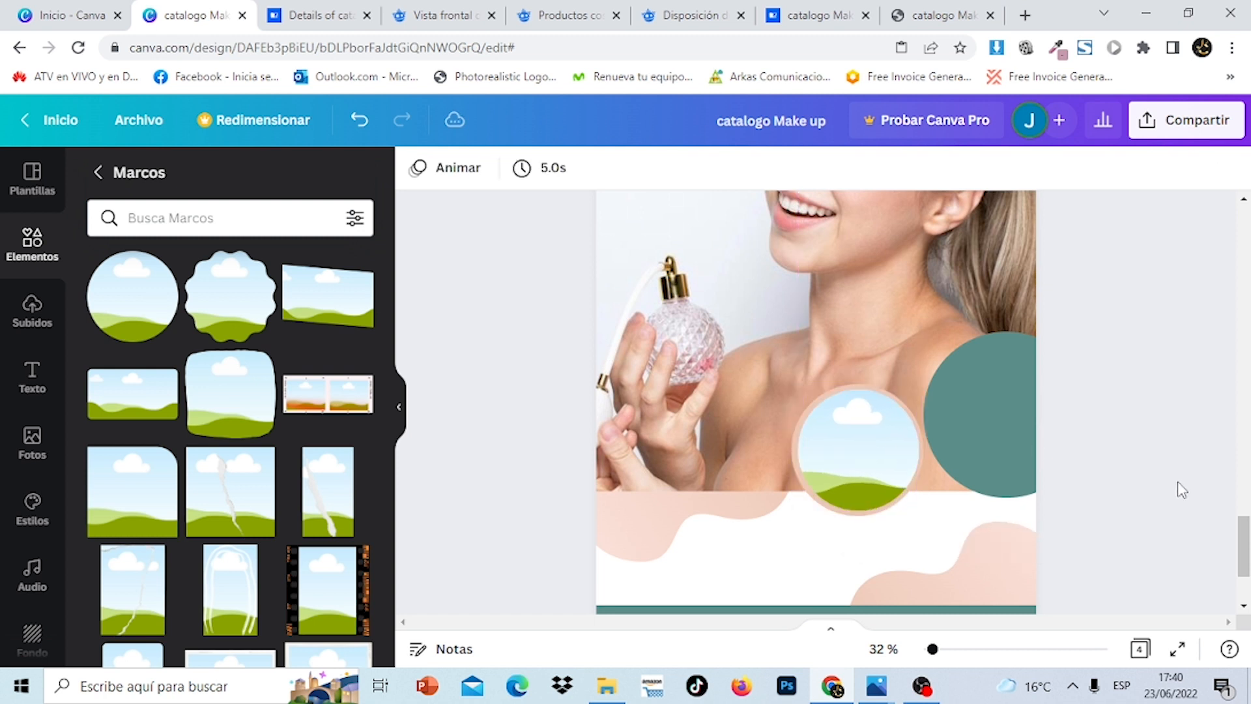
# Browse the uploaded images, then return to the Marcos frames collection
pyautogui.click(32, 312)
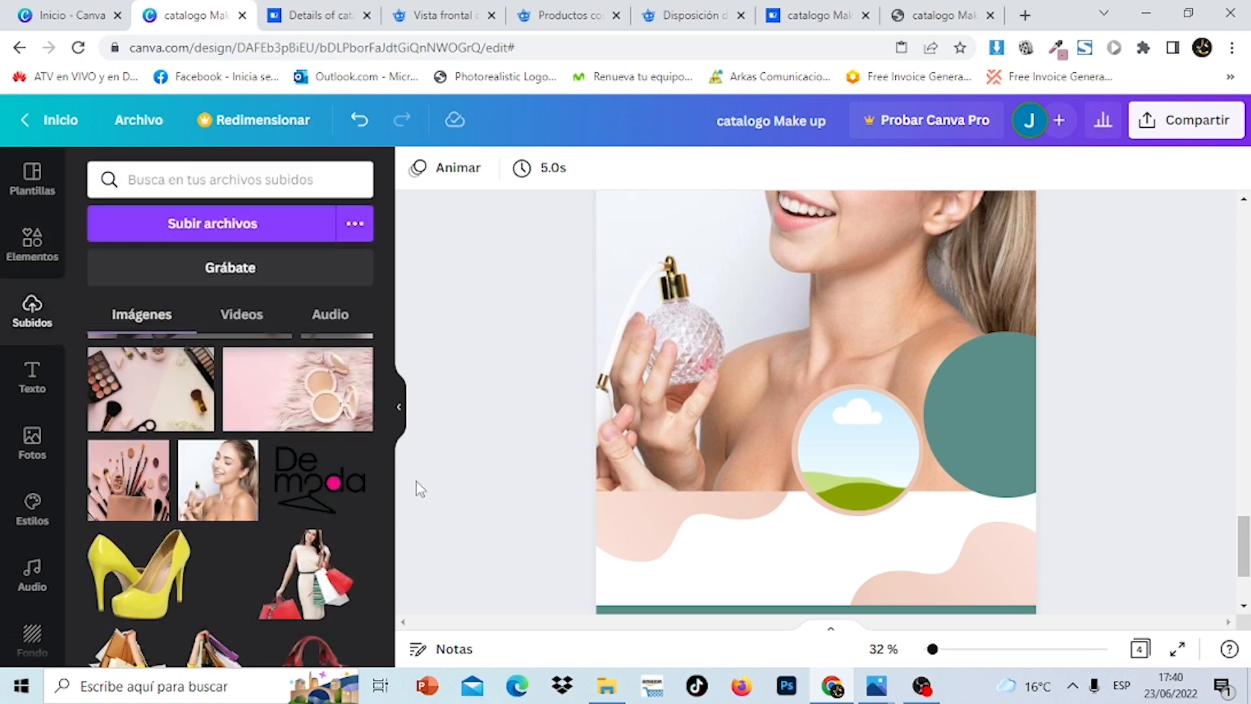
pyautogui.moveTo(1243, 540)
pyautogui.mouseDown()
pyautogui.moveTo(1241, 255)
pyautogui.moveTo(1245, 554)
pyautogui.mouseUp()
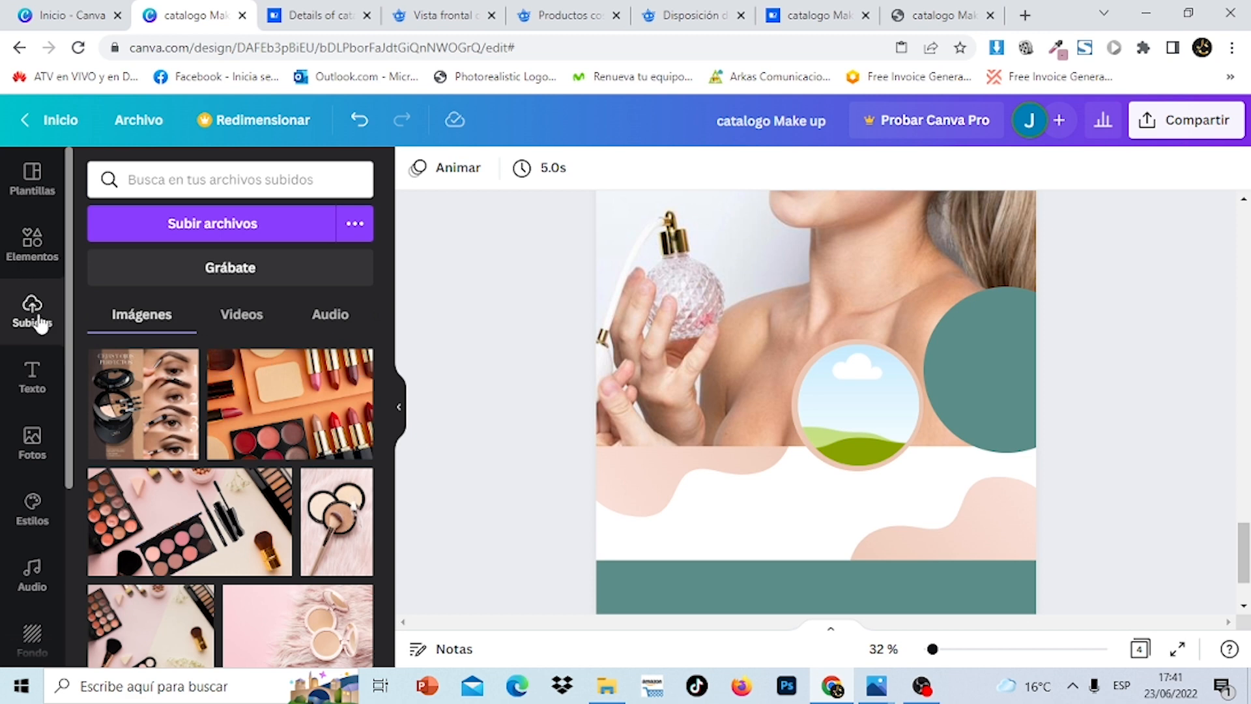
pyautogui.click(45, 260)
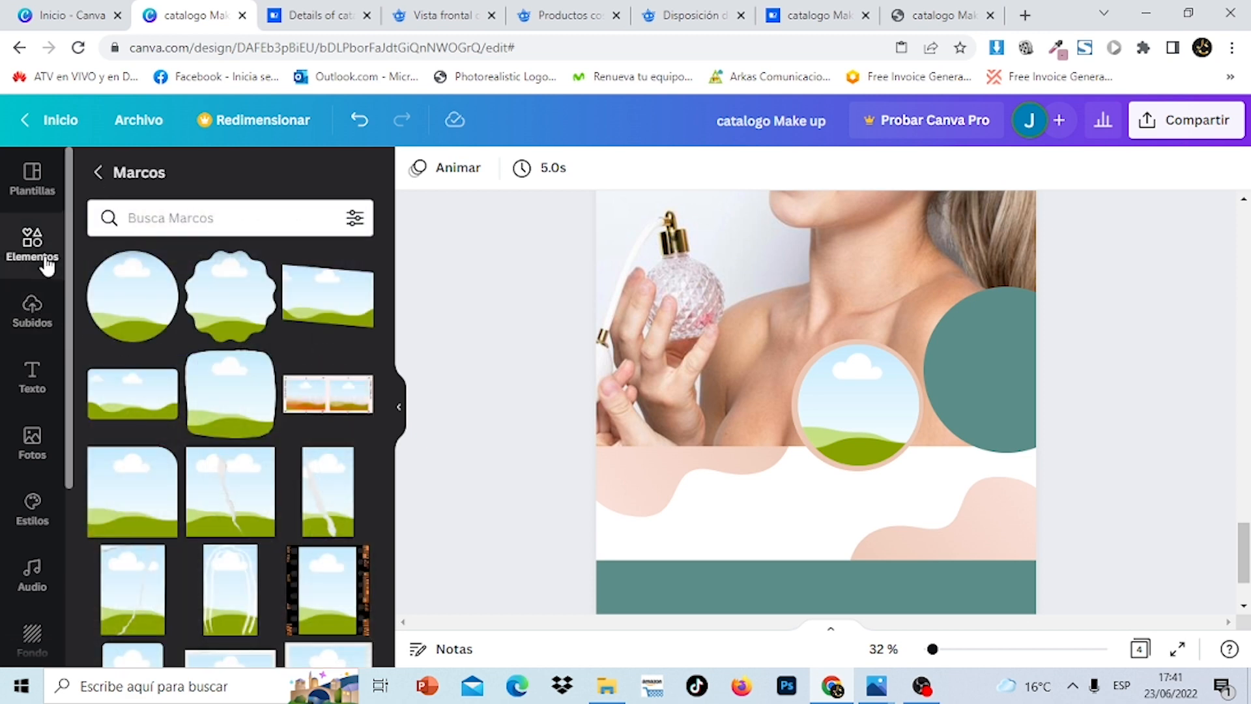
# Drop the makeup bag and brushes photo from recently used elements into the circle frame
pyautogui.click(99, 173)
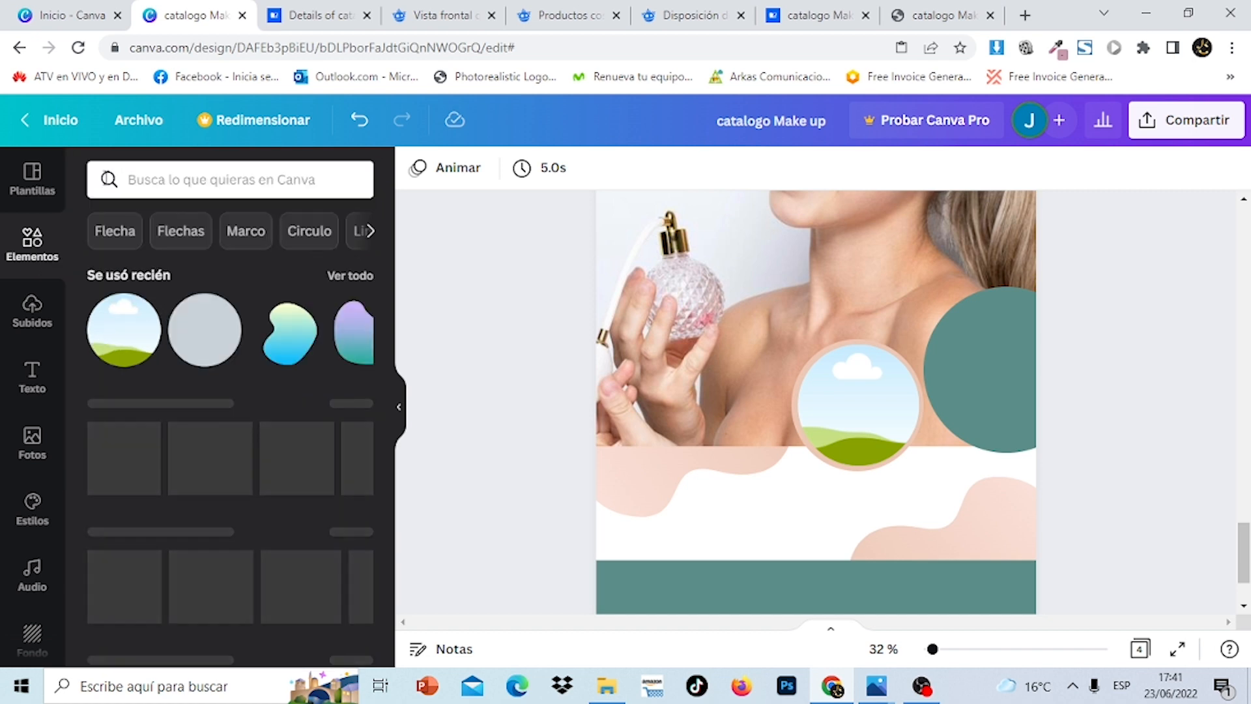
pyautogui.click(339, 279)
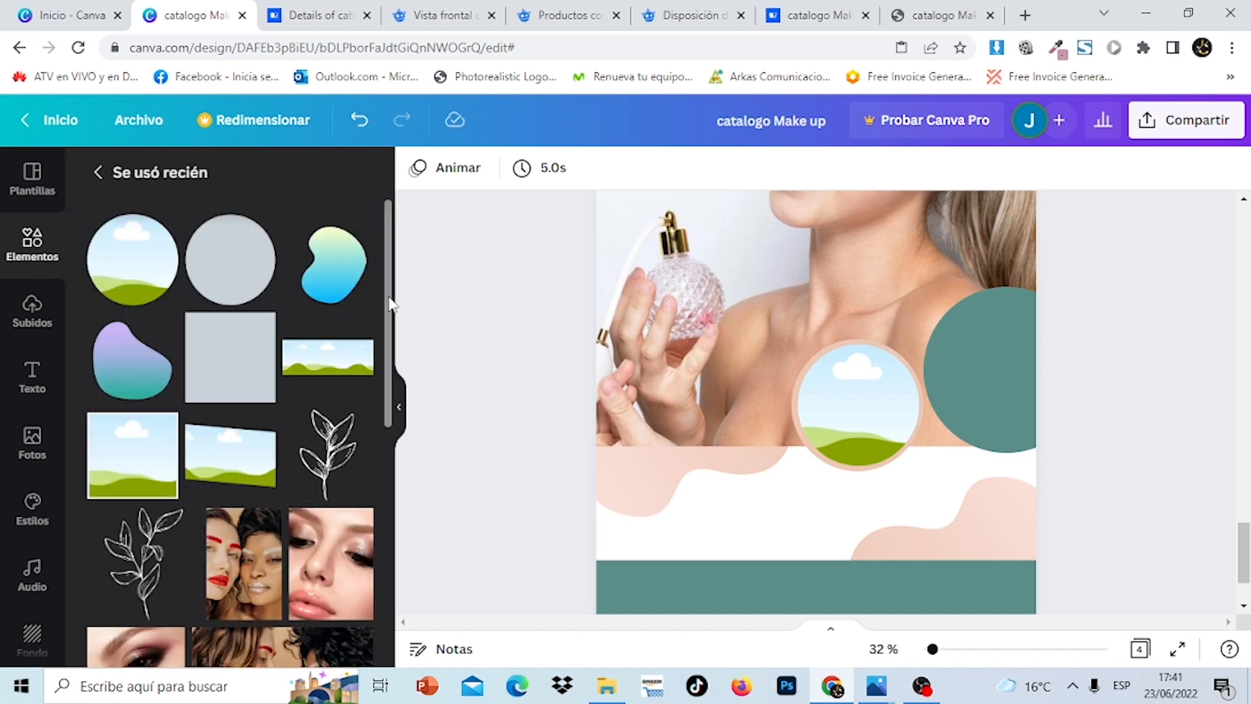
pyautogui.moveTo(391, 303); pyautogui.dragTo(405, 489)
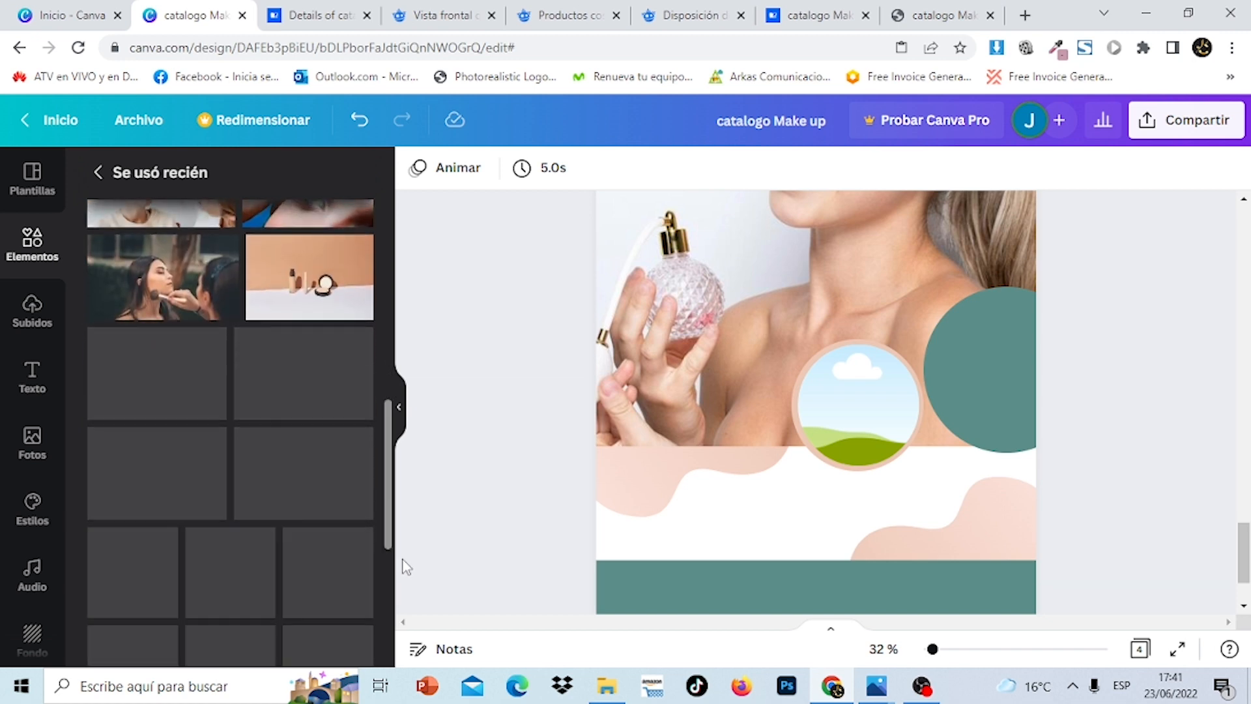
pyautogui.moveTo(406, 565); pyautogui.dragTo(405, 630)
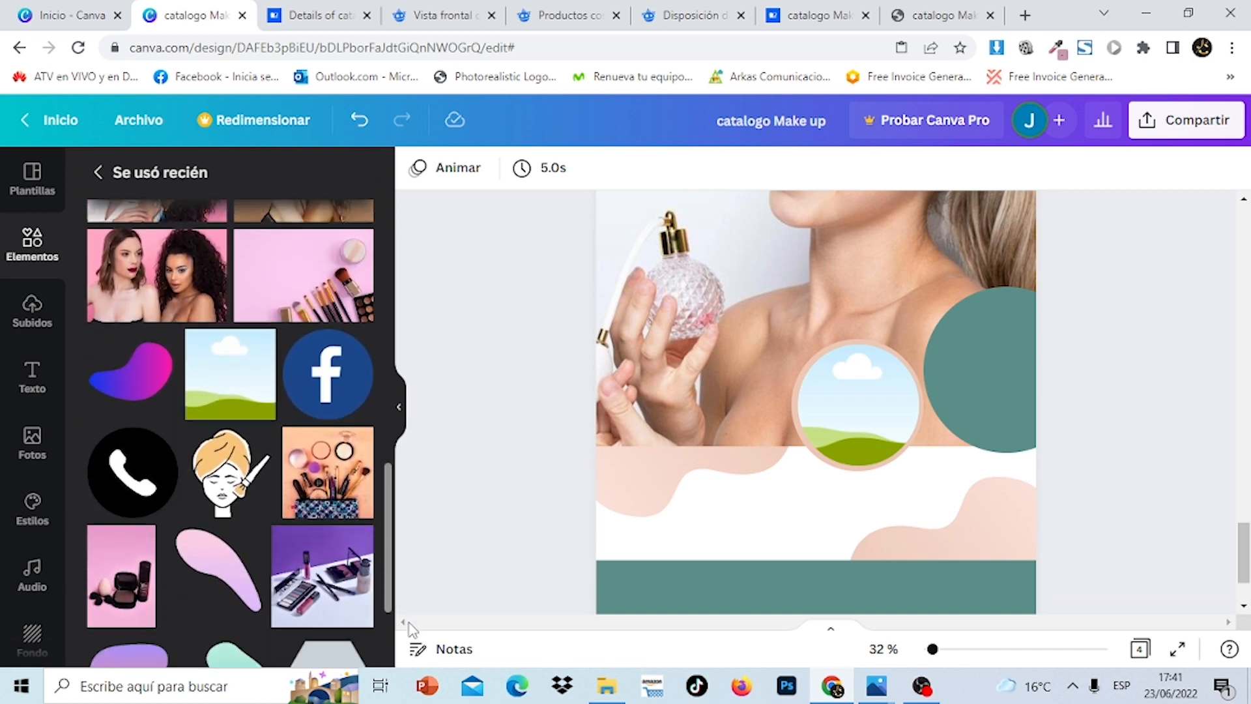
pyautogui.click(315, 501)
pyautogui.moveTo(866, 382); pyautogui.dragTo(885, 427)
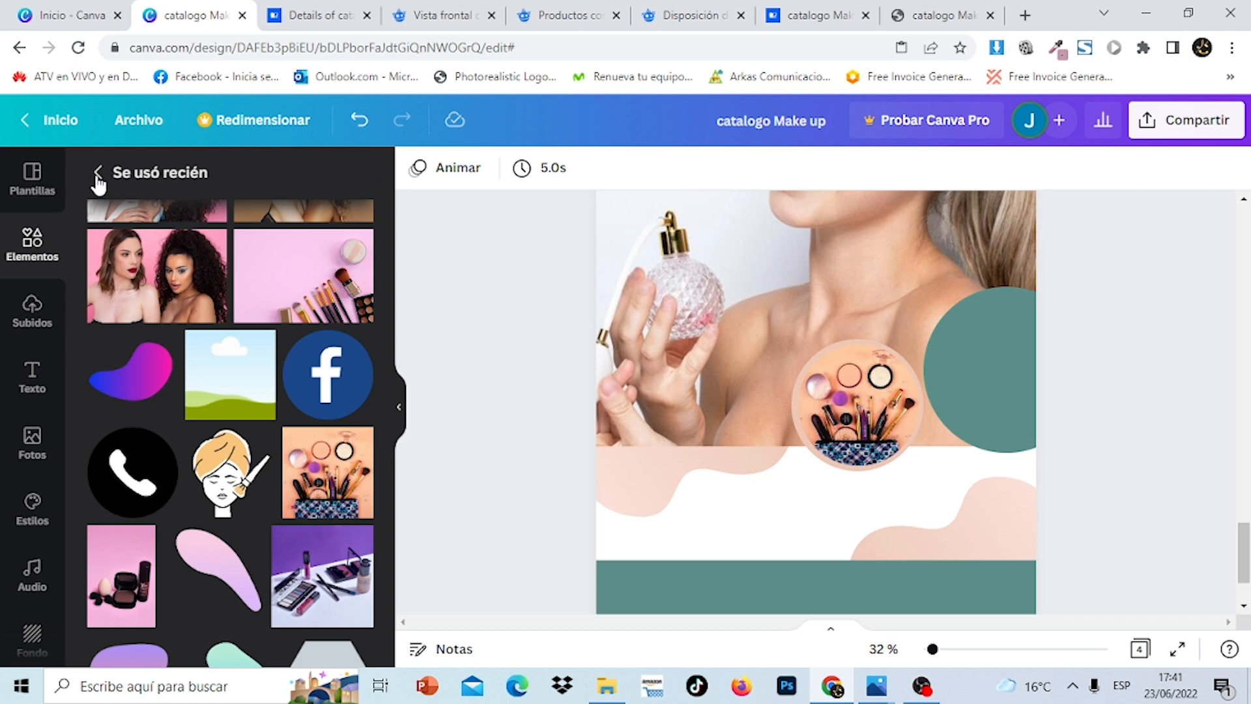
pyautogui.click(34, 450)
# Search stock photos for 'maquillaje y belleza' and scroll through the results
pyautogui.click(291, 195)
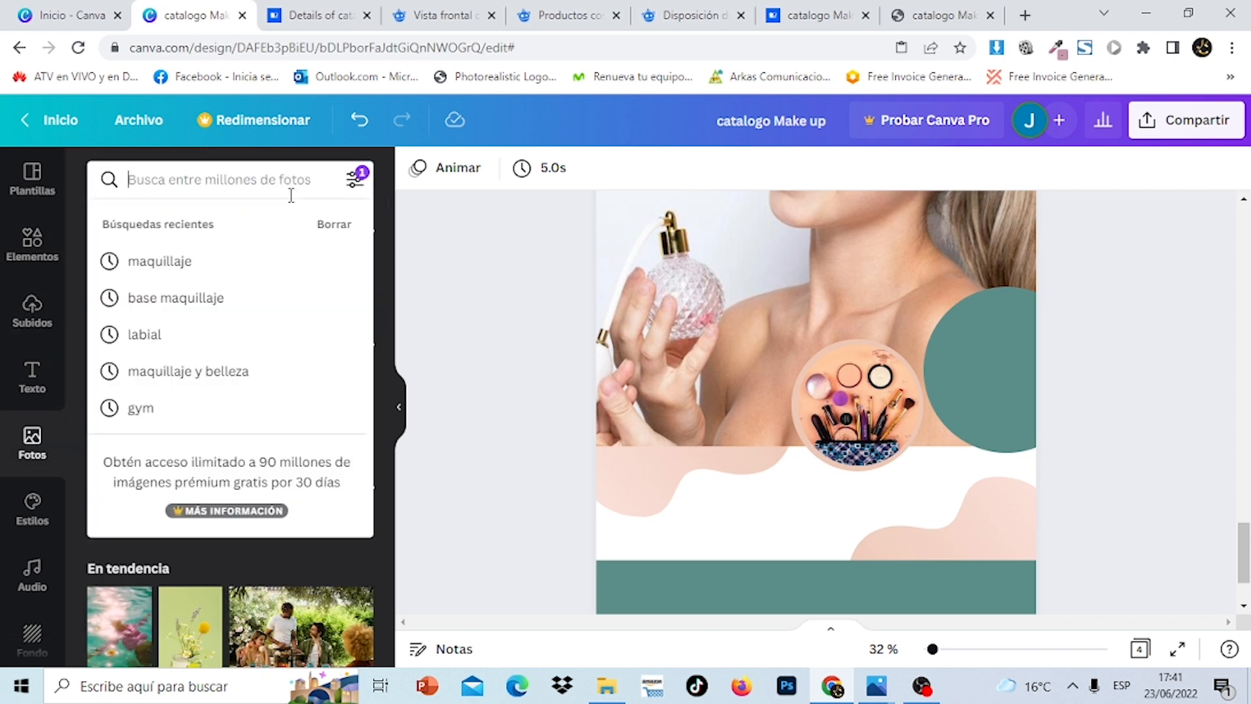
pyautogui.write('maqu')
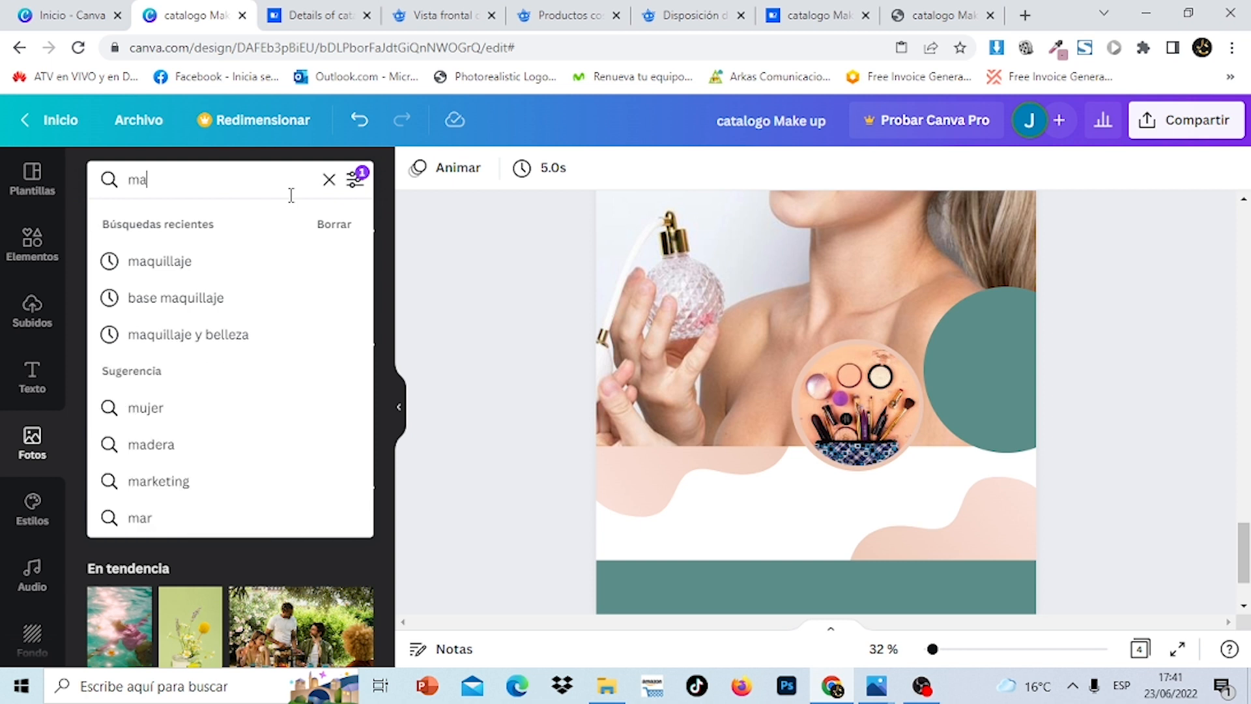
pyautogui.write('e')
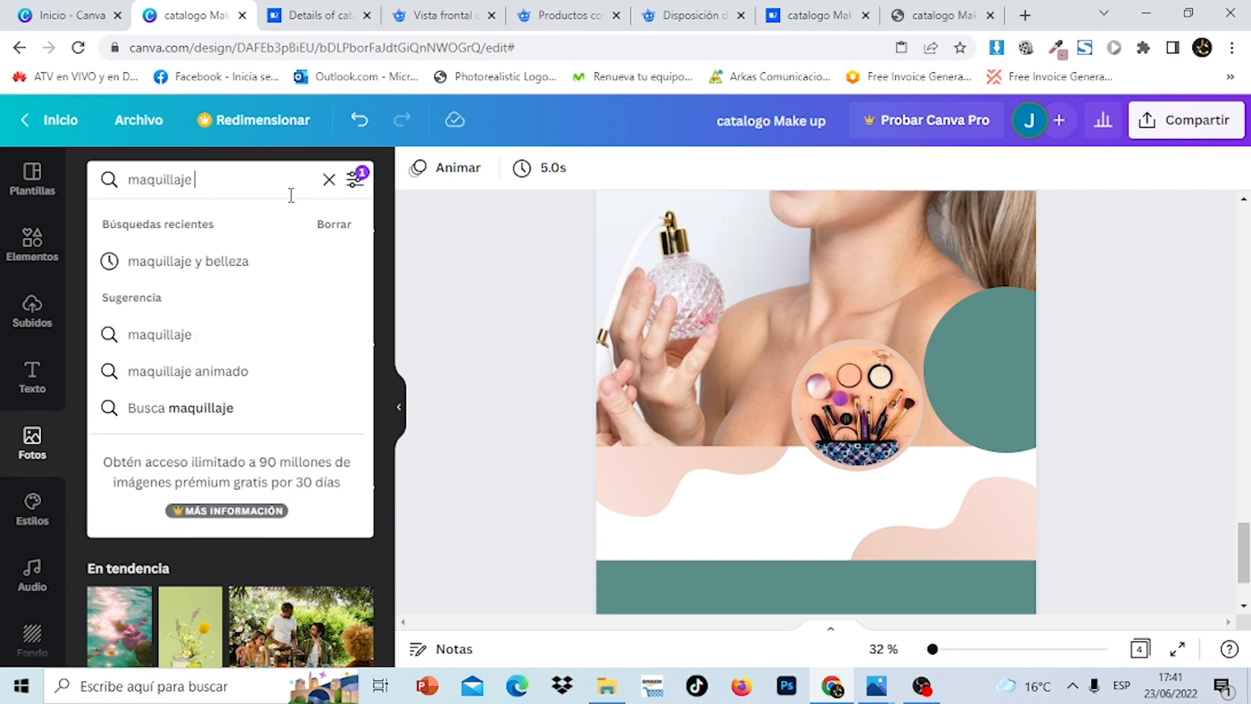
pyautogui.click(245, 260)
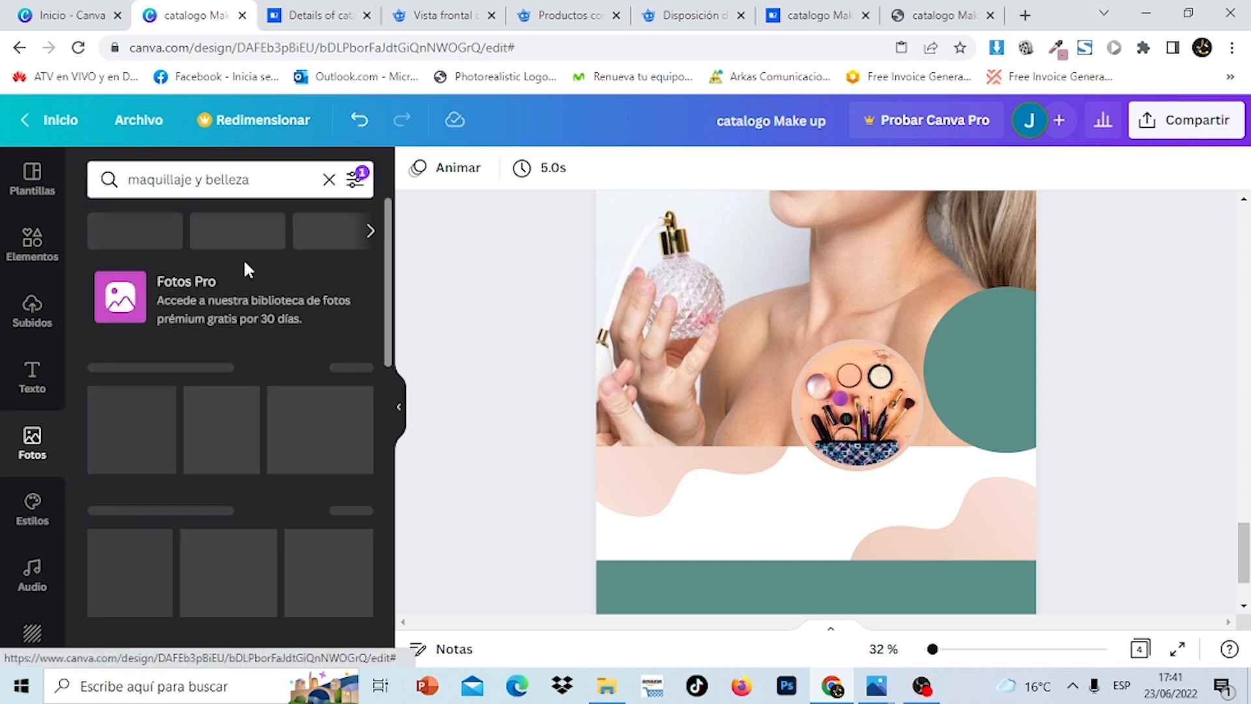
pyautogui.scroll(-1, 393, 254)
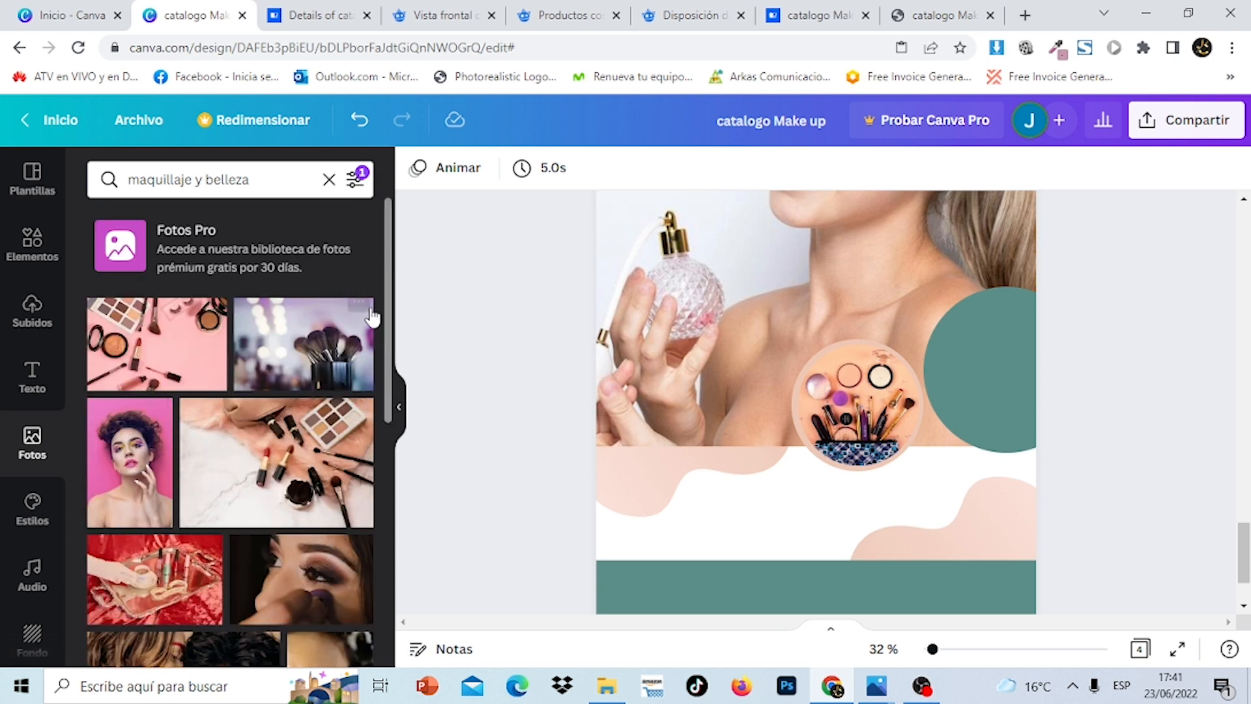
pyautogui.moveTo(389, 238); pyautogui.dragTo(413, 589)
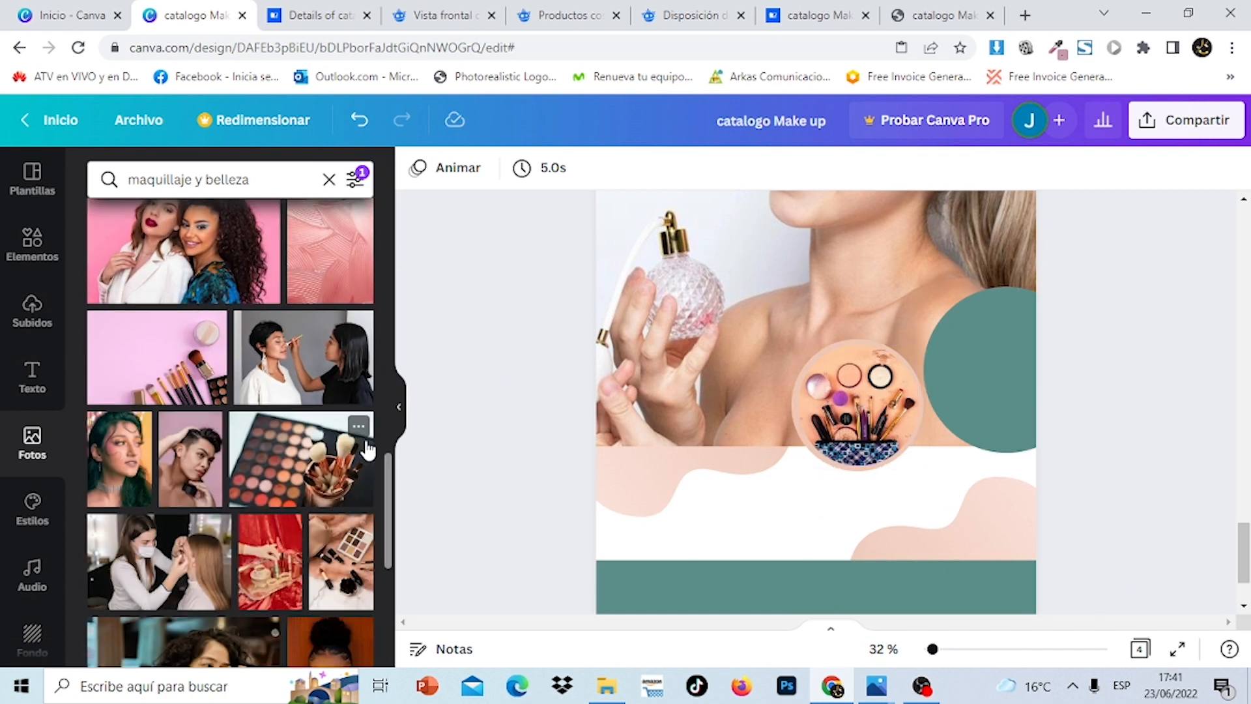
pyautogui.moveTo(391, 481); pyautogui.dragTo(393, 665)
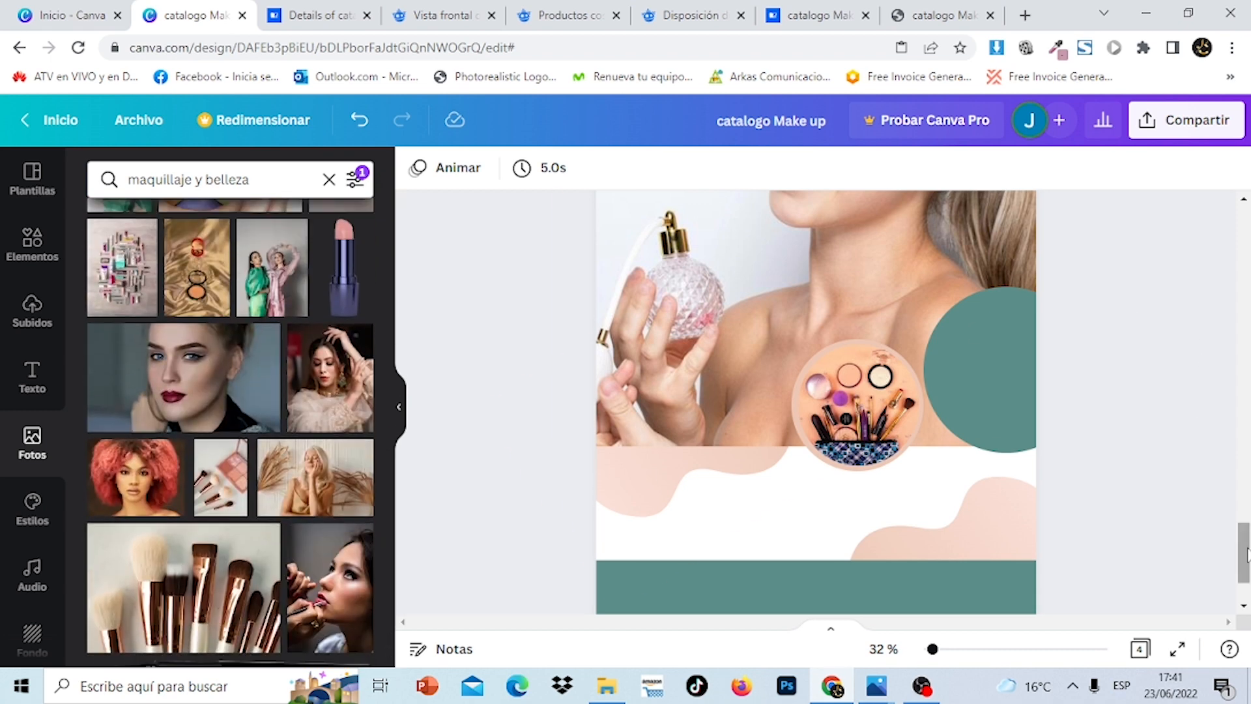
pyautogui.moveTo(1246, 554)
pyautogui.mouseDown()
pyautogui.moveTo(1245, 261)
pyautogui.moveTo(1246, 567)
pyautogui.mouseUp()
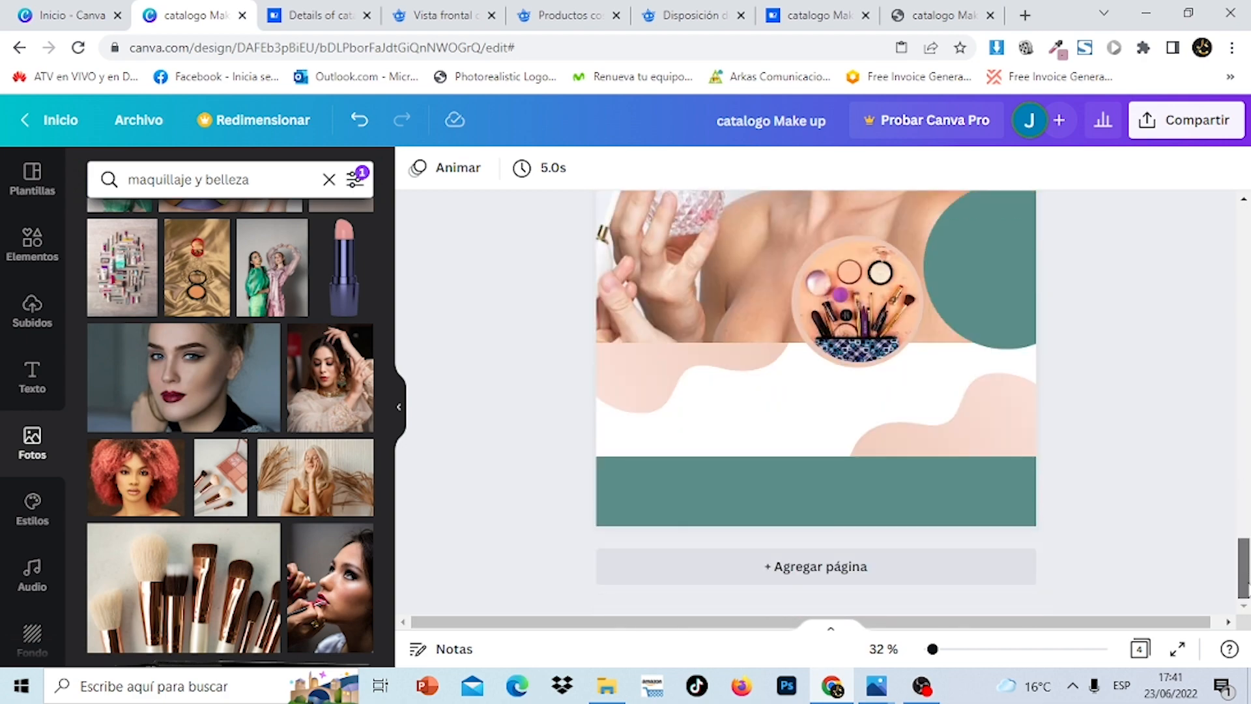
# Enlarge the peach circle behind the makeup photo to 530 × 530 and shift it right, slightly up
pyautogui.click(831, 297)
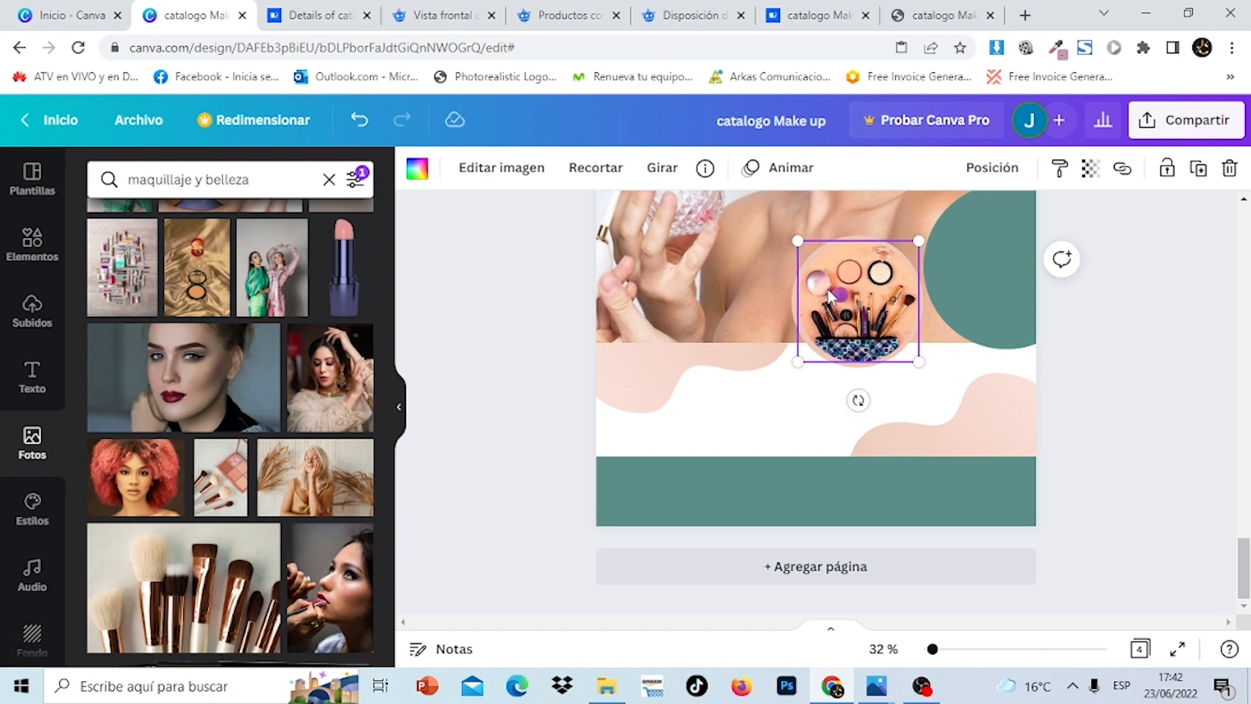
pyautogui.click(831, 297)
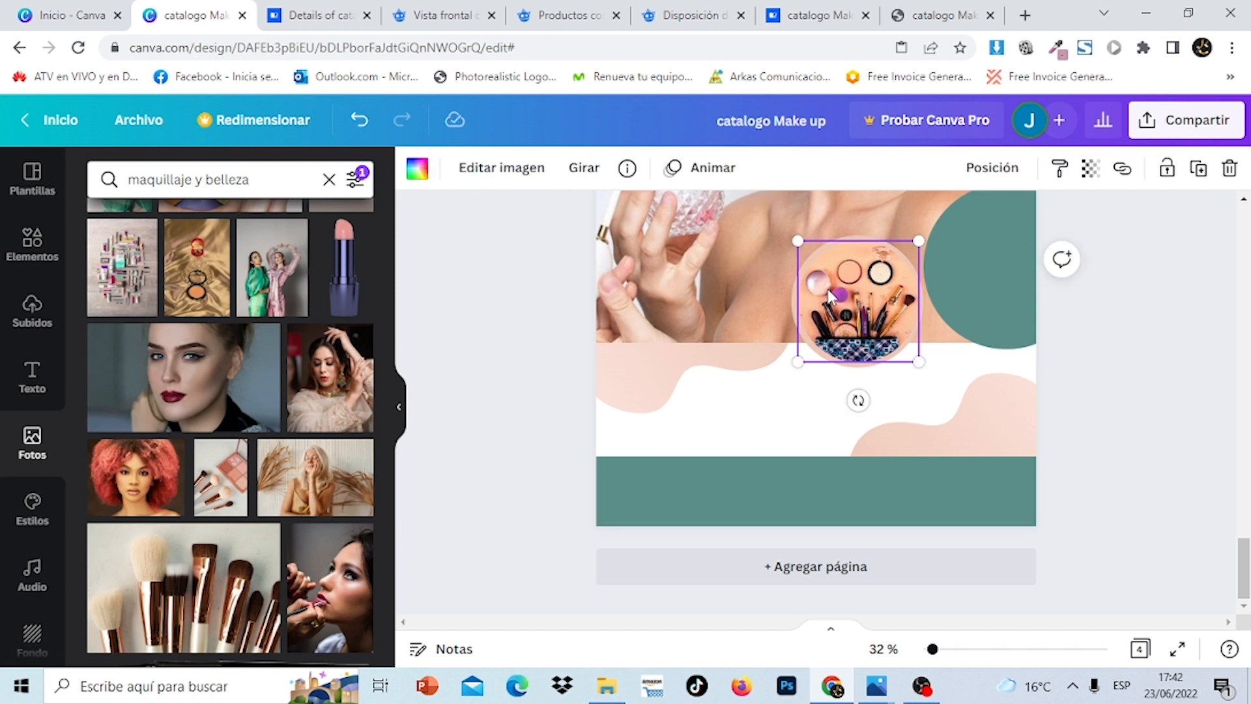
pyautogui.click(862, 373)
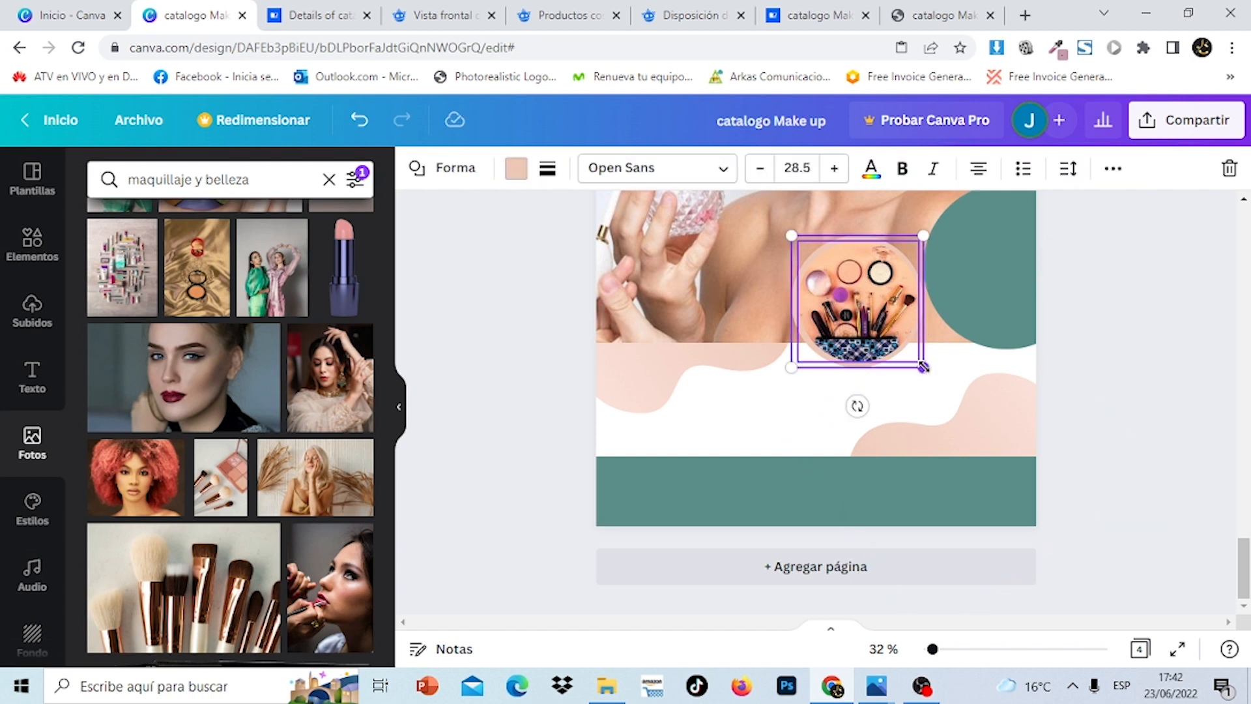
pyautogui.moveTo(922, 367); pyautogui.dragTo(947, 389)
pyautogui.moveTo(883, 317); pyautogui.dragTo(889, 311)
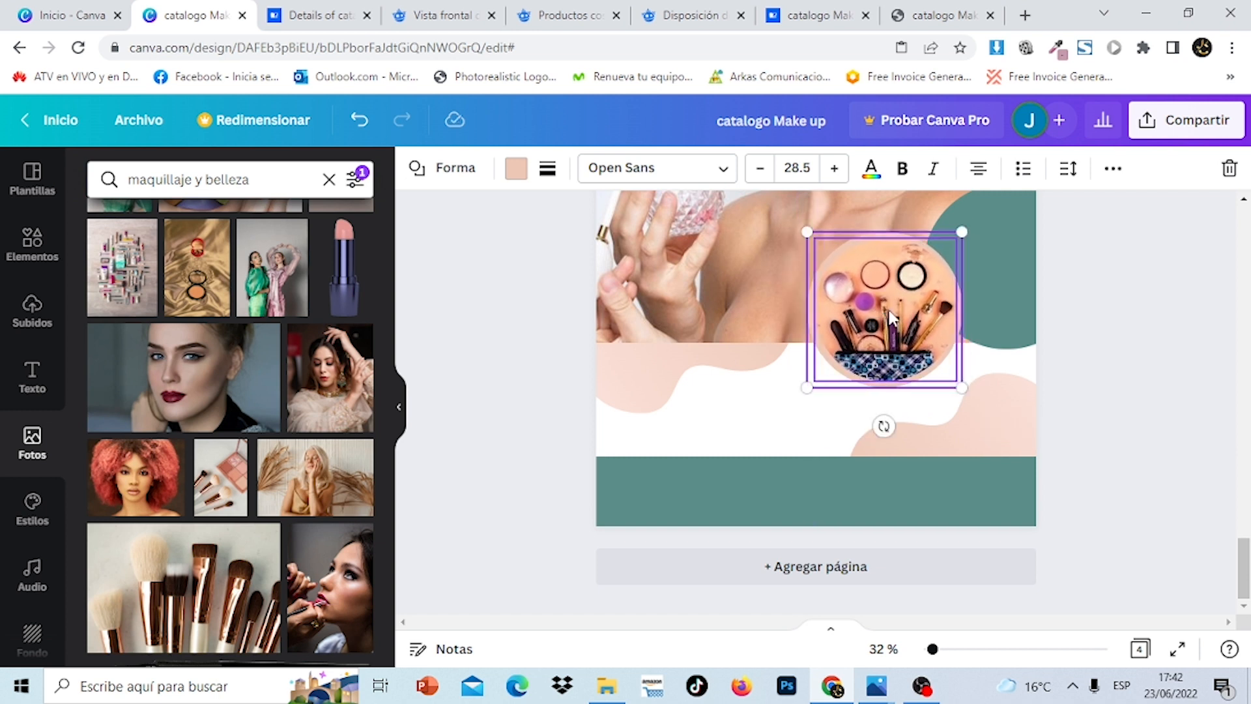
pyautogui.click(1175, 401)
pyautogui.scroll(12, 1174, 401)
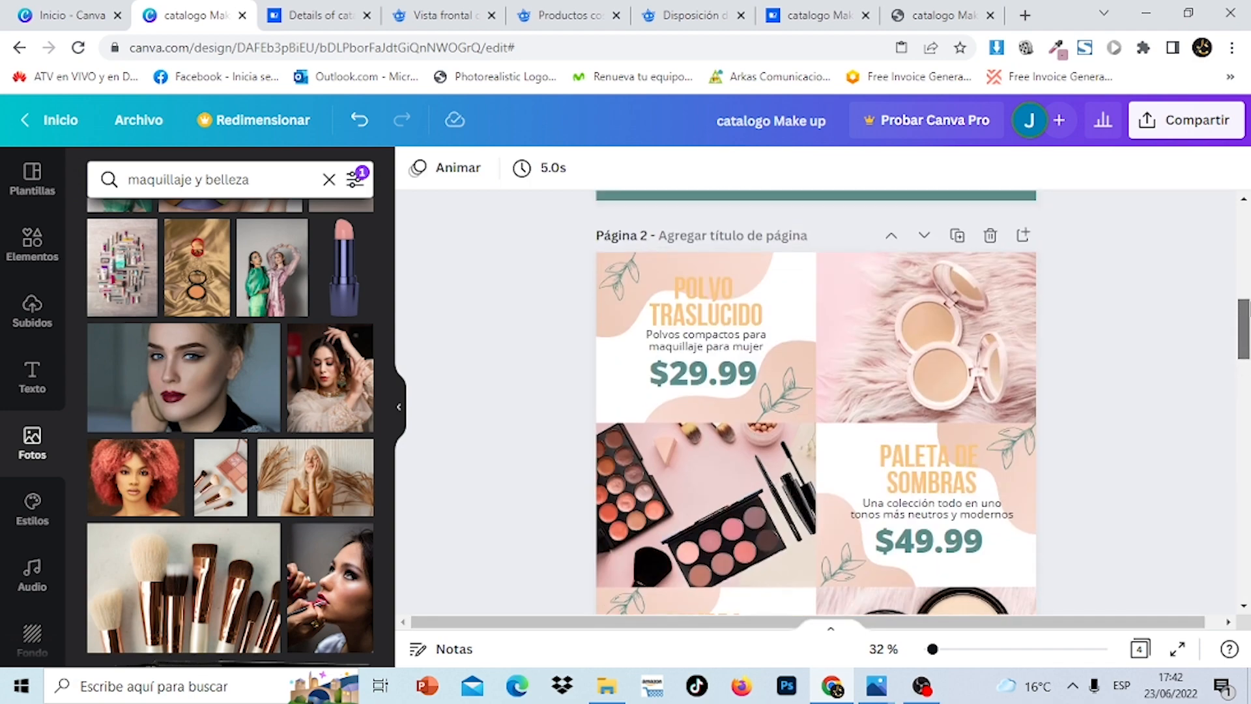
pyautogui.moveTo(1249, 312); pyautogui.dragTo(1248, 557)
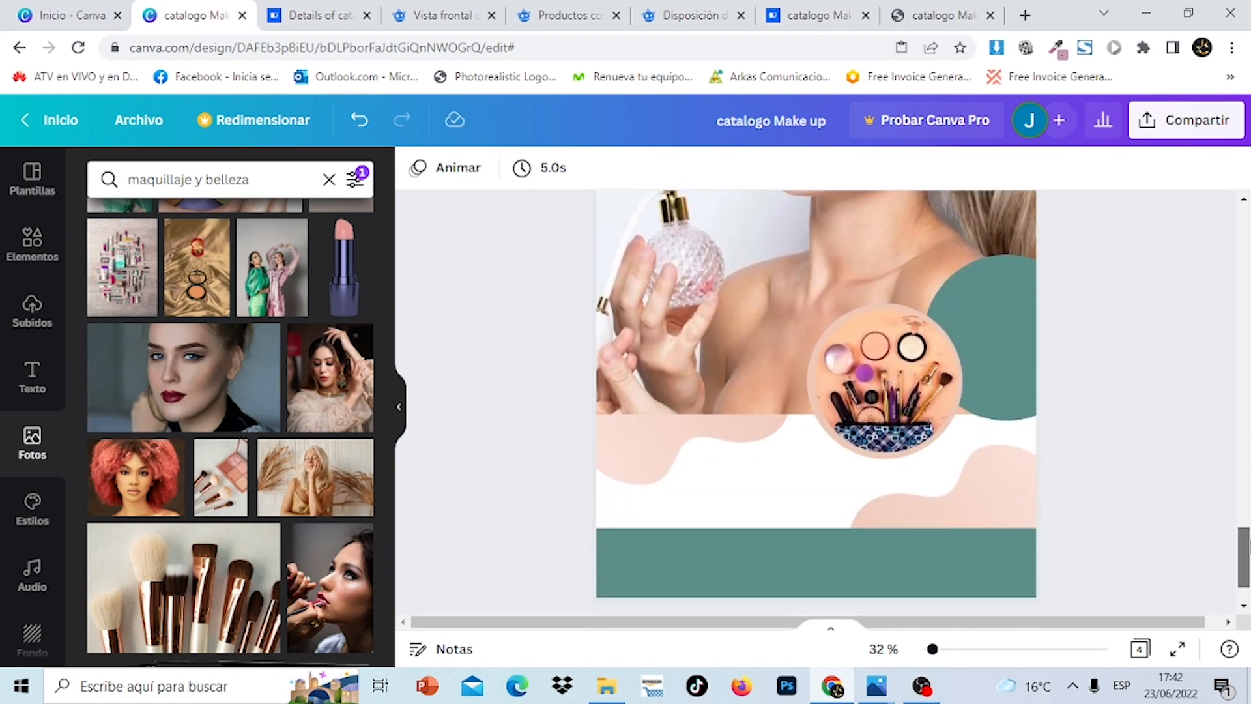
pyautogui.click(906, 392)
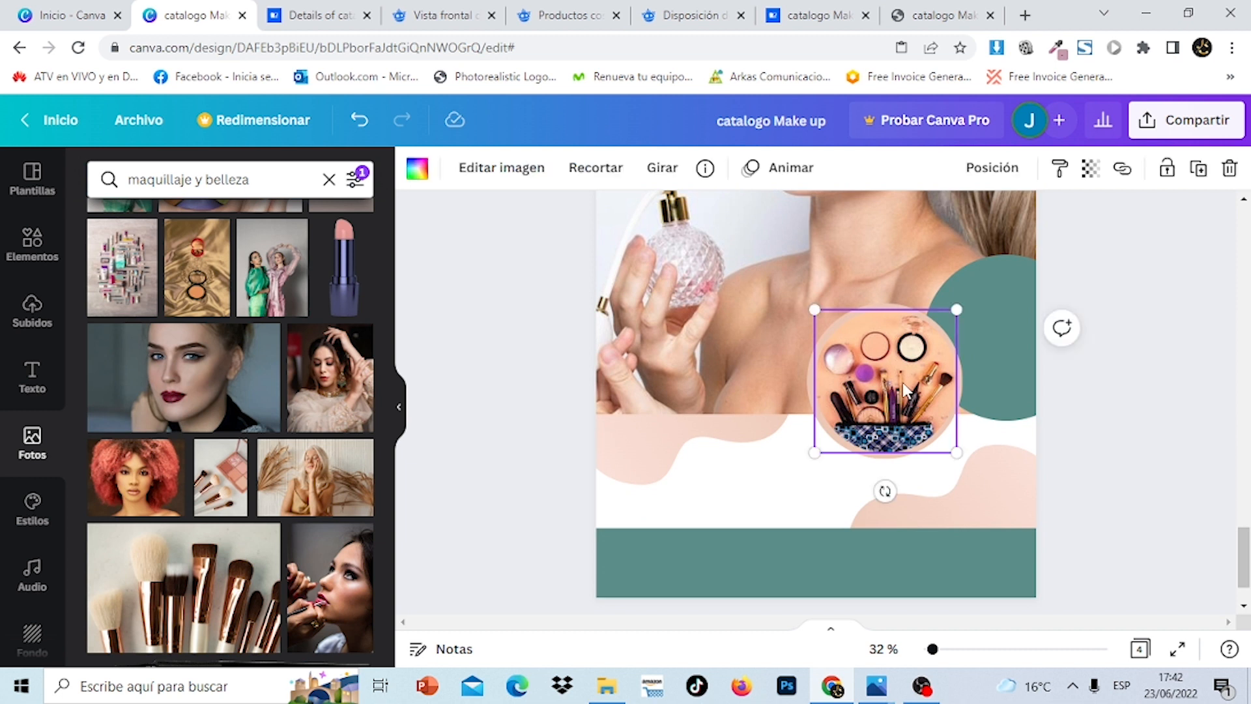
# Group the peach circle with its makeup photo, duplicate it and move the copy to the right edge
pyautogui.click(811, 384)
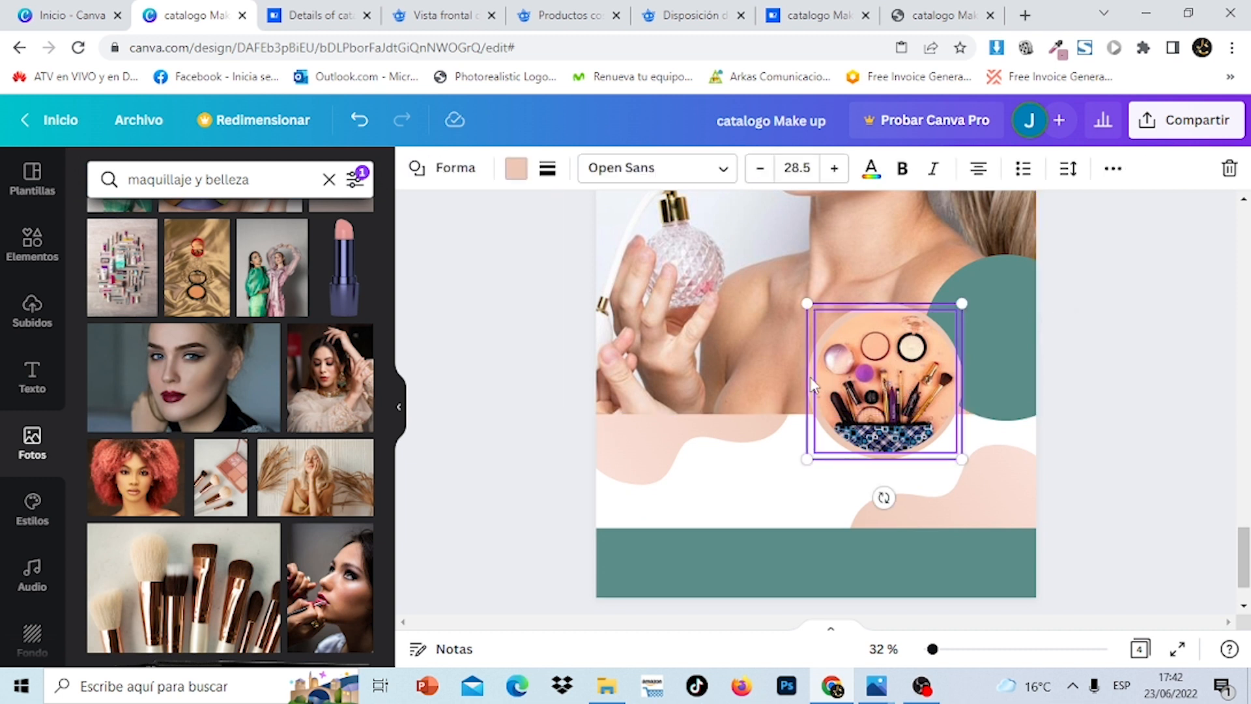
pyautogui.click(1114, 170)
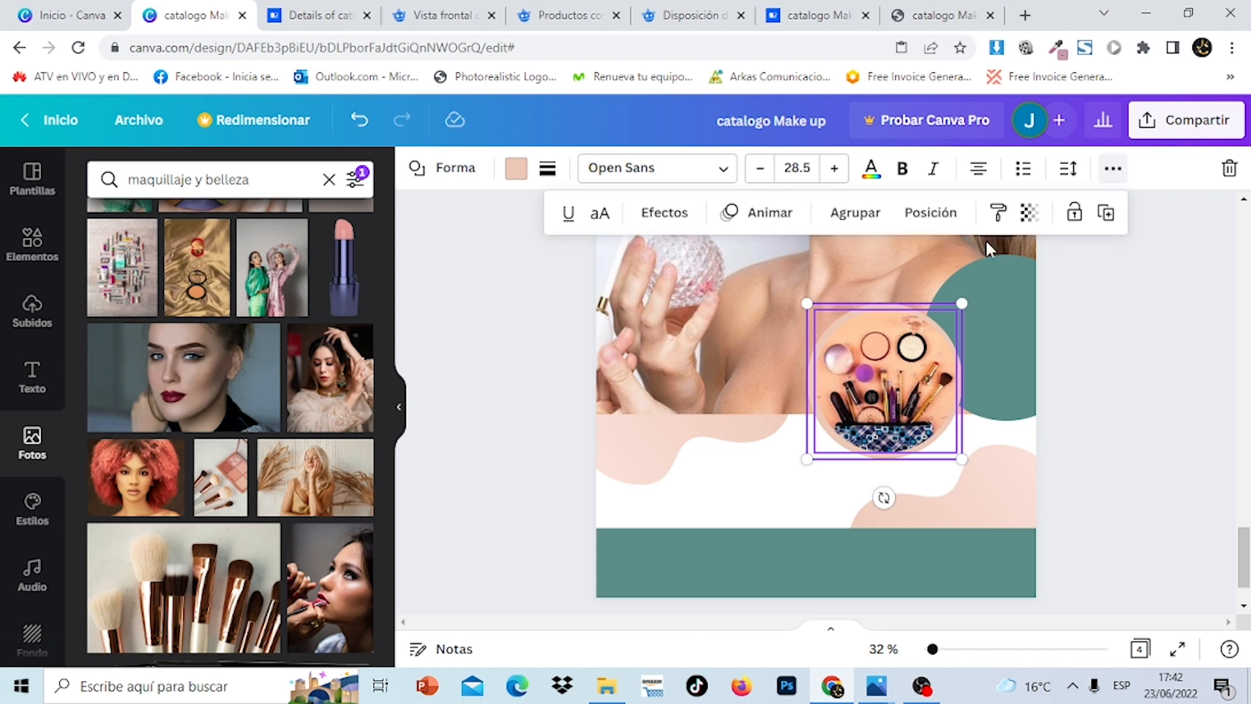
pyautogui.click(841, 212)
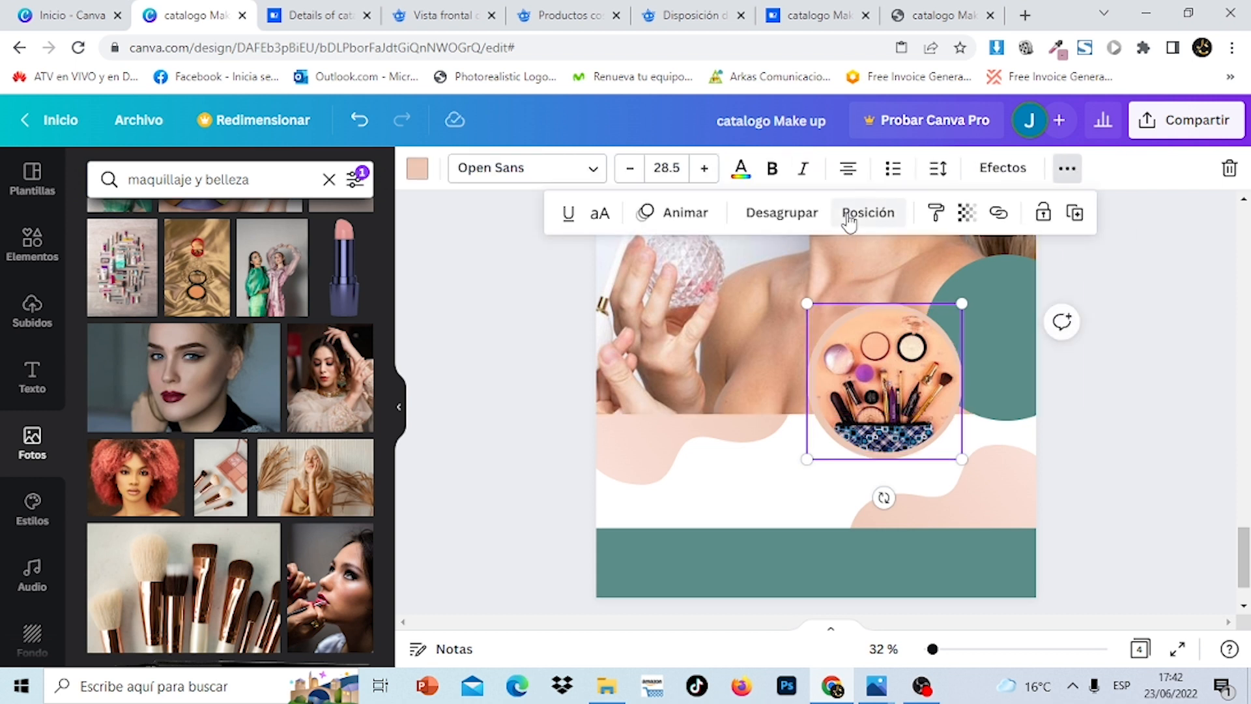
pyautogui.click(1075, 215)
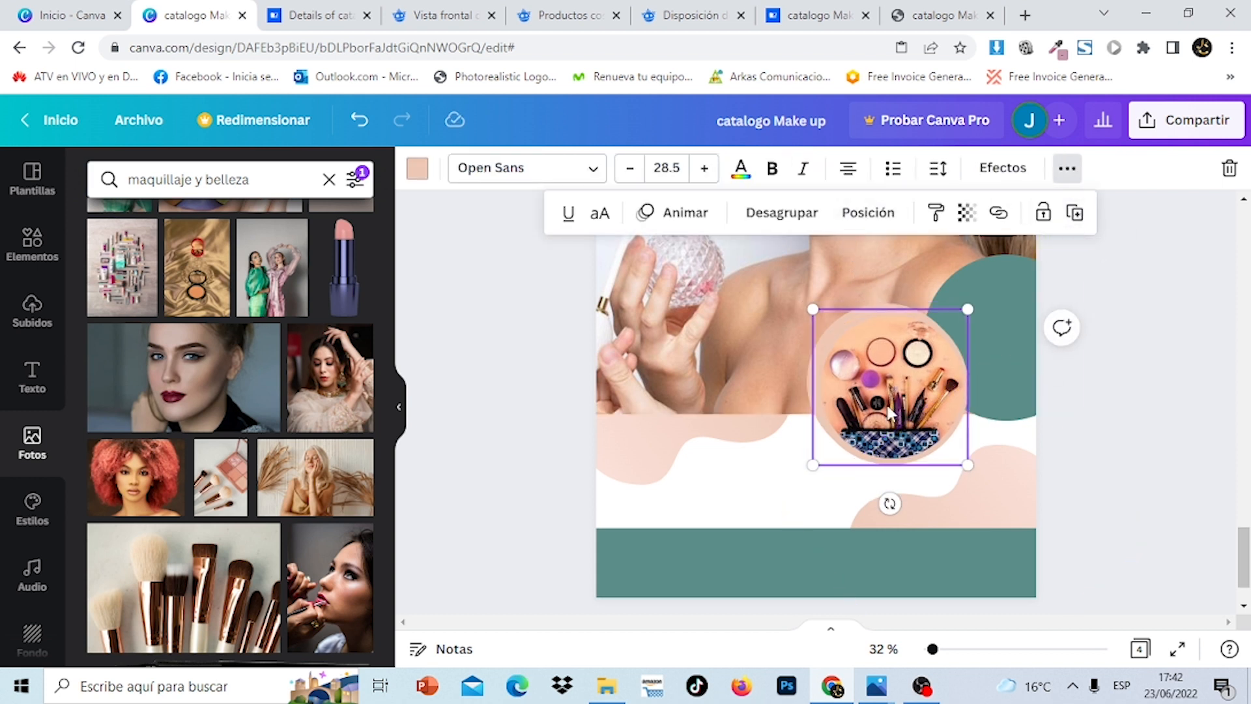
pyautogui.moveTo(889, 413); pyautogui.dragTo(1024, 412)
# Ungroup the copy and delete the photo from its frame, leaving an empty placeholder
pyautogui.click(1221, 427)
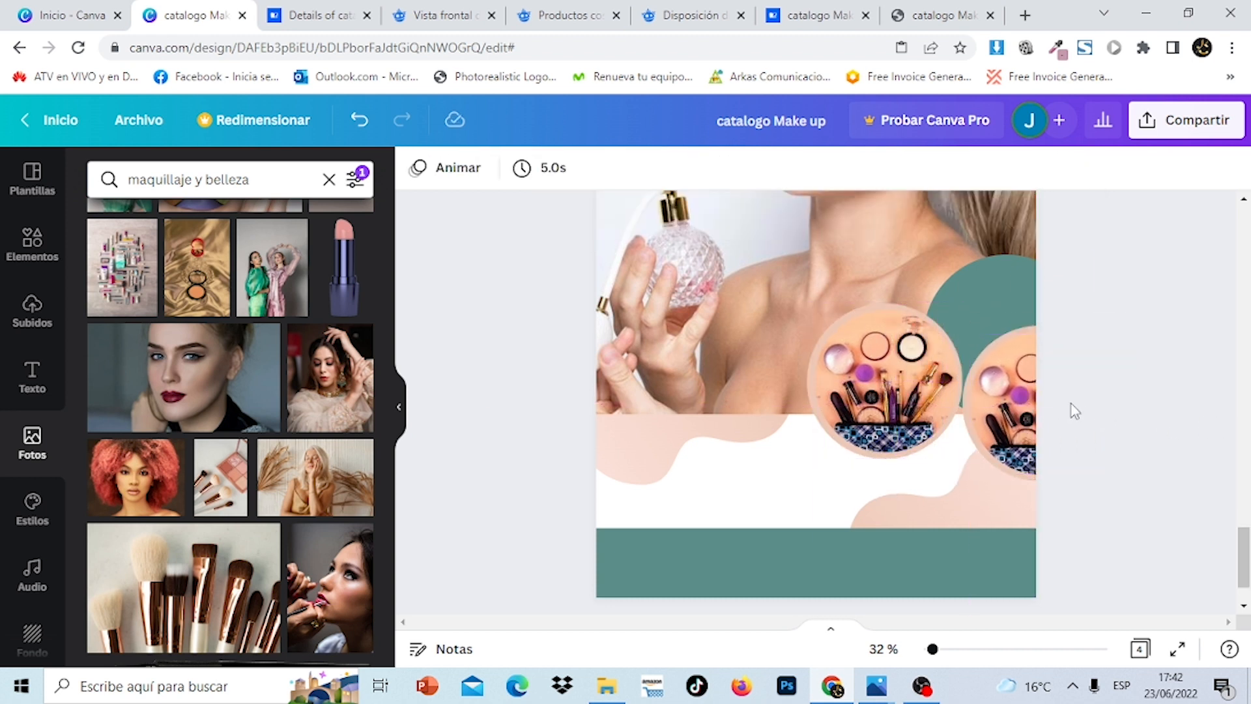
pyautogui.click(1020, 403)
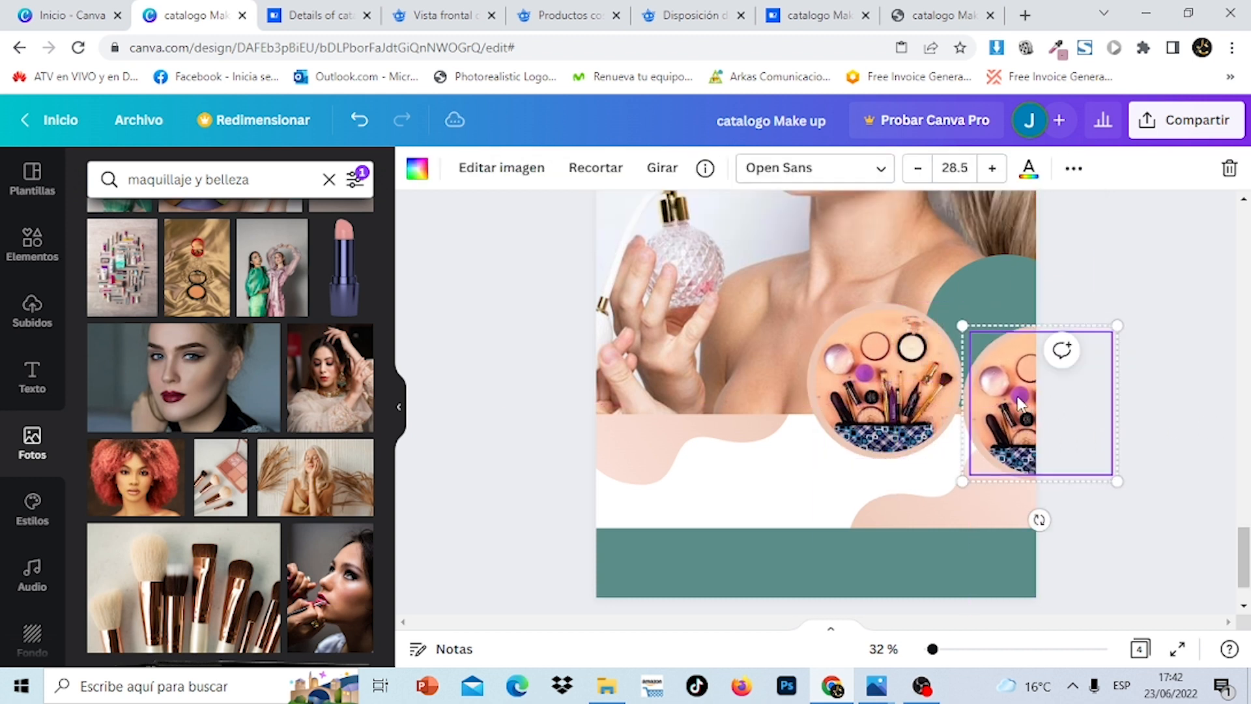
pyautogui.click(1077, 170)
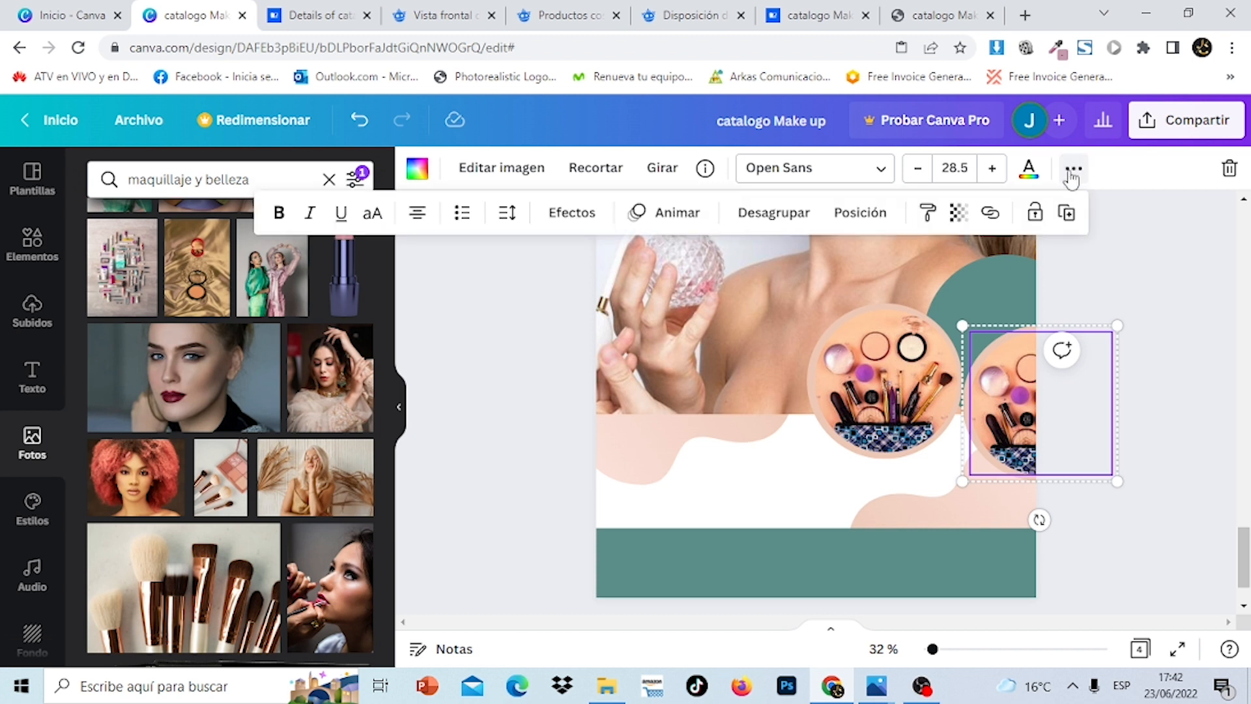
pyautogui.click(785, 215)
pyautogui.click(1015, 405)
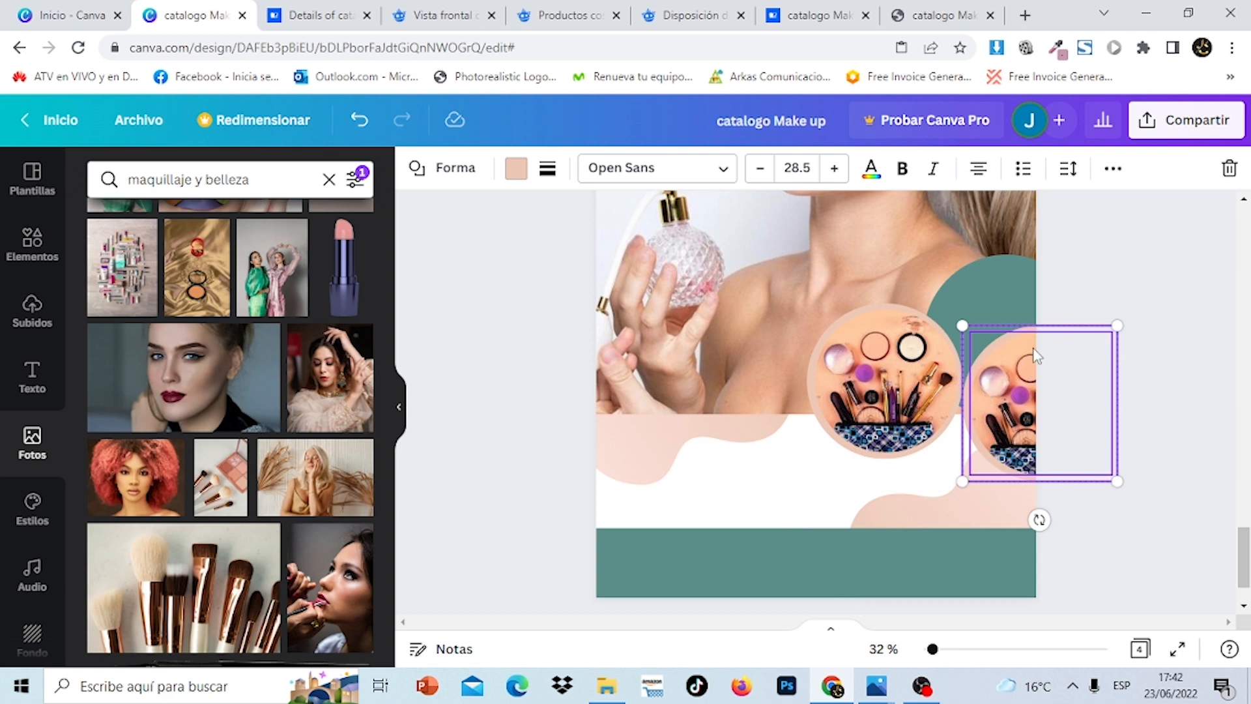
pyautogui.click(1226, 171)
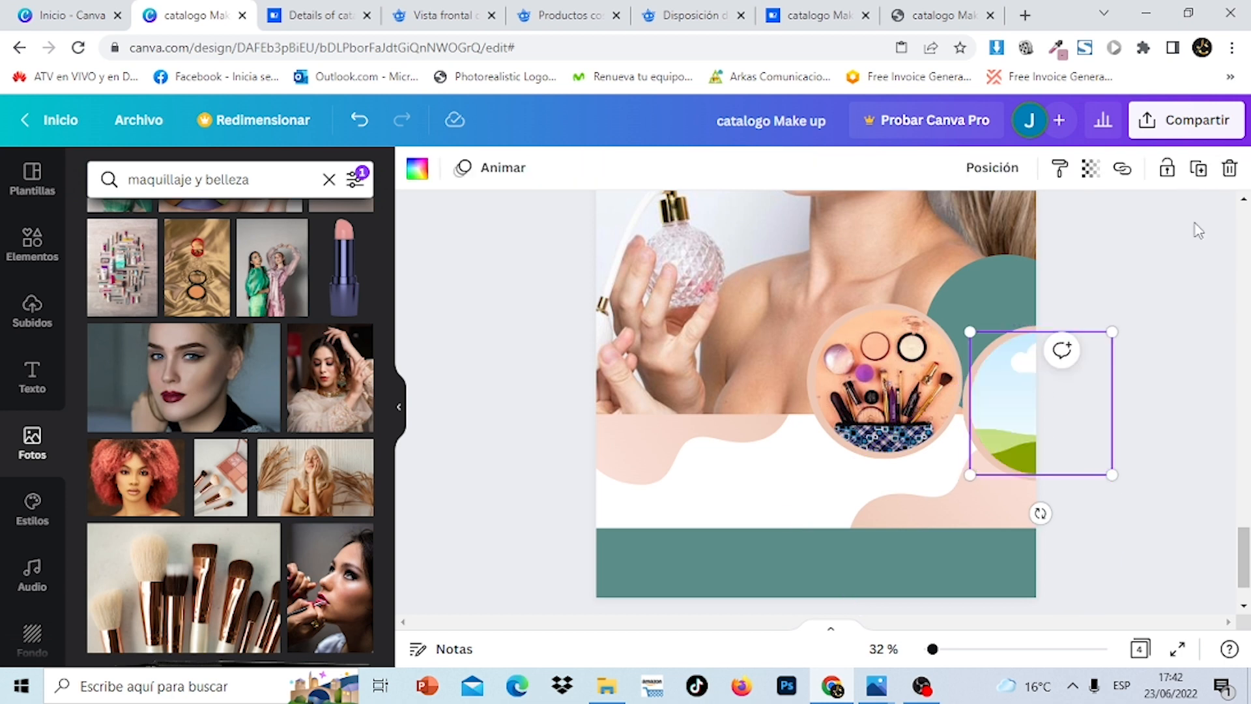
# Drop the recently used photo of two women in red makeup into the empty right-hand circle frame
pyautogui.click(32, 248)
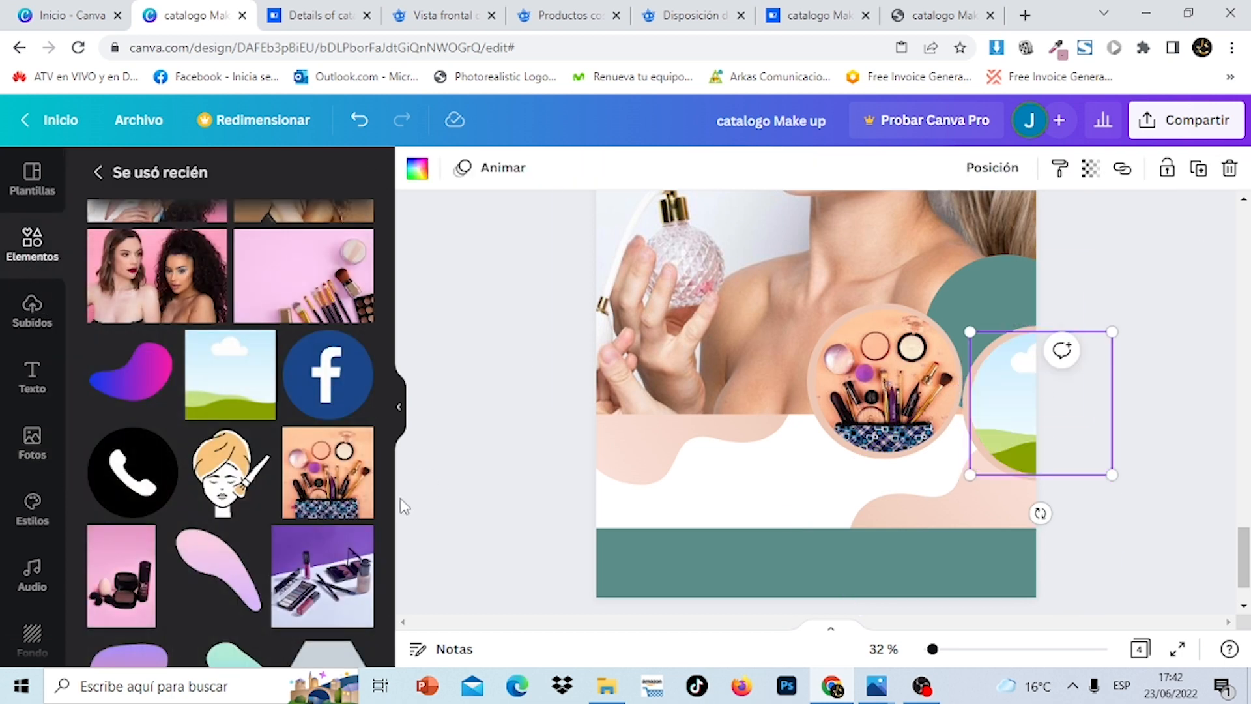
pyautogui.moveTo(393, 504); pyautogui.dragTo(396, 298)
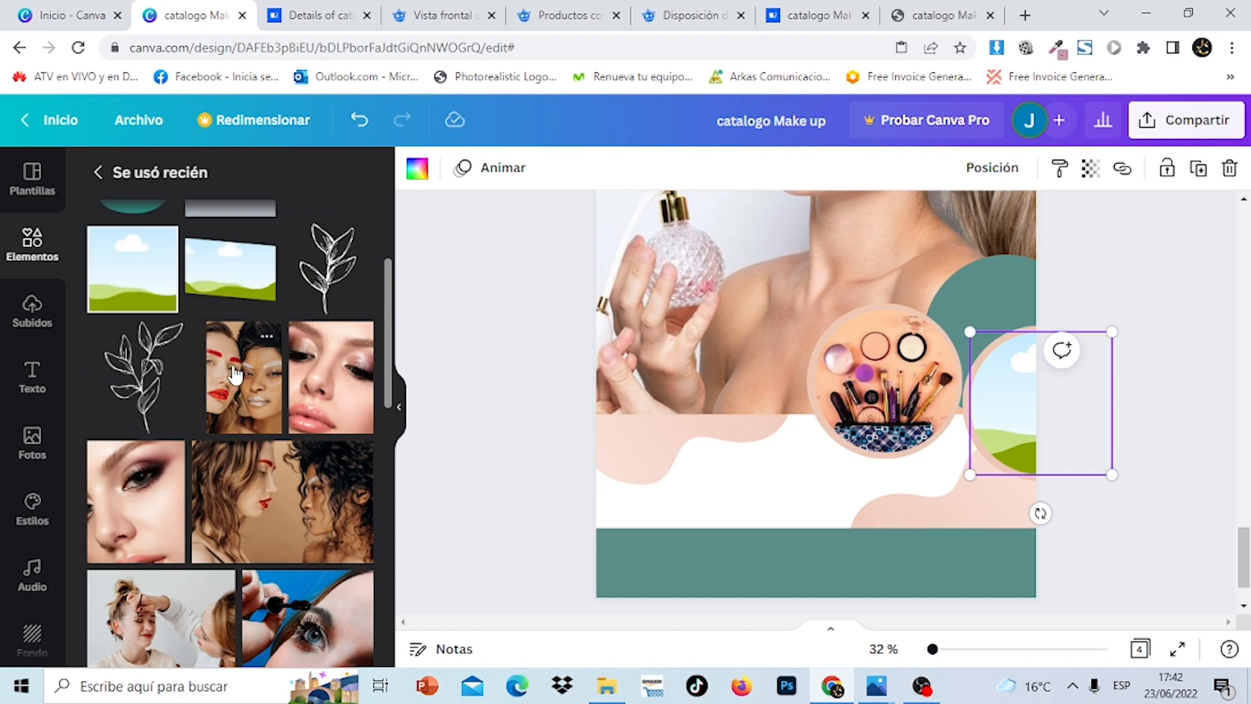
pyautogui.click(236, 376)
pyautogui.moveTo(776, 397); pyautogui.dragTo(1044, 409)
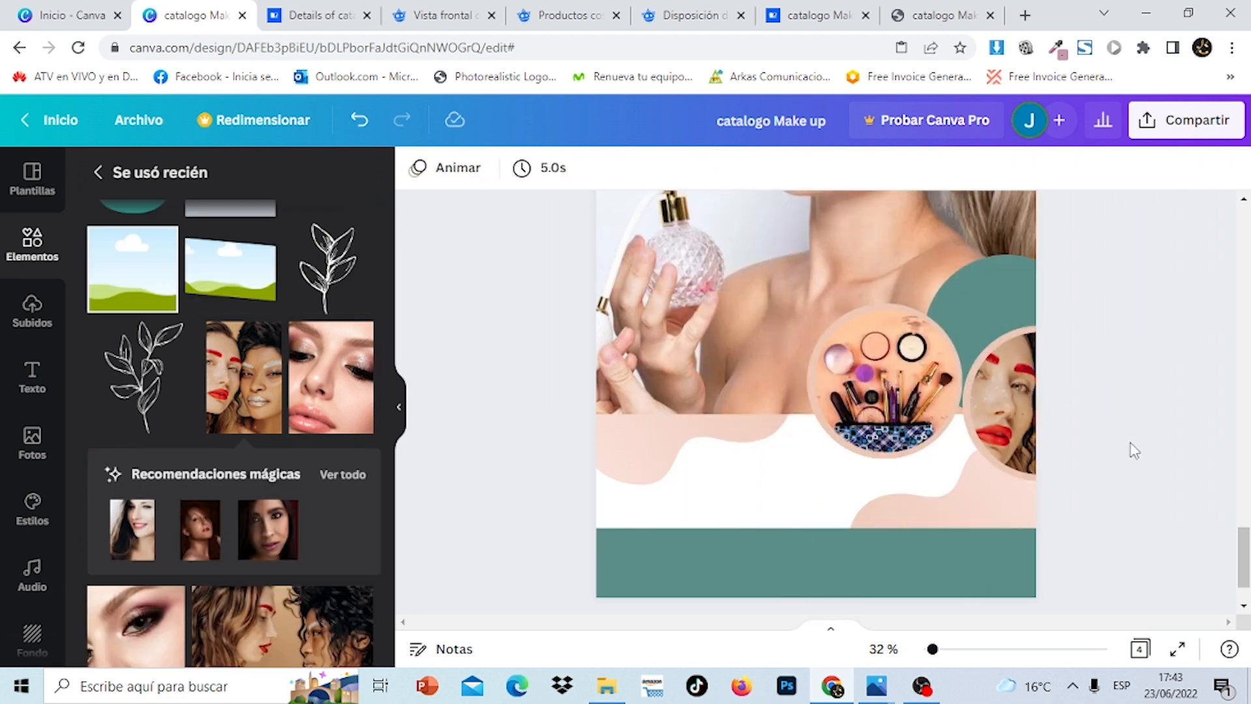
pyautogui.moveTo(1247, 583)
pyautogui.mouseDown()
pyautogui.moveTo(1247, 253)
pyautogui.moveTo(1245, 587)
pyautogui.mouseUp()
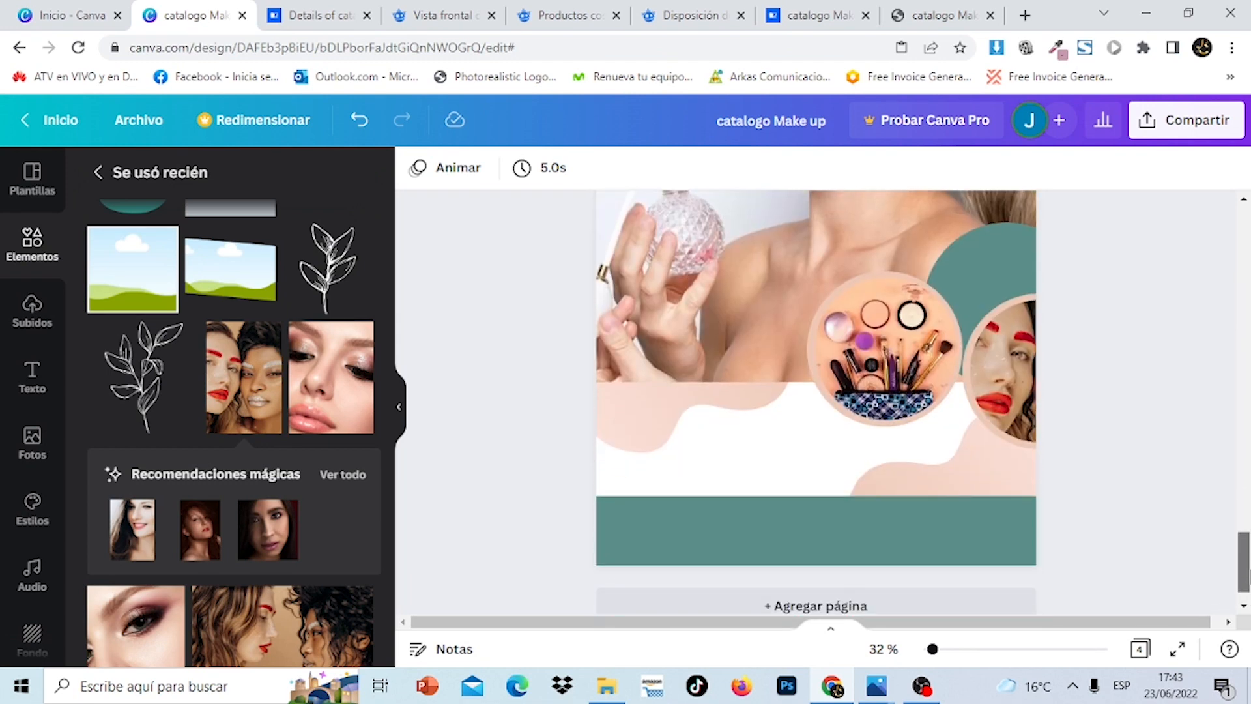
# Shift the makeup circle and the face photo circle slightly left into the page
pyautogui.click(838, 336)
pyautogui.moveTo(839, 337); pyautogui.dragTo(808, 336)
pyautogui.click(1014, 390)
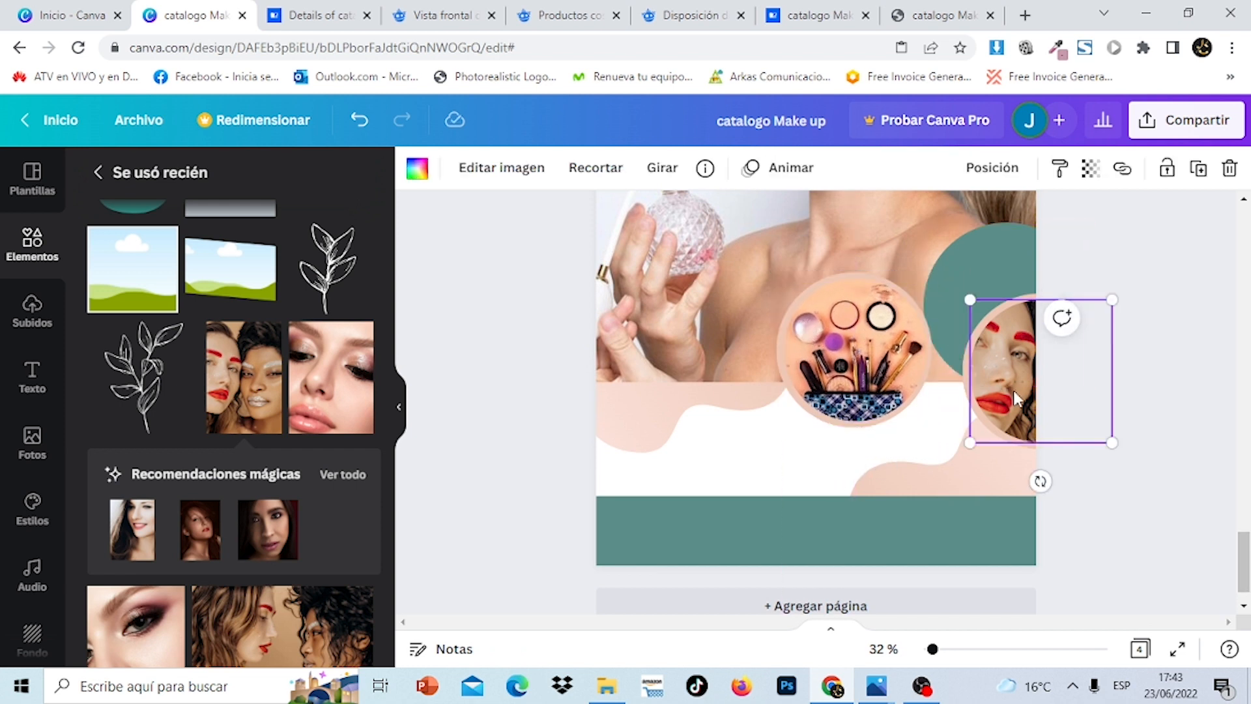
pyautogui.click(967, 392)
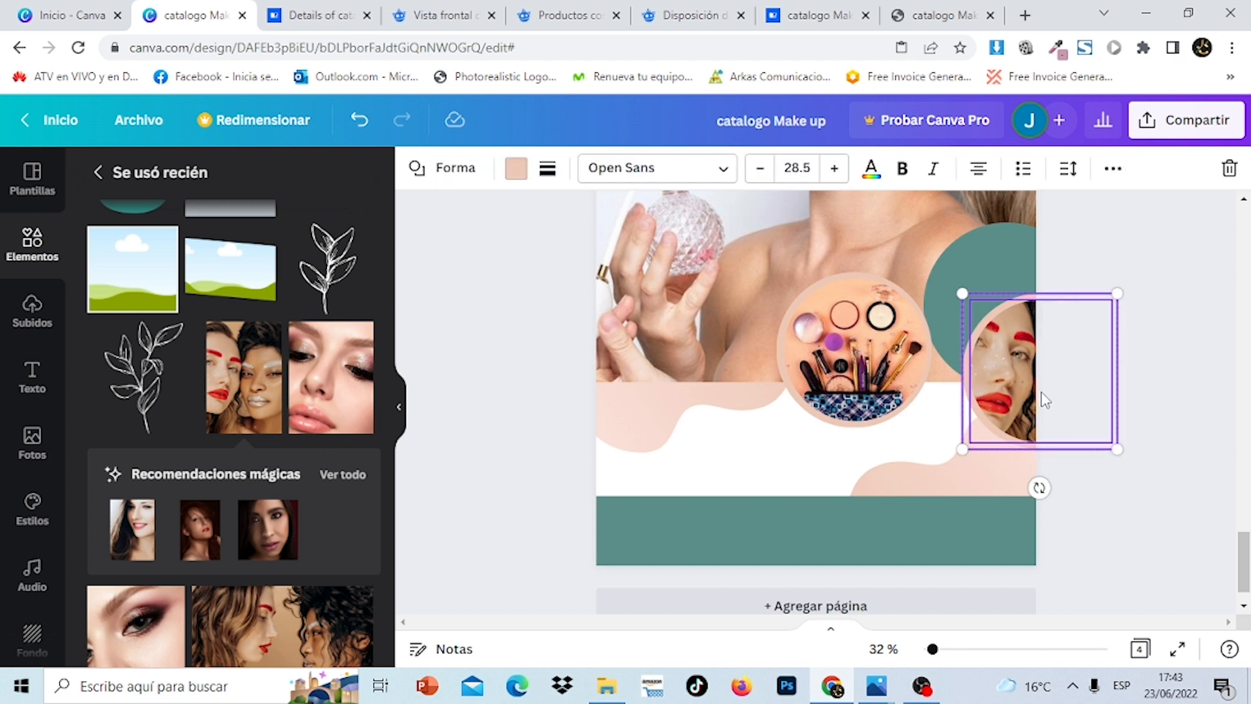
pyautogui.moveTo(1025, 385); pyautogui.dragTo(986, 385)
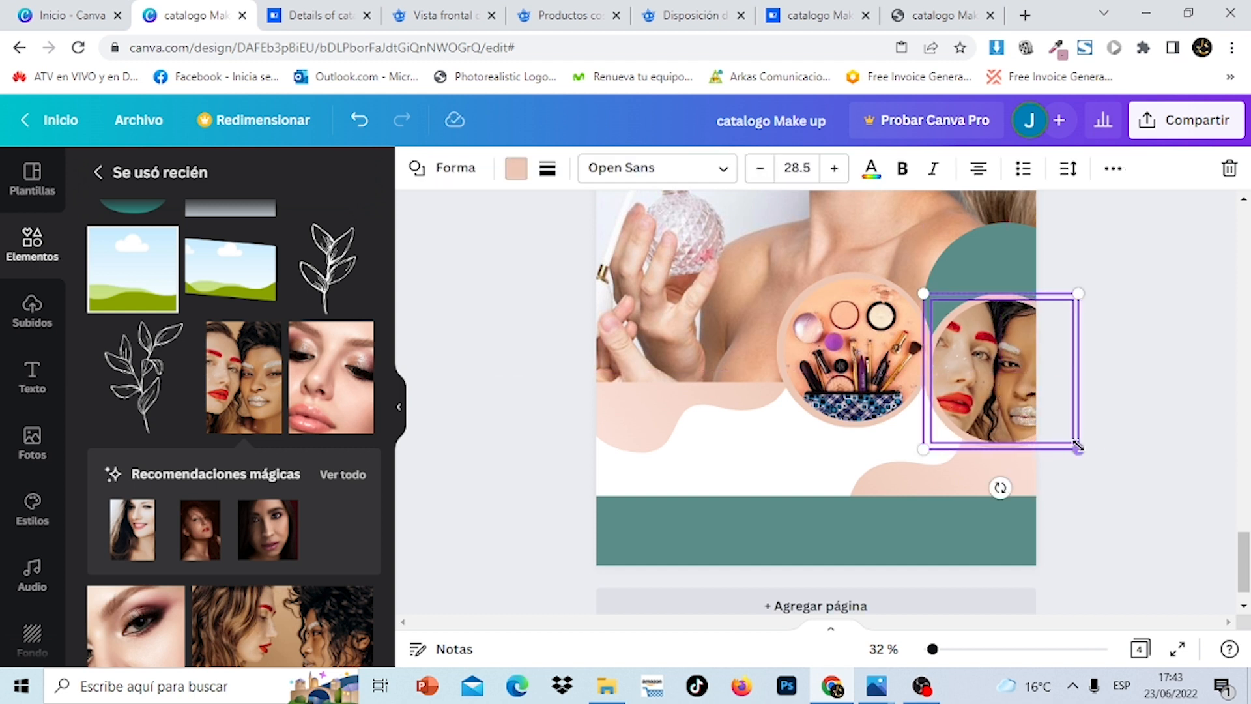
# Shrink and lower the face photo circle, then move the diamond frame right and down
pyautogui.moveTo(1079, 448); pyautogui.dragTo(1056, 427)
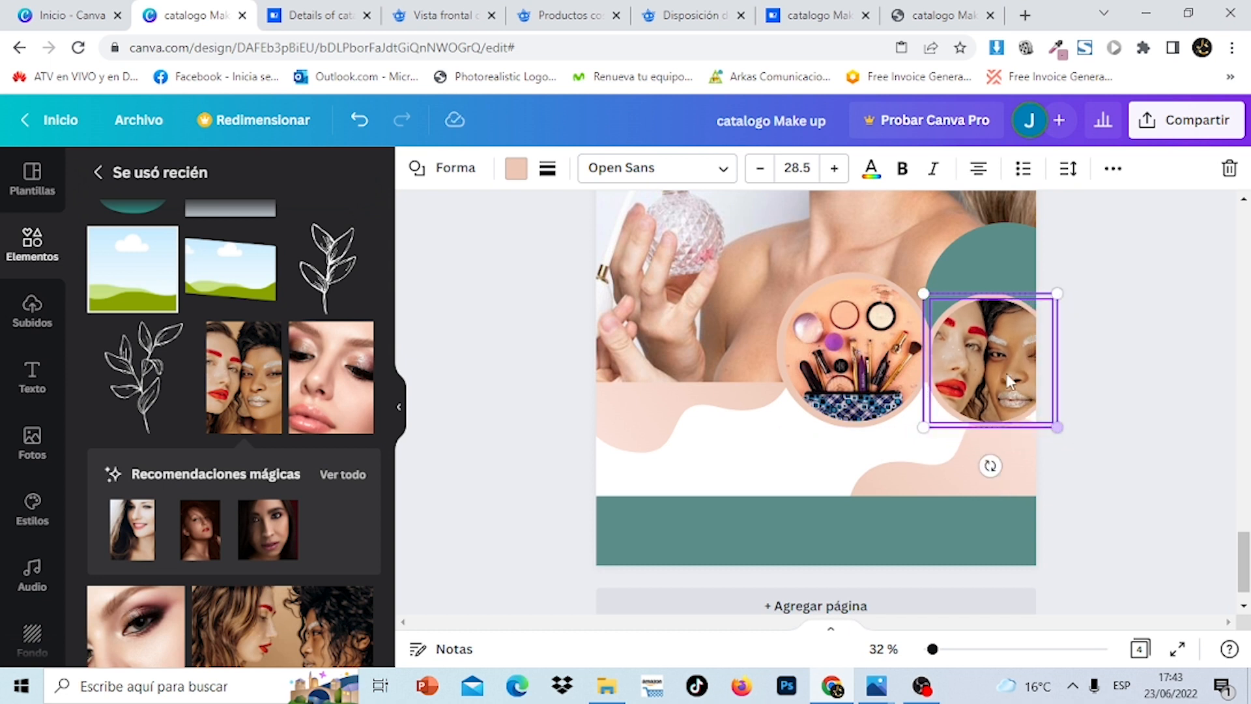
pyautogui.moveTo(1002, 377); pyautogui.dragTo(1006, 377)
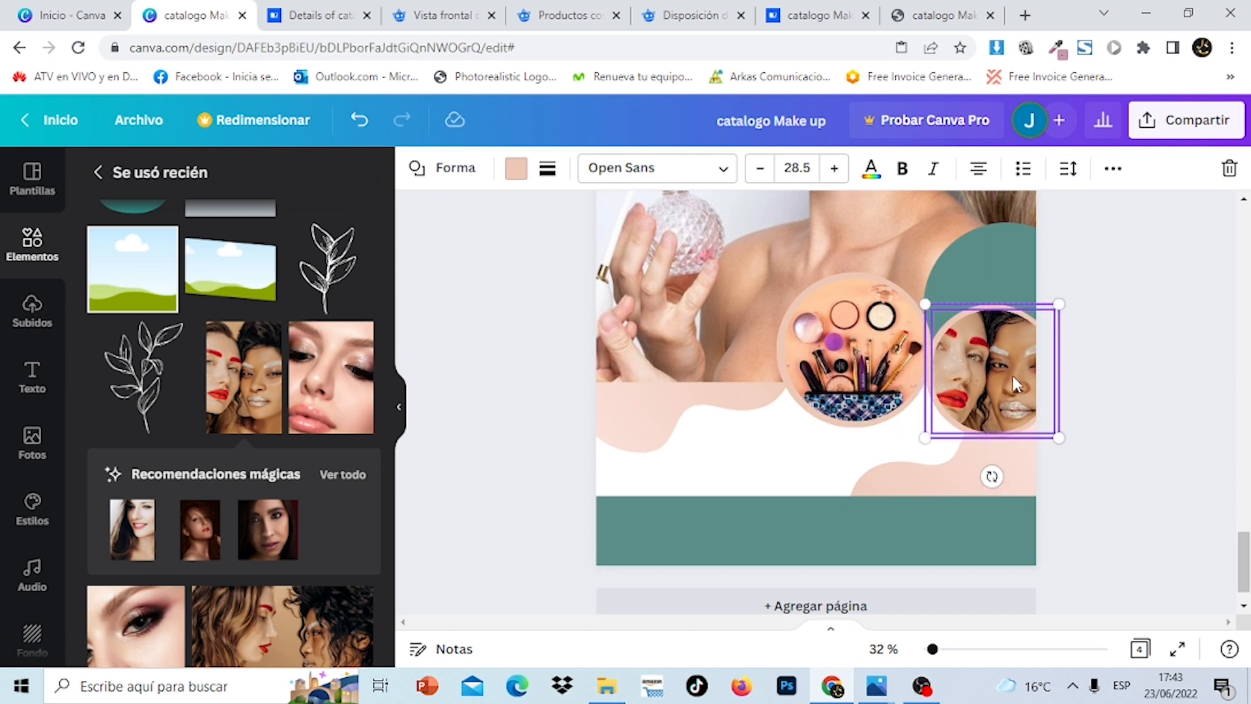
pyautogui.click(1184, 409)
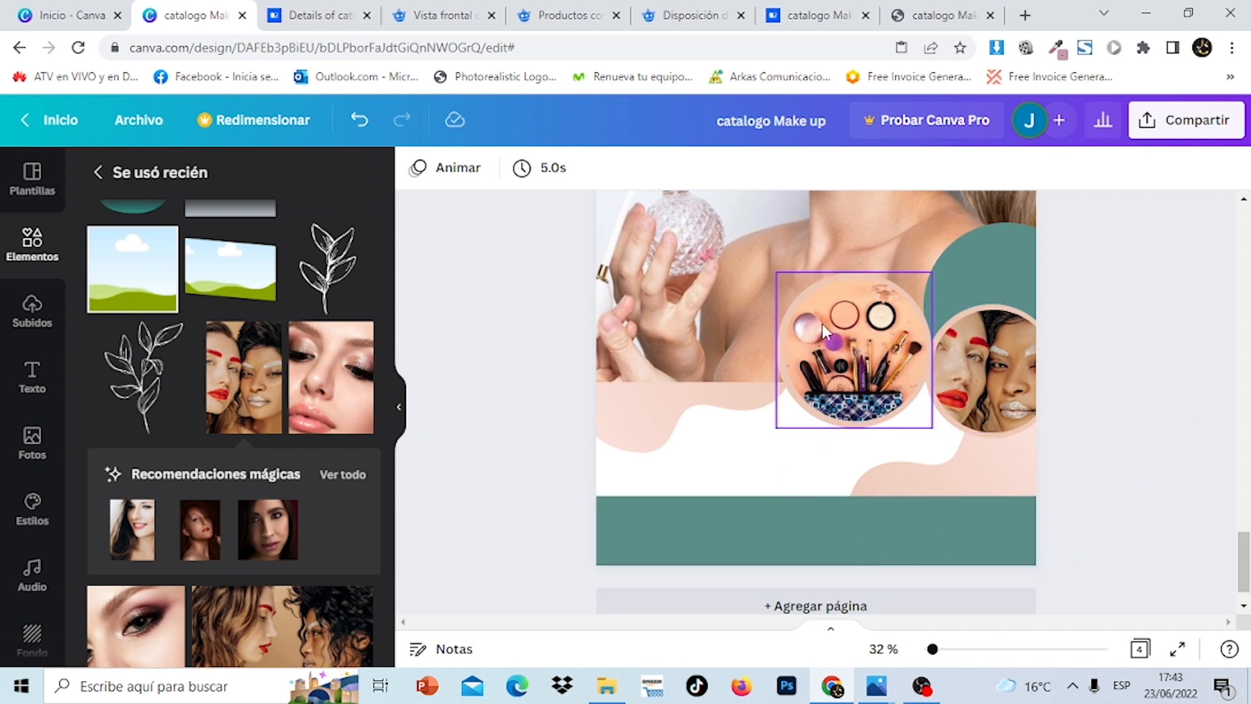
pyautogui.moveTo(1248, 571)
pyautogui.mouseDown()
pyautogui.moveTo(1246, 277)
pyautogui.moveTo(1247, 573)
pyautogui.mouseUp()
pyautogui.moveTo(1024, 463); pyautogui.dragTo(1025, 460)
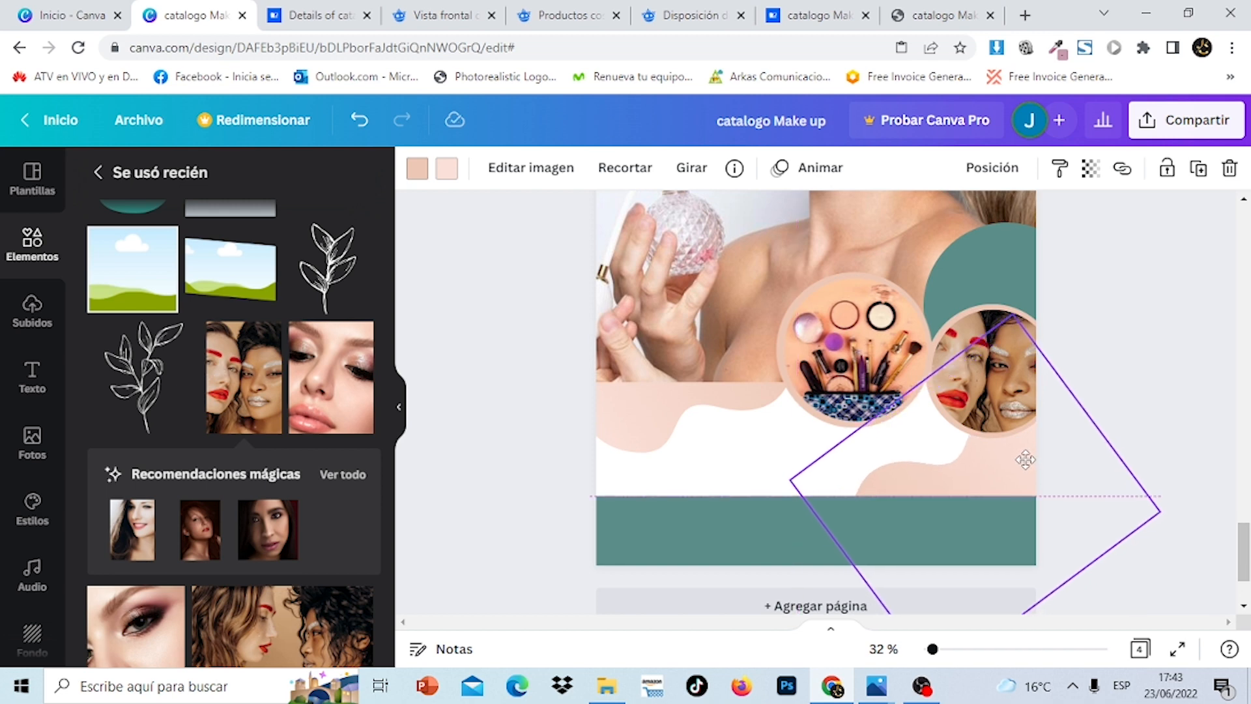
pyautogui.click(1203, 331)
pyautogui.scroll(20, 814, 402)
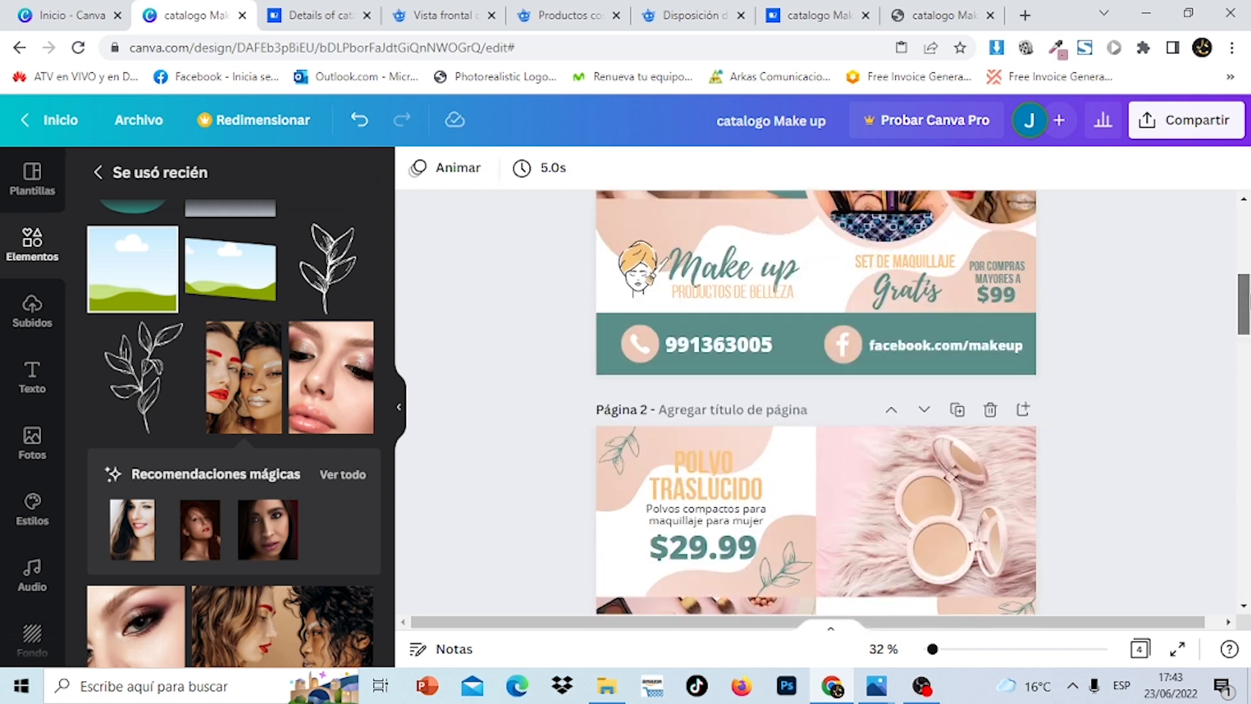
pyautogui.scroll(-5, 814, 403)
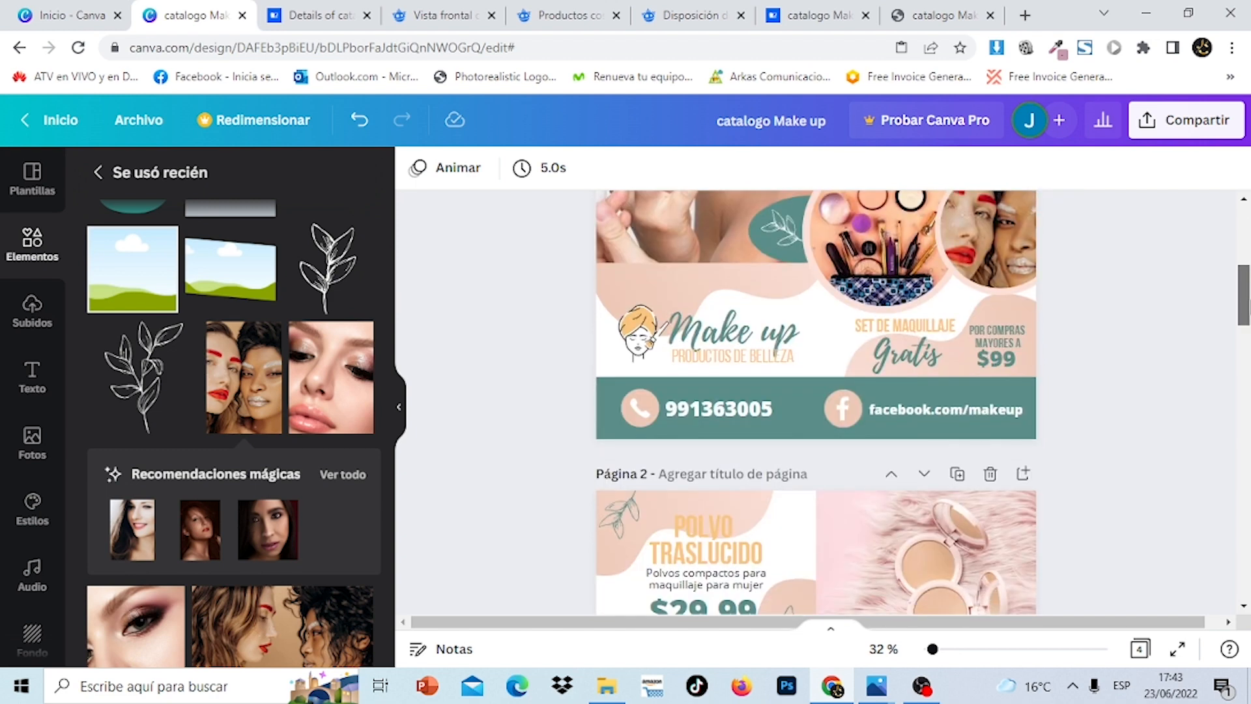
pyautogui.scroll(-15, 815, 402)
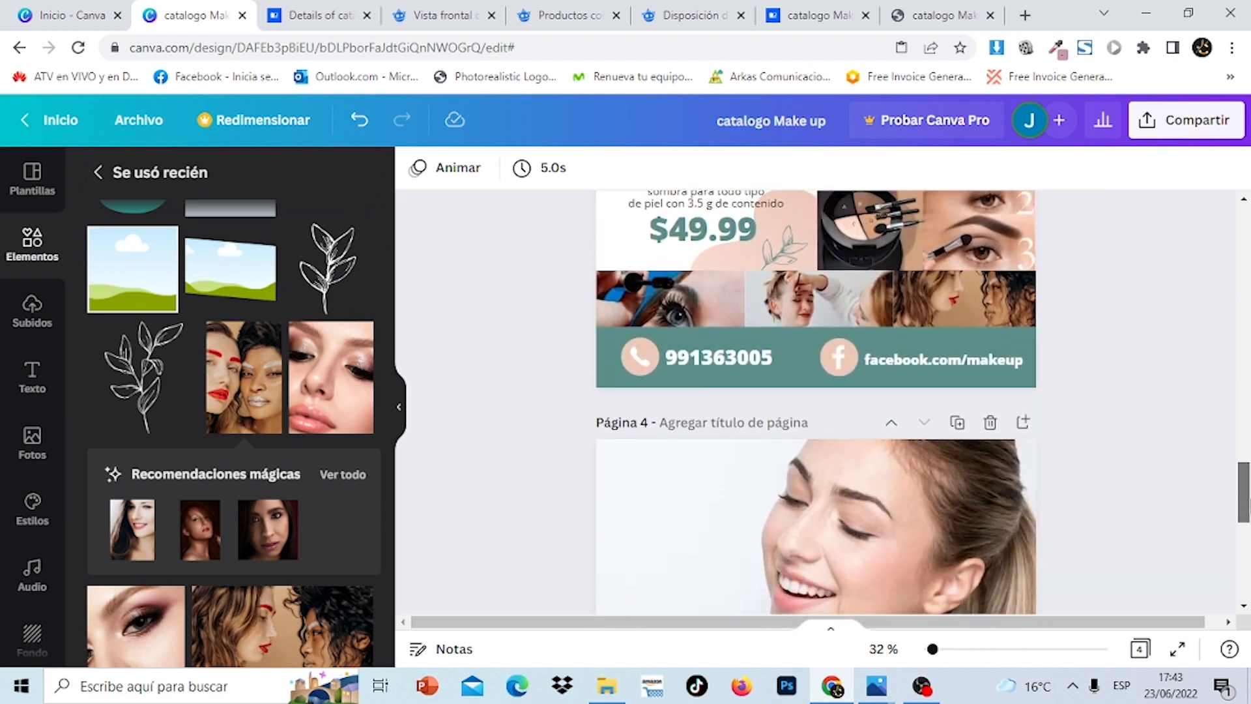
pyautogui.scroll(-2, 815, 402)
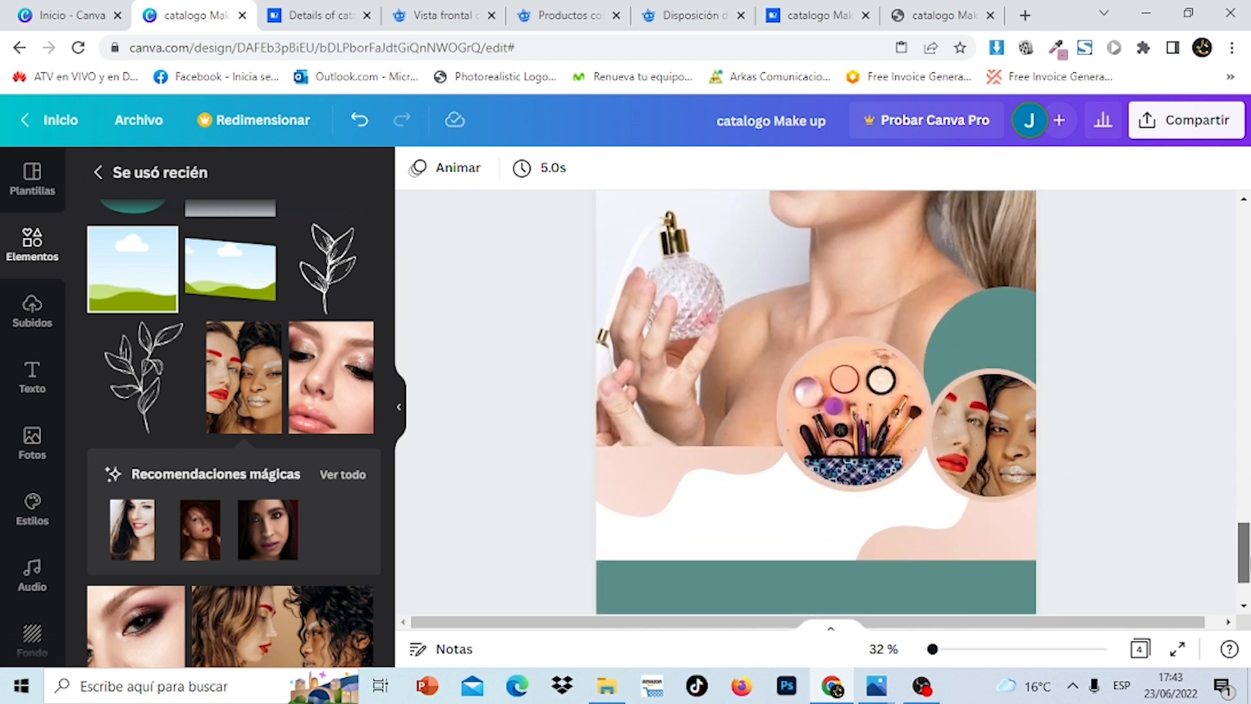
# Nudge the makeup-products circle right and up and the teal shape left and down
pyautogui.click(888, 380)
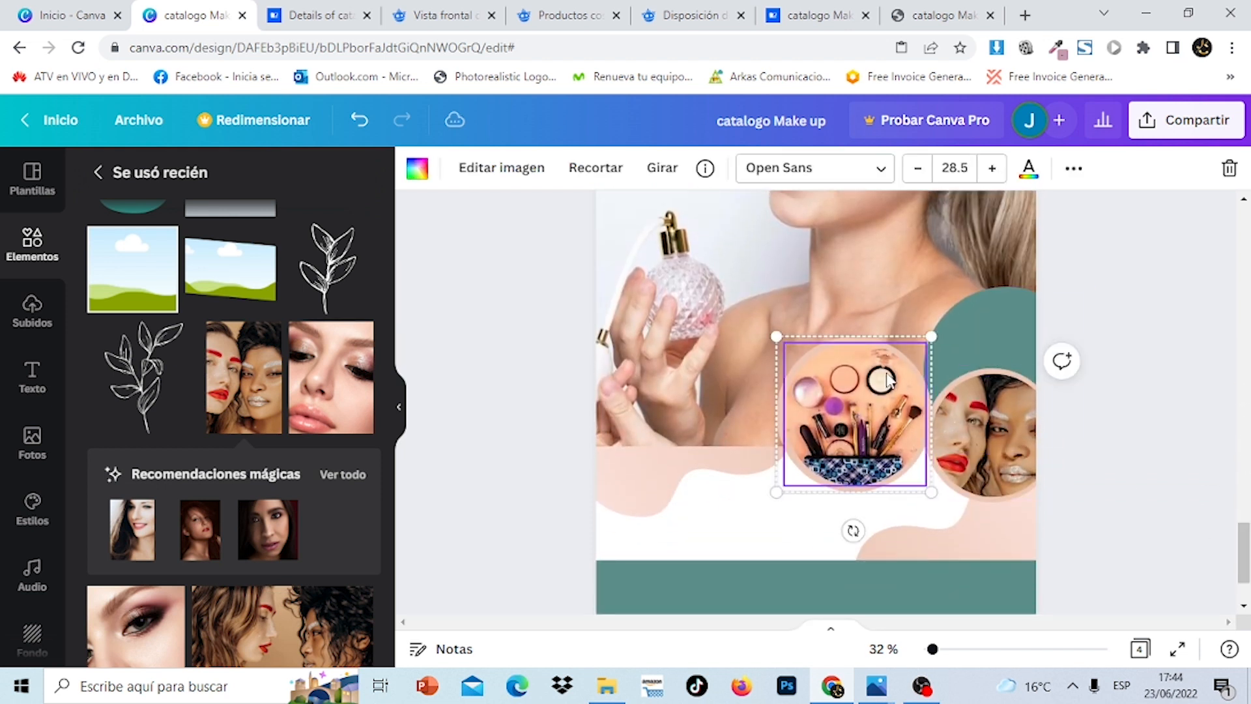
pyautogui.moveTo(887, 379); pyautogui.dragTo(895, 377)
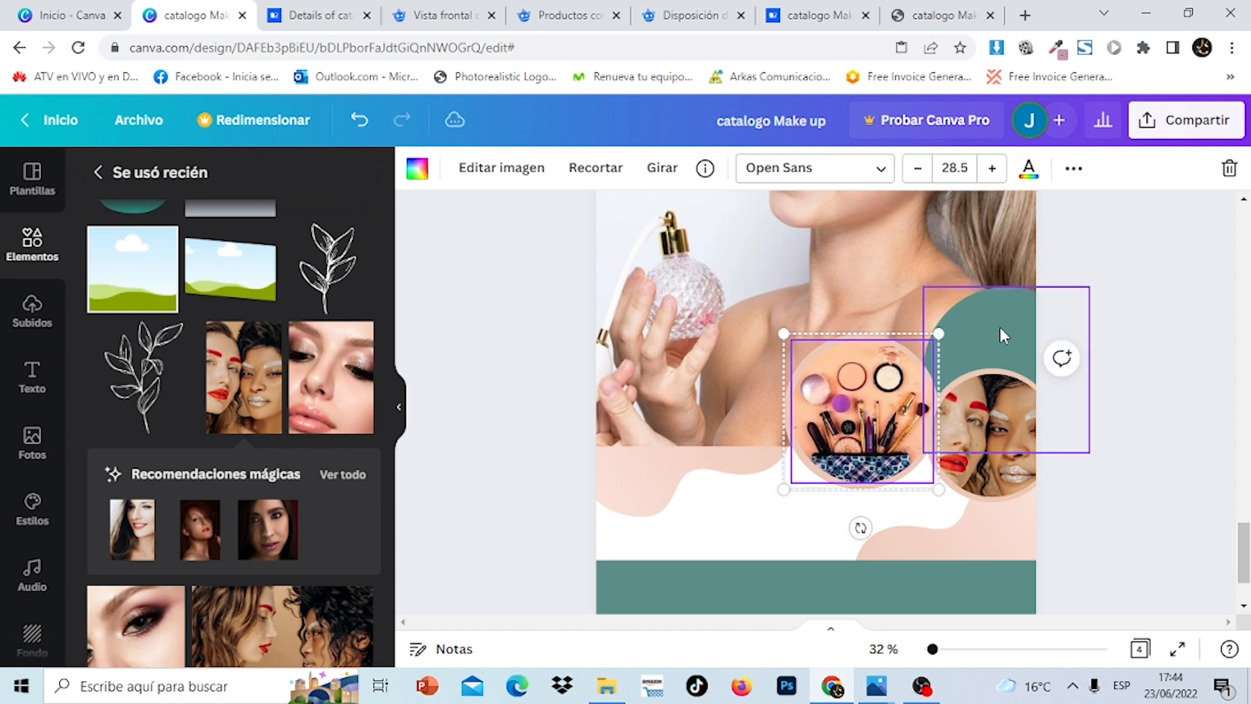
pyautogui.moveTo(1006, 333)
pyautogui.mouseDown()
pyautogui.moveTo(989, 330)
pyautogui.moveTo(990, 346)
pyautogui.mouseUp()
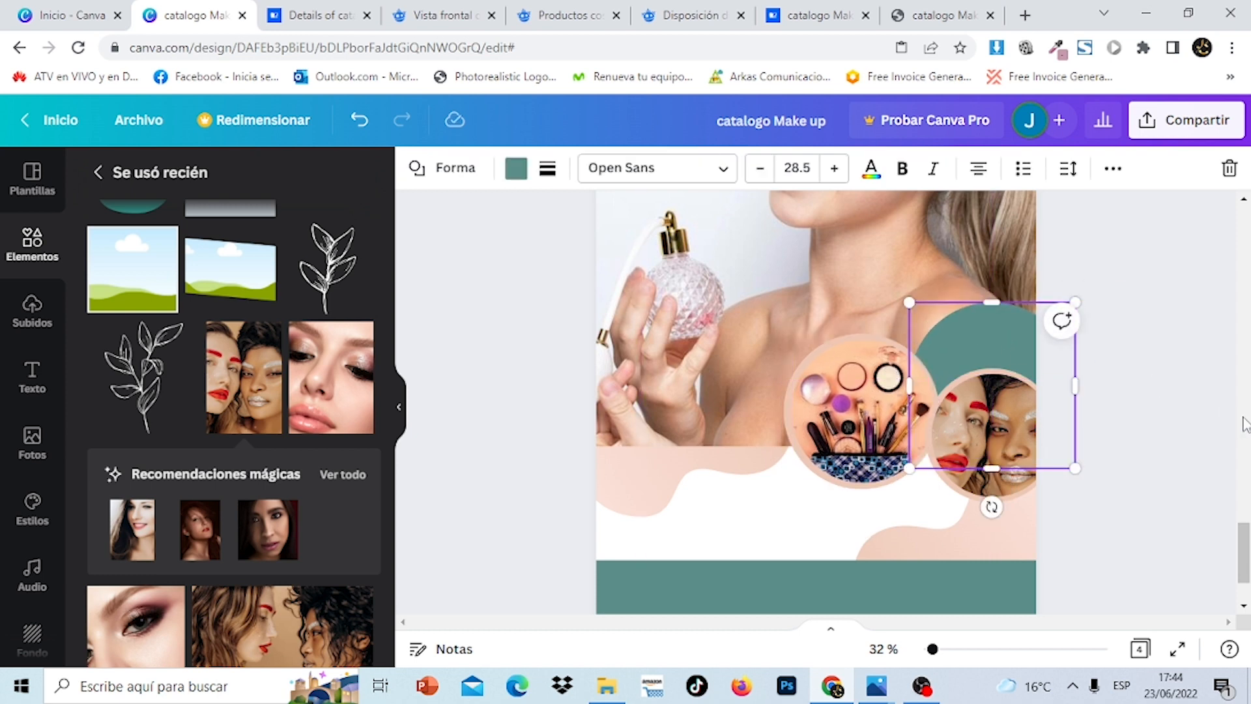
# Show all recently used elements in the Elementos library
pyautogui.scroll(5, 1245, 424)
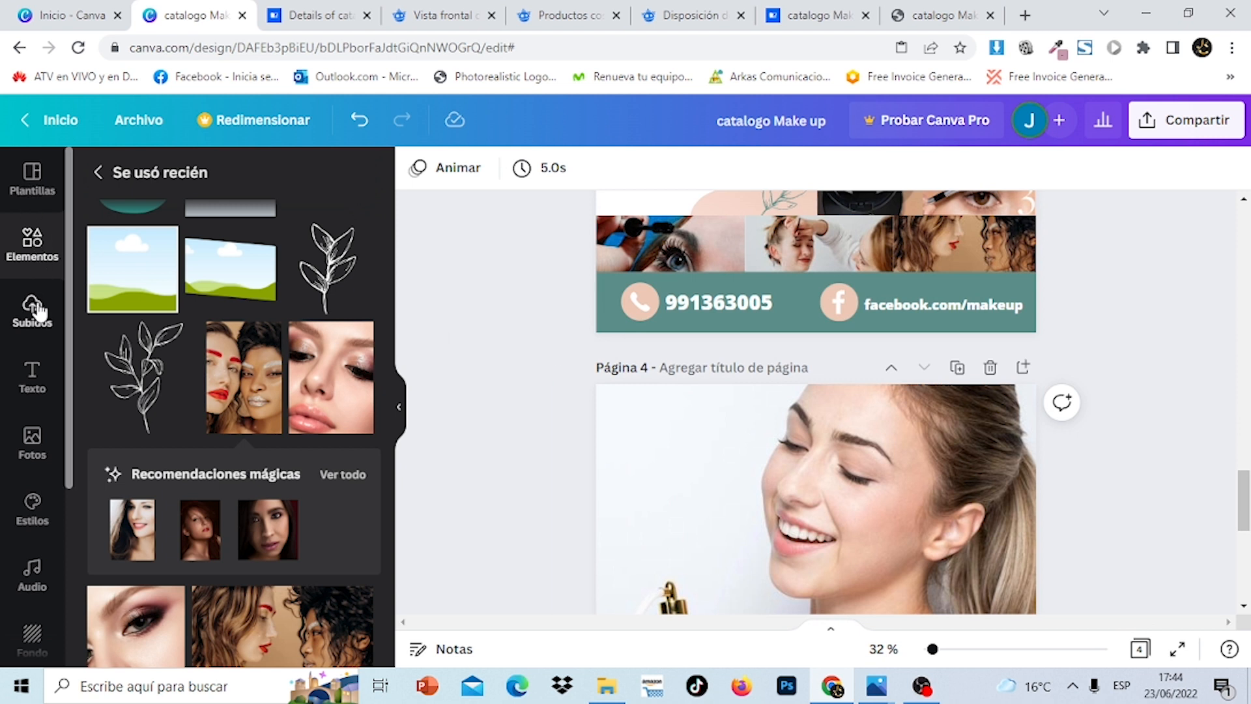
pyautogui.click(30, 251)
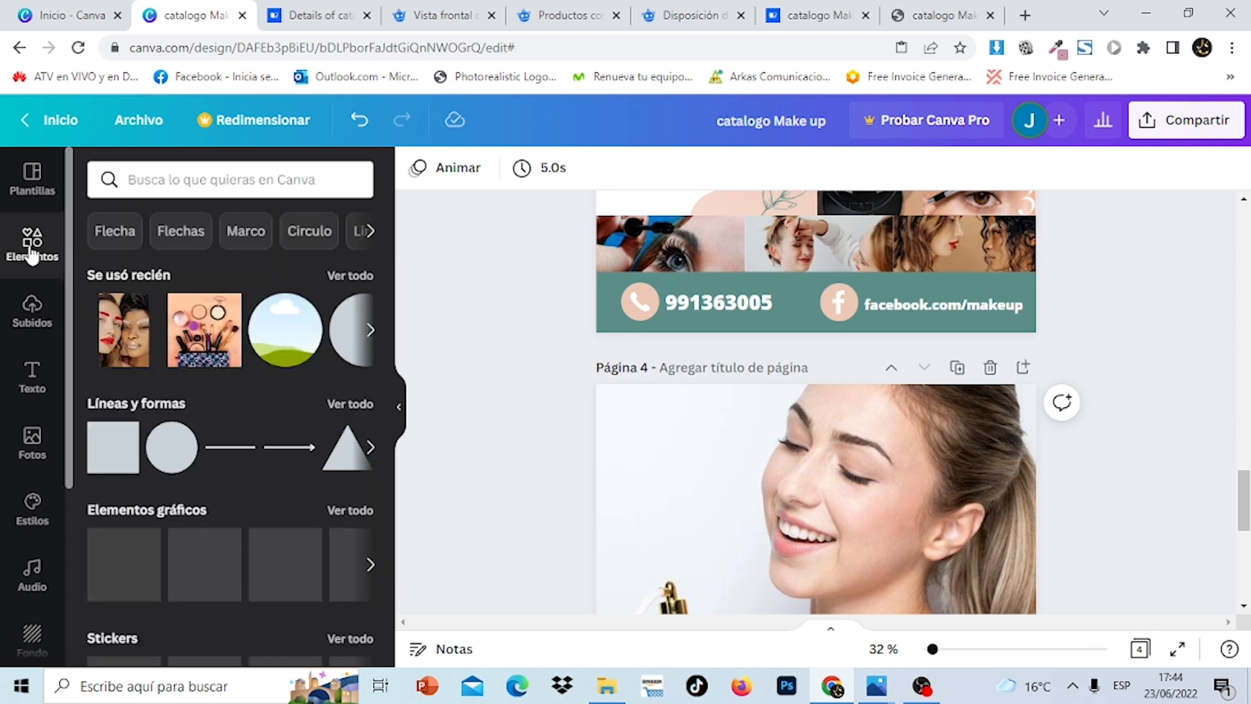
pyautogui.click(338, 277)
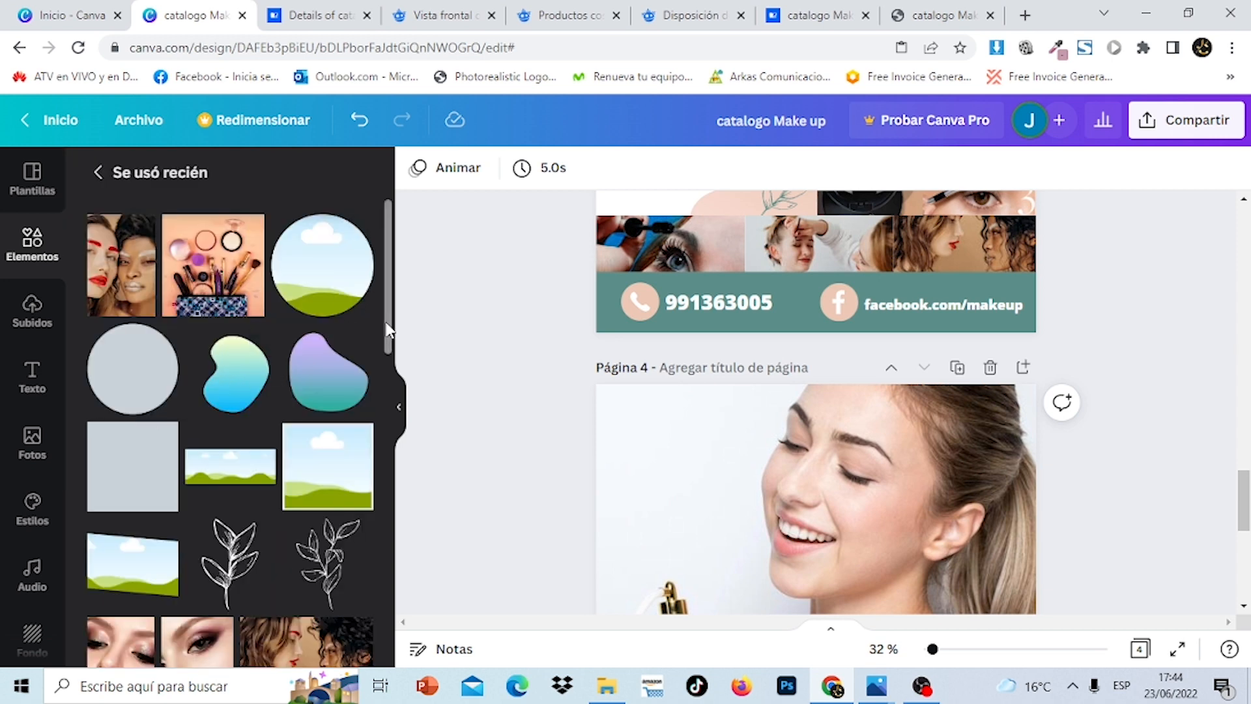
pyautogui.moveTo(389, 329); pyautogui.dragTo(398, 598)
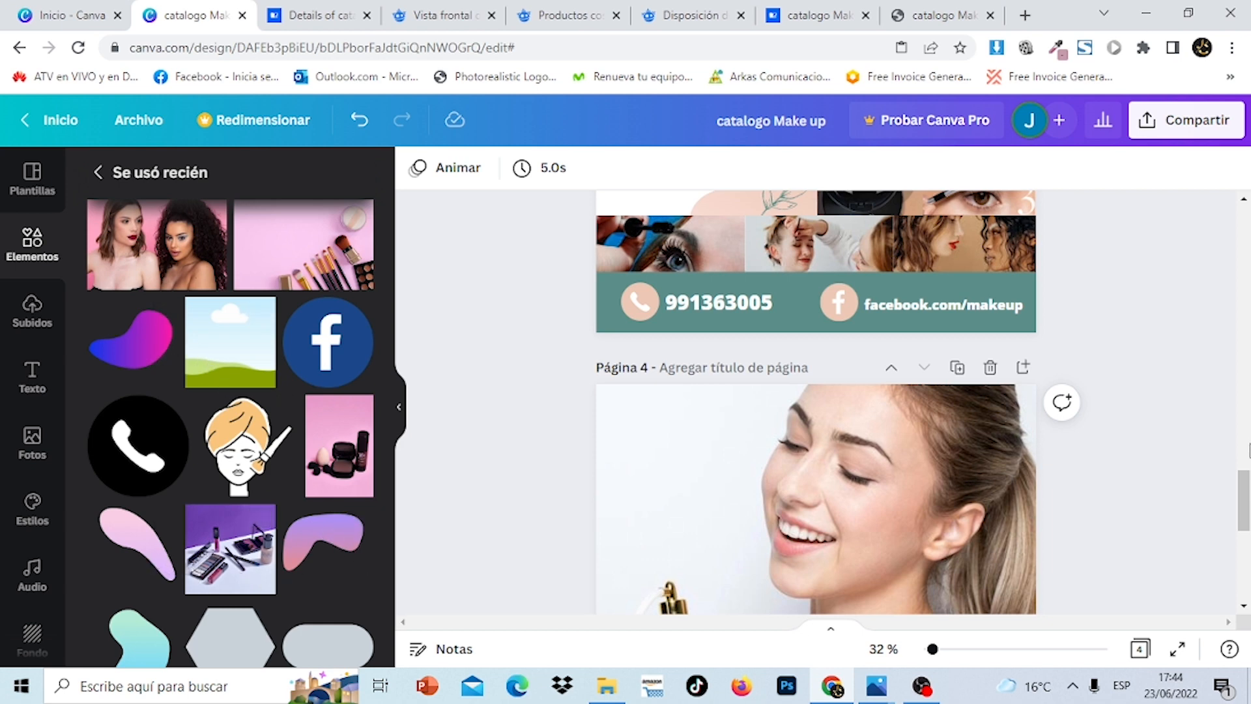
pyautogui.scroll(10, 1248, 450)
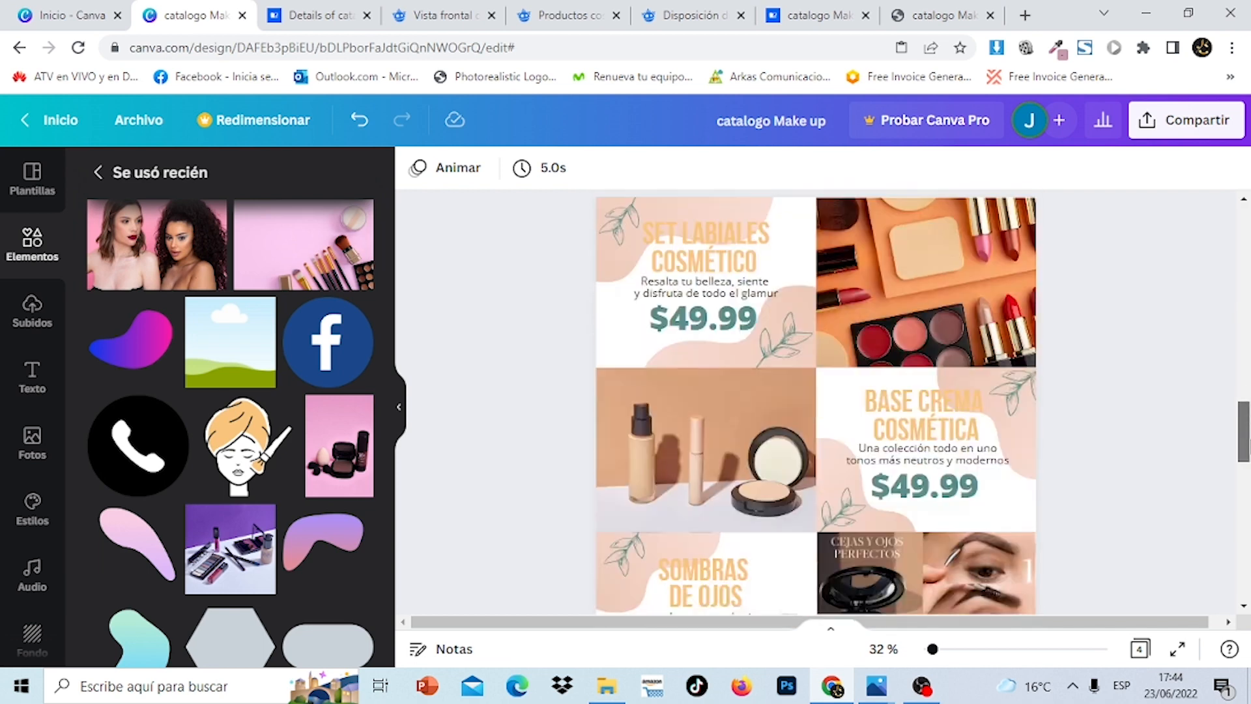
pyautogui.scroll(-5, 1243, 430)
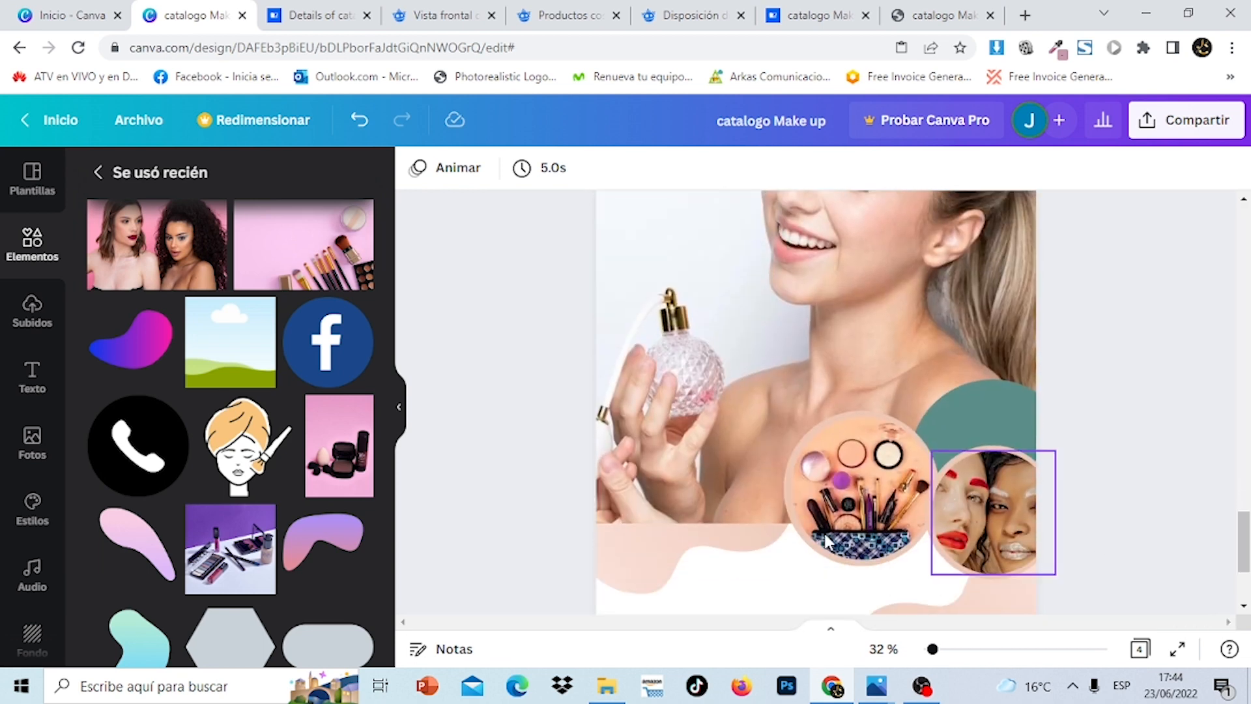
# Add the pink blob shape and set both its gradient colours to teal
pyautogui.click(142, 562)
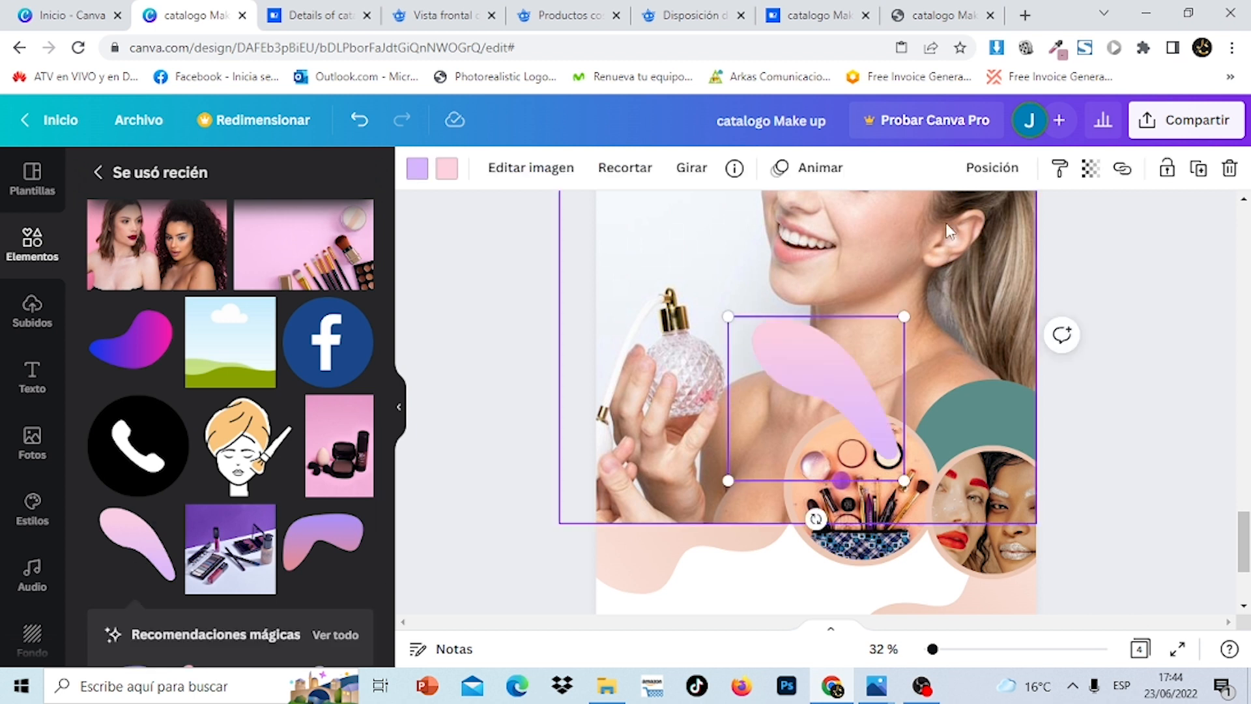
pyautogui.click(417, 169)
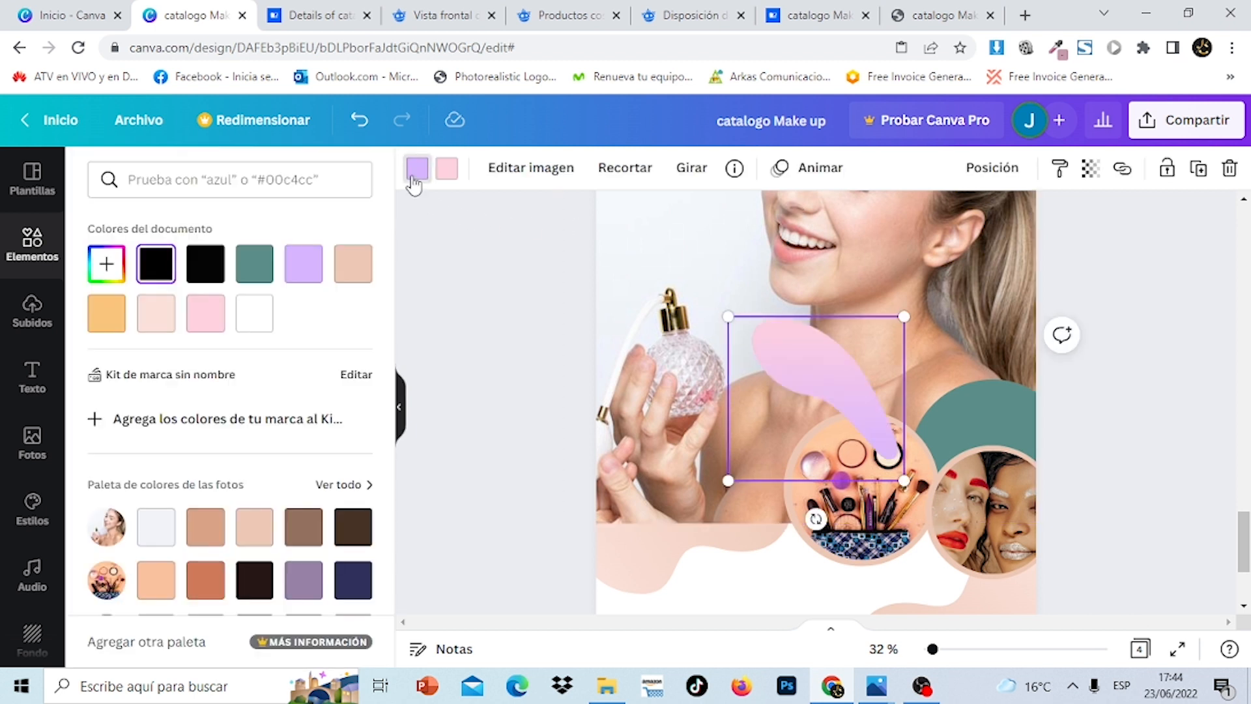
pyautogui.click(255, 273)
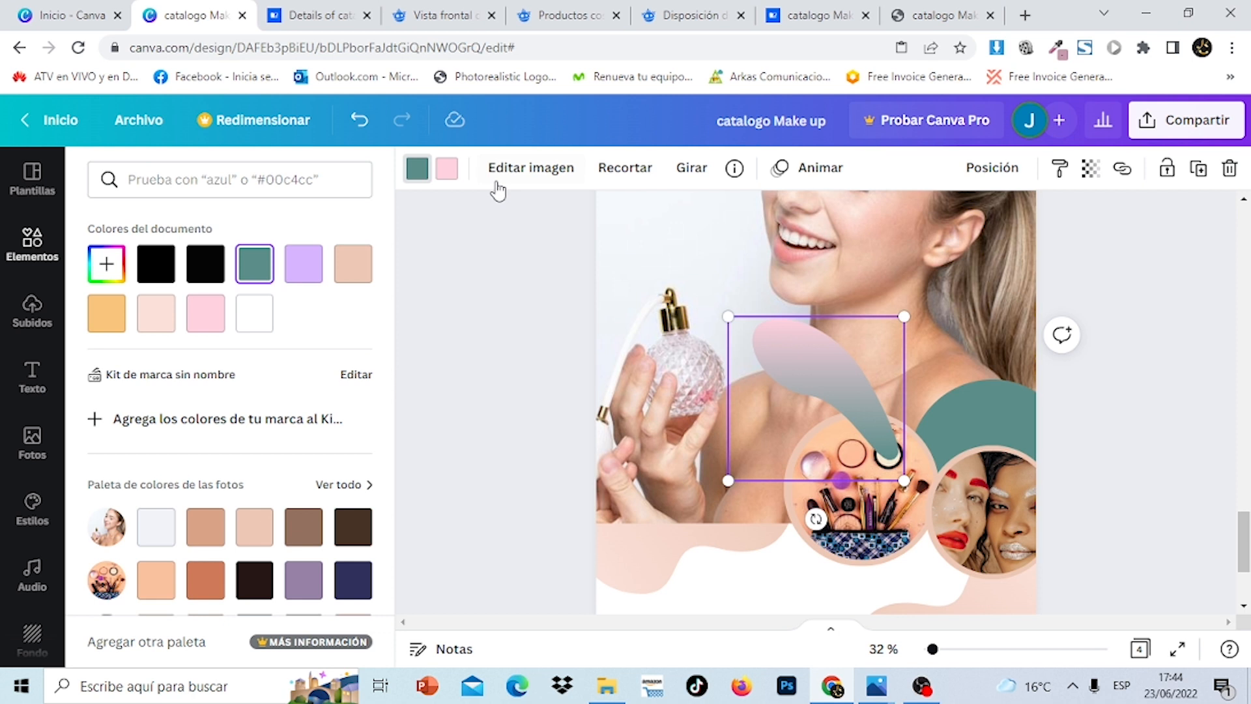
pyautogui.click(447, 171)
pyautogui.click(259, 267)
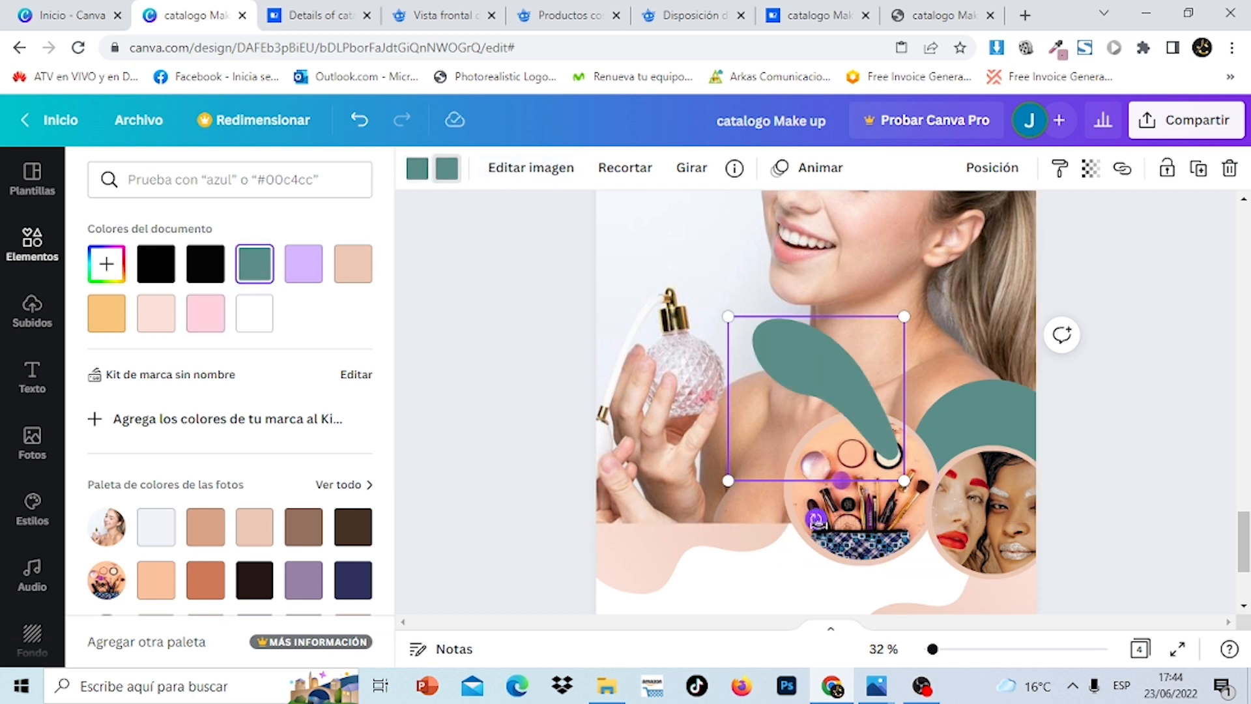
# Rotate the teal blob to 130°, move it onto the makeup circle, and send it behind
pyautogui.moveTo(816, 521); pyautogui.dragTo(619, 242)
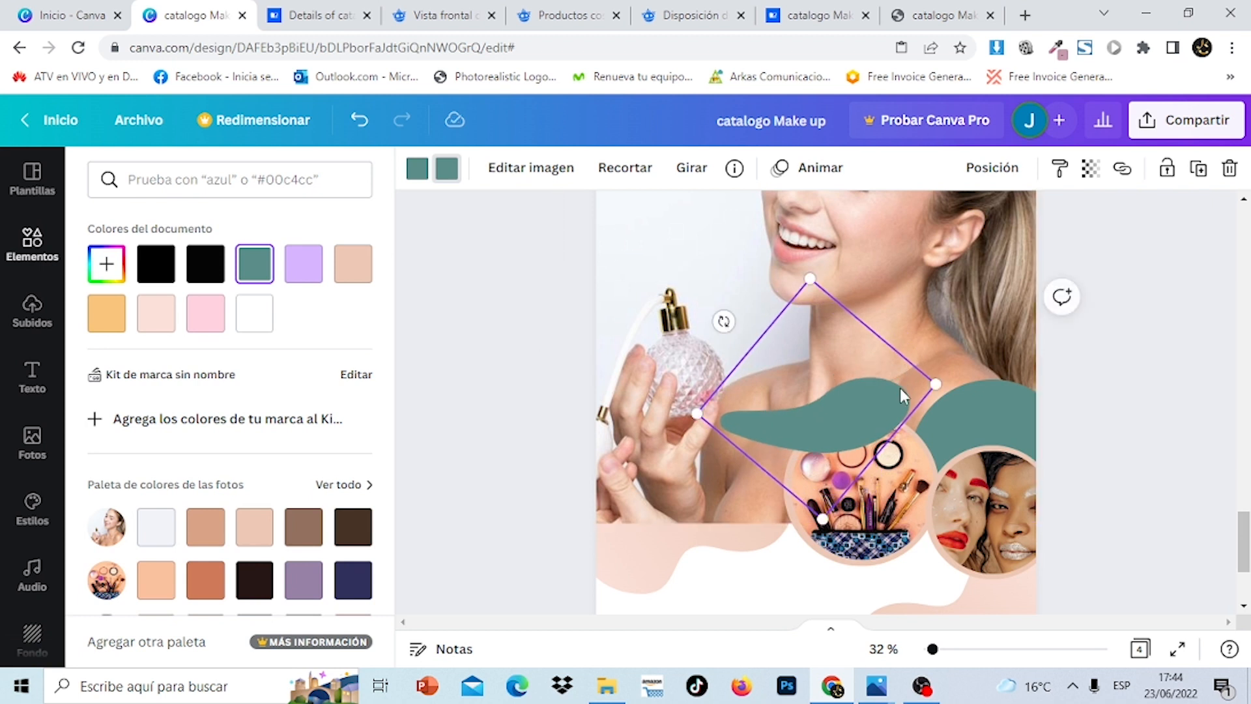
pyautogui.moveTo(862, 404); pyautogui.dragTo(865, 480)
pyautogui.click(991, 168)
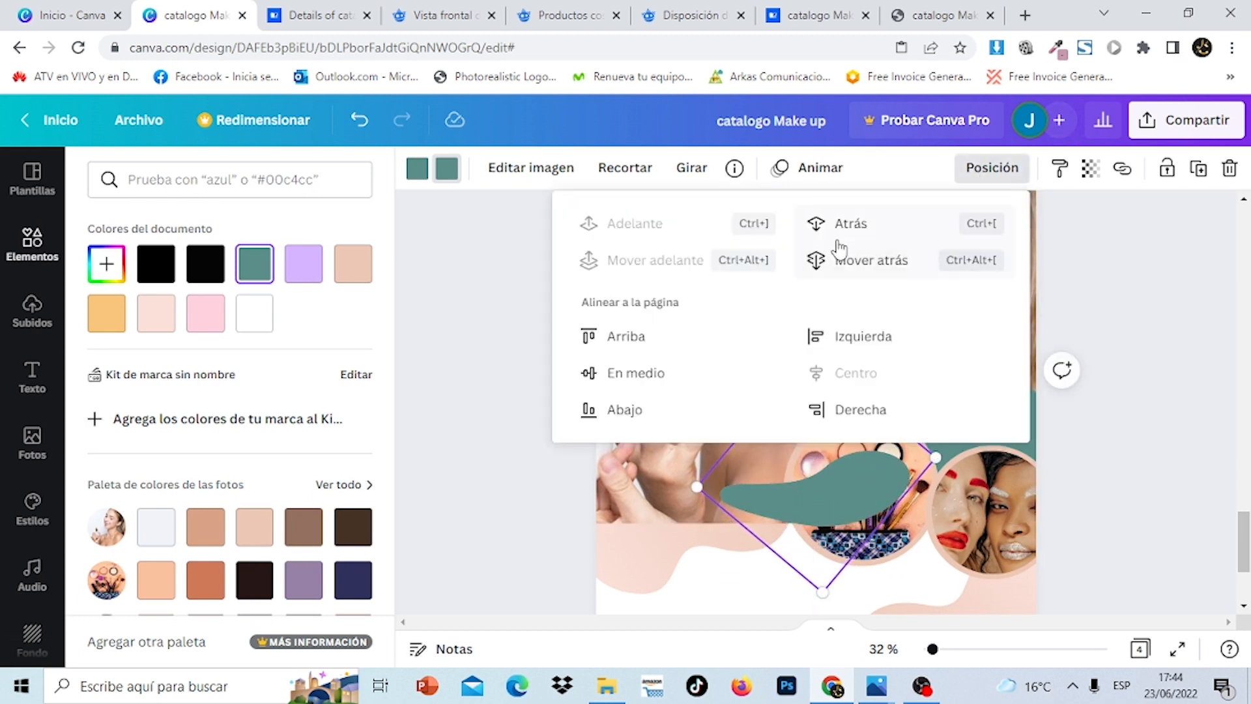
pyautogui.click(874, 231)
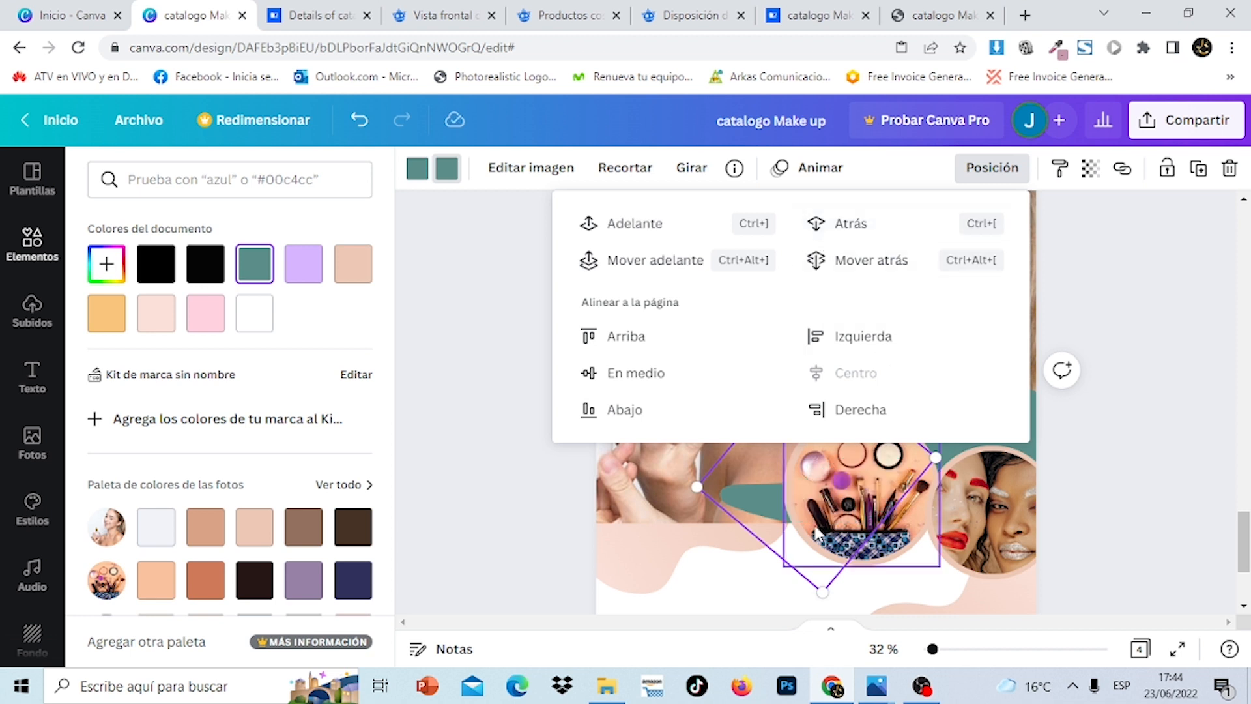
pyautogui.click(756, 503)
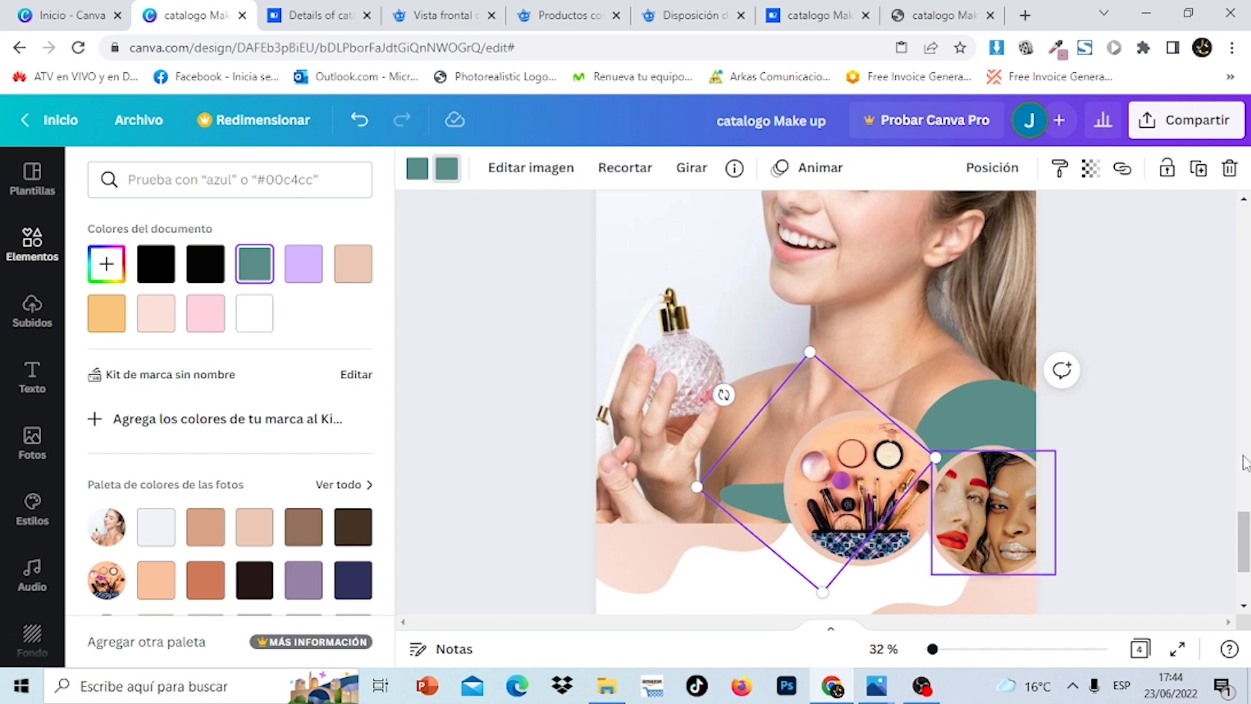
pyautogui.moveTo(1243, 528)
pyautogui.mouseDown()
pyautogui.moveTo(1247, 241)
pyautogui.moveTo(1247, 515)
pyautogui.mouseUp()
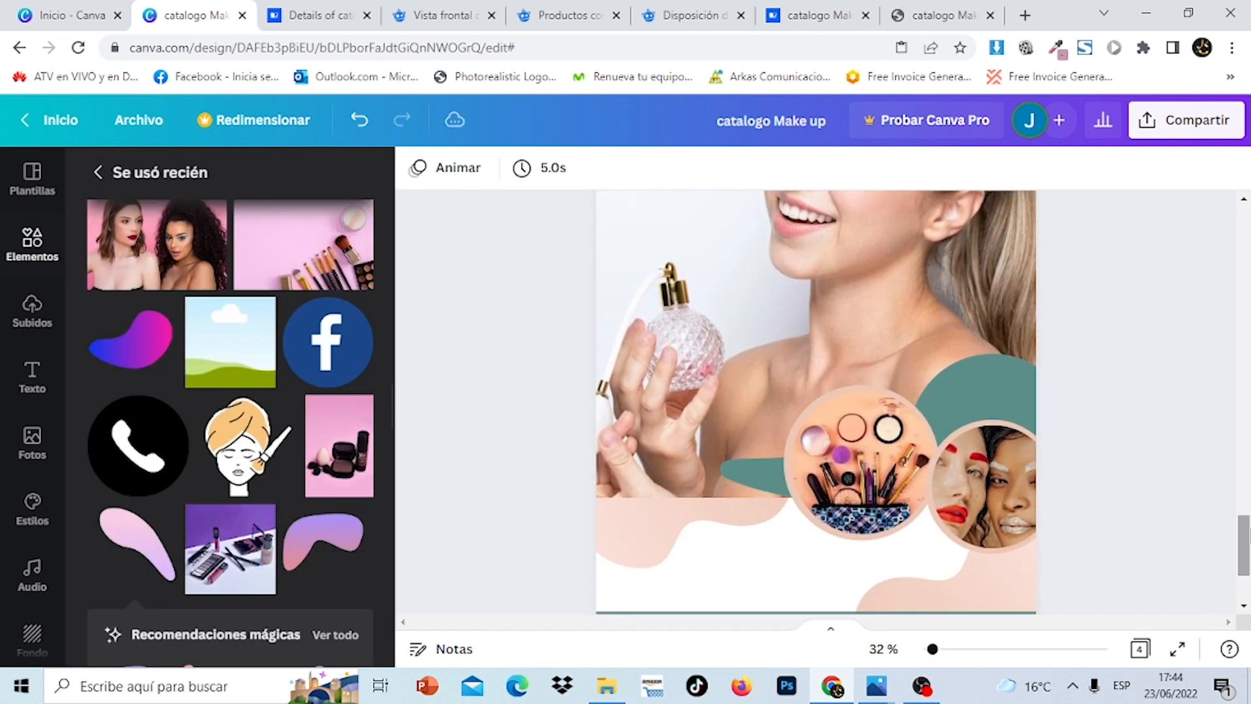
# Enlarge the diamond frame behind the circles and reposition it
pyautogui.click(754, 420)
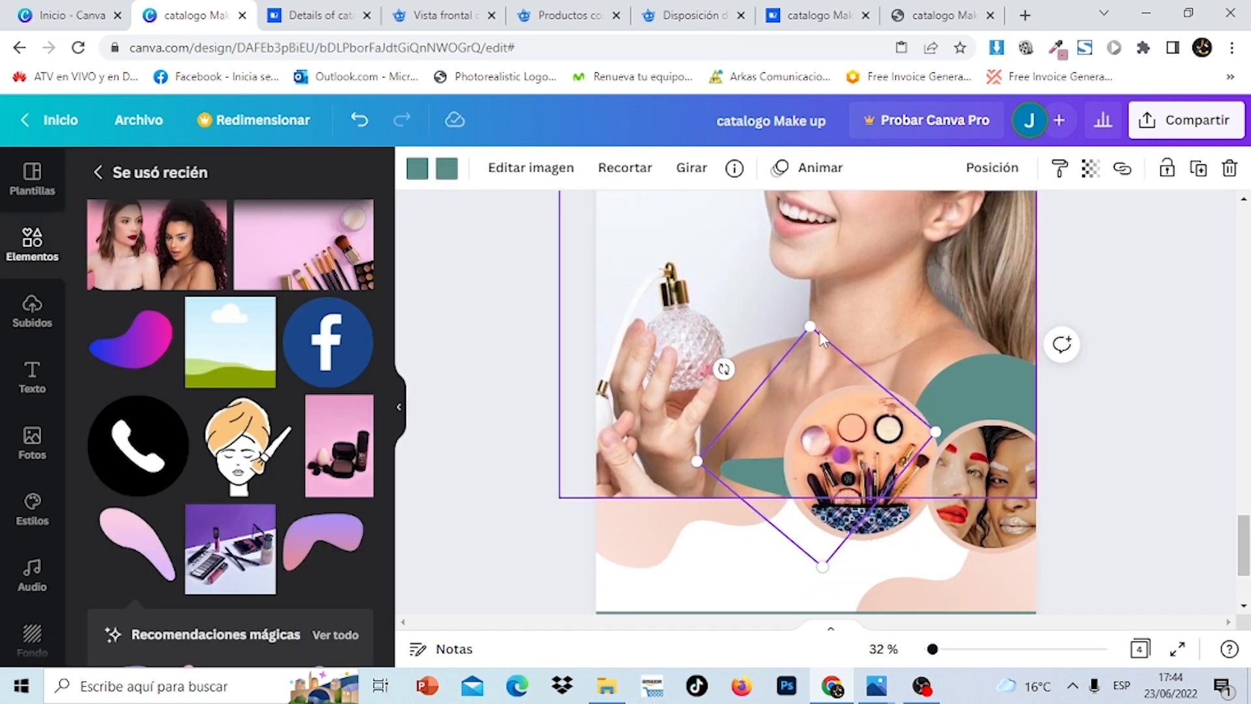
pyautogui.moveTo(811, 328); pyautogui.dragTo(964, 94)
pyautogui.moveTo(907, 353); pyautogui.dragTo(1021, 437)
pyautogui.click(1144, 455)
# Scroll back up to the Make up cover on page 1
pyautogui.scroll(-2, 1143, 455)
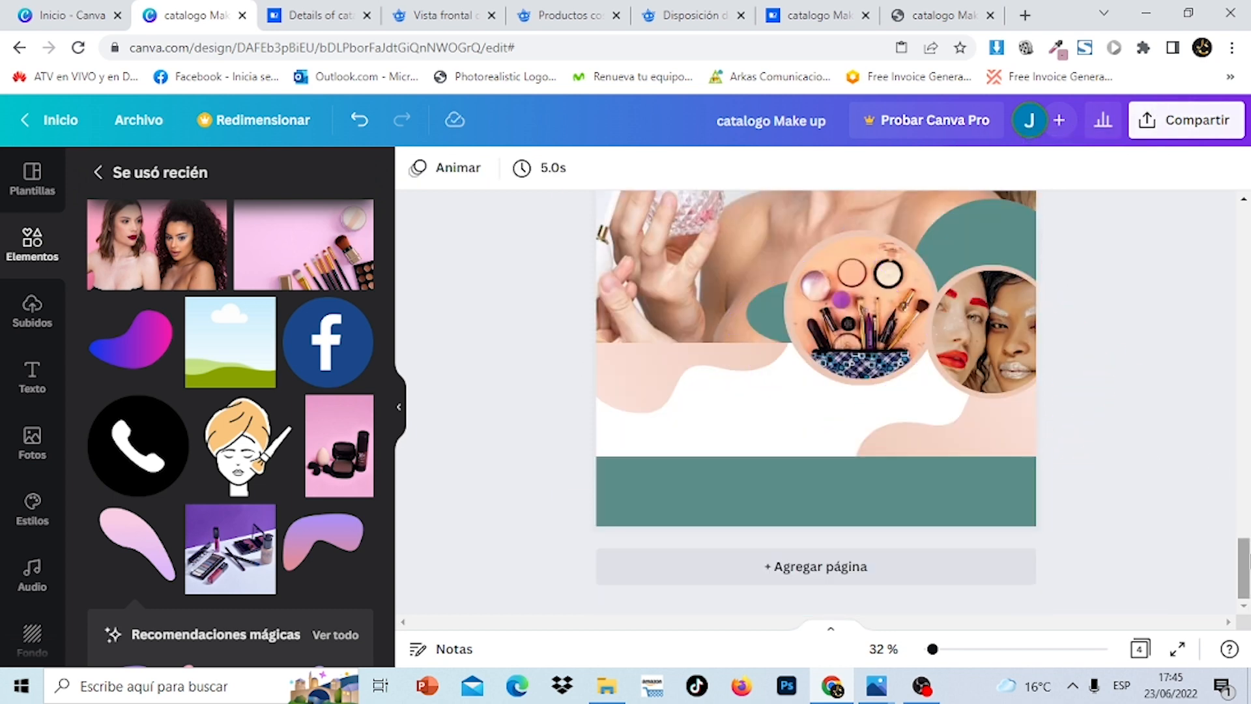
pyautogui.scroll(5, 816, 391)
pyautogui.moveTo(1246, 377); pyautogui.dragTo(1246, 264)
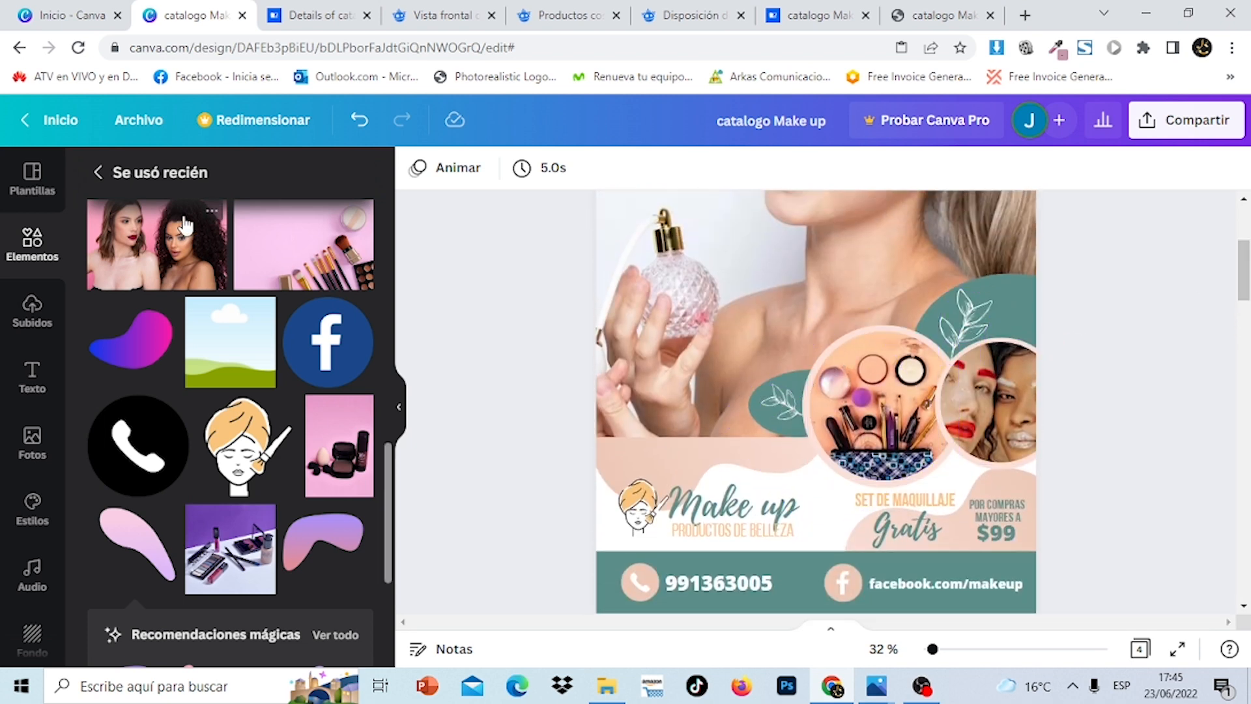
# Search the elements library for 'hojas' graphics
pyautogui.click(34, 245)
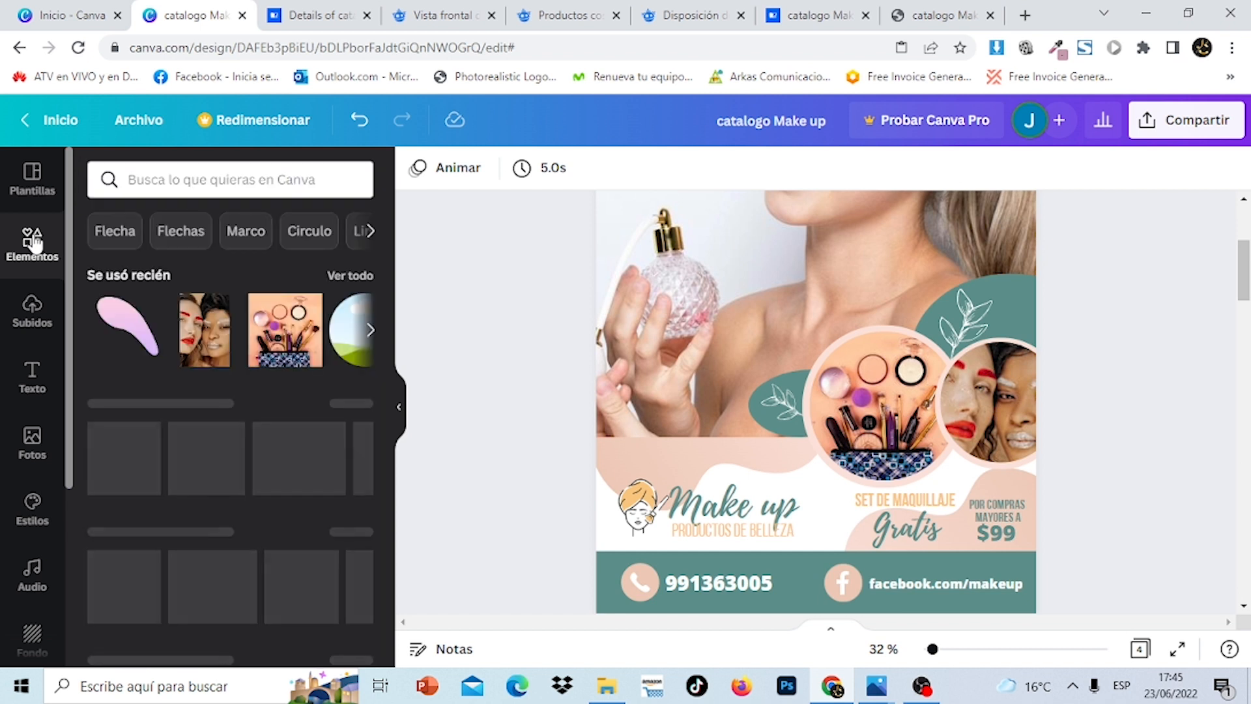
pyautogui.click(216, 179)
pyautogui.write('hojas')
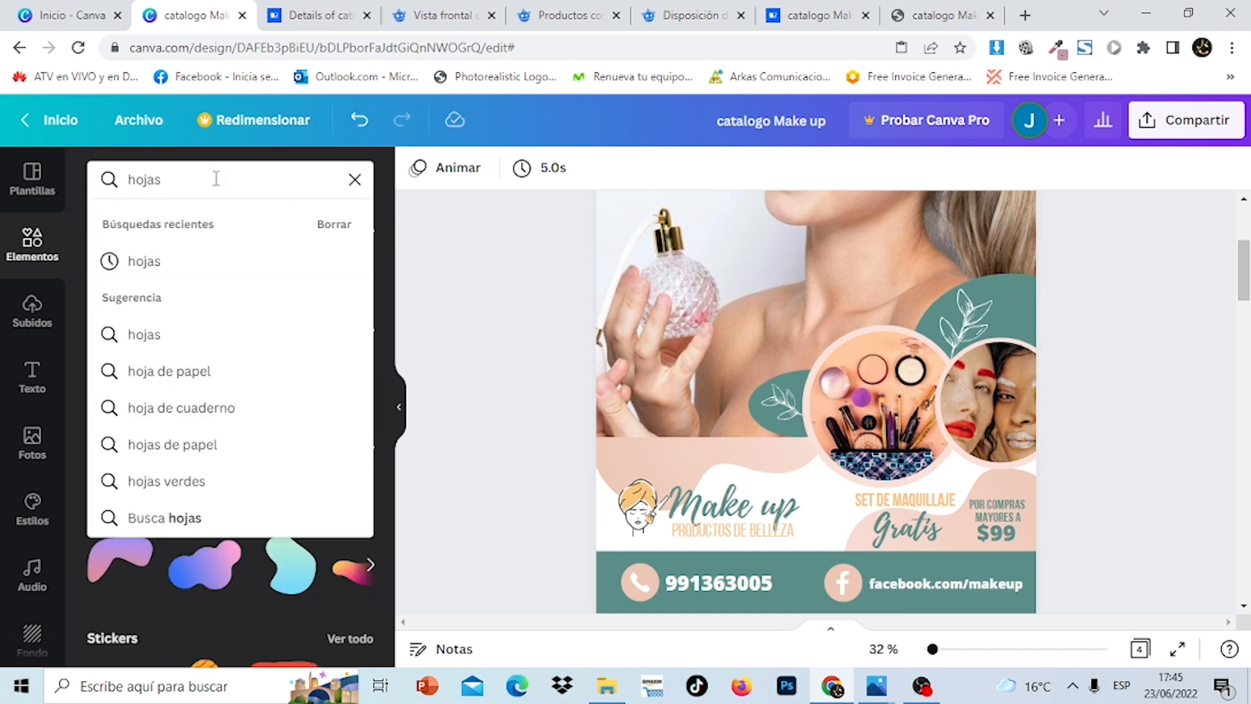
pyautogui.press('Return')
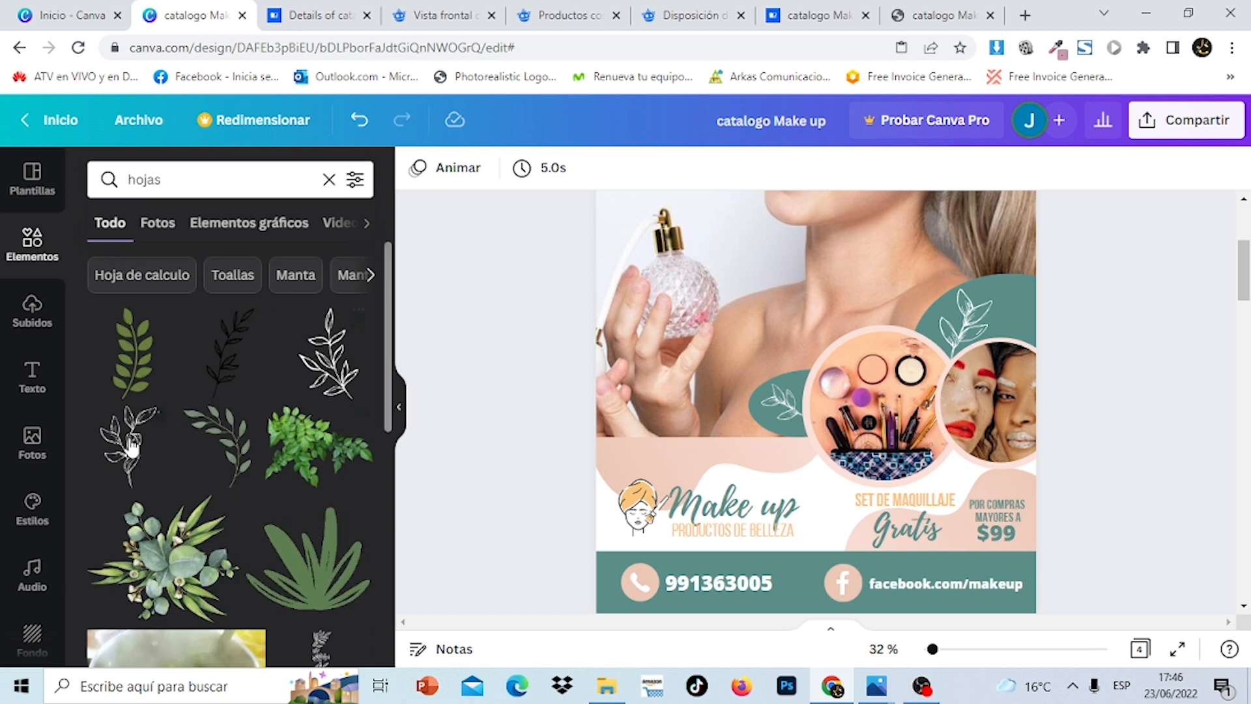
# Add a leaf outline graphic, view all recommended leaves, then delete it
pyautogui.click(130, 460)
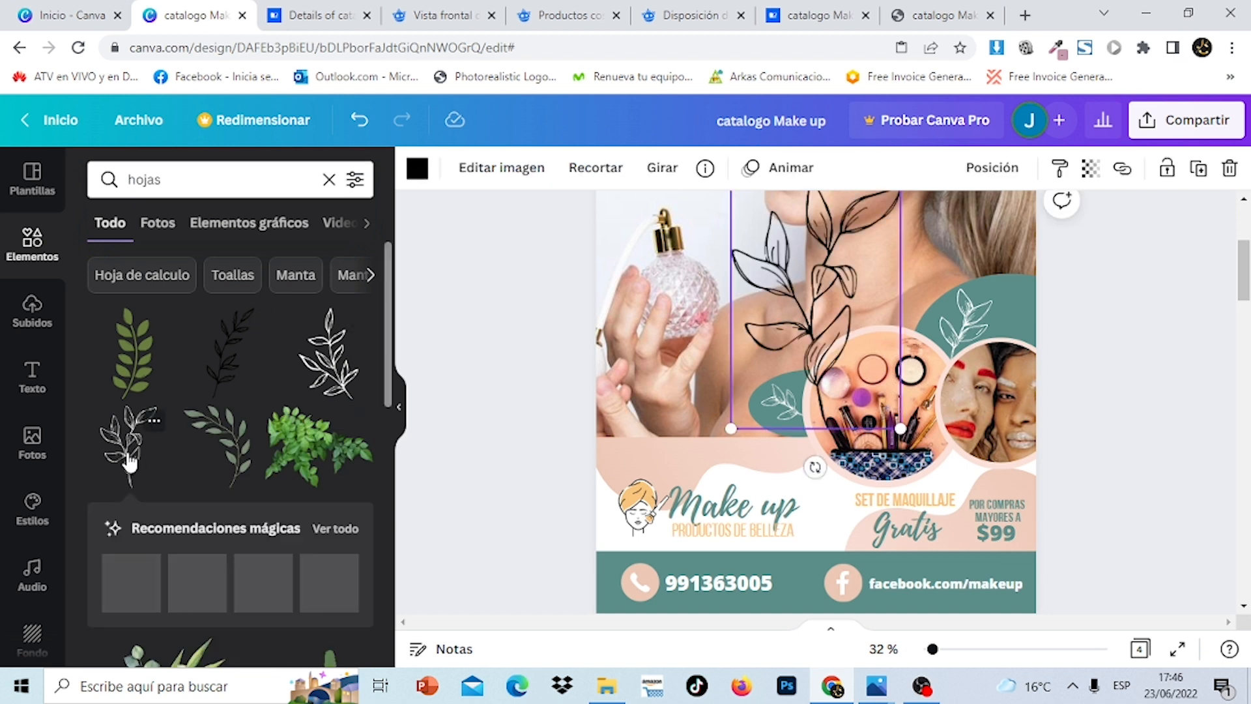
pyautogui.click(336, 529)
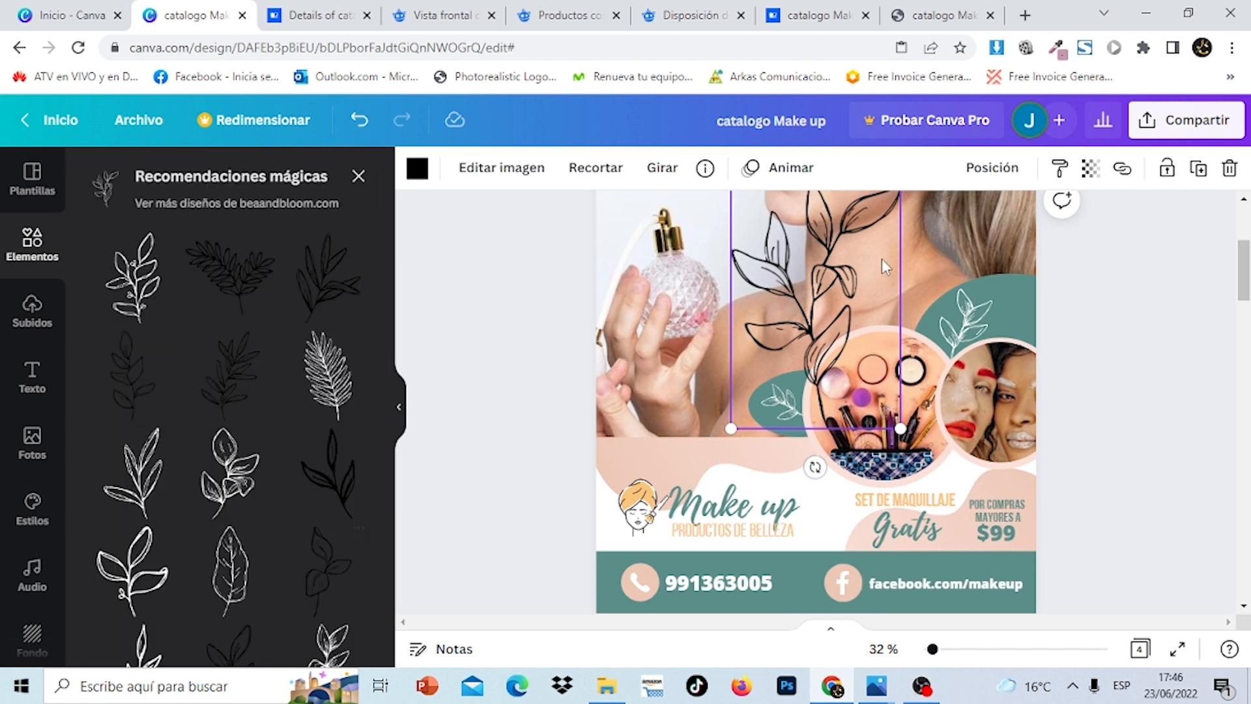
pyautogui.click(1230, 168)
pyautogui.moveTo(1247, 275); pyautogui.dragTo(1250, 644)
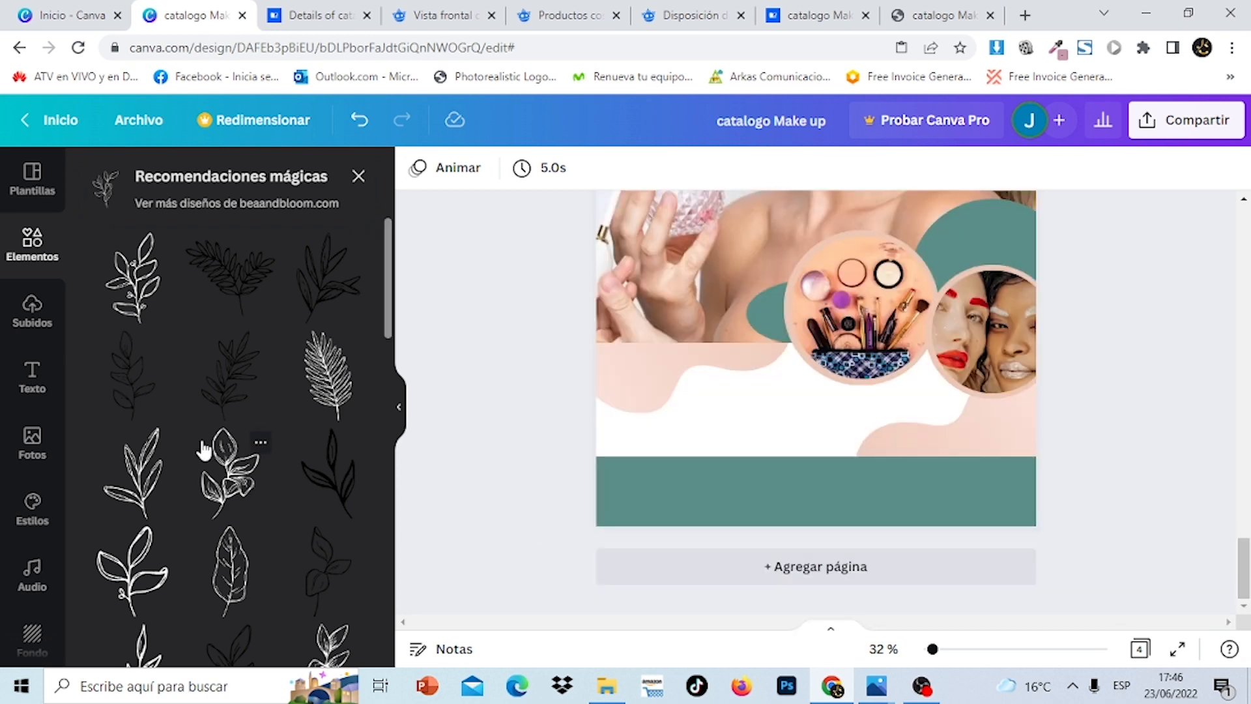
# Add a leaf line-art graphic to the last page, make it white, and move it onto the face circle
pyautogui.click(144, 485)
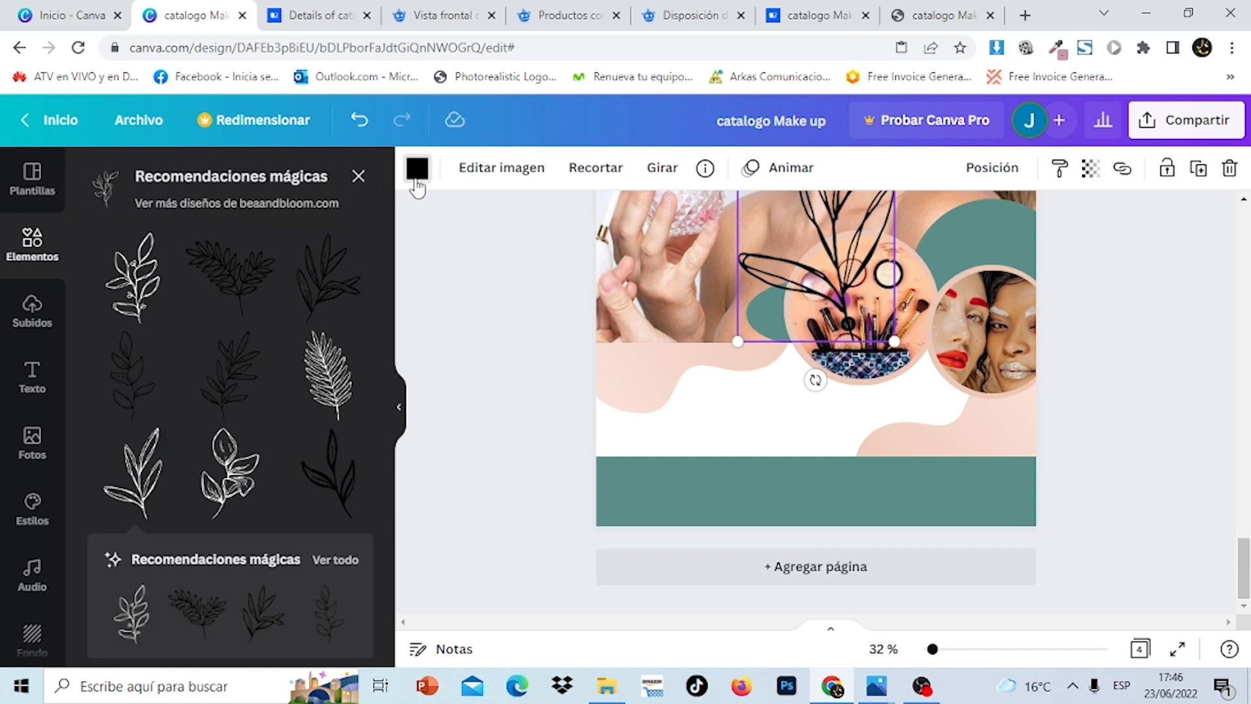
pyautogui.click(417, 173)
pyautogui.click(168, 321)
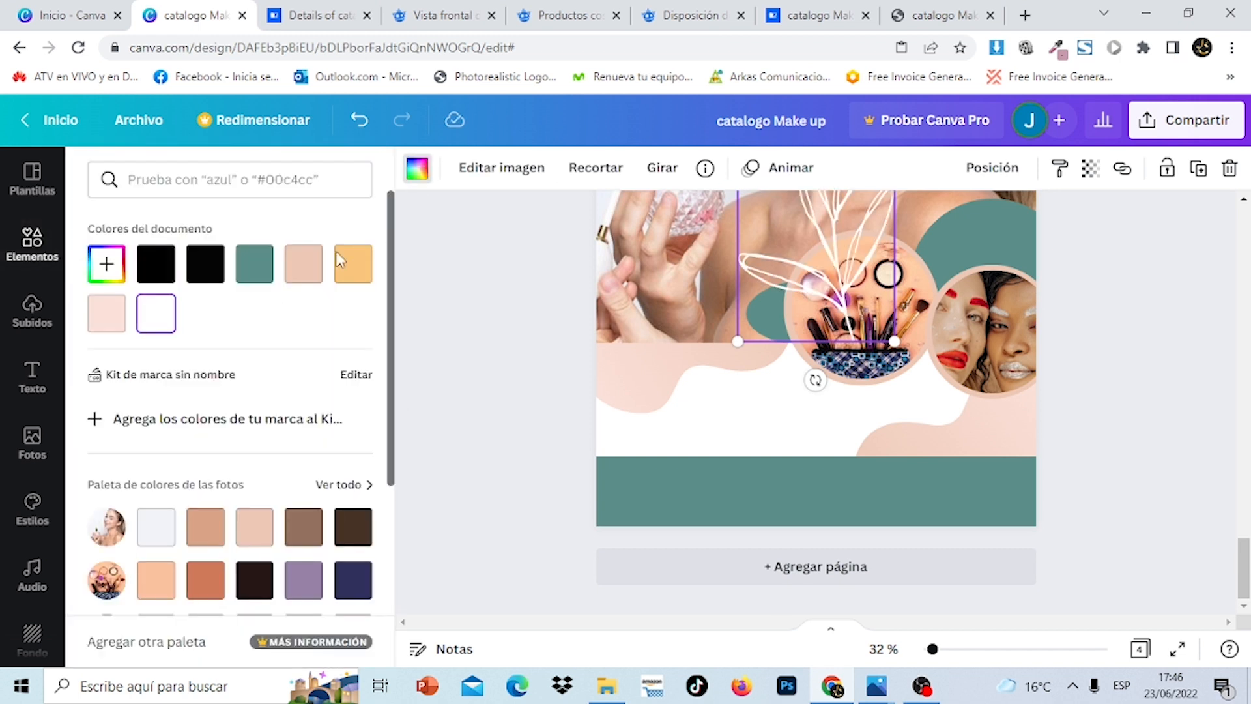
pyautogui.moveTo(836, 233); pyautogui.dragTo(996, 277)
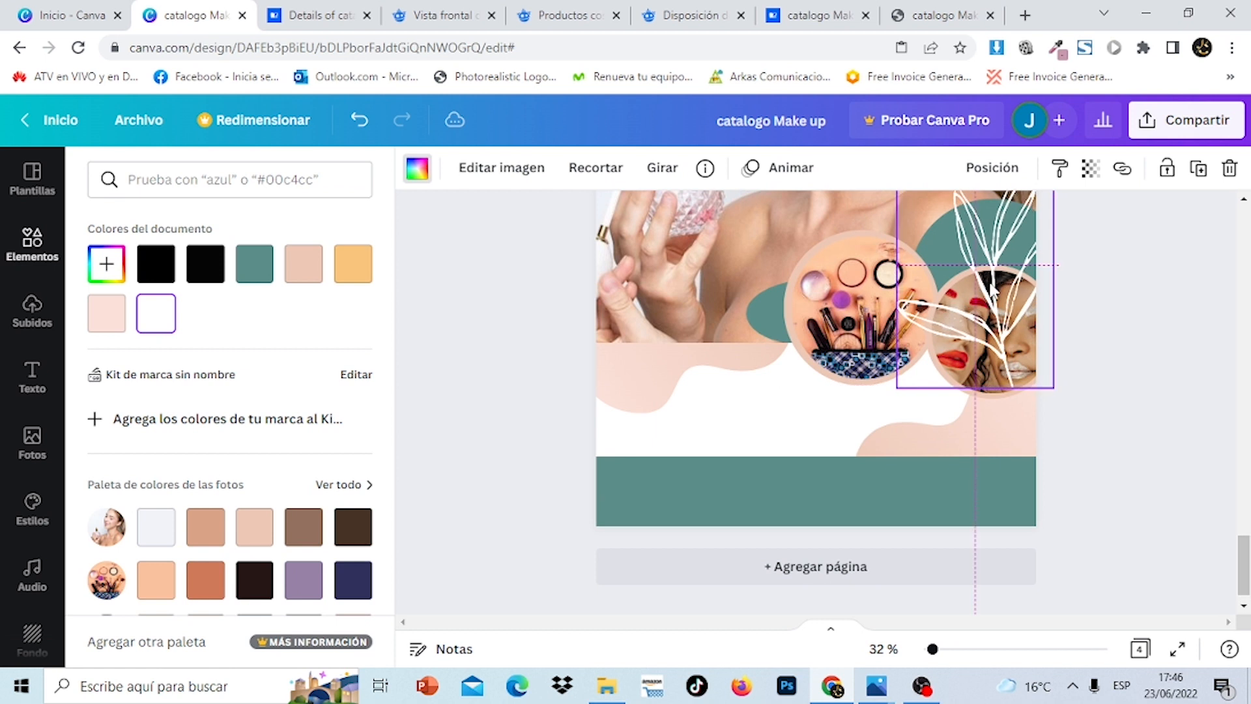
# Shrink, rotate to about -65° and reposition the white leaf, then delete it
pyautogui.moveTo(1051, 389); pyautogui.dragTo(992, 291)
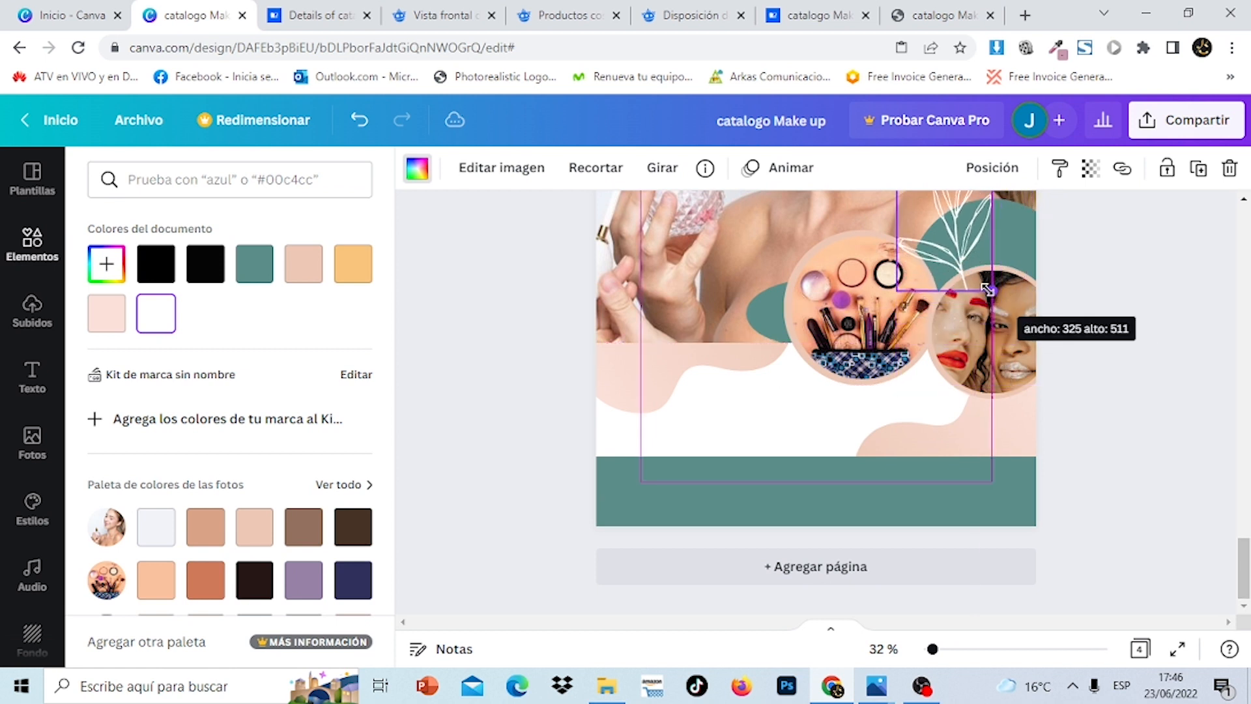
pyautogui.moveTo(966, 235); pyautogui.dragTo(780, 335)
pyautogui.moveTo(750, 431); pyautogui.dragTo(851, 361)
pyautogui.moveTo(768, 314); pyautogui.dragTo(1006, 251)
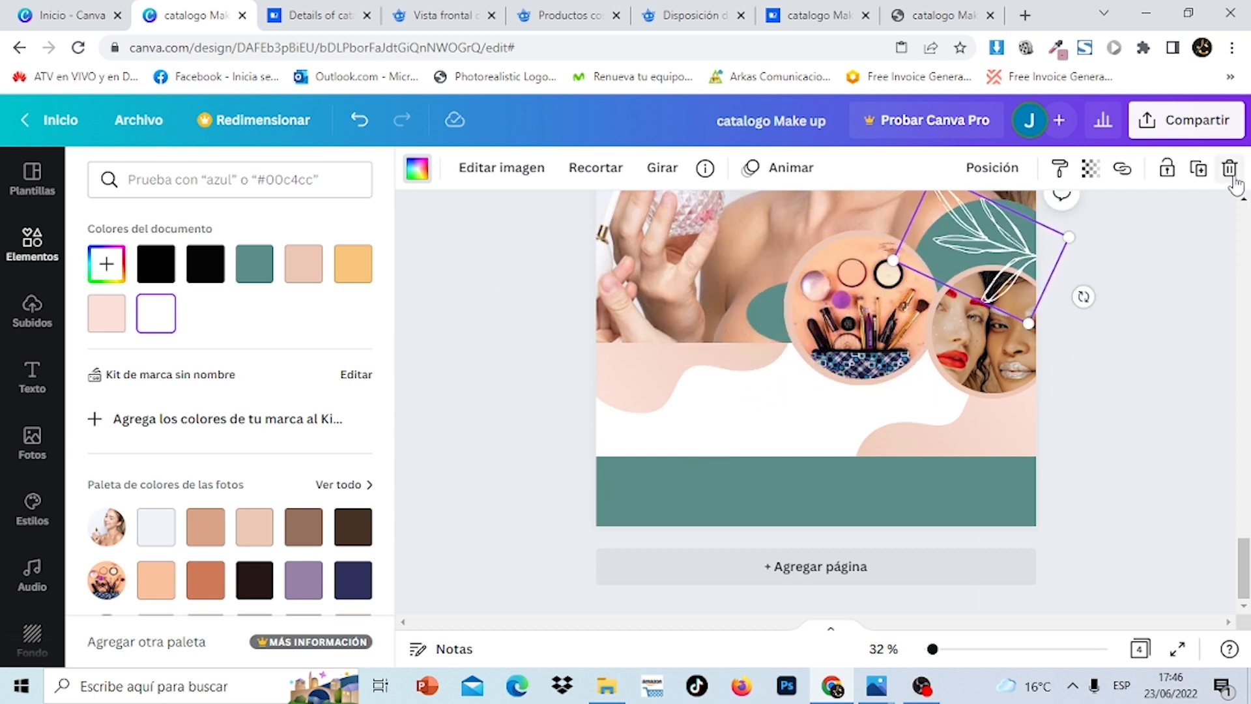
pyautogui.click(1231, 174)
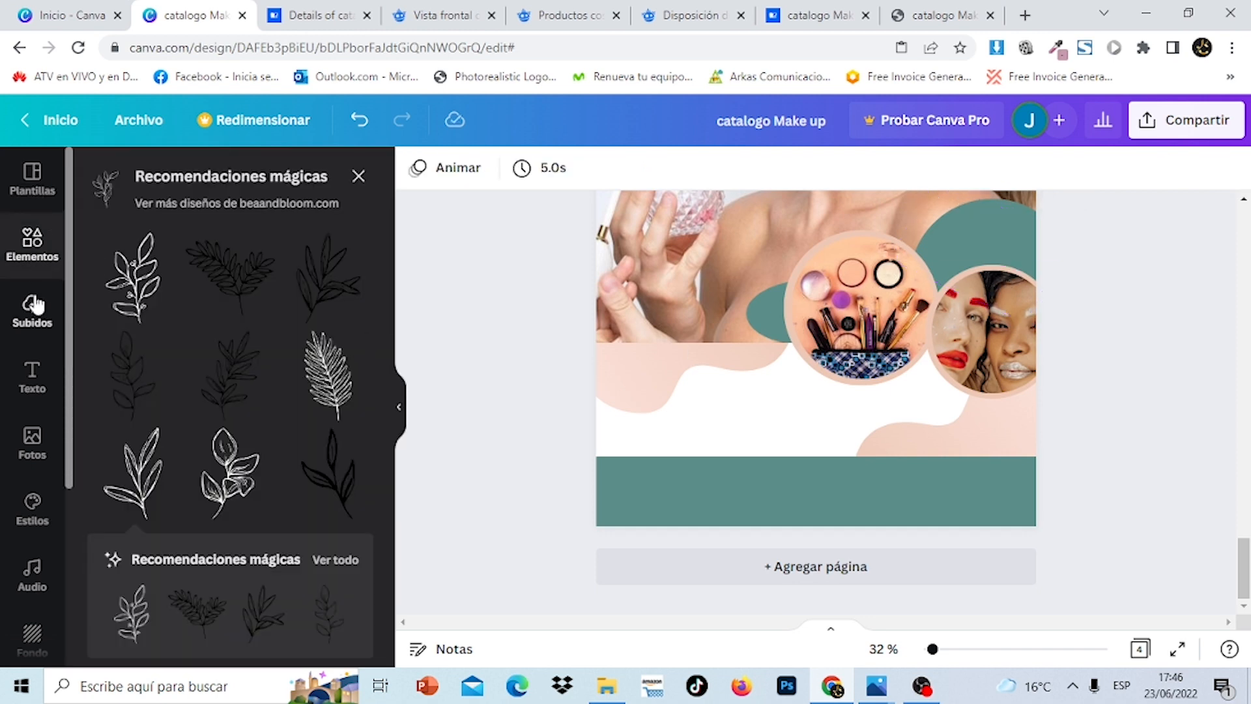
# Add the recently used leaf graphic, make it white, and place it over the face photo circle
pyautogui.click(34, 261)
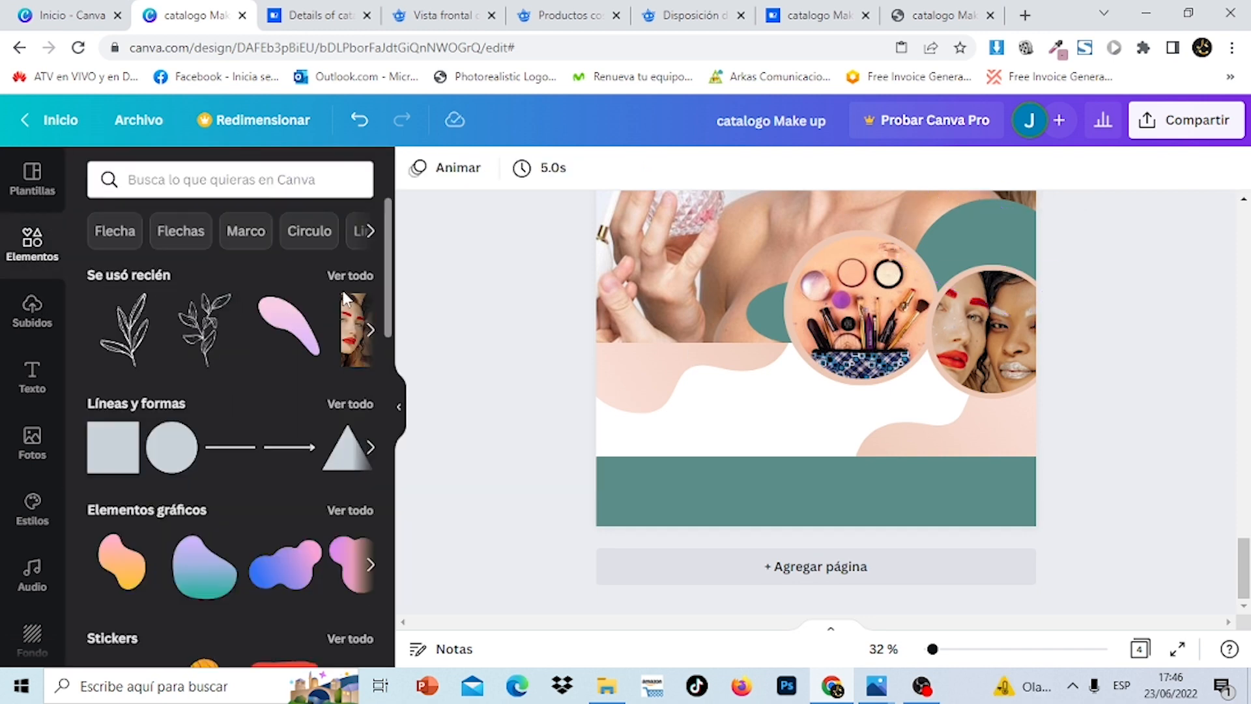
pyautogui.click(351, 275)
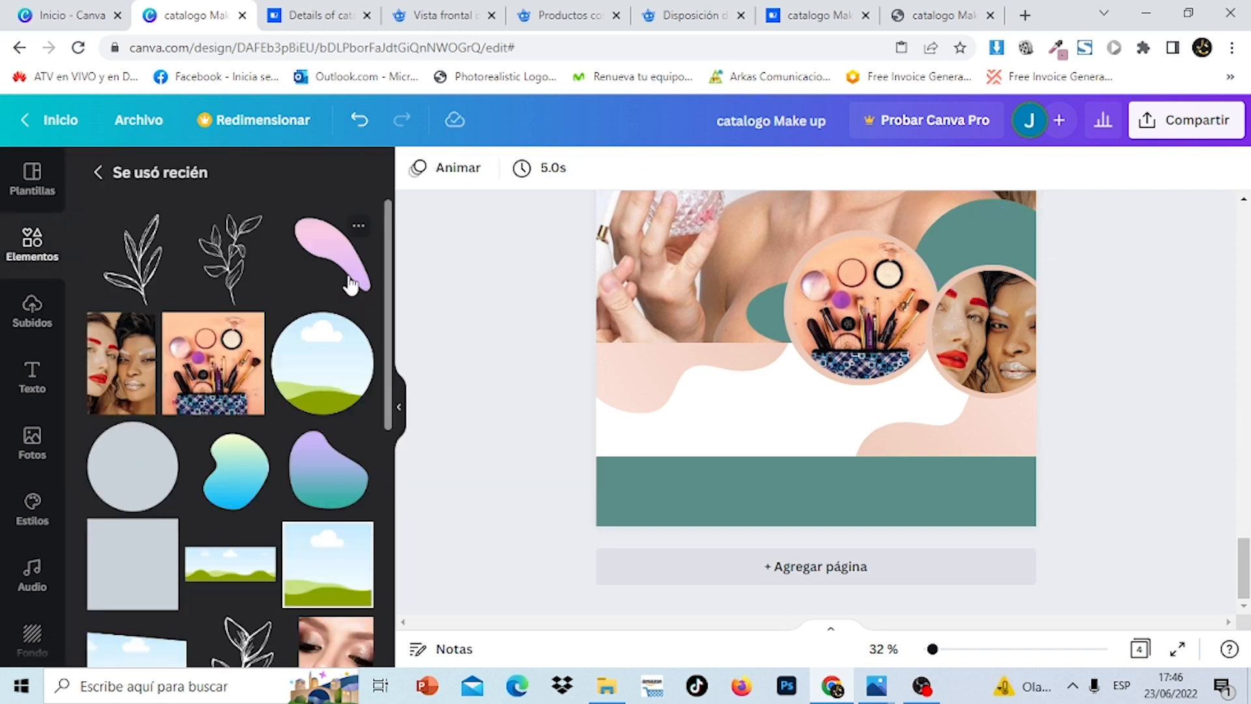
pyautogui.click(228, 269)
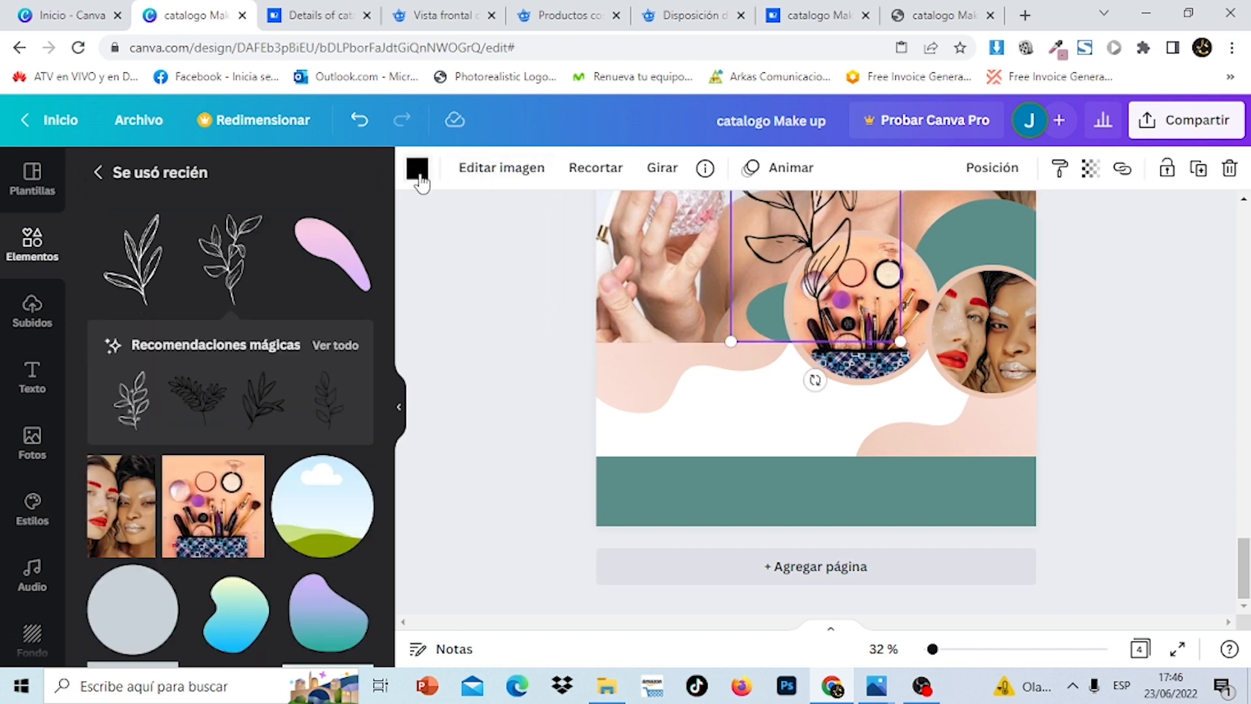
pyautogui.click(417, 168)
pyautogui.click(155, 312)
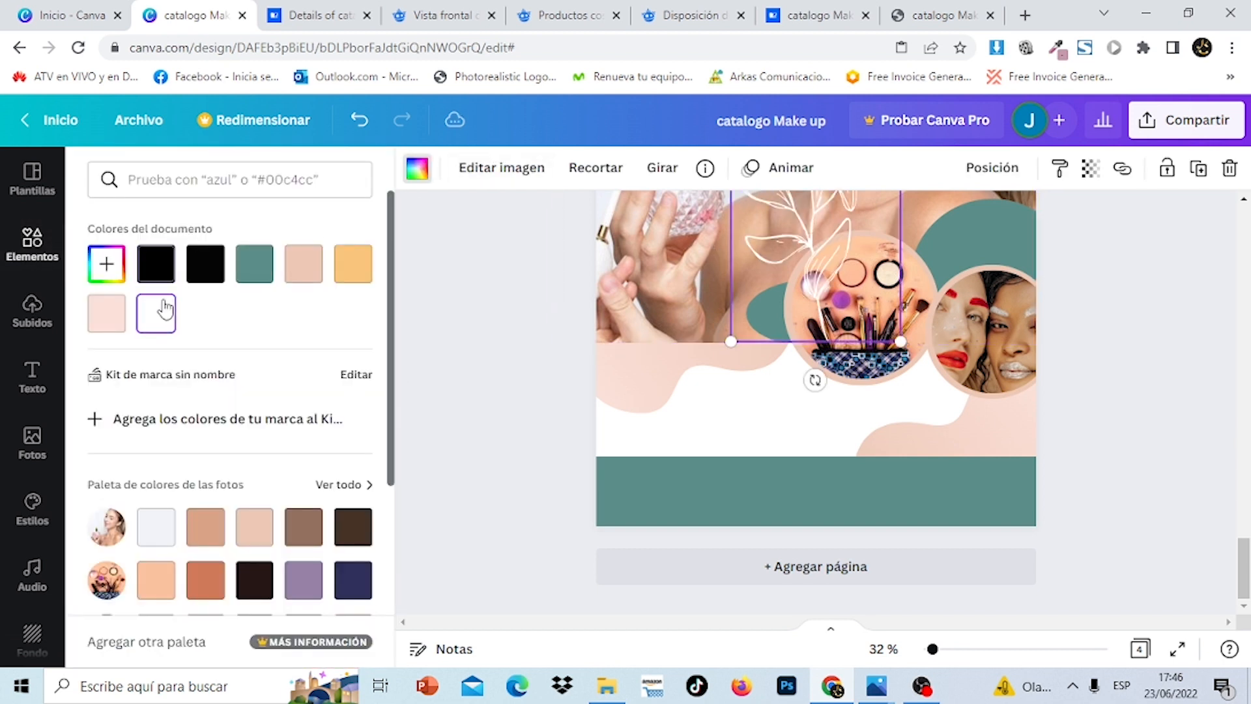
pyautogui.moveTo(802, 234); pyautogui.dragTo(957, 299)
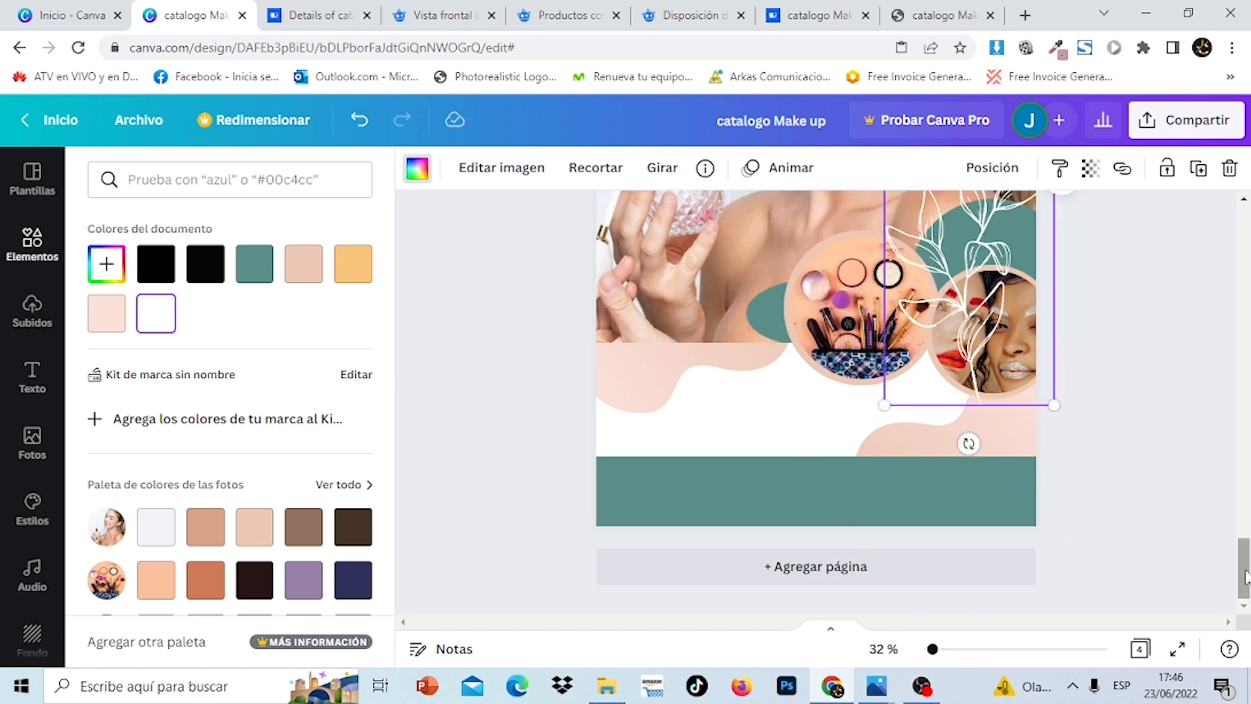
# Delete the leaf and scroll back to the first catalog page
pyautogui.click(1230, 171)
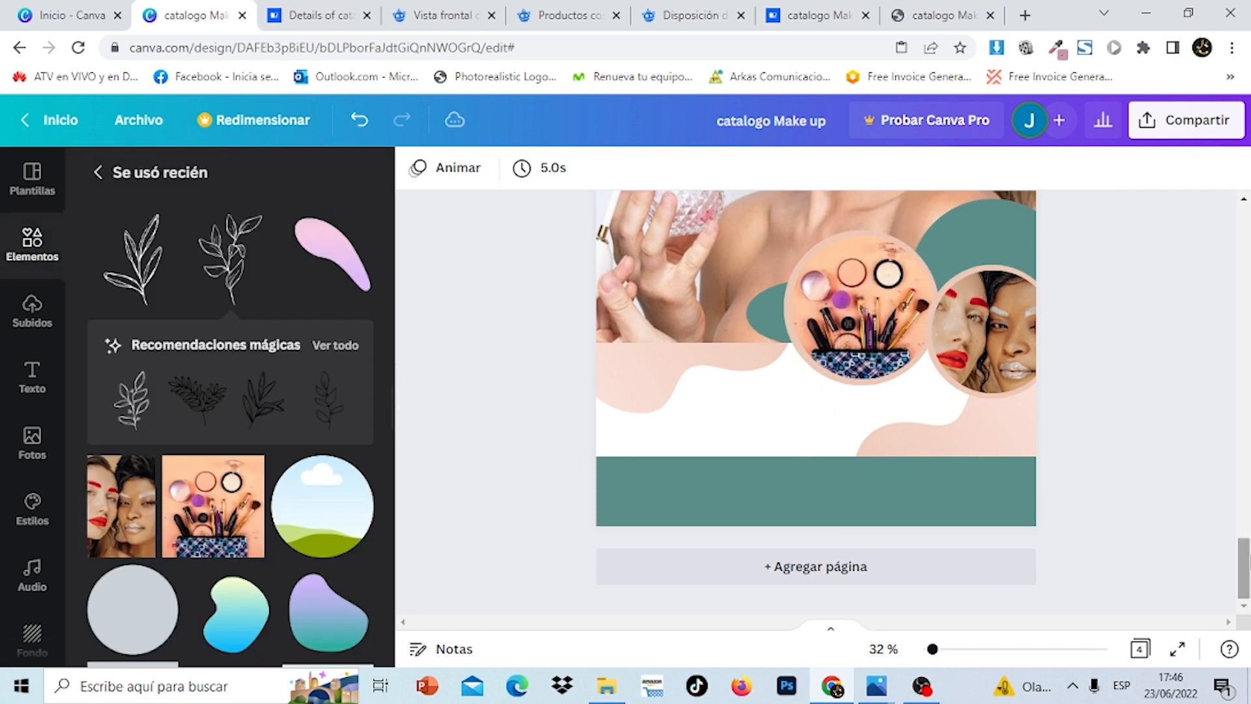
pyautogui.moveTo(1243, 567); pyautogui.dragTo(1244, 235)
pyautogui.scroll(-4, 1244, 236)
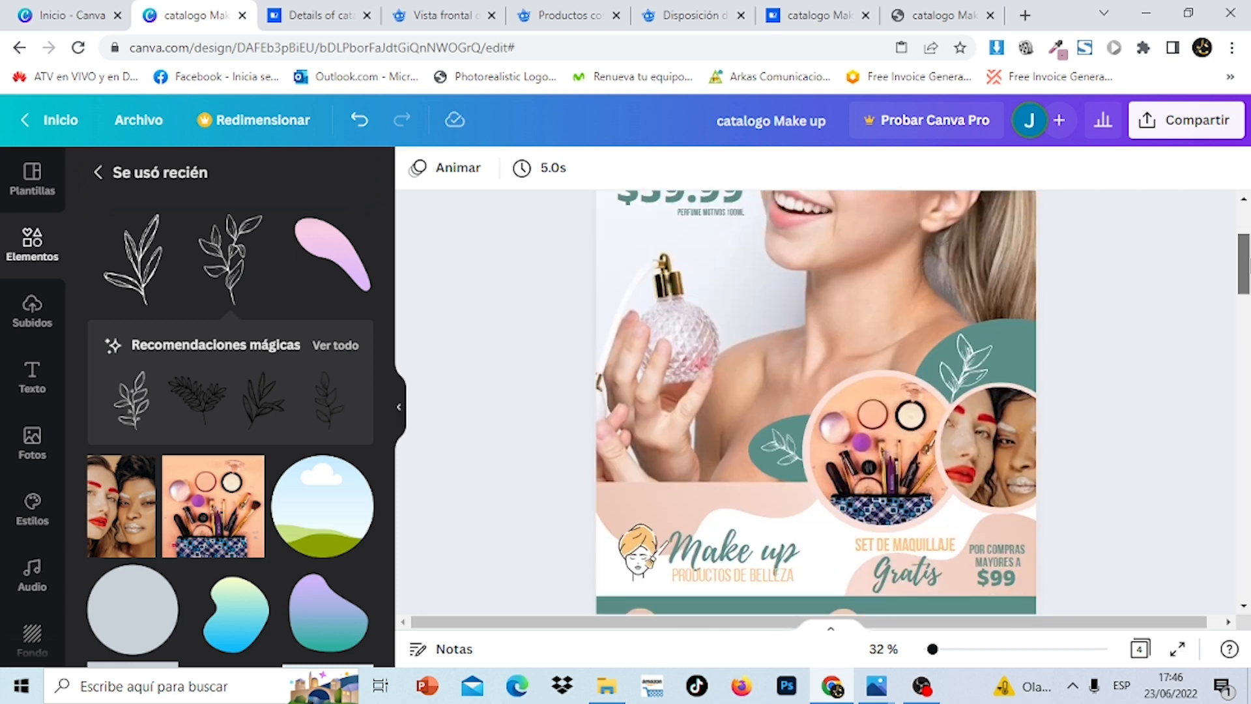
# Copy the white leaf from page 1's teal circle and scroll to the last page
pyautogui.click(968, 295)
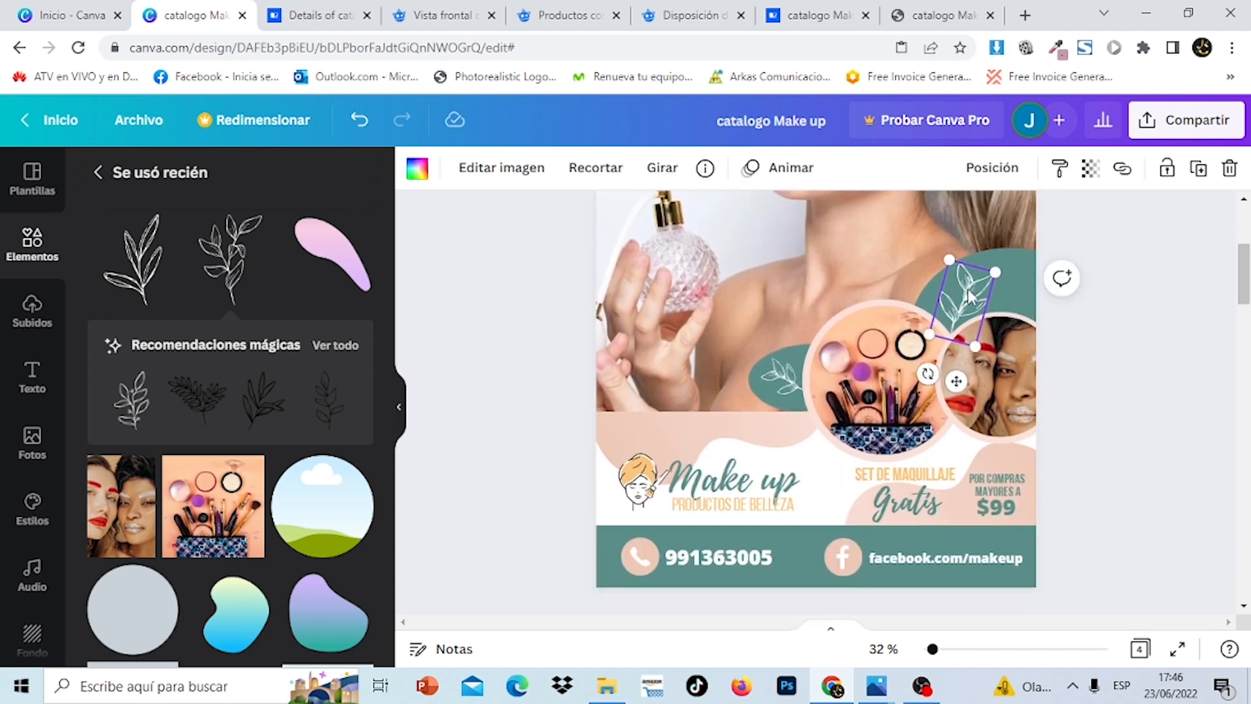
pyautogui.rightClick(967, 288)
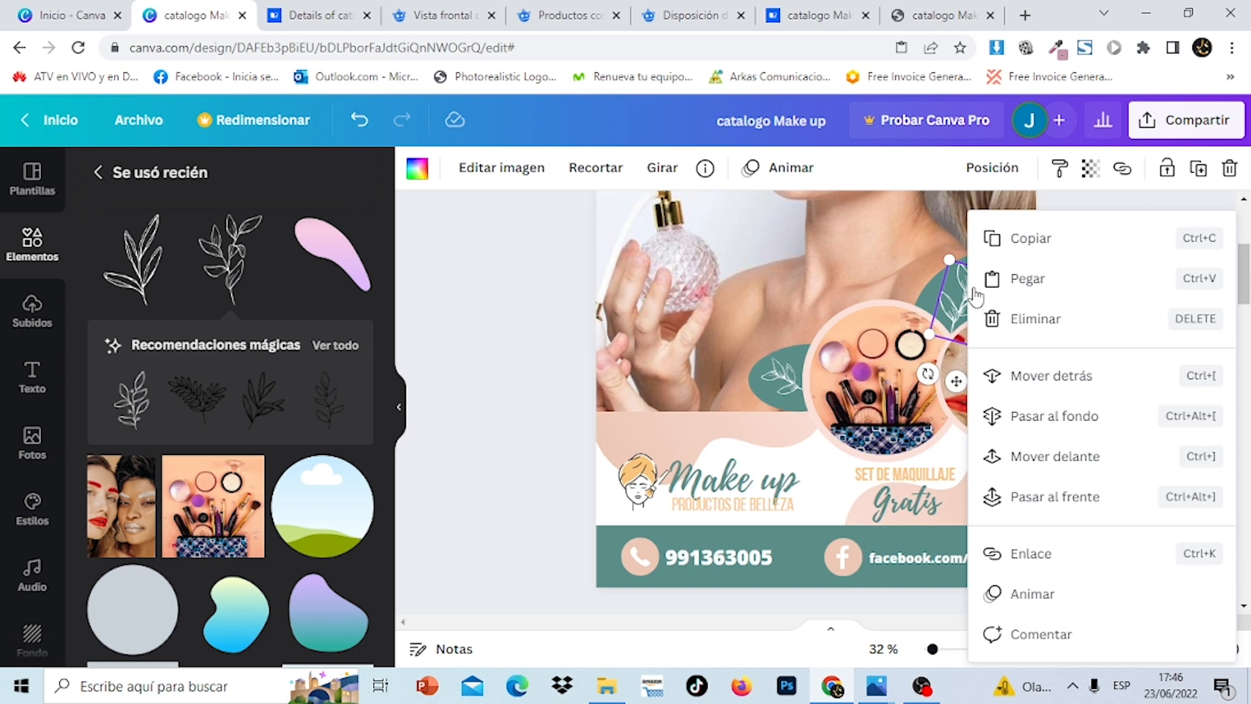
pyautogui.click(1058, 249)
pyautogui.moveTo(1244, 273); pyautogui.dragTo(1247, 574)
pyautogui.scroll(2, 1247, 573)
# Paste the leaf onto the last page's teal circle, nudge it down, and list all recommended leaves
pyautogui.rightClick(971, 334)
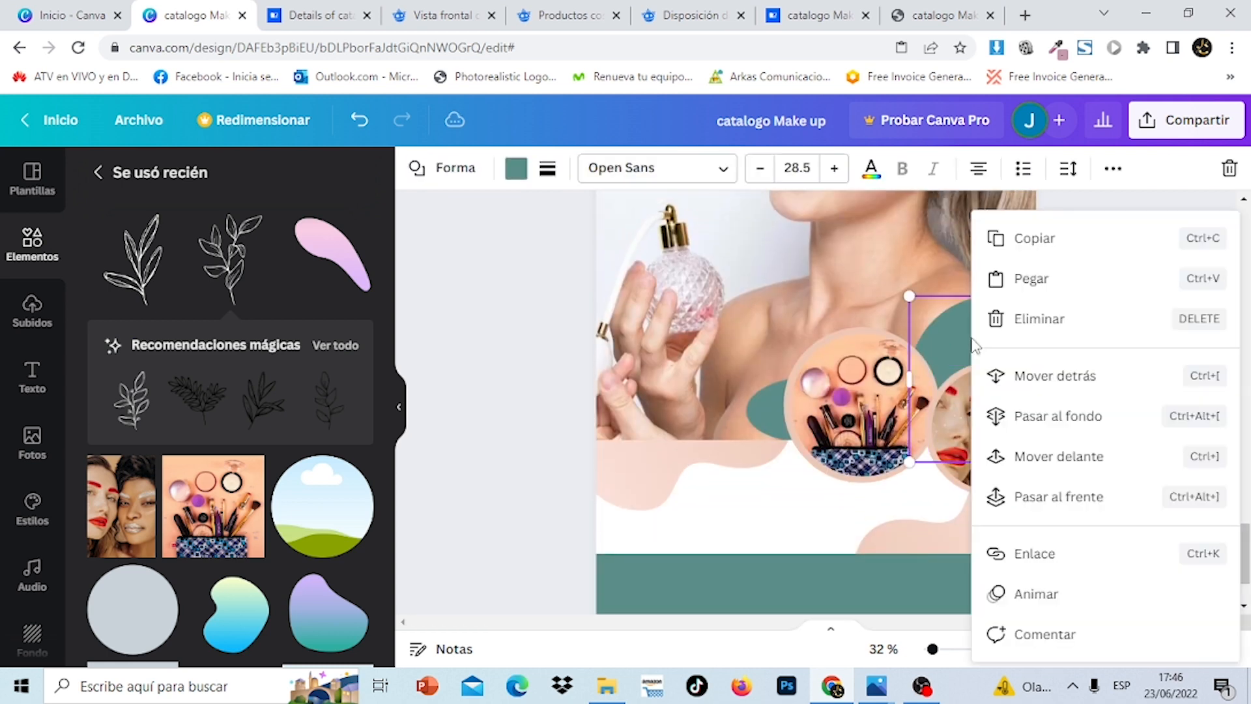
pyautogui.click(1030, 282)
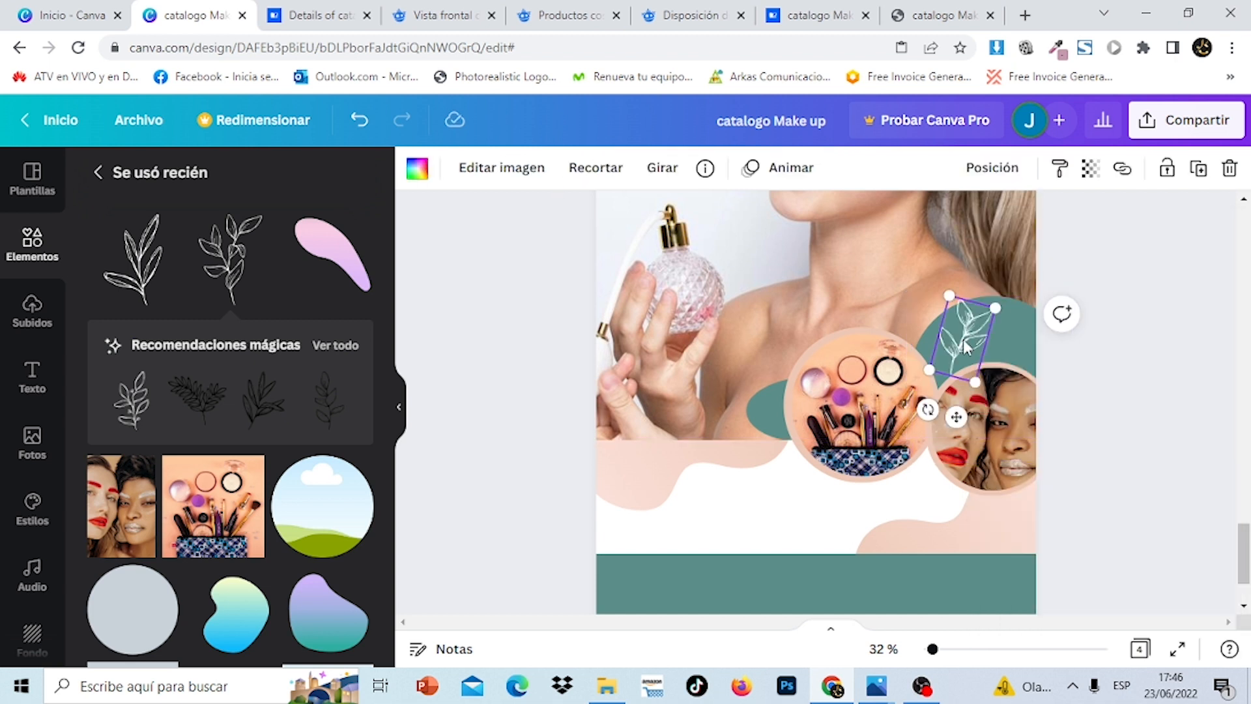
pyautogui.moveTo(958, 346); pyautogui.dragTo(961, 358)
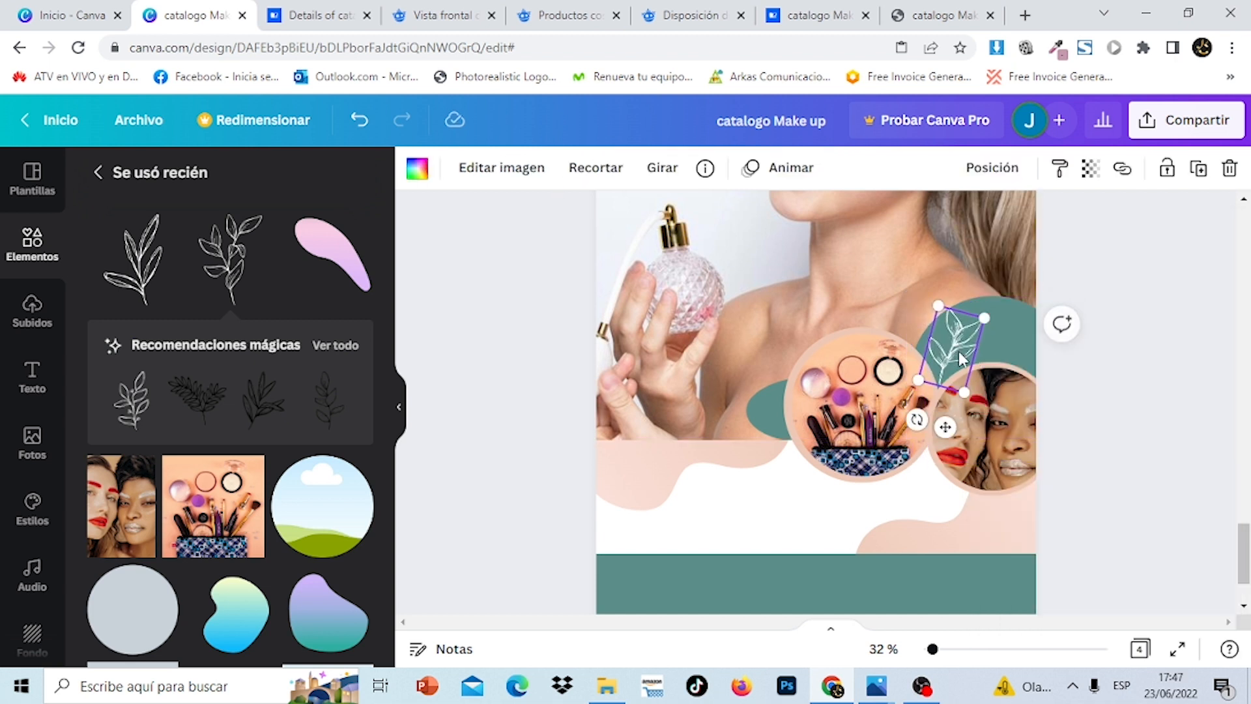
pyautogui.click(326, 356)
pyautogui.moveTo(390, 292); pyautogui.dragTo(411, 464)
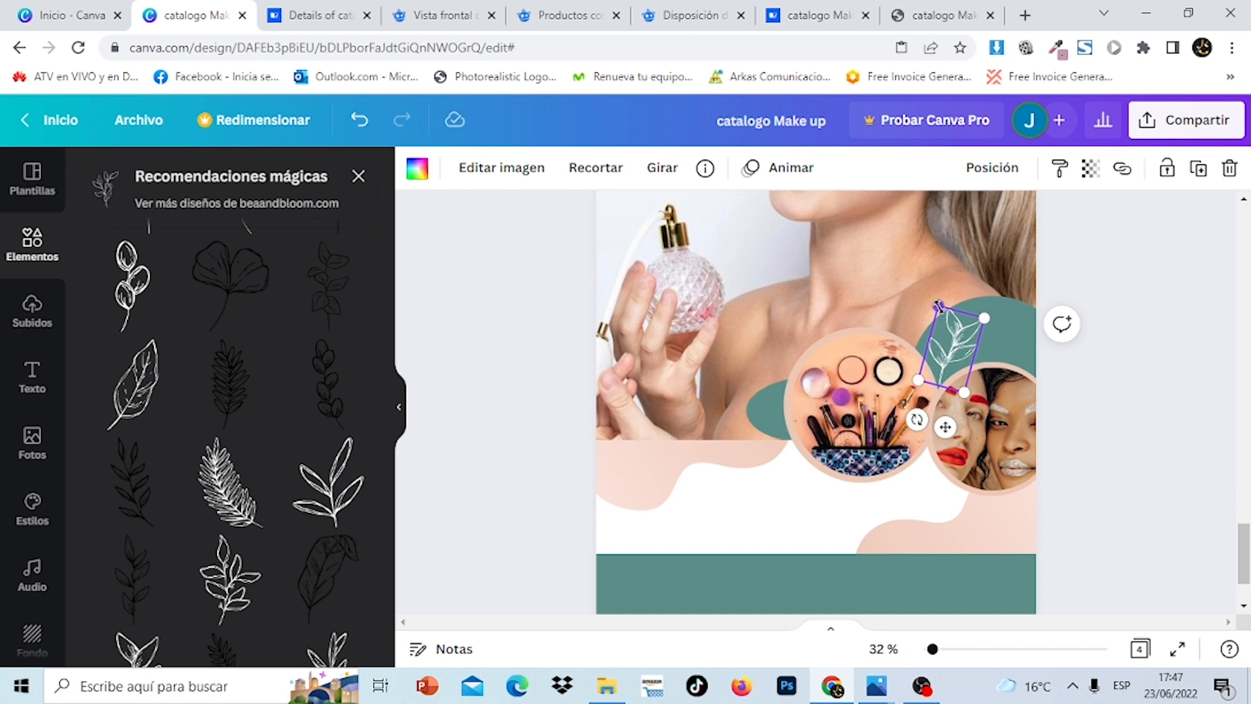
# Shrink the pasted leaf, then place a smaller duplicate beside the makeup circle rotated -67°
pyautogui.moveTo(939, 305); pyautogui.dragTo(955, 354)
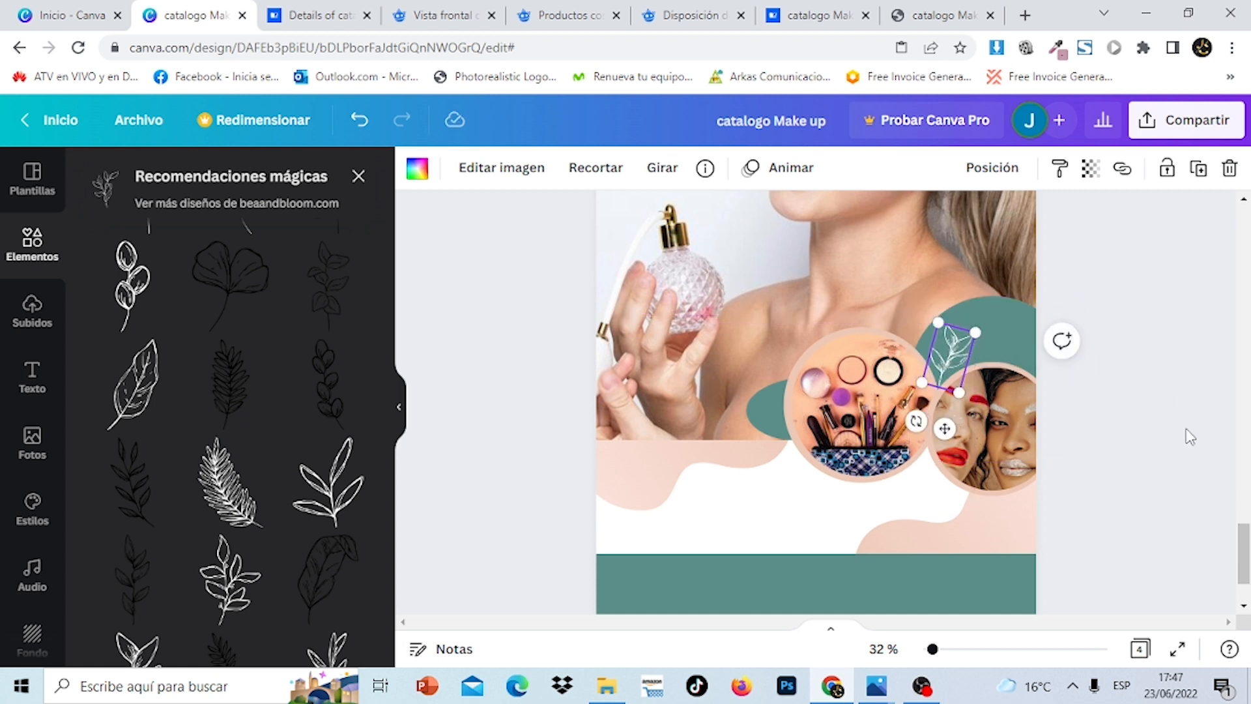
pyautogui.click(1189, 437)
pyautogui.click(946, 359)
pyautogui.click(1197, 173)
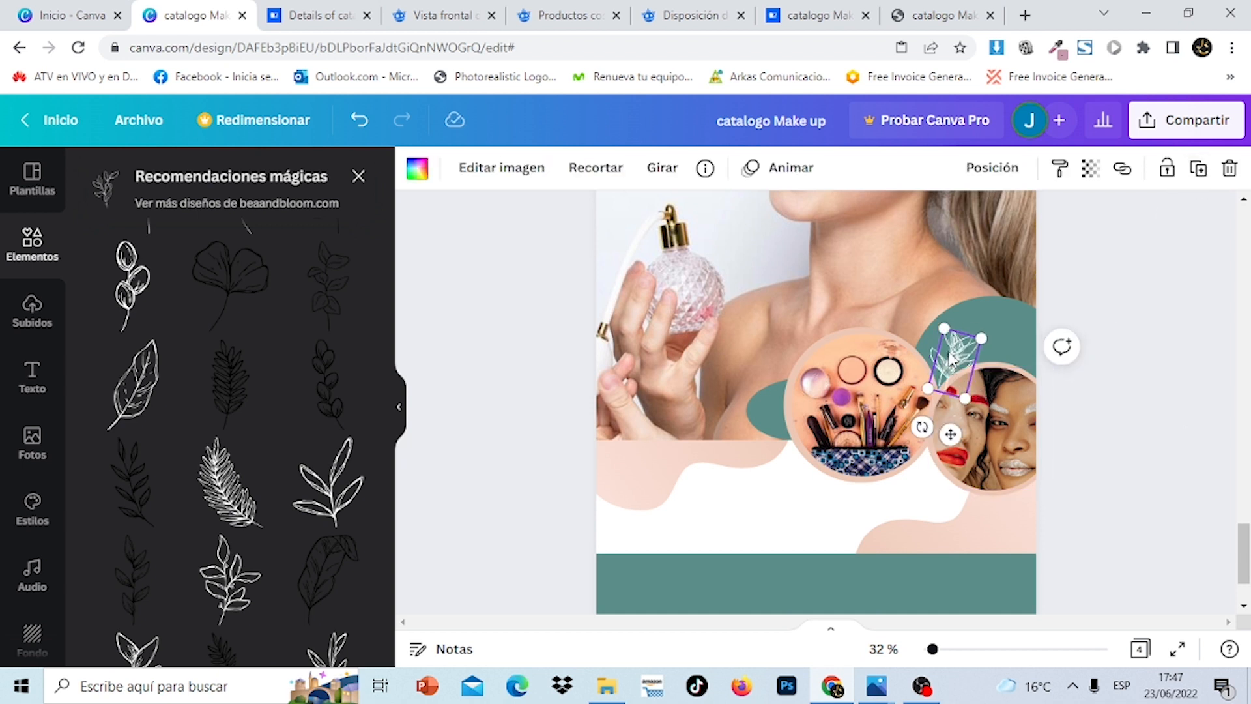
pyautogui.moveTo(951, 357); pyautogui.dragTo(767, 410)
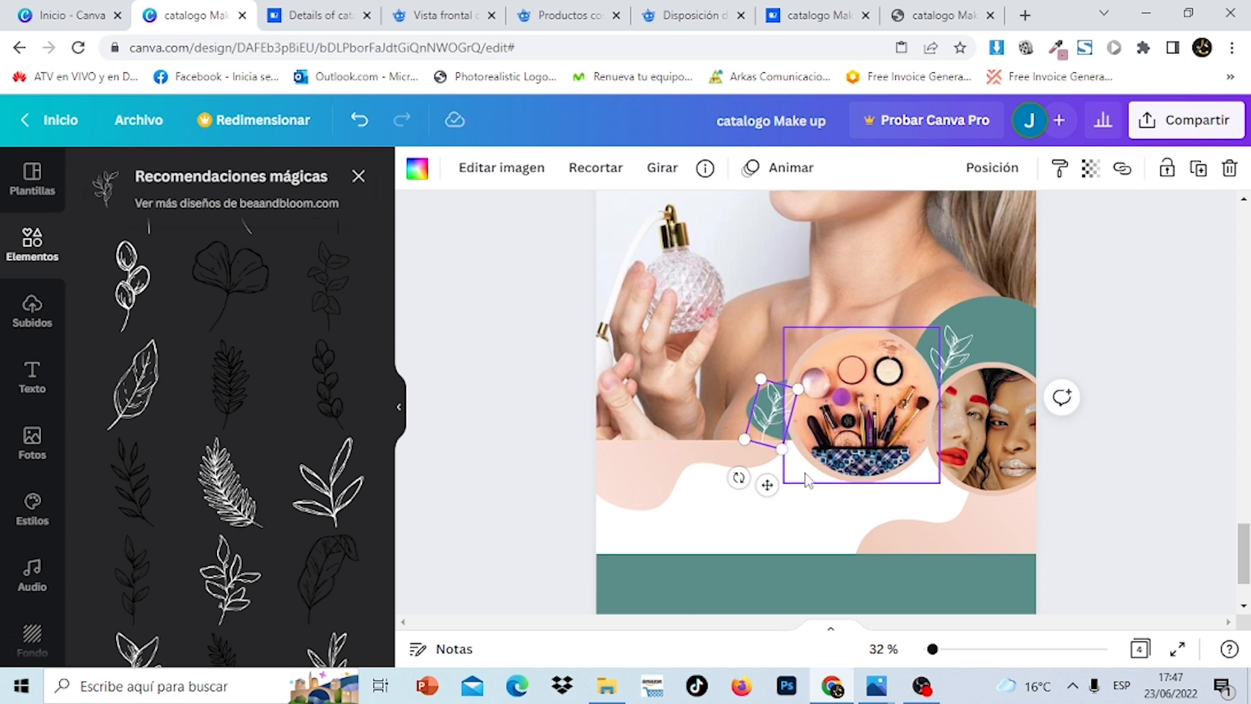
pyautogui.moveTo(738, 478); pyautogui.dragTo(838, 433)
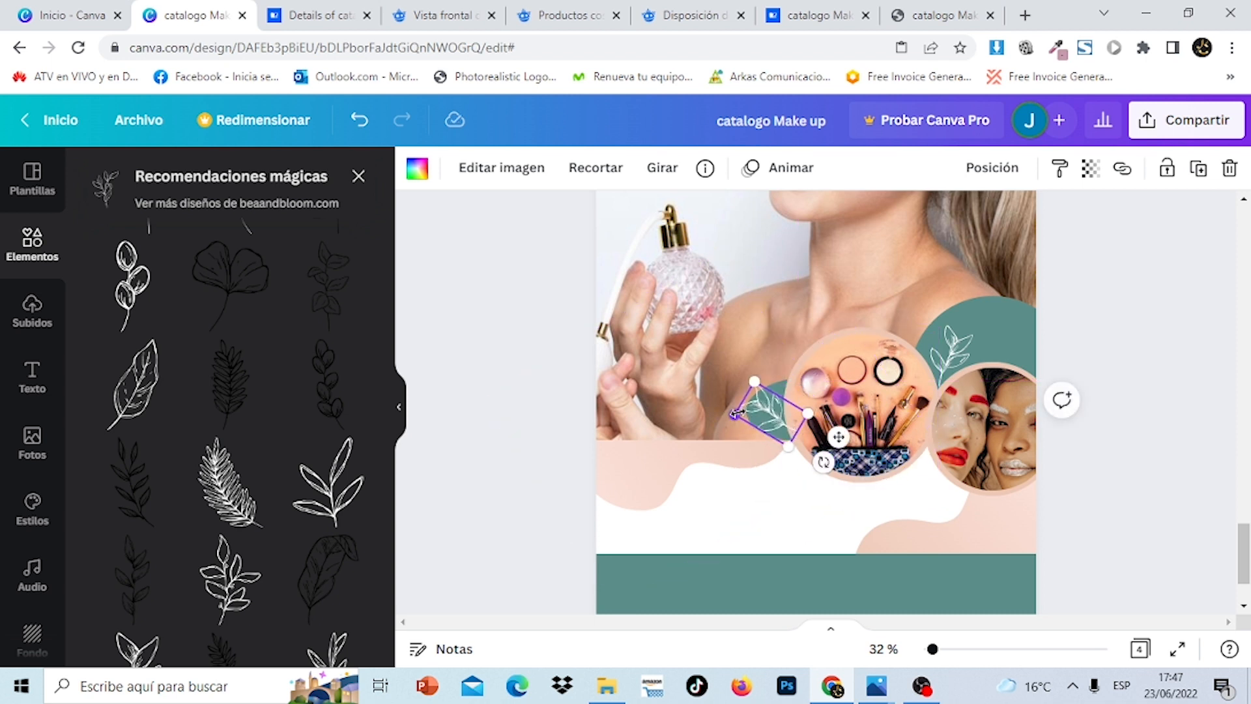
pyautogui.moveTo(750, 408); pyautogui.dragTo(776, 425)
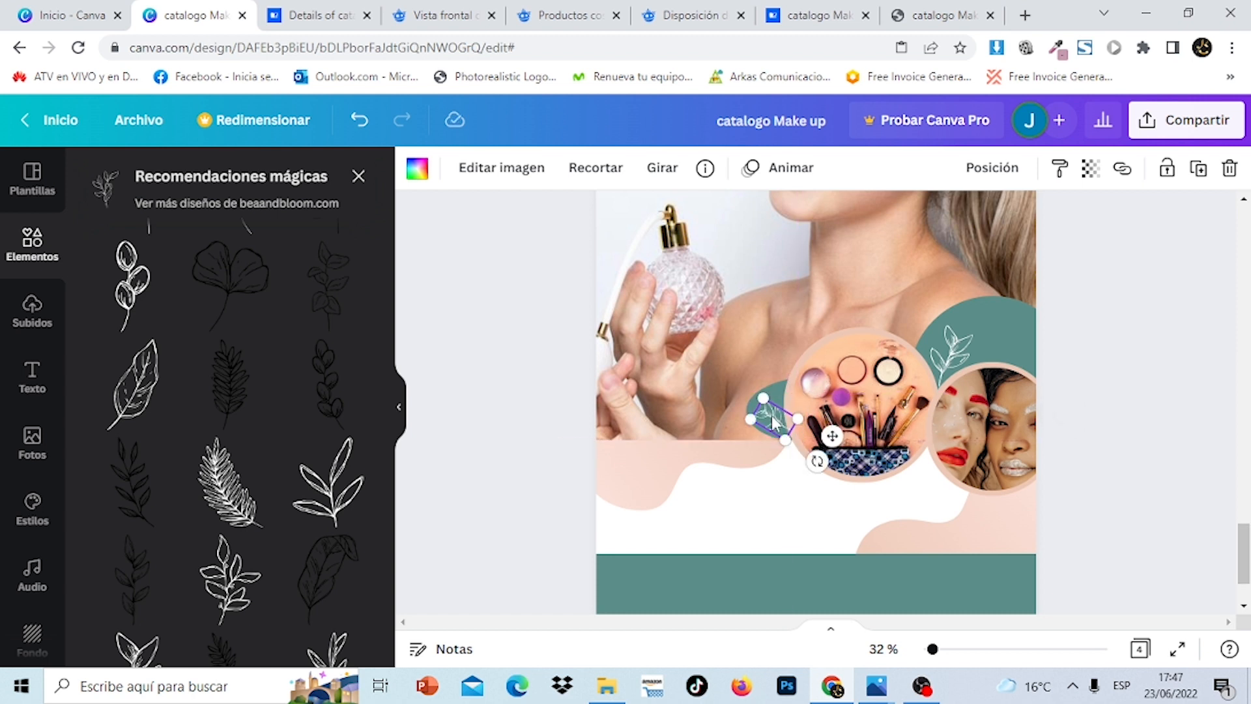
# Bring the small leaf forward one layer, then undo to restore it
pyautogui.click(1002, 169)
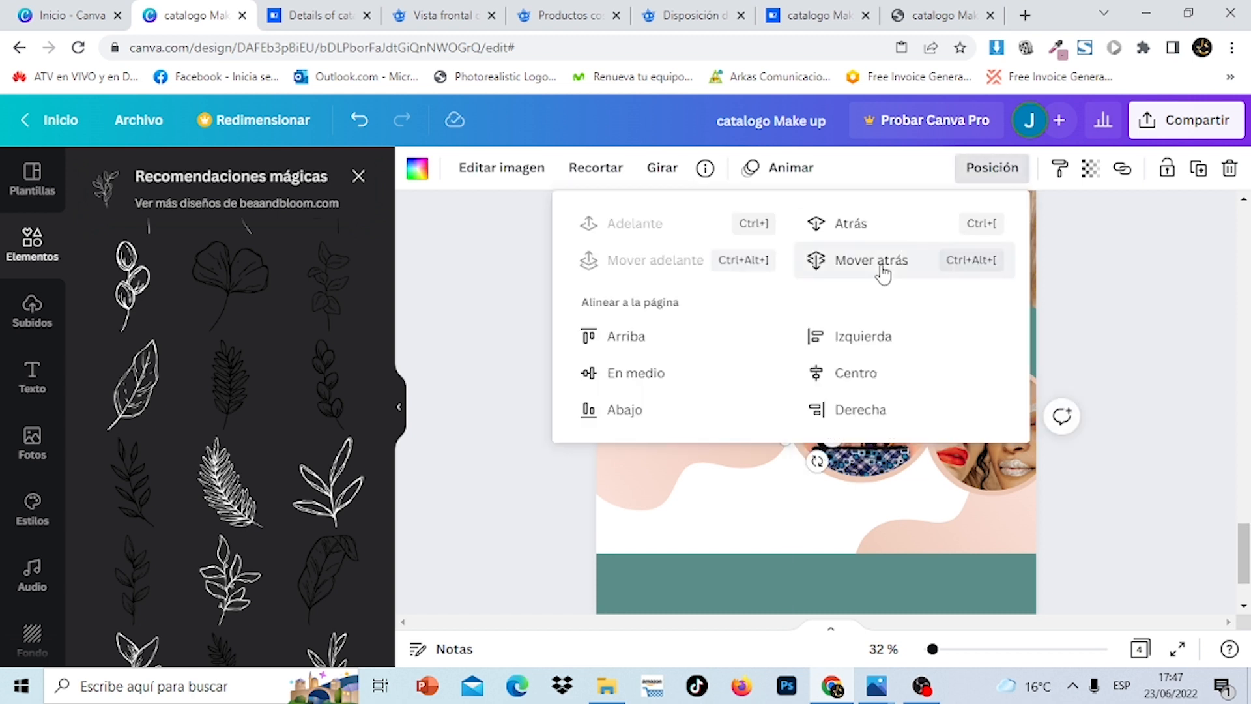
pyautogui.press('Escape')
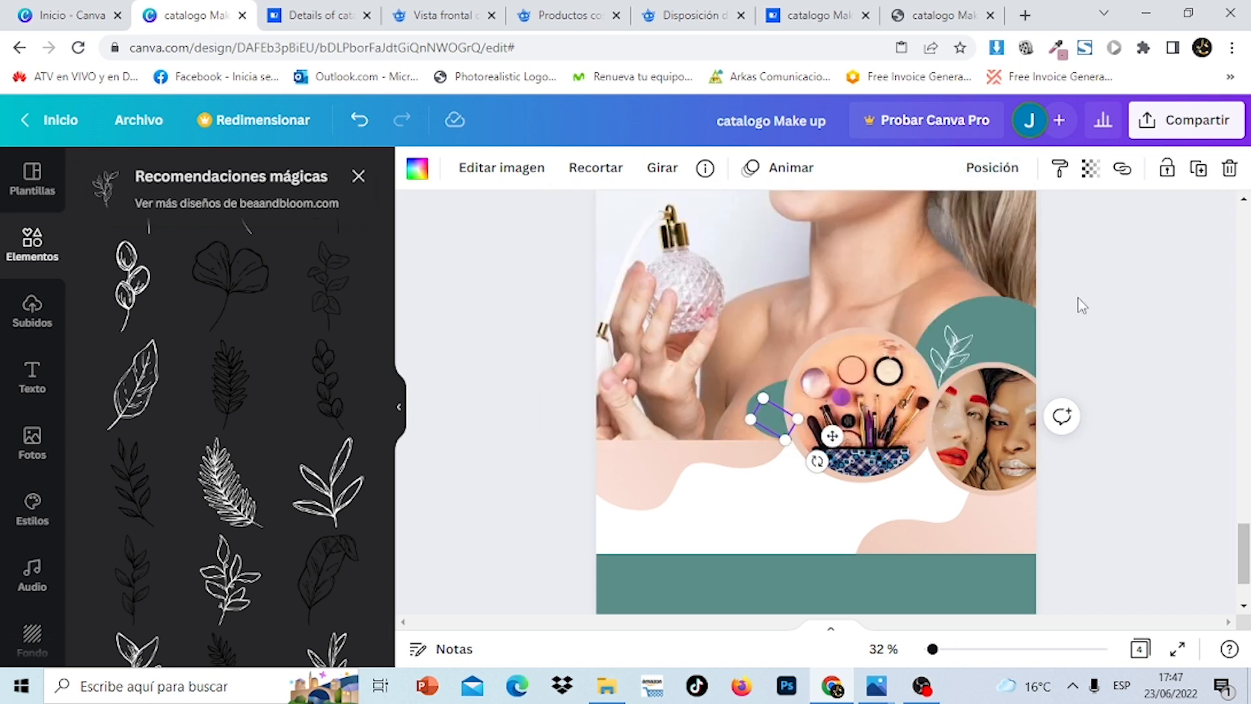
pyautogui.click(971, 168)
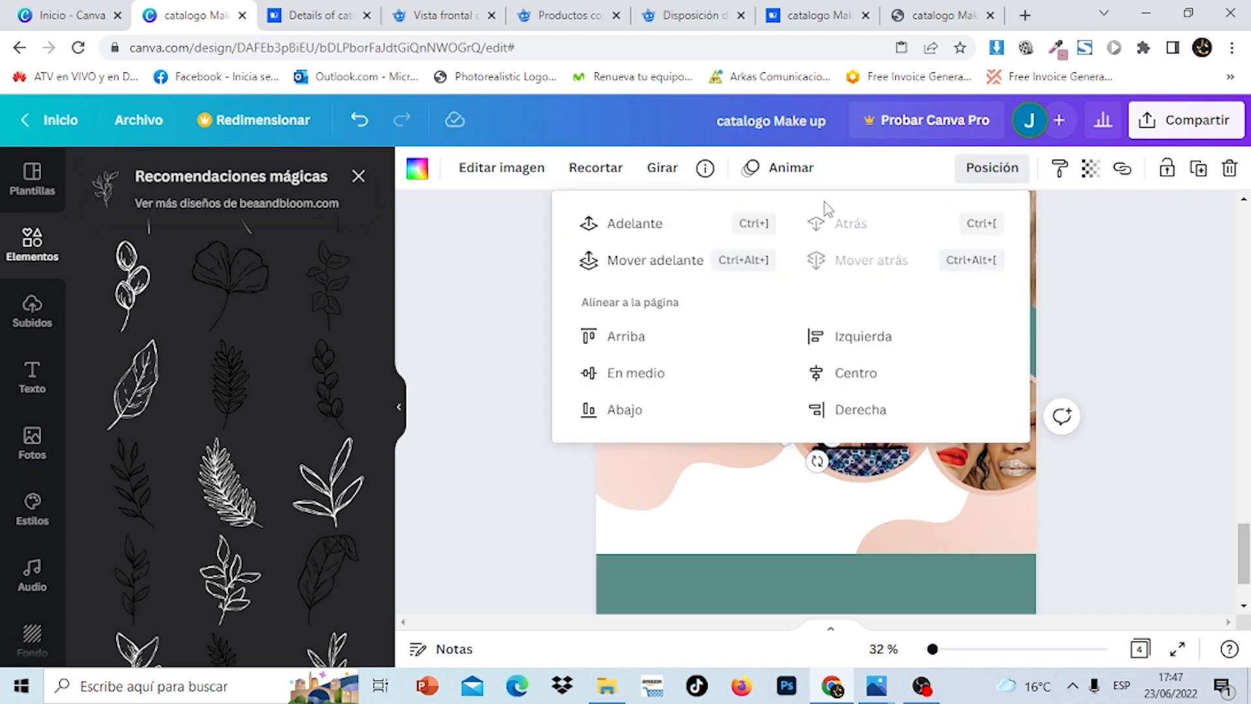
pyautogui.click(650, 235)
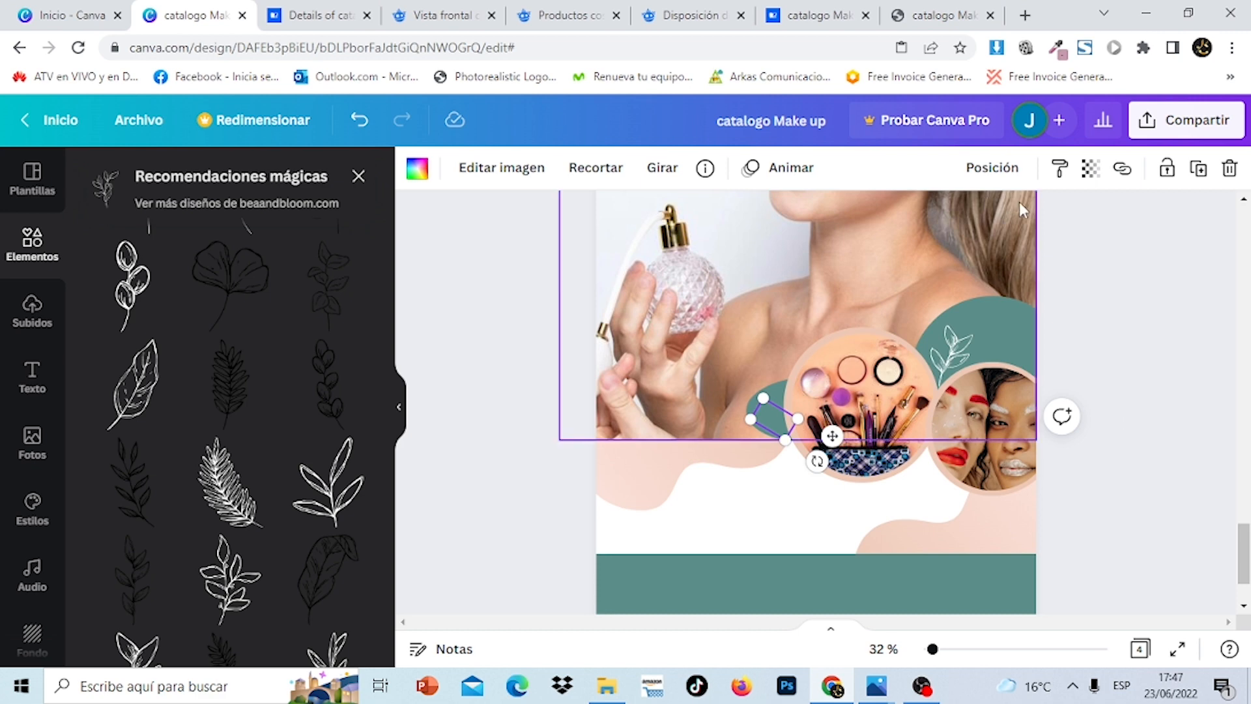
pyautogui.click(362, 121)
pyautogui.click(1104, 411)
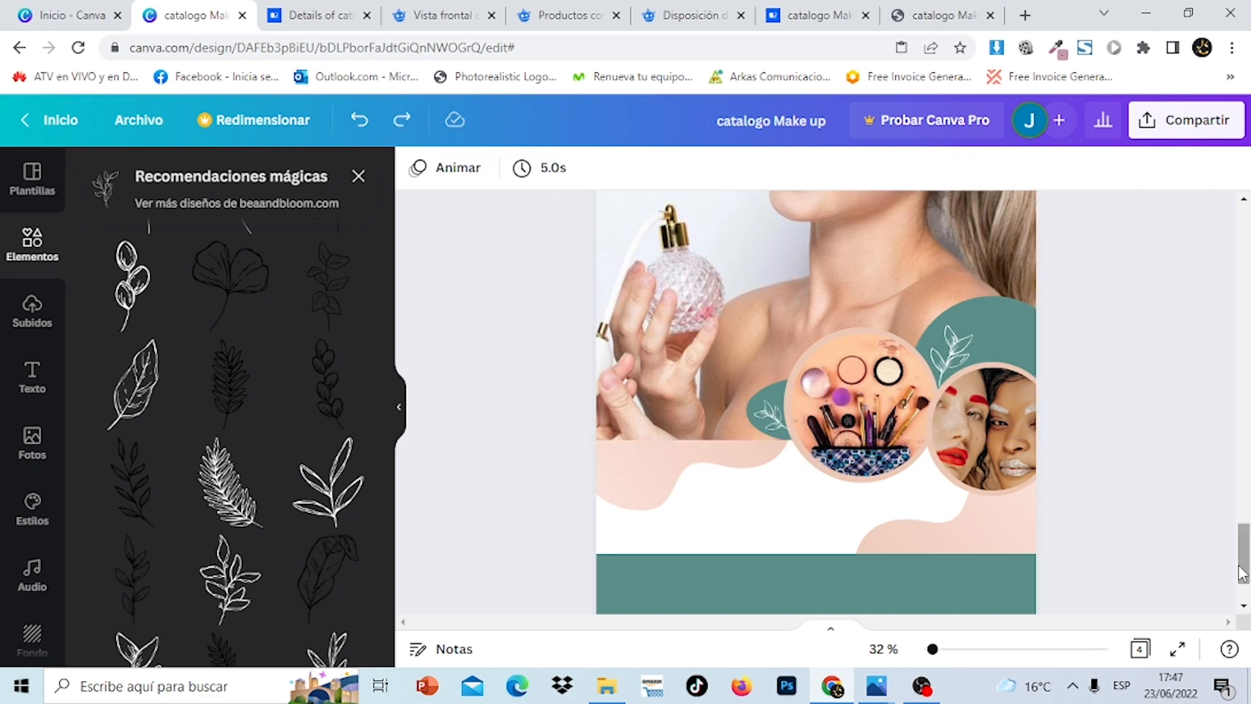
pyautogui.moveTo(1240, 573)
pyautogui.mouseDown()
pyautogui.moveTo(1241, 241)
pyautogui.moveTo(1241, 553)
pyautogui.mouseUp()
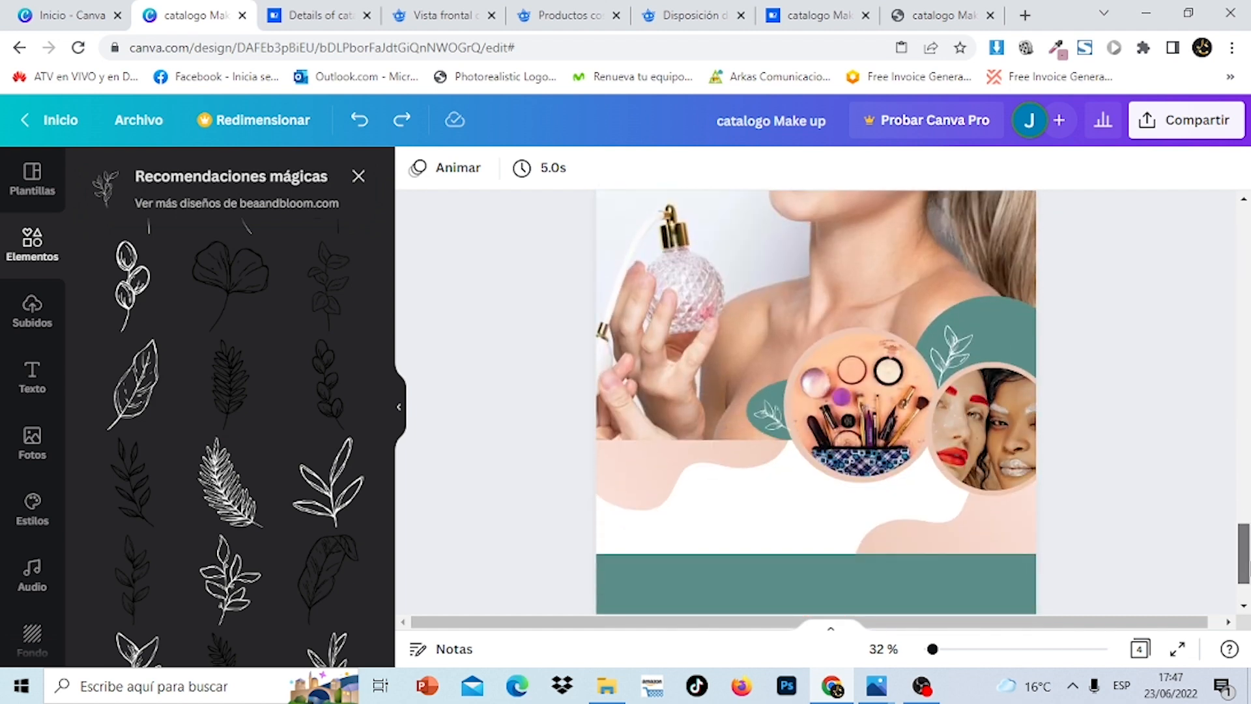
# Nudge the makeup circle's frame left and rotate the small leaf to -72°
pyautogui.moveTo(771, 403)
pyautogui.mouseDown()
pyautogui.moveTo(752, 395)
pyautogui.moveTo(790, 413)
pyautogui.mouseUp()
pyautogui.click(773, 418)
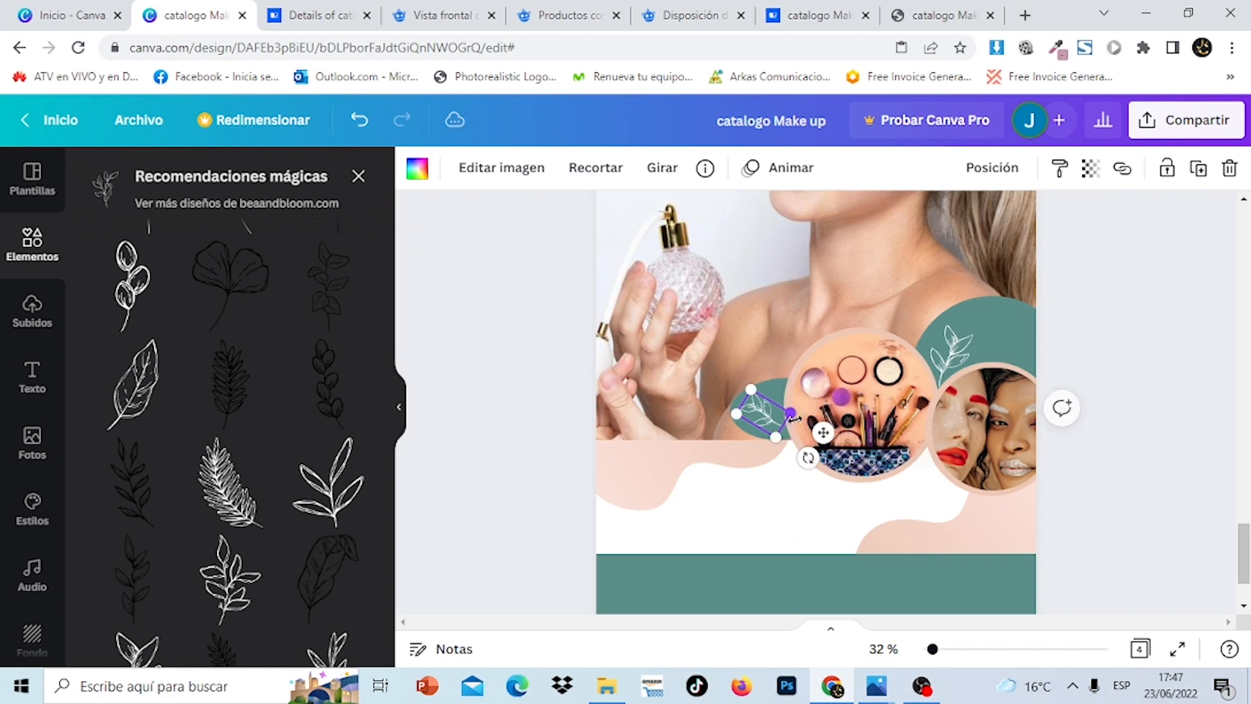
pyautogui.moveTo(808, 458); pyautogui.dragTo(846, 457)
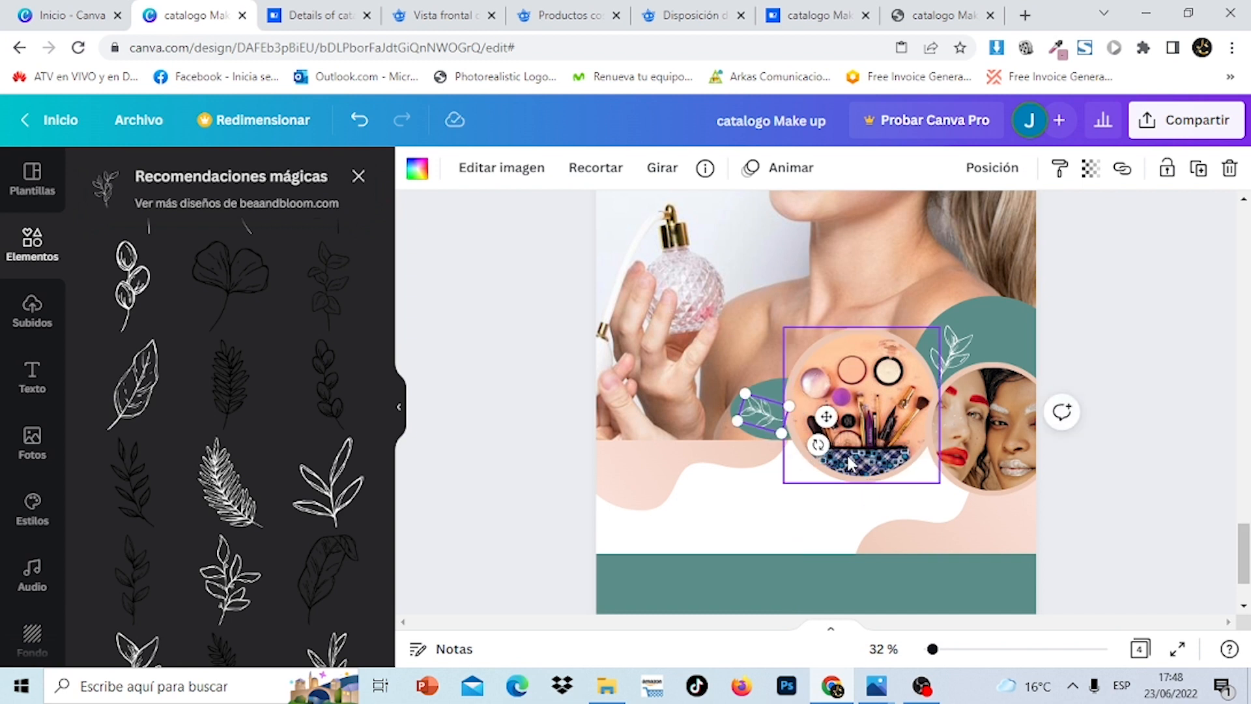
pyautogui.click(1140, 447)
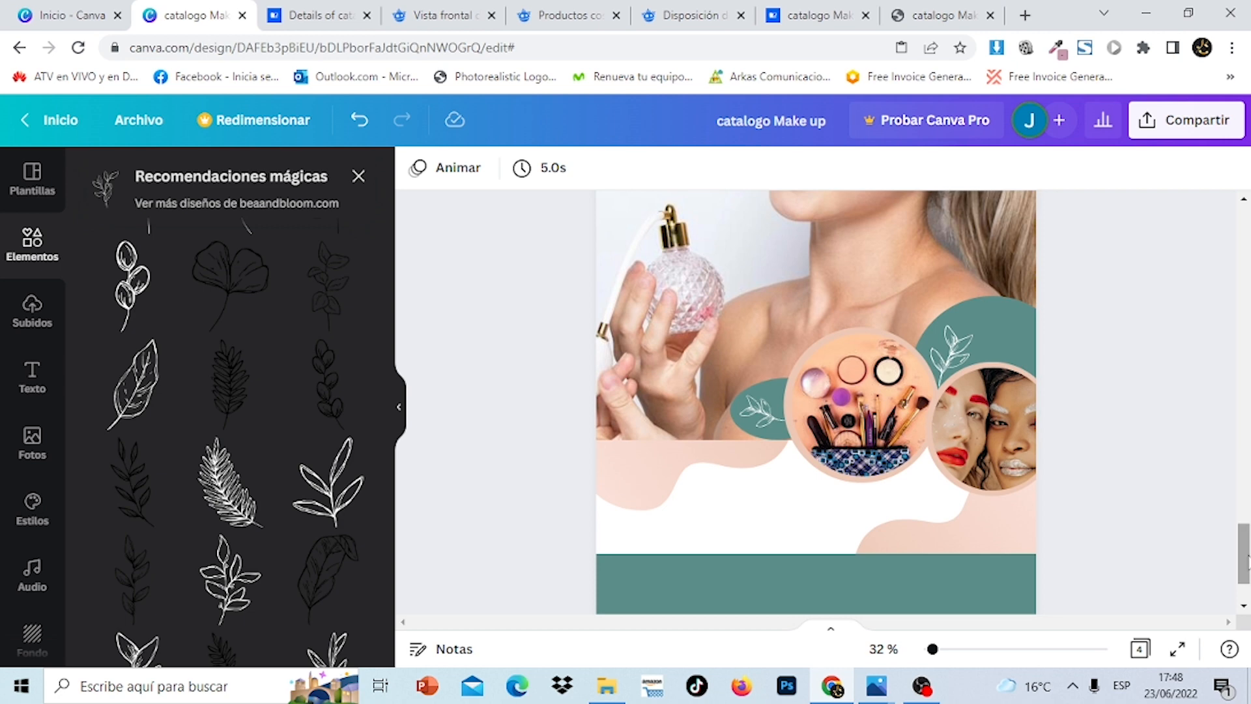
pyautogui.moveTo(1246, 557); pyautogui.dragTo(1247, 297)
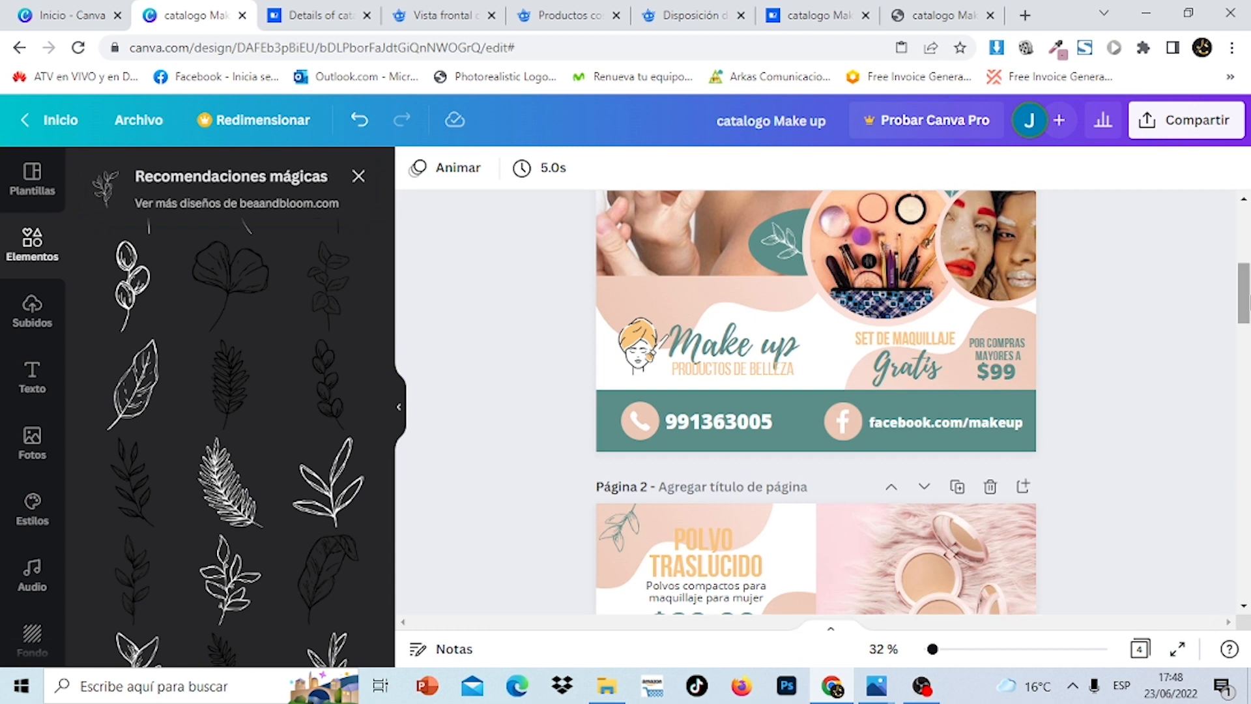
pyautogui.click(741, 355)
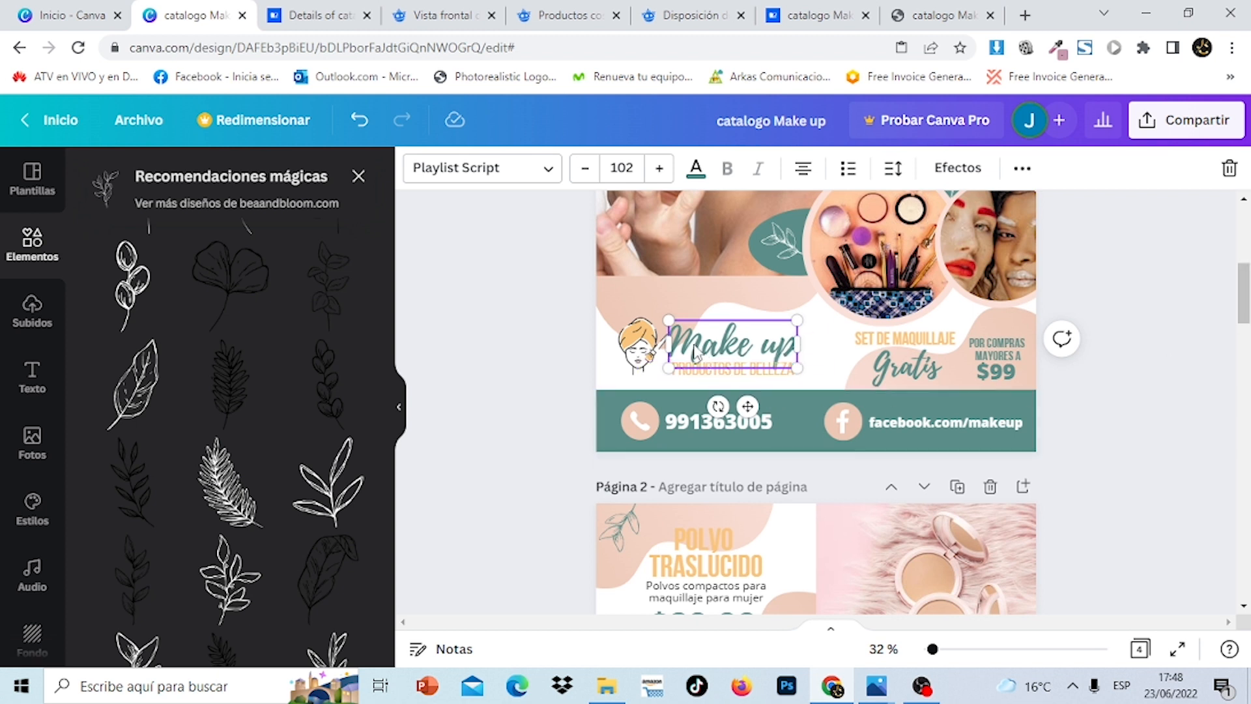
pyautogui.doubleClick(778, 352)
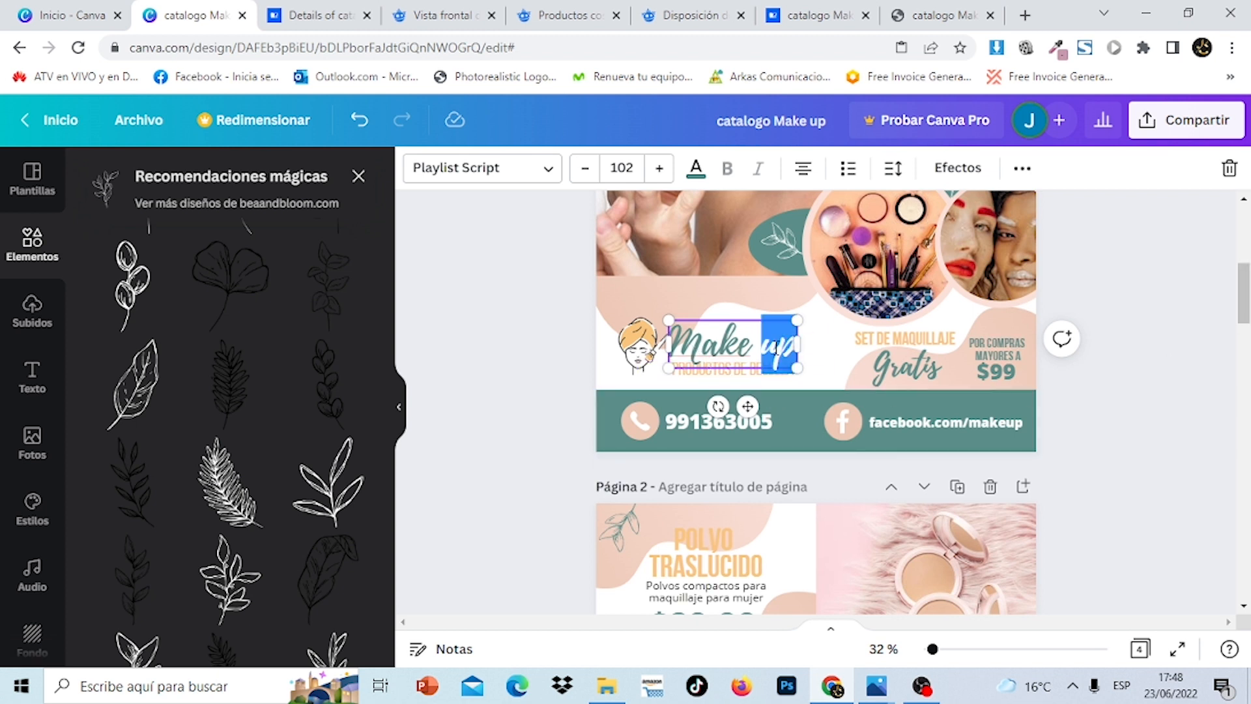
pyautogui.moveTo(1247, 286); pyautogui.dragTo(1246, 560)
pyautogui.click(1107, 552)
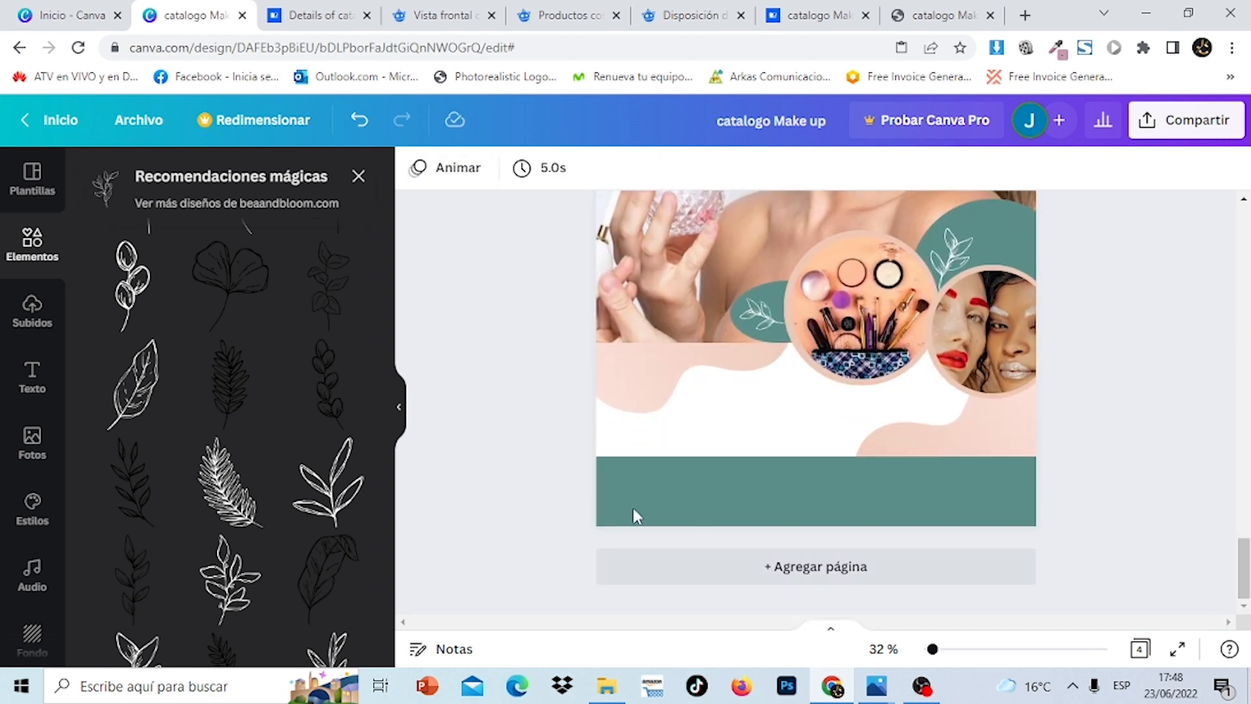
# Add a title text box reading 'Makeup'
pyautogui.click(27, 400)
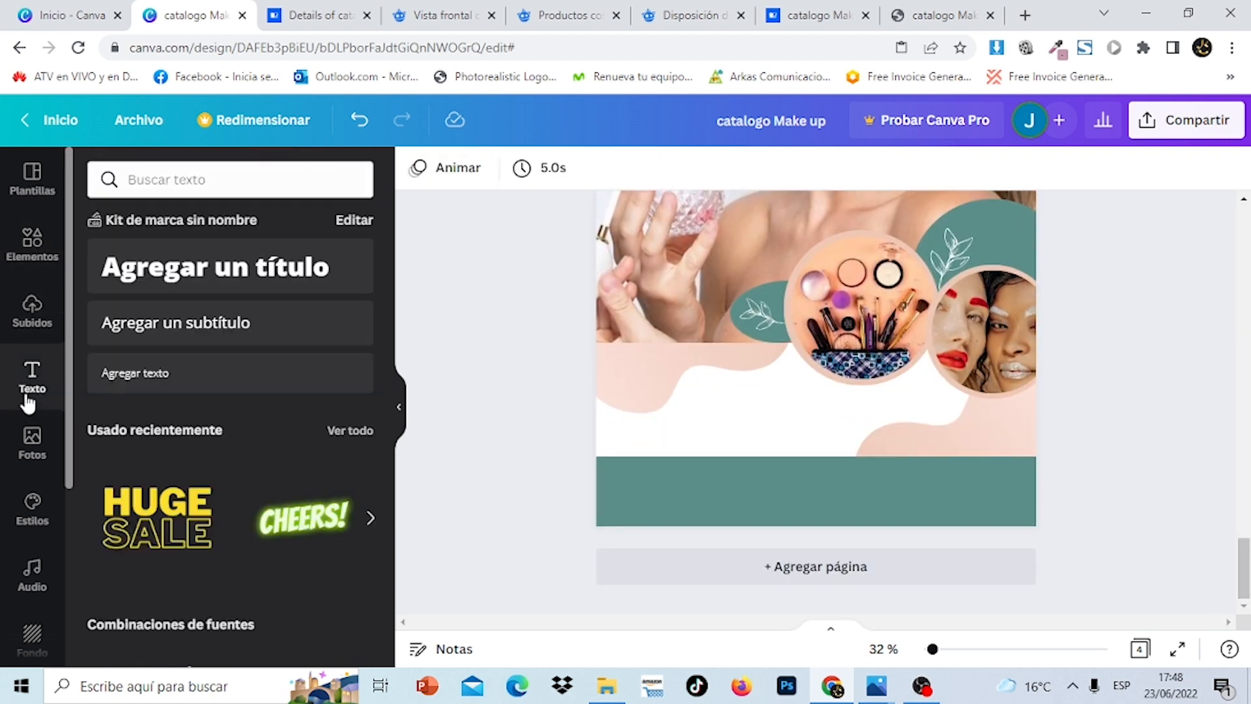
pyautogui.click(227, 284)
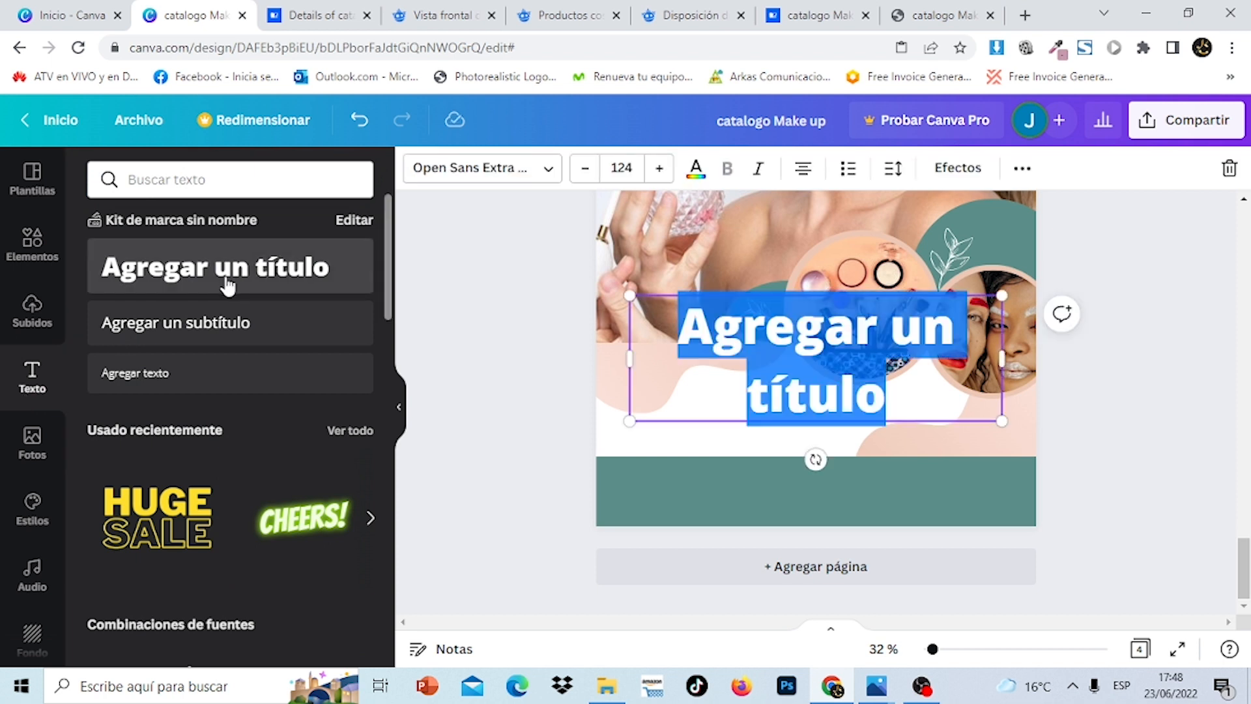
pyautogui.write('Ma')
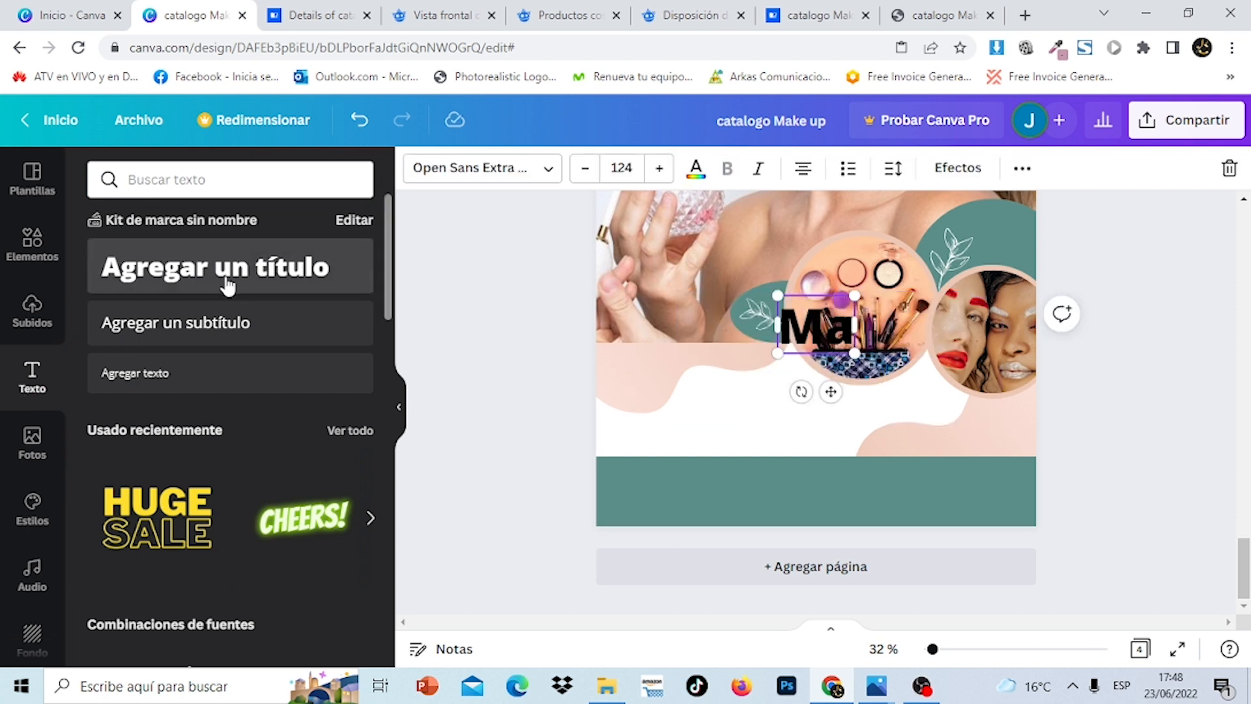
pyautogui.write('keup')
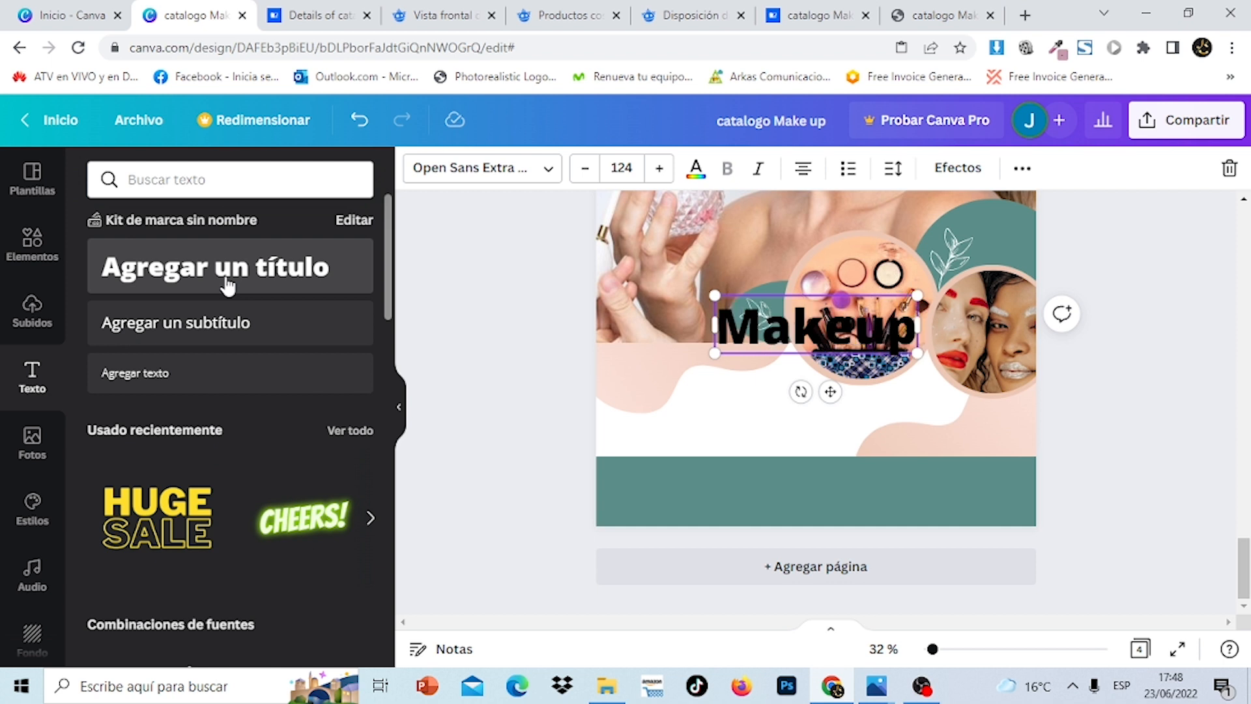
pyautogui.hotkey('ctrl', 'a')
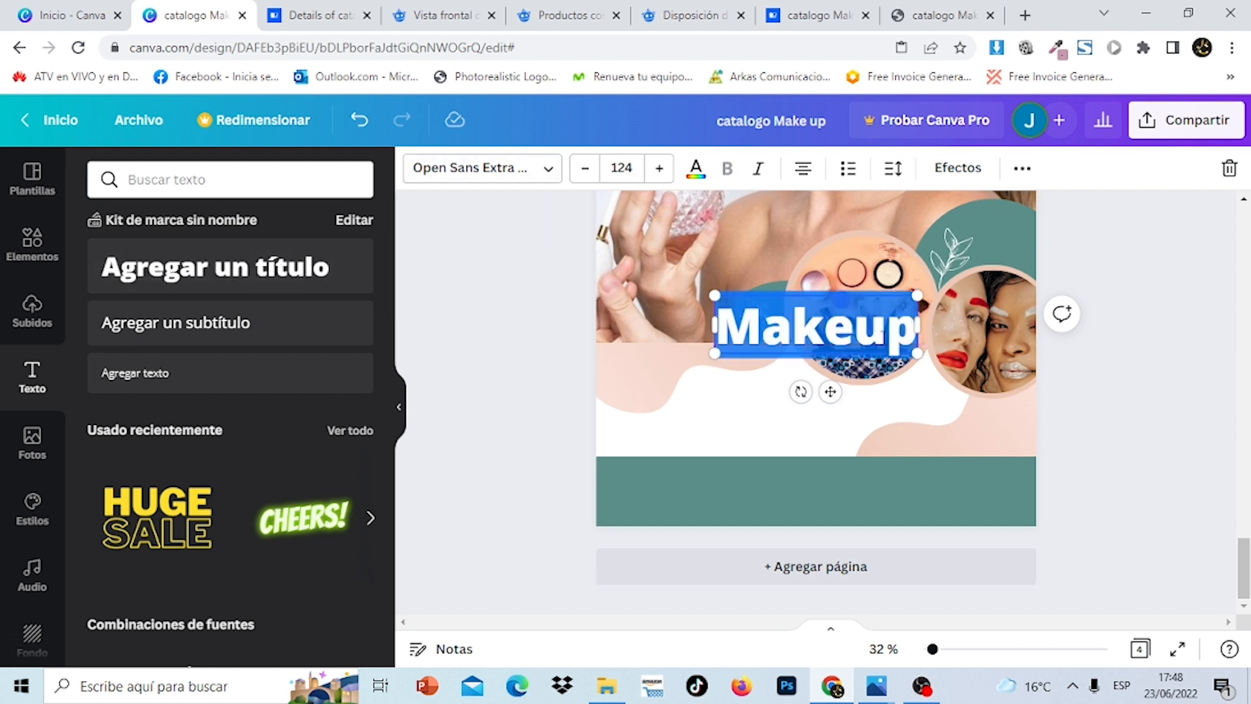
# Set the Makeup title to Playlist Script font in the document's teal colour
pyautogui.click(534, 173)
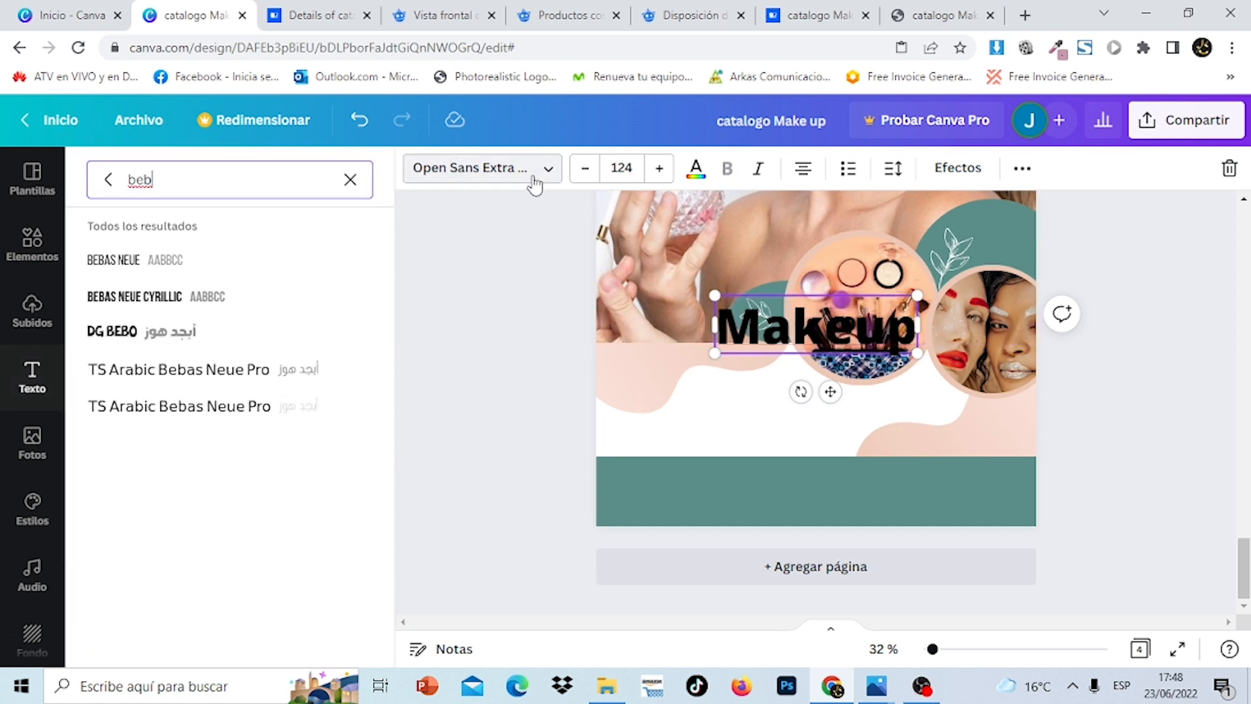
pyautogui.click(350, 180)
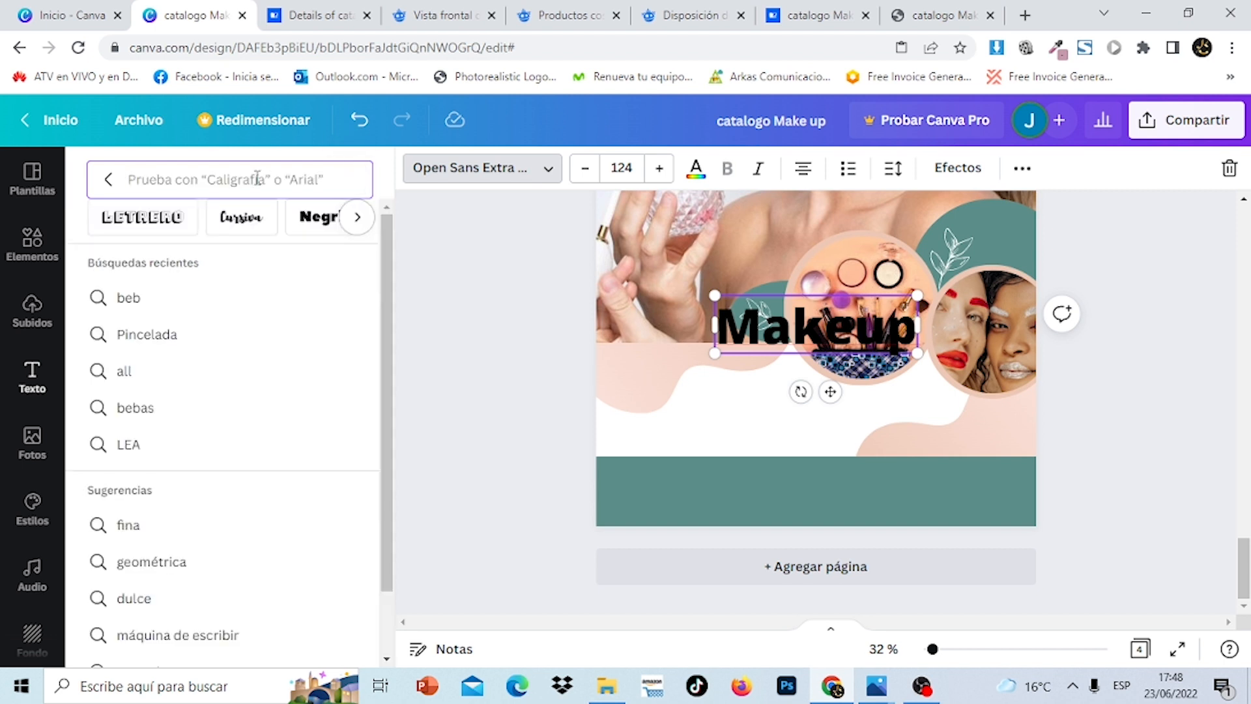
pyautogui.write('play')
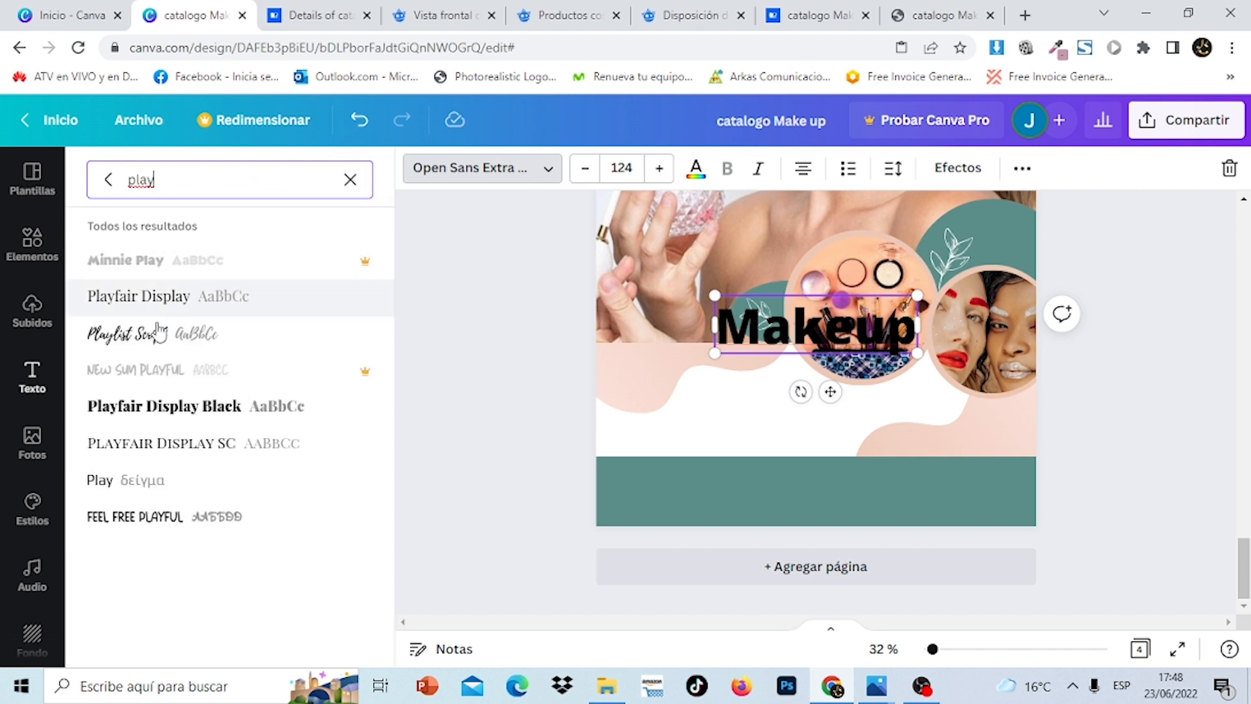
pyautogui.click(151, 339)
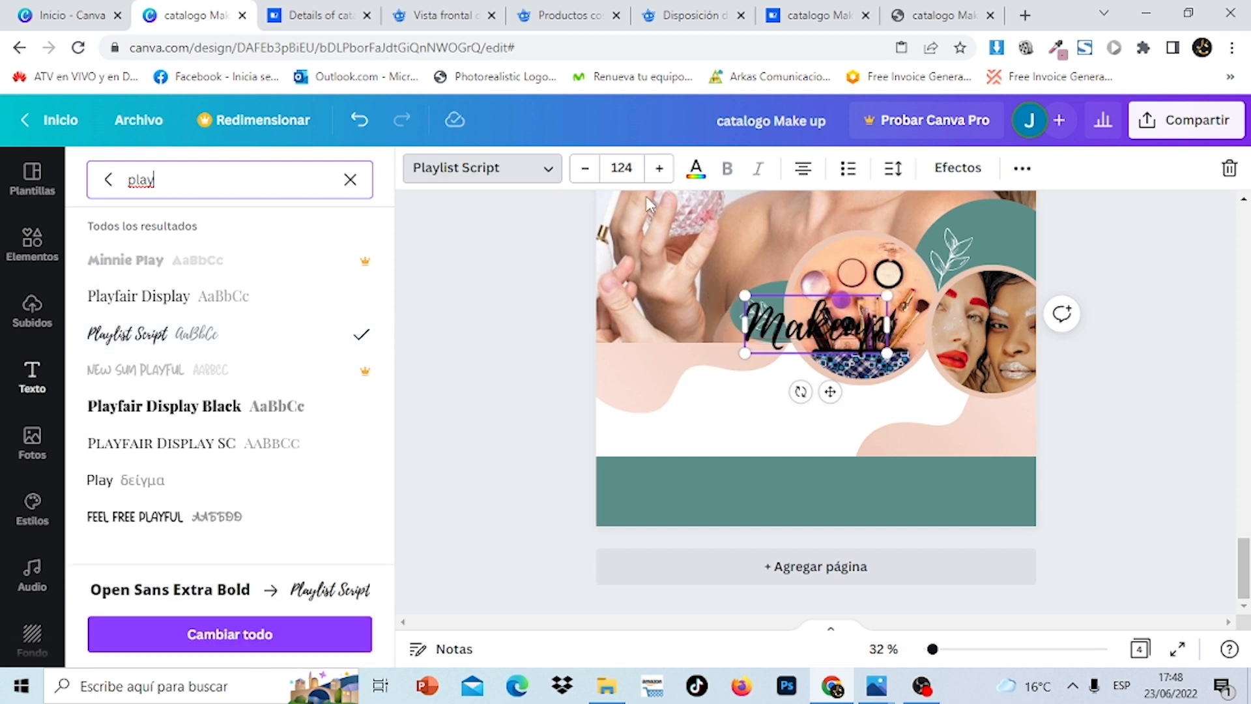
pyautogui.click(695, 168)
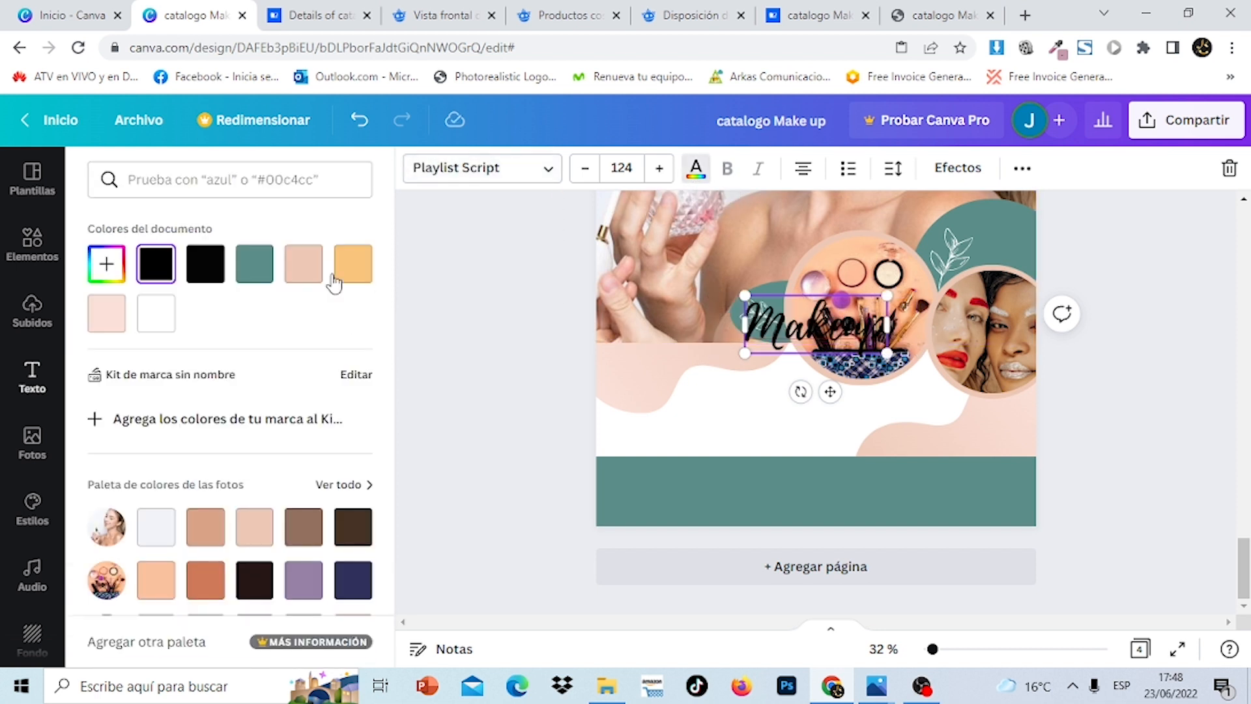
pyautogui.click(241, 276)
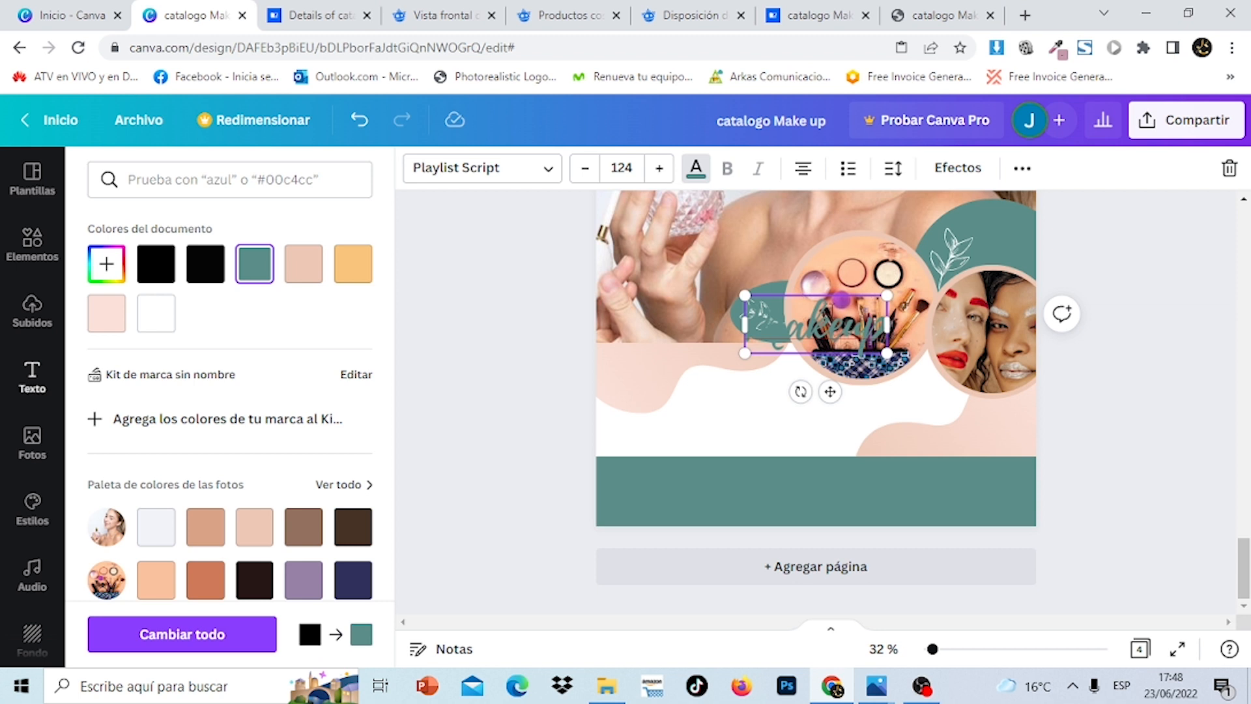
# Position the Make up title below the makeup photo circle
pyautogui.moveTo(829, 392); pyautogui.dragTo(746, 456)
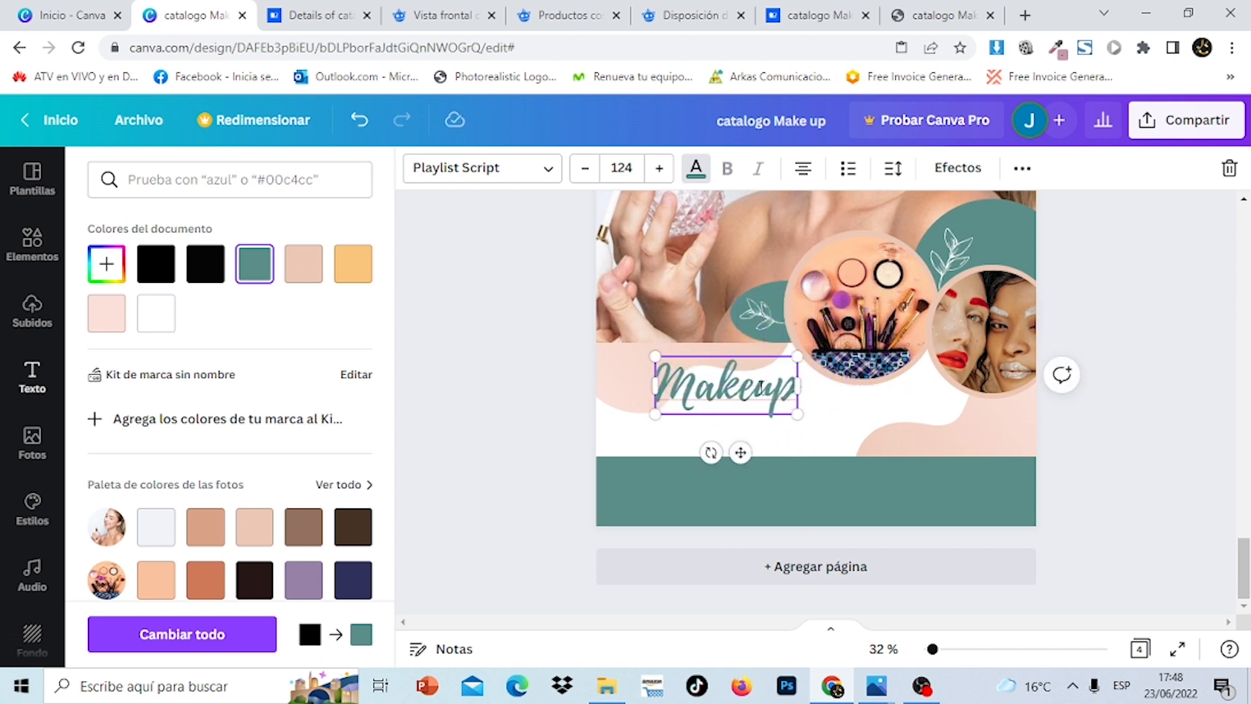
pyautogui.scroll(1, 814, 391)
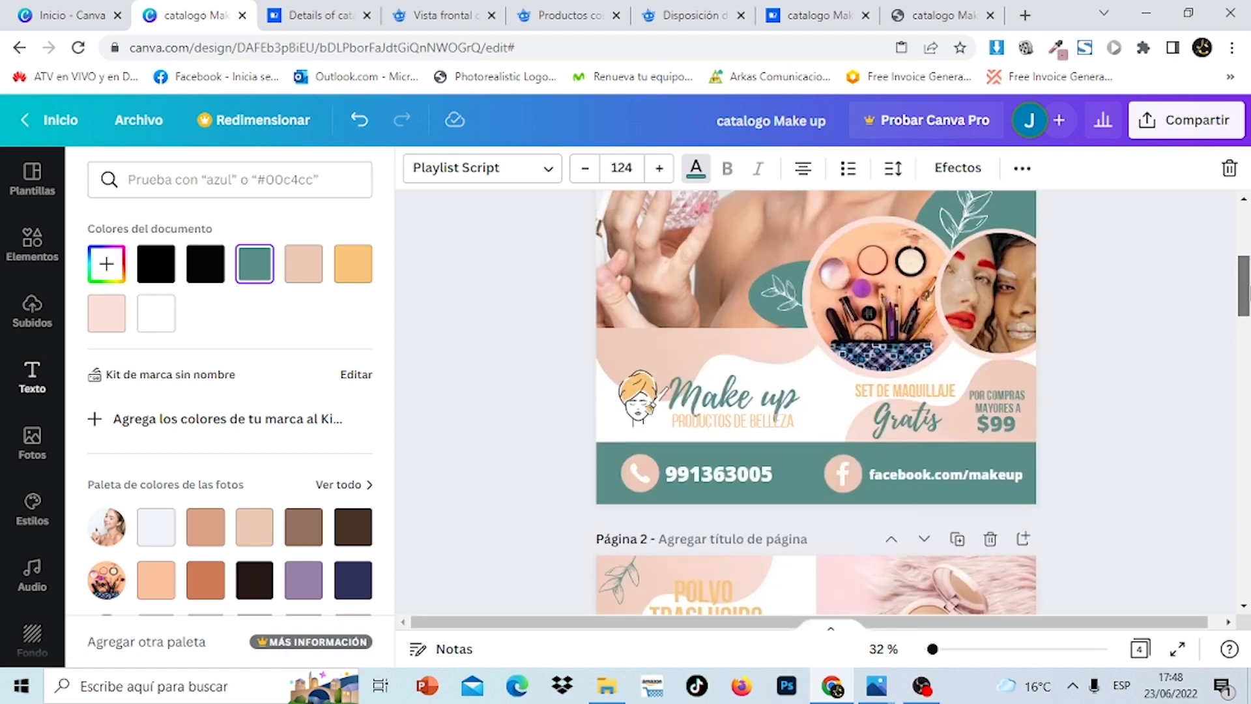
pyautogui.moveTo(1244, 299); pyautogui.dragTo(1245, 580)
pyautogui.click(1176, 540)
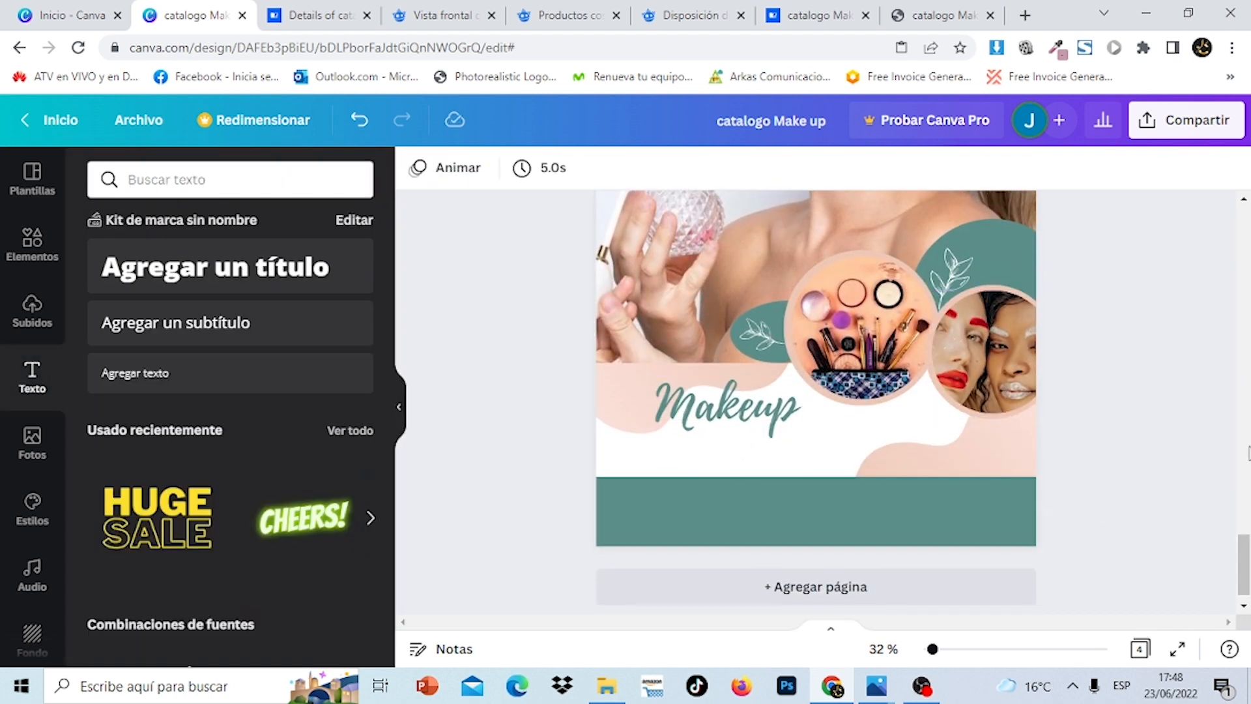
pyautogui.click(769, 422)
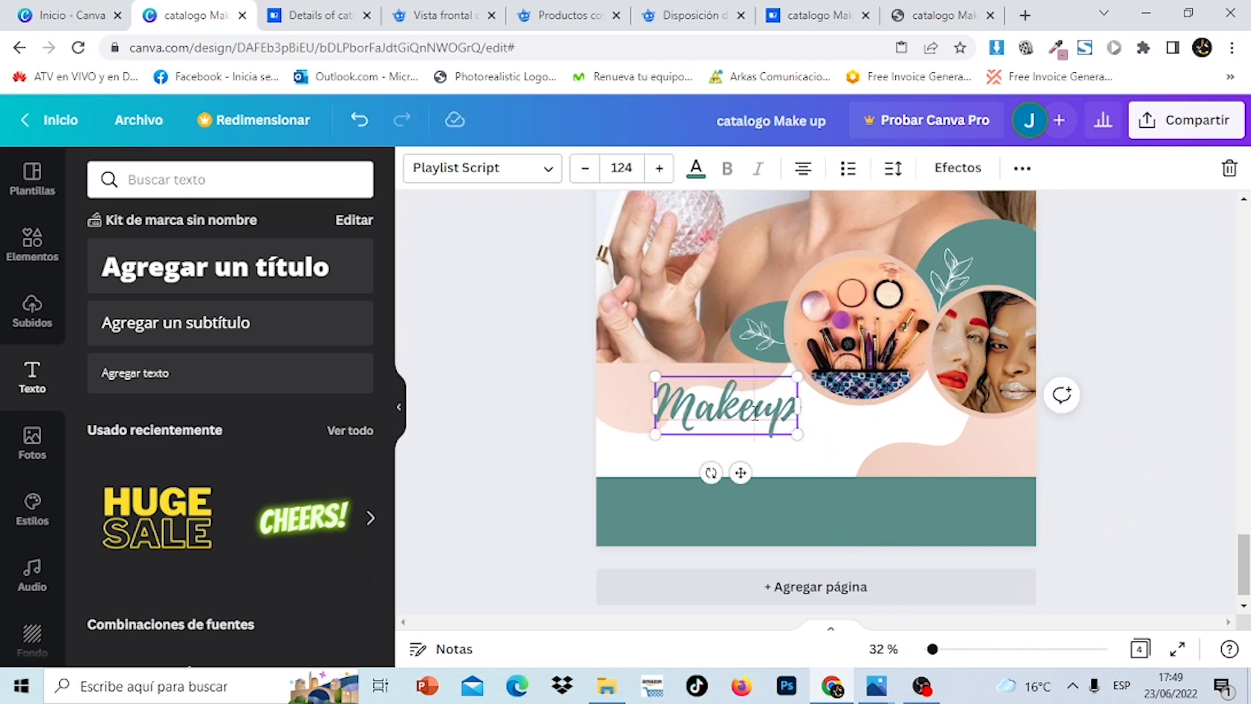
pyautogui.click(1244, 489)
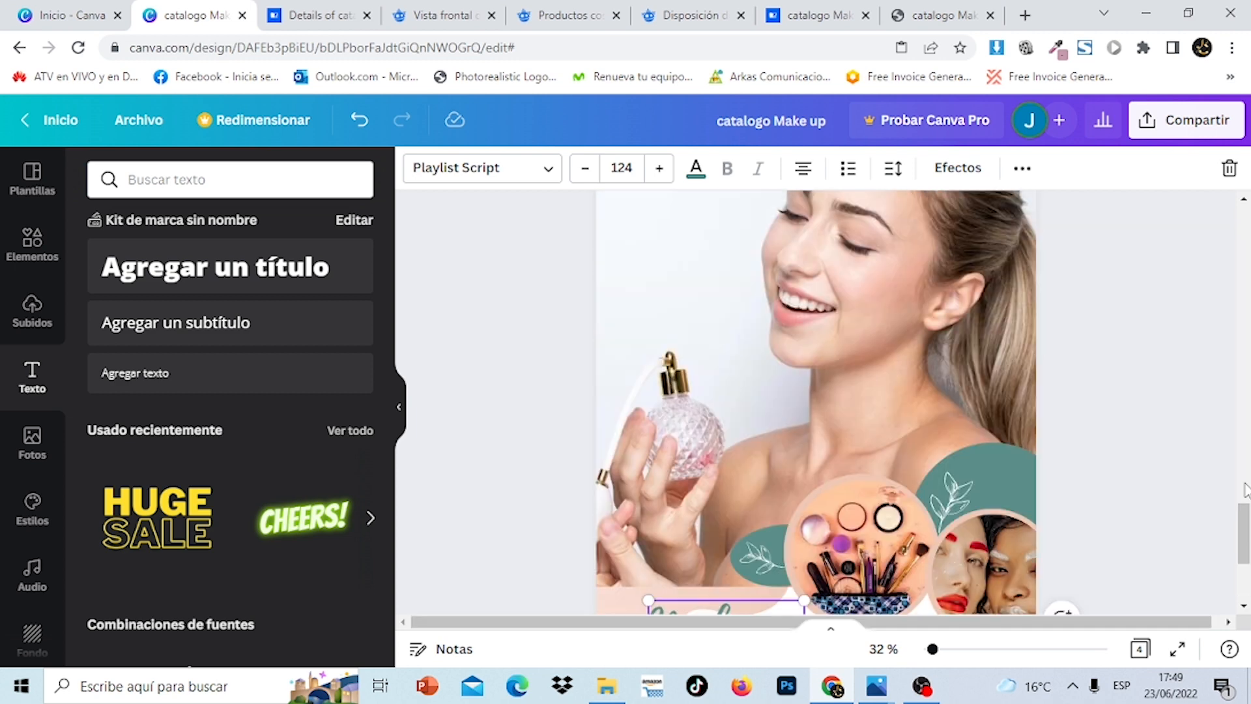
pyautogui.moveTo(1244, 497); pyautogui.dragTo(1244, 553)
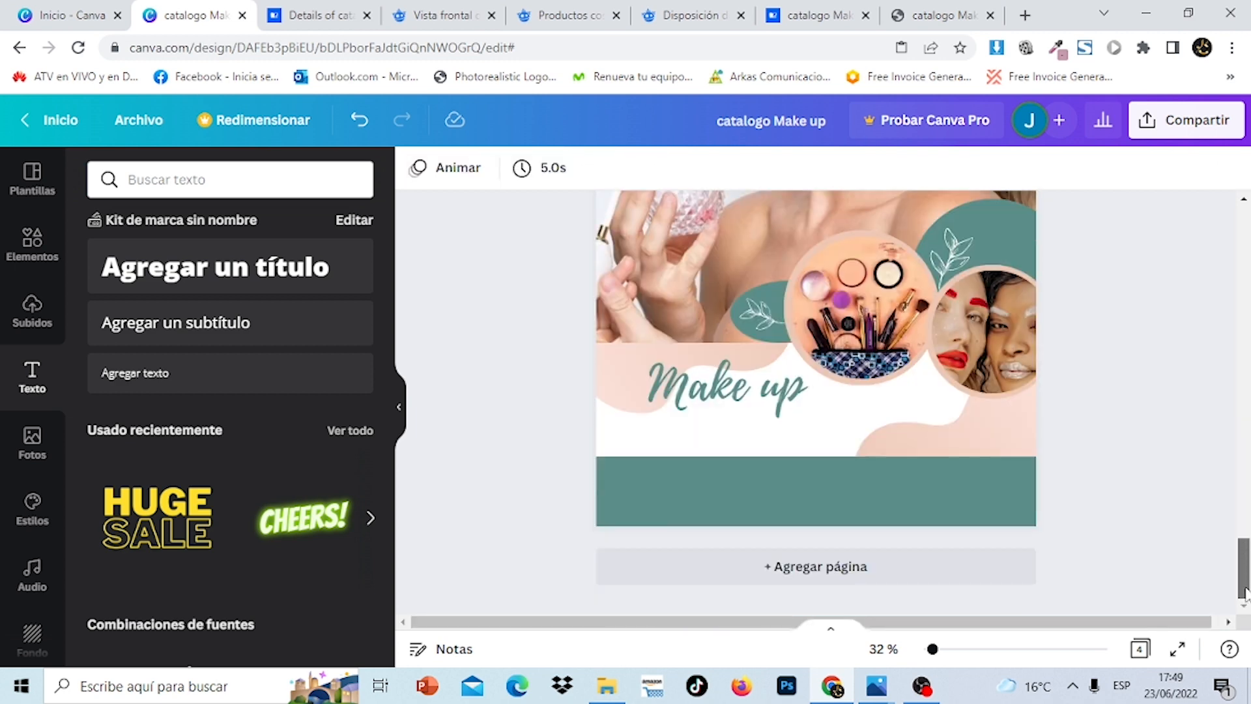
pyautogui.moveTo(776, 391); pyautogui.dragTo(769, 395)
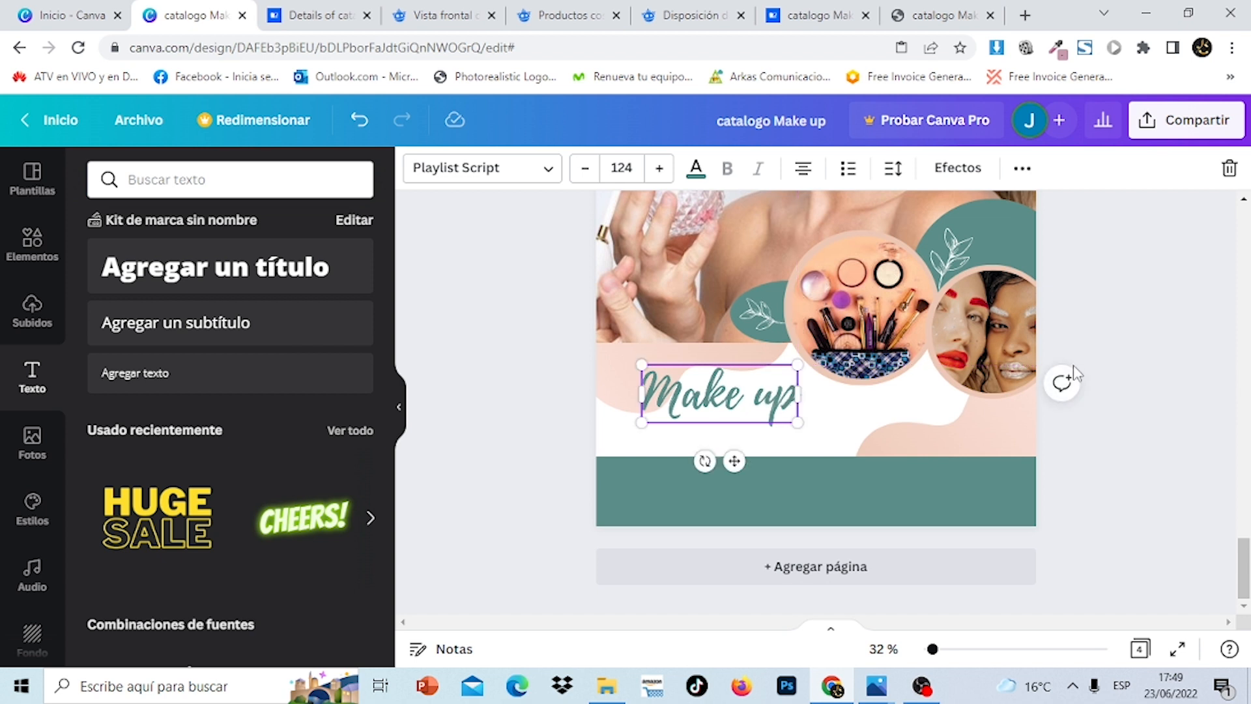
pyautogui.click(1047, 378)
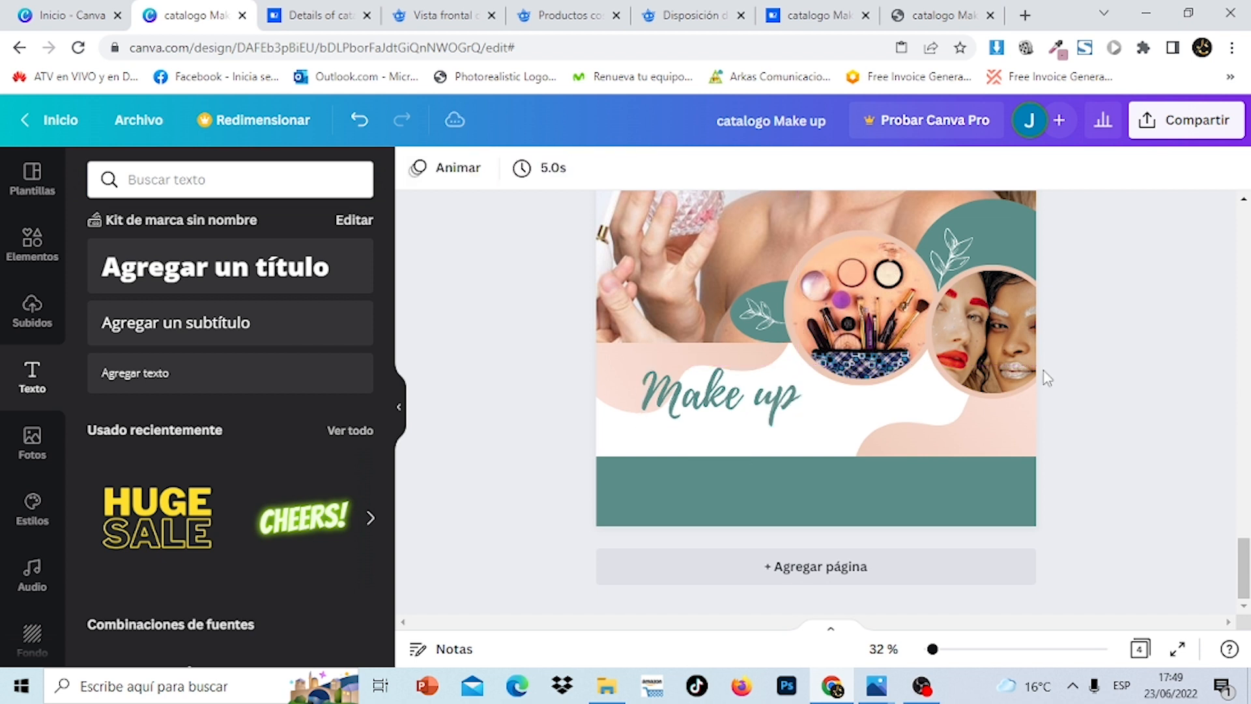
# Add a 'productos de belleza' text box and set its font to Bebas Neue
pyautogui.click(271, 284)
pyautogui.write('pro')
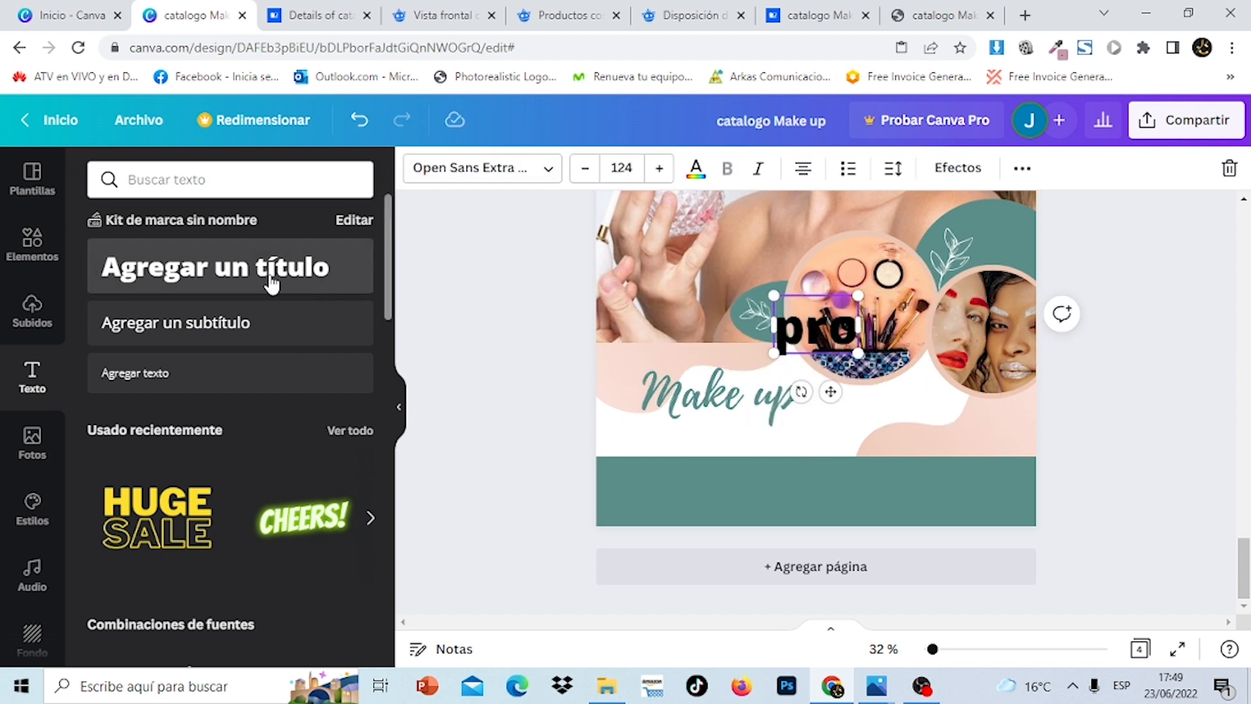
pyautogui.write('ductos d')
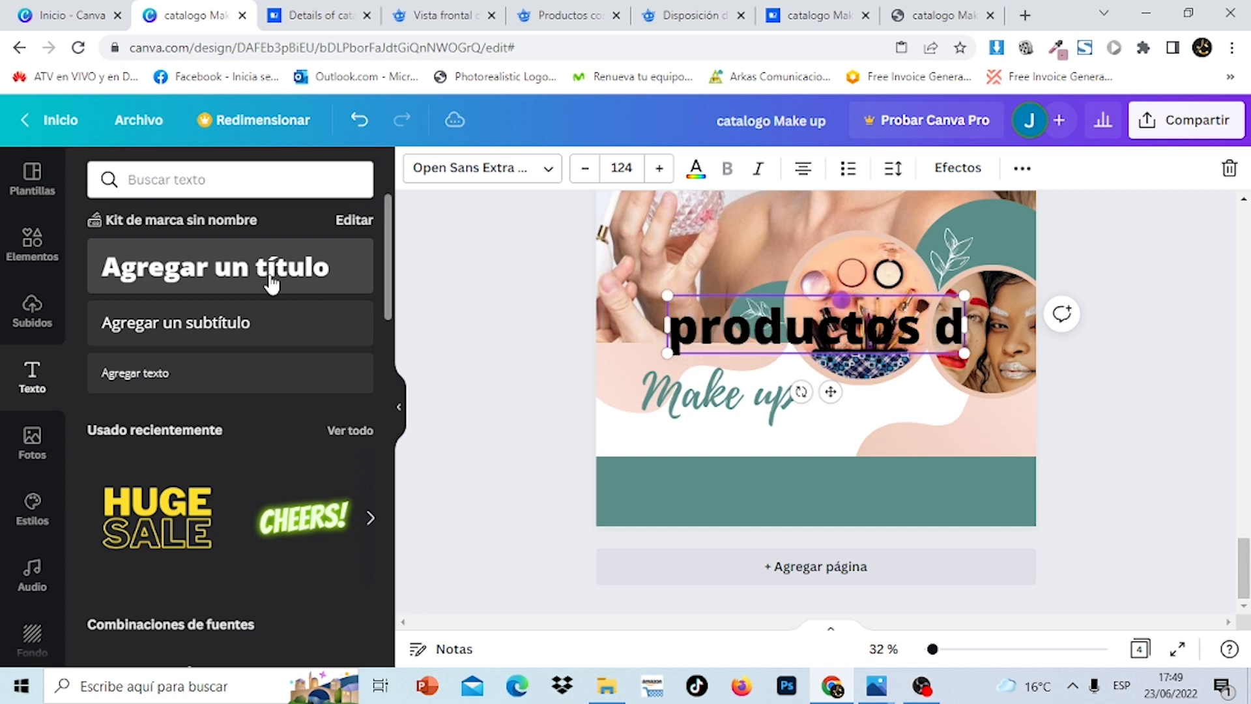
pyautogui.write('e belleza')
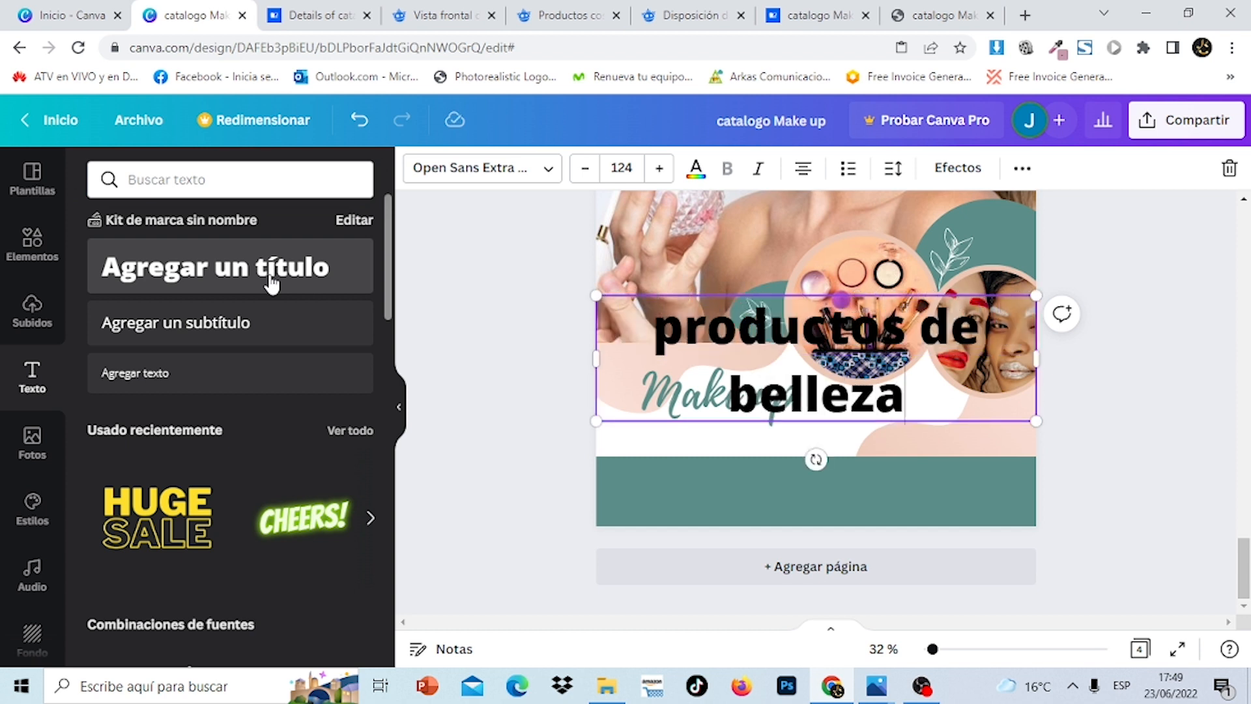
pyautogui.moveTo(916, 411); pyautogui.dragTo(648, 320)
pyautogui.click(547, 181)
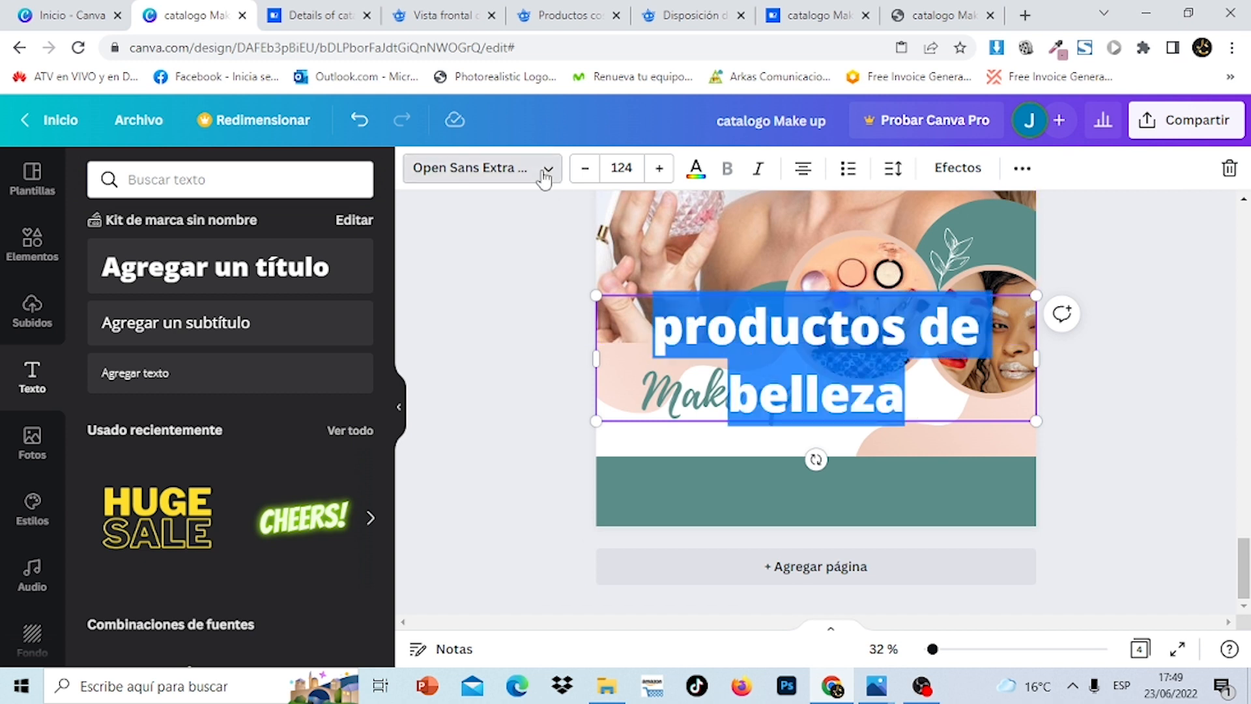
pyautogui.click(350, 180)
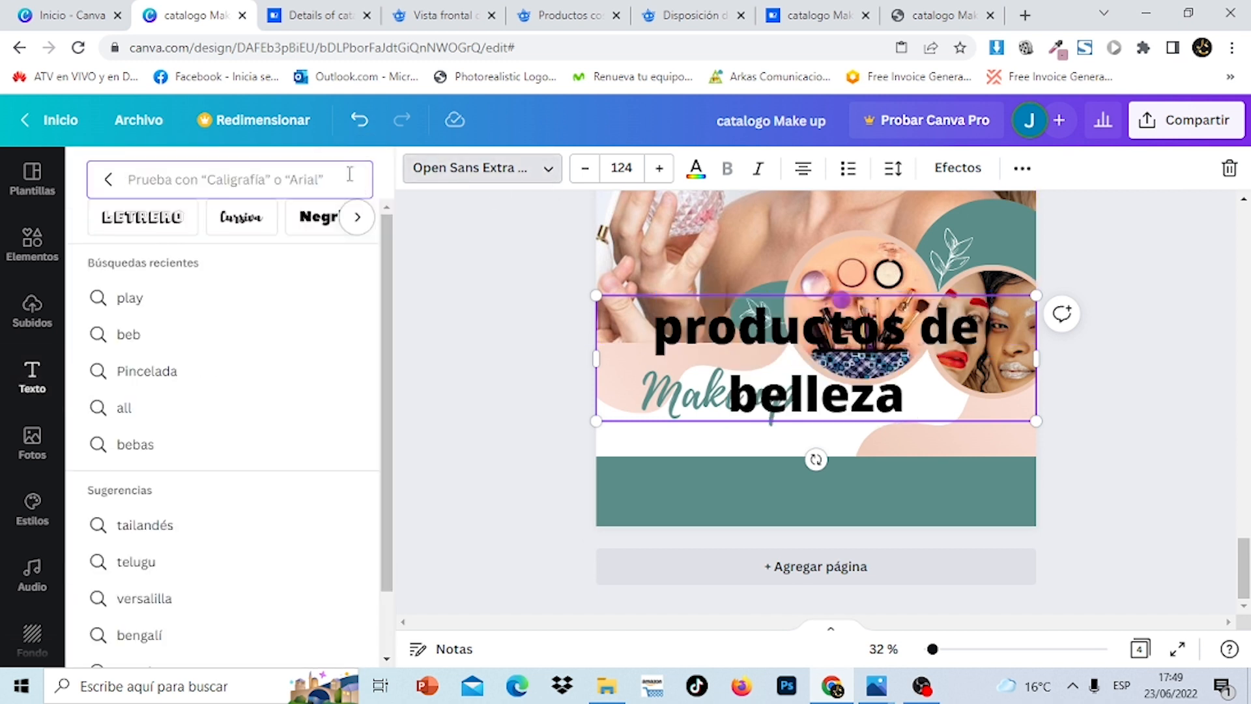
pyautogui.write('bebas')
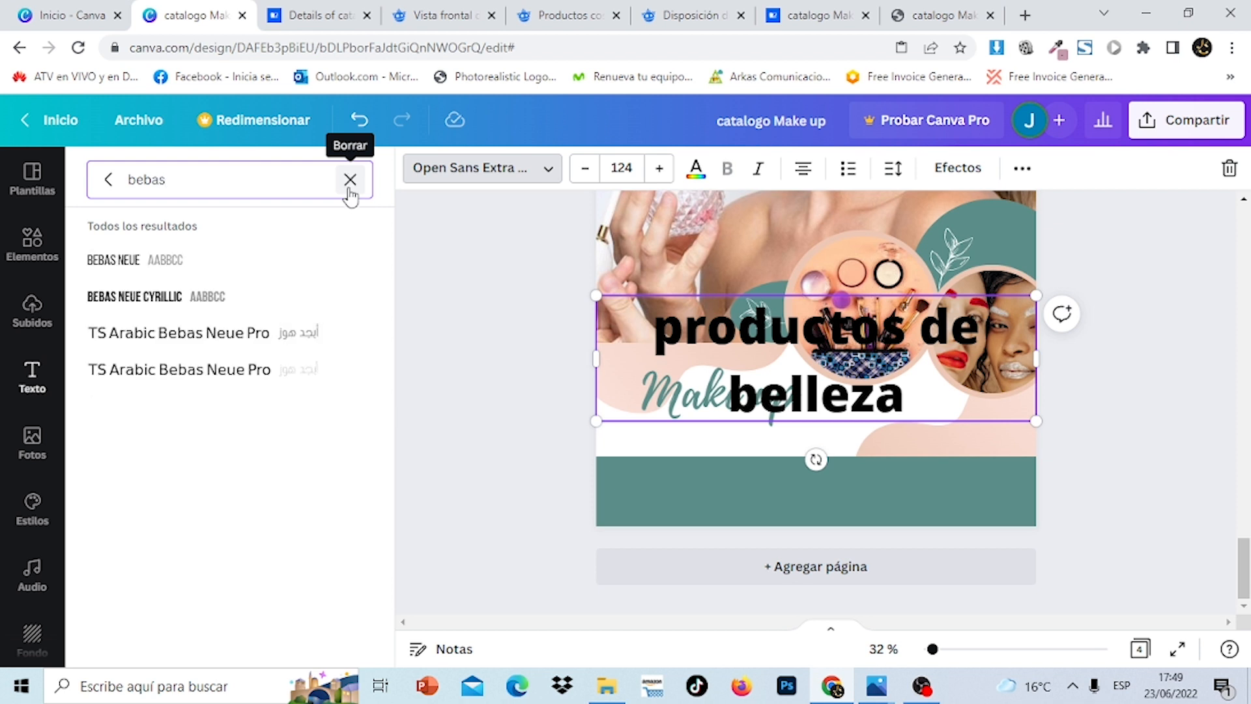
pyautogui.click(185, 280)
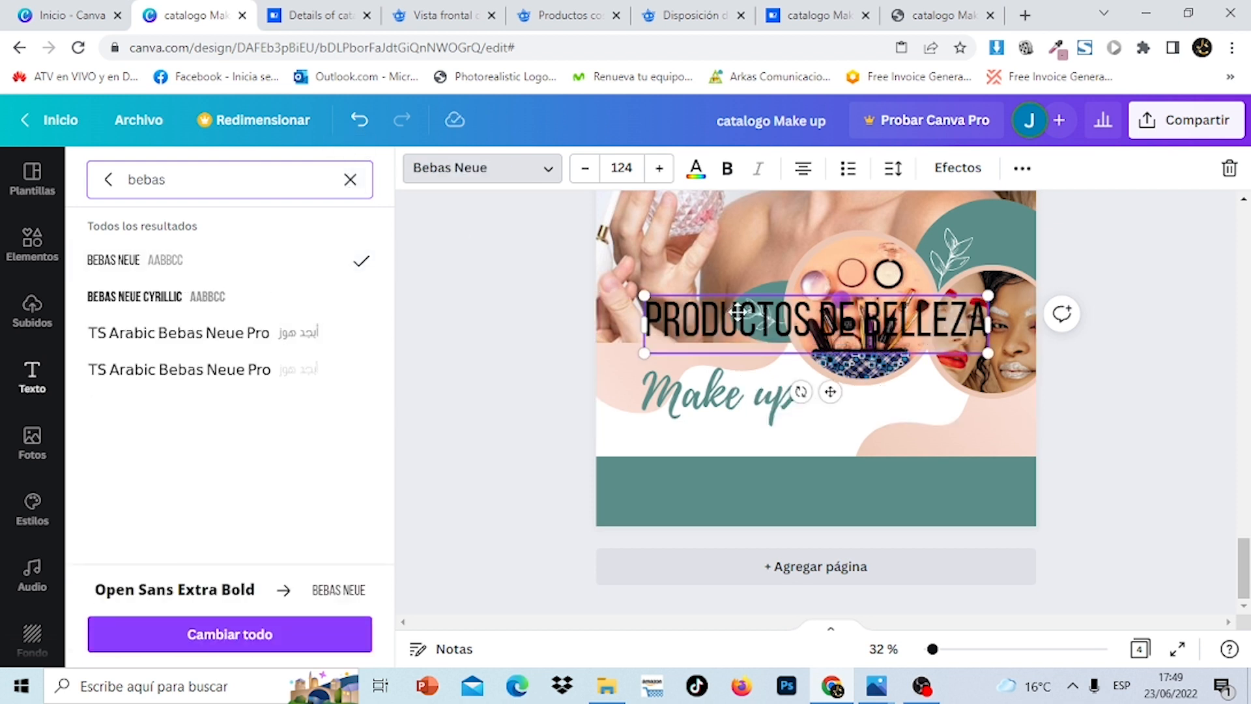
# Resize the subtitle to about 50.3, place it under 'Make up', and colour it orange
pyautogui.moveTo(977, 346); pyautogui.dragTo(785, 303)
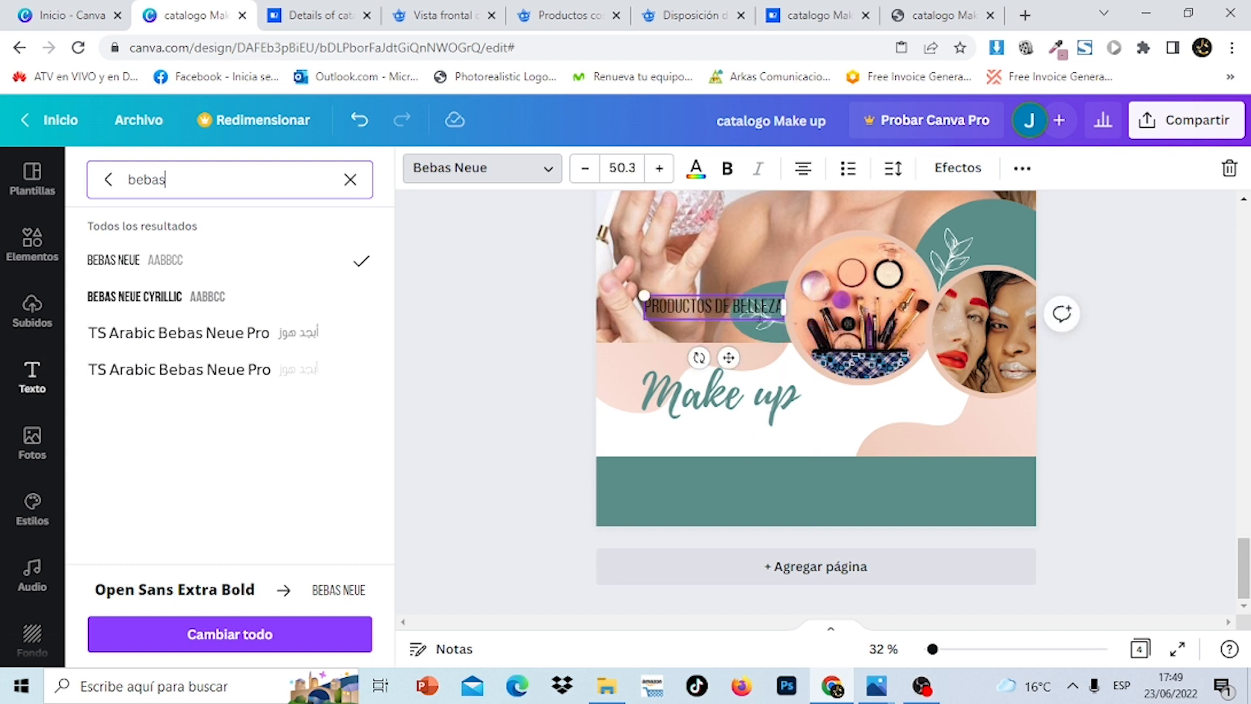
pyautogui.moveTo(729, 357); pyautogui.dragTo(737, 490)
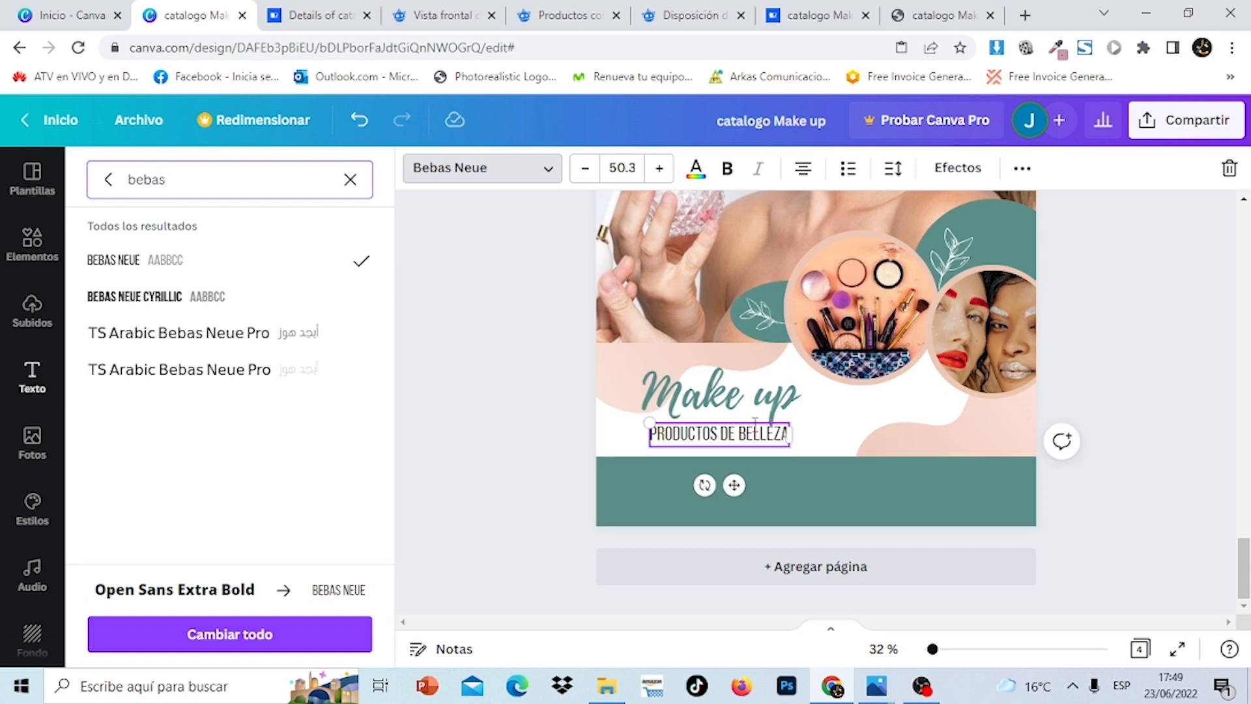
pyautogui.moveTo(753, 420); pyautogui.dragTo(751, 422)
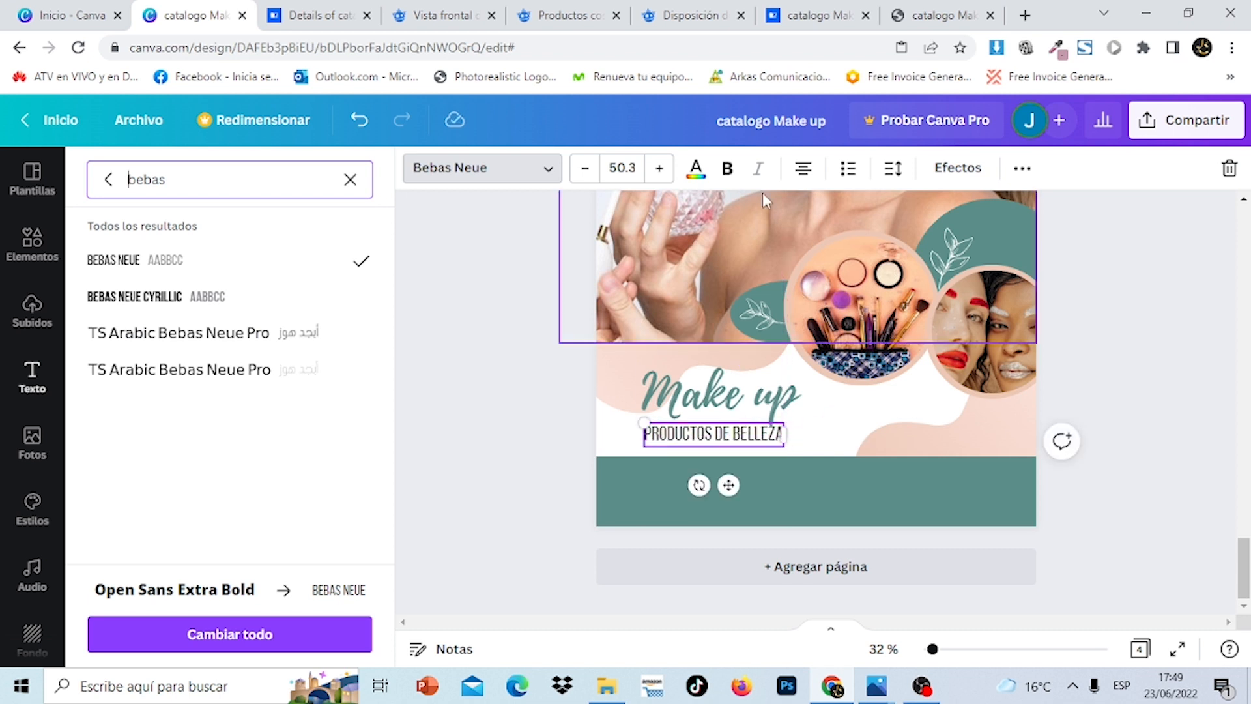
pyautogui.click(695, 168)
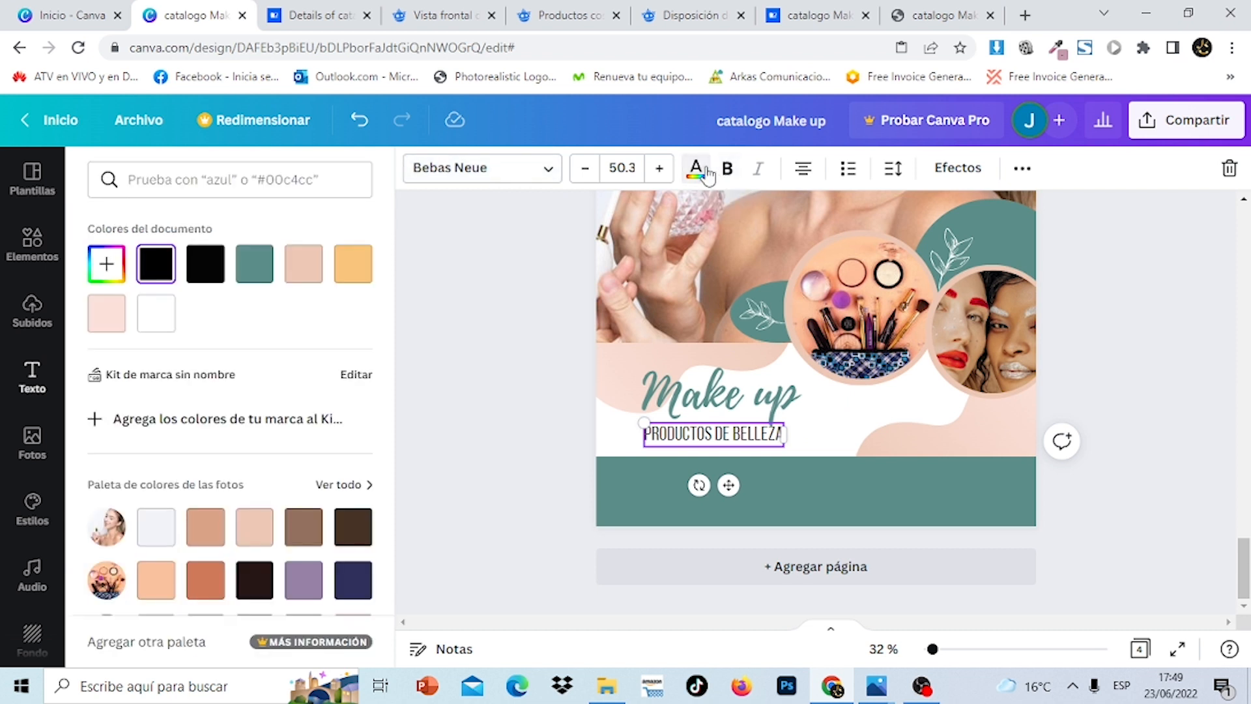
pyautogui.click(352, 274)
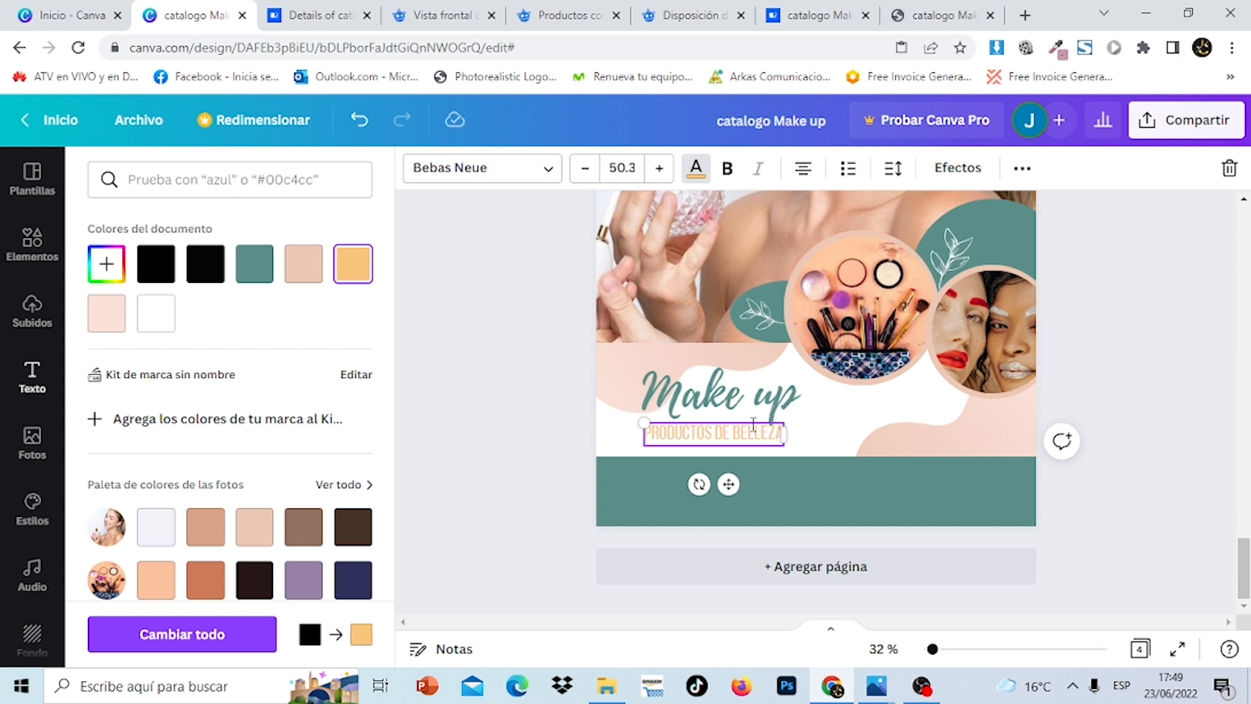
pyautogui.moveTo(754, 420); pyautogui.dragTo(758, 401)
pyautogui.click(1206, 456)
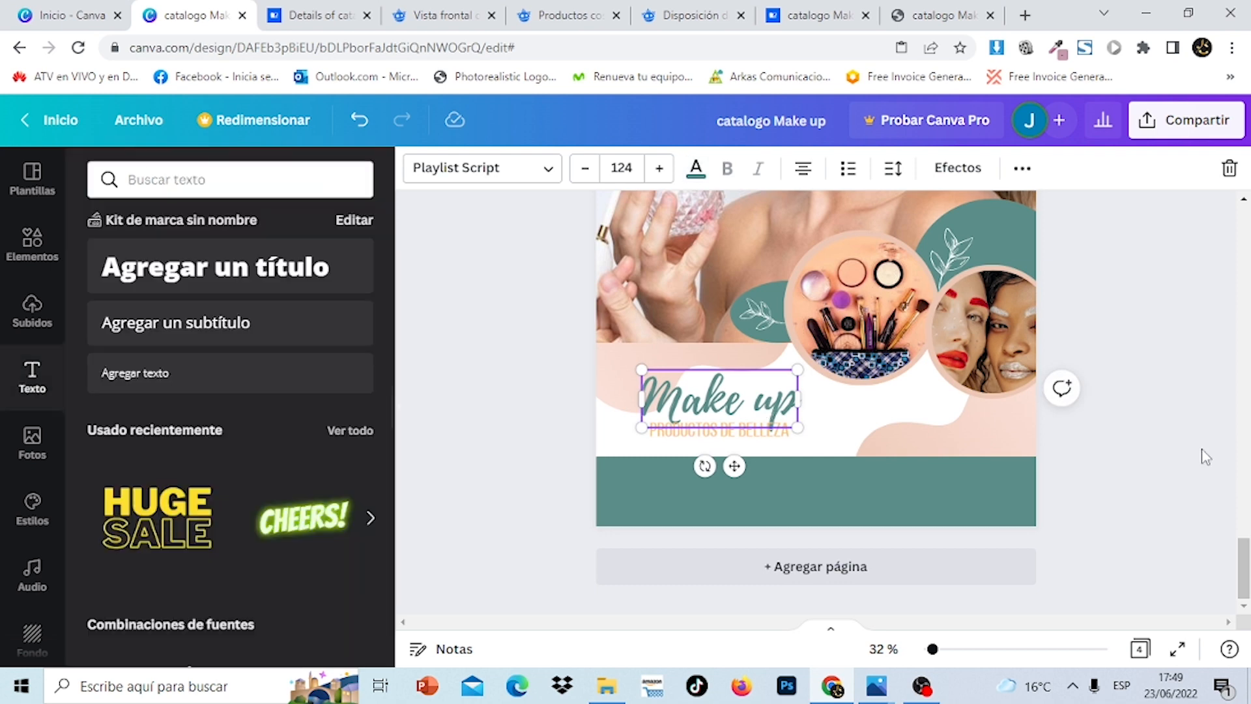
# Search the Elementos library for 'maquillaje logo' and browse the results
pyautogui.click(44, 241)
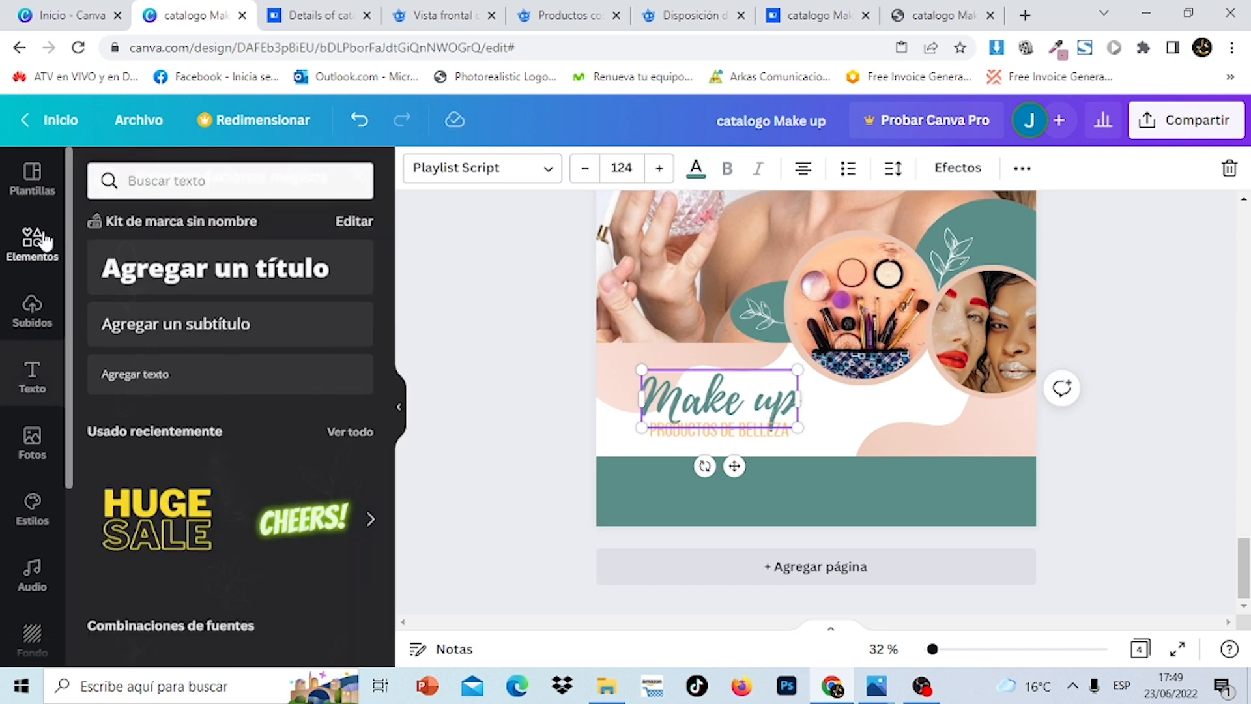
pyautogui.click(358, 177)
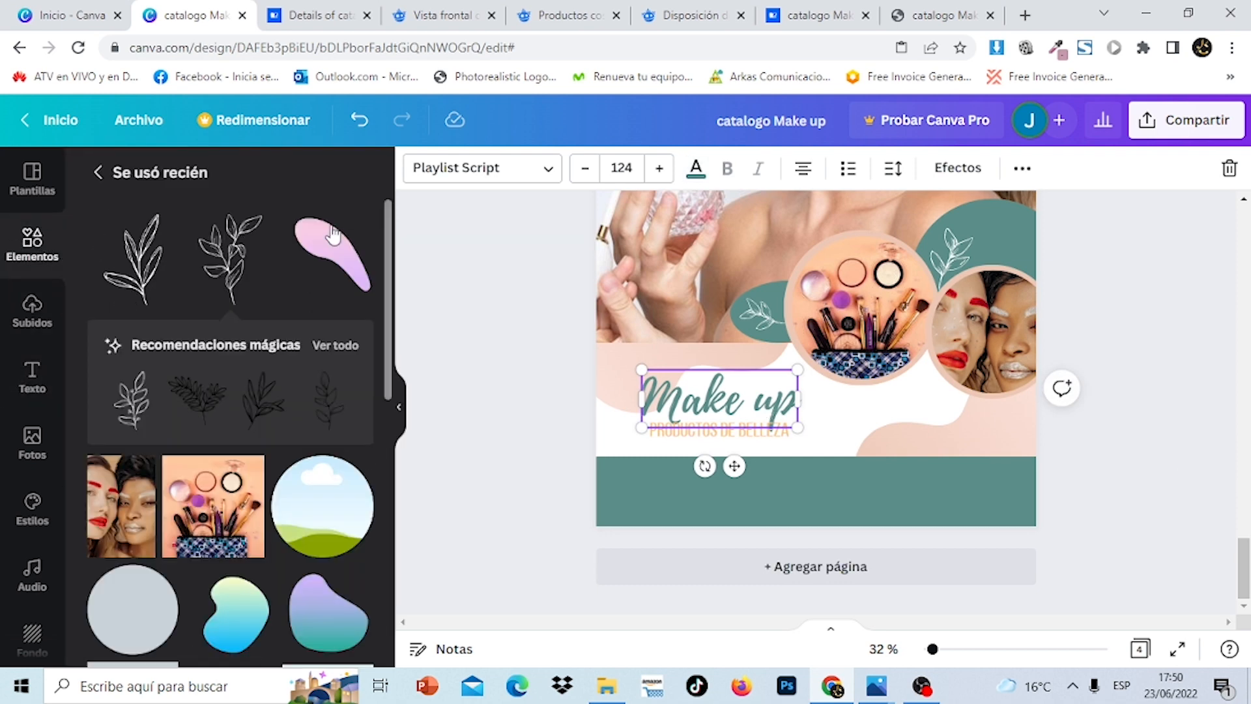
pyautogui.click(107, 174)
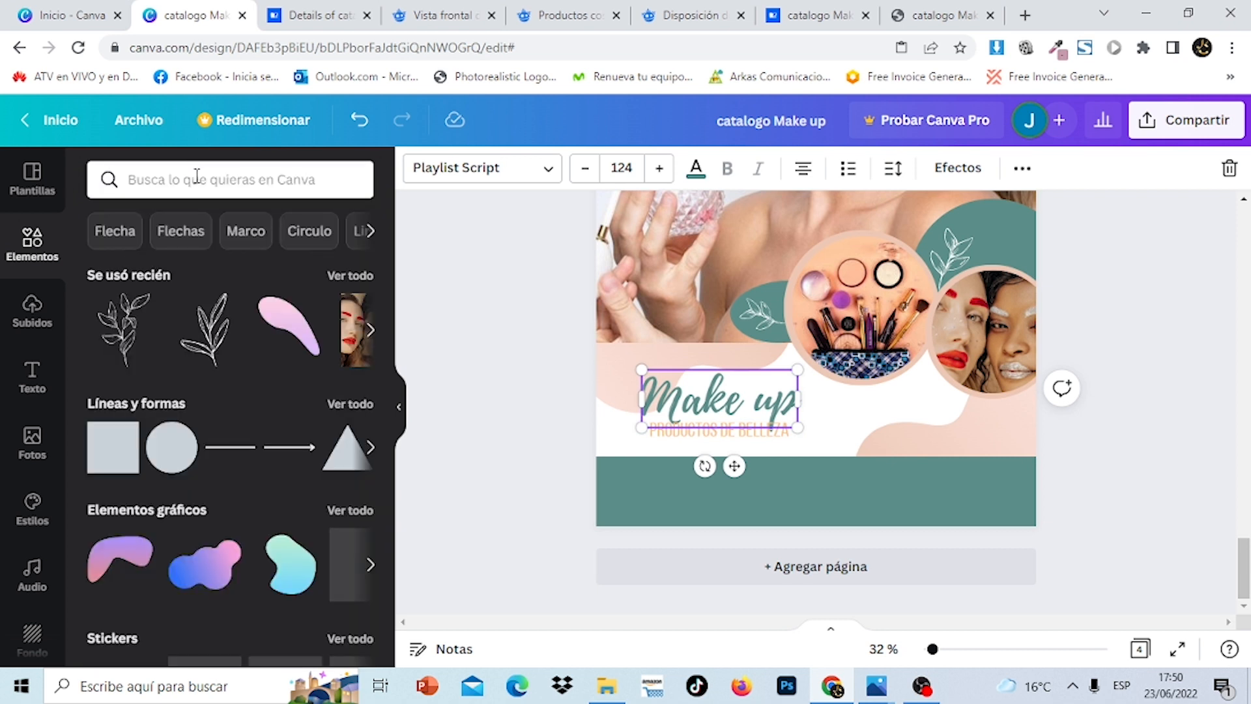
pyautogui.click(197, 178)
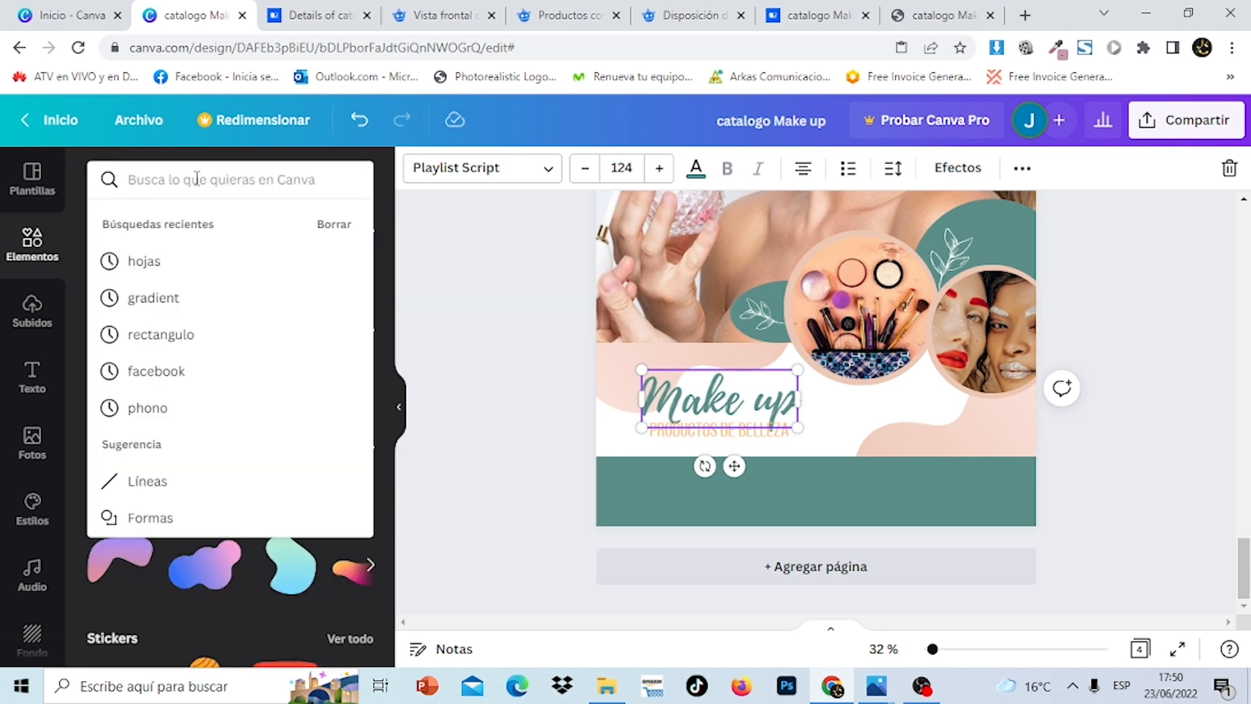
pyautogui.write('ma')
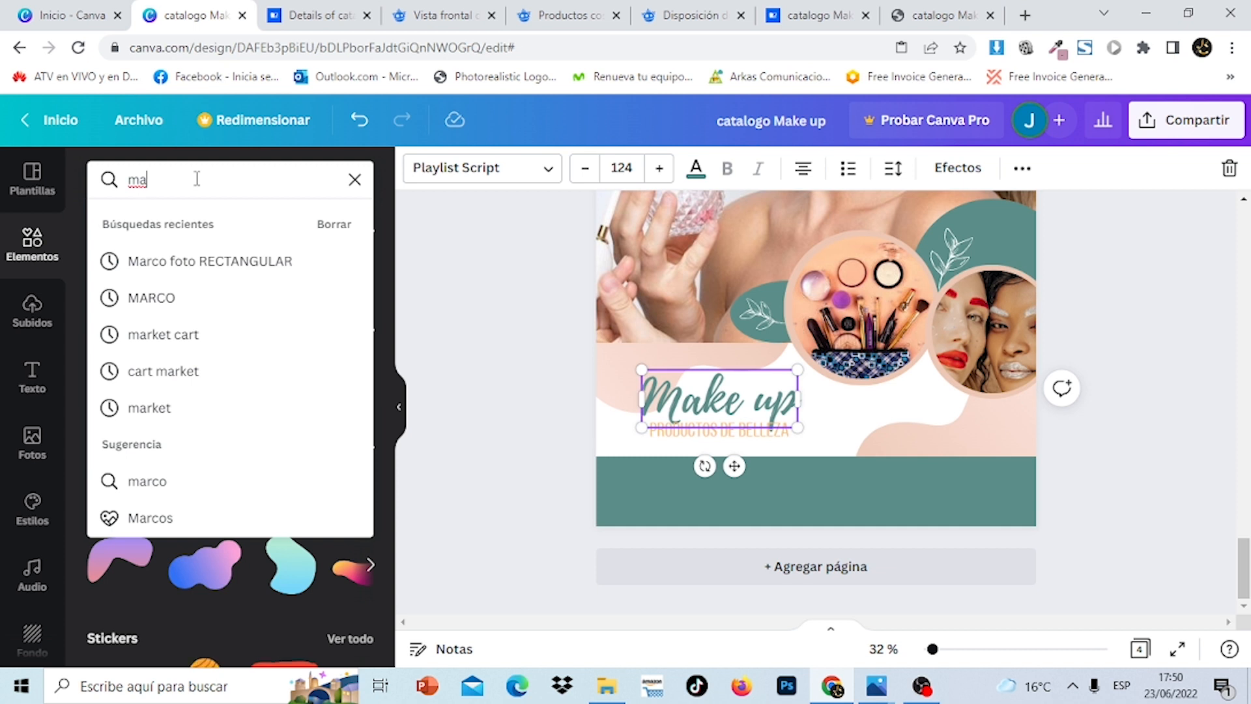
pyautogui.write('quillaje')
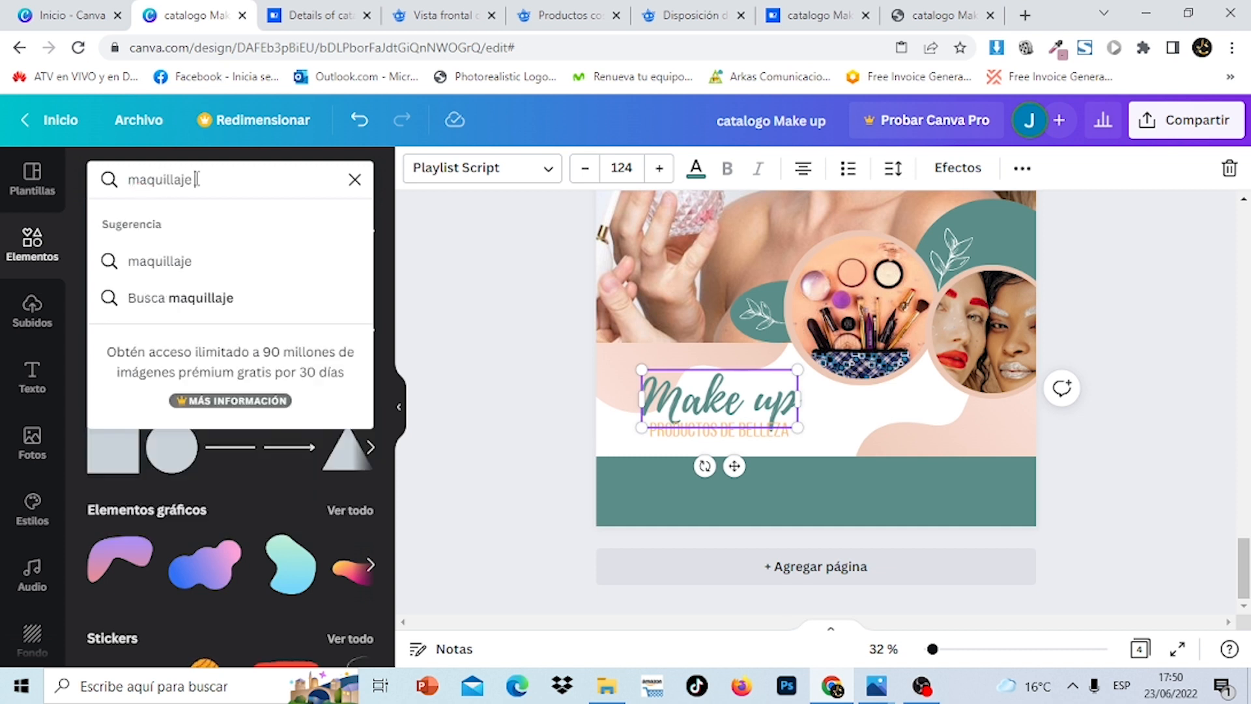
pyautogui.write(' logo')
pyautogui.press('Return')
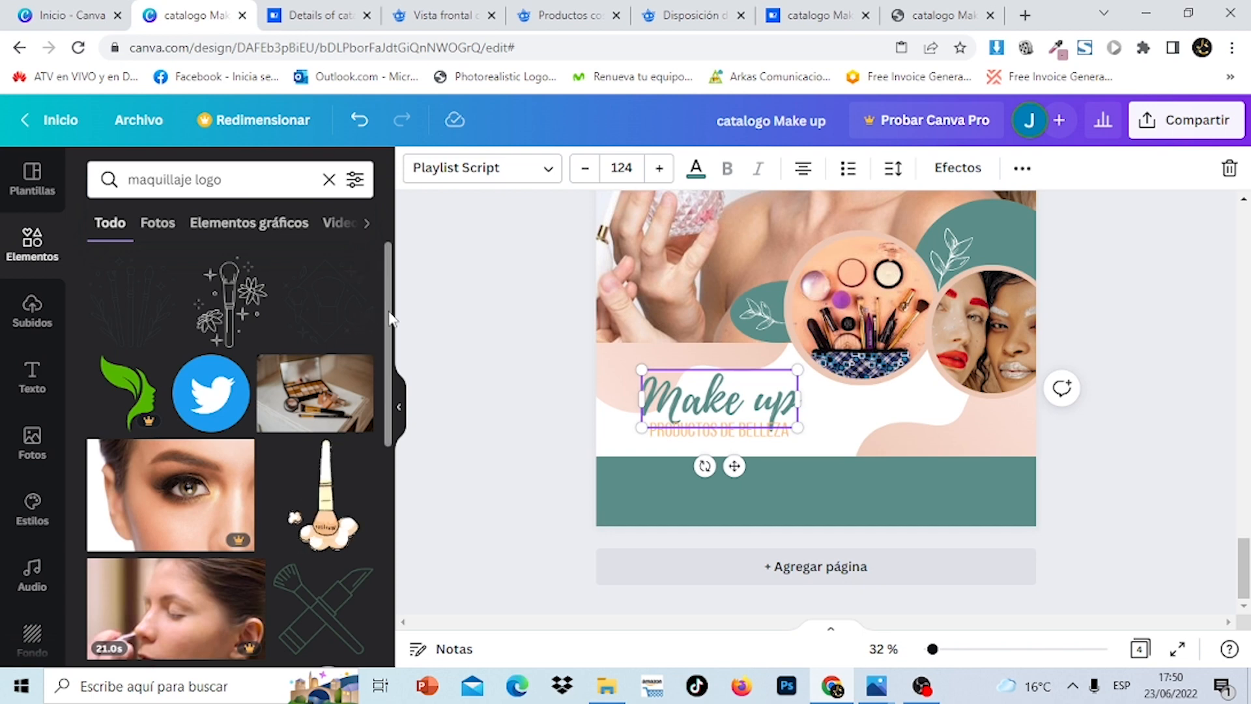
pyautogui.moveTo(388, 311); pyautogui.dragTo(399, 553)
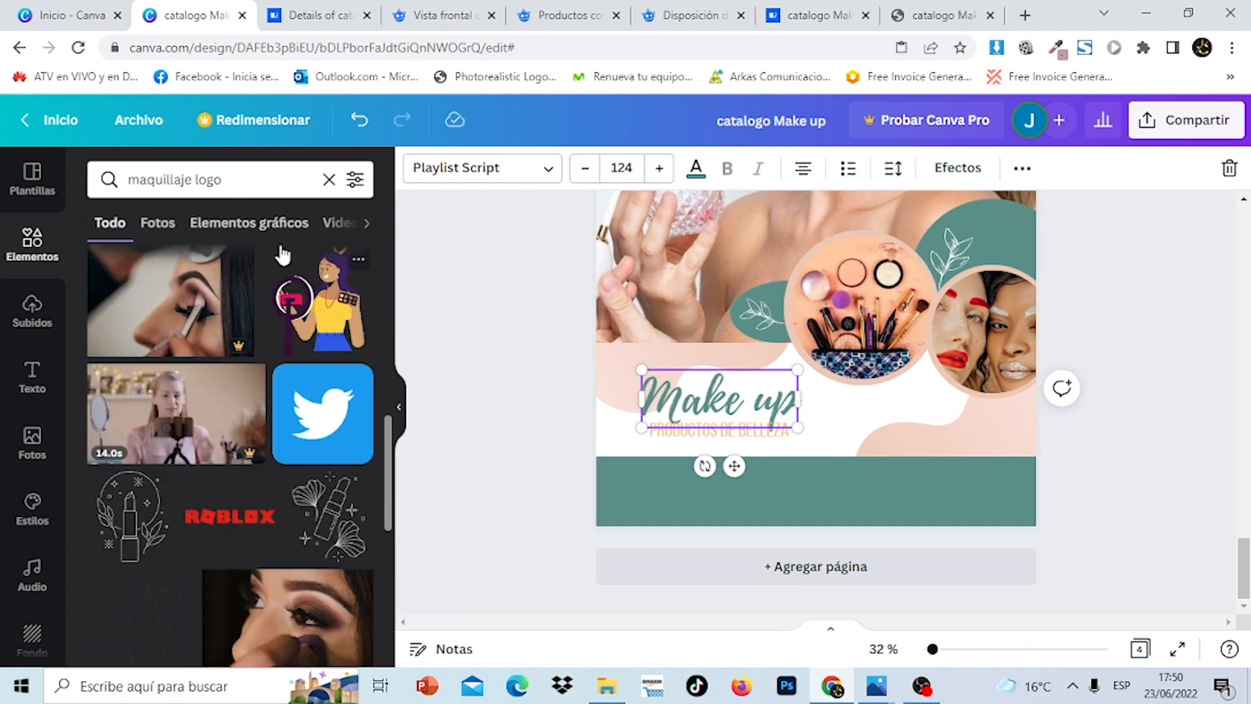
# Narrow the element search to 'maquillaje' and scroll through the results
pyautogui.click(254, 181)
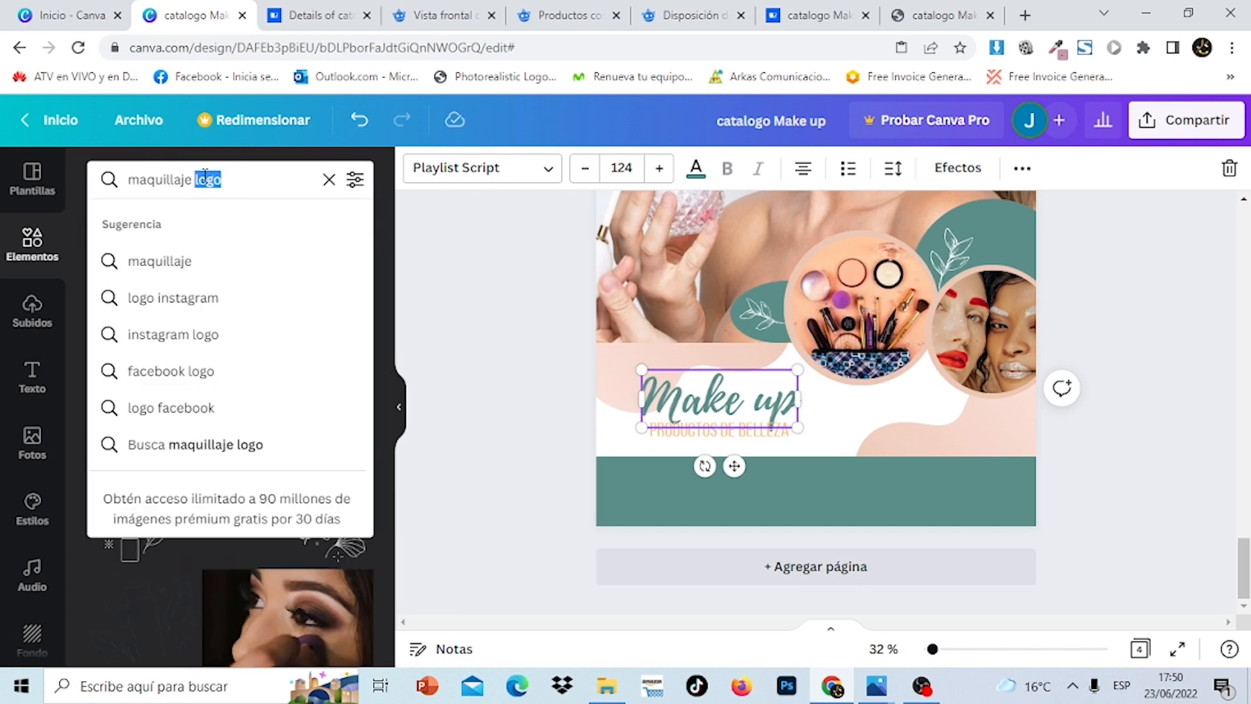
pyautogui.press('BackSpace')
pyautogui.press('Return')
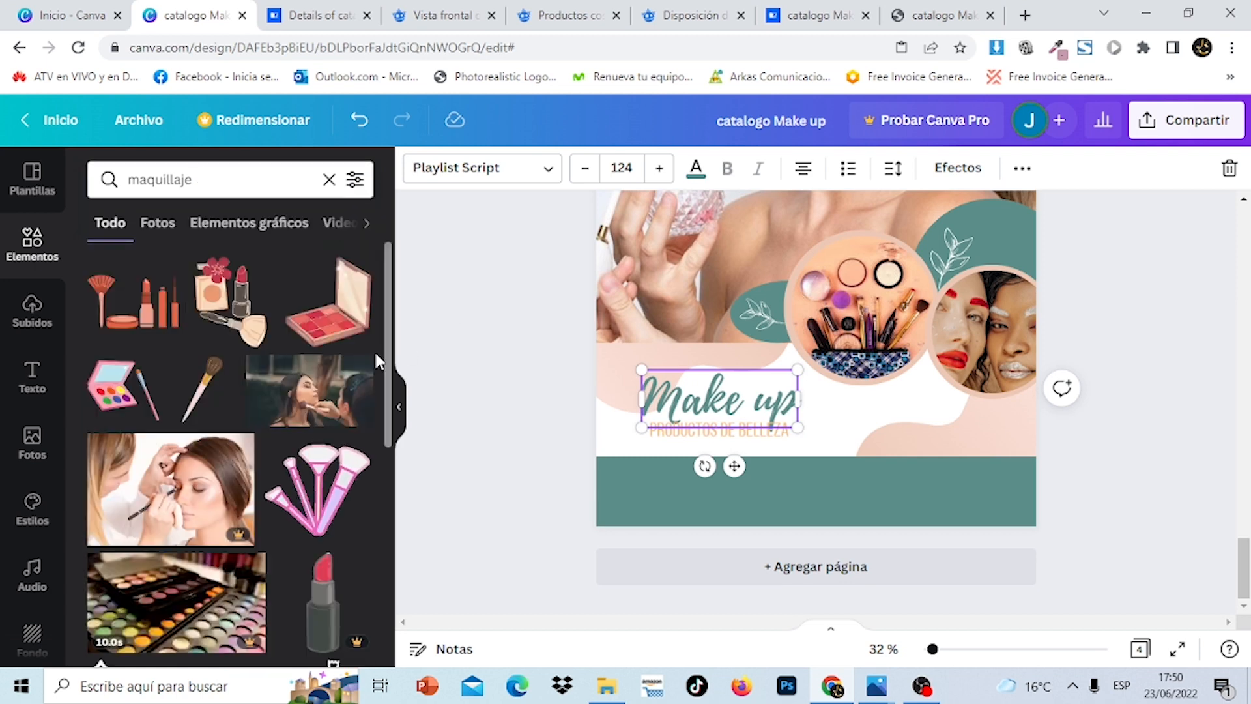
pyautogui.moveTo(395, 352); pyautogui.dragTo(417, 692)
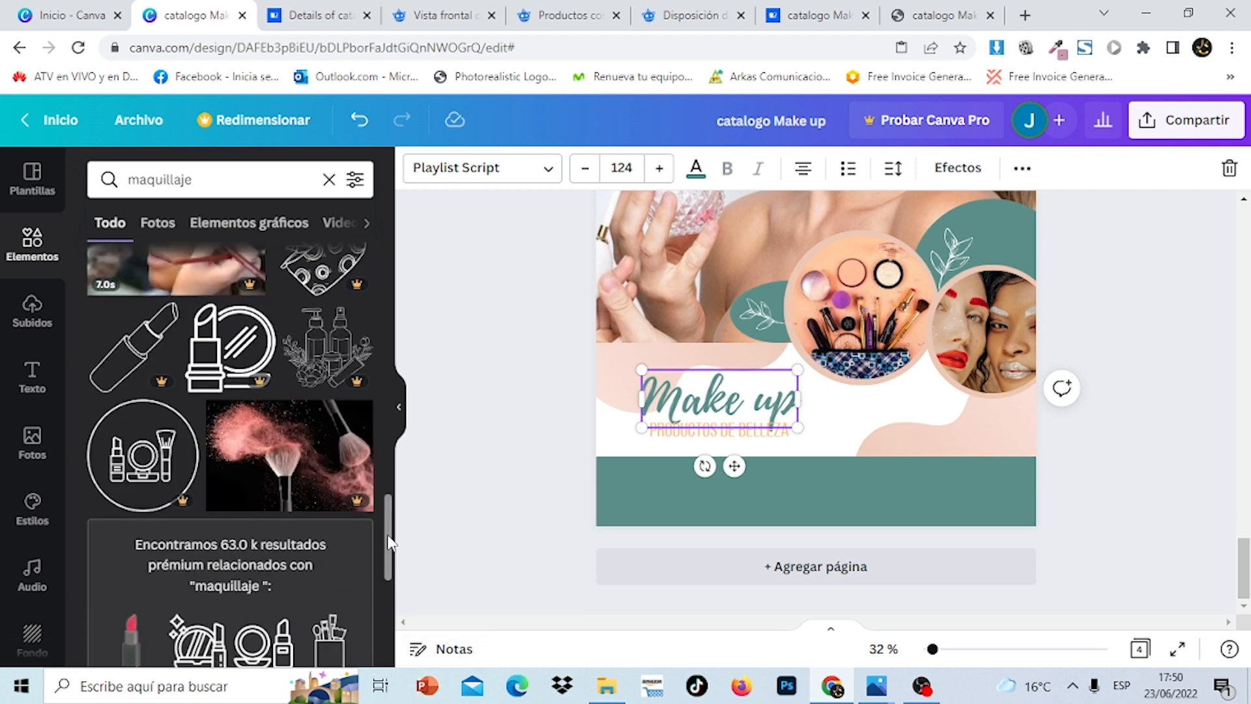
pyautogui.moveTo(389, 543); pyautogui.dragTo(400, 700)
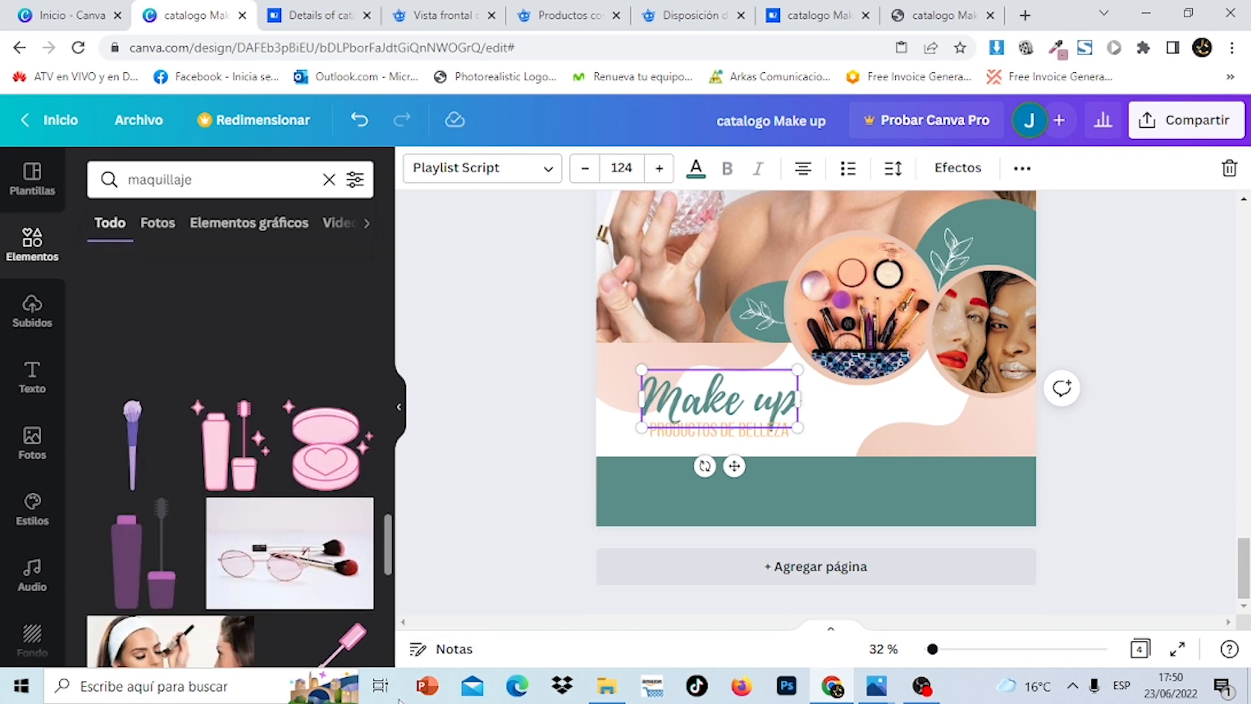
pyautogui.moveTo(389, 561); pyautogui.dragTo(397, 658)
pyautogui.scroll(-3, 389, 585)
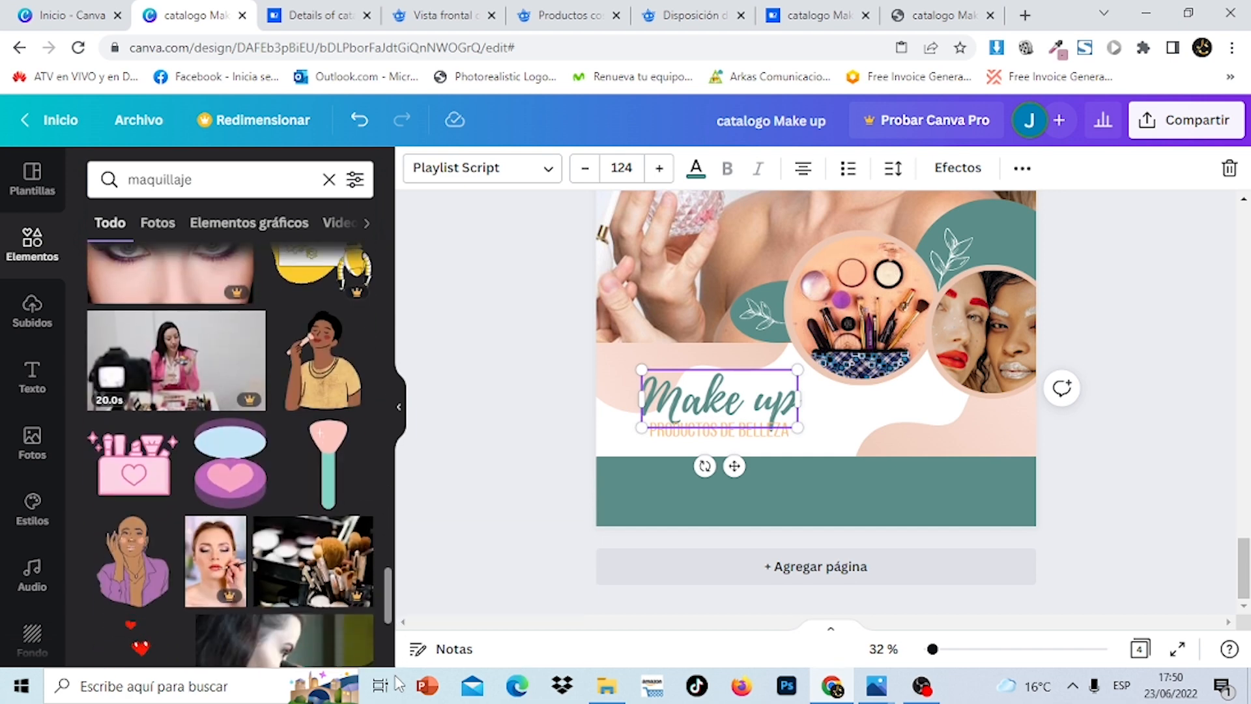
pyautogui.moveTo(390, 586); pyautogui.dragTo(396, 703)
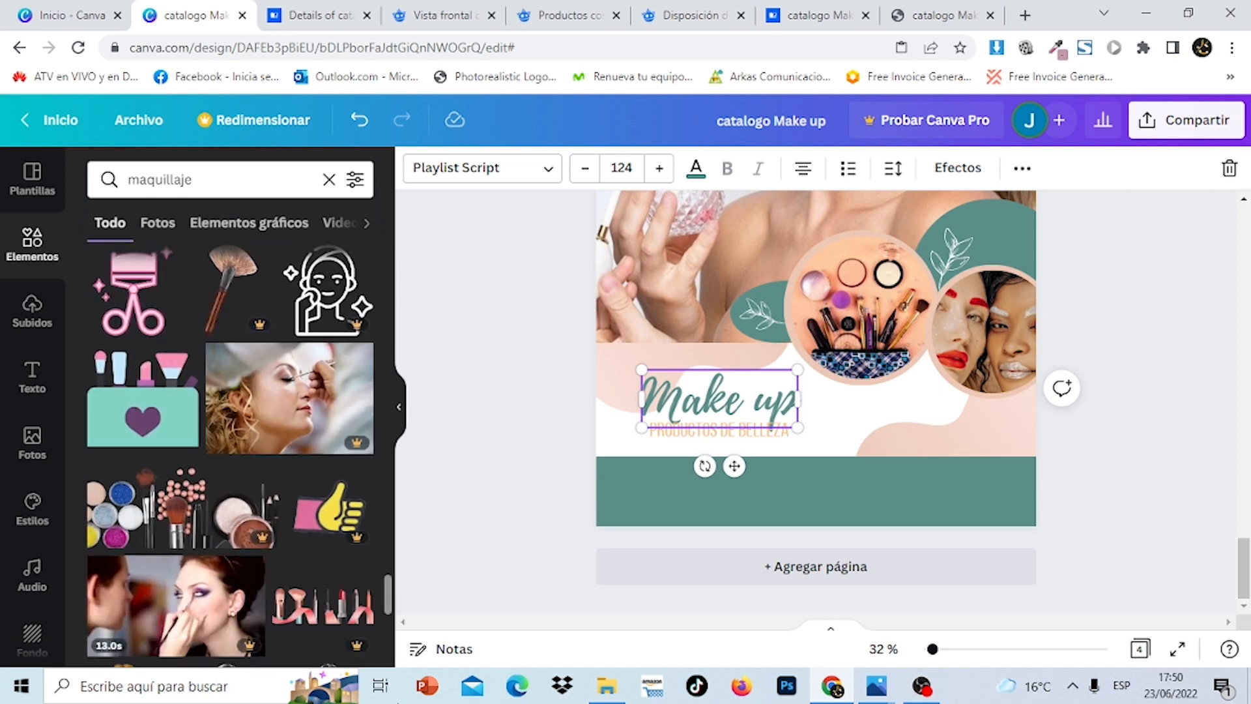
# Clear the search and show all recently used elements under Se usó recién
pyautogui.click(329, 180)
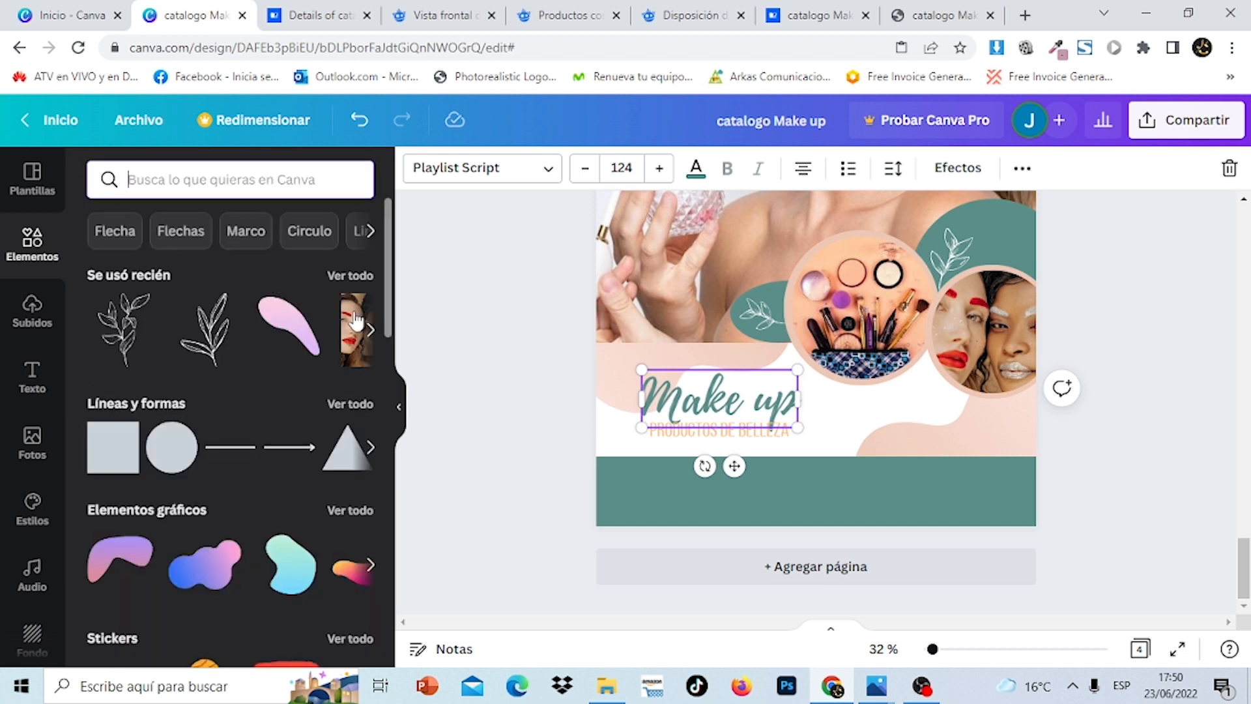
pyautogui.click(350, 275)
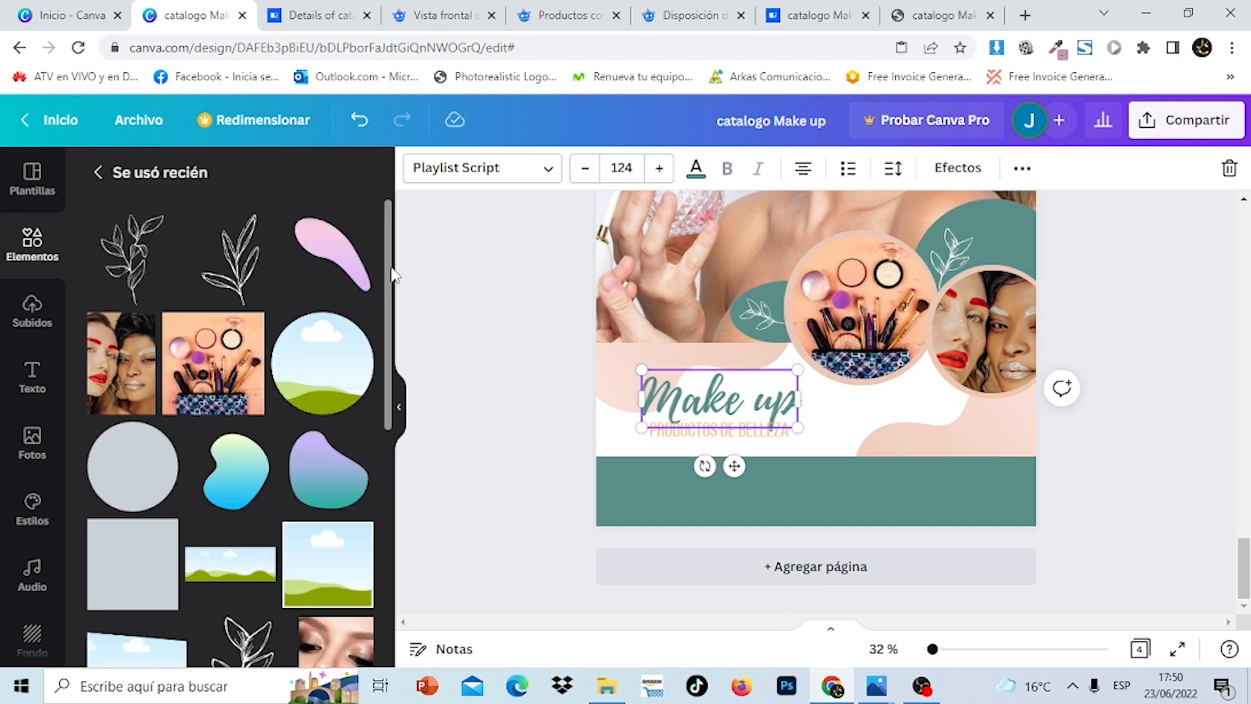
pyautogui.moveTo(391, 273); pyautogui.dragTo(417, 614)
# Add the towel-wrapped face illustration left of 'Make up' and shift the title right beside it
pyautogui.click(235, 503)
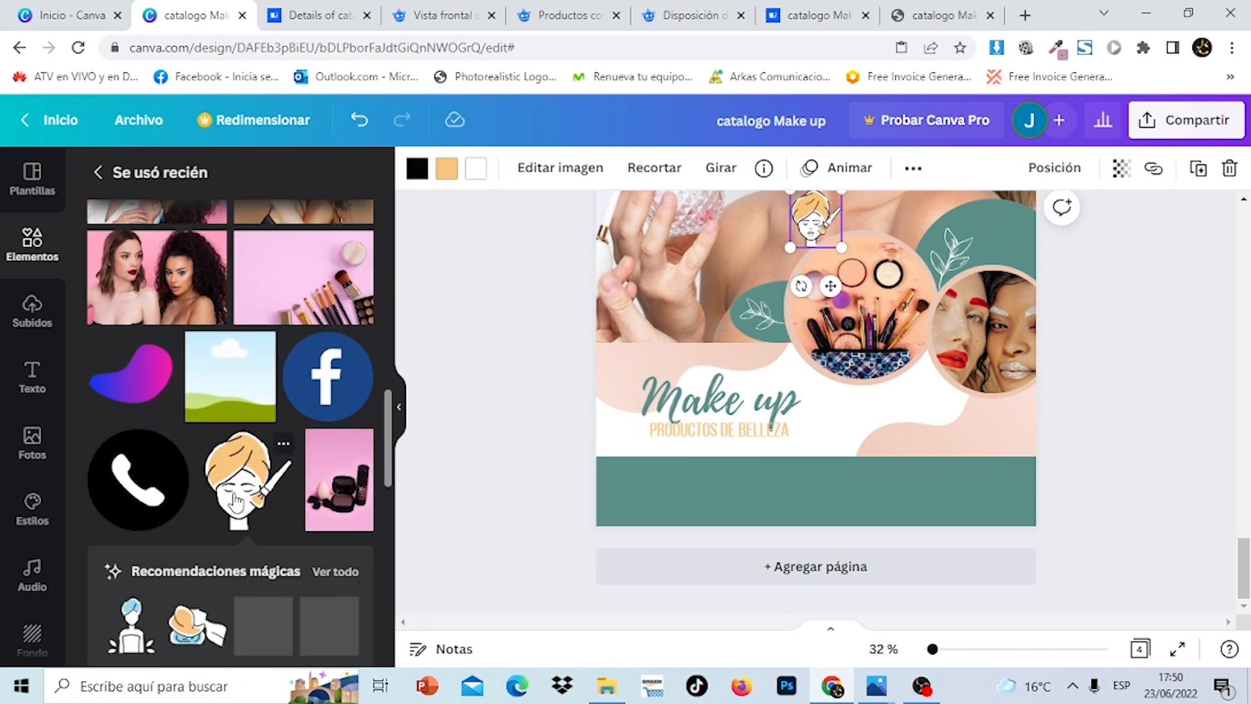
pyautogui.moveTo(824, 222); pyautogui.dragTo(638, 396)
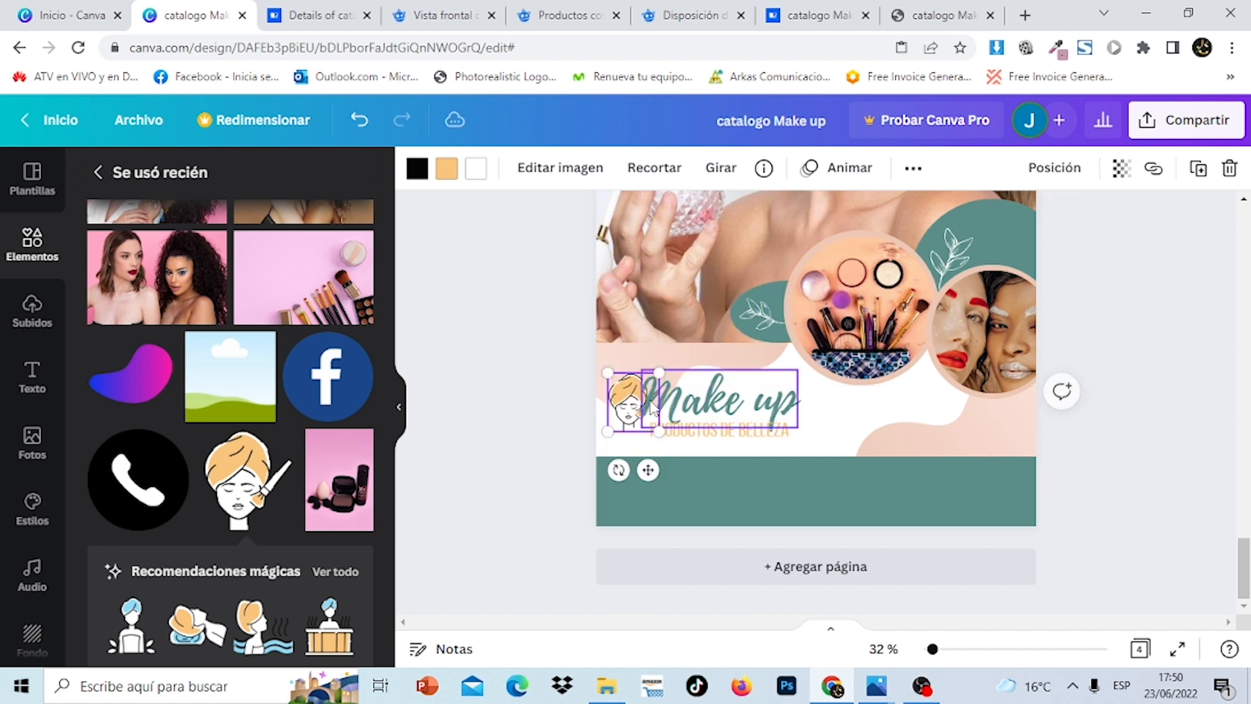
pyautogui.click(789, 404)
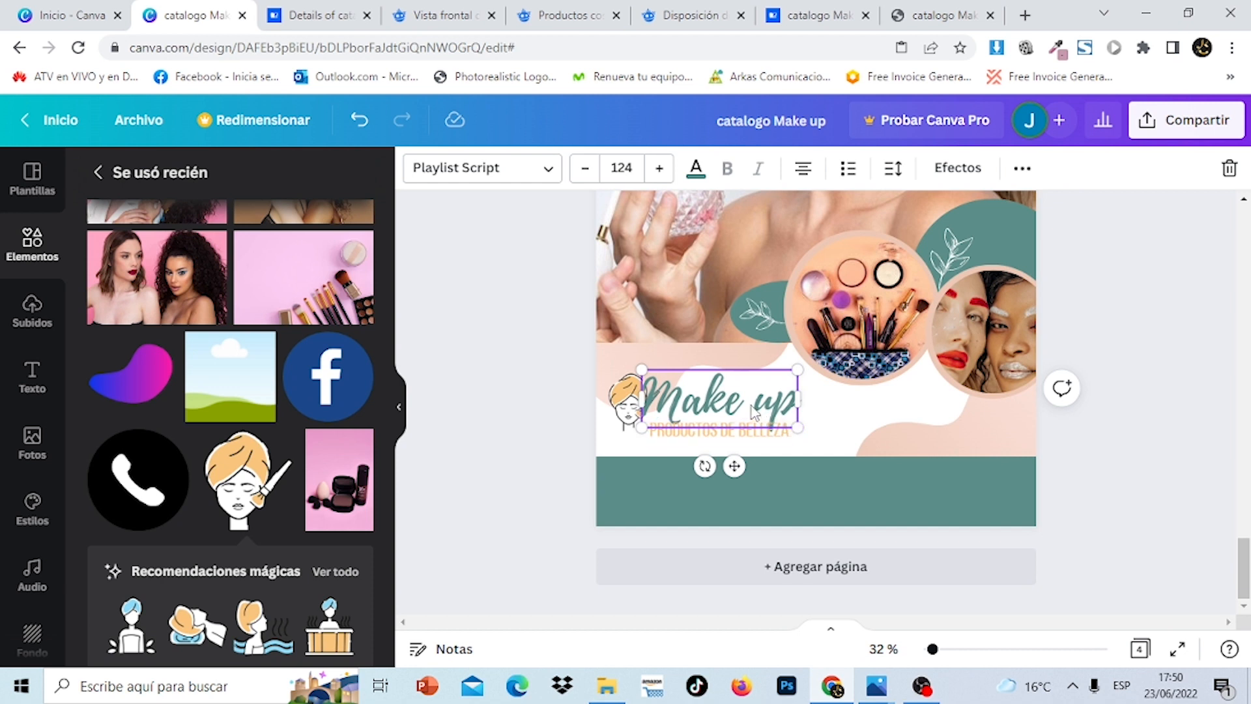
pyautogui.moveTo(751, 408); pyautogui.dragTo(779, 419)
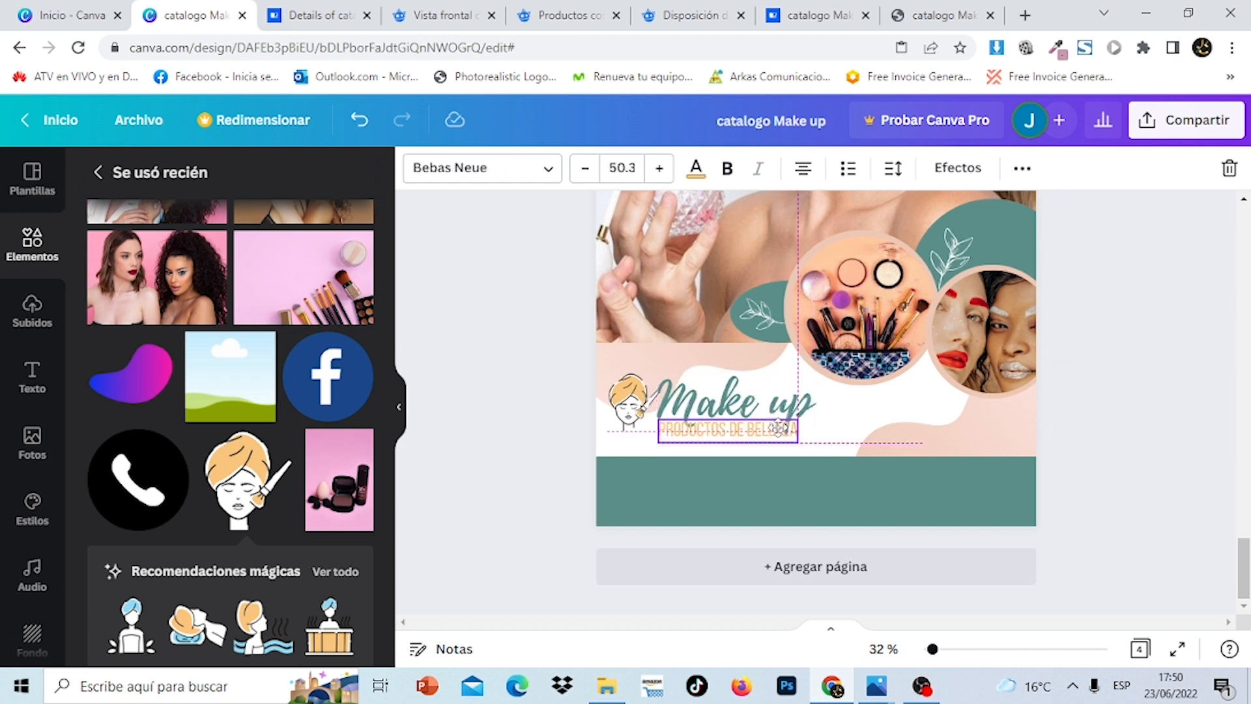
pyautogui.moveTo(634, 406); pyautogui.dragTo(629, 404)
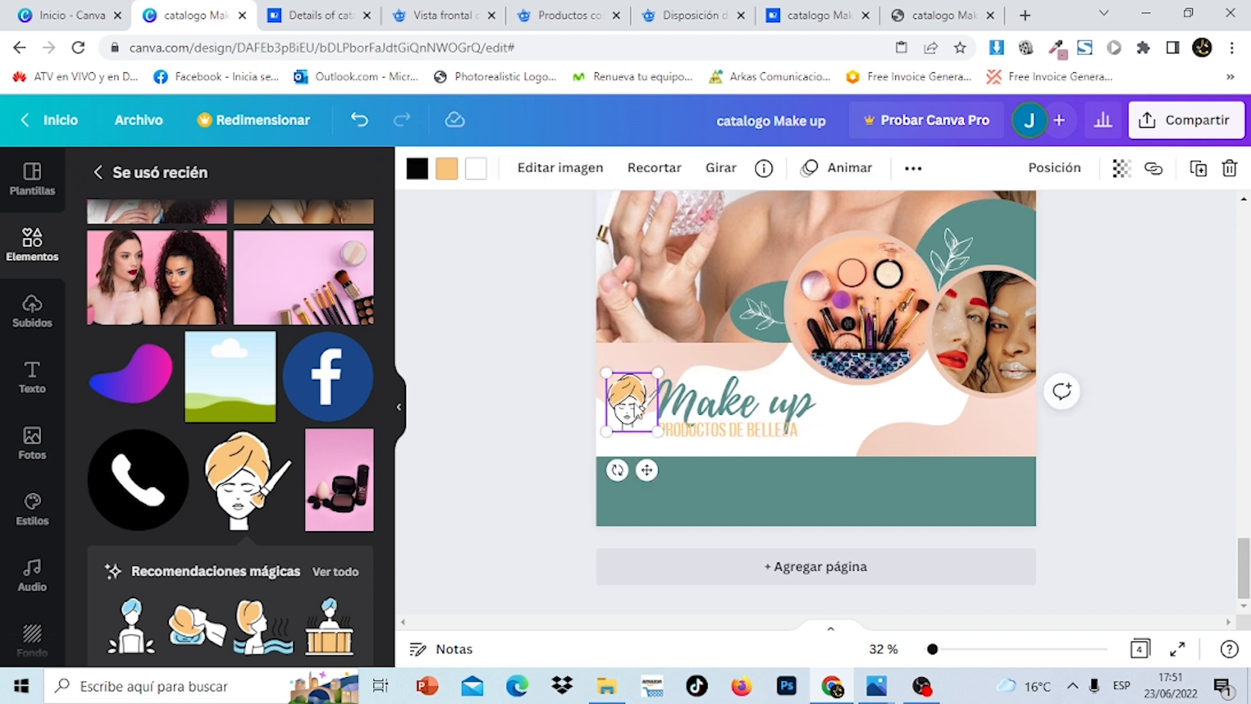
pyautogui.click(1233, 371)
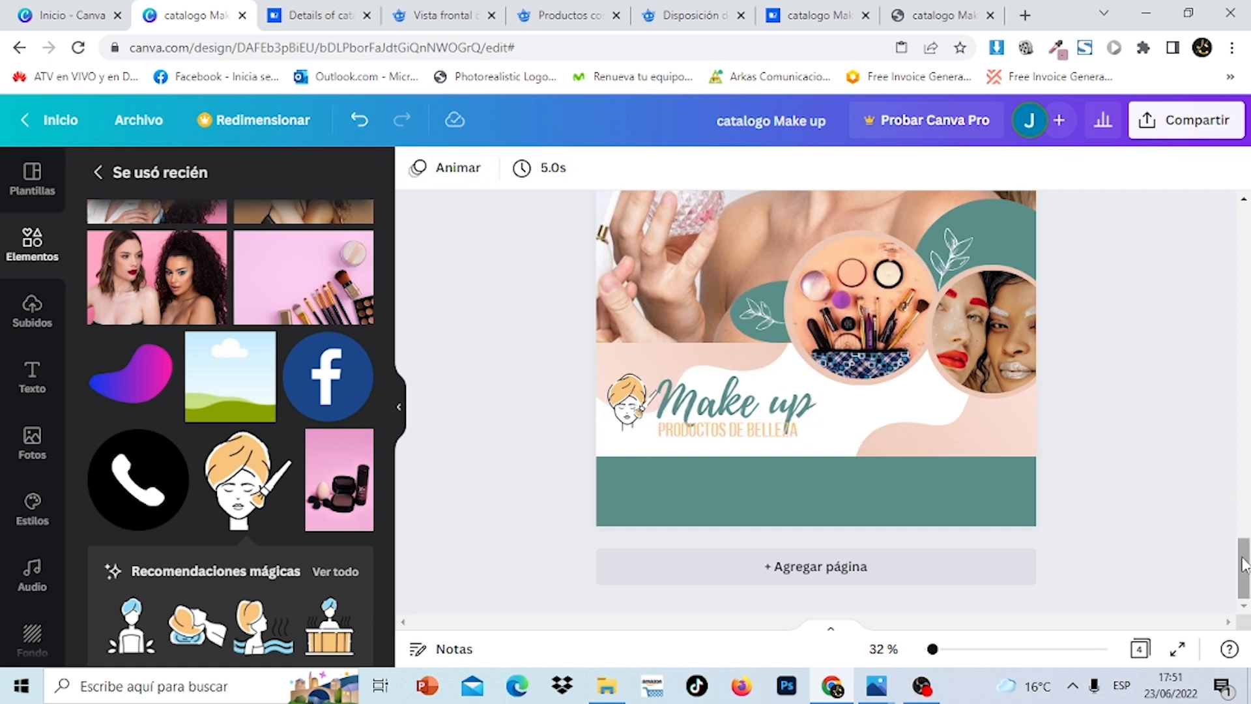
pyautogui.click(706, 417)
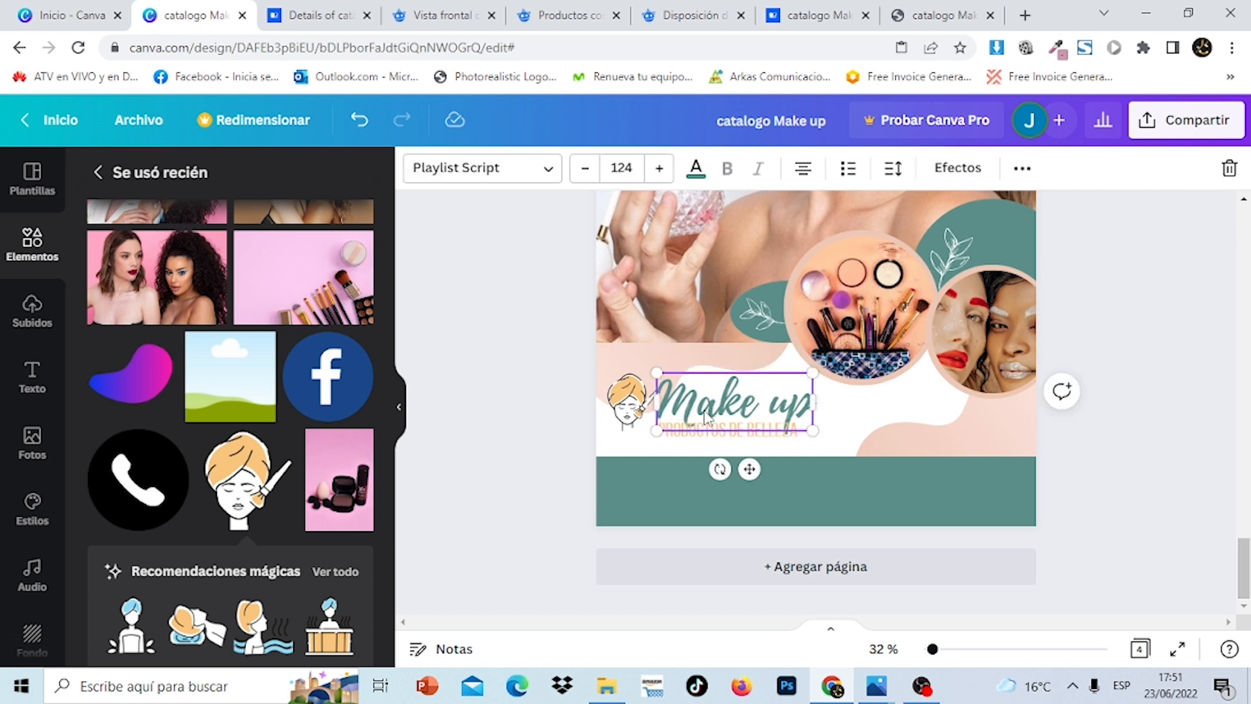
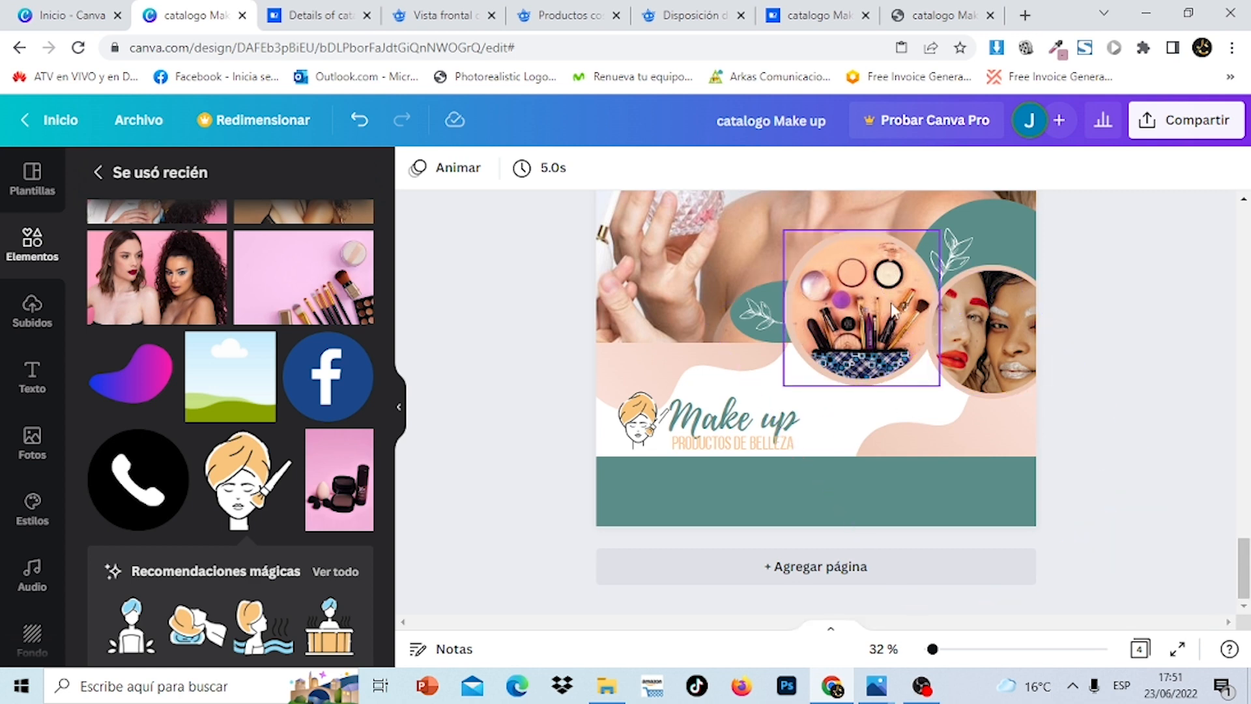
# Copy the SET DE MAQUILLAJE / POR COMPRAS MAYORES A offer texts from page 1
pyautogui.moveTo(1247, 568); pyautogui.dragTo(1249, 295)
pyautogui.click(939, 303)
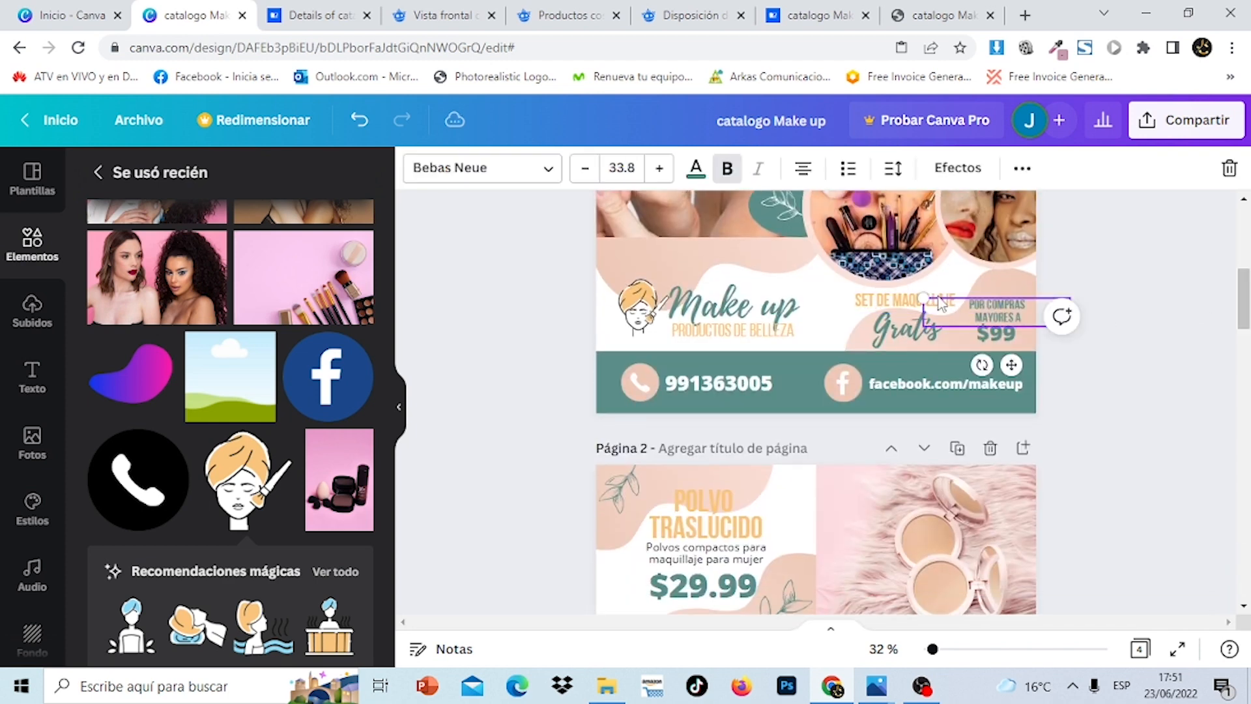
pyautogui.click(889, 301)
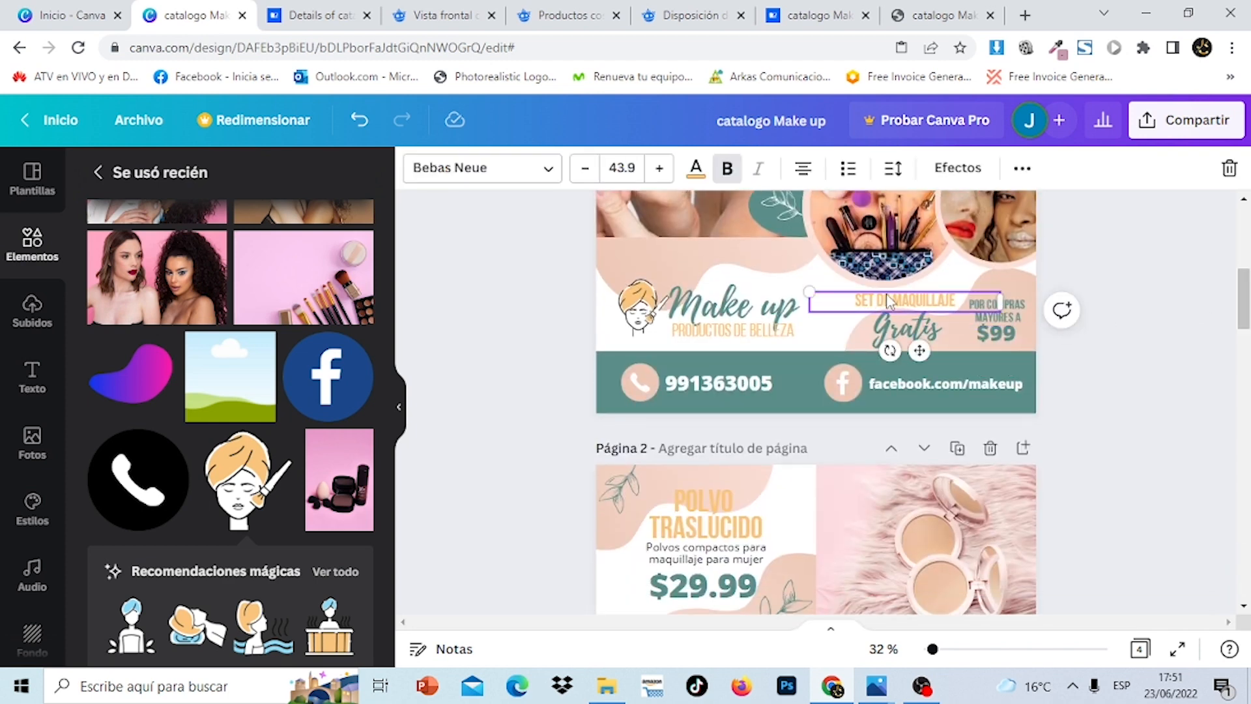
pyautogui.rightClick(910, 322)
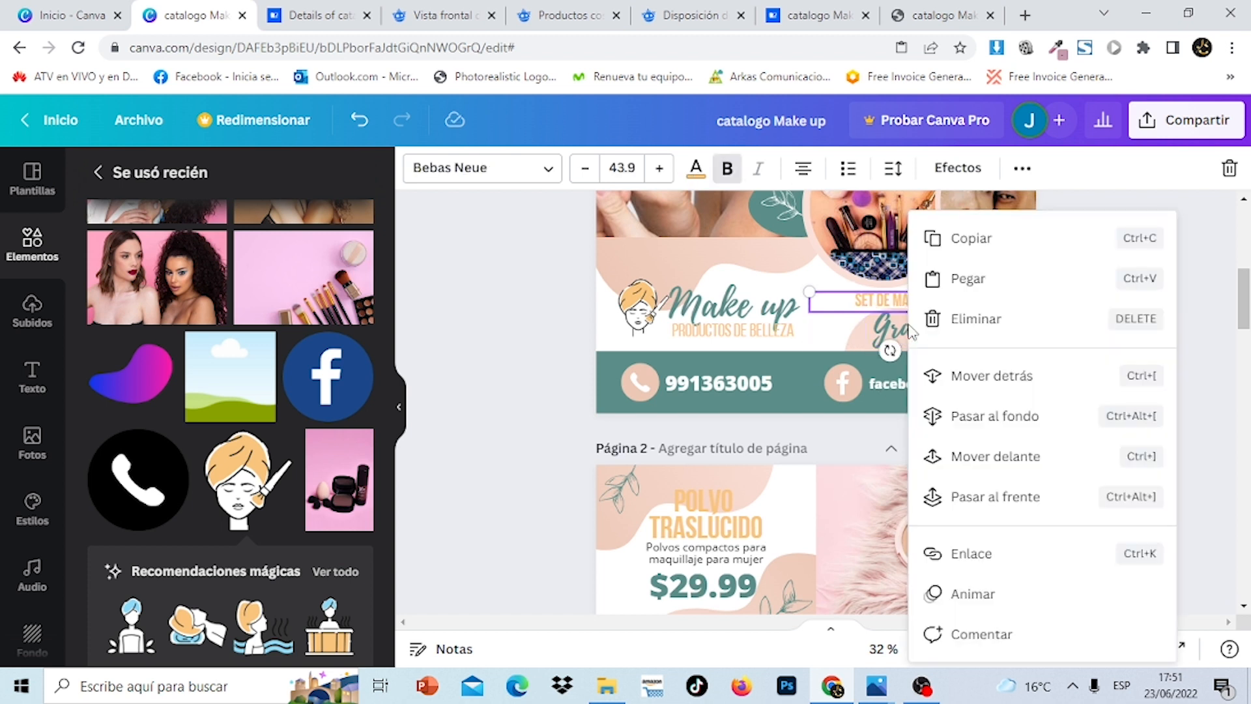
pyautogui.click(980, 251)
# Paste the offer onto page 4 and place it beside the Make up logo
pyautogui.moveTo(1247, 301); pyautogui.dragTo(1246, 572)
pyautogui.click(904, 430)
pyautogui.rightClick(889, 420)
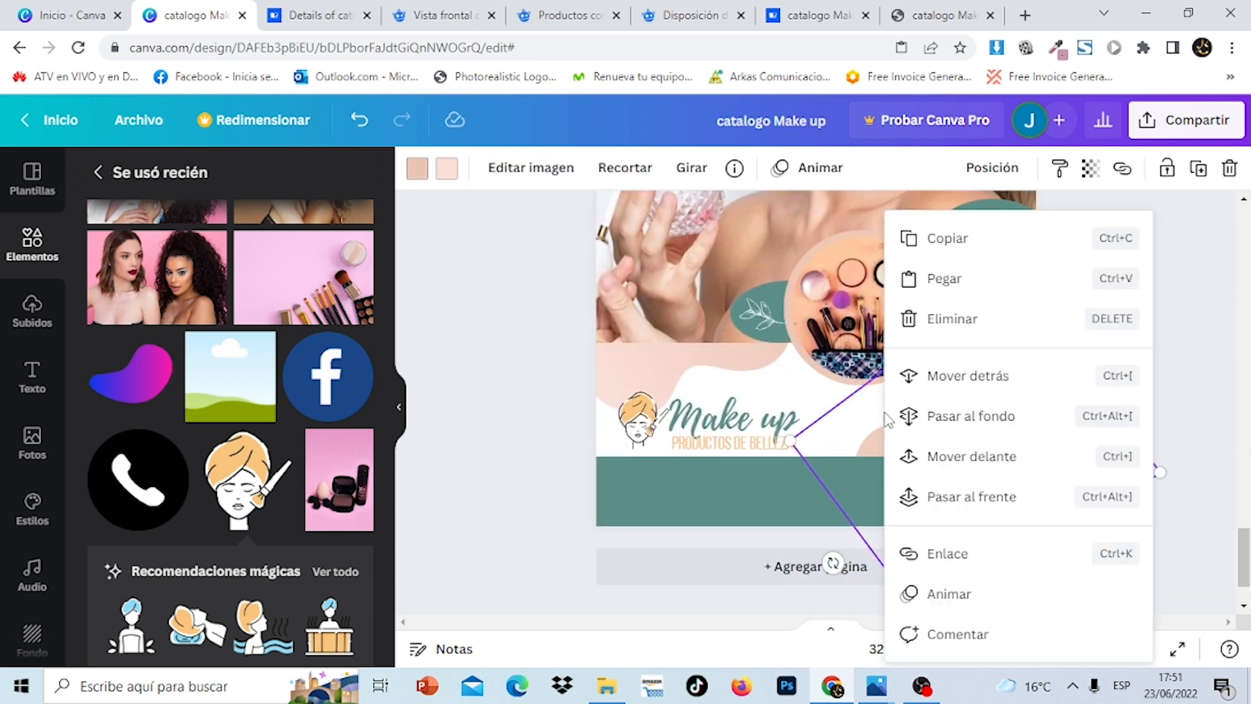
pyautogui.click(952, 282)
pyautogui.moveTo(1000, 435); pyautogui.dragTo(974, 419)
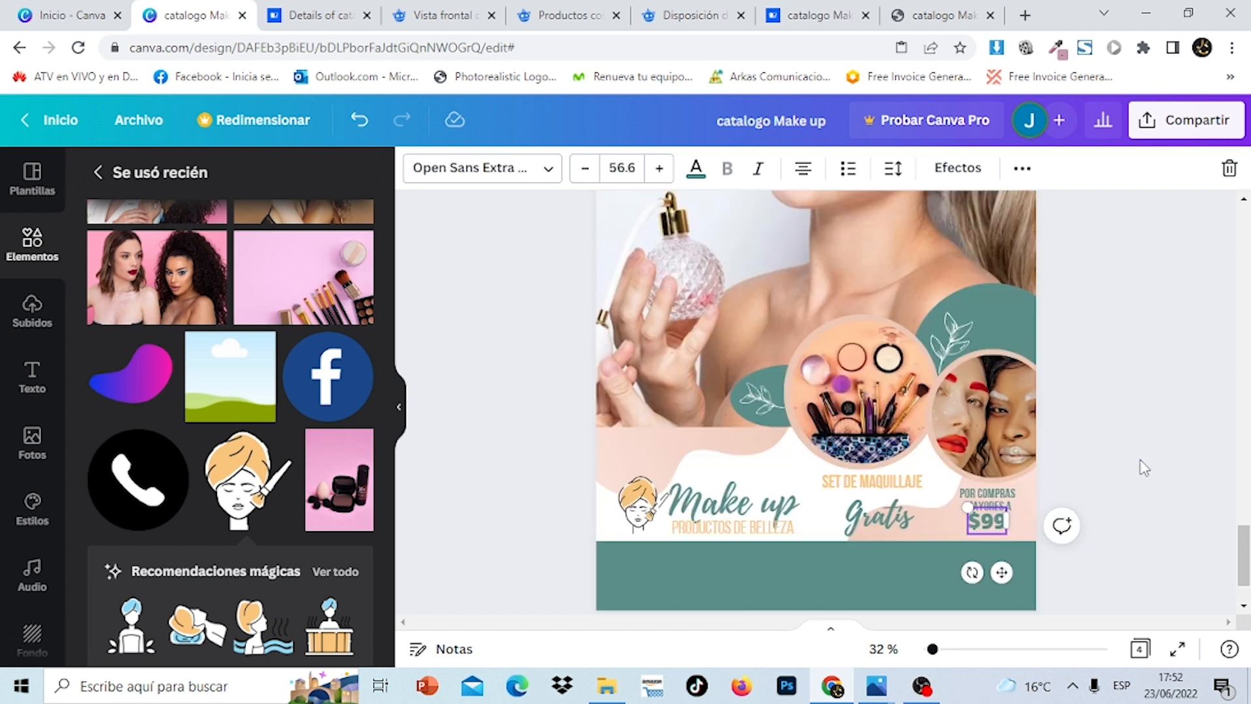
pyautogui.click(1144, 468)
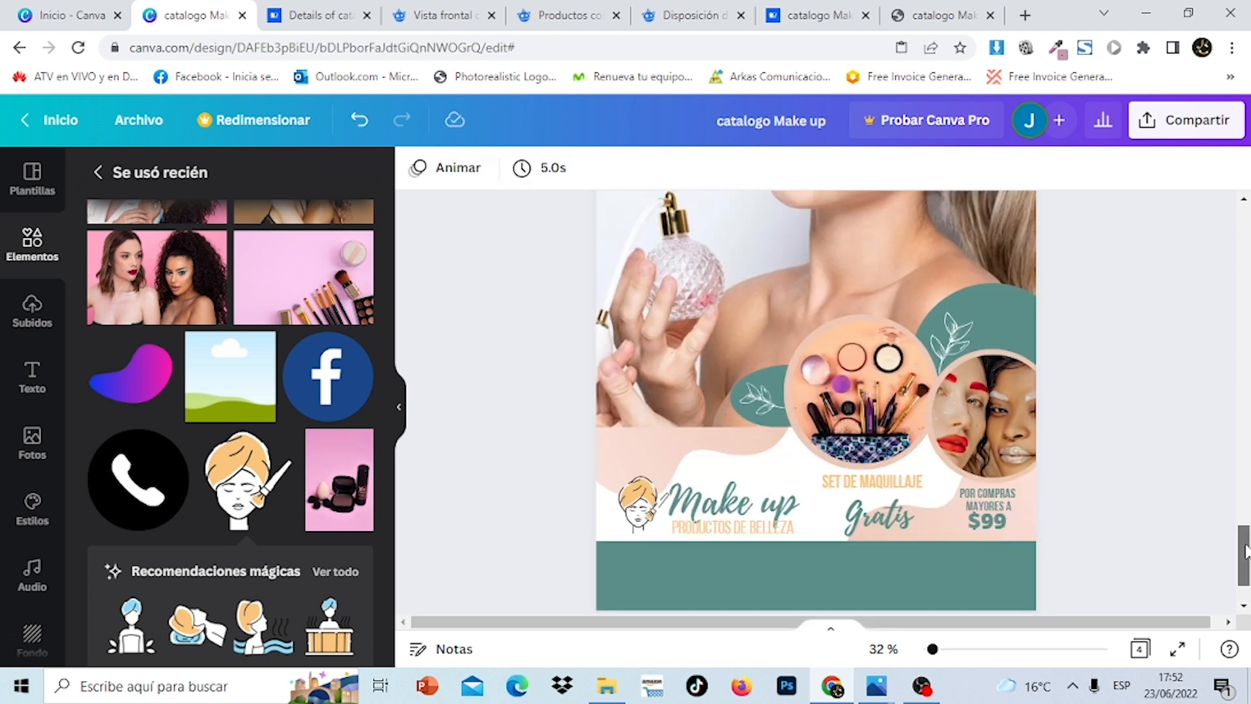
# Add an 'EN OFERTA' heading at page 4's upper left and colour it peach
pyautogui.scroll(4, 1237, 538)
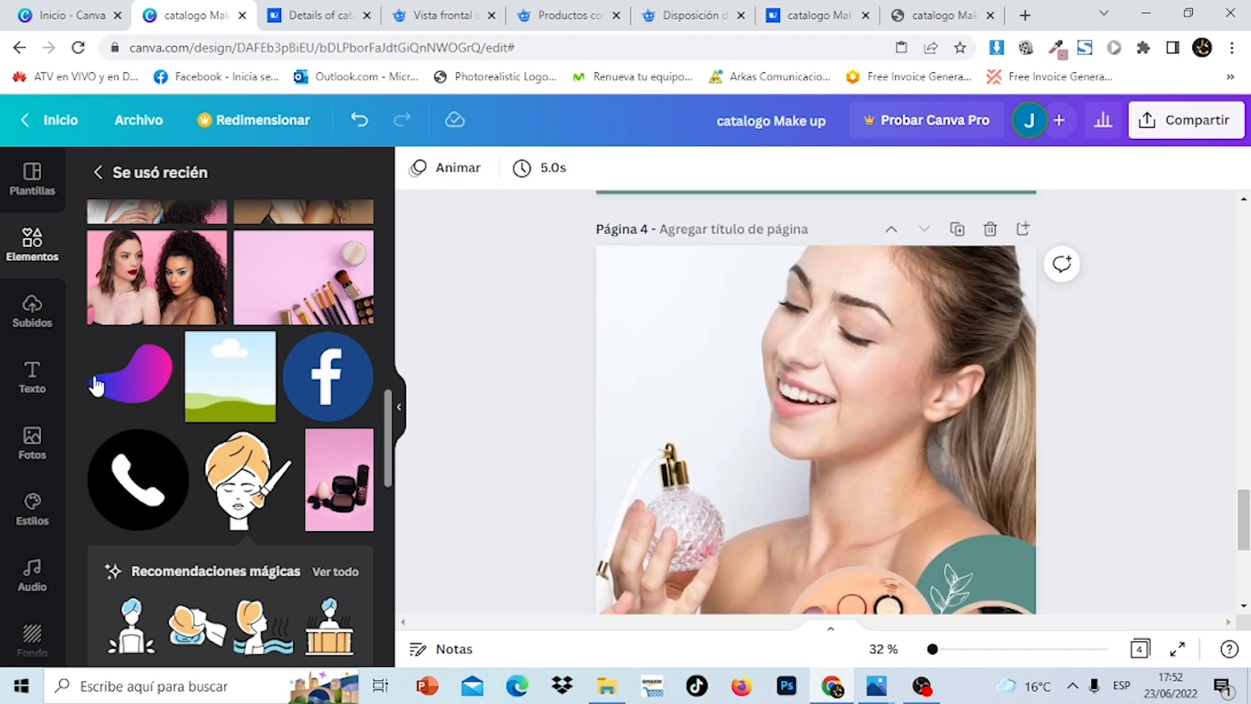
pyautogui.click(29, 381)
pyautogui.click(193, 287)
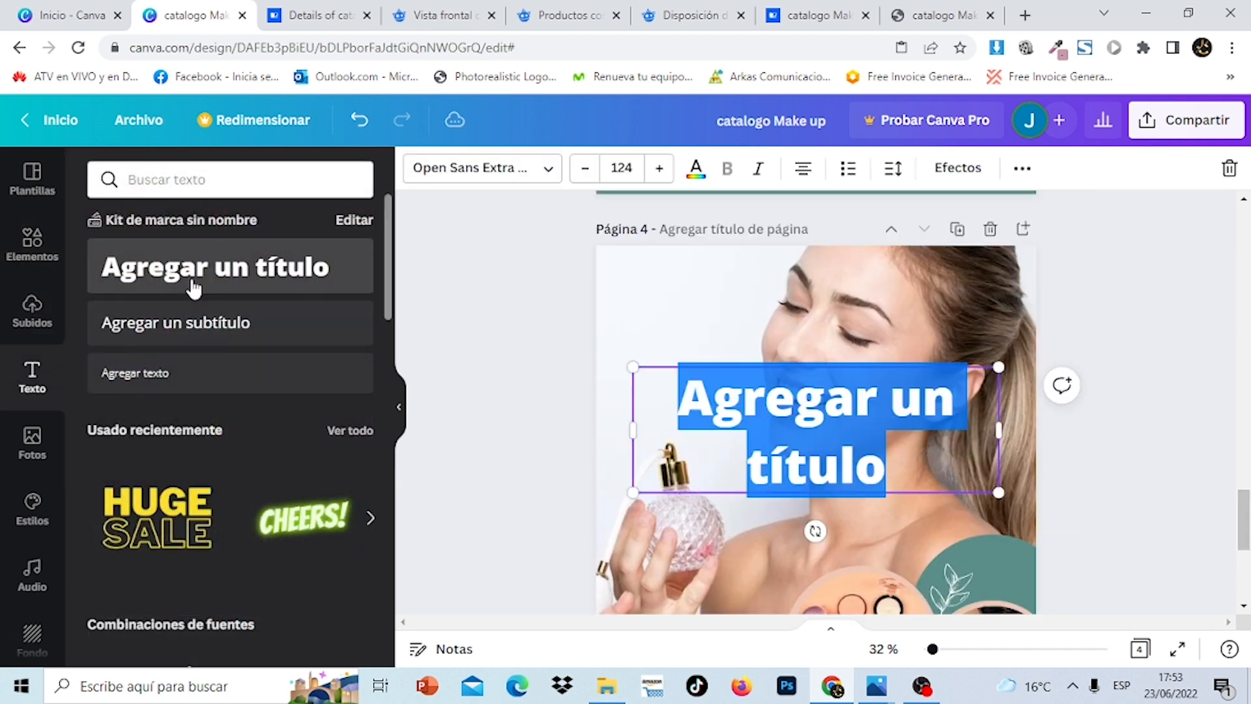
pyautogui.write('en')
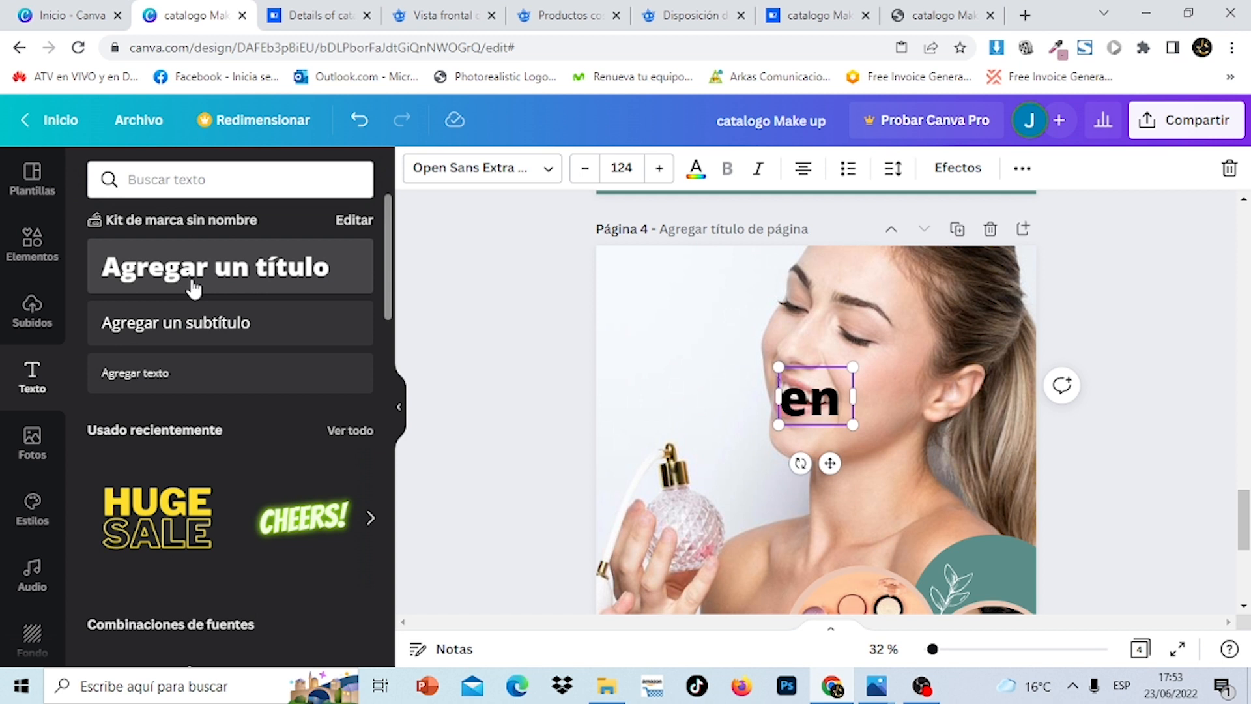
pyautogui.write(' oferta')
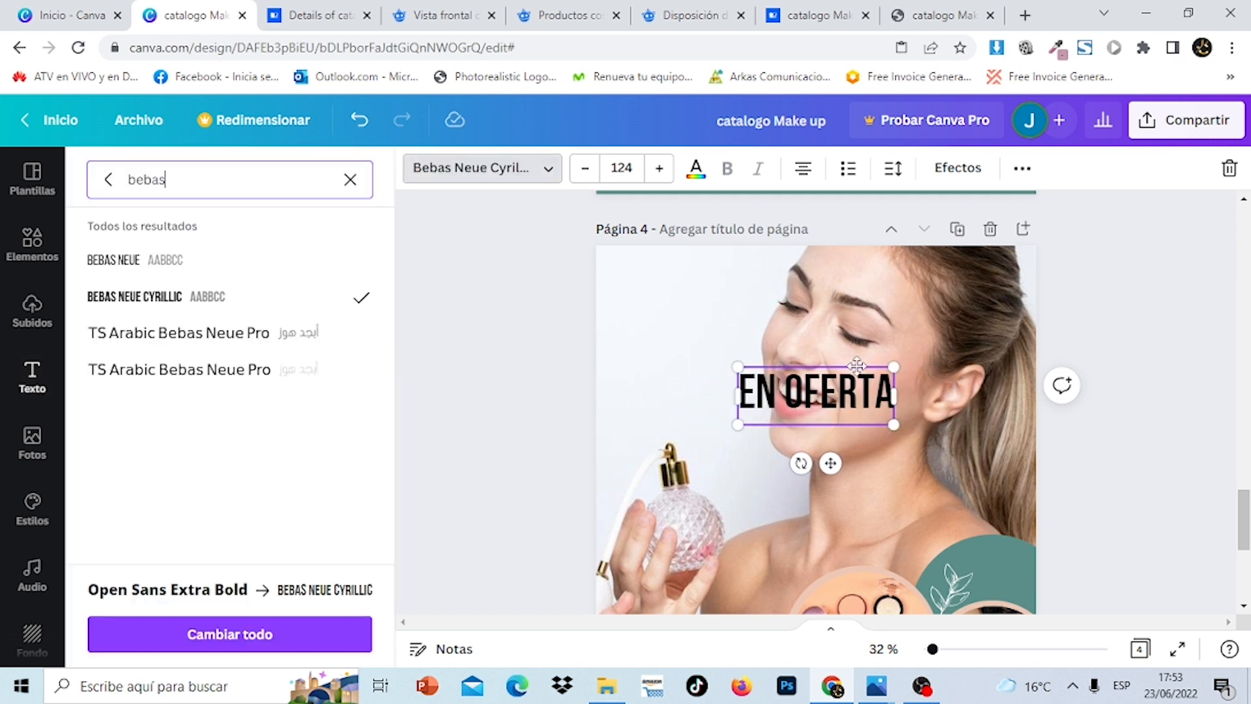
pyautogui.moveTo(857, 365); pyautogui.dragTo(738, 289)
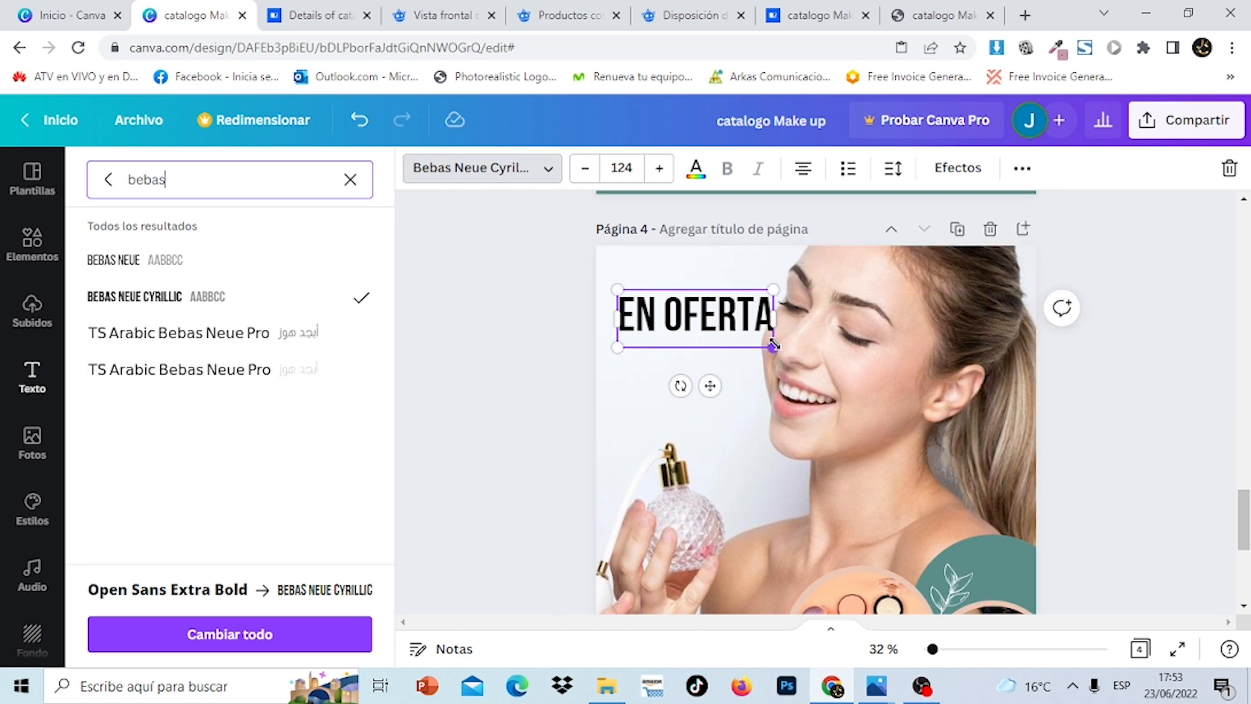
pyautogui.moveTo(774, 347); pyautogui.dragTo(753, 336)
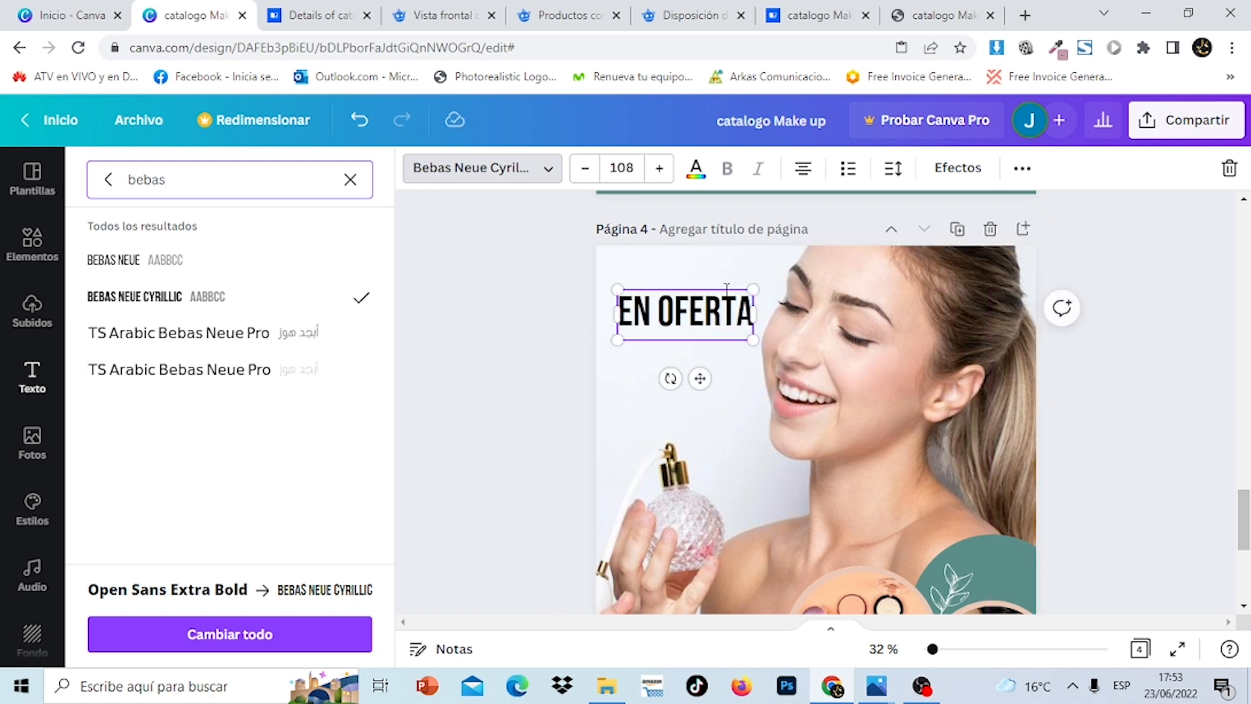
pyautogui.moveTo(713, 285); pyautogui.dragTo(726, 303)
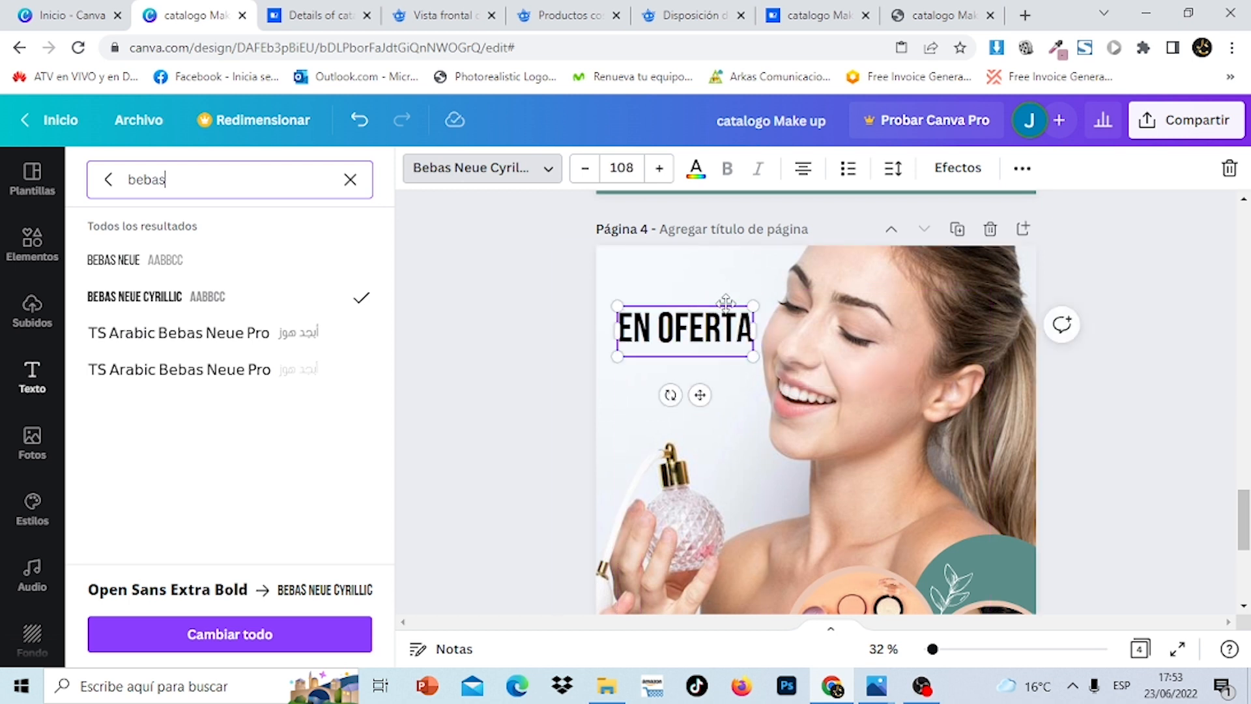
pyautogui.click(696, 171)
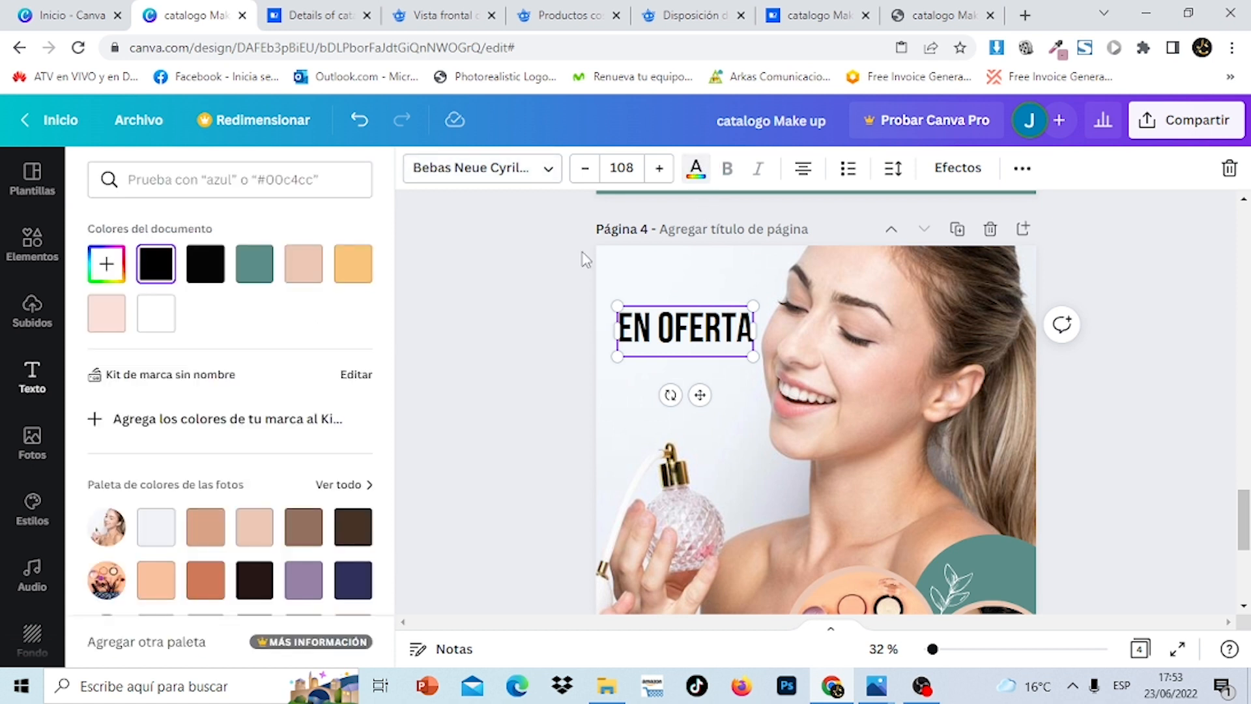
pyautogui.click(305, 266)
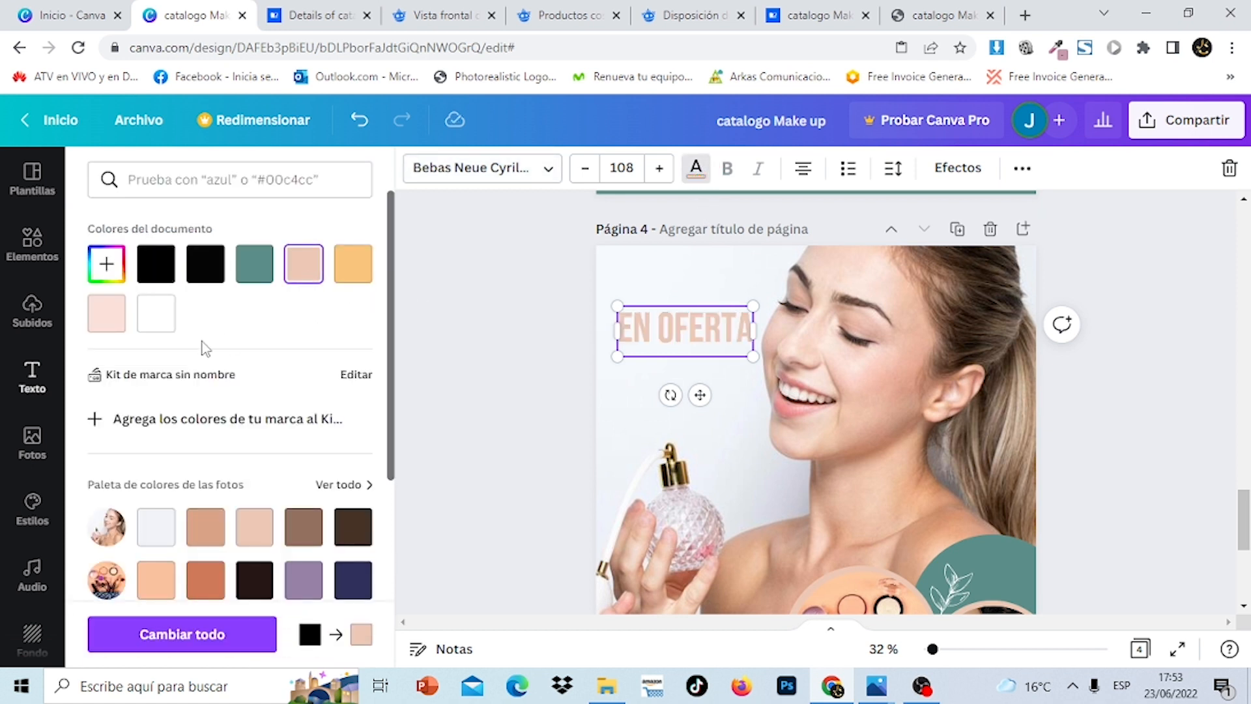
pyautogui.click(113, 324)
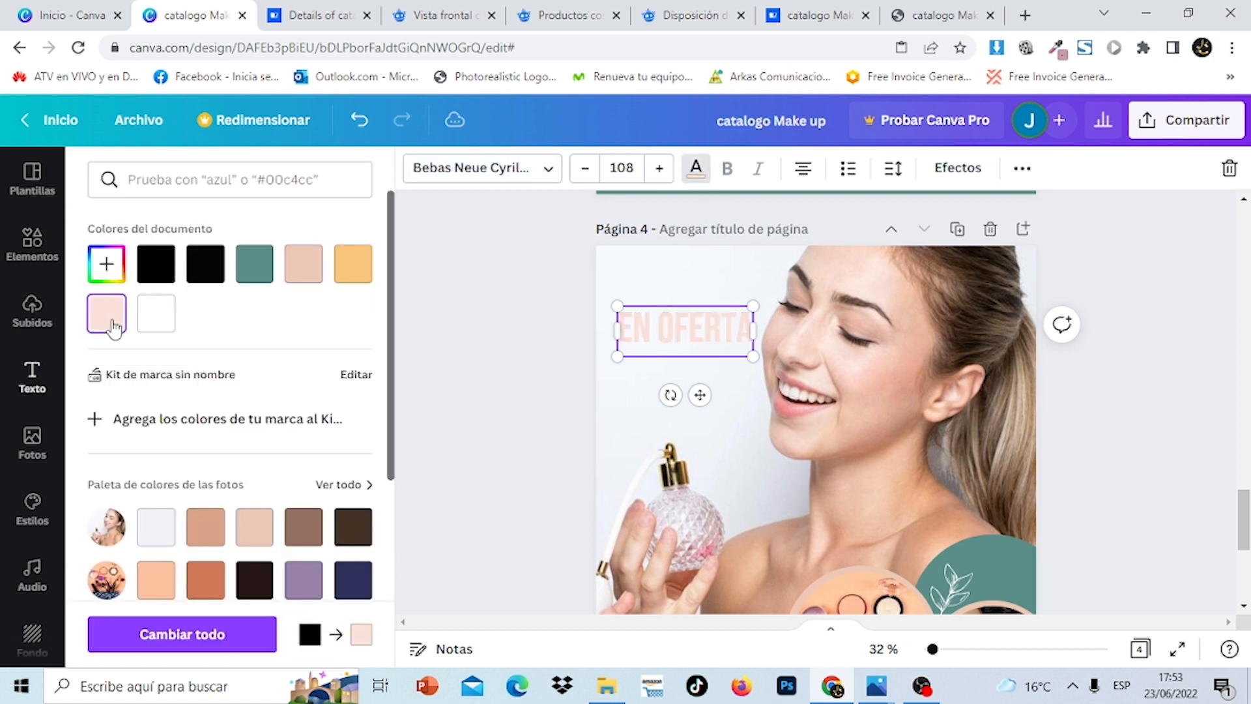
pyautogui.click(304, 263)
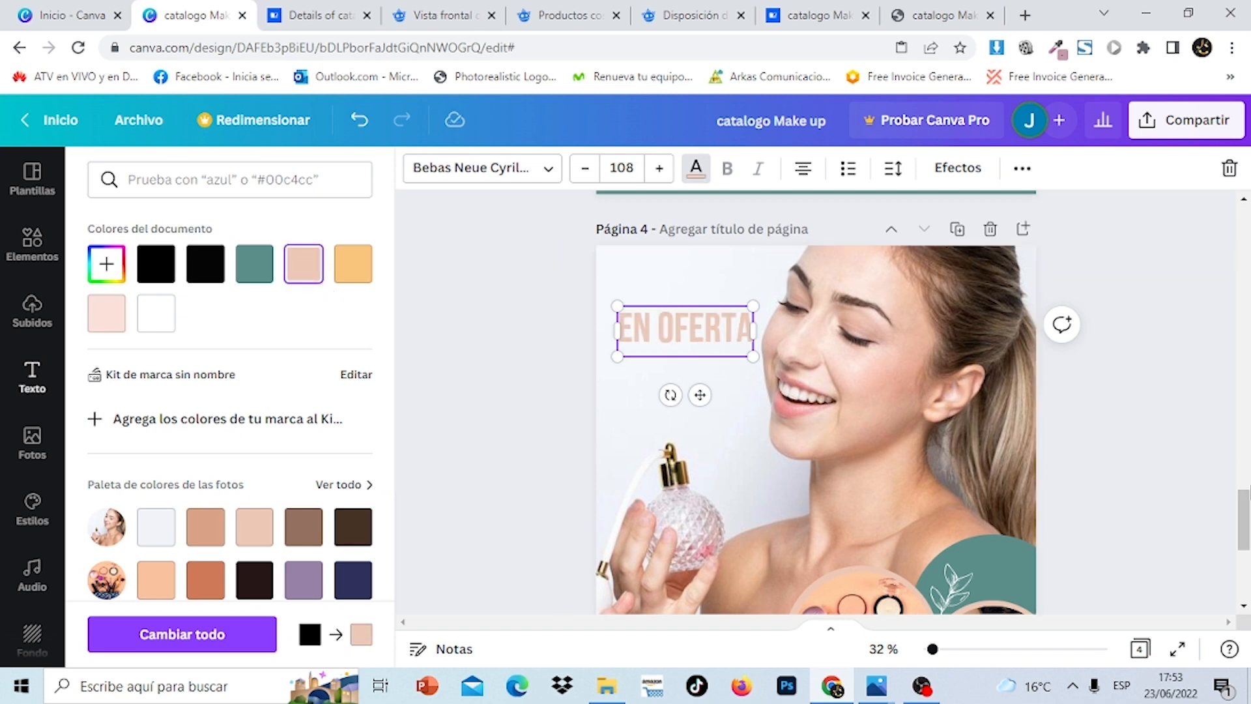
# Match EN OFERTA to page 1's heading with font size 76.8
pyautogui.moveTo(1243, 518); pyautogui.dragTo(1245, 225)
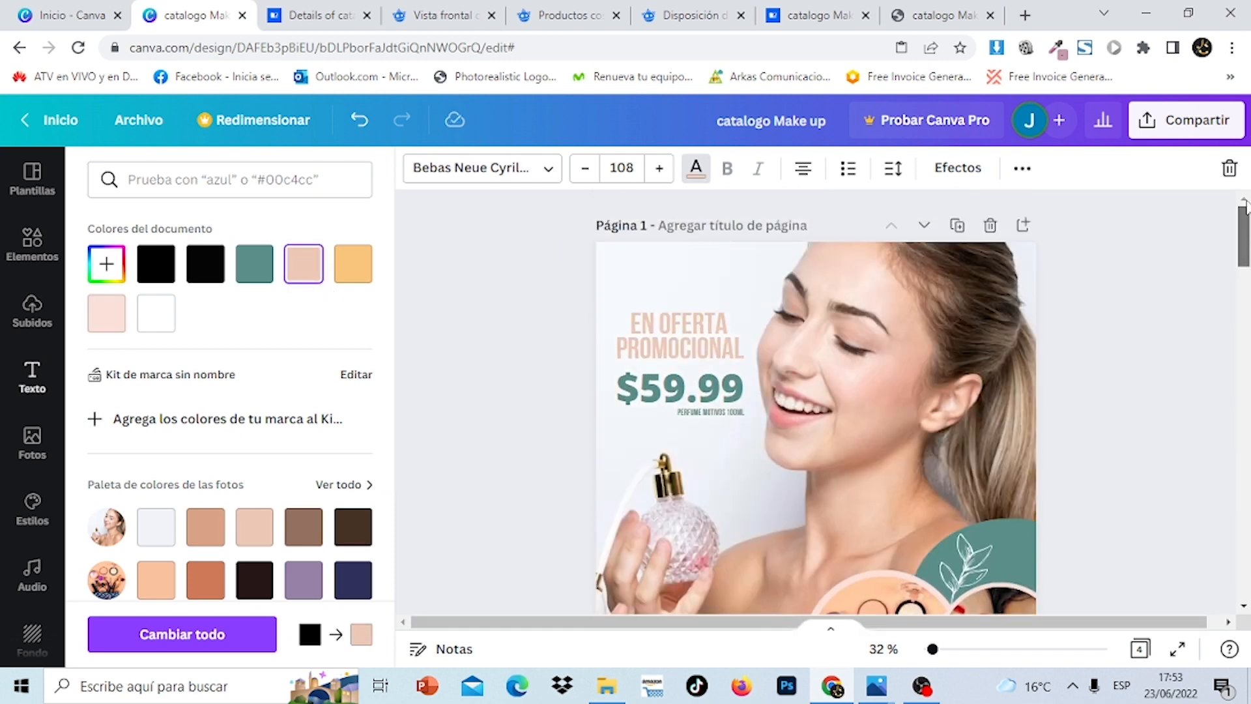
pyautogui.click(716, 349)
pyautogui.click(706, 325)
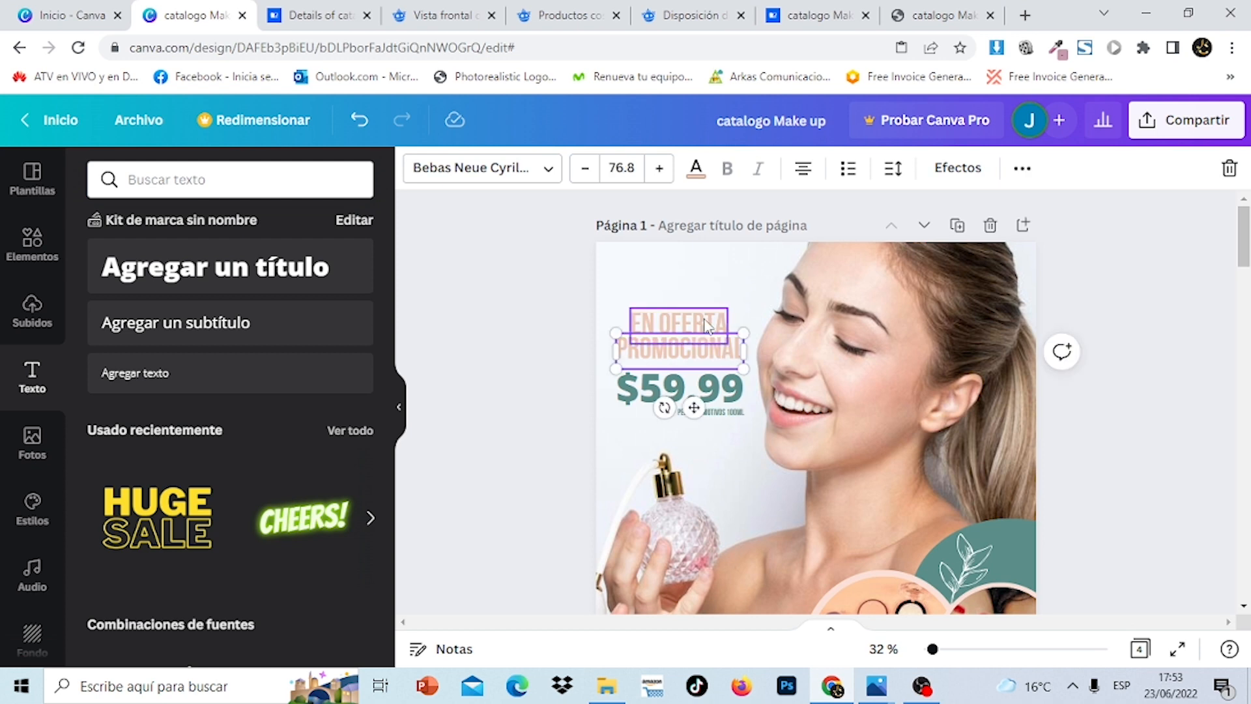
pyautogui.moveTo(1245, 234); pyautogui.dragTo(1244, 518)
pyautogui.click(918, 388)
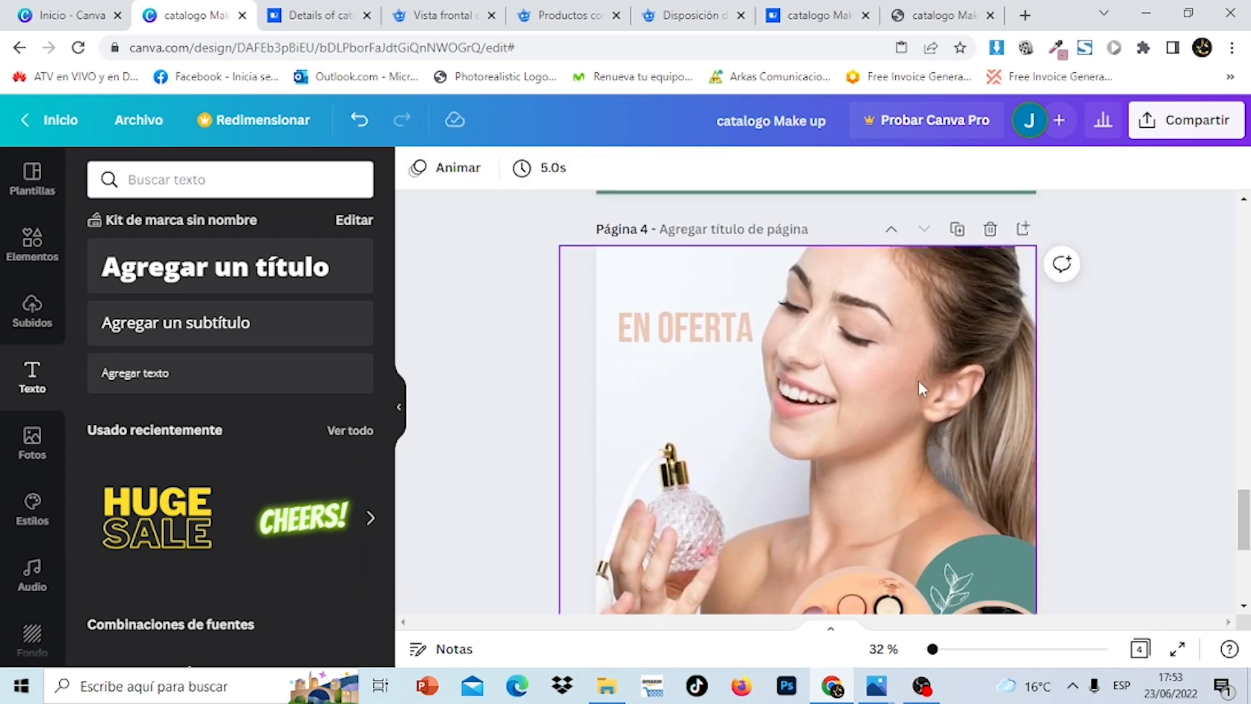
pyautogui.click(746, 340)
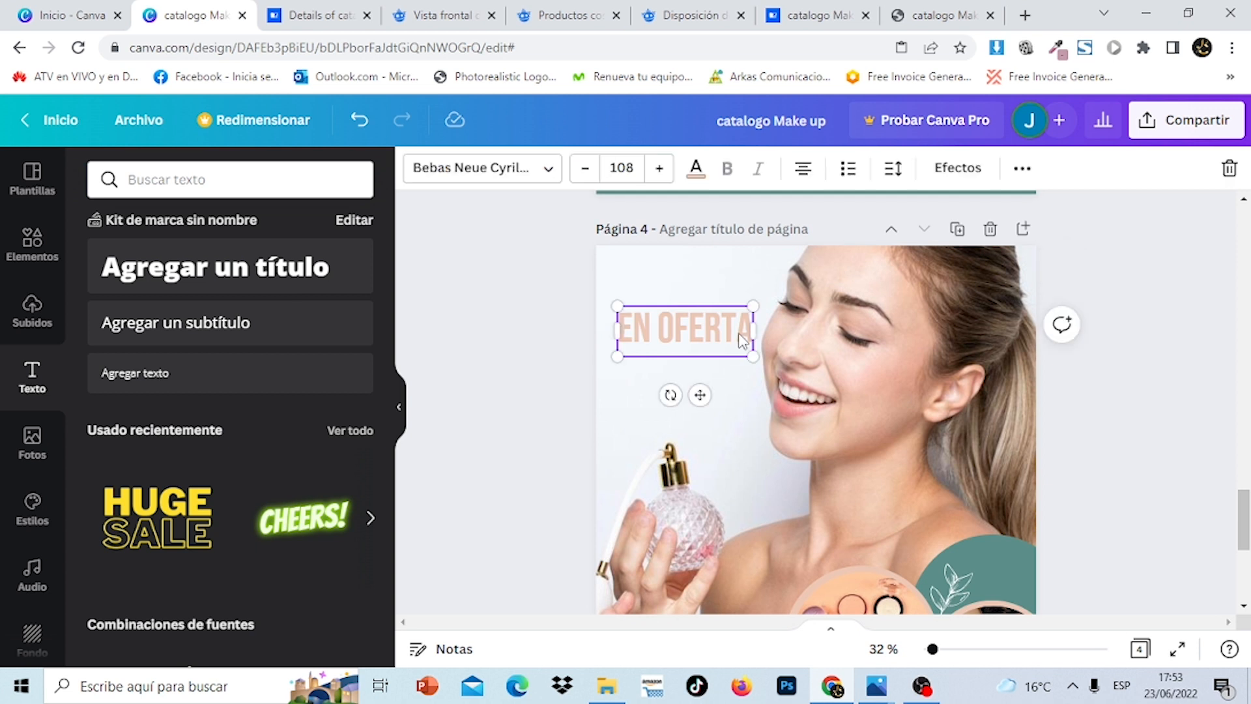
pyautogui.click(628, 160)
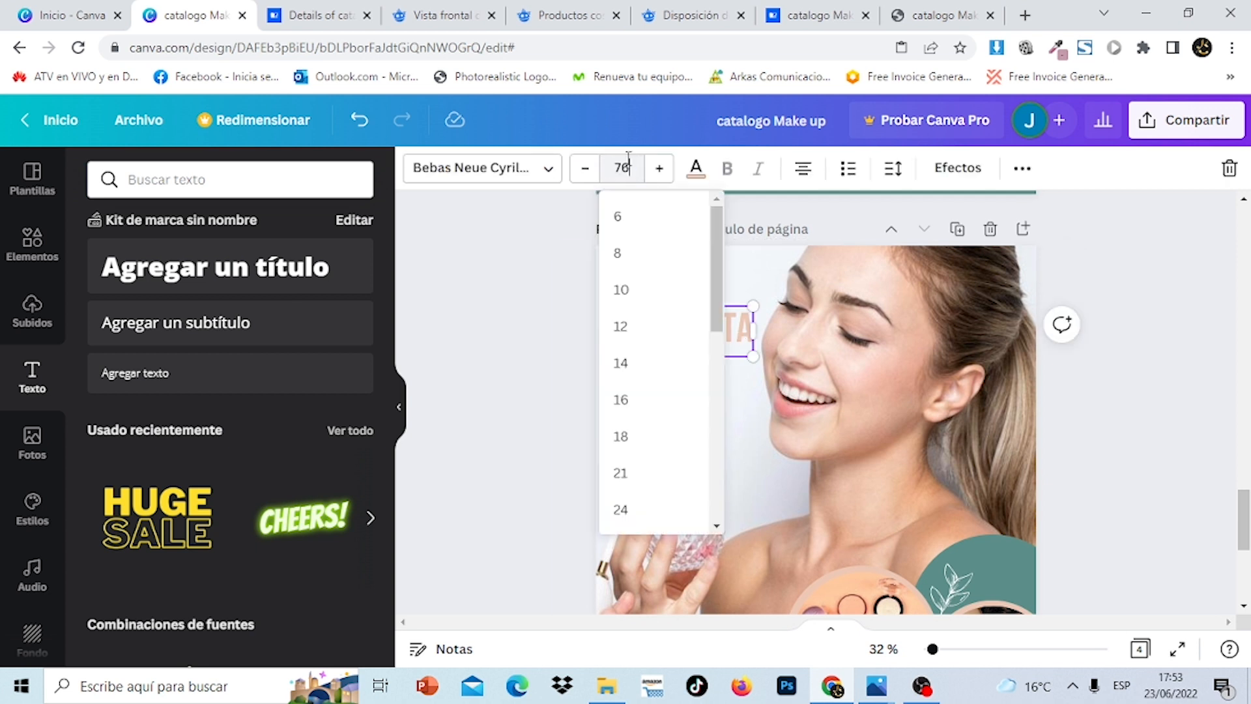
pyautogui.write('76.8')
pyautogui.press('Return')
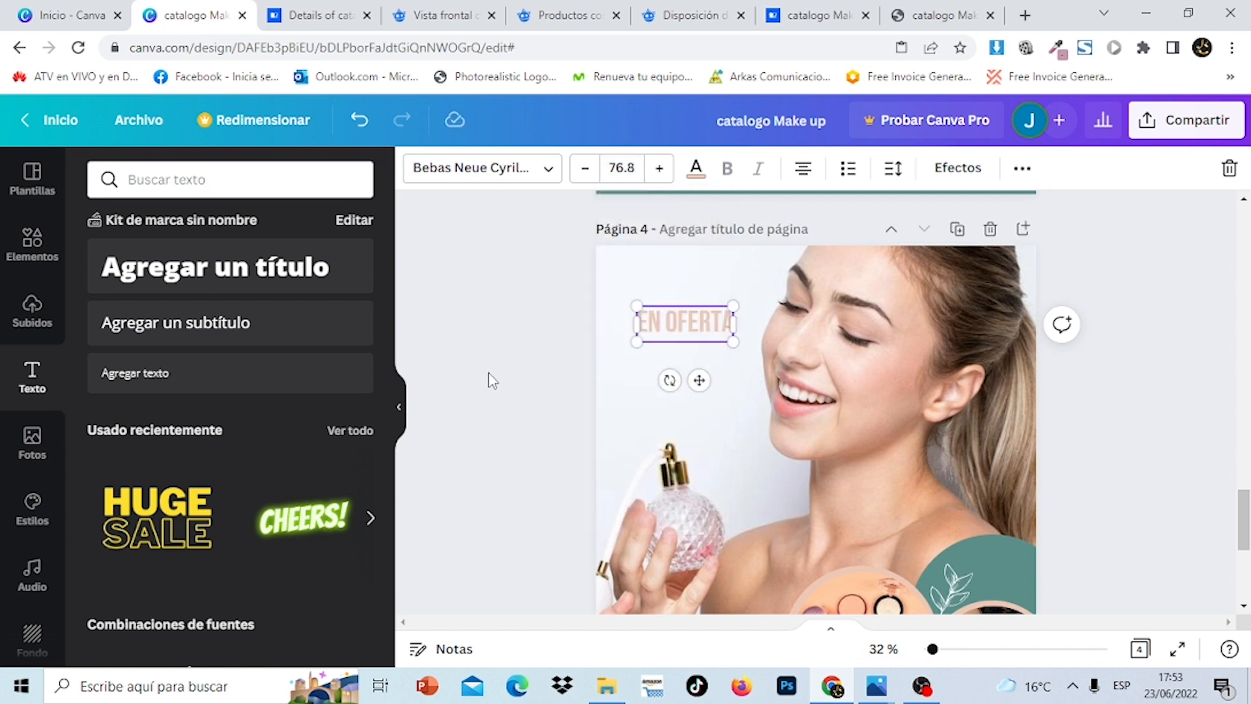
pyautogui.click(490, 378)
# Duplicate the heading into a 'PROMOCIONAL' line below it, then add another new heading
pyautogui.click(704, 326)
pyautogui.click(1023, 170)
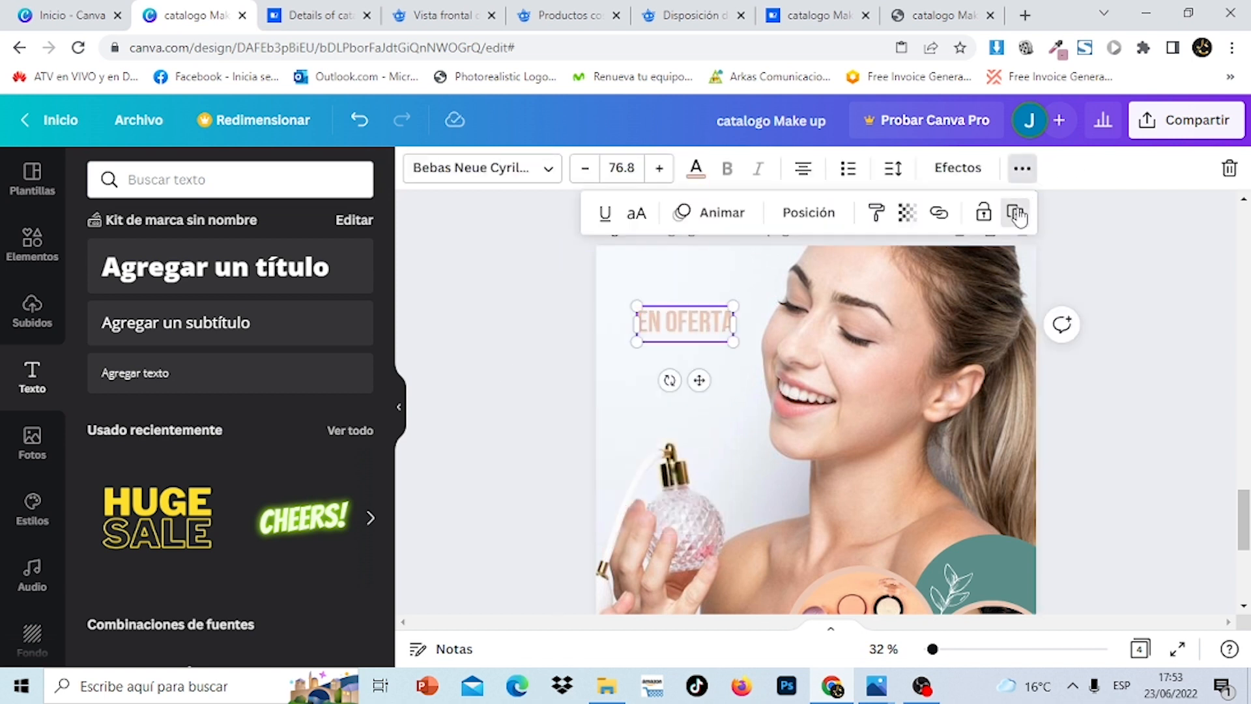
pyautogui.click(1016, 215)
pyautogui.moveTo(710, 335); pyautogui.dragTo(715, 350)
pyautogui.doubleClick(716, 350)
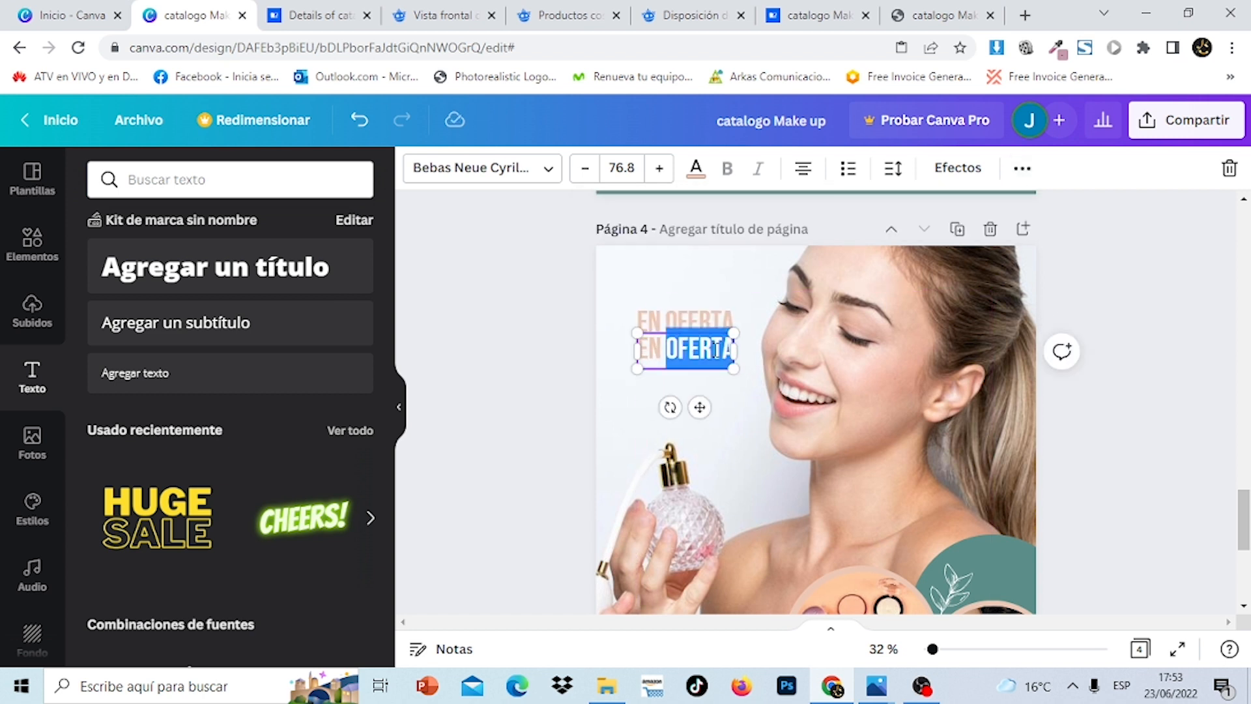
pyautogui.hotkey('ctrl', 'a')
pyautogui.press('BackSpace')
pyautogui.write('PR')
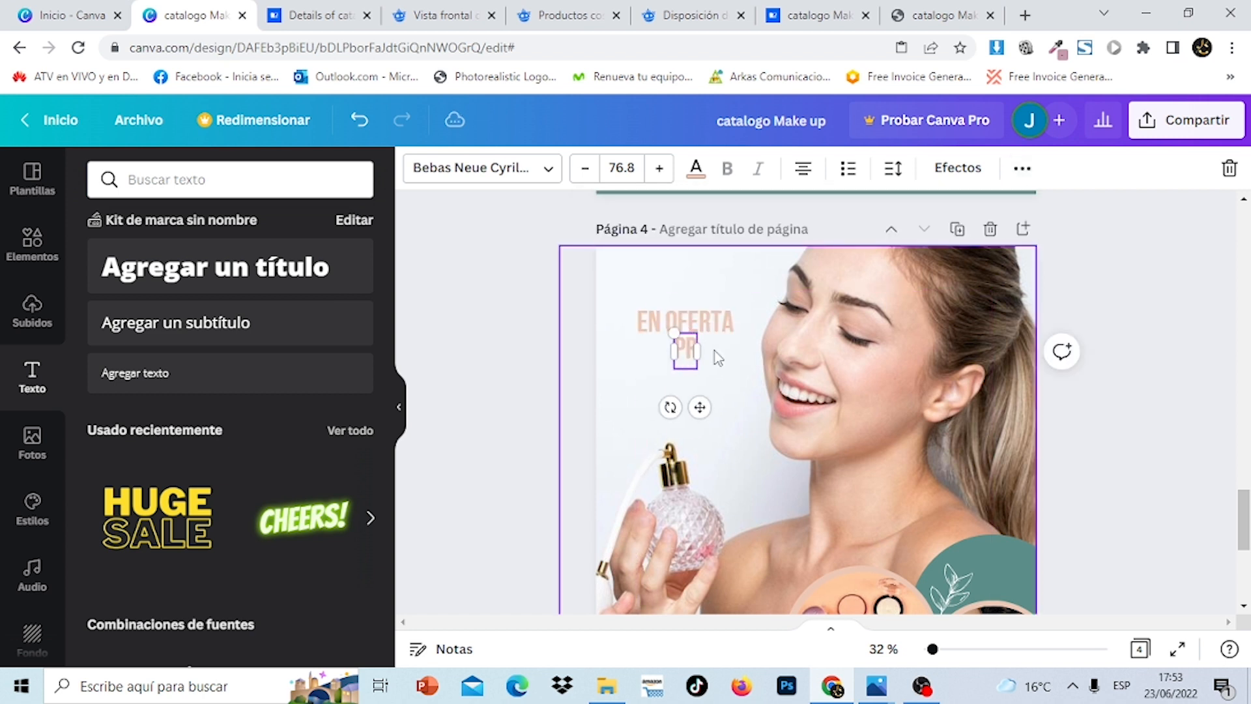
pyautogui.write('OMOCIDAN')
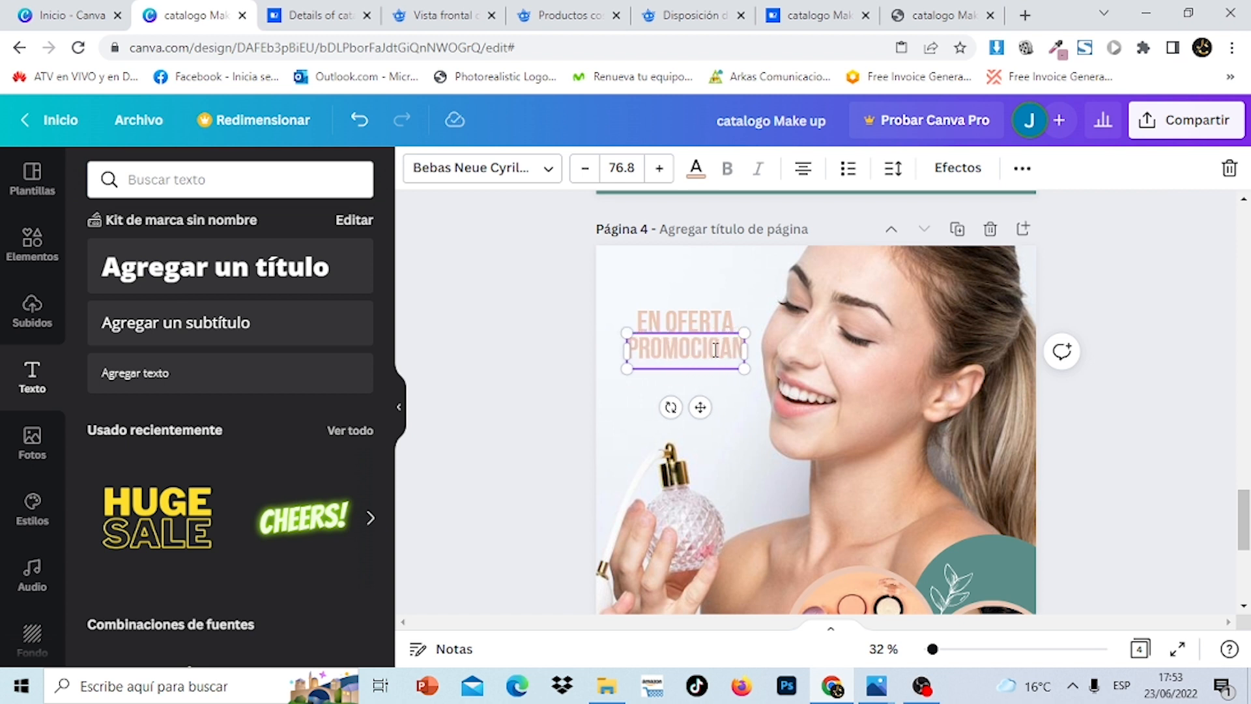
pyautogui.press('BackSpace')
pyautogui.press('BackSpace')
pyautogui.press('BackSpace')
pyautogui.write('ONAL')
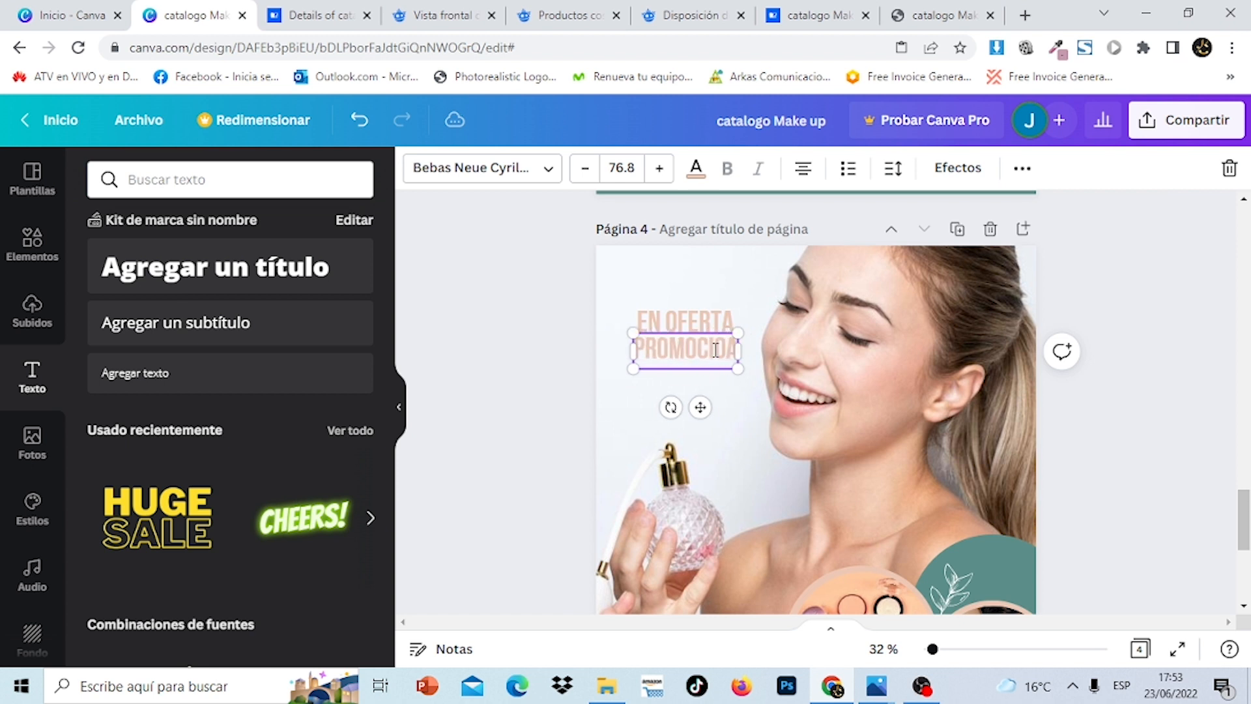
pyautogui.click(267, 280)
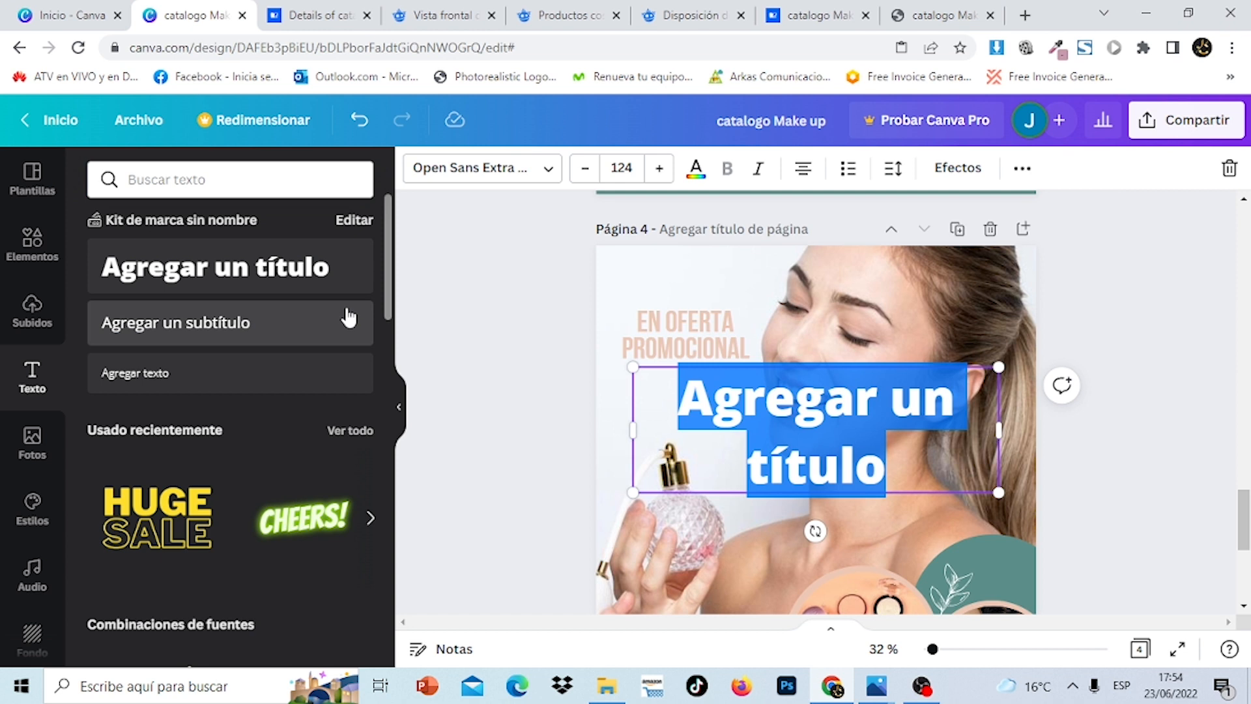
# Enter the price '$59.90' and colour it teal
pyautogui.write('$')
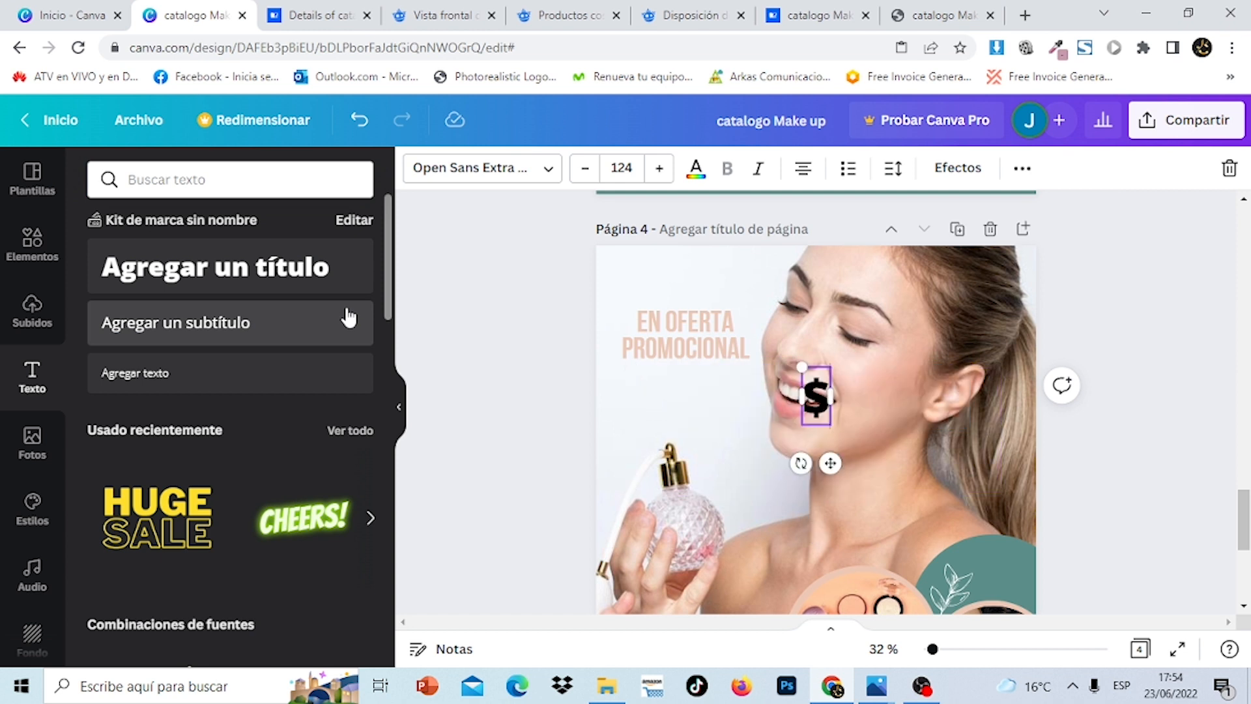
pyautogui.write('59.9.')
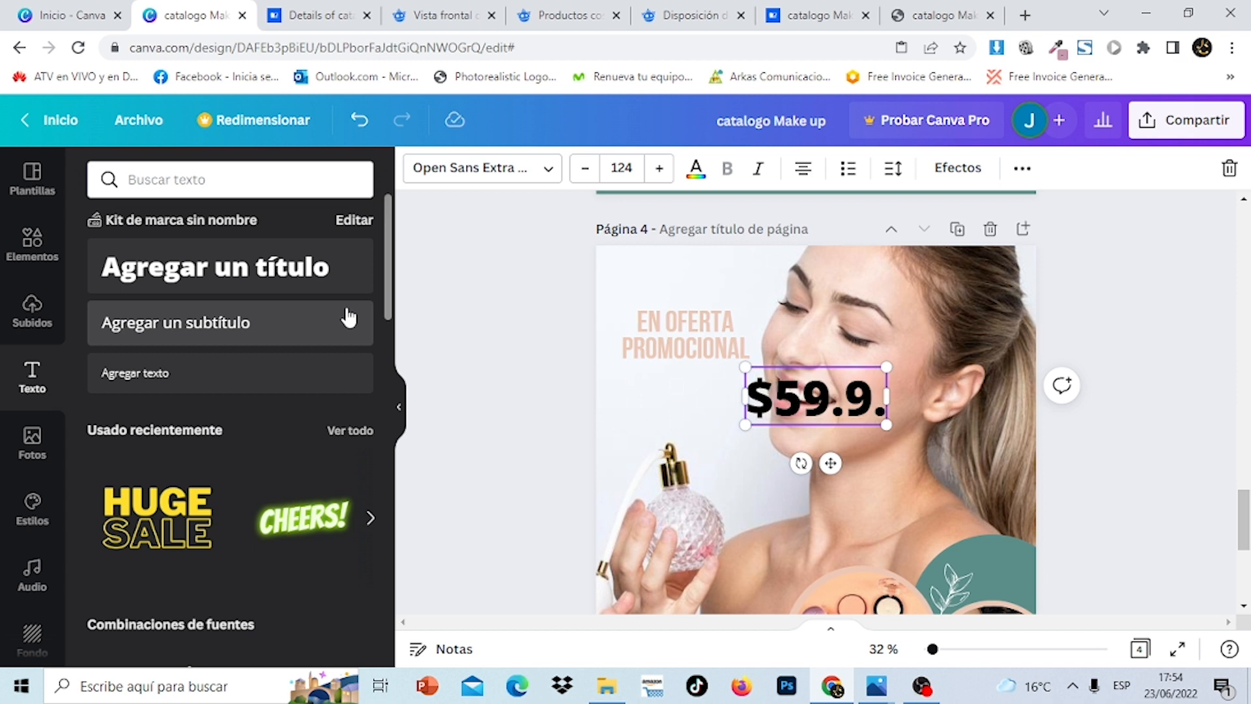
pyautogui.press('BackSpace')
pyautogui.write('0')
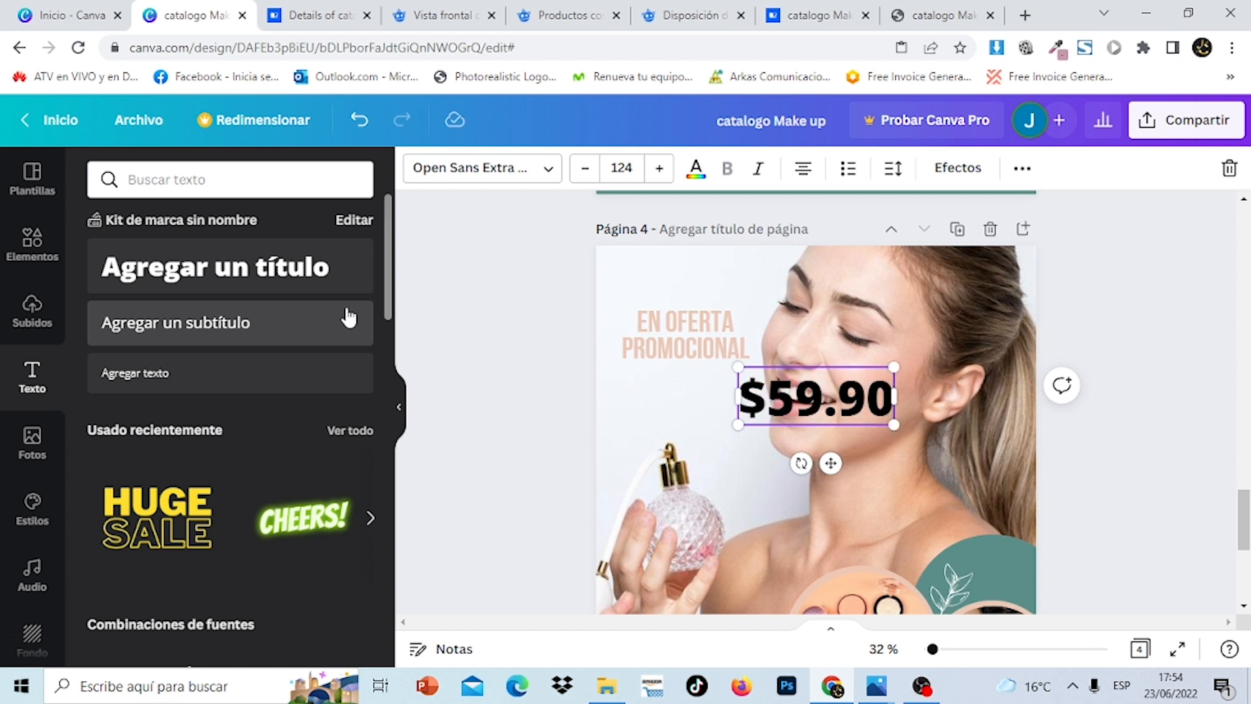
pyautogui.click(696, 170)
pyautogui.click(254, 264)
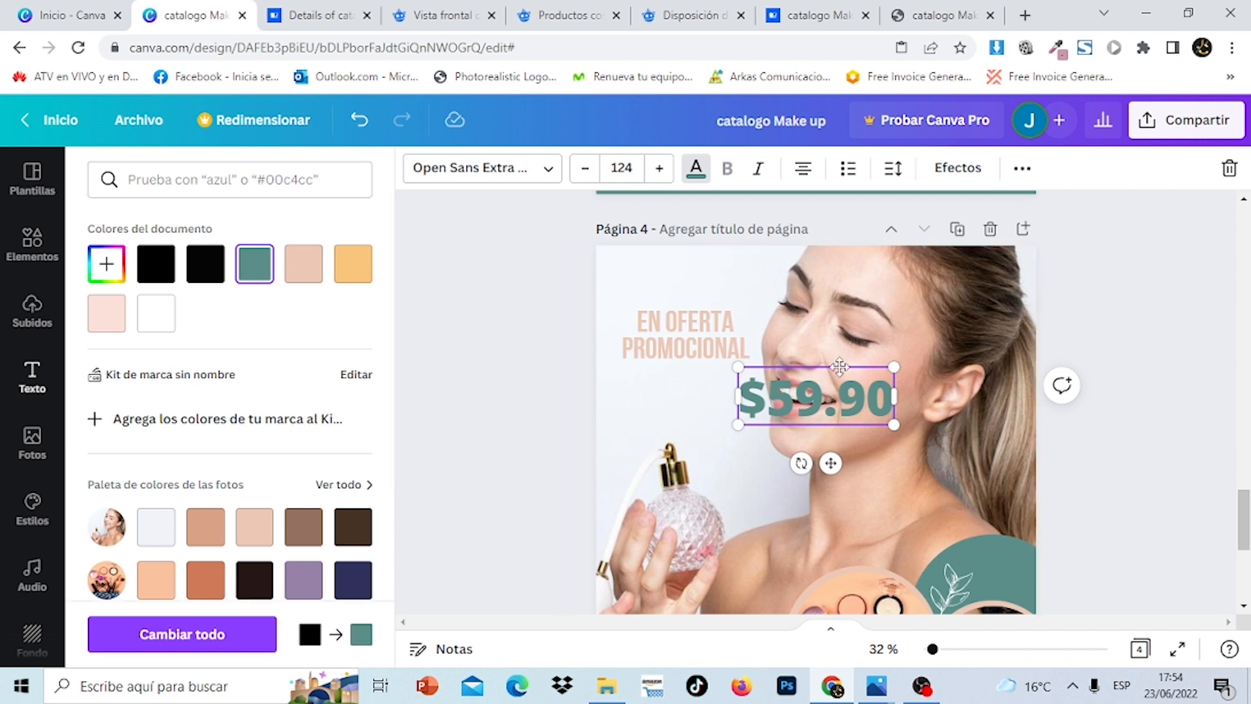
# Shrink the price to about 89.3 and centre it beneath EN OFERTA PROMOCIONAL
pyautogui.moveTo(828, 365); pyautogui.dragTo(726, 355)
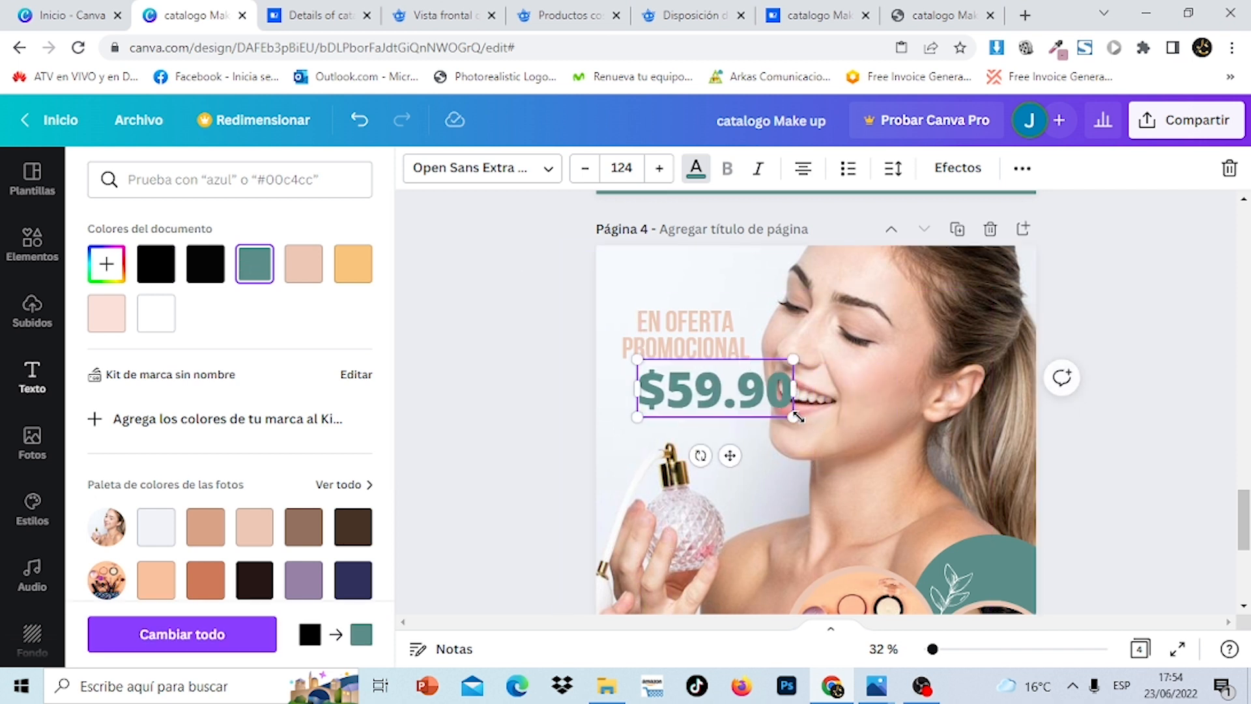
pyautogui.moveTo(790, 413); pyautogui.dragTo(750, 399)
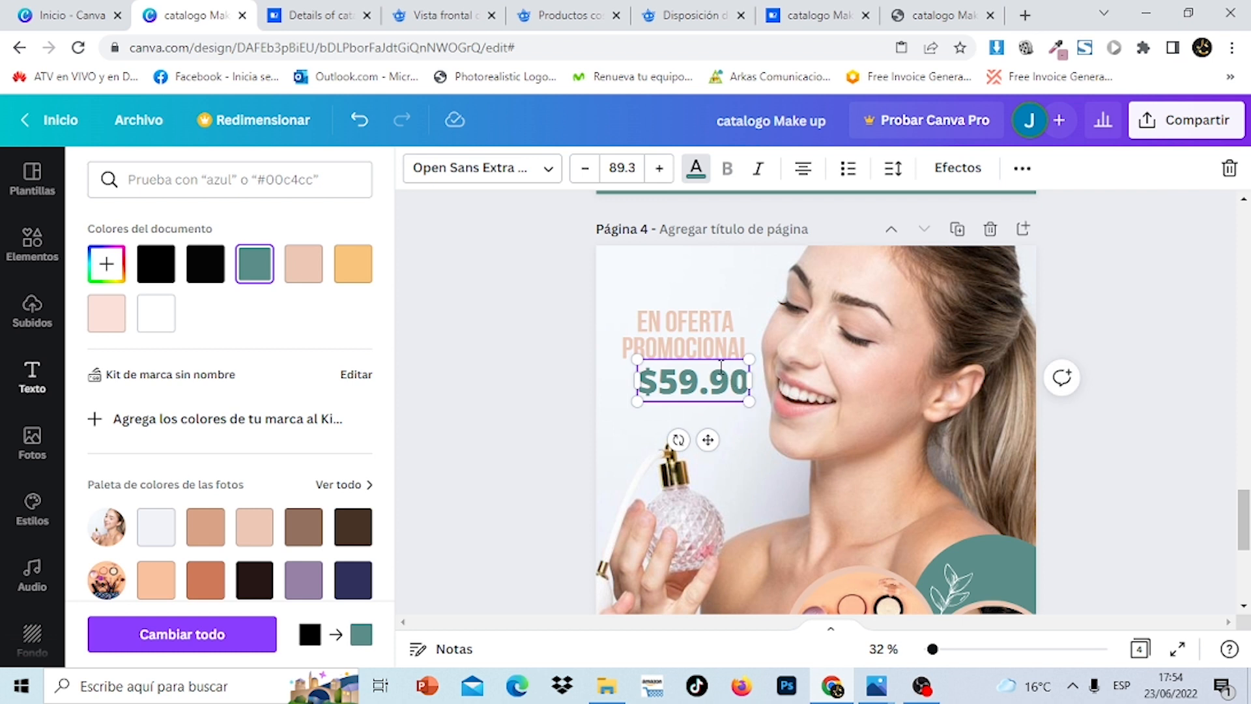
pyautogui.moveTo(716, 357); pyautogui.dragTo(711, 359)
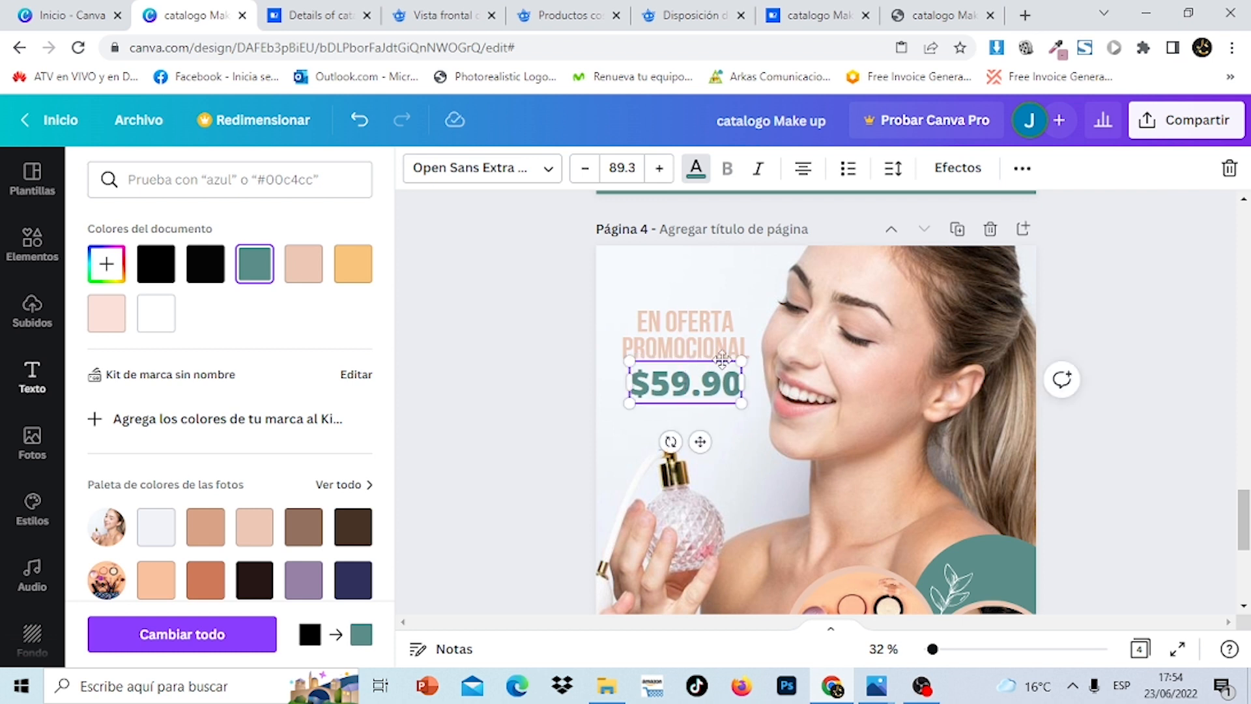
pyautogui.click(1200, 353)
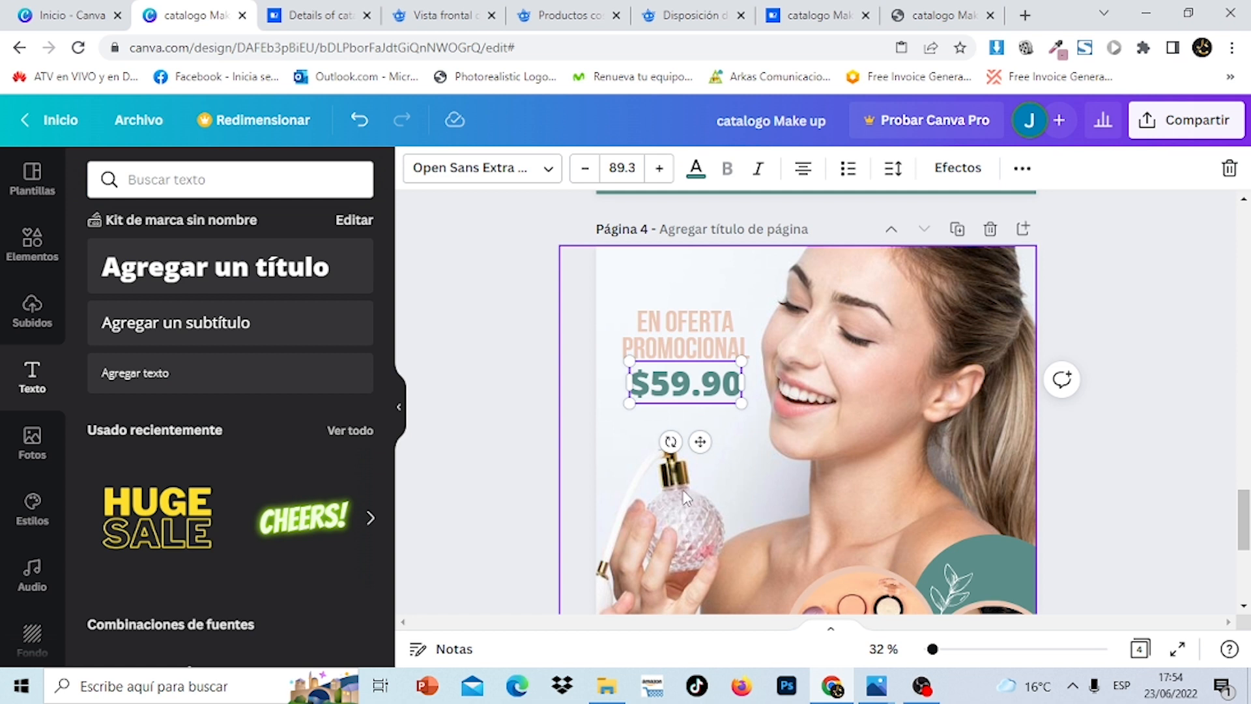
pyautogui.click(1167, 316)
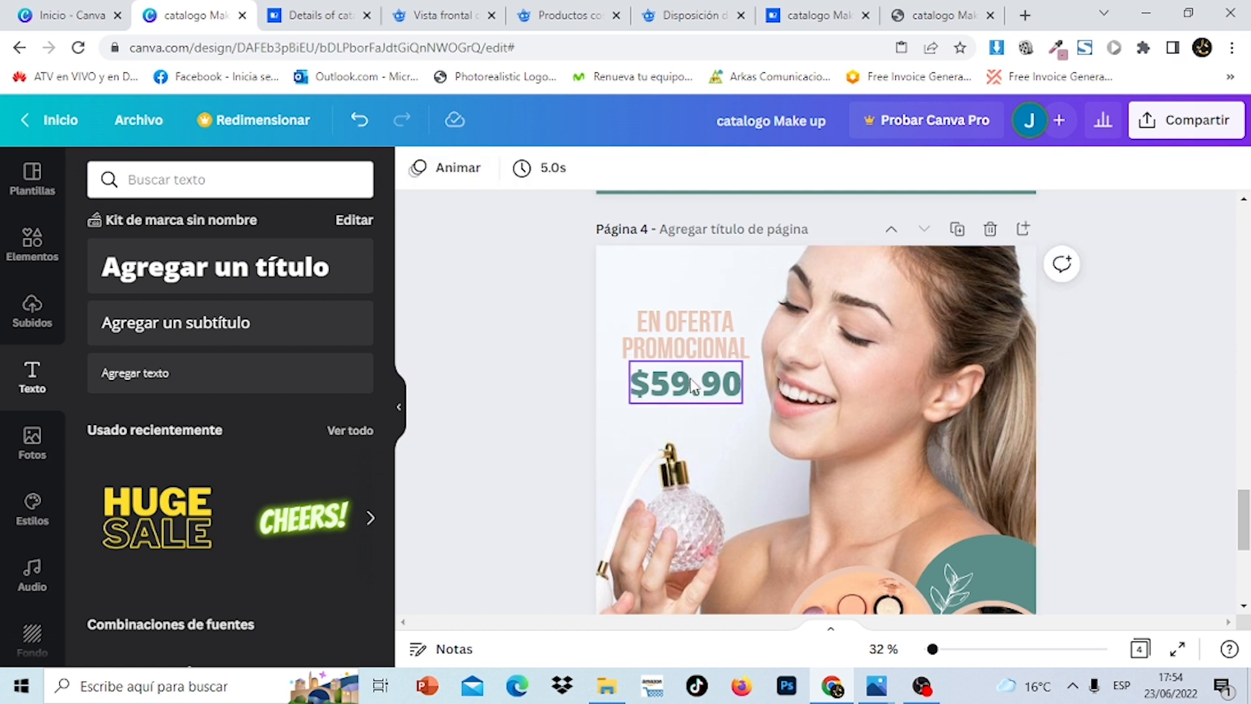
pyautogui.click(717, 328)
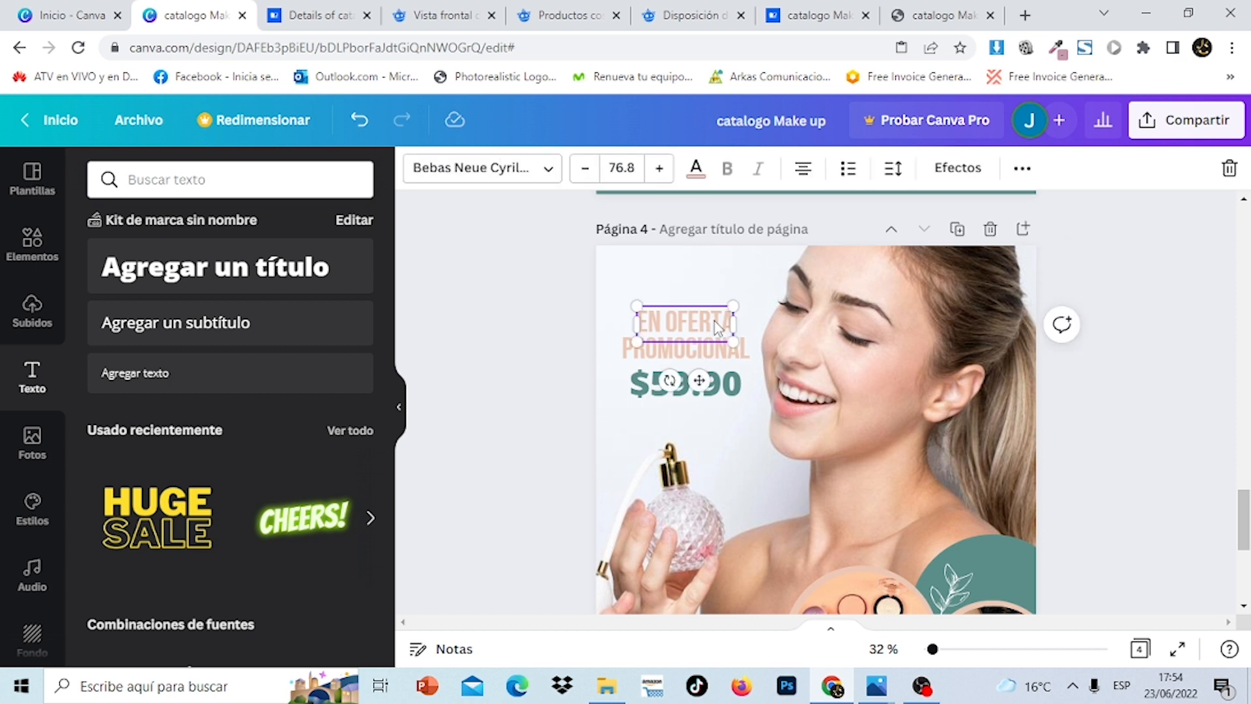
# Duplicate the heading below the price and retype it as 'PERFUME MOTIVOS 100ML'
pyautogui.click(1021, 169)
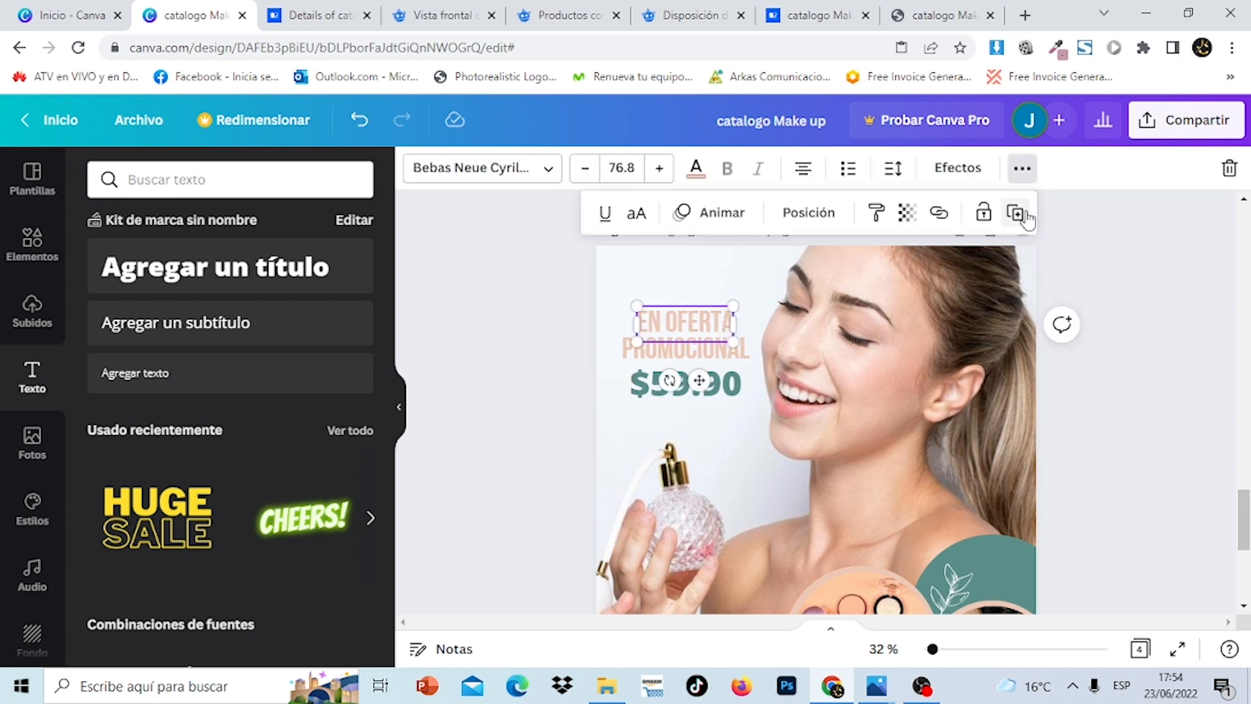
pyautogui.click(1023, 215)
pyautogui.moveTo(718, 325); pyautogui.dragTo(663, 420)
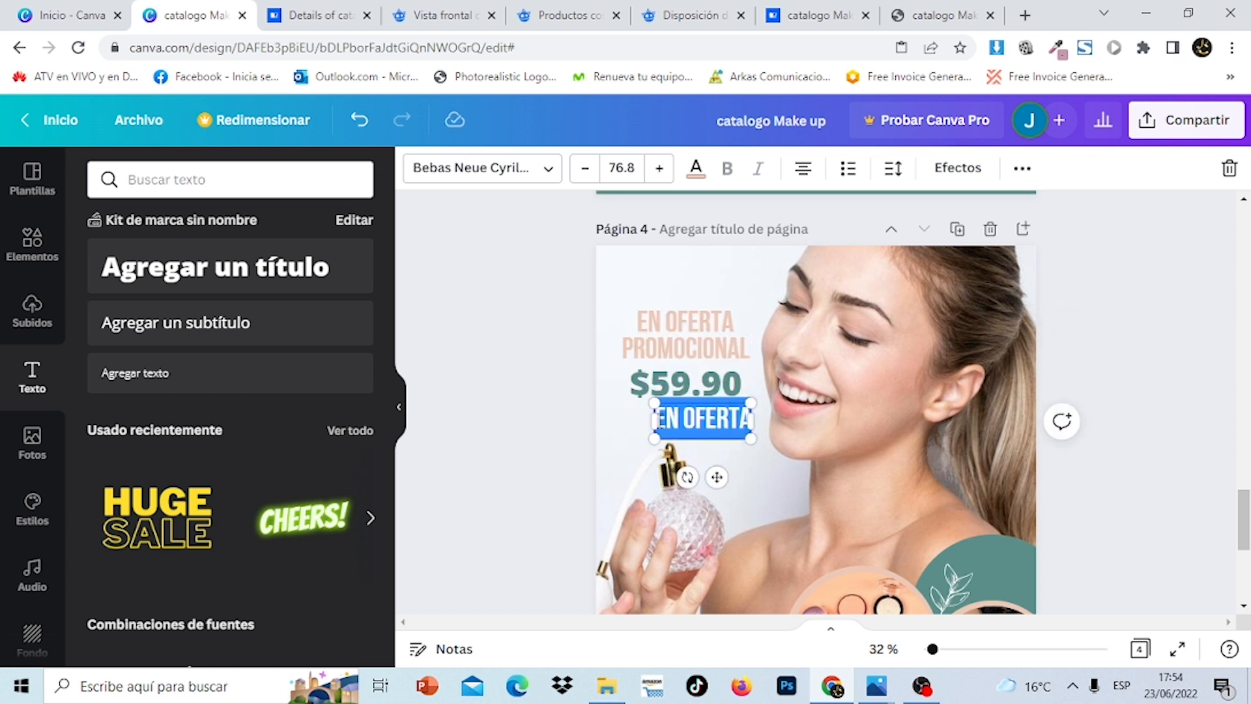
pyautogui.write('PER')
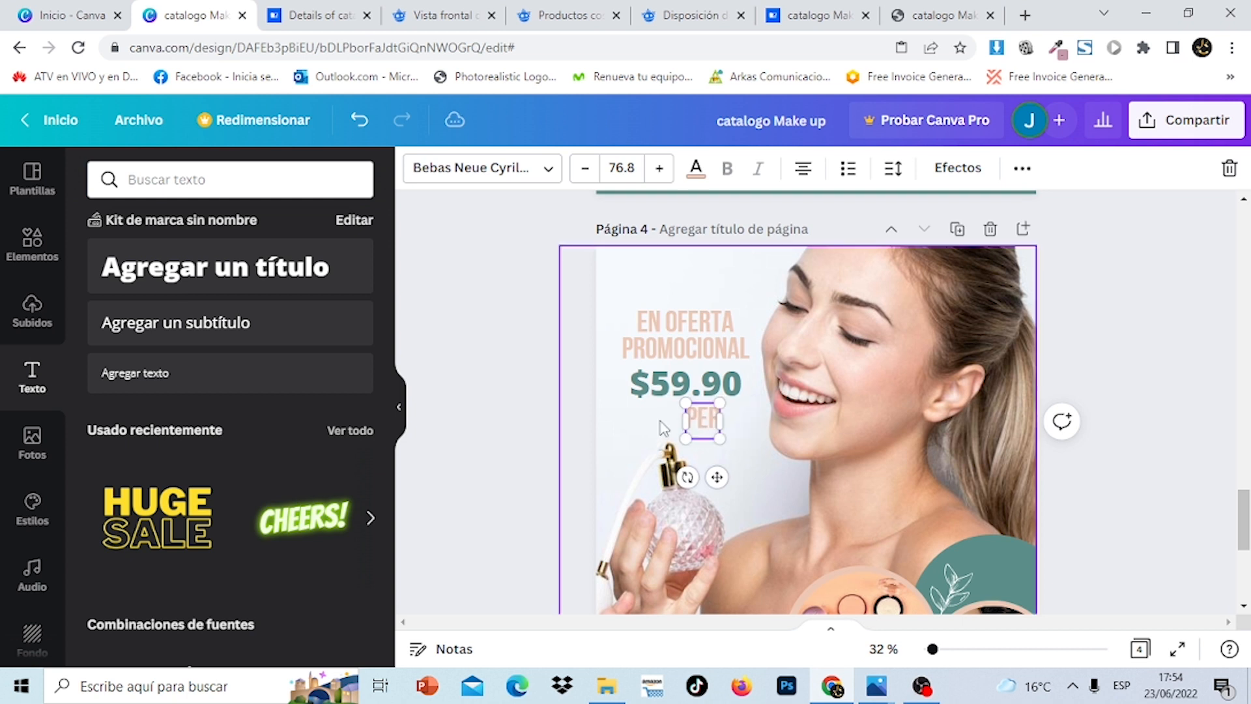
pyautogui.write('FUME MOT')
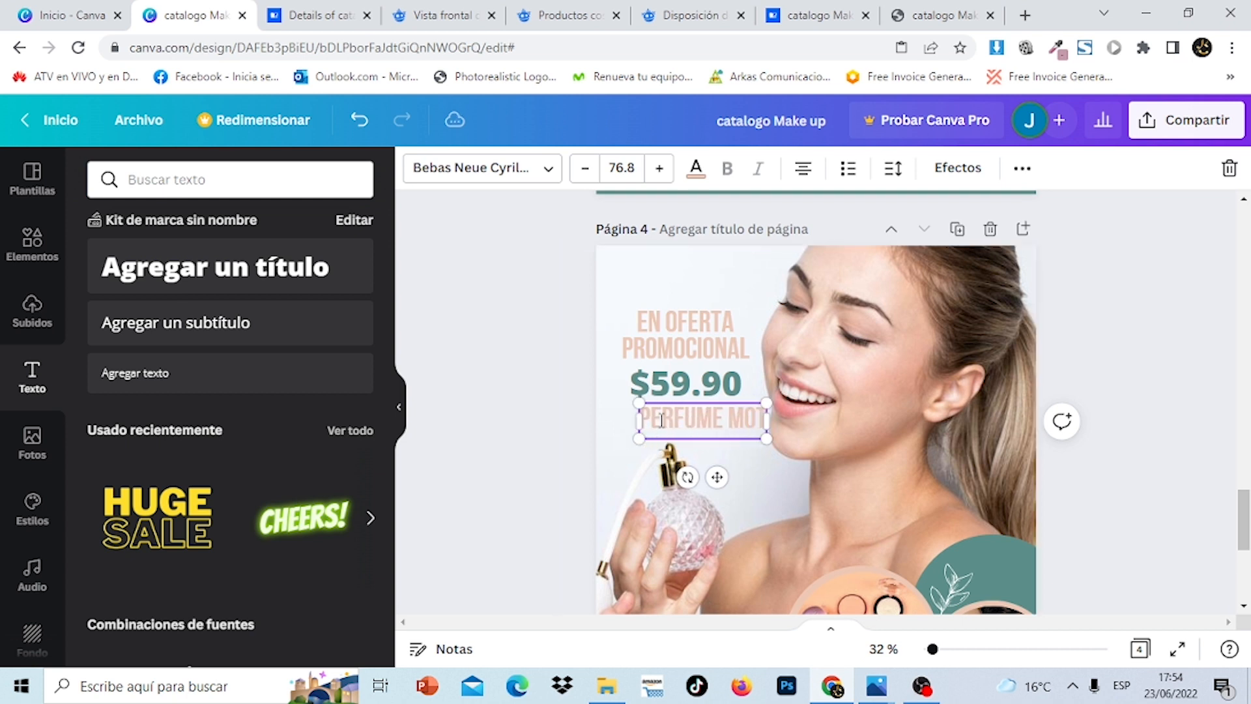
pyautogui.write('IVOS 100ML')
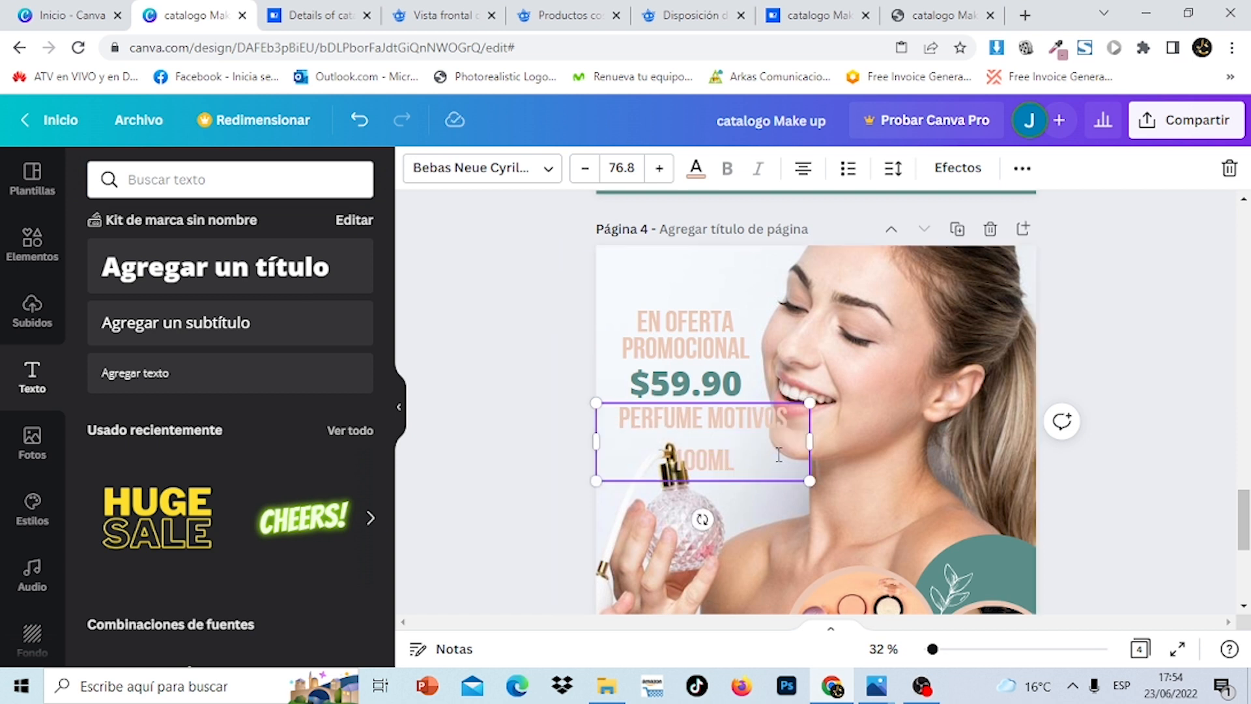
# Reduce the caption to size 38.8 and colour it teal
pyautogui.moveTo(734, 454); pyautogui.dragTo(594, 404)
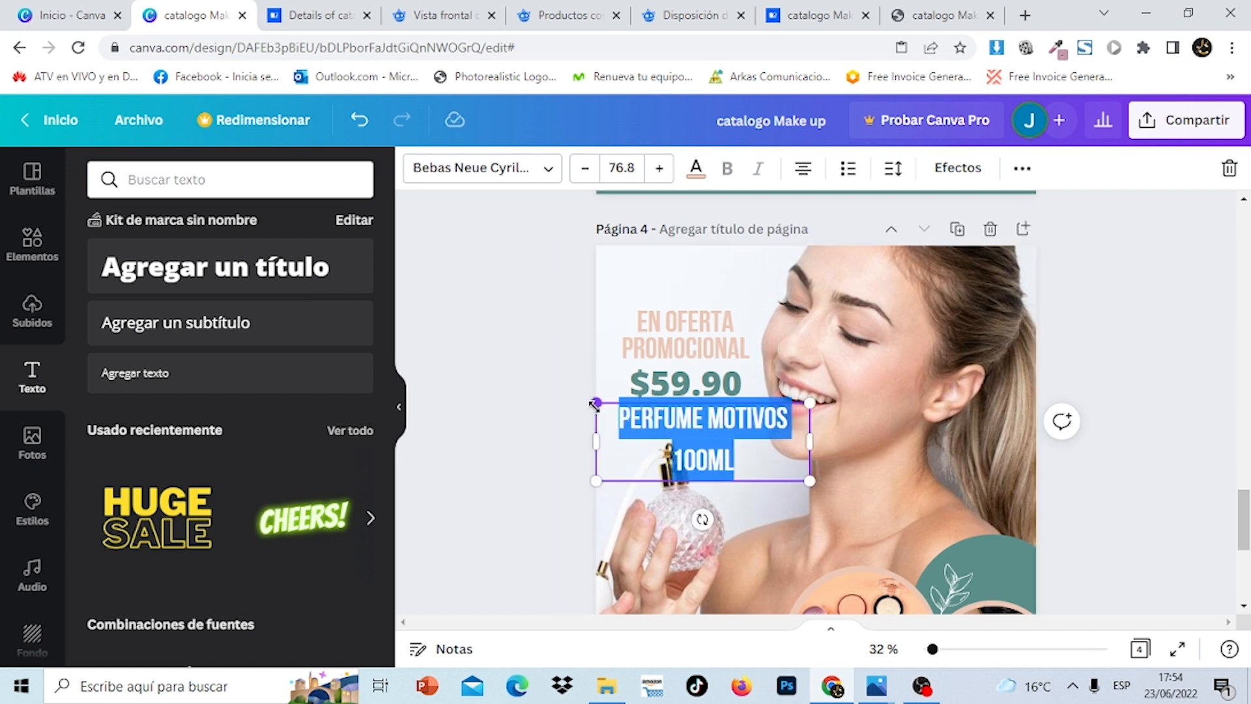
pyautogui.click(584, 169)
pyautogui.click(585, 169)
pyautogui.click(585, 169)
pyautogui.click(584, 169)
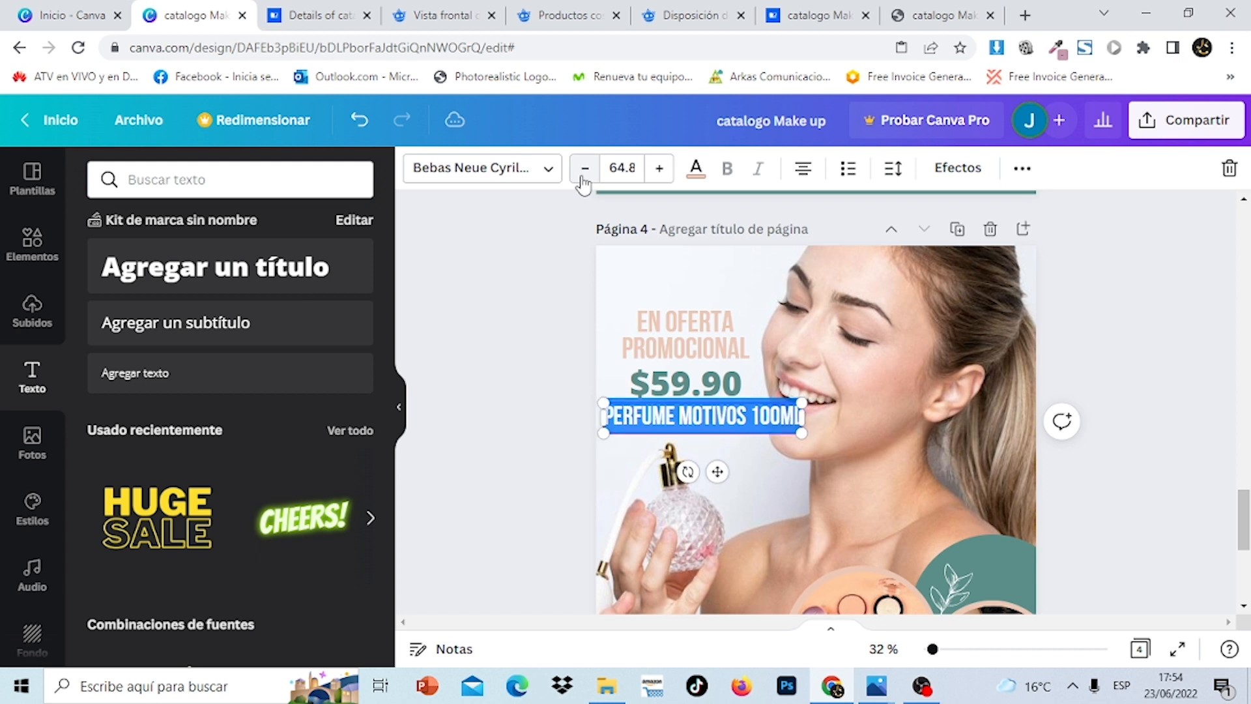
pyautogui.click(585, 169)
pyautogui.click(585, 169)
pyautogui.click(585, 168)
pyautogui.click(585, 168)
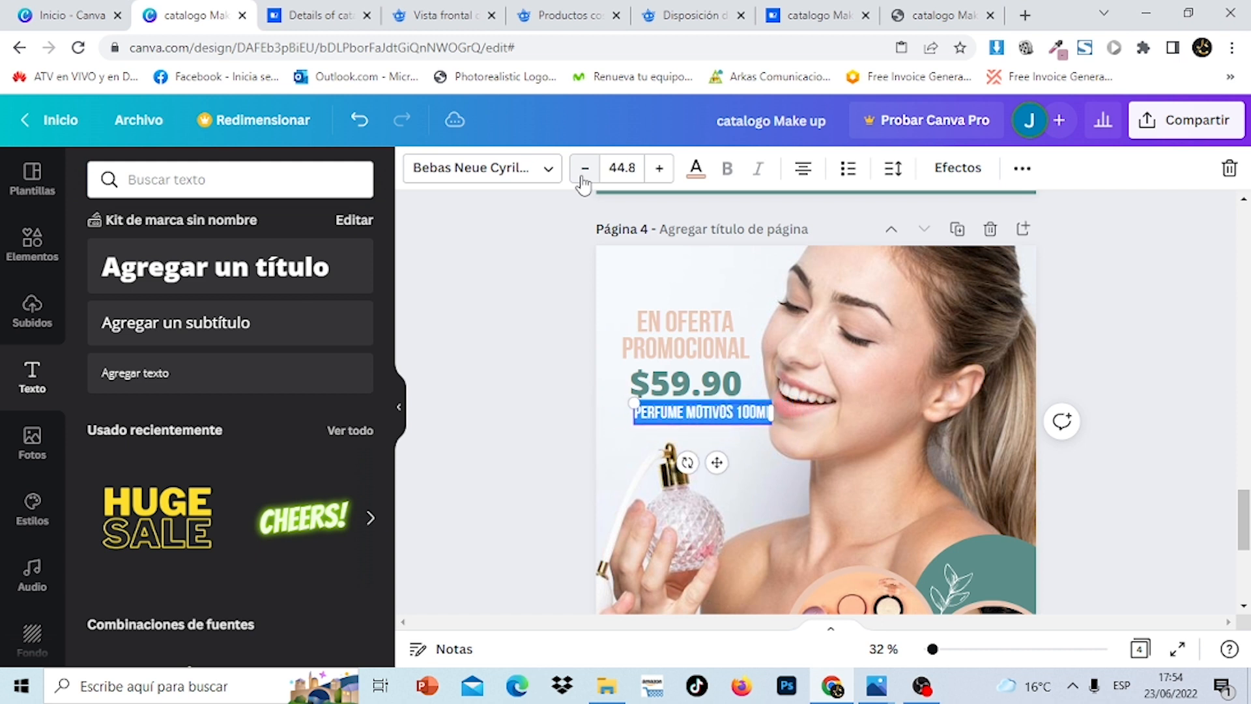
pyautogui.click(585, 169)
pyautogui.click(584, 169)
pyautogui.click(584, 169)
pyautogui.click(695, 168)
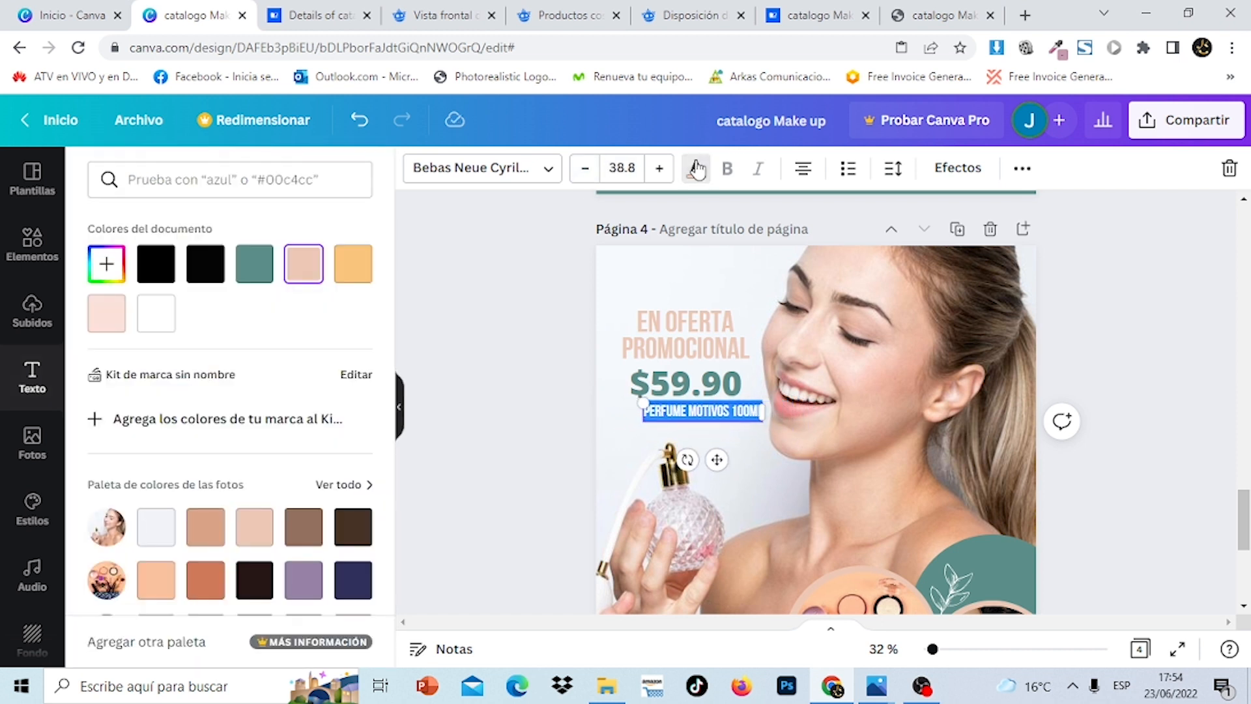
pyautogui.click(254, 263)
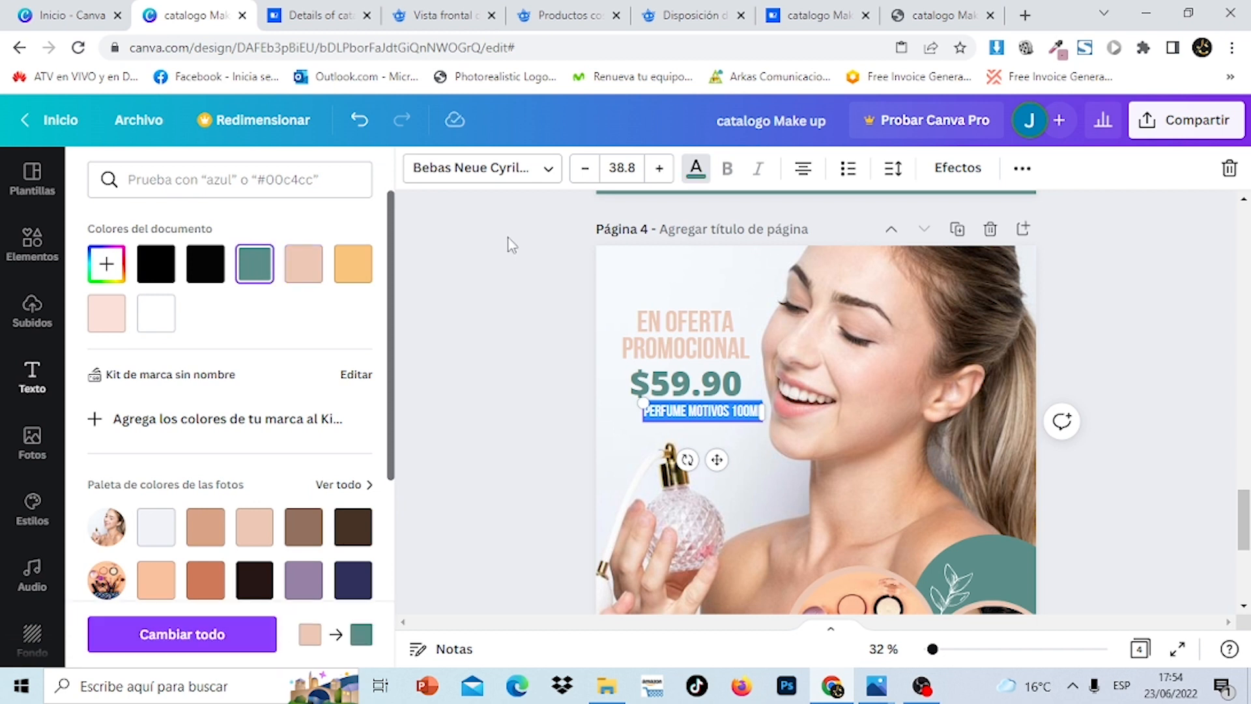
pyautogui.click(1111, 408)
pyautogui.click(1111, 407)
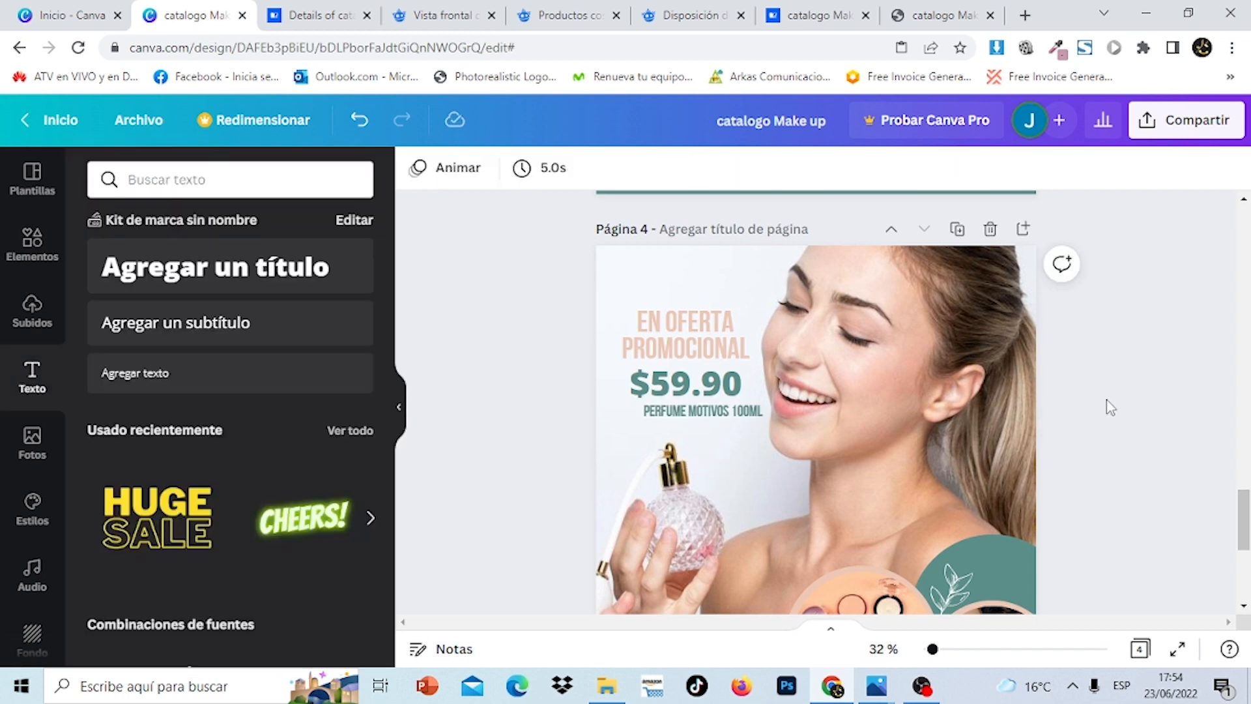
# Shrink the caption further to 30.8 and centre it under the price
pyautogui.click(746, 416)
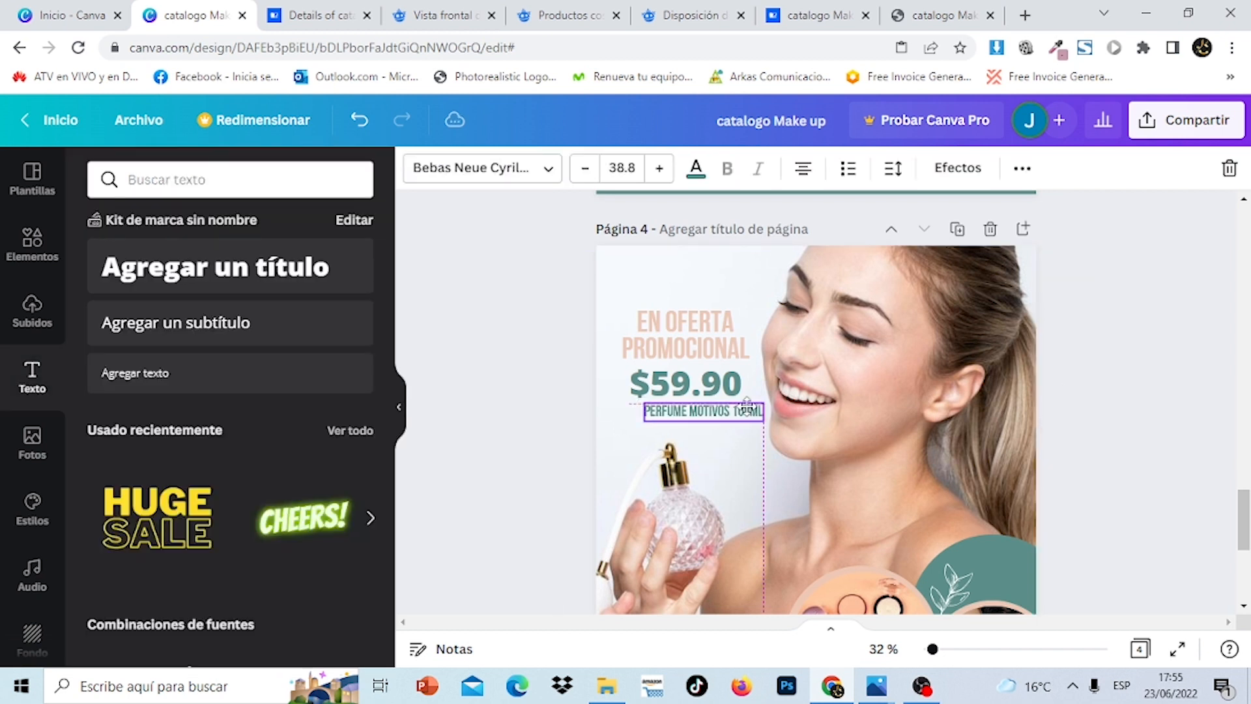
pyautogui.click(585, 168)
pyautogui.click(585, 168)
pyautogui.click(586, 168)
pyautogui.click(585, 168)
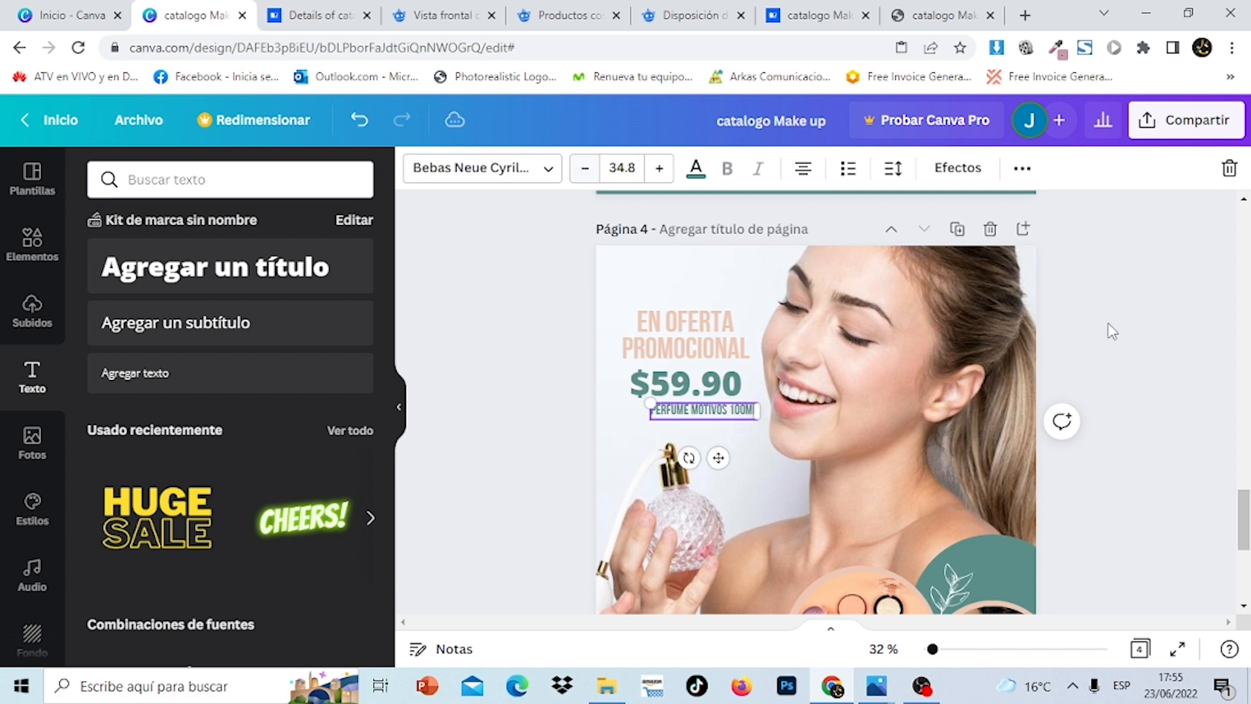
pyautogui.click(1162, 410)
pyautogui.moveTo(734, 412); pyautogui.dragTo(750, 416)
pyautogui.click(1159, 424)
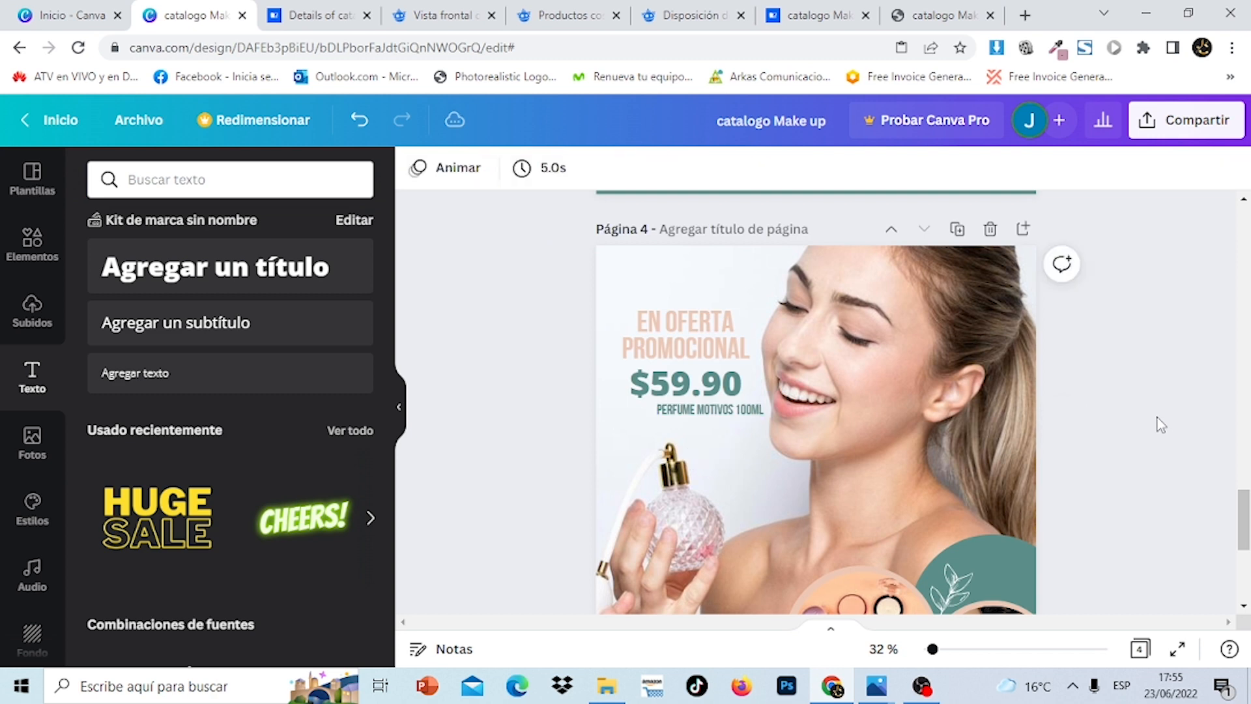
pyautogui.moveTo(1247, 521)
pyautogui.mouseDown()
pyautogui.moveTo(1247, 238)
pyautogui.moveTo(1245, 518)
pyautogui.mouseUp()
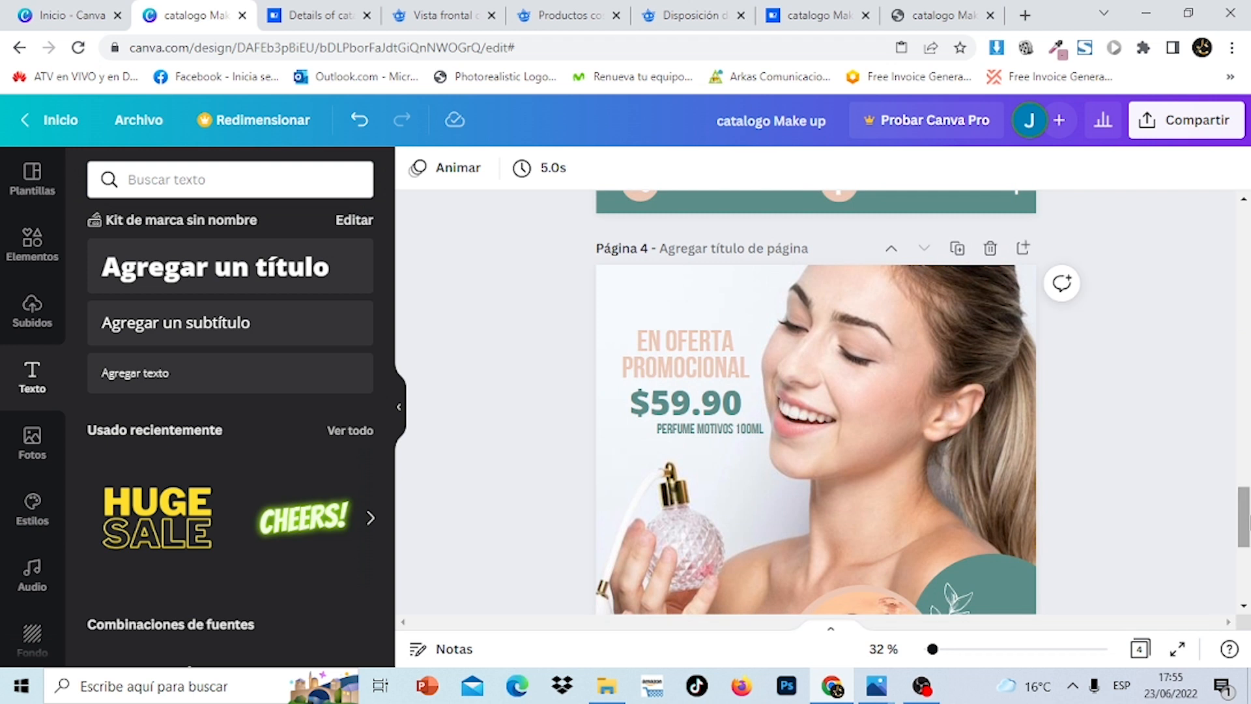
pyautogui.click(754, 433)
pyautogui.click(575, 171)
pyautogui.click(575, 170)
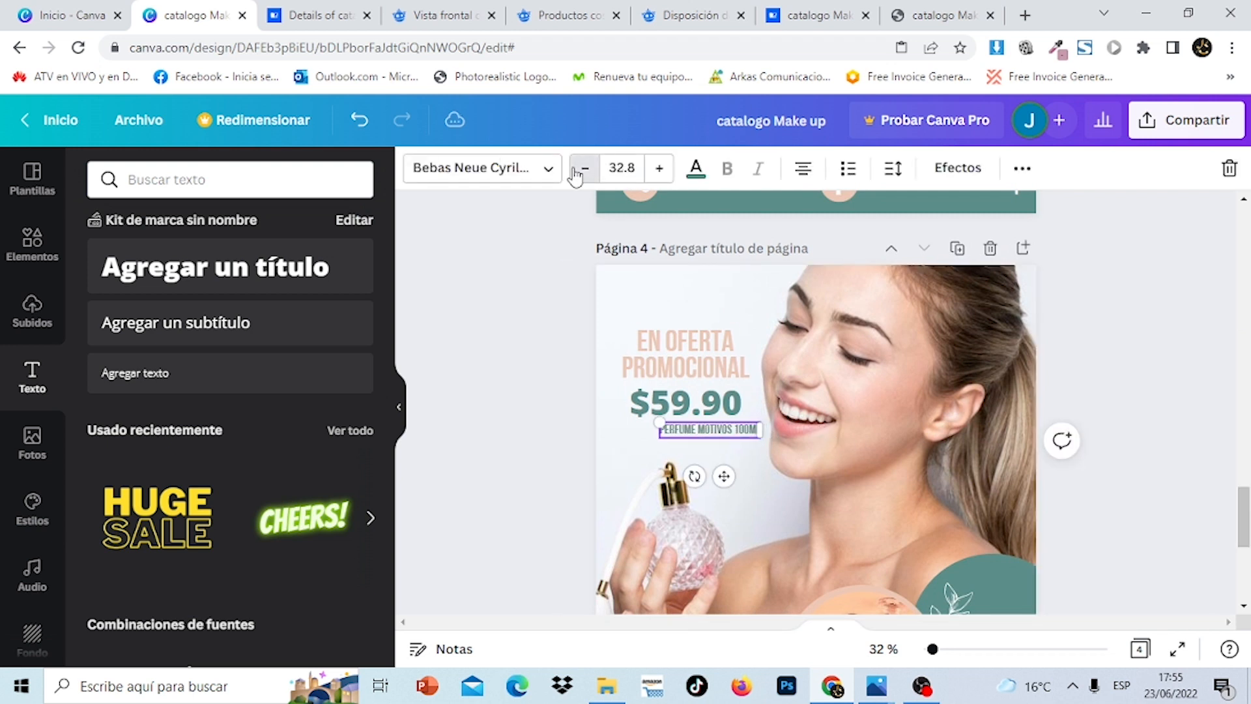
pyautogui.click(575, 171)
pyautogui.click(574, 170)
pyautogui.click(1231, 437)
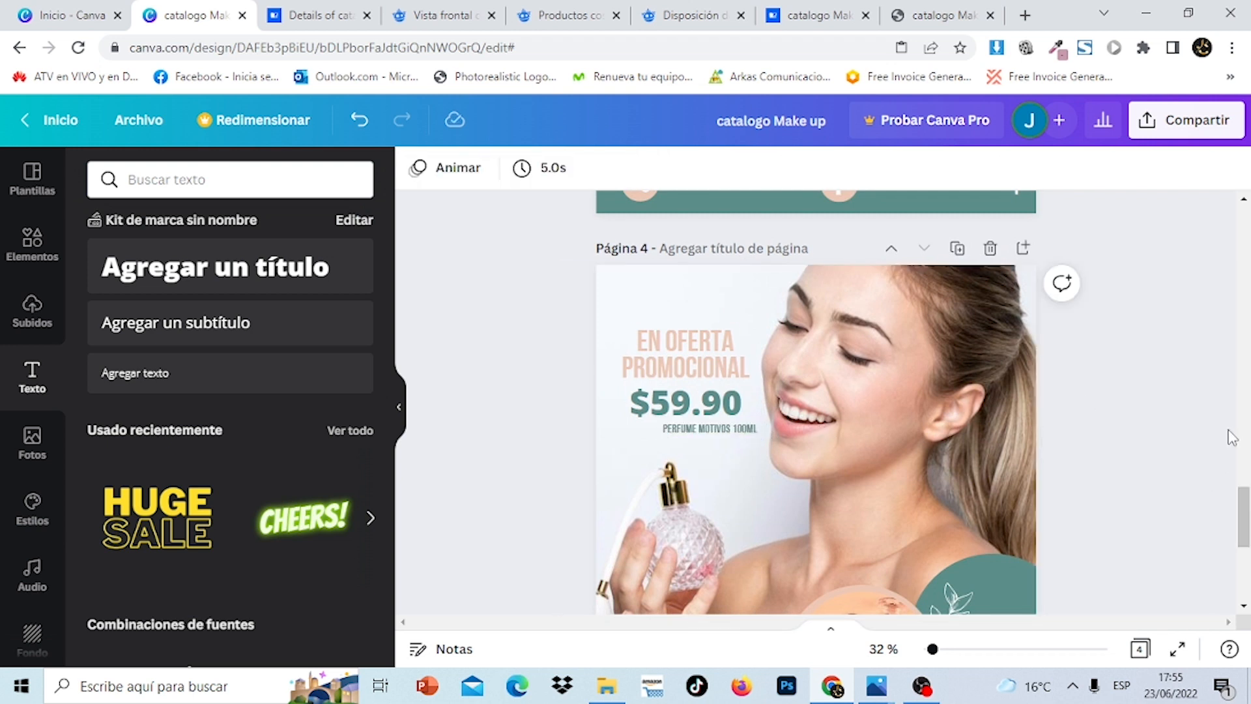
pyautogui.scroll(-5, 1120, 580)
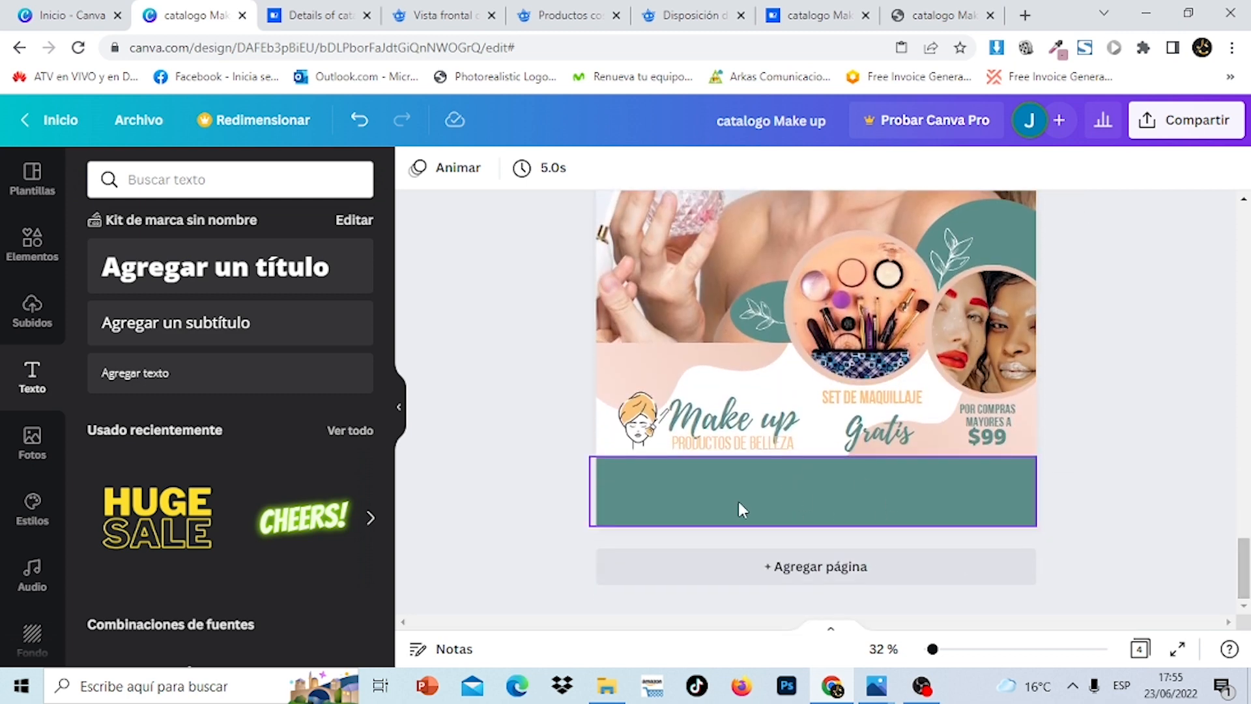
# Search elements for 'phone' and place the black phone icon on the teal footer band
pyautogui.click(678, 499)
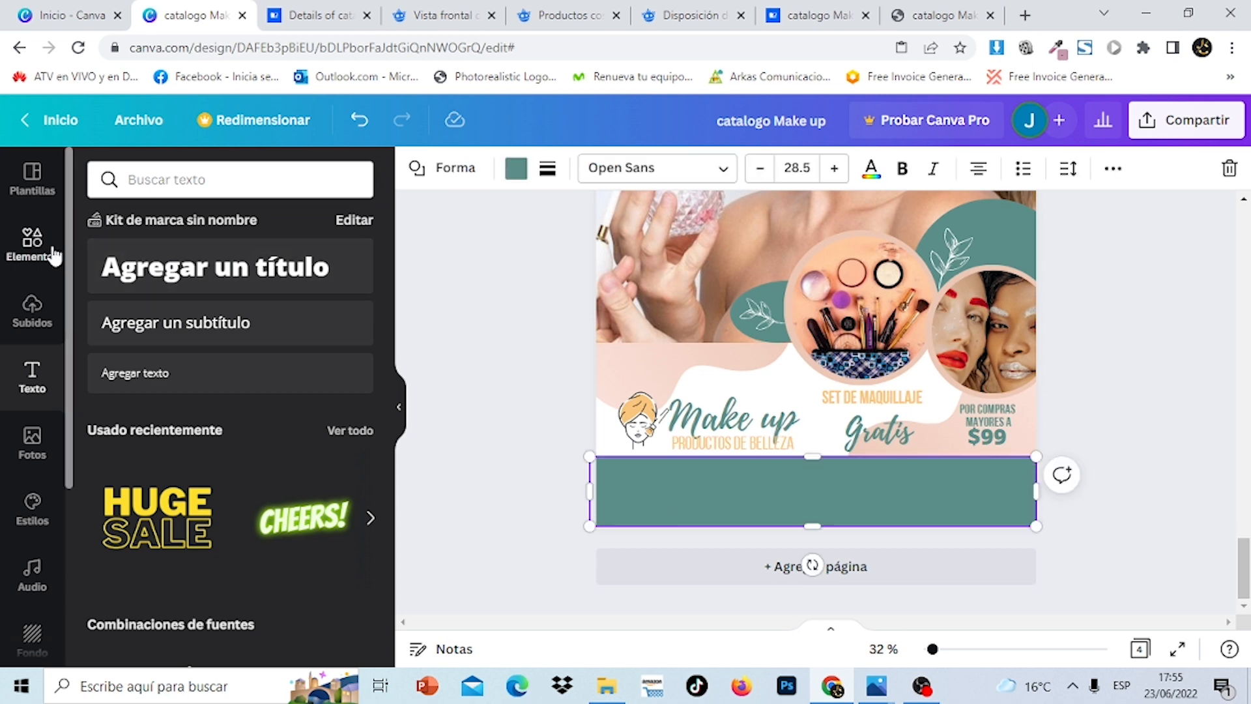
pyautogui.click(33, 243)
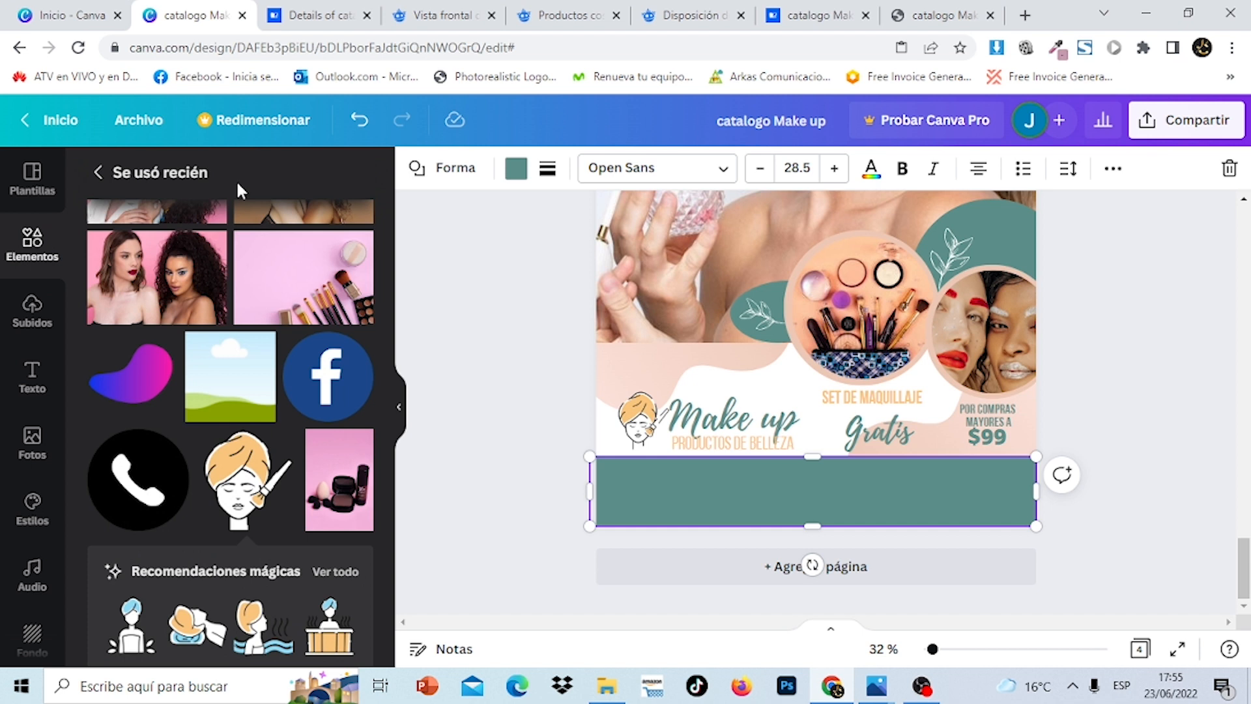
pyautogui.click(97, 177)
pyautogui.click(178, 183)
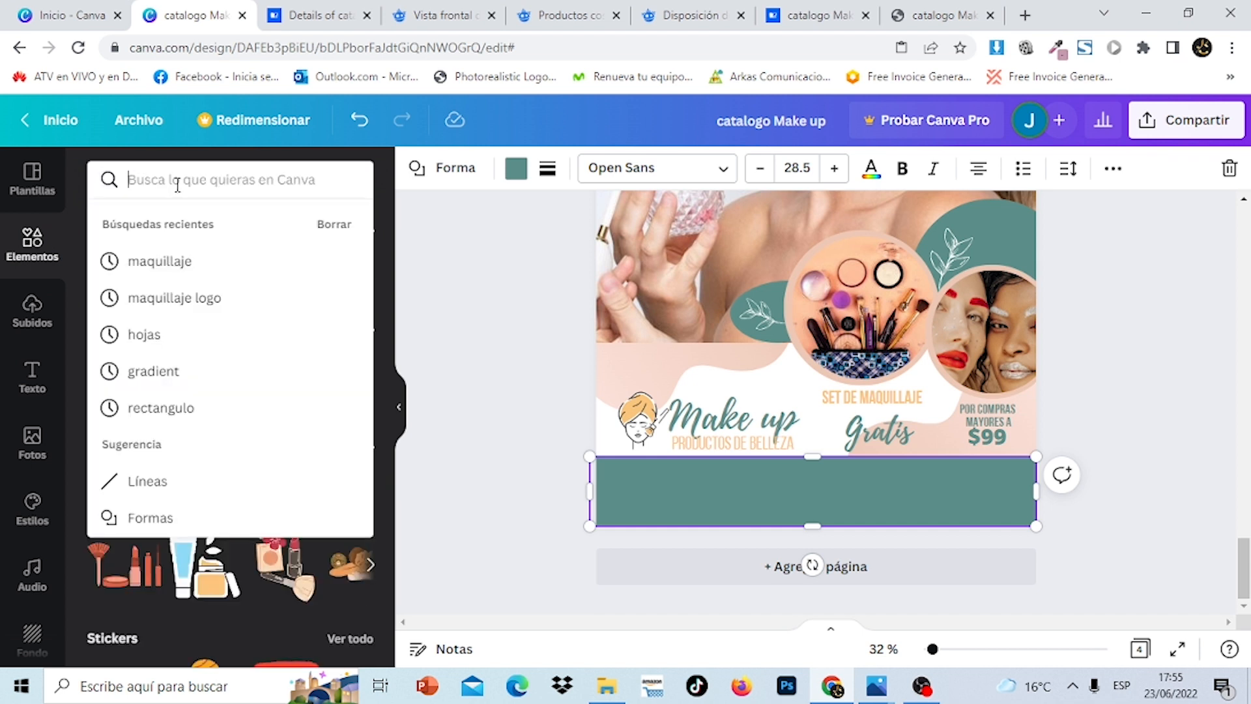
pyautogui.write('pho')
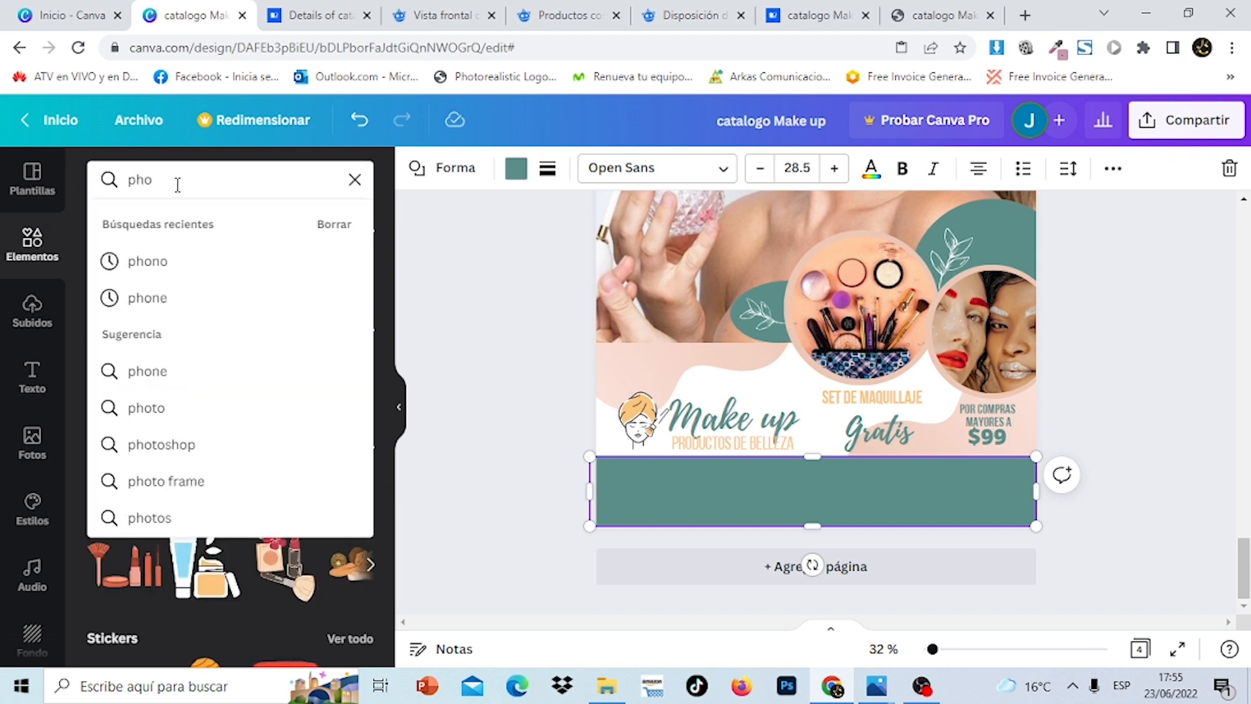
pyautogui.write('ne')
pyautogui.press('Return')
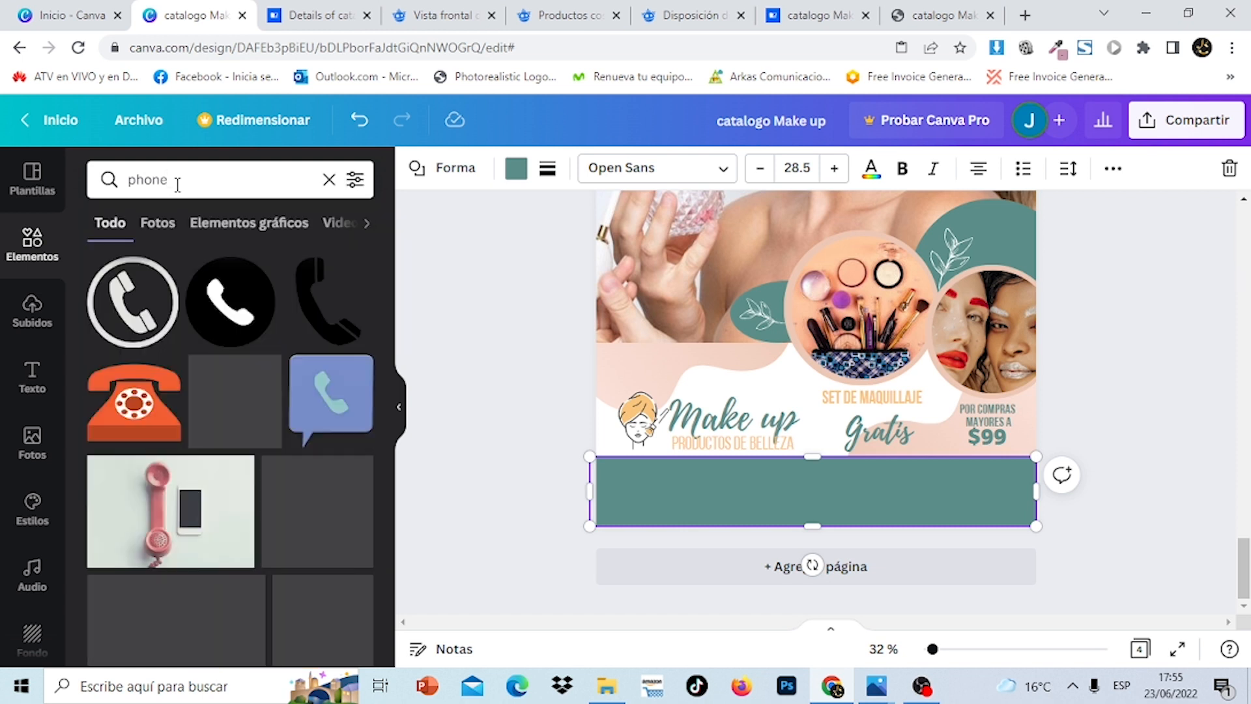
pyautogui.click(233, 313)
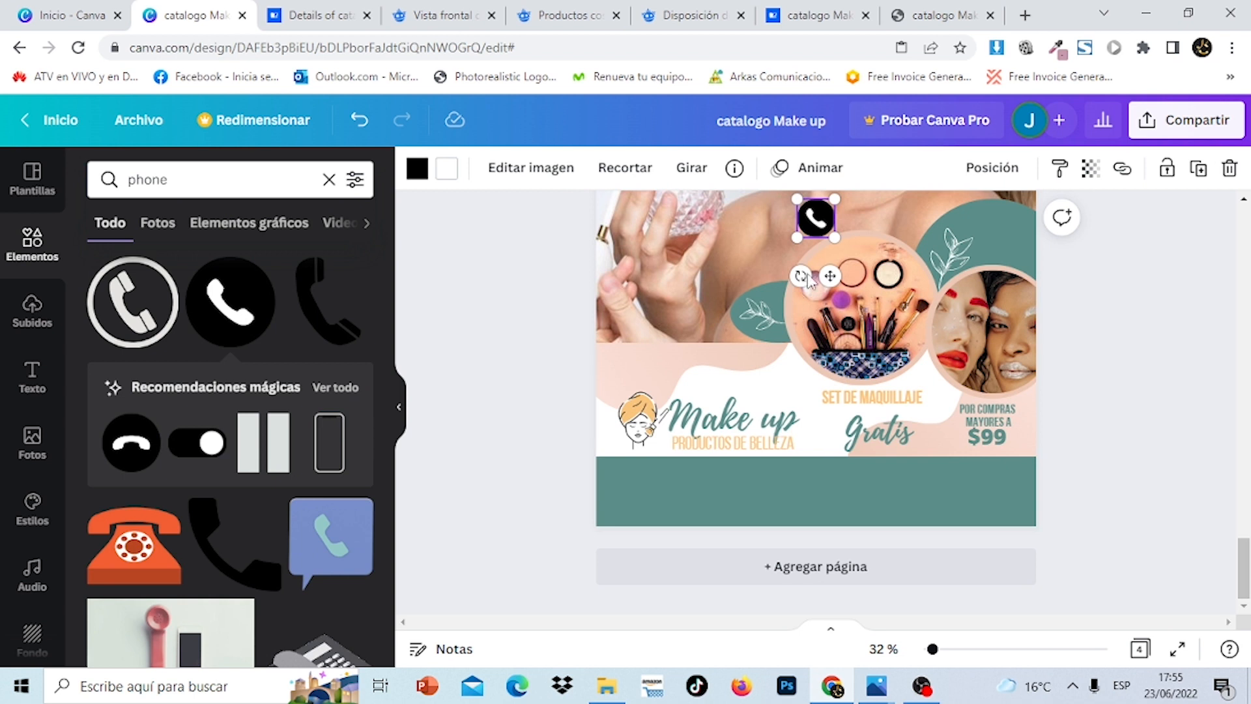
pyautogui.moveTo(807, 278); pyautogui.dragTo(662, 554)
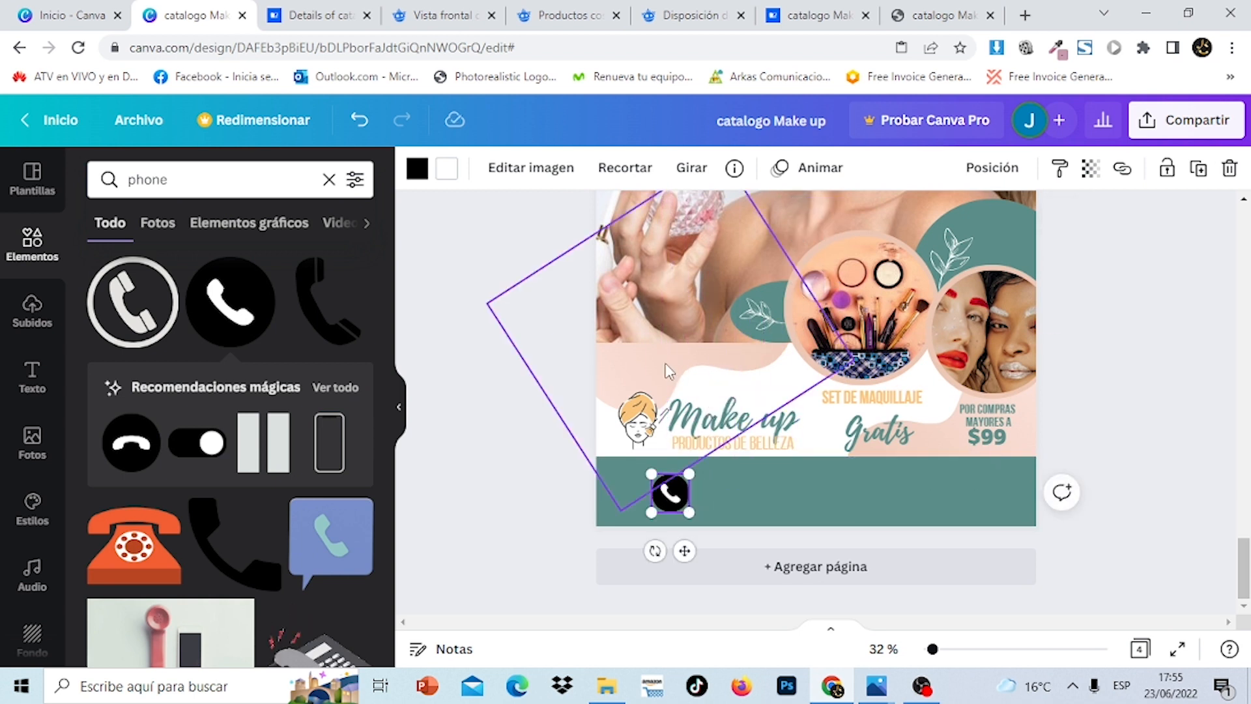
# Colour the phone icon peach and shift it slightly left
pyautogui.click(418, 170)
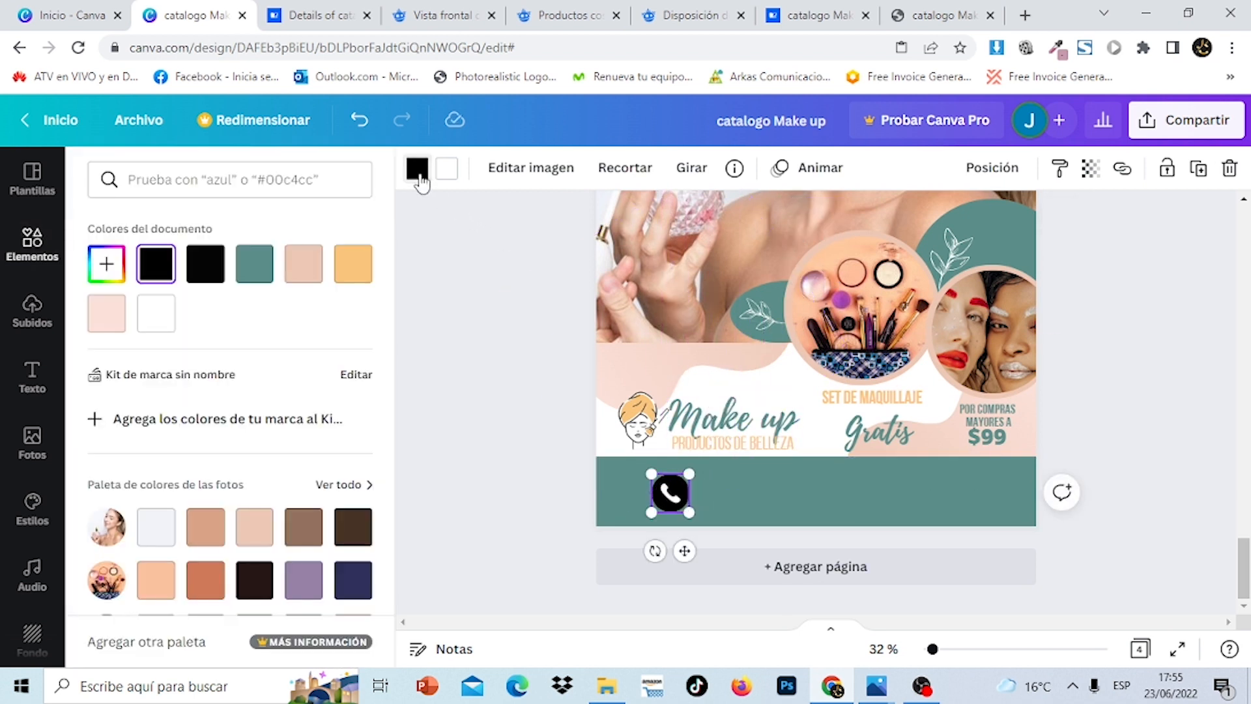
pyautogui.click(308, 278)
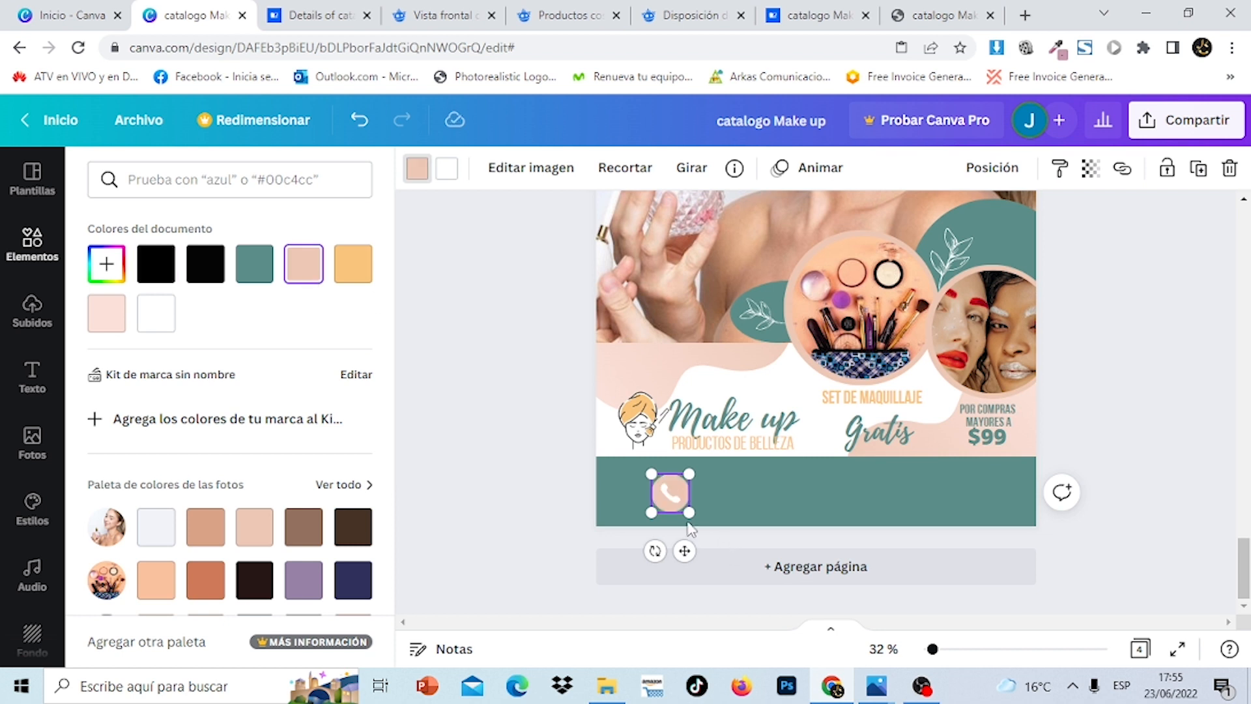
pyautogui.moveTo(673, 502); pyautogui.dragTo(679, 469)
pyautogui.click(1140, 423)
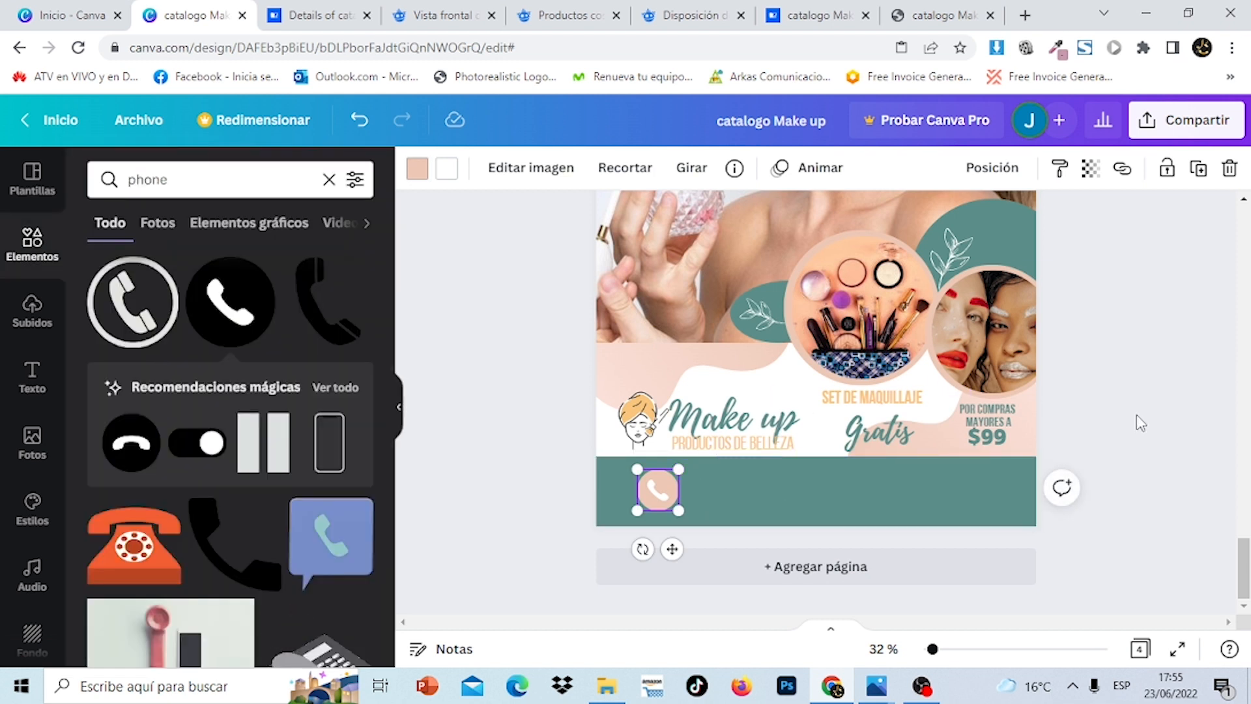
pyautogui.click(1140, 424)
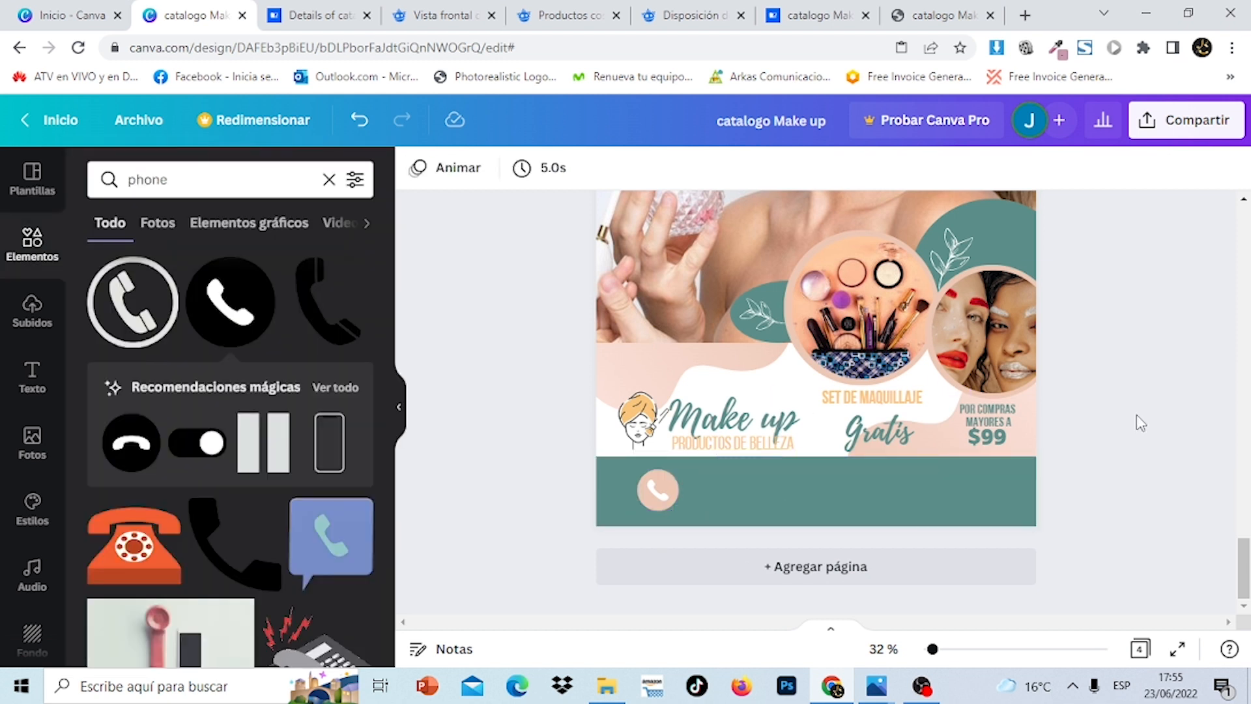
# Search elements for 'facebook' and add the first Facebook icon
pyautogui.click(329, 180)
pyautogui.write('face')
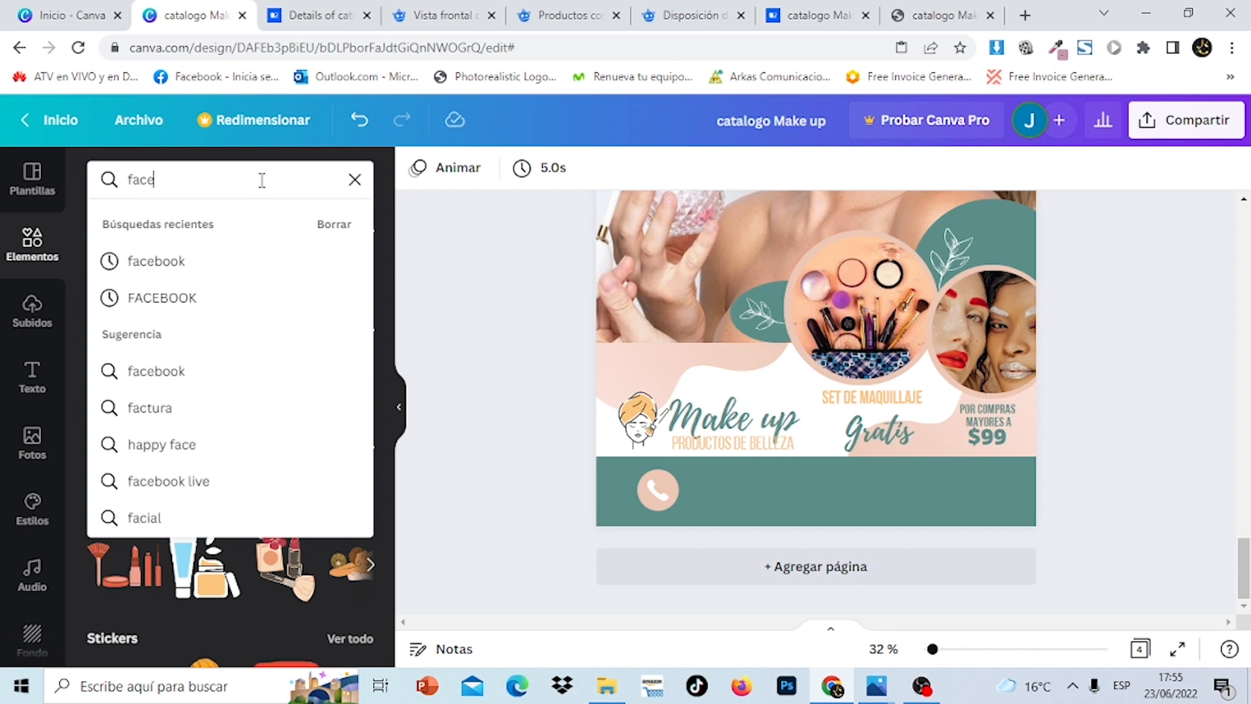
pyautogui.write('boook')
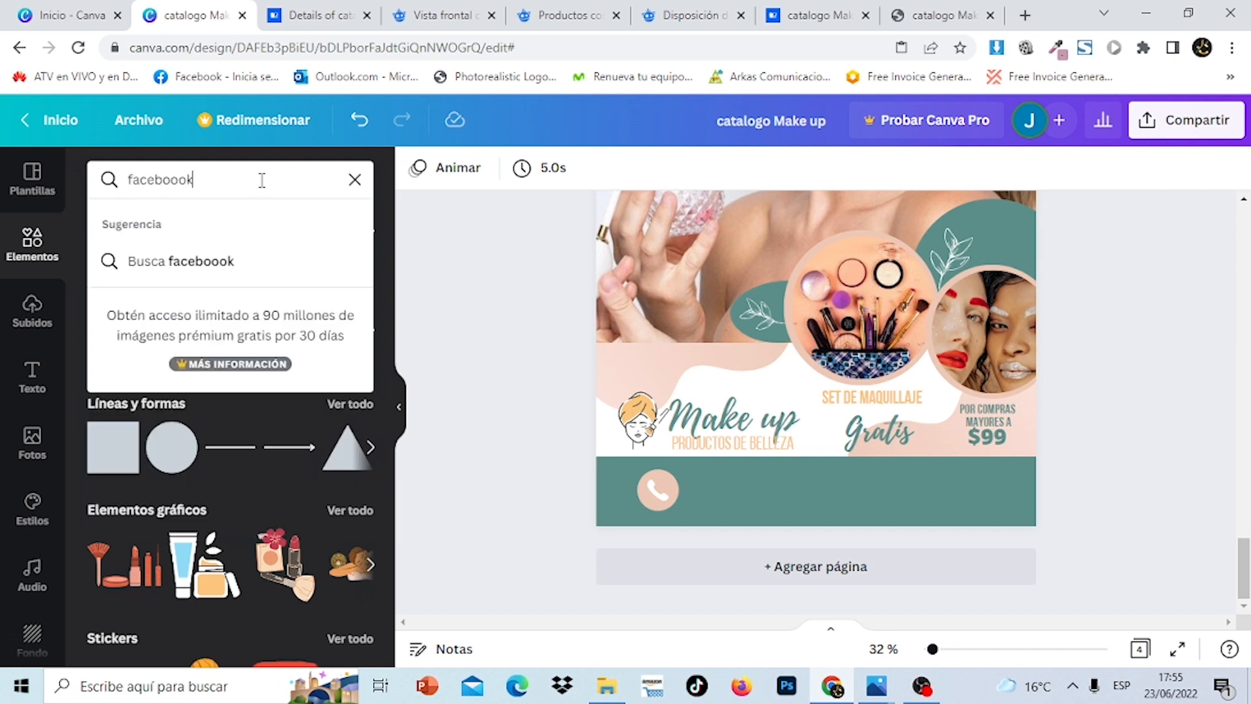
pyautogui.press('Return')
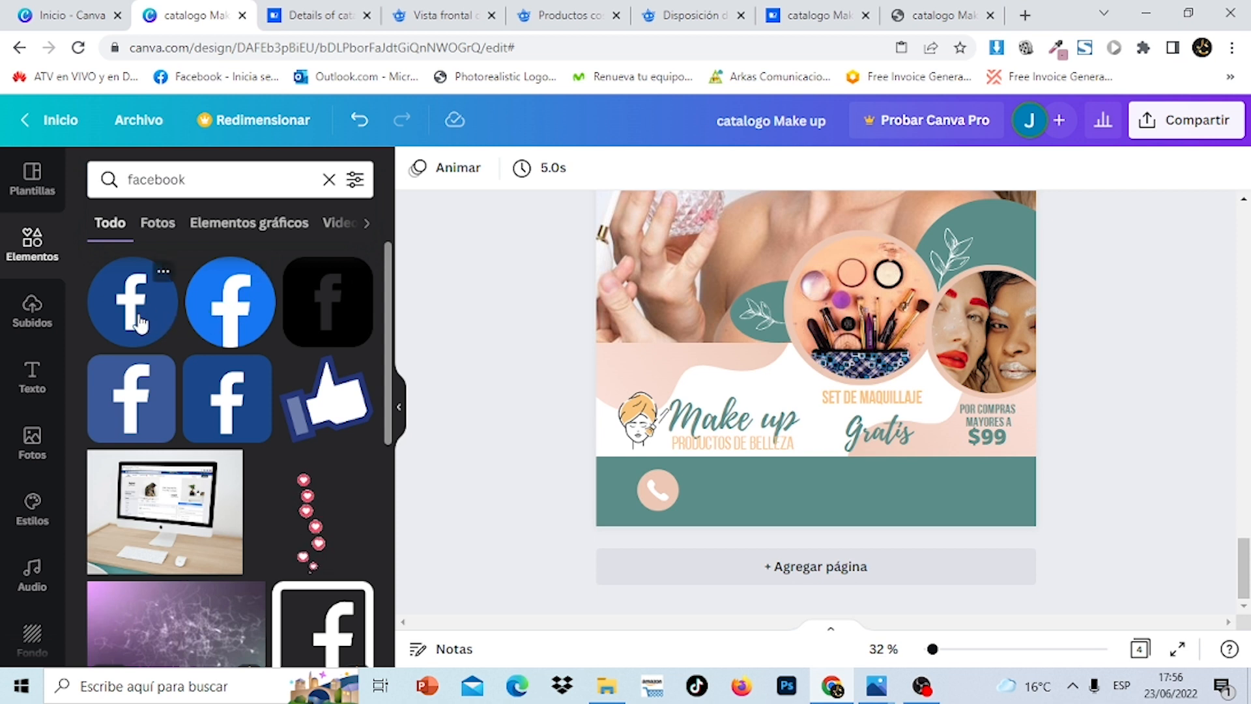
pyautogui.click(139, 322)
# Colour the Facebook icon peach and move it onto the footer right of the phone icon
pyautogui.click(416, 175)
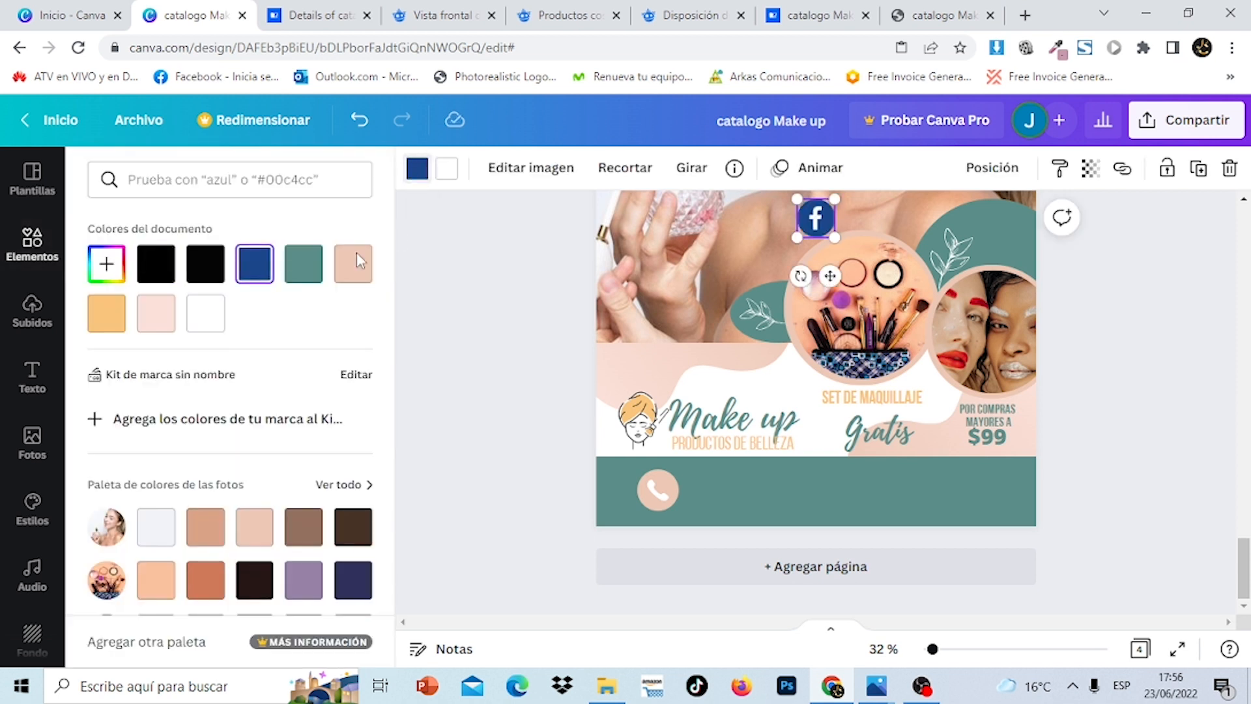
pyautogui.click(360, 268)
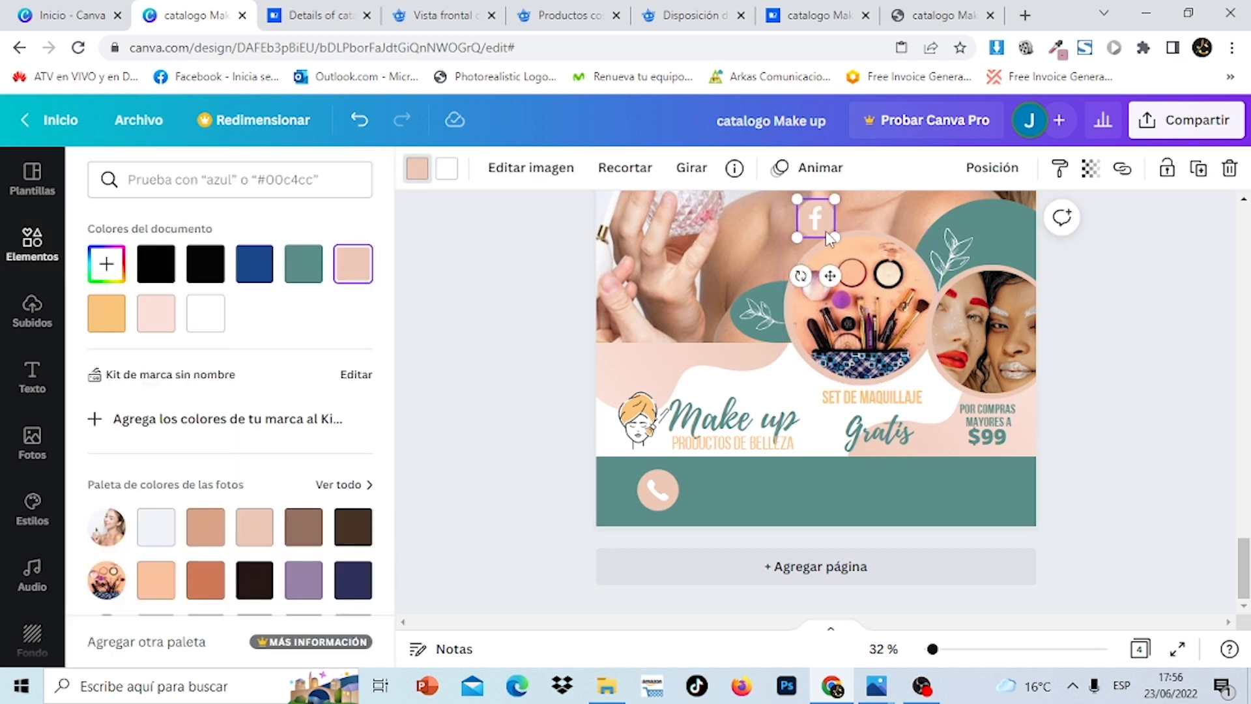
pyautogui.moveTo(819, 220); pyautogui.dragTo(868, 490)
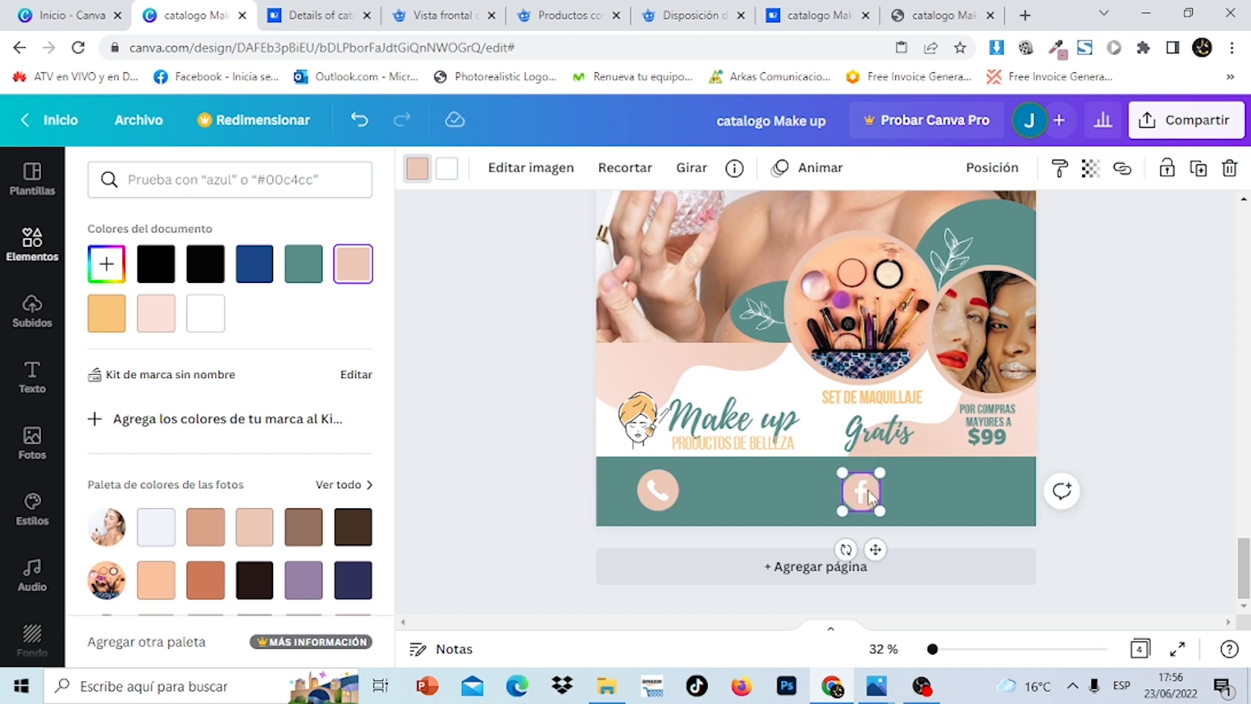
pyautogui.click(1134, 421)
pyautogui.moveTo(1246, 557); pyautogui.dragTo(1247, 480)
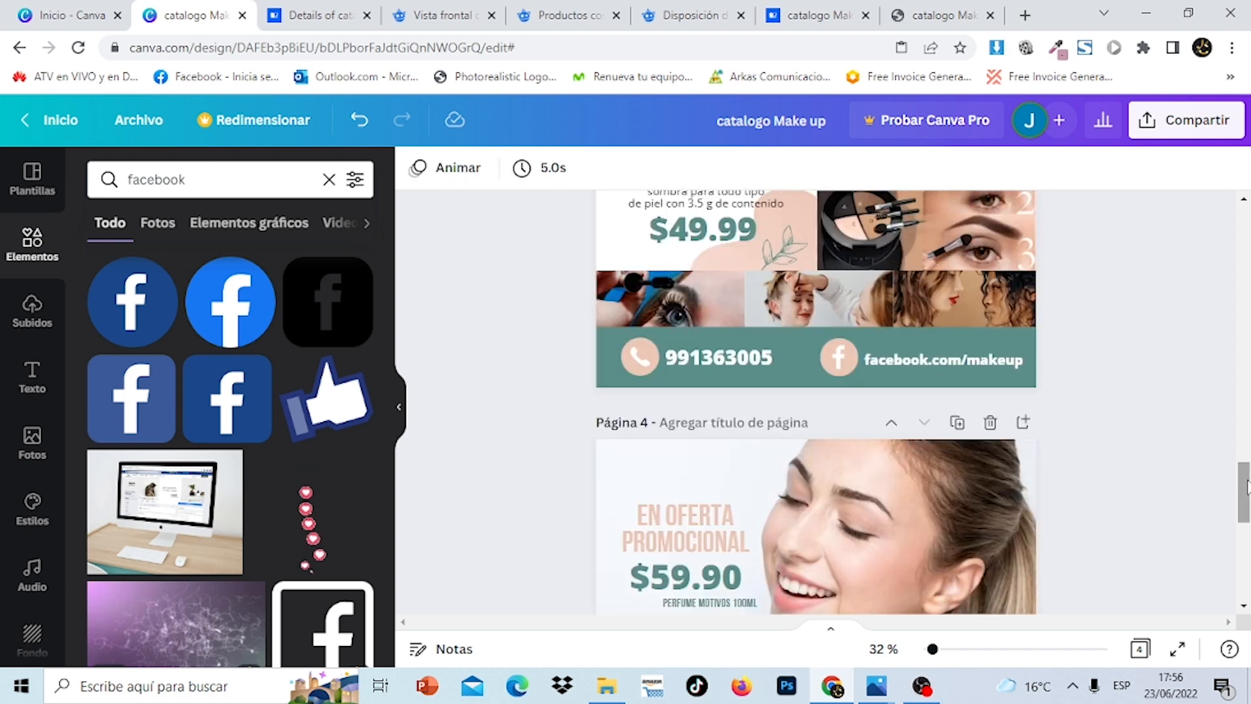
pyautogui.scroll(-5, 586, 365)
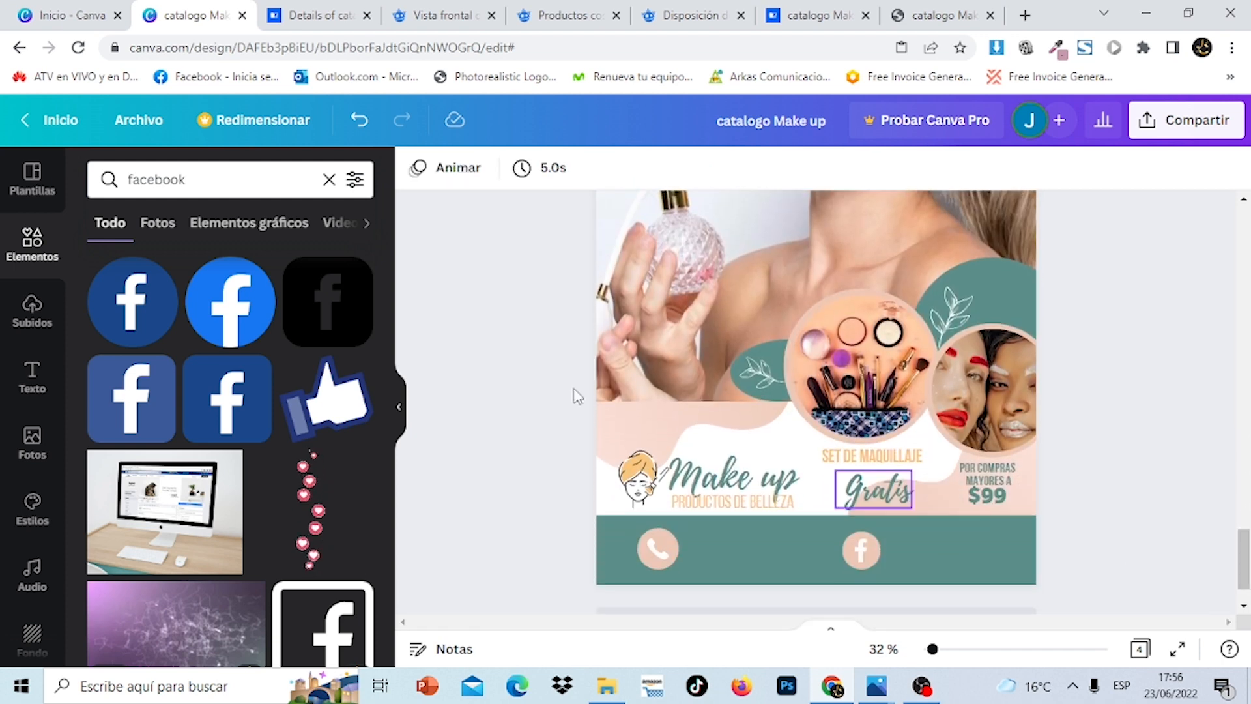
pyautogui.click(29, 386)
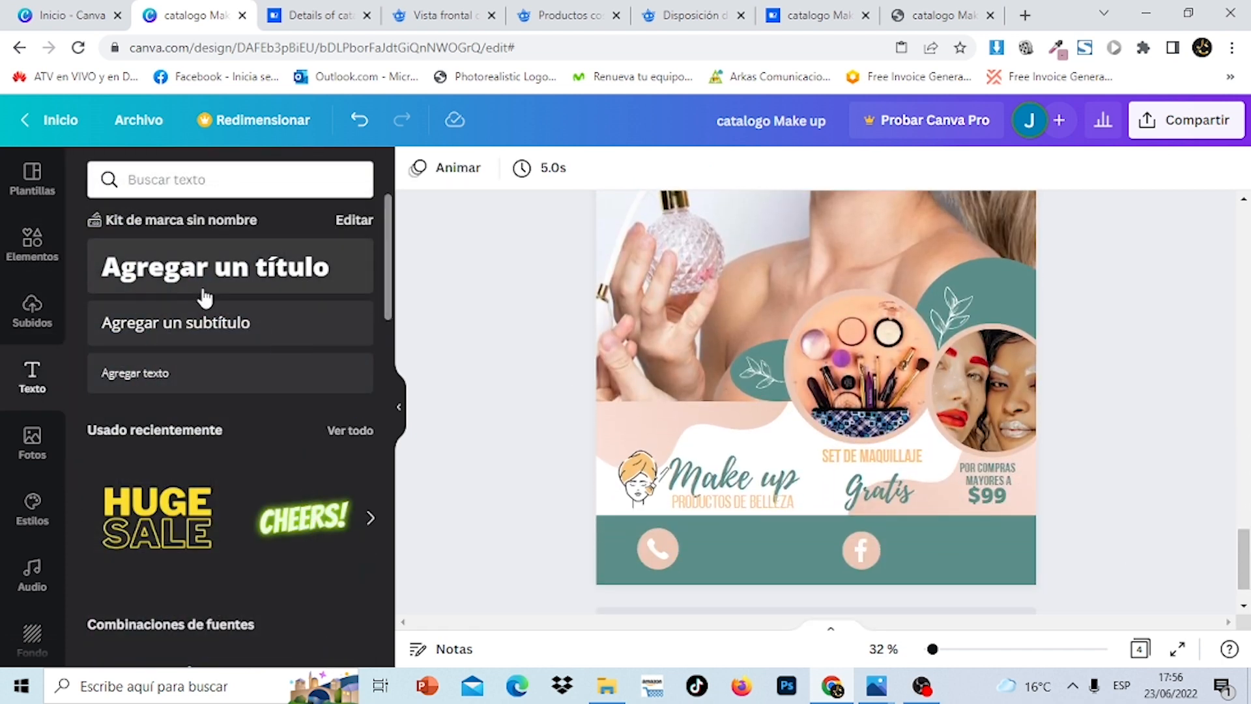
# Add the contact phone number as white text on the footer beside the phone icon
pyautogui.click(206, 297)
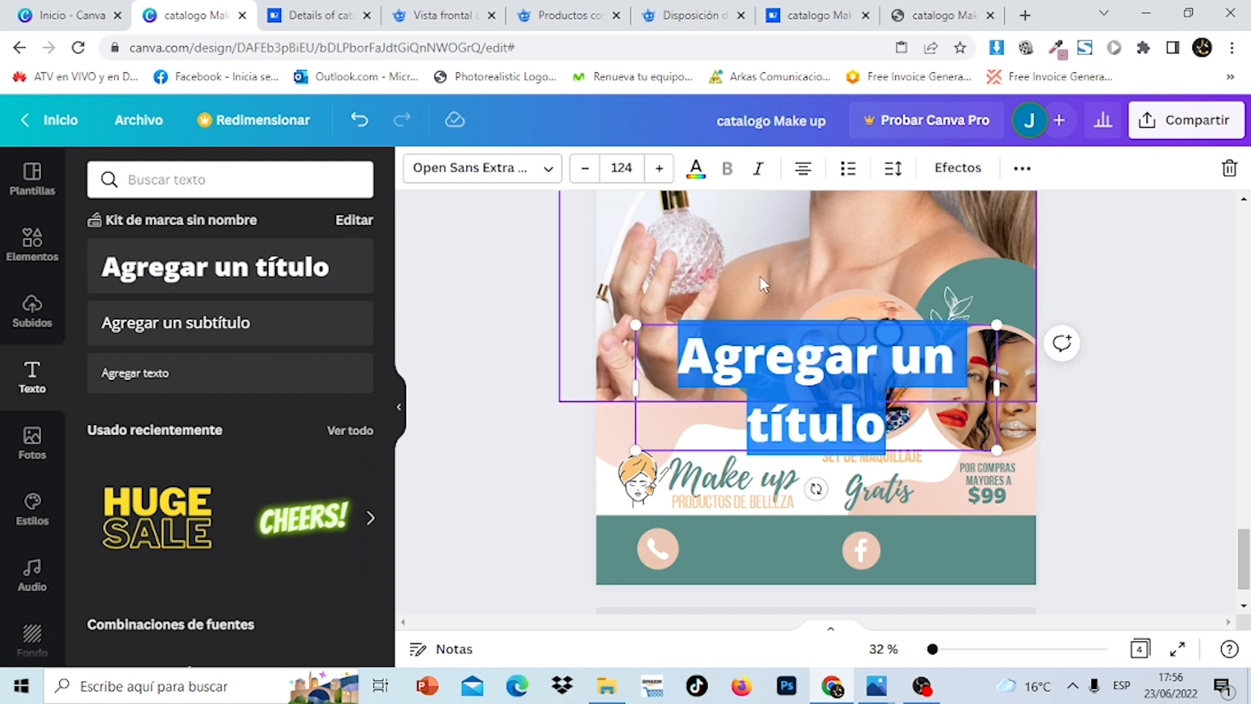
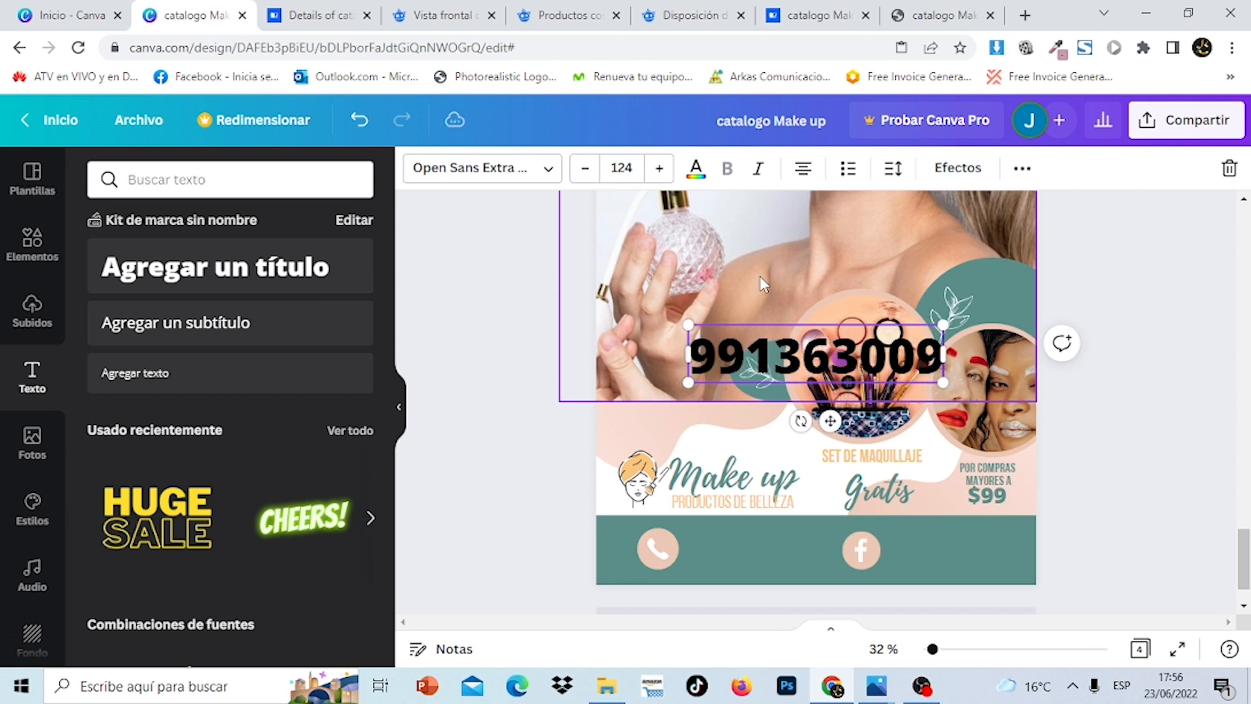
pyautogui.click(697, 177)
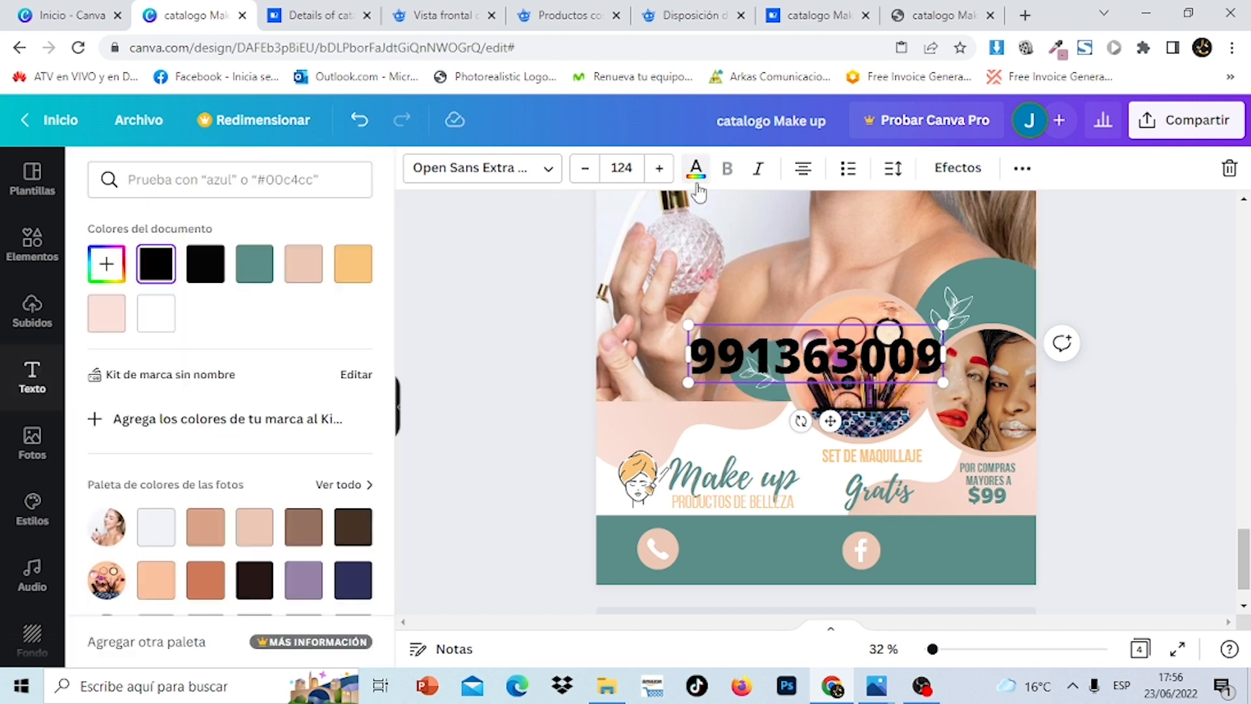
pyautogui.click(157, 314)
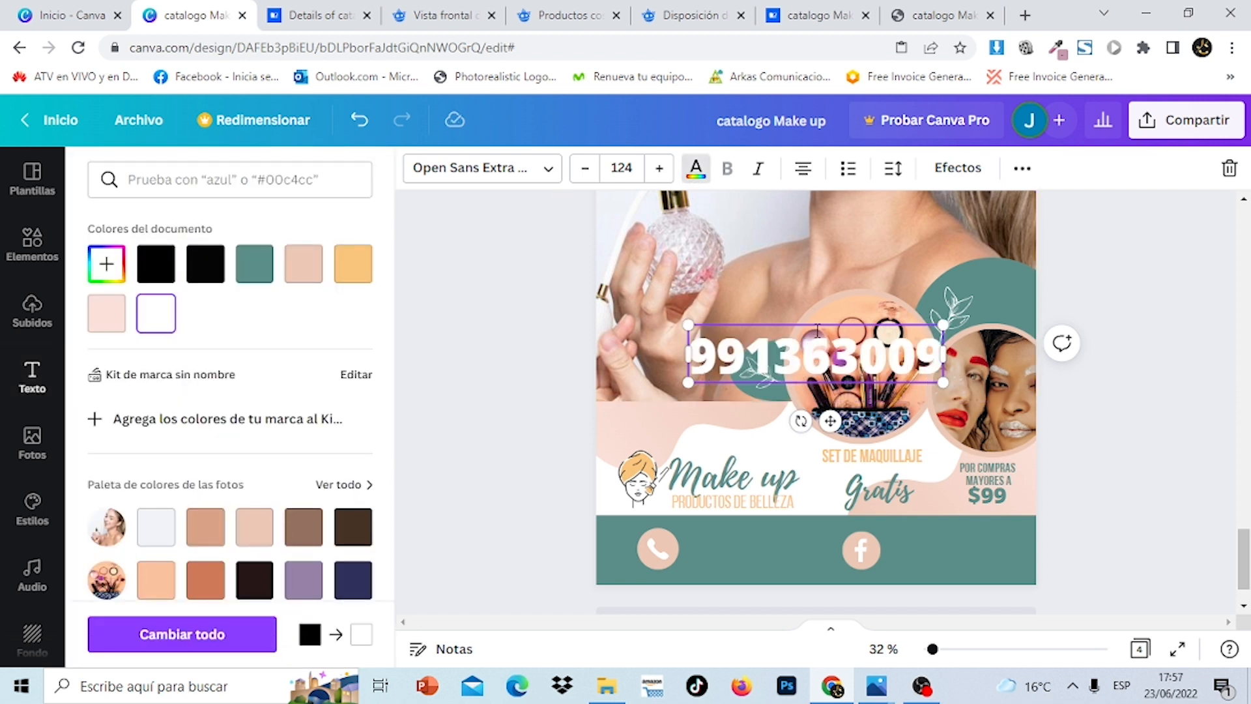
pyautogui.moveTo(811, 324); pyautogui.dragTo(813, 512)
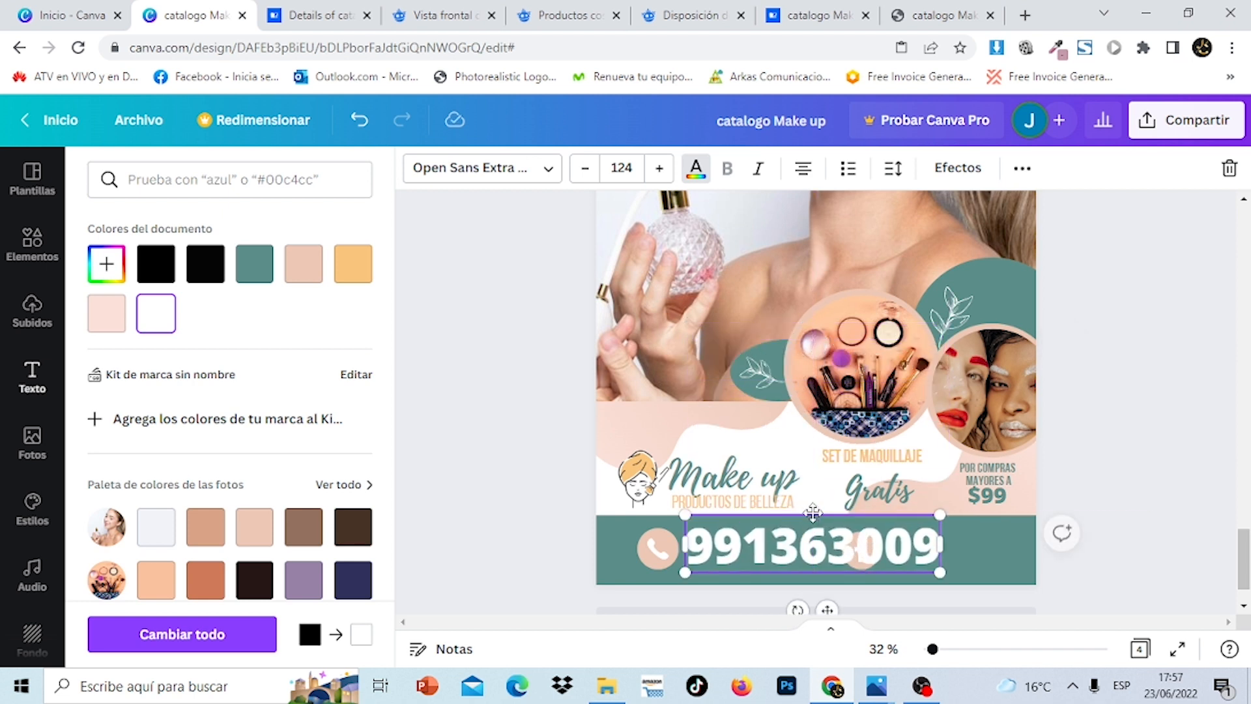
pyautogui.moveTo(942, 573); pyautogui.dragTo(850, 550)
pyautogui.moveTo(814, 513)
pyautogui.mouseDown()
pyautogui.moveTo(839, 564)
pyautogui.moveTo(798, 529)
pyautogui.mouseUp()
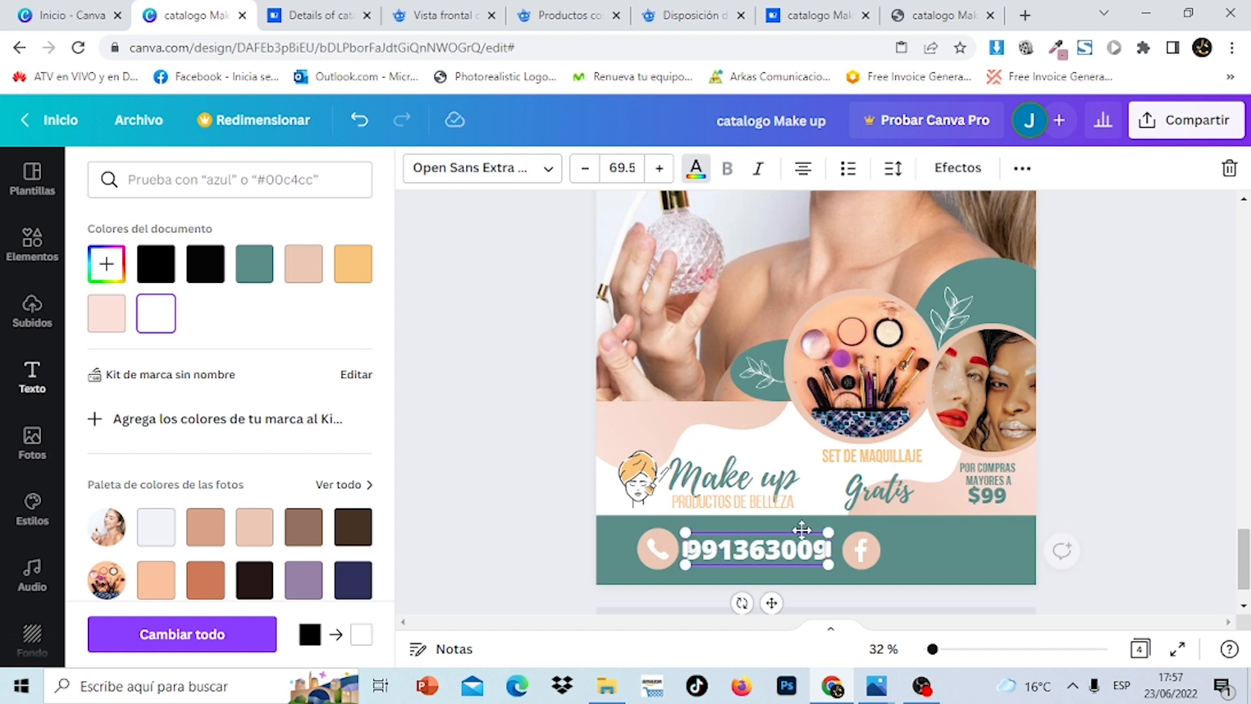
pyautogui.press('Escape')
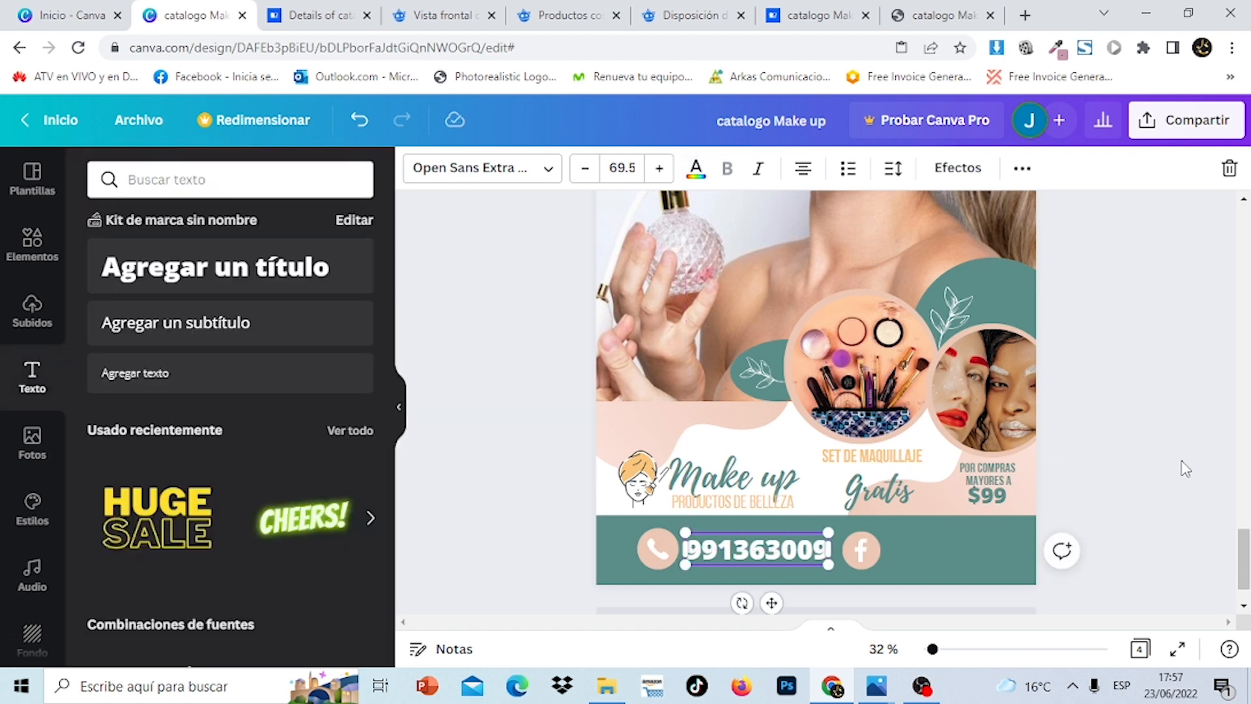
pyautogui.click(1192, 501)
# Match the number to page 1's size 52 and move it next to the phone icon
pyautogui.moveTo(1244, 544); pyautogui.dragTo(1220, 280)
pyautogui.click(747, 407)
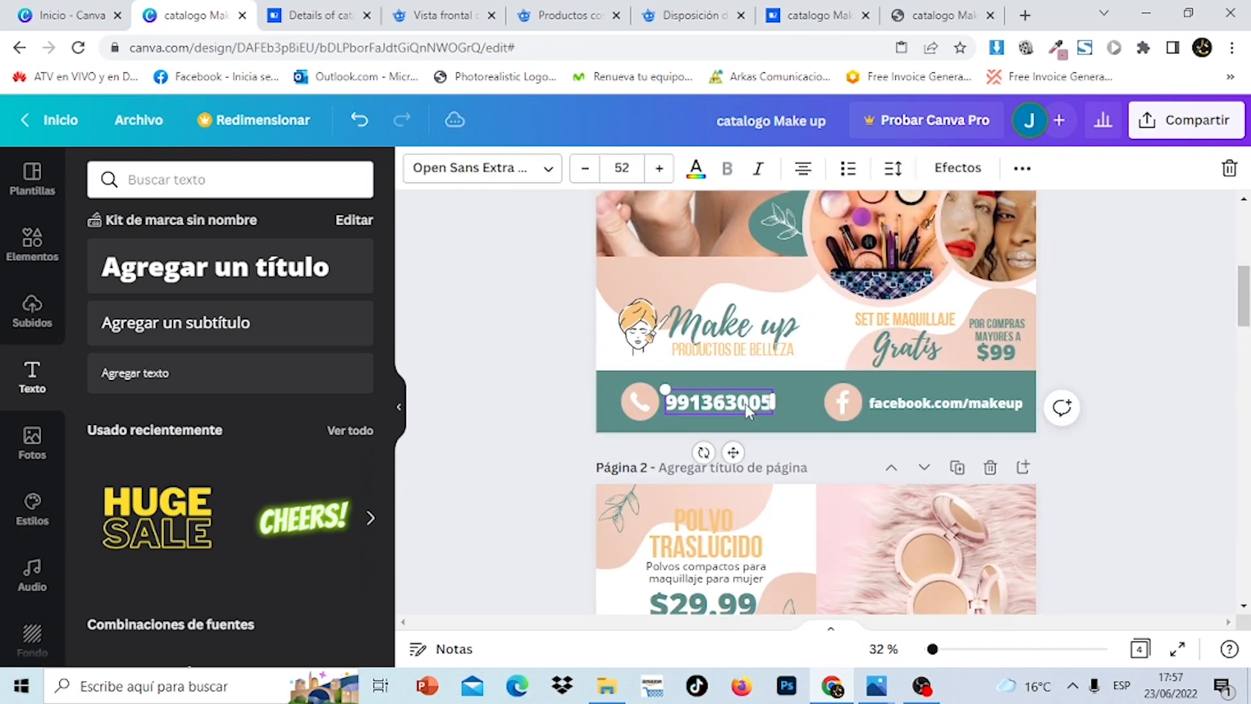
pyautogui.moveTo(1247, 280); pyautogui.dragTo(1235, 557)
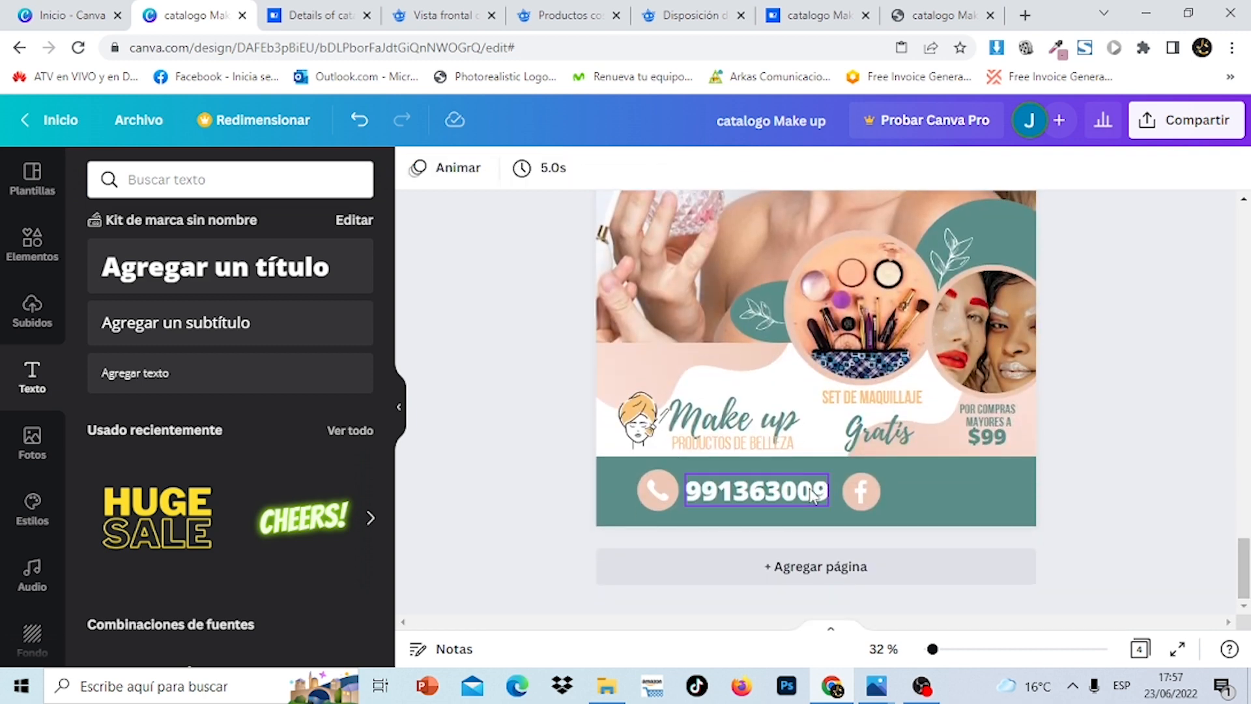
pyautogui.click(812, 495)
pyautogui.click(622, 170)
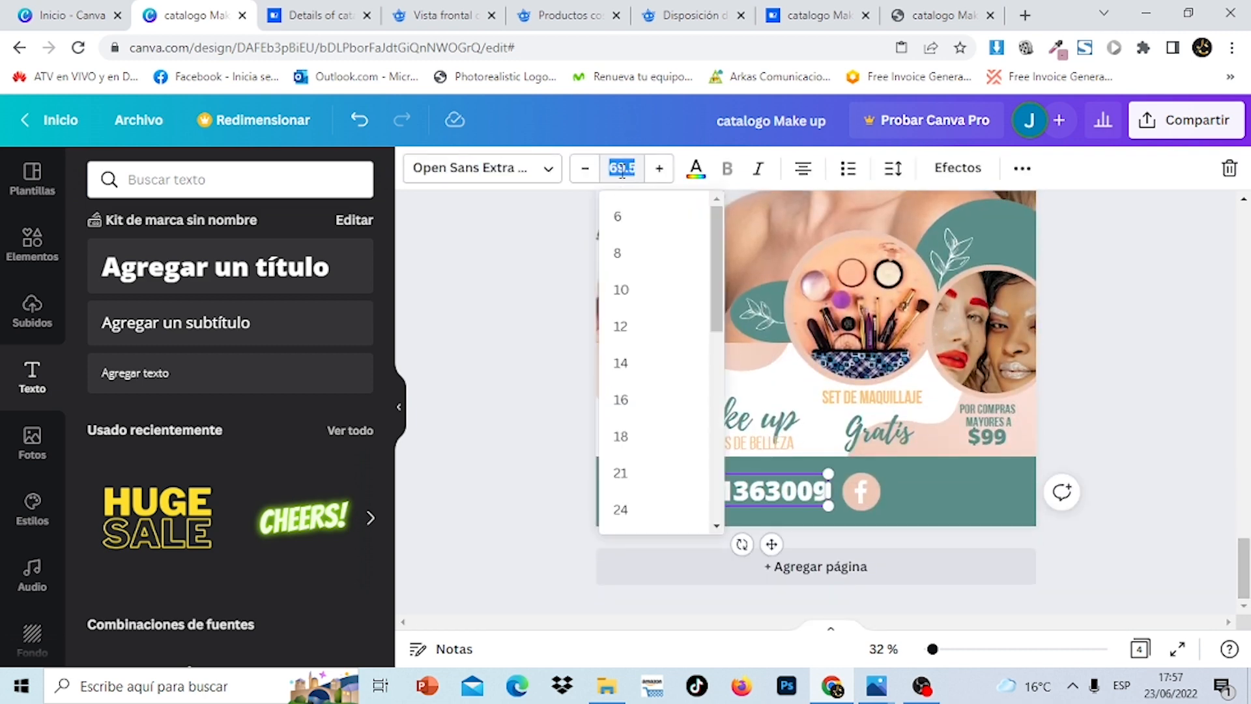
pyautogui.click(475, 321)
pyautogui.moveTo(778, 487); pyautogui.dragTo(763, 483)
pyautogui.click(1182, 415)
# Copy the facebook.com/makeup text from page 1
pyautogui.moveTo(1247, 594); pyautogui.dragTo(1248, 445)
pyautogui.scroll(12, 1095, 424)
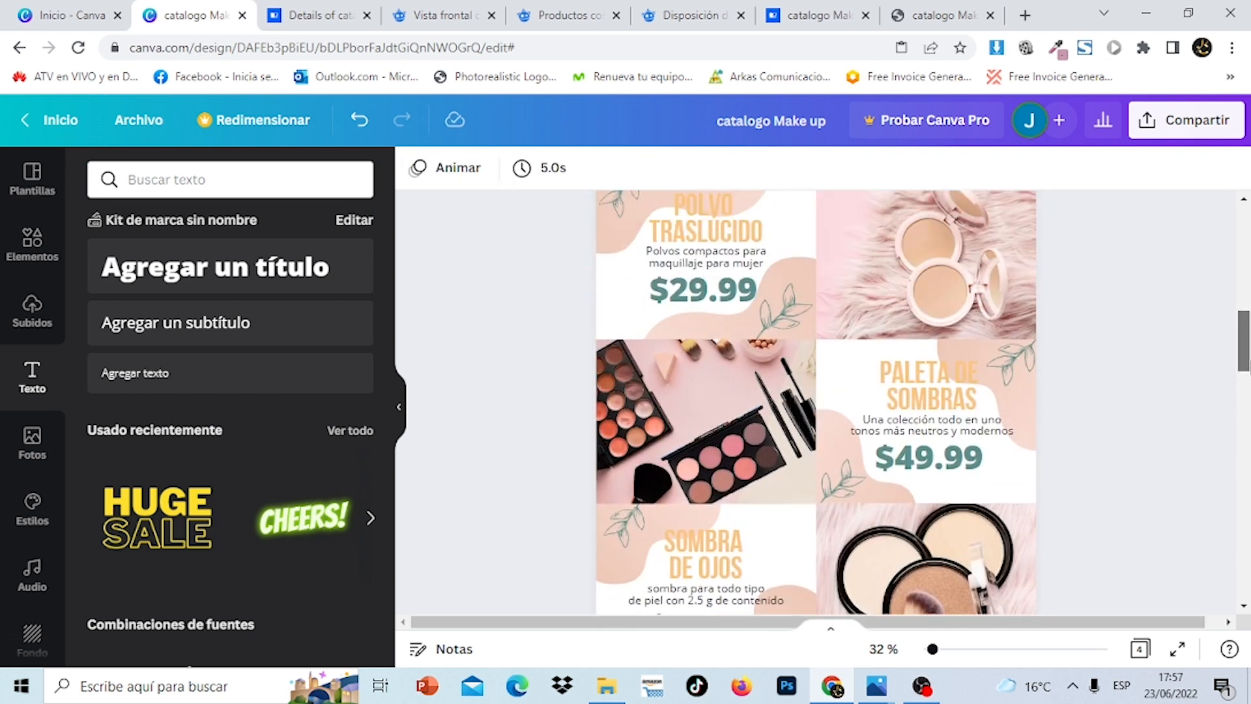
pyautogui.doubleClick(1019, 415)
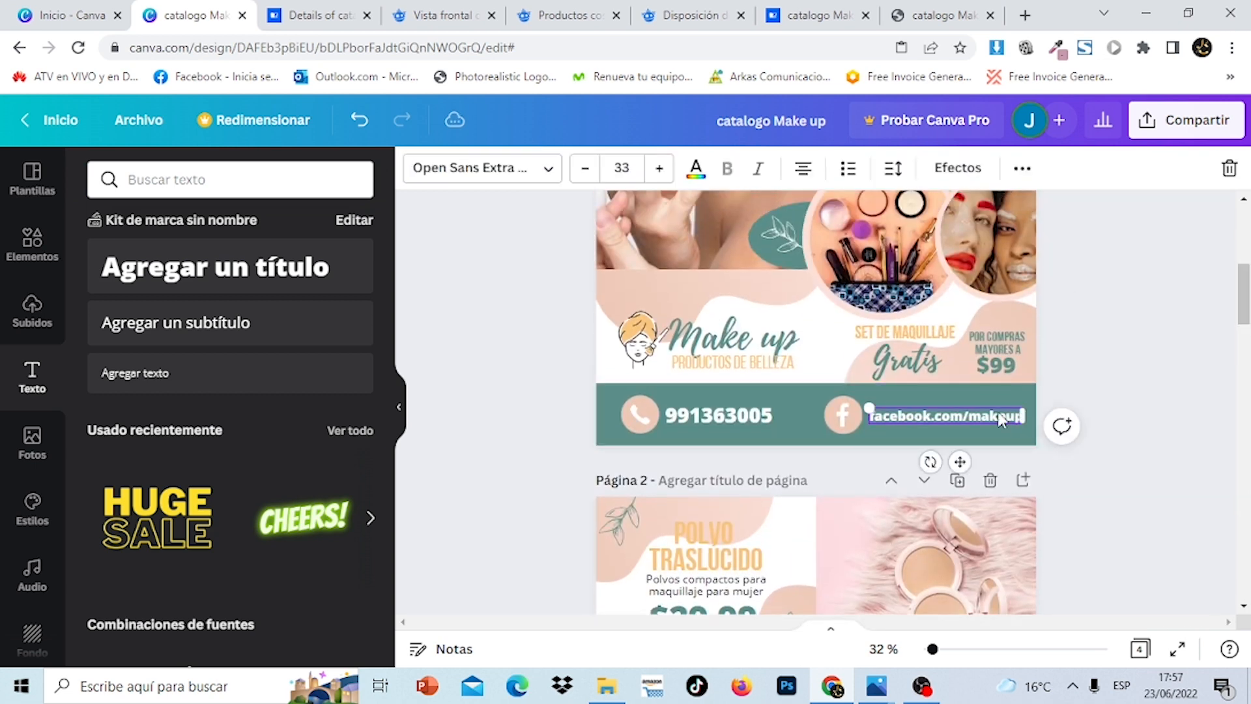
pyautogui.rightClick(1020, 417)
pyautogui.click(815, 321)
pyautogui.click(1242, 354)
pyautogui.scroll(-10, 1120, 506)
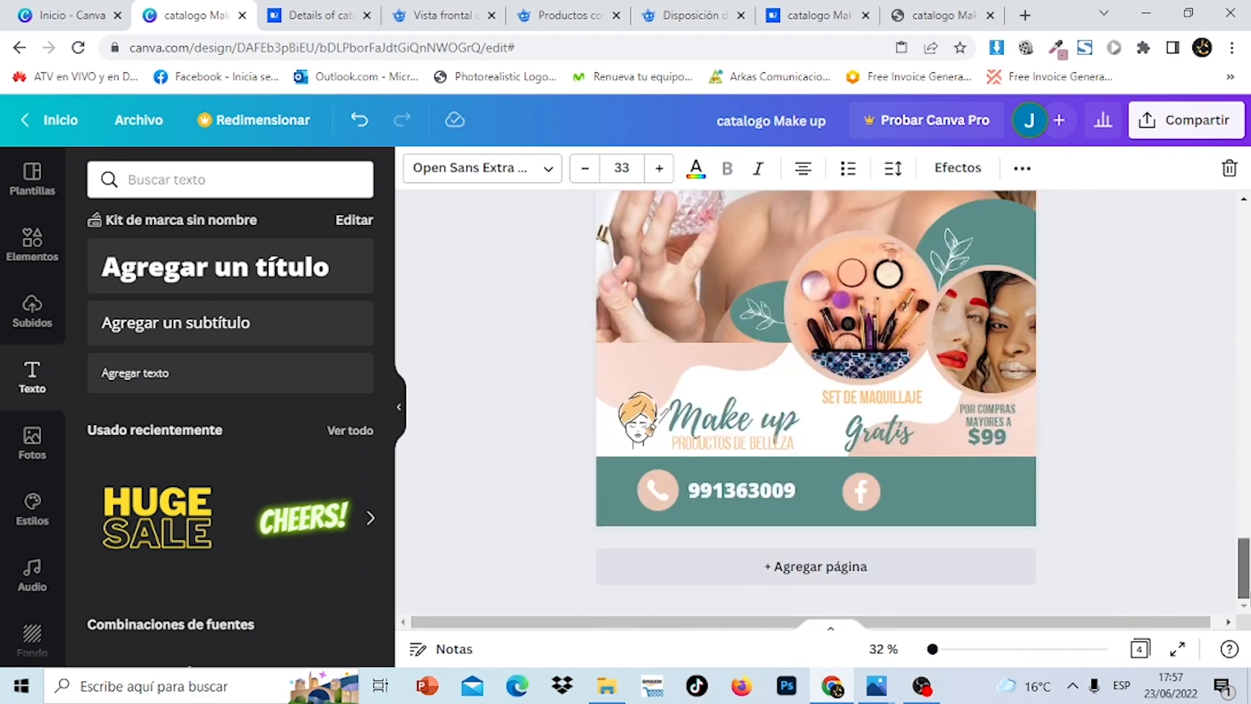
pyautogui.click(1120, 506)
pyautogui.rightClick(979, 502)
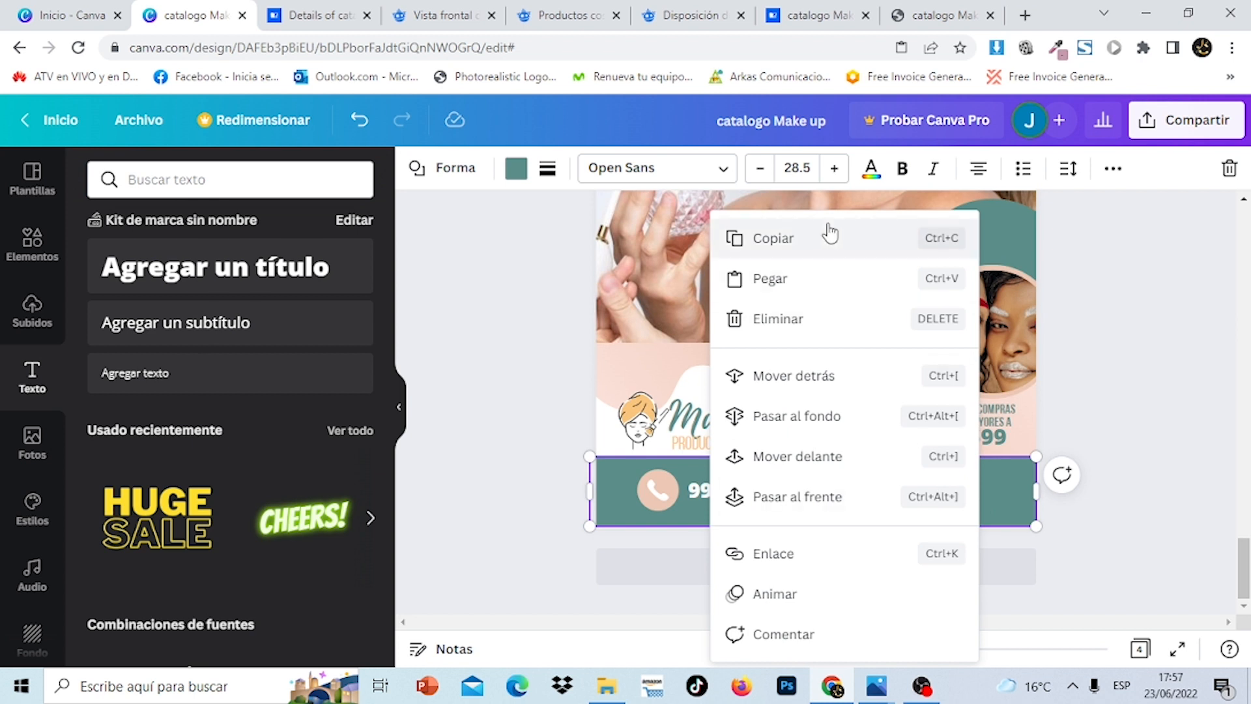
pyautogui.click(813, 277)
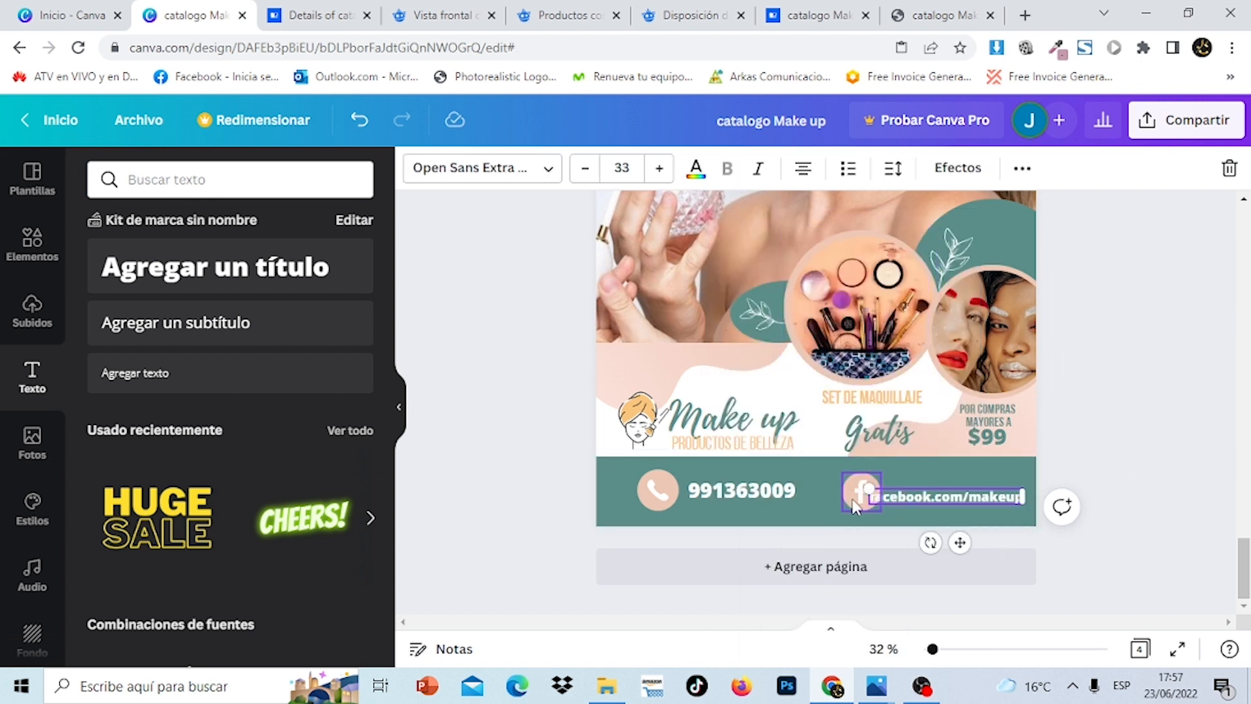
pyautogui.moveTo(848, 499); pyautogui.dragTo(831, 498)
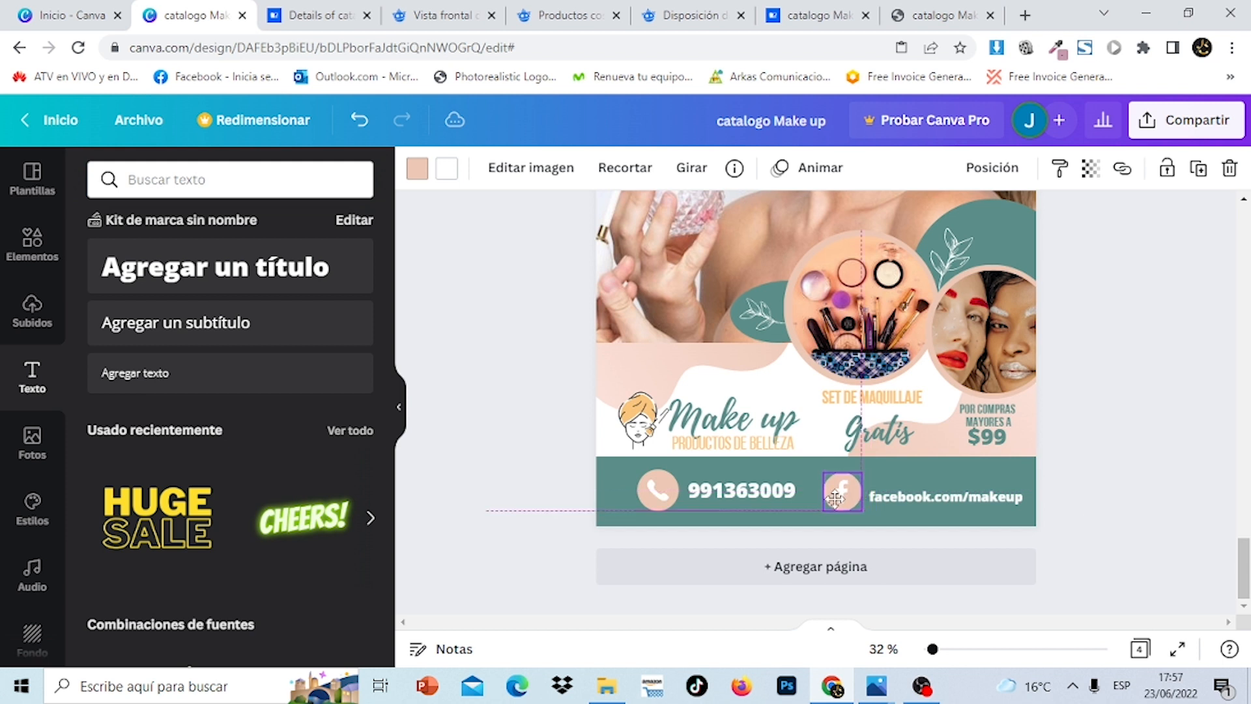
pyautogui.doubleClick(933, 495)
pyautogui.moveTo(934, 500); pyautogui.dragTo(931, 491)
pyautogui.click(1232, 521)
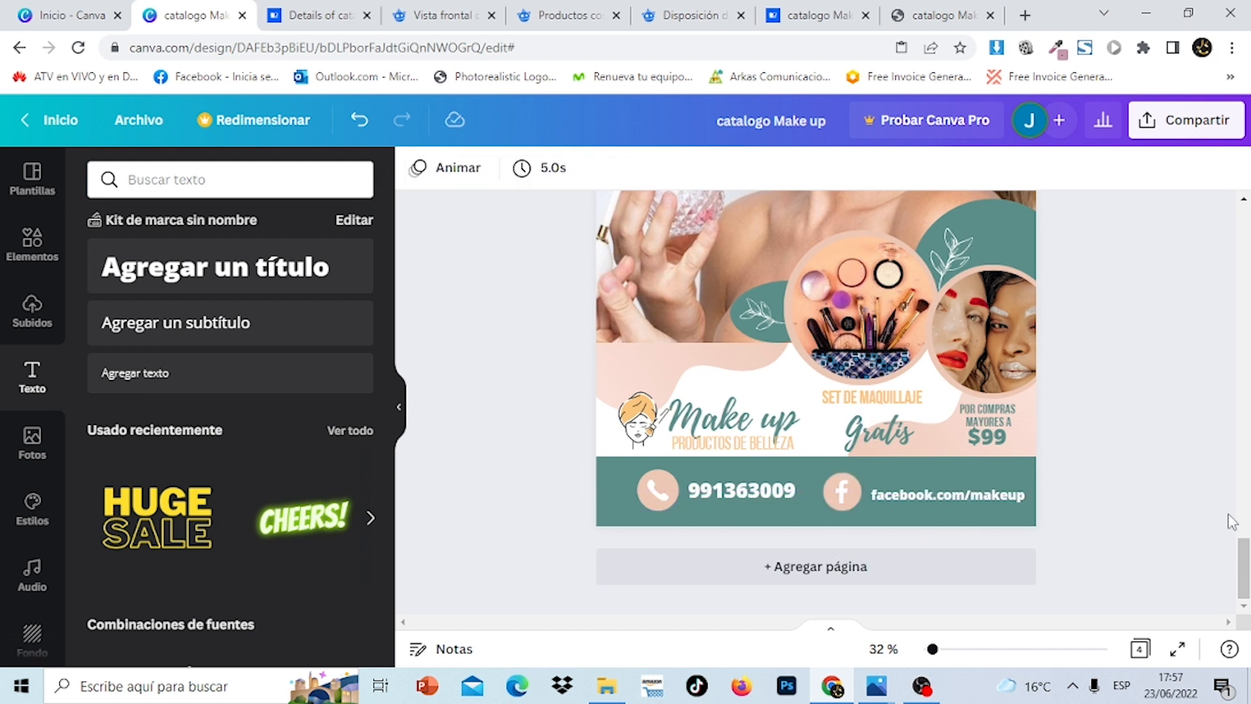
pyautogui.moveTo(1249, 573)
pyautogui.mouseDown()
pyautogui.moveTo(1249, 517)
pyautogui.moveTo(1249, 572)
pyautogui.mouseUp()
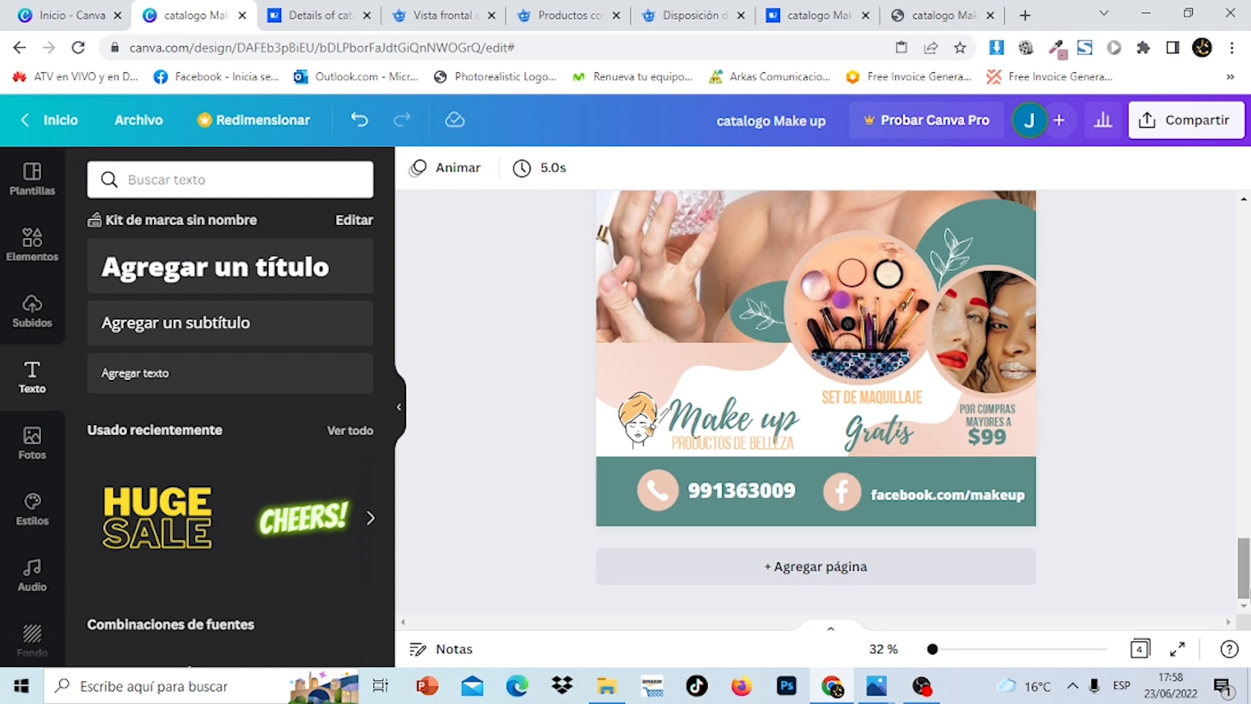
pyautogui.click(983, 579)
pyautogui.press('Delete')
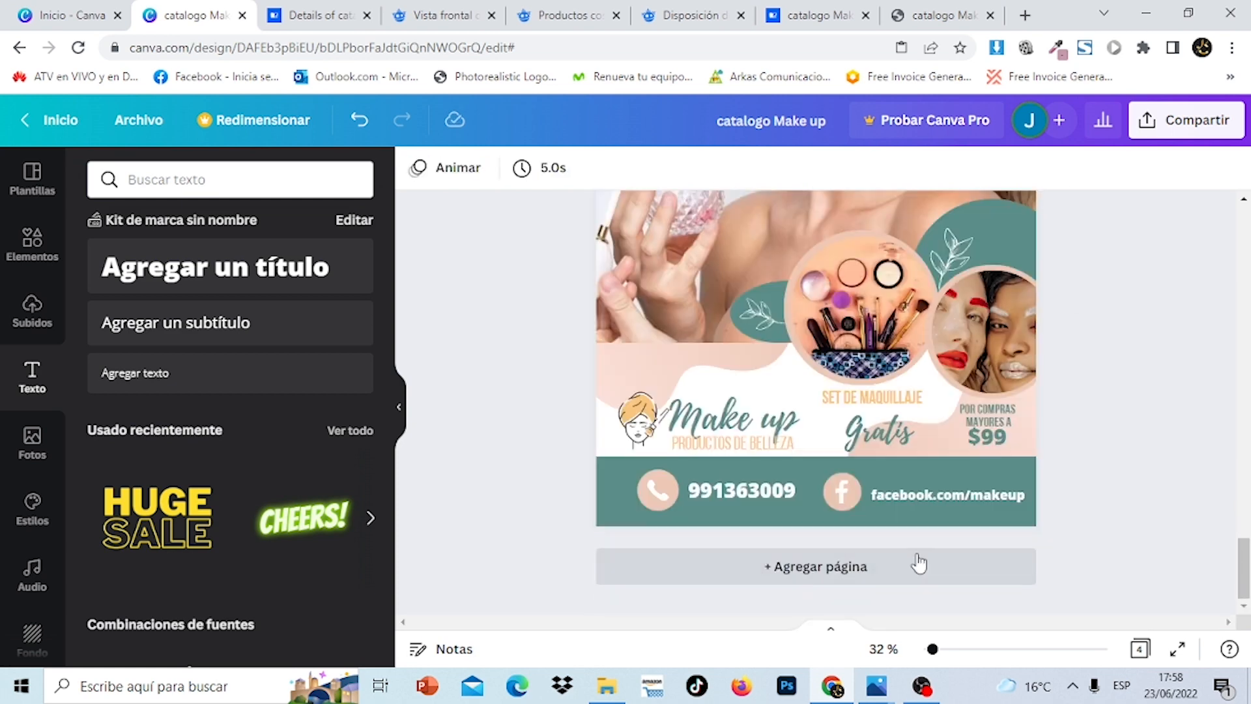
# Add a blank fifth page after page 4 of the catalogue
pyautogui.click(917, 567)
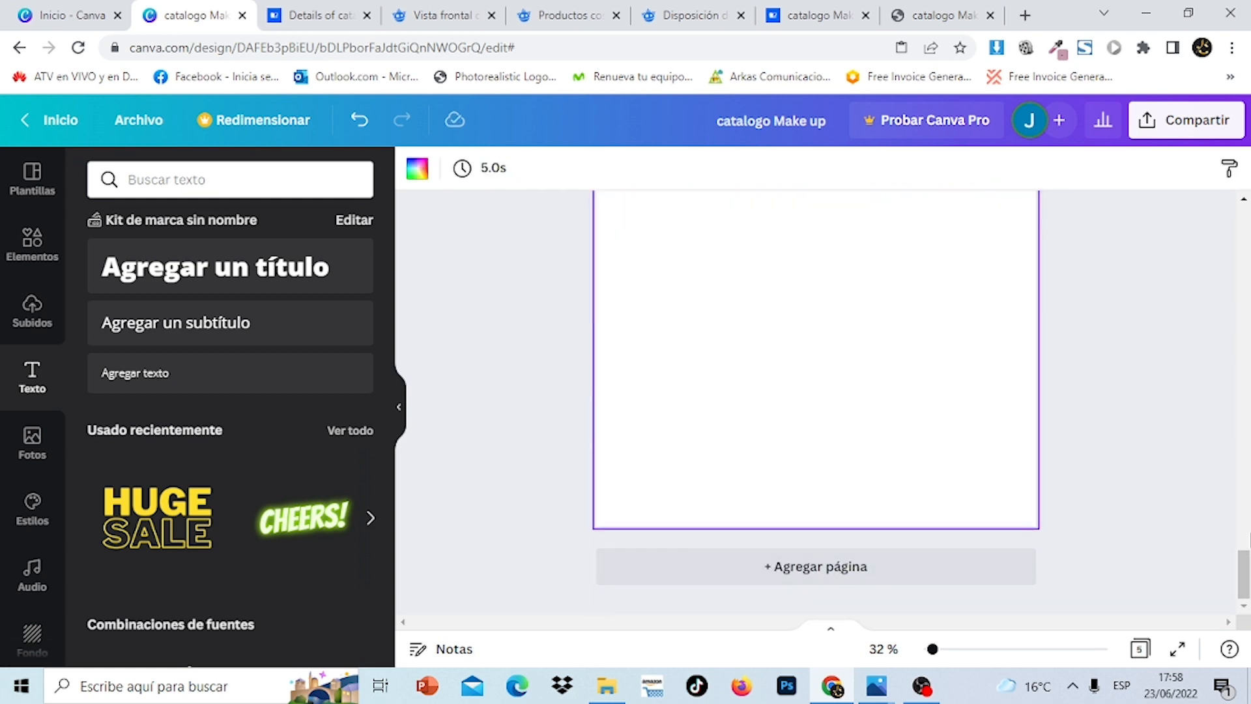
pyautogui.moveTo(1249, 572); pyautogui.dragTo(1245, 312)
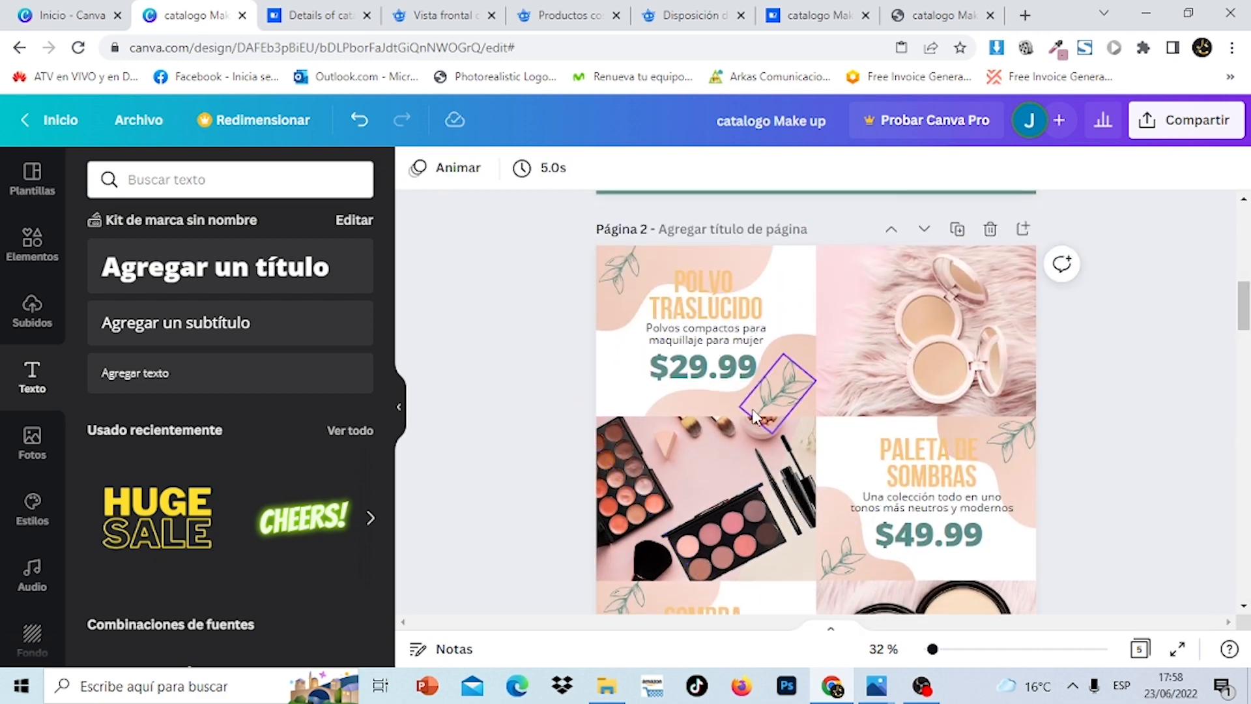
pyautogui.click(909, 398)
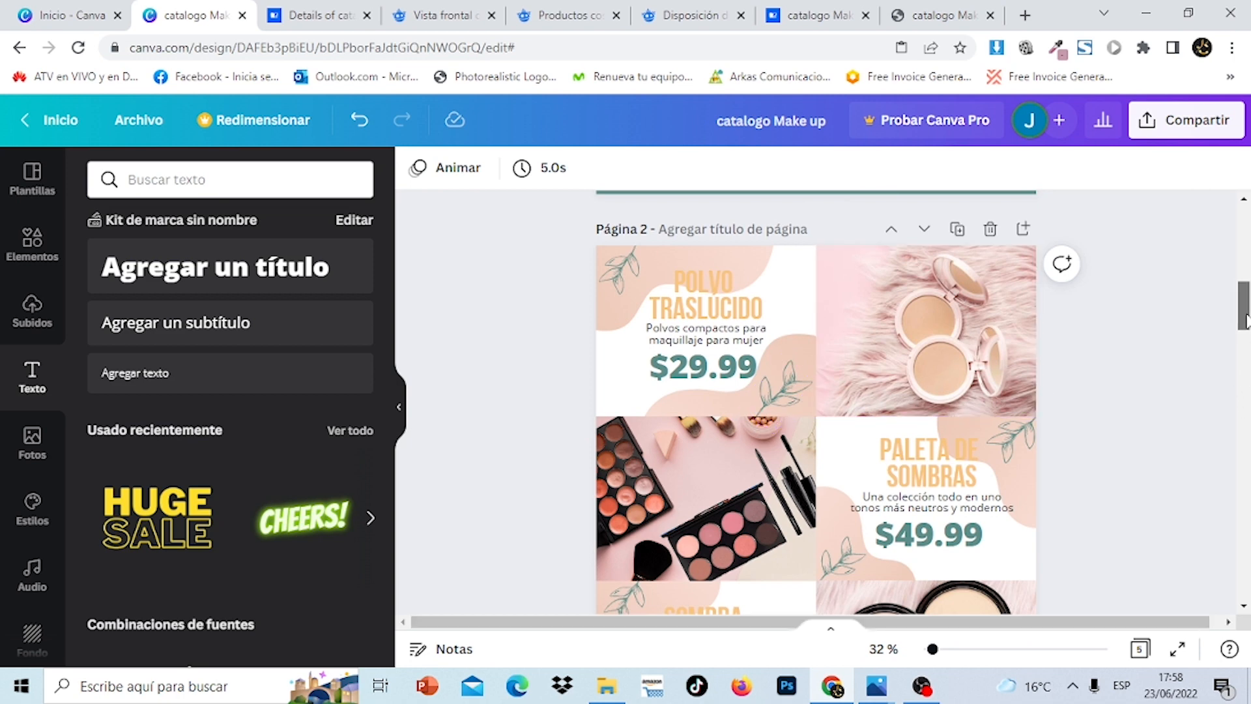
pyautogui.moveTo(1245, 320); pyautogui.dragTo(1245, 549)
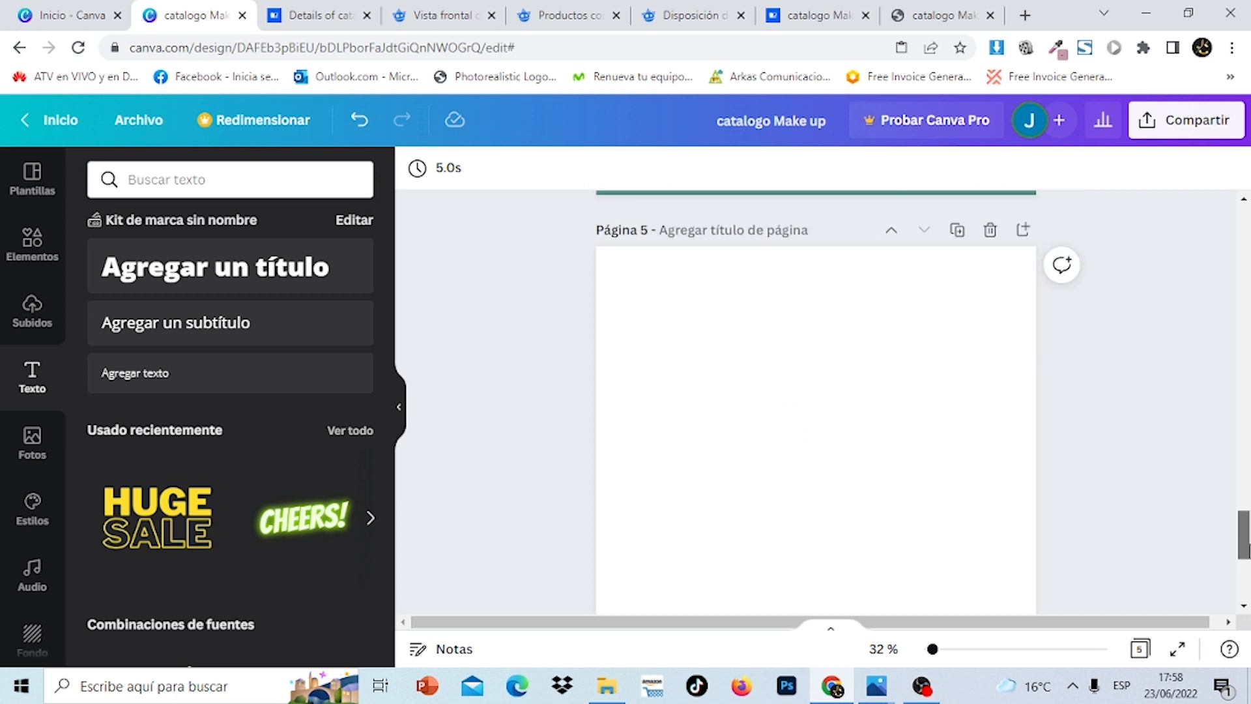
# Show the uploaded makeup photos and check the face-powder and pink compacts Freepik tabs
pyautogui.click(39, 256)
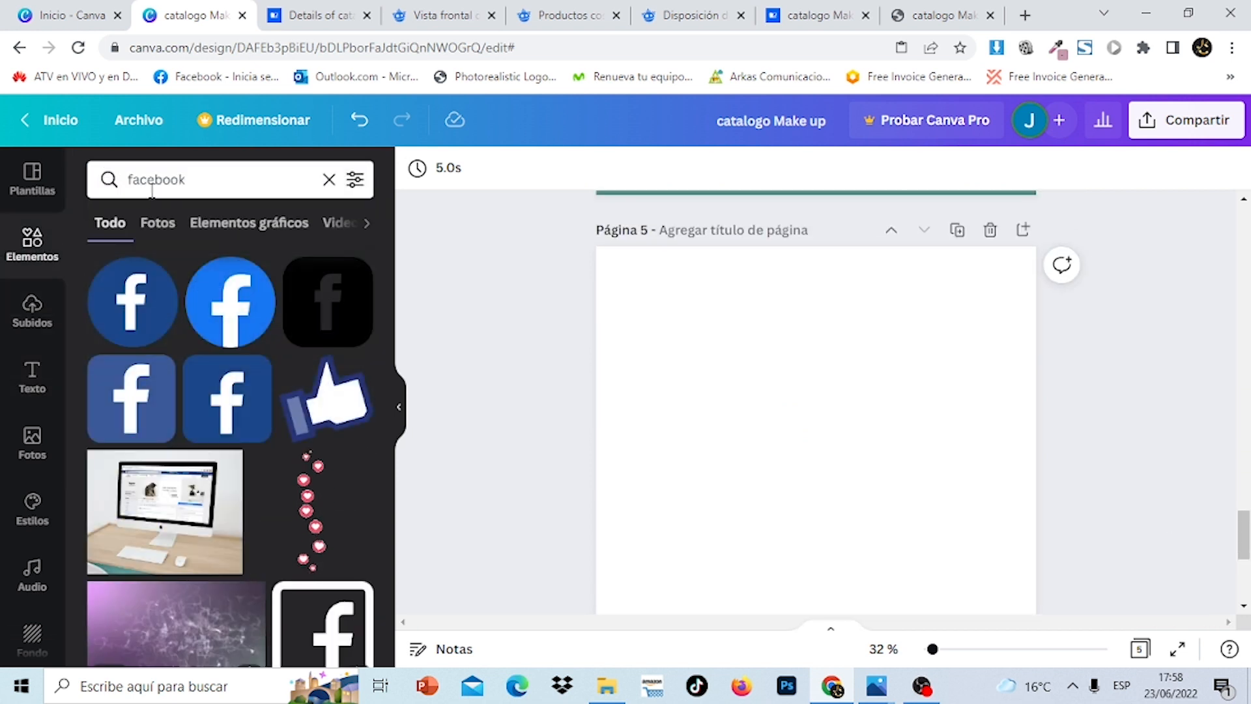
pyautogui.click(45, 307)
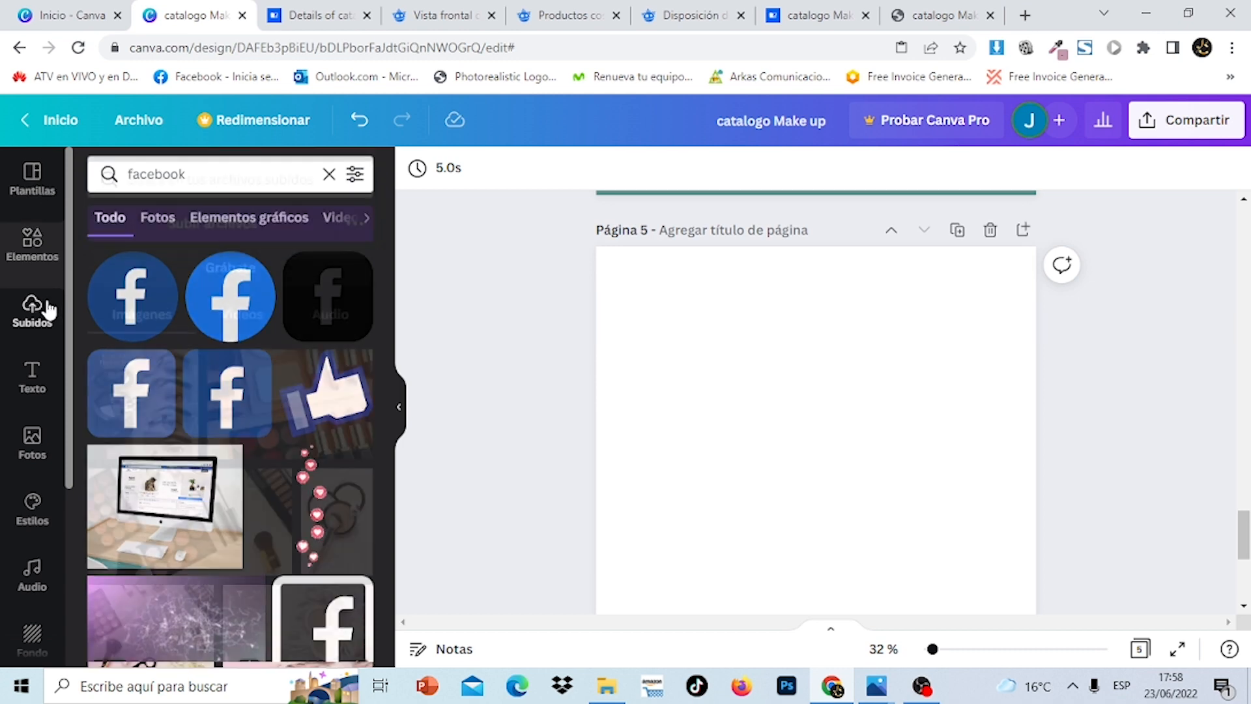
pyautogui.click(693, 14)
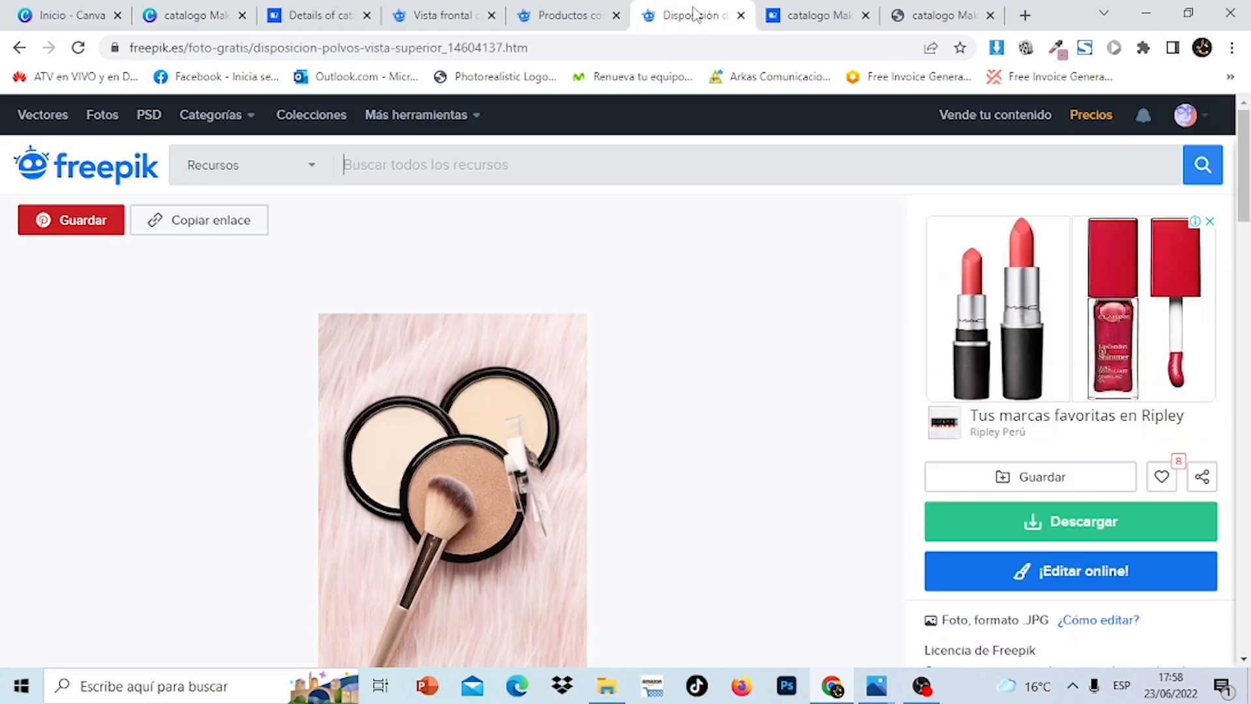
pyautogui.click(560, 16)
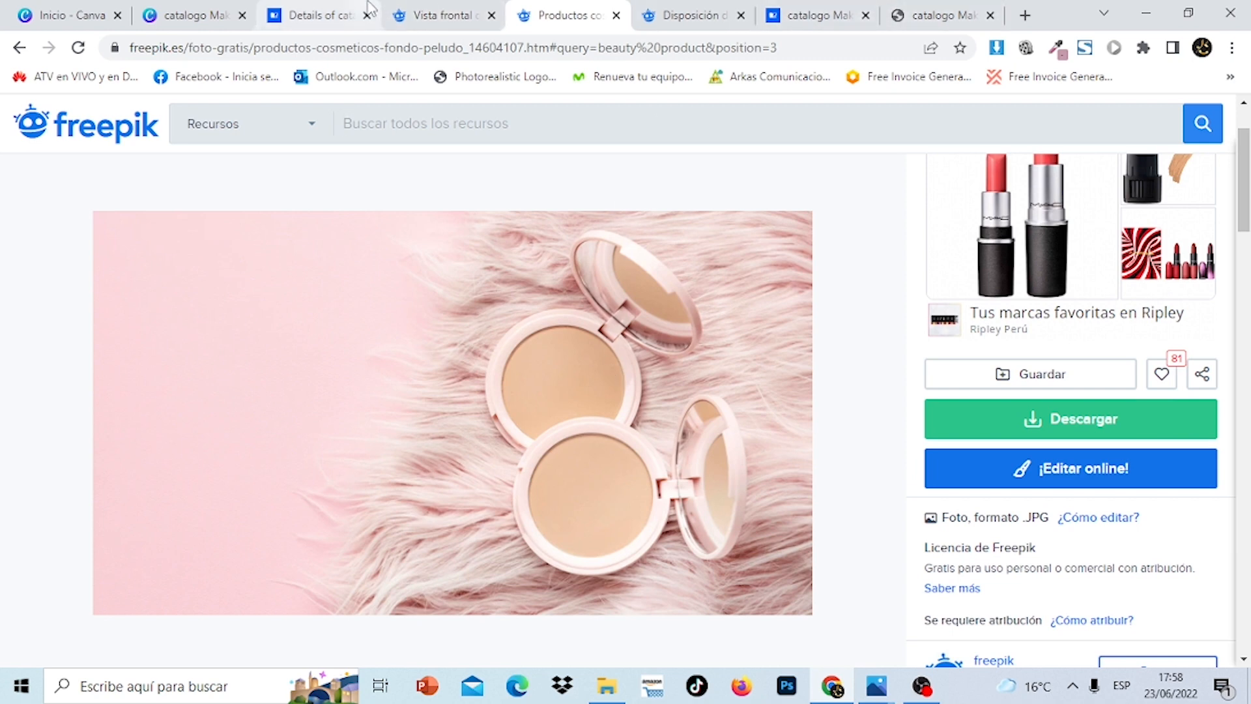
pyautogui.click(173, 9)
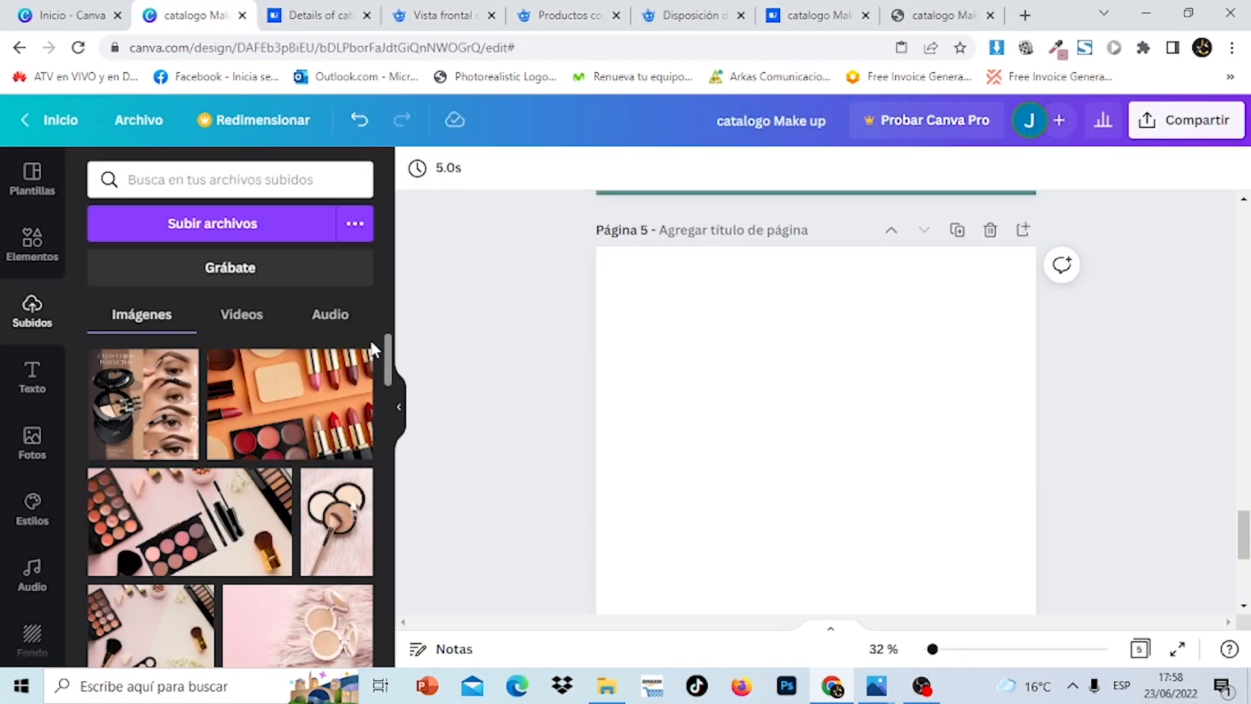
# Place the pink compacts photo at page 5's top right, narrowed to the right half
pyautogui.scroll(-2, 385, 375)
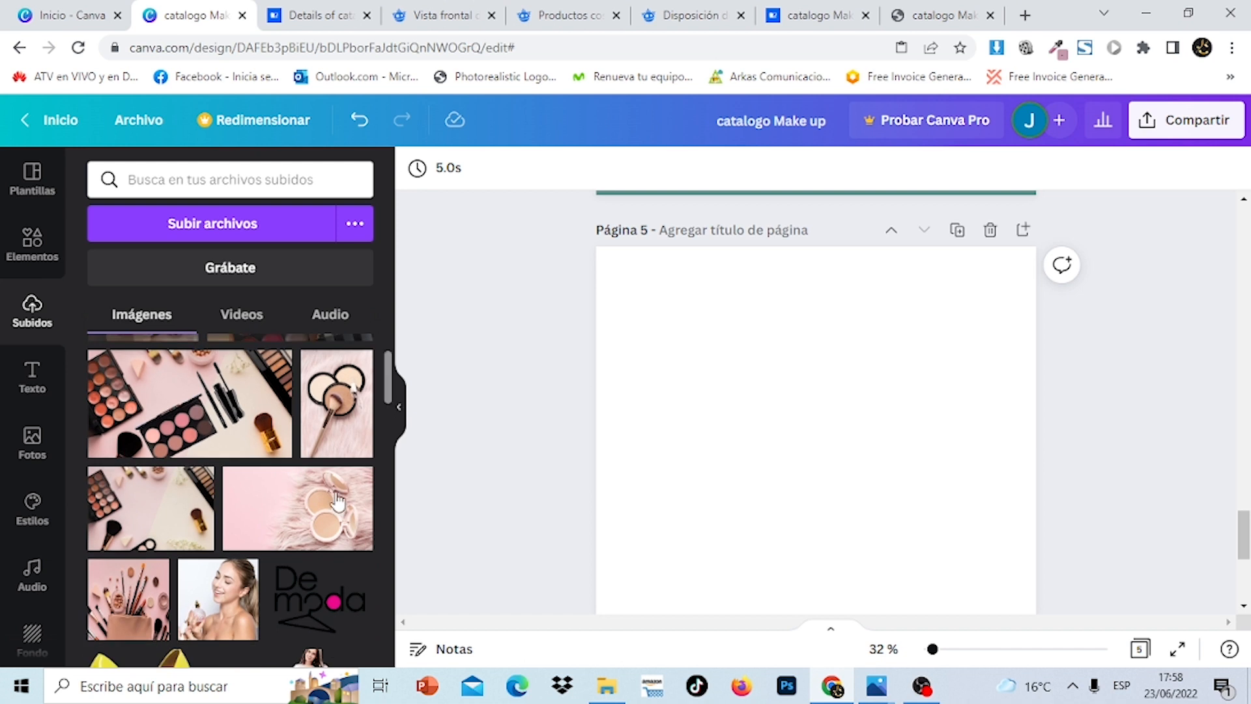
pyautogui.click(268, 529)
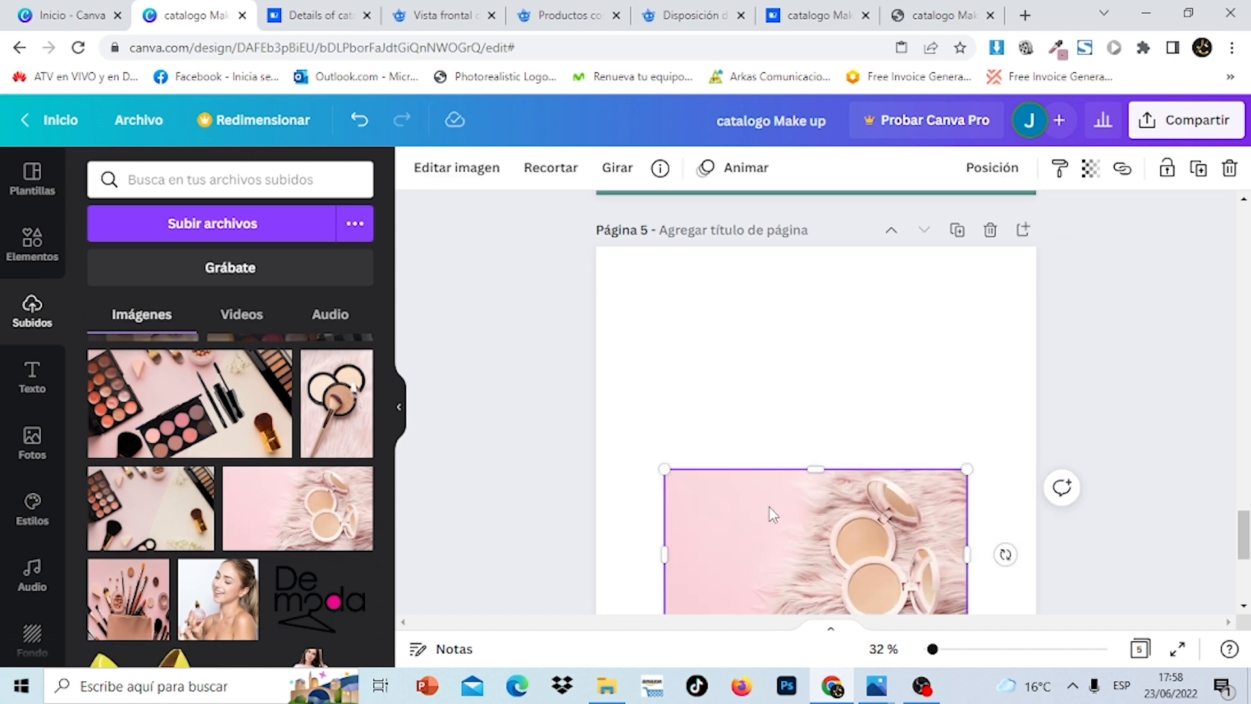
pyautogui.moveTo(769, 507); pyautogui.dragTo(837, 290)
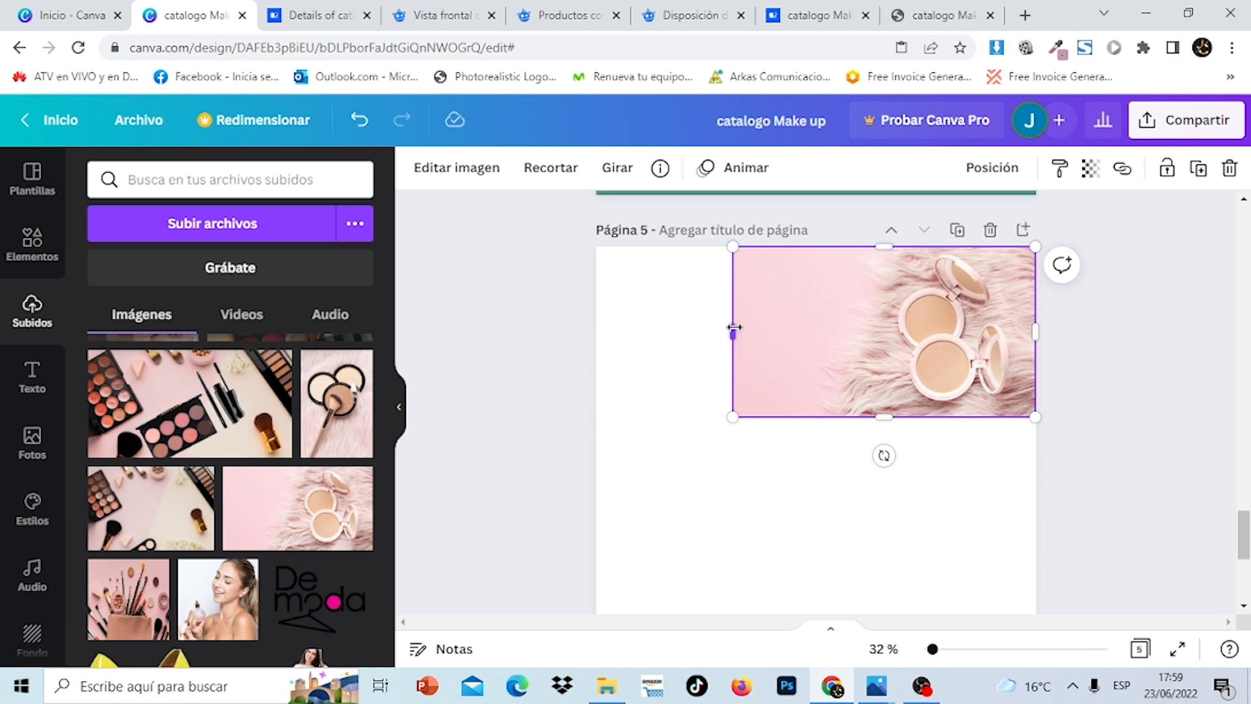
pyautogui.moveTo(734, 327); pyautogui.dragTo(819, 324)
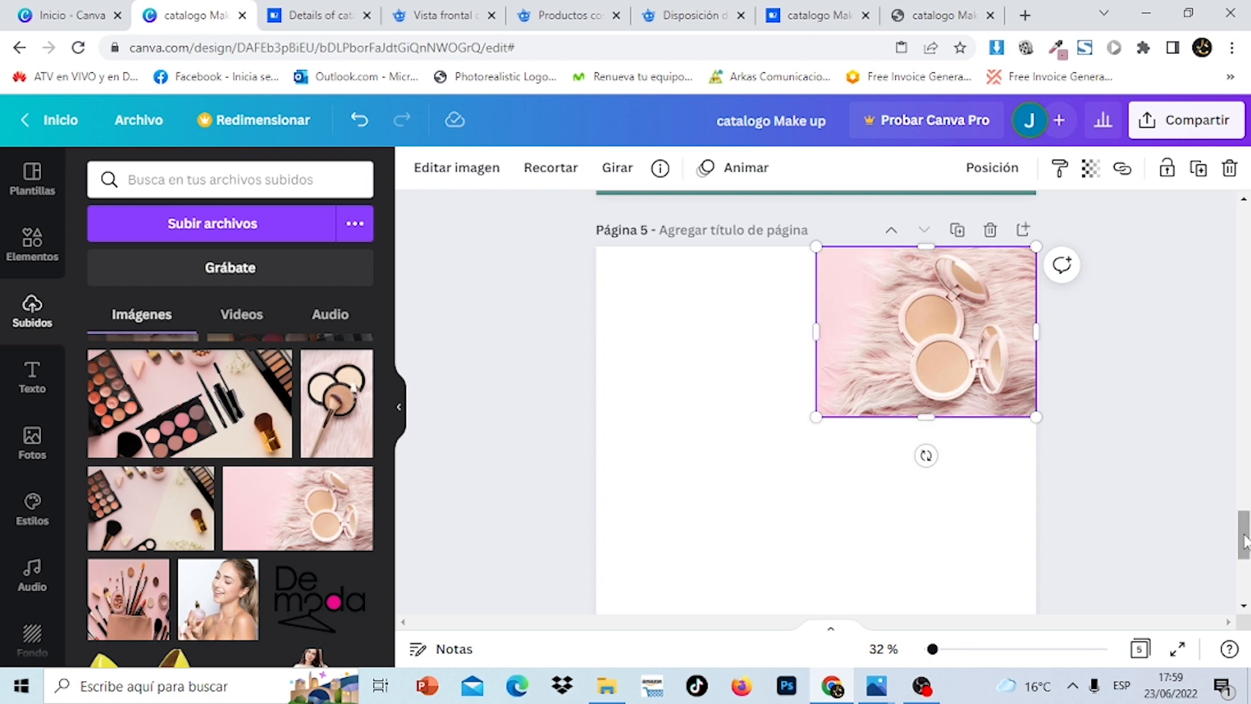
pyautogui.moveTo(1244, 540)
pyautogui.mouseDown()
pyautogui.moveTo(1245, 298)
pyautogui.moveTo(1245, 539)
pyautogui.mouseUp()
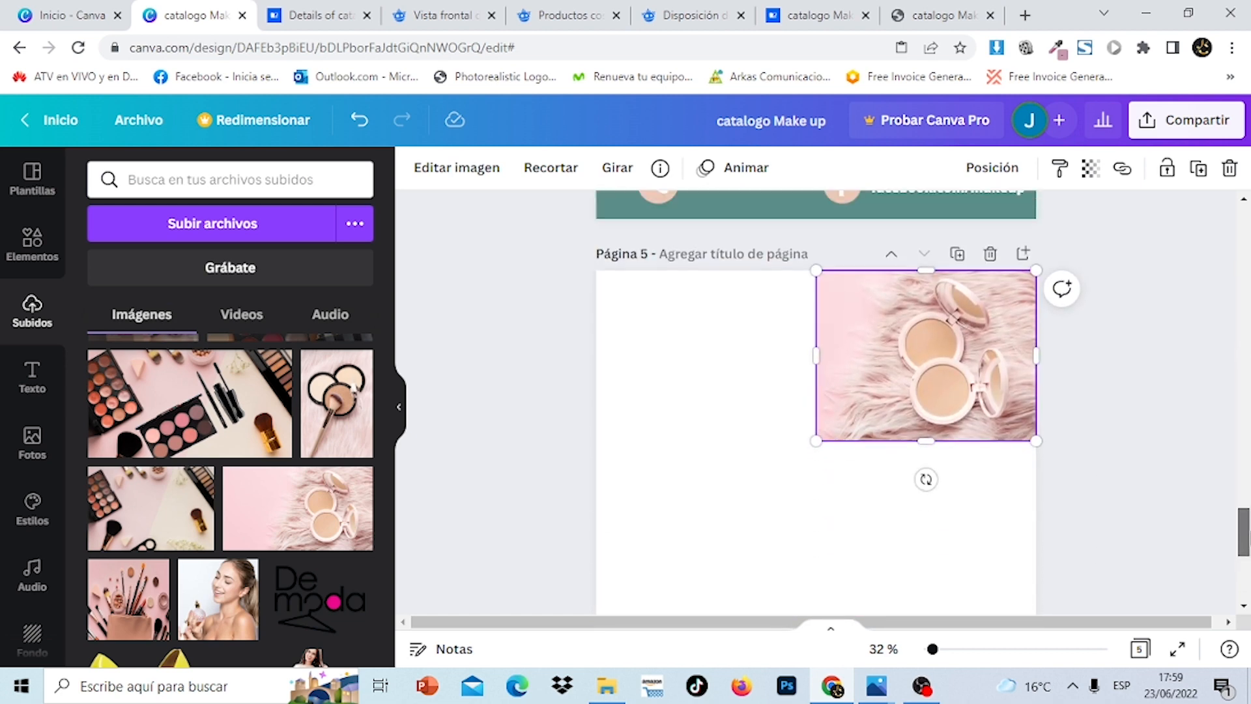
pyautogui.click(1130, 409)
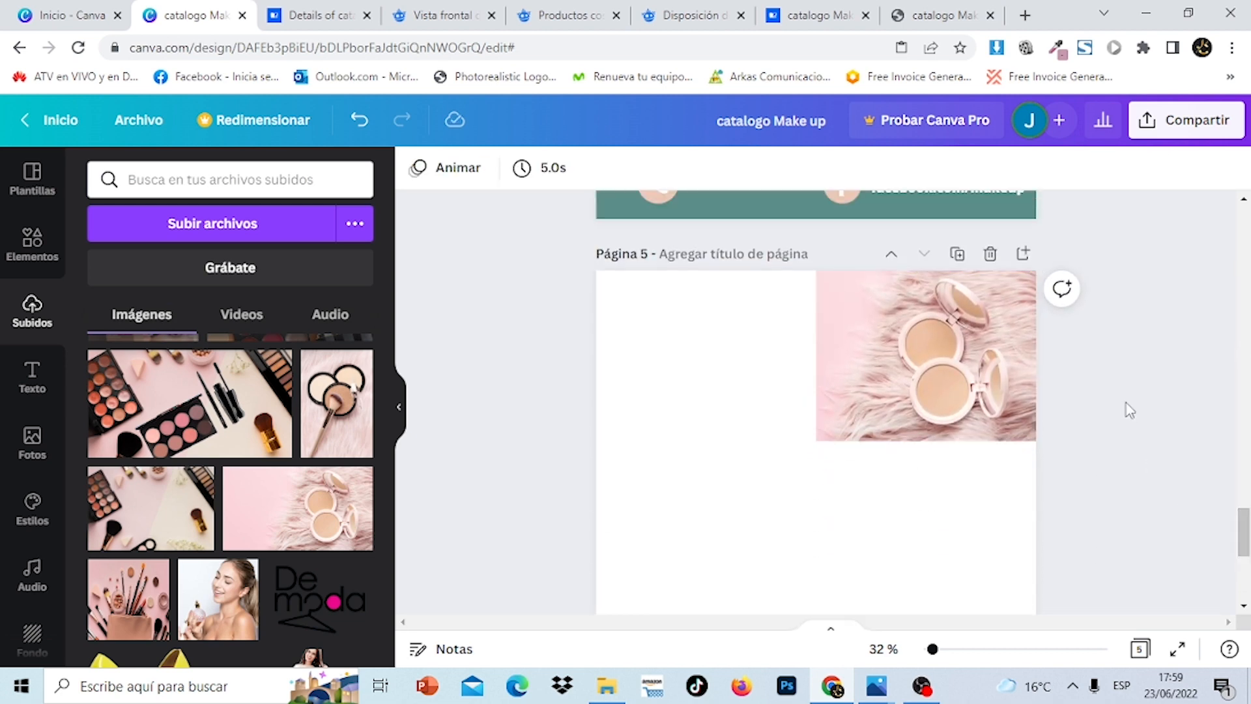
pyautogui.click(755, 386)
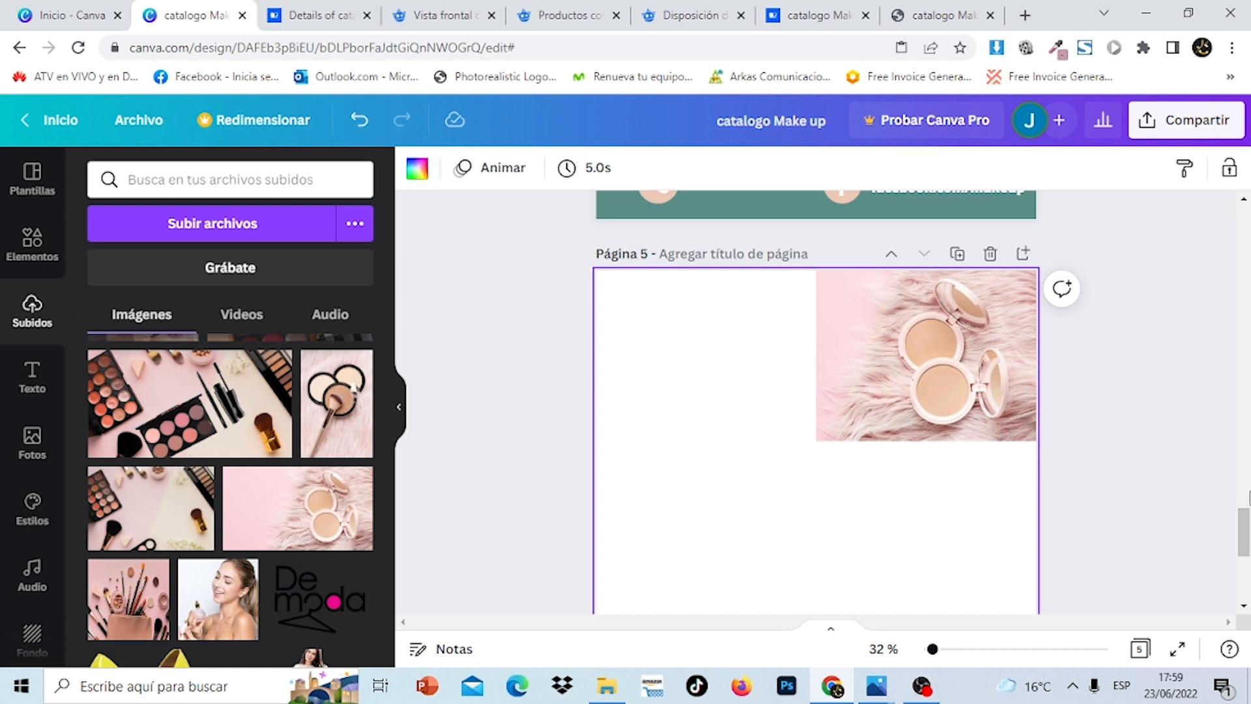
pyautogui.moveTo(1249, 534); pyautogui.dragTo(1249, 502)
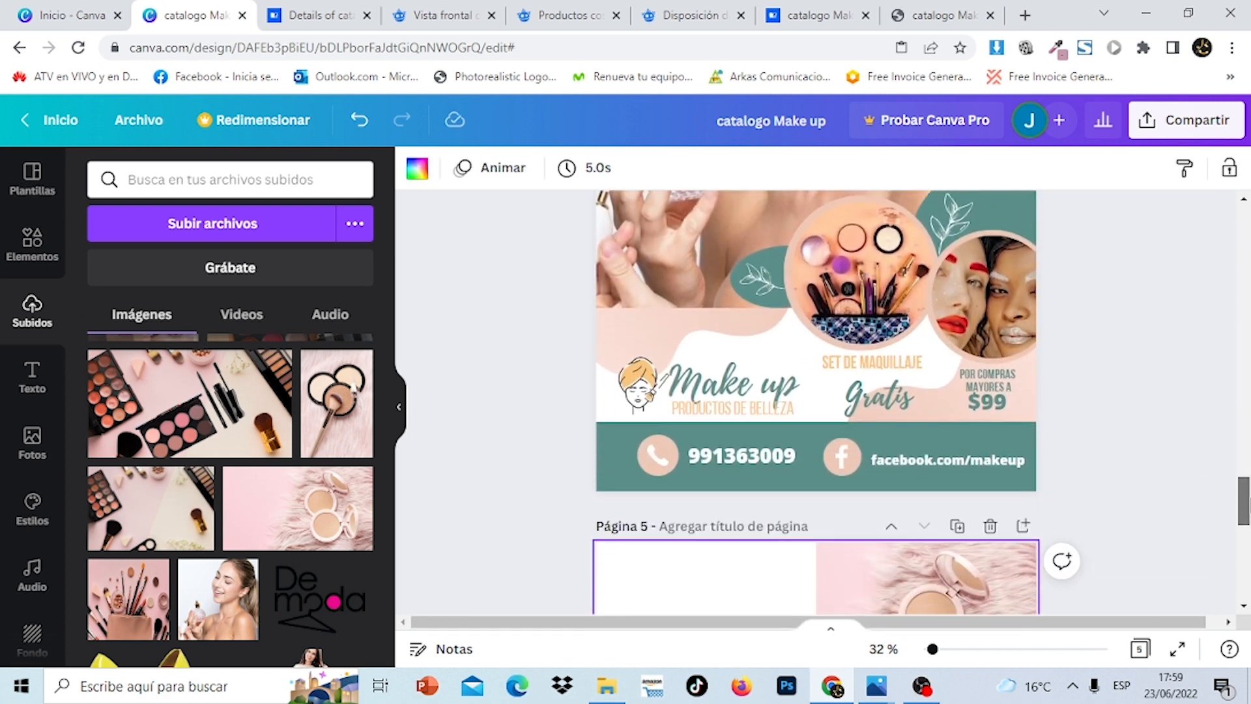
# Copy the rotated pink blob from page 4 and paste it at page 5's top left
pyautogui.click(675, 325)
pyautogui.rightClick(674, 325)
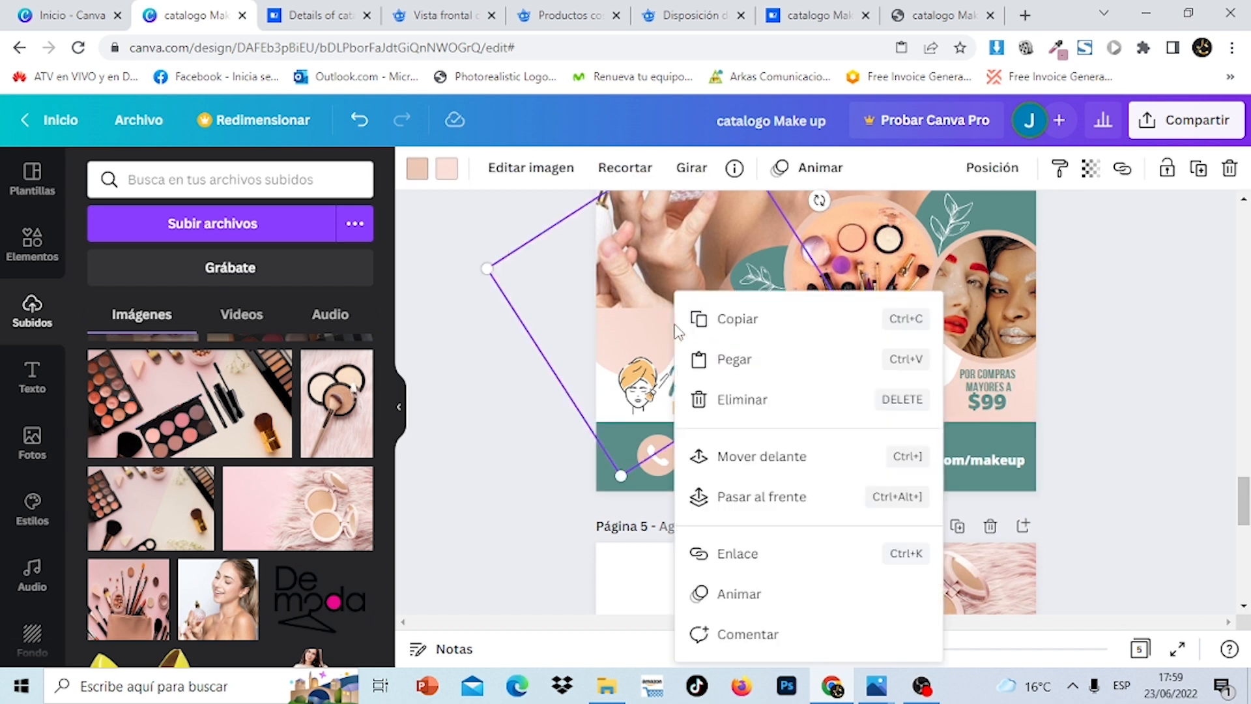
pyautogui.click(720, 336)
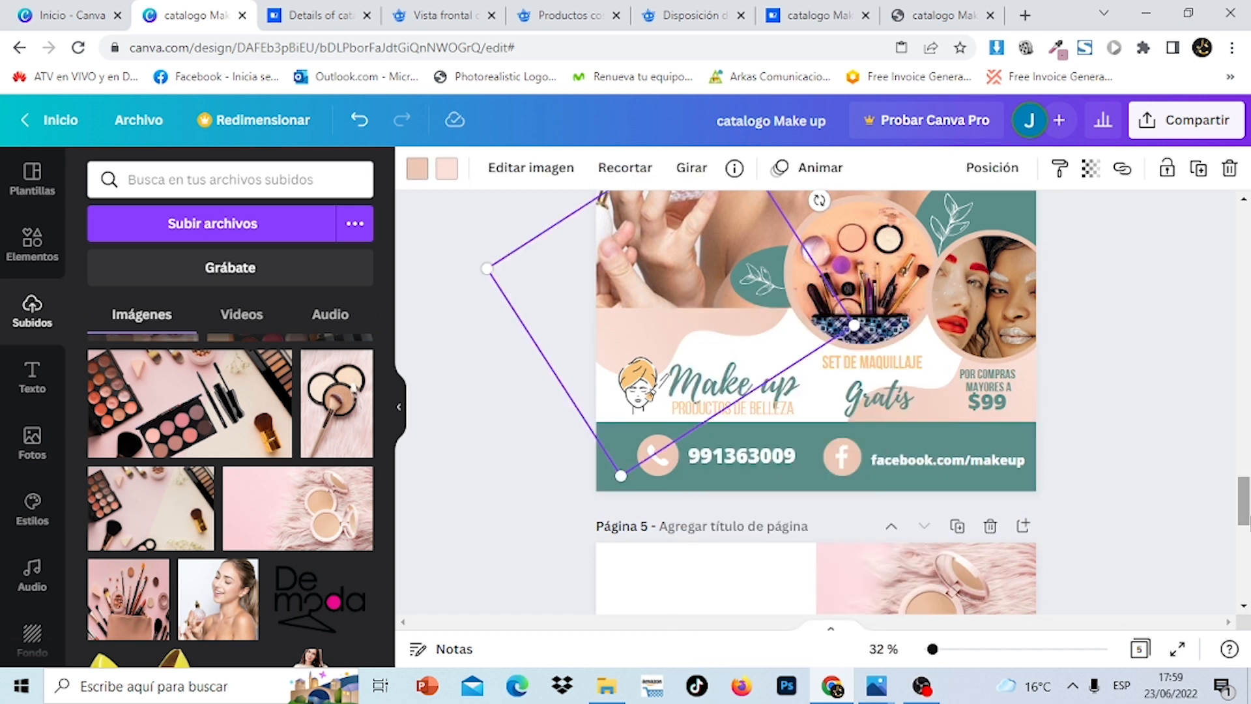
pyautogui.moveTo(1248, 521); pyautogui.dragTo(1249, 536)
pyautogui.click(663, 515)
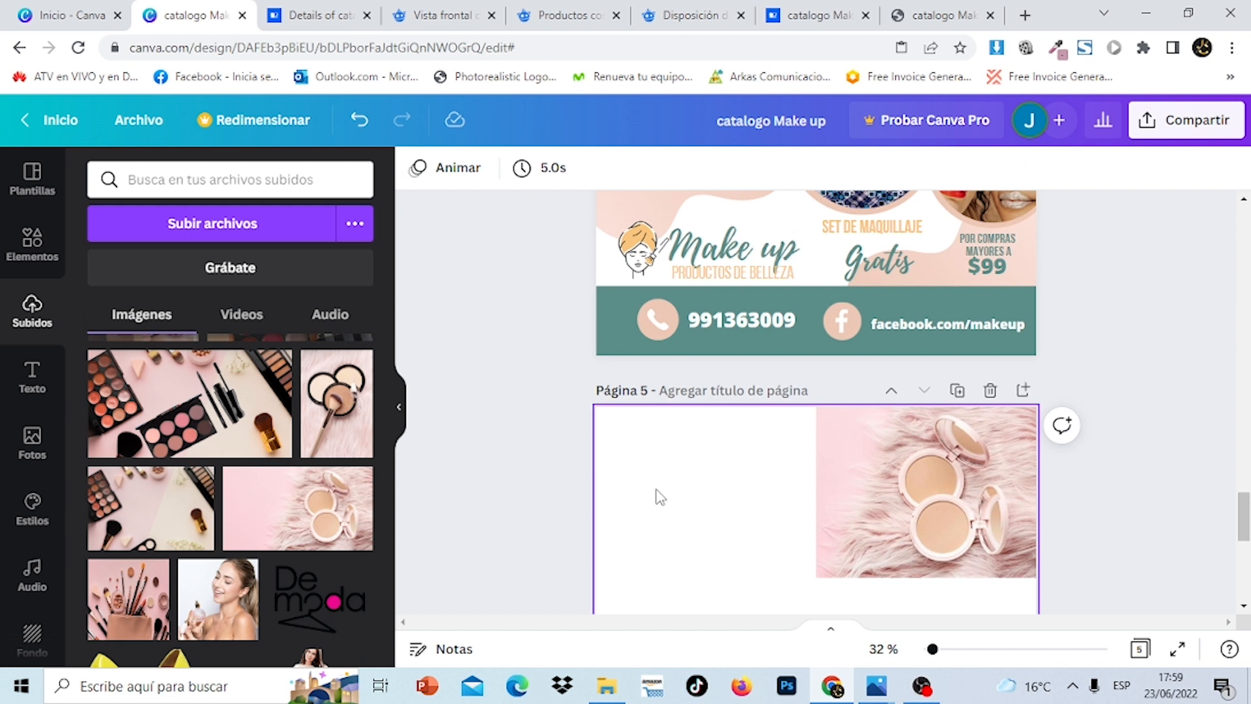
pyautogui.rightClick(659, 497)
pyautogui.click(706, 536)
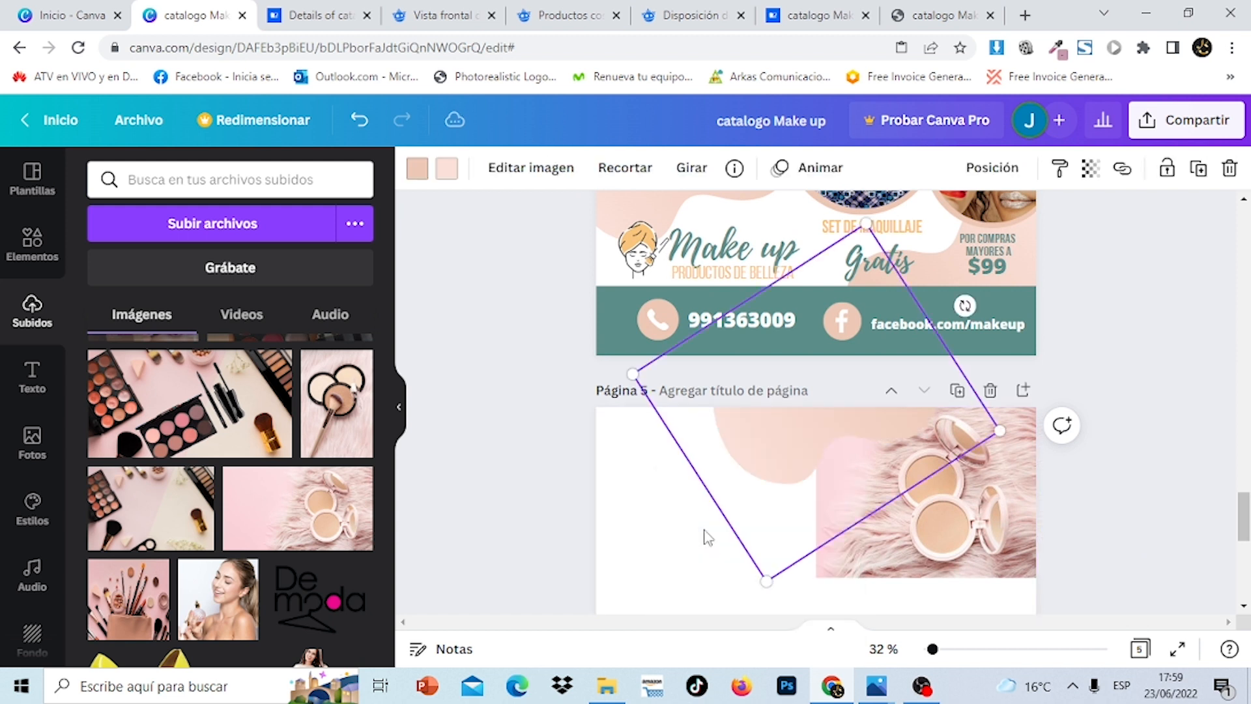
pyautogui.moveTo(786, 438); pyautogui.dragTo(607, 439)
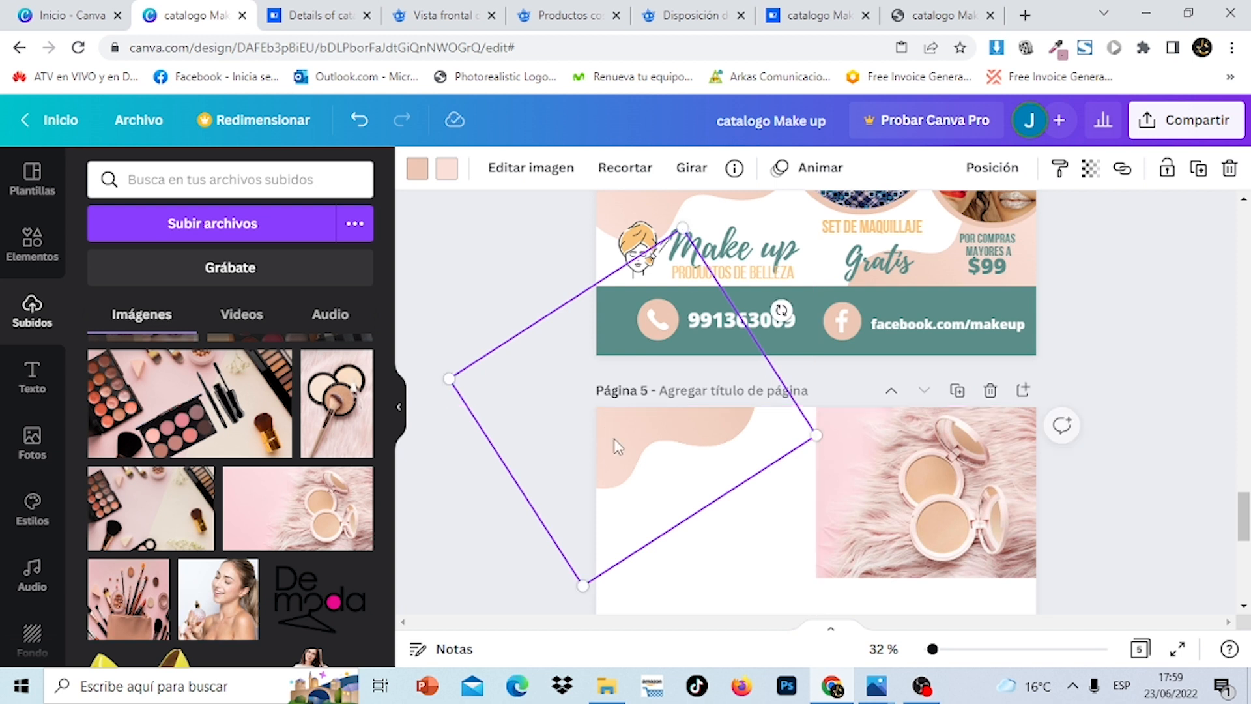
# Copy a second pink blob from page 4 onto page 5's lower left
pyautogui.click(1024, 285)
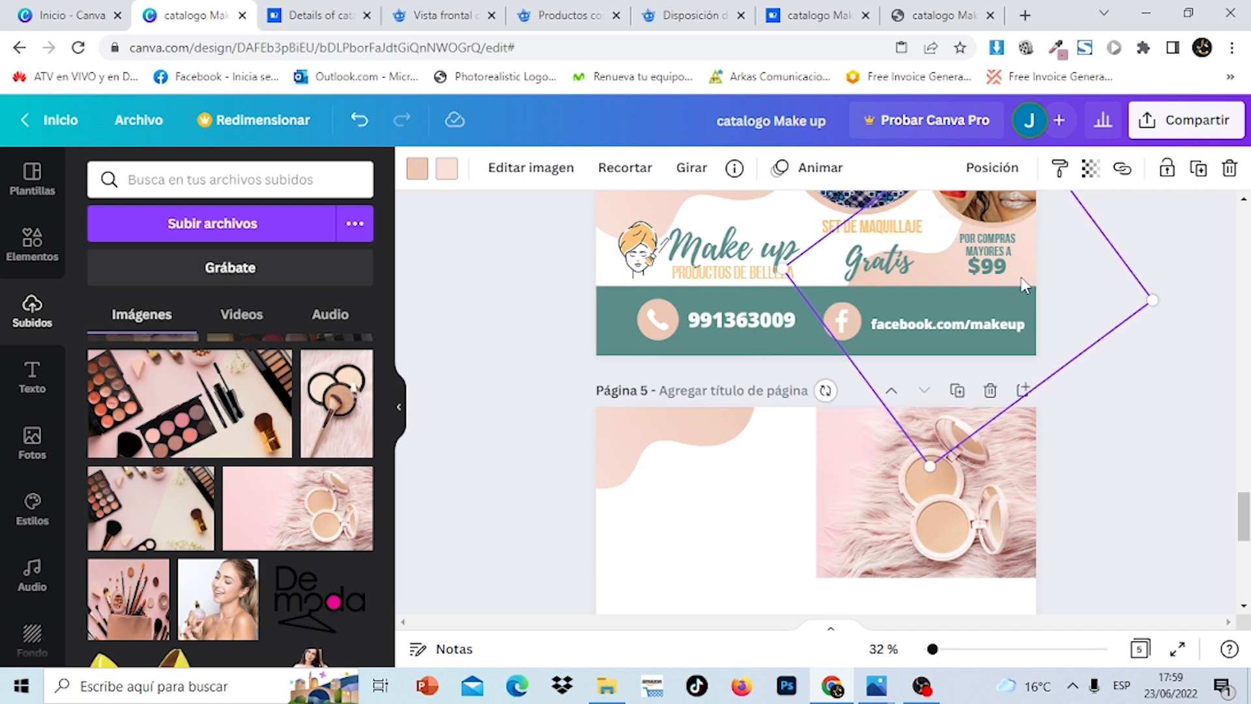
pyautogui.rightClick(1024, 285)
pyautogui.click(905, 259)
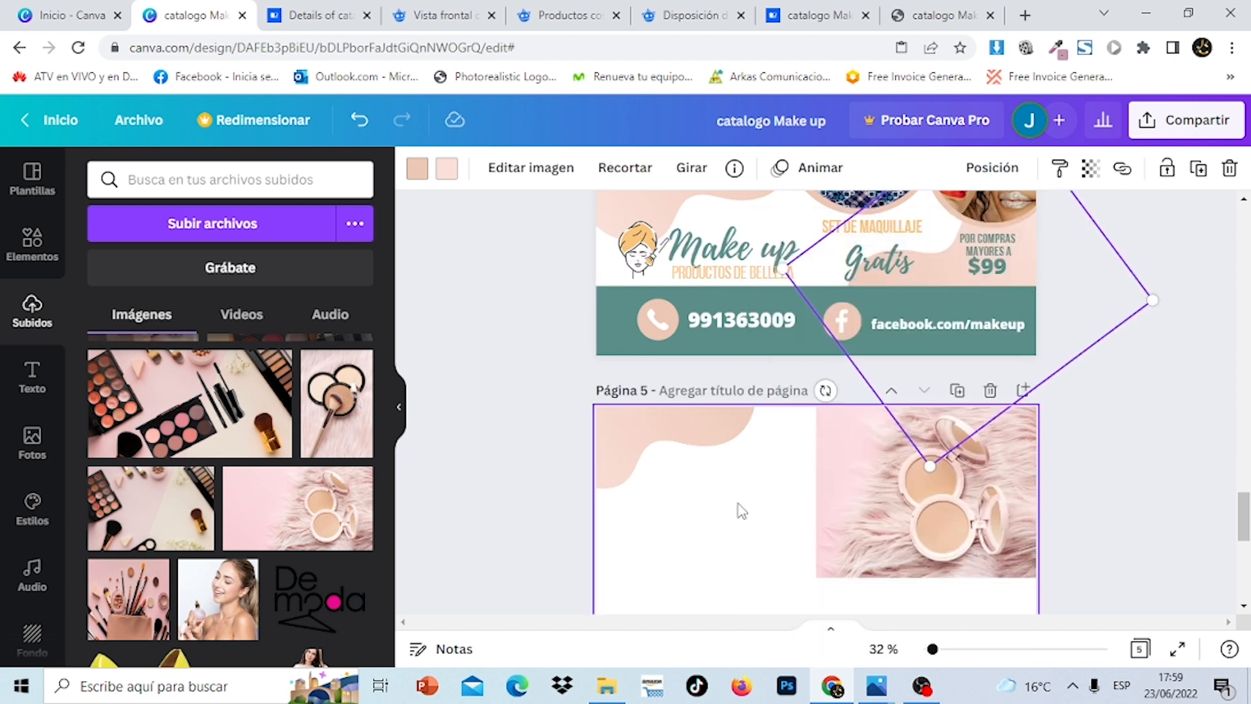
pyautogui.rightClick(745, 536)
pyautogui.click(793, 537)
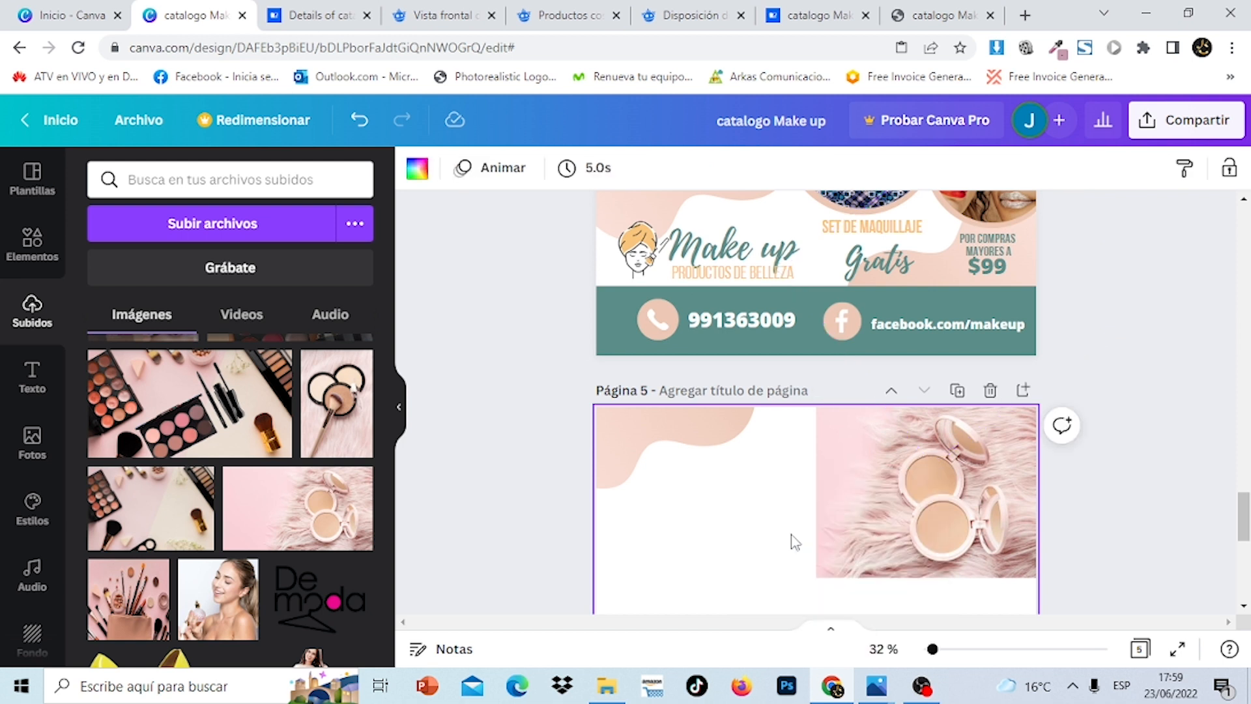
pyautogui.moveTo(868, 448); pyautogui.dragTo(785, 642)
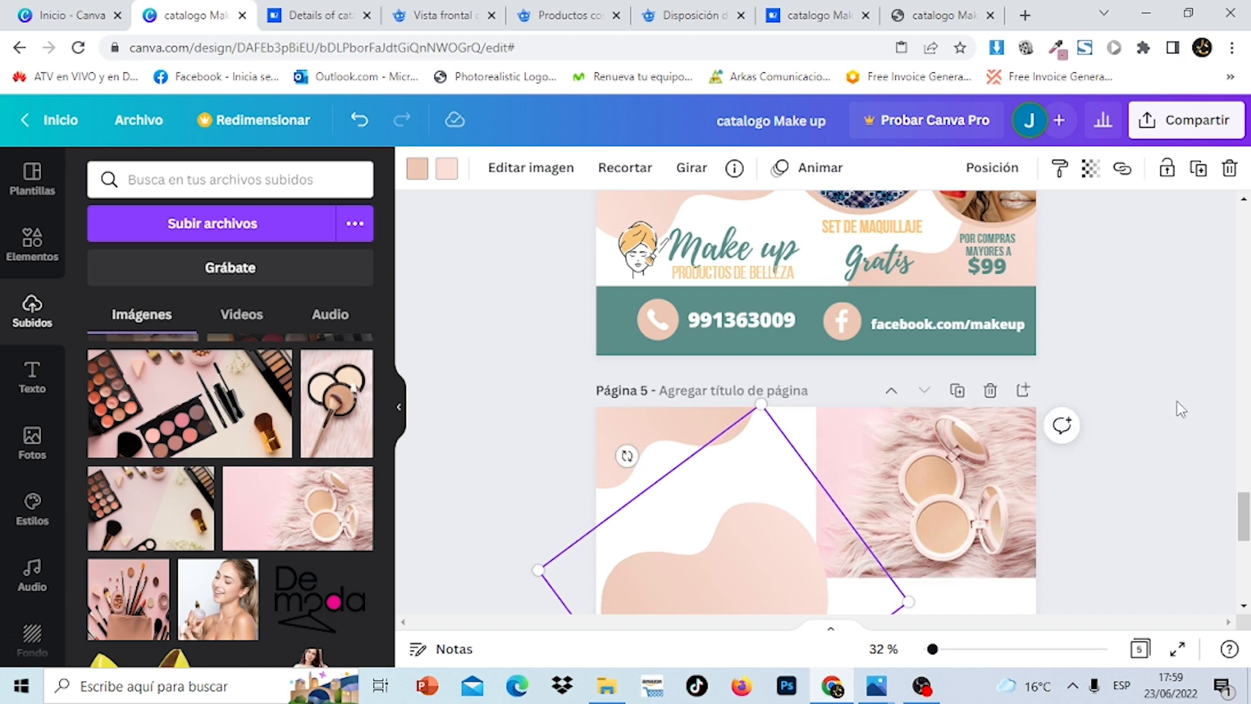
pyautogui.moveTo(1246, 502); pyautogui.dragTo(1245, 524)
# Bring the compacts photo forward in the layer order
pyautogui.click(974, 350)
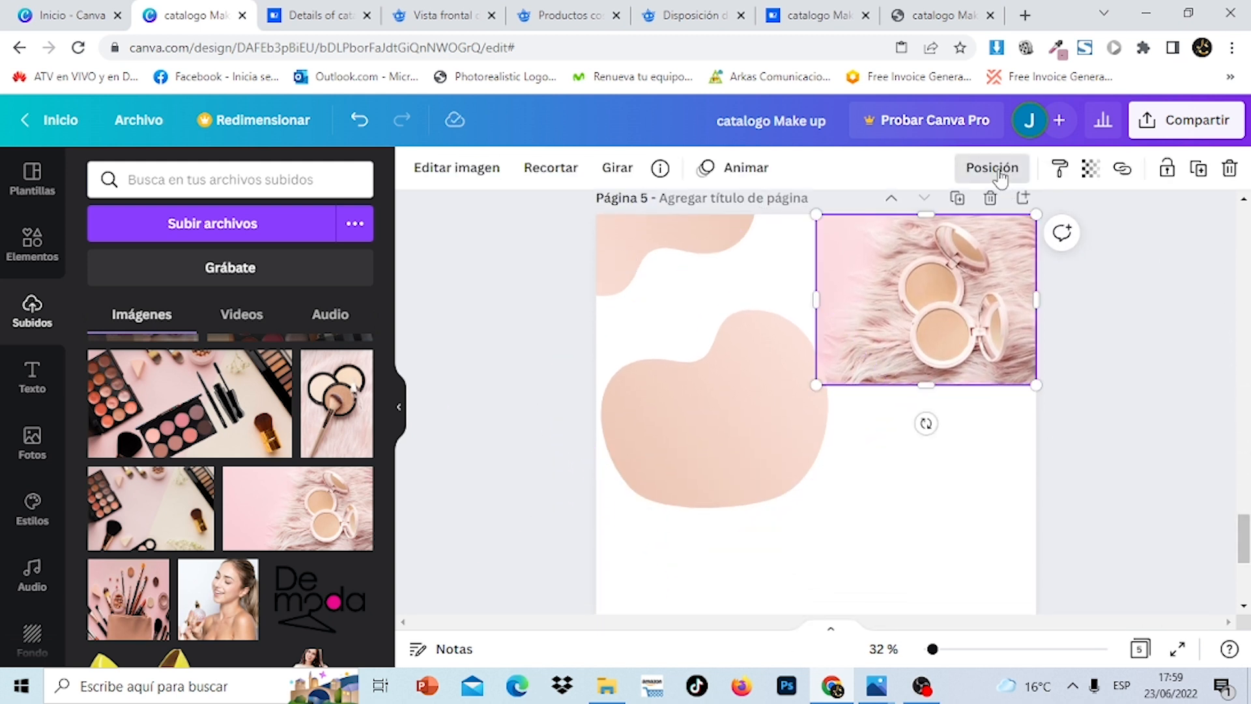
pyautogui.click(995, 168)
pyautogui.click(759, 225)
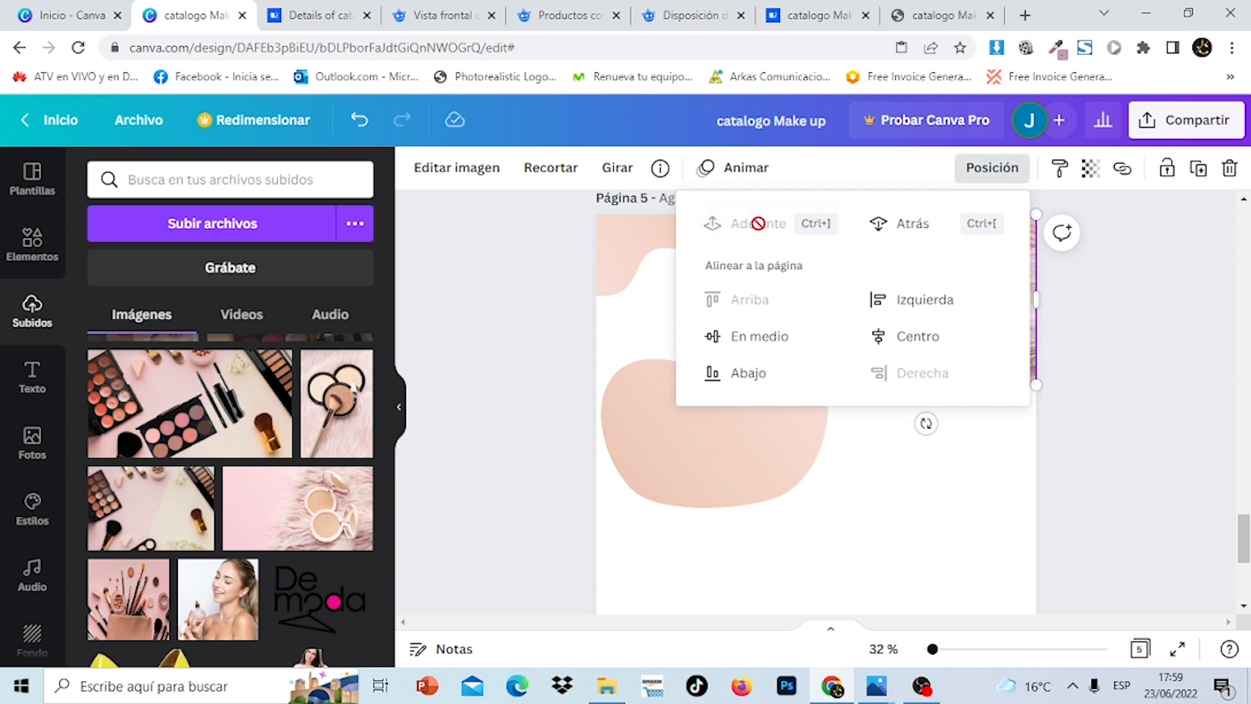
pyautogui.click(1167, 440)
# Add the eyeshadow palette photo and drag it into page 5's lower-left cell
pyautogui.click(1166, 440)
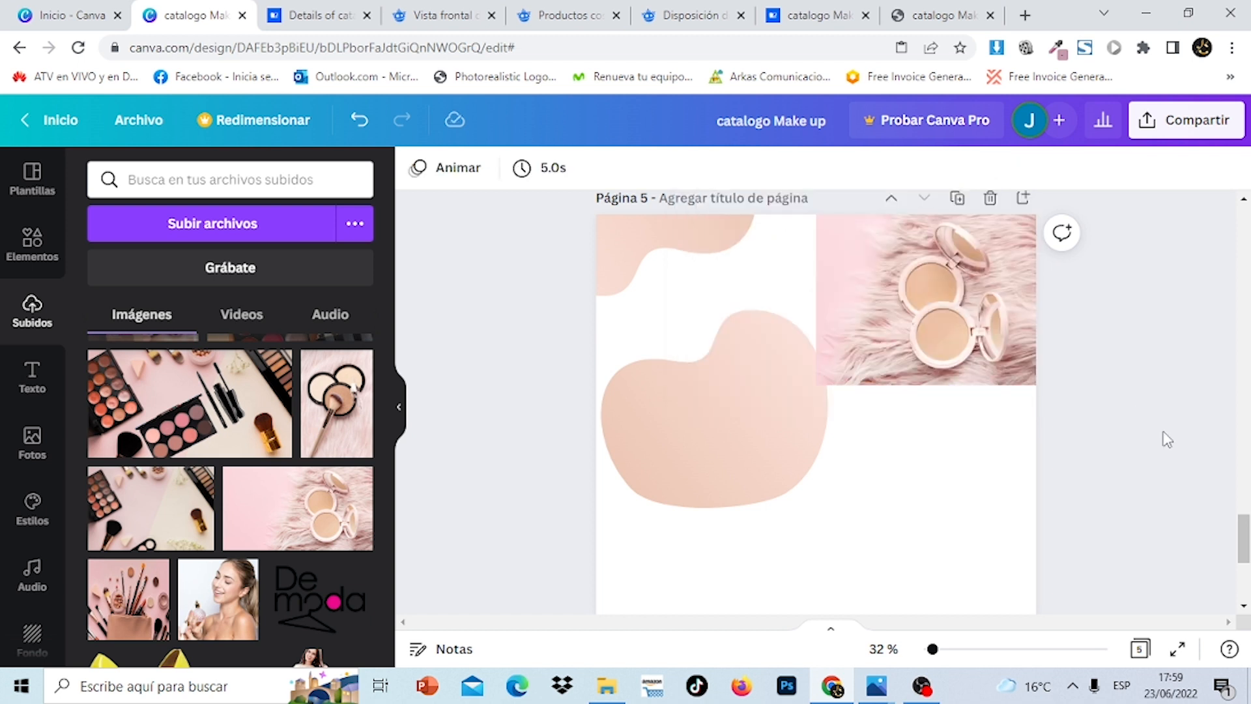
pyautogui.moveTo(1243, 546)
pyautogui.mouseDown()
pyautogui.moveTo(1244, 320)
pyautogui.moveTo(1245, 550)
pyautogui.mouseUp()
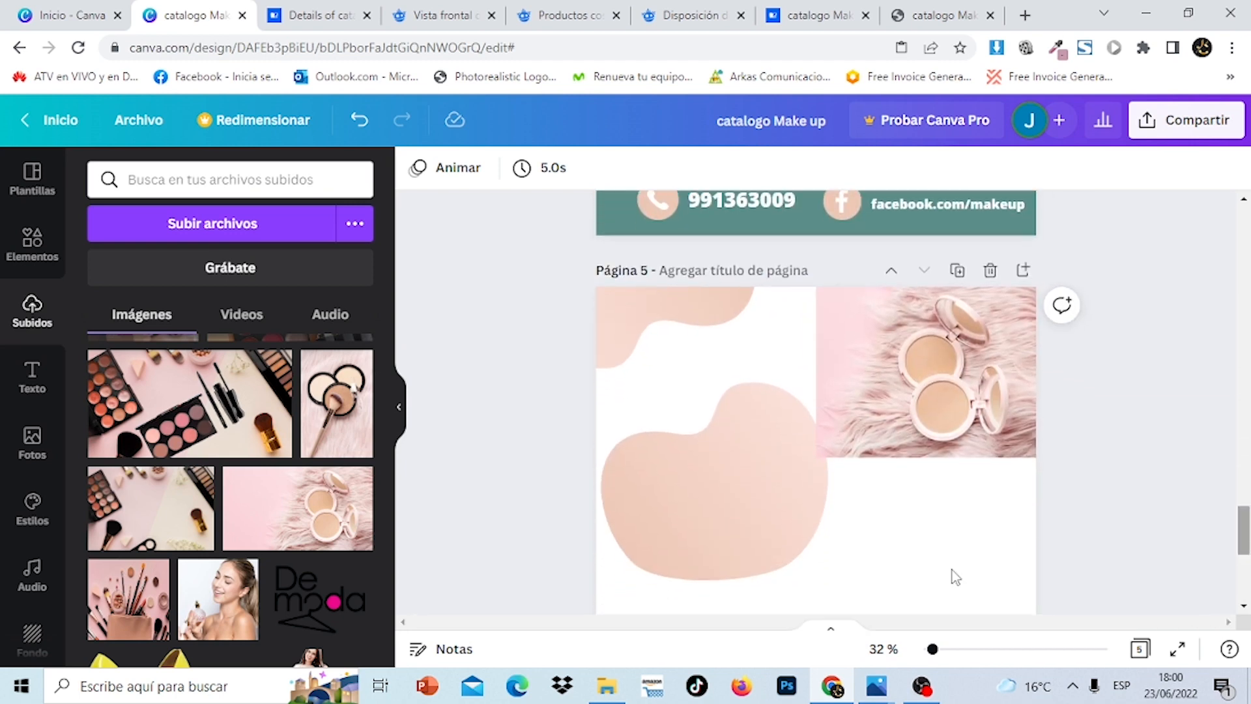
pyautogui.click(195, 435)
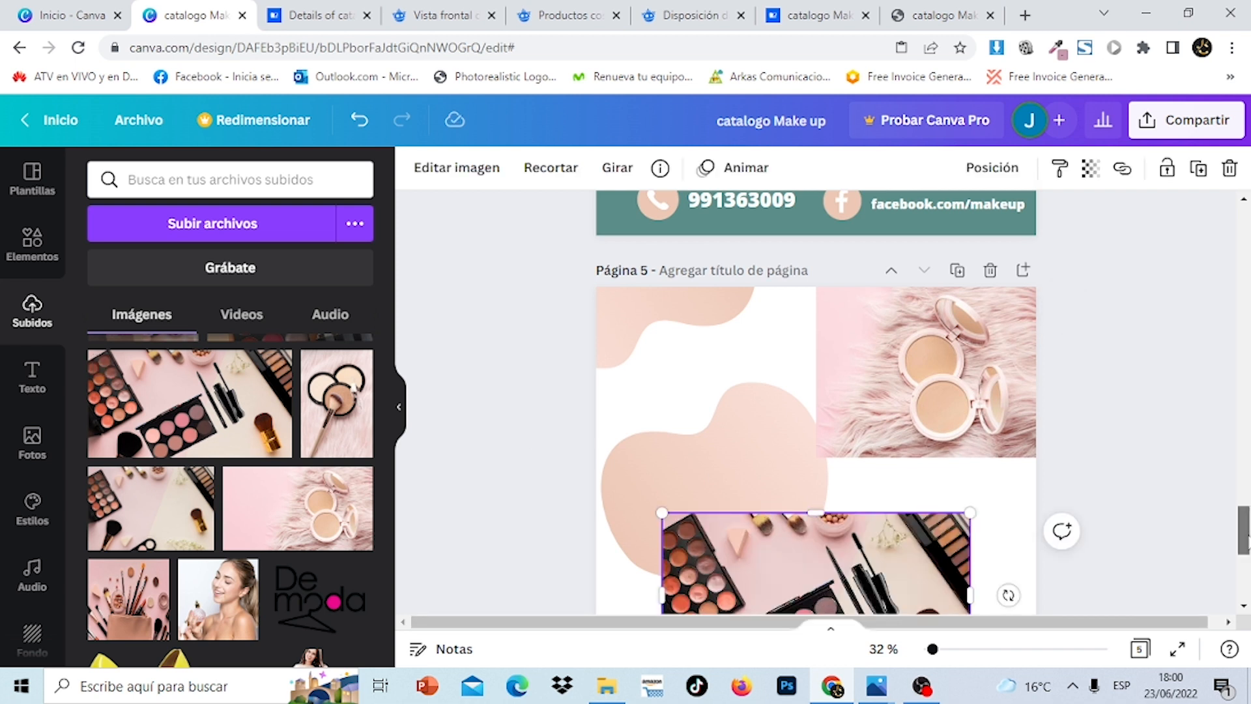
pyautogui.moveTo(1246, 531)
pyautogui.mouseDown()
pyautogui.moveTo(1246, 559)
pyautogui.moveTo(1247, 538)
pyautogui.mouseUp()
pyautogui.moveTo(885, 528); pyautogui.dragTo(741, 471)
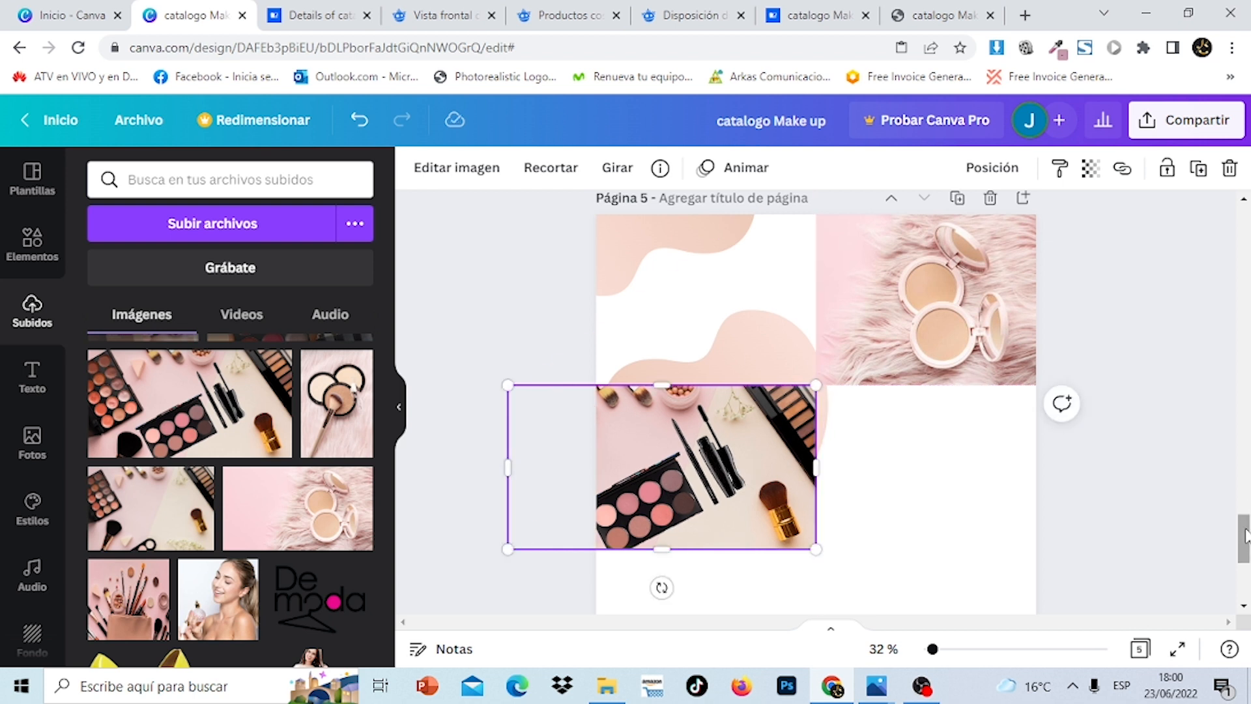
pyautogui.moveTo(1245, 536)
pyautogui.mouseDown()
pyautogui.moveTo(1245, 311)
pyautogui.moveTo(1245, 573)
pyautogui.moveTo(1246, 529)
pyautogui.mouseUp()
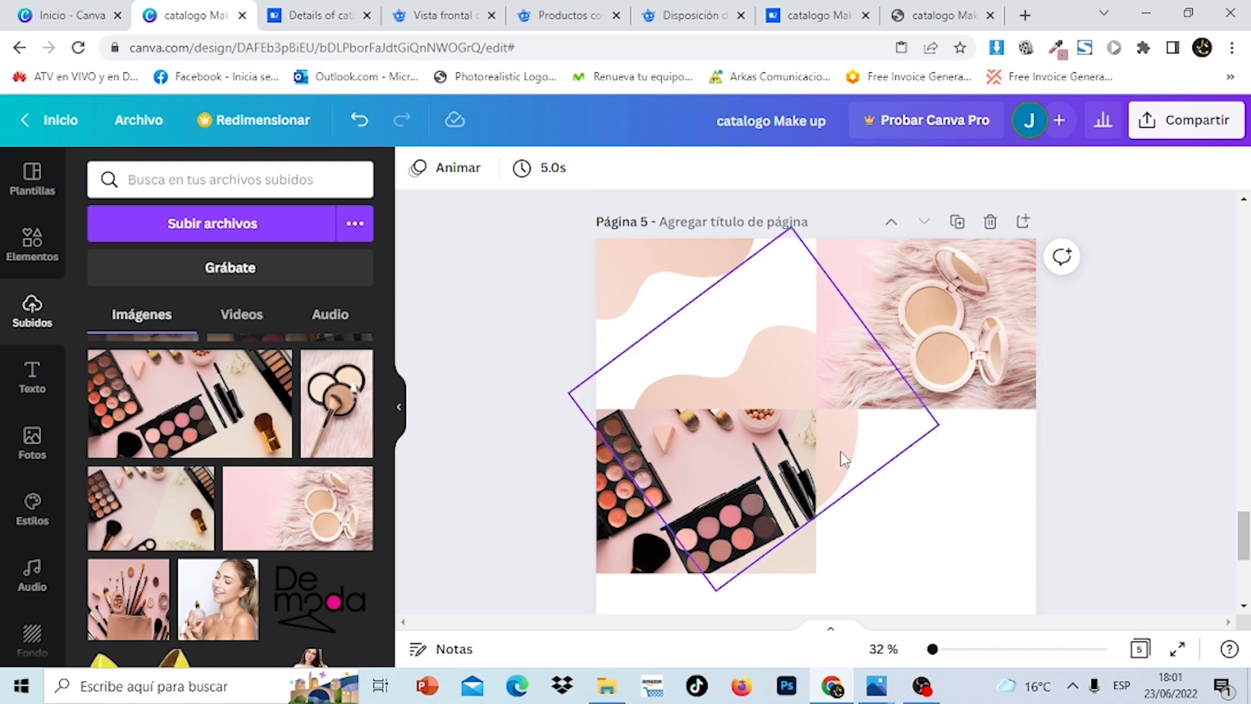
# Add a white square and stretch it to fill the lower-right cell beside the palette photo
pyautogui.click(34, 244)
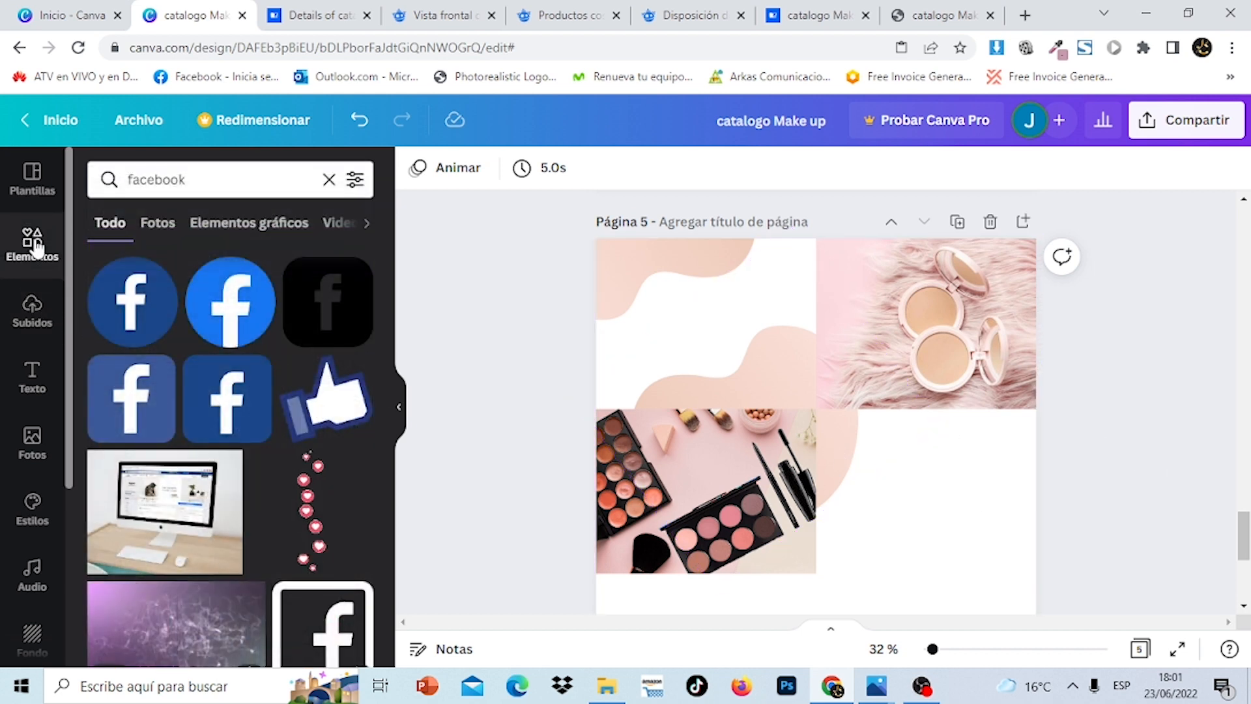
pyautogui.click(328, 181)
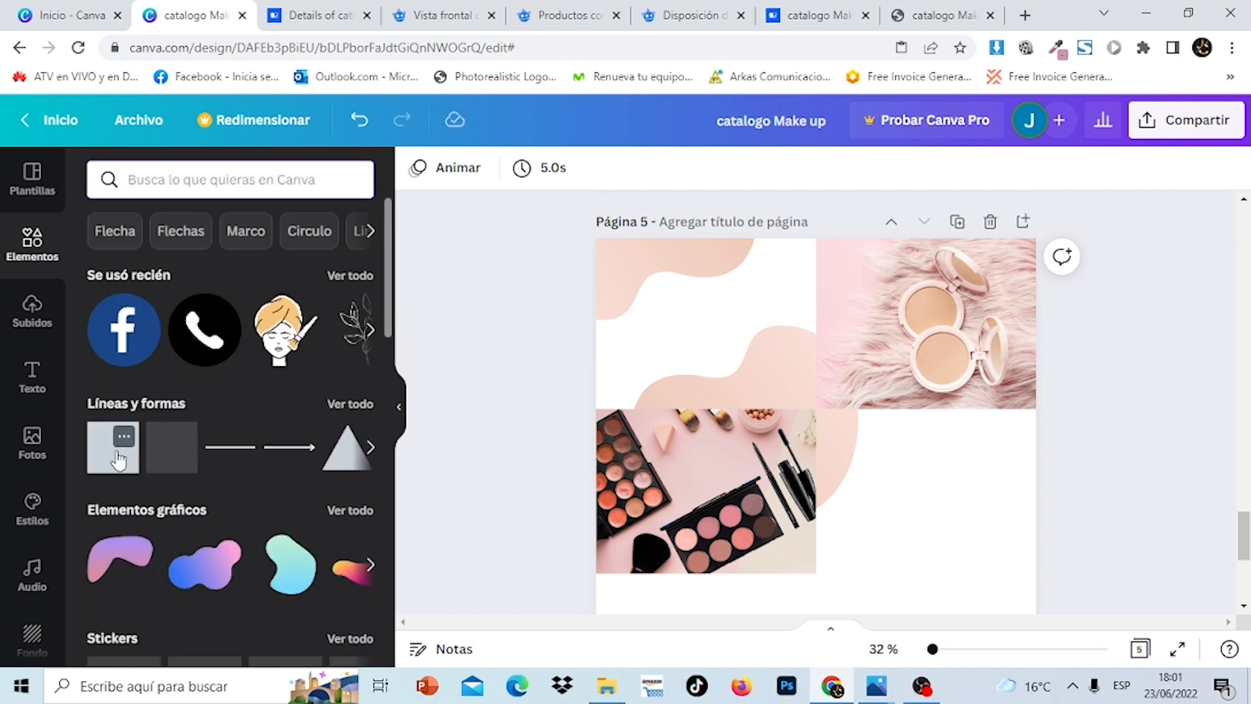
pyautogui.click(114, 450)
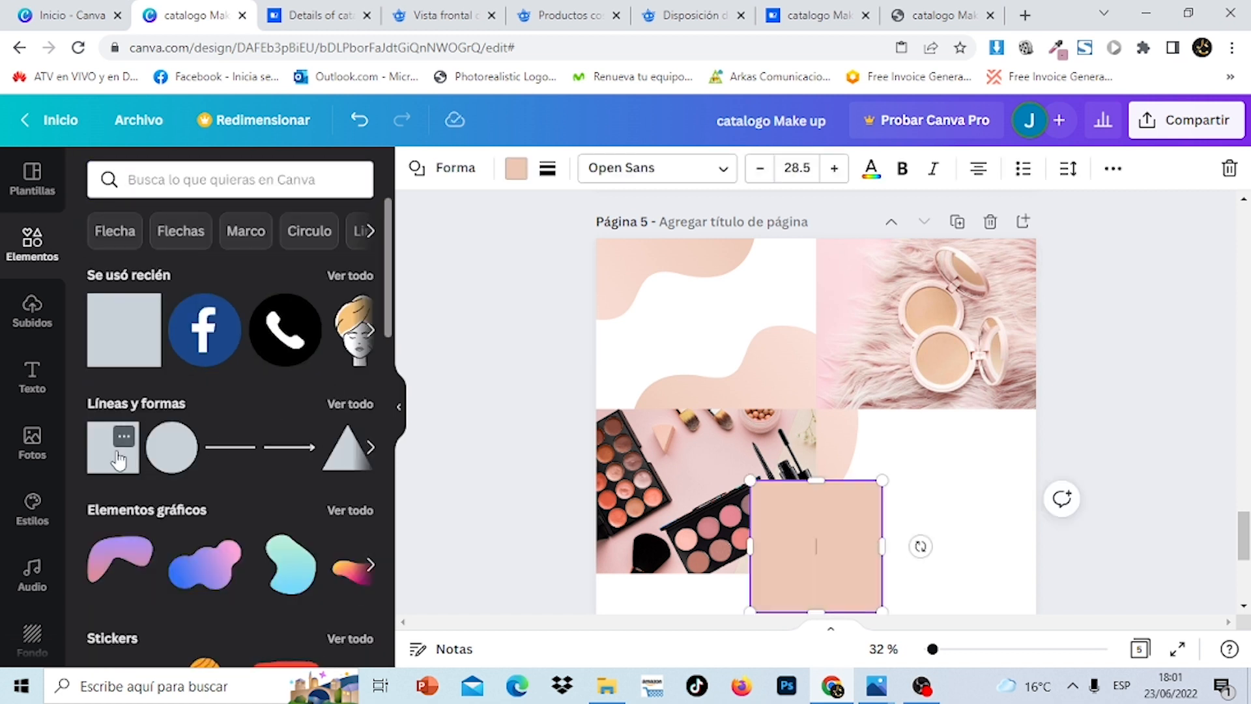
pyautogui.click(516, 171)
pyautogui.click(217, 322)
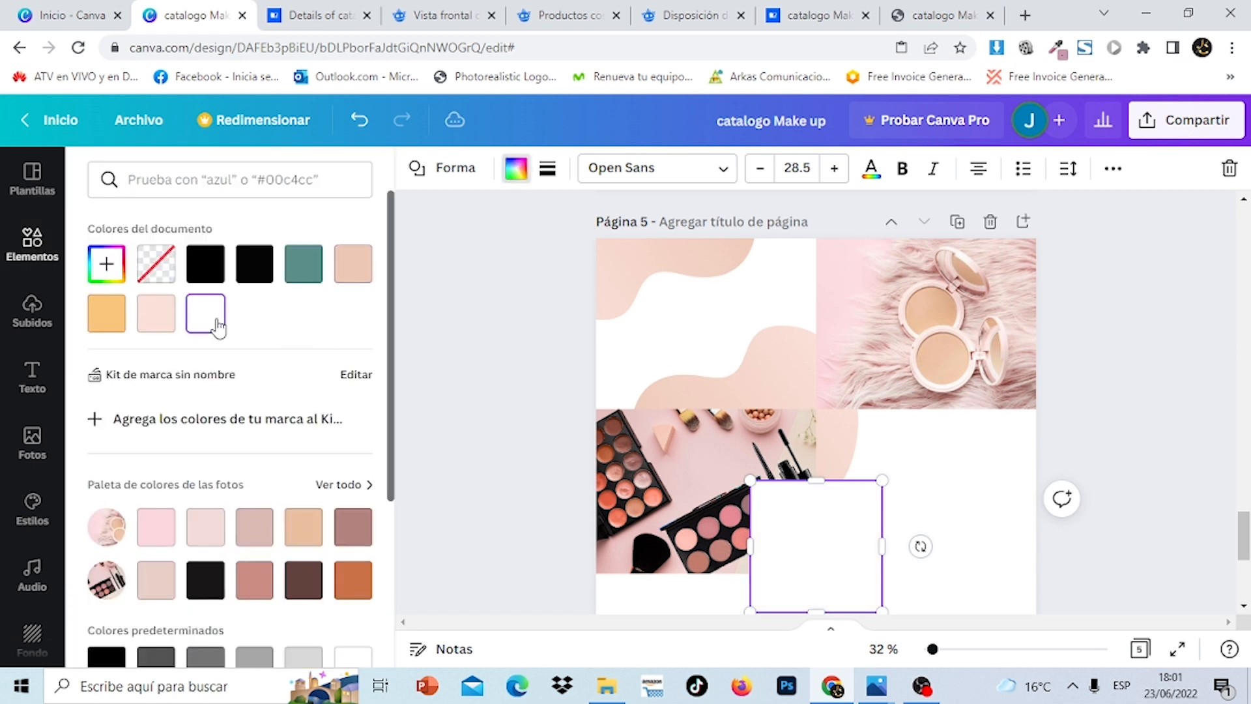
pyautogui.moveTo(821, 531); pyautogui.dragTo(880, 469)
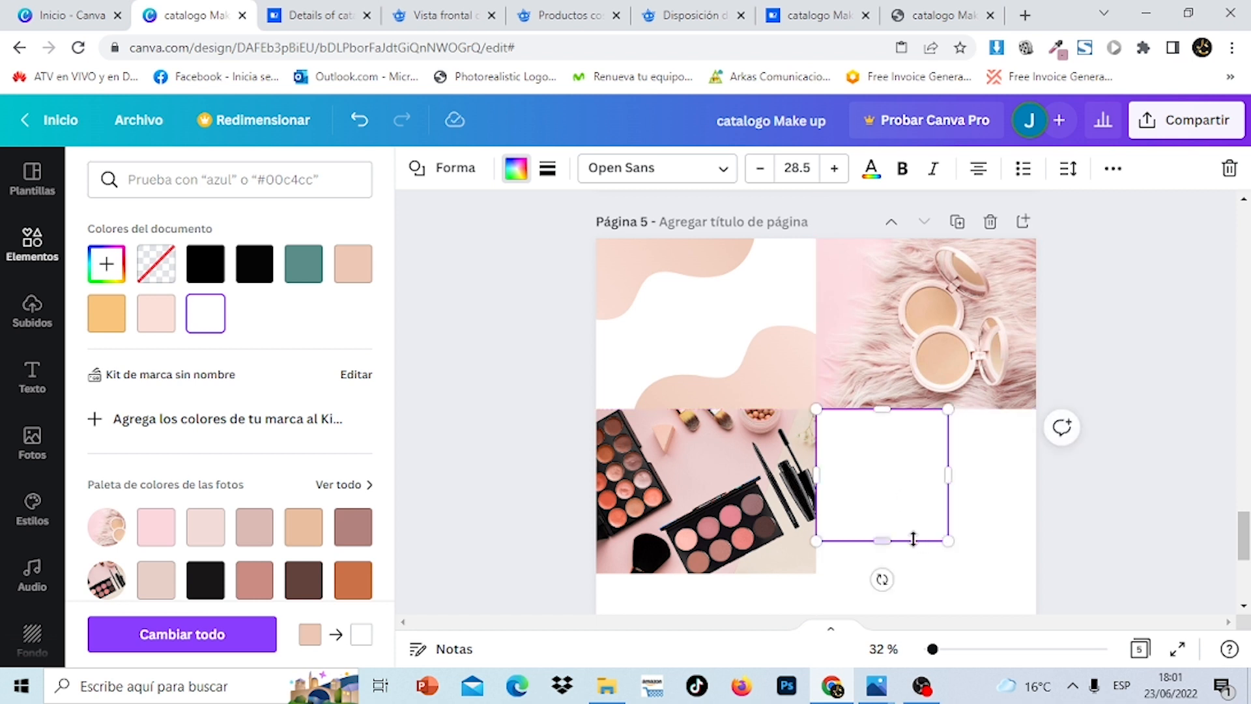
pyautogui.moveTo(882, 542); pyautogui.dragTo(885, 573)
pyautogui.moveTo(949, 492); pyautogui.dragTo(1036, 492)
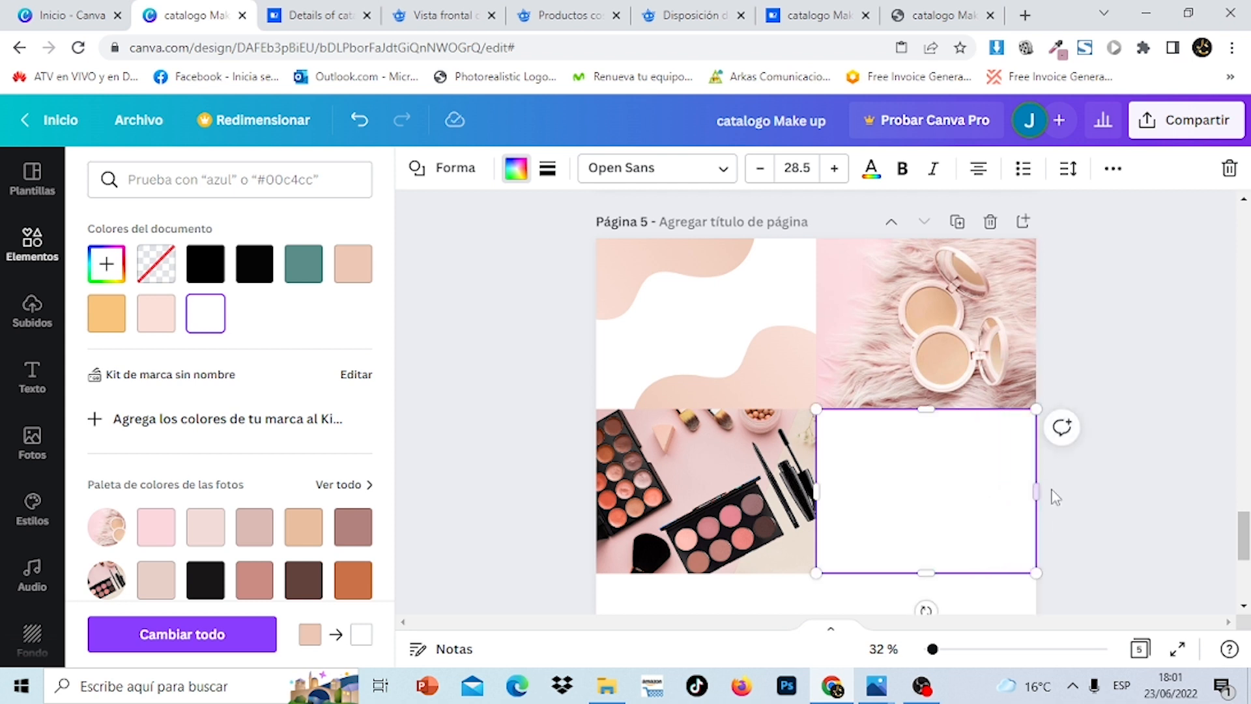
pyautogui.click(1187, 421)
pyautogui.click(1187, 421)
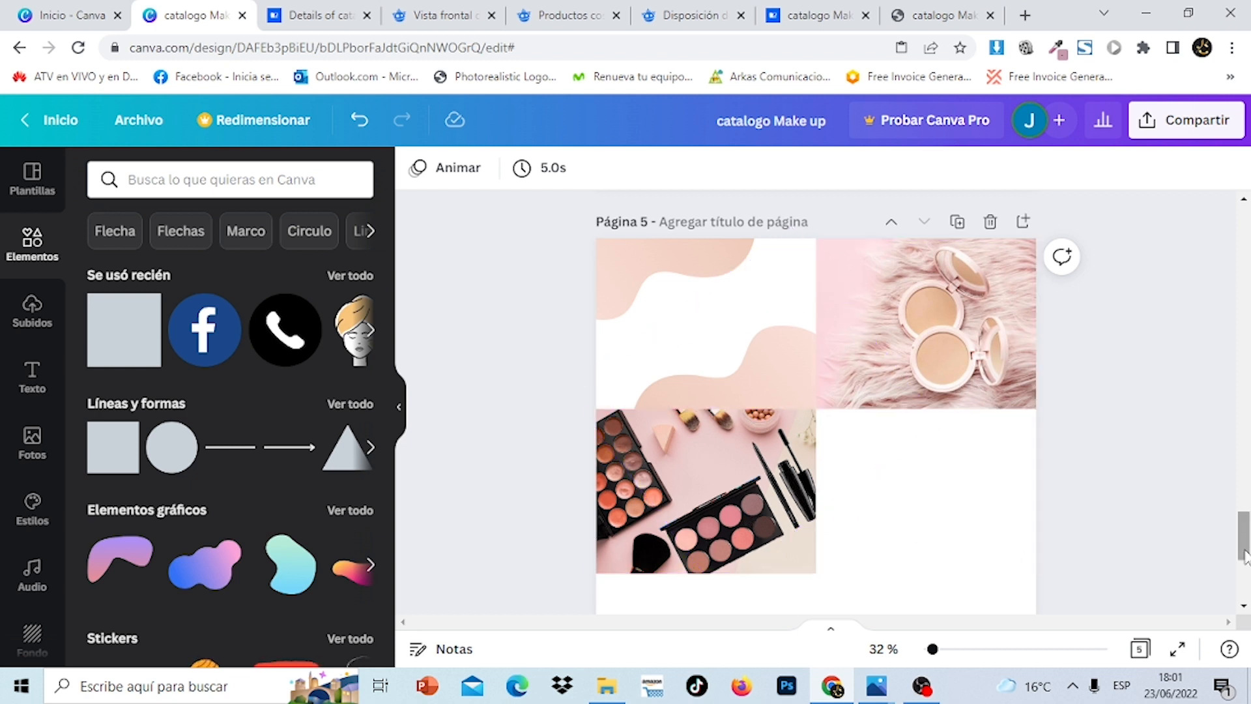
# Try rotating and moving the pink blob, then undo those changes
pyautogui.moveTo(1245, 554); pyautogui.dragTo(1246, 332)
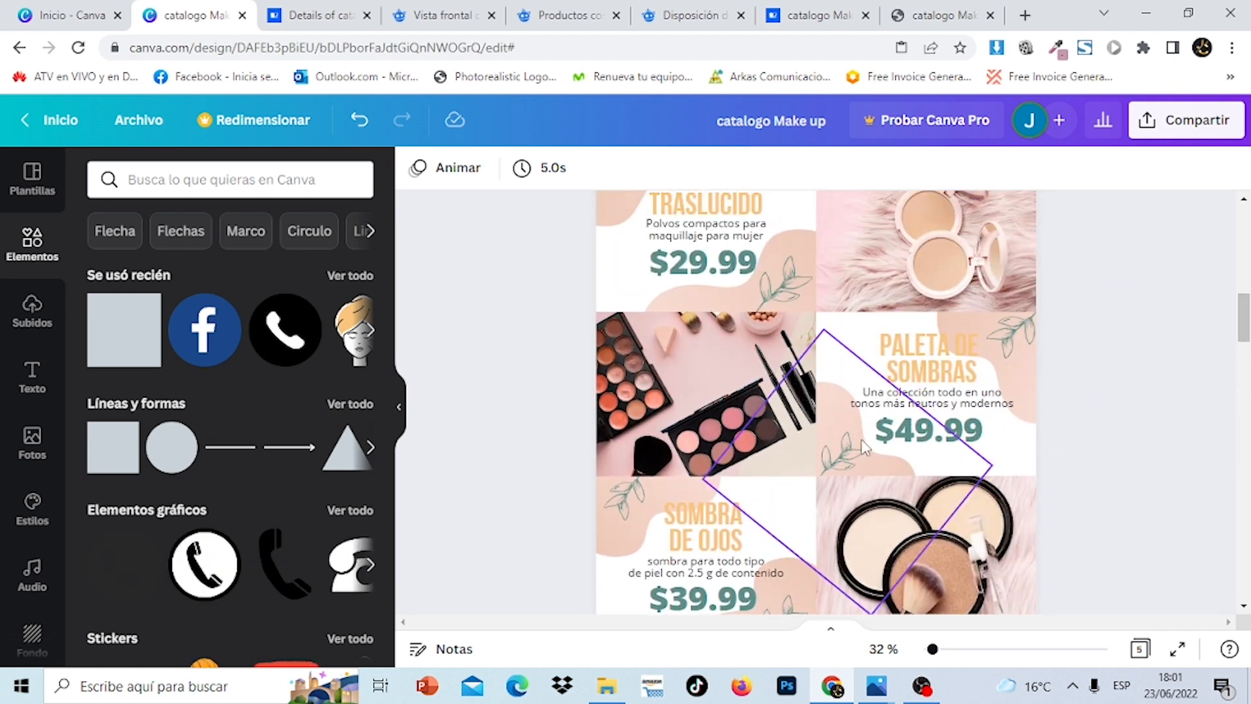
pyautogui.moveTo(1246, 325); pyautogui.dragTo(1245, 534)
pyautogui.click(1089, 425)
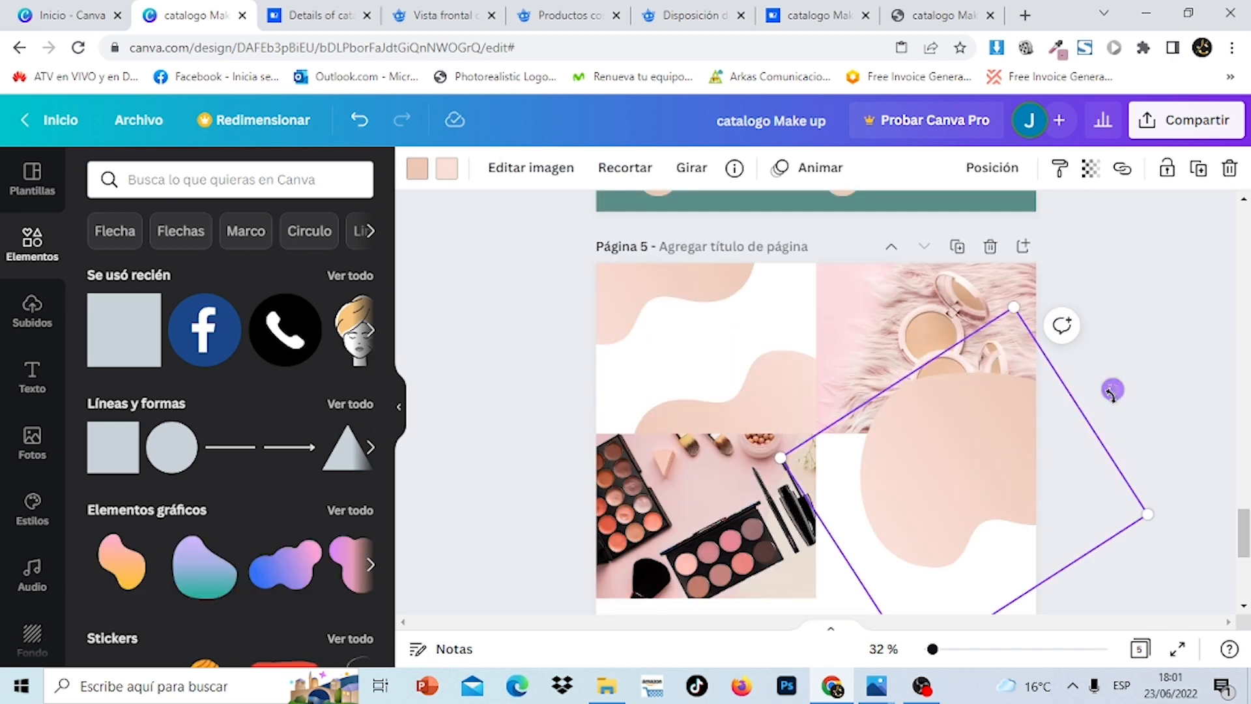
pyautogui.moveTo(1112, 389); pyautogui.dragTo(1103, 594)
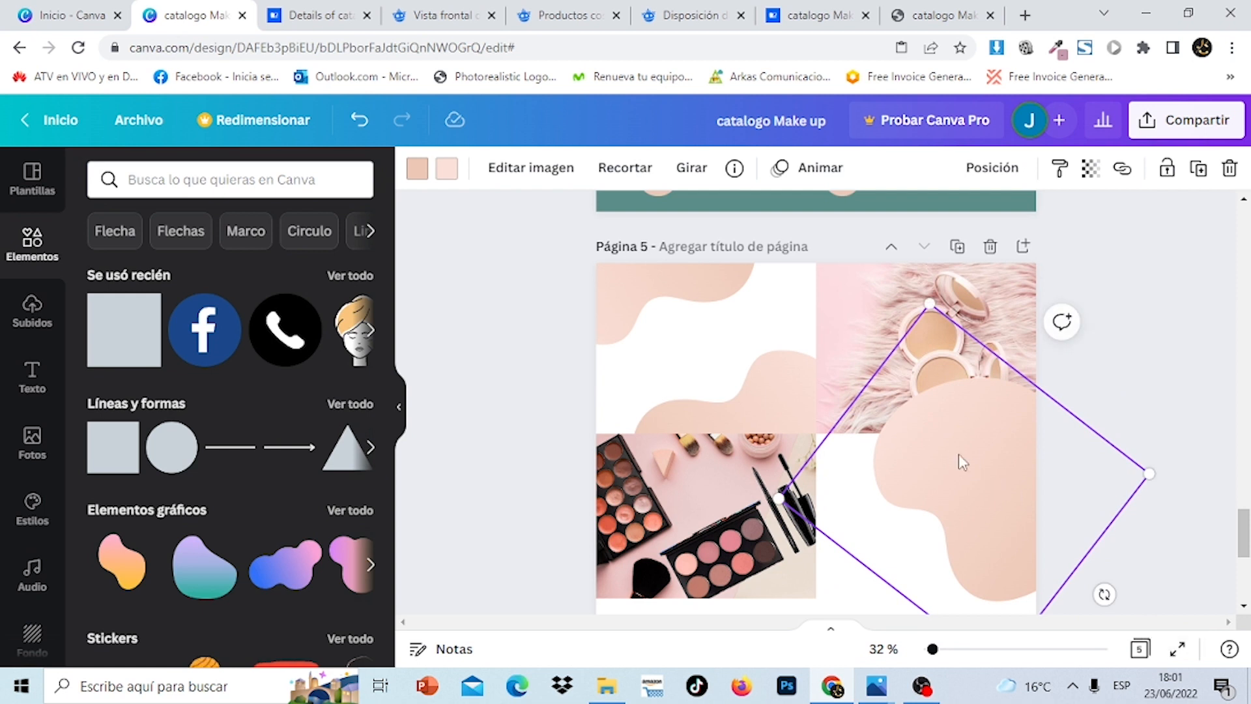
pyautogui.moveTo(965, 456); pyautogui.dragTo(991, 413)
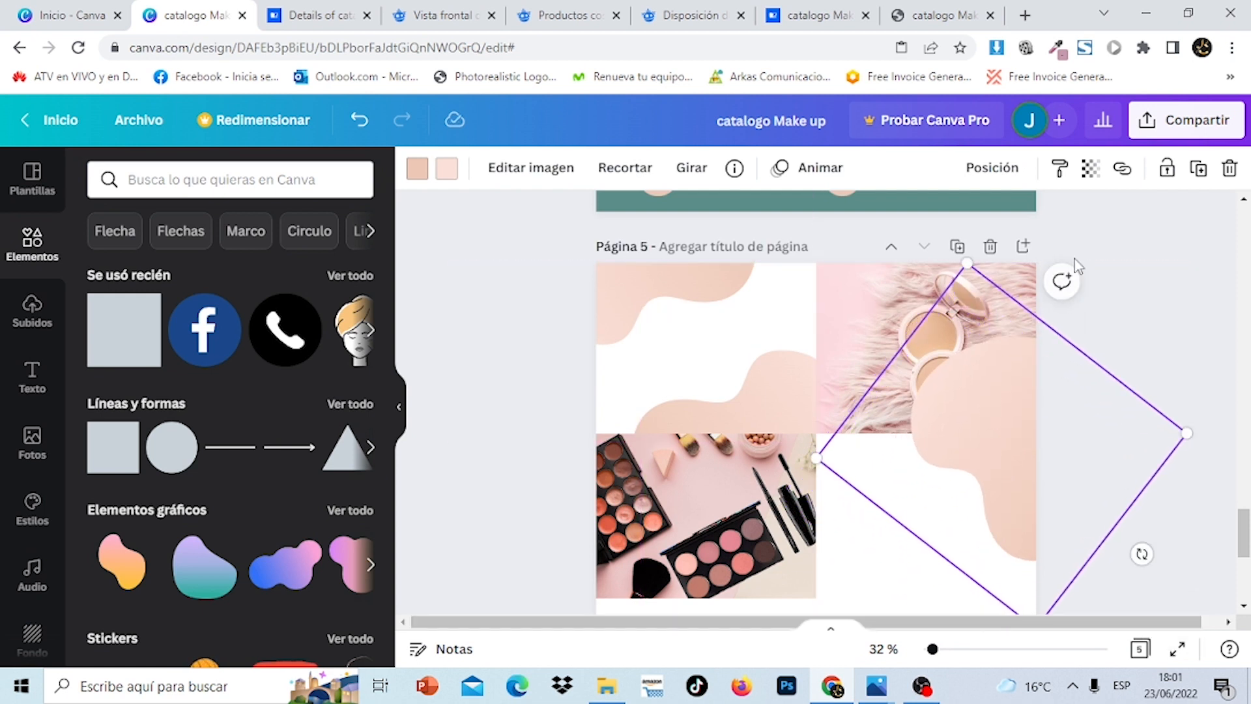
pyautogui.click(991, 171)
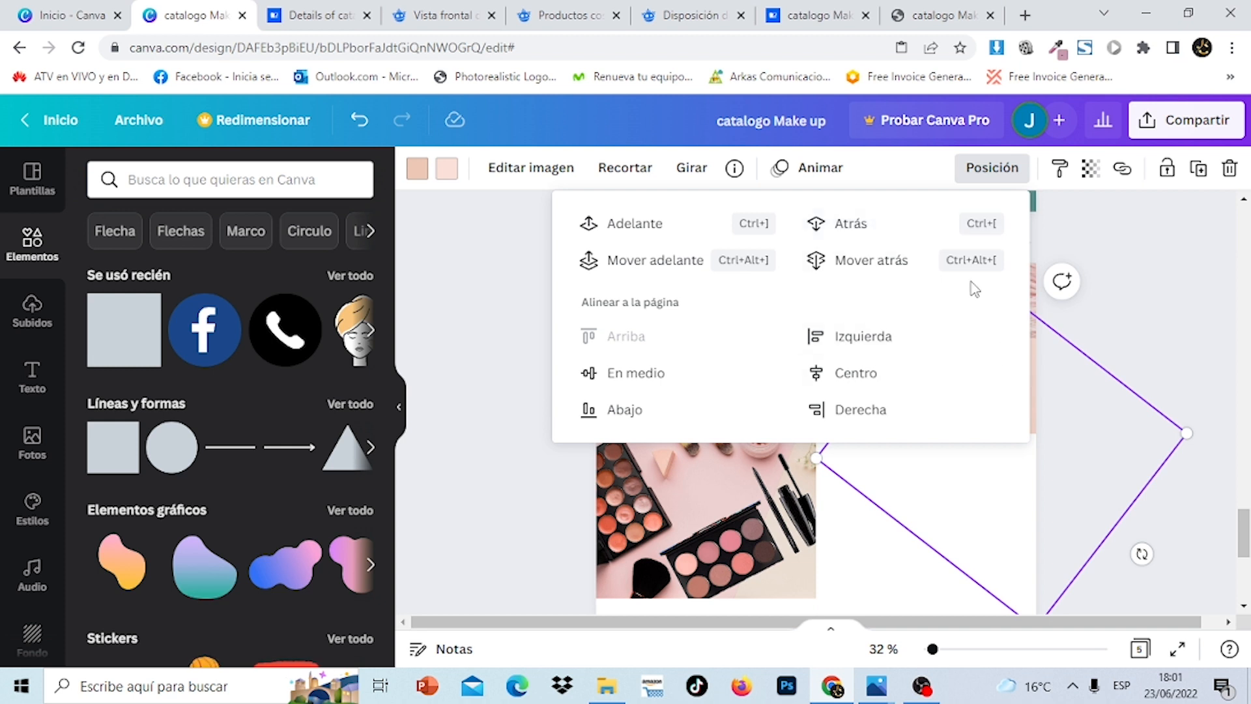
pyautogui.click(360, 131)
pyautogui.click(365, 130)
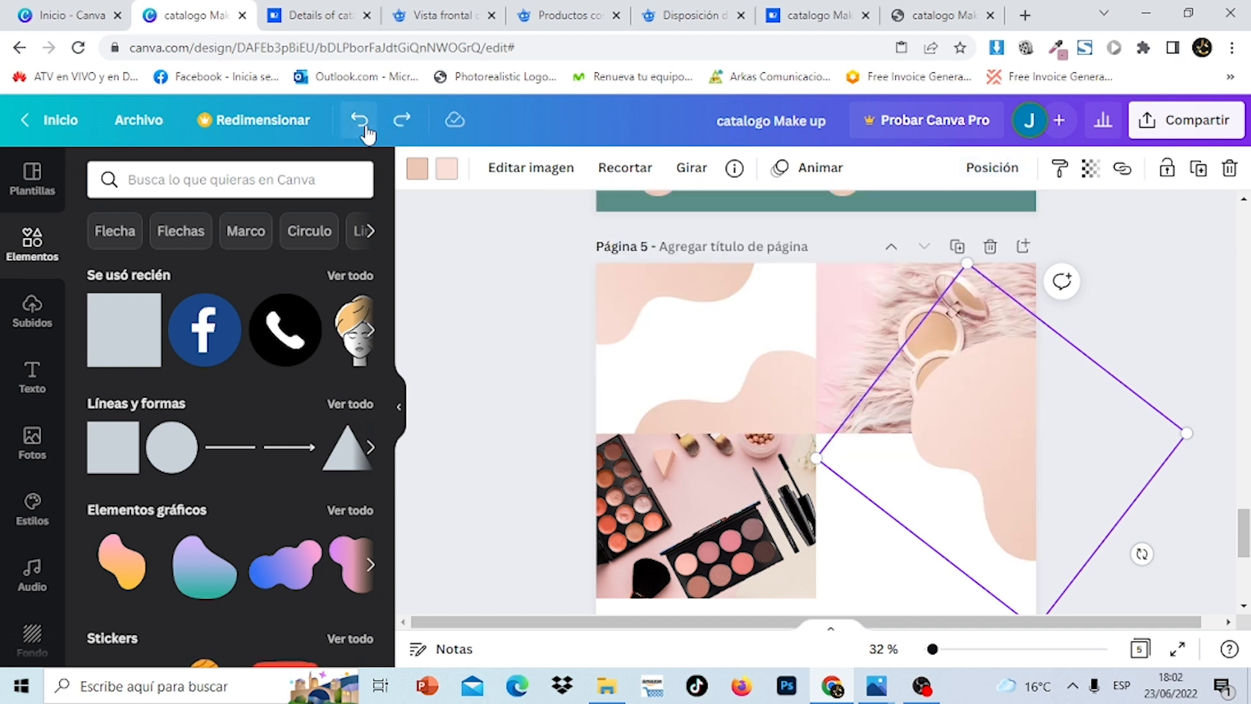
# Bring the compact powder photo in front of the pink blob
pyautogui.click(838, 323)
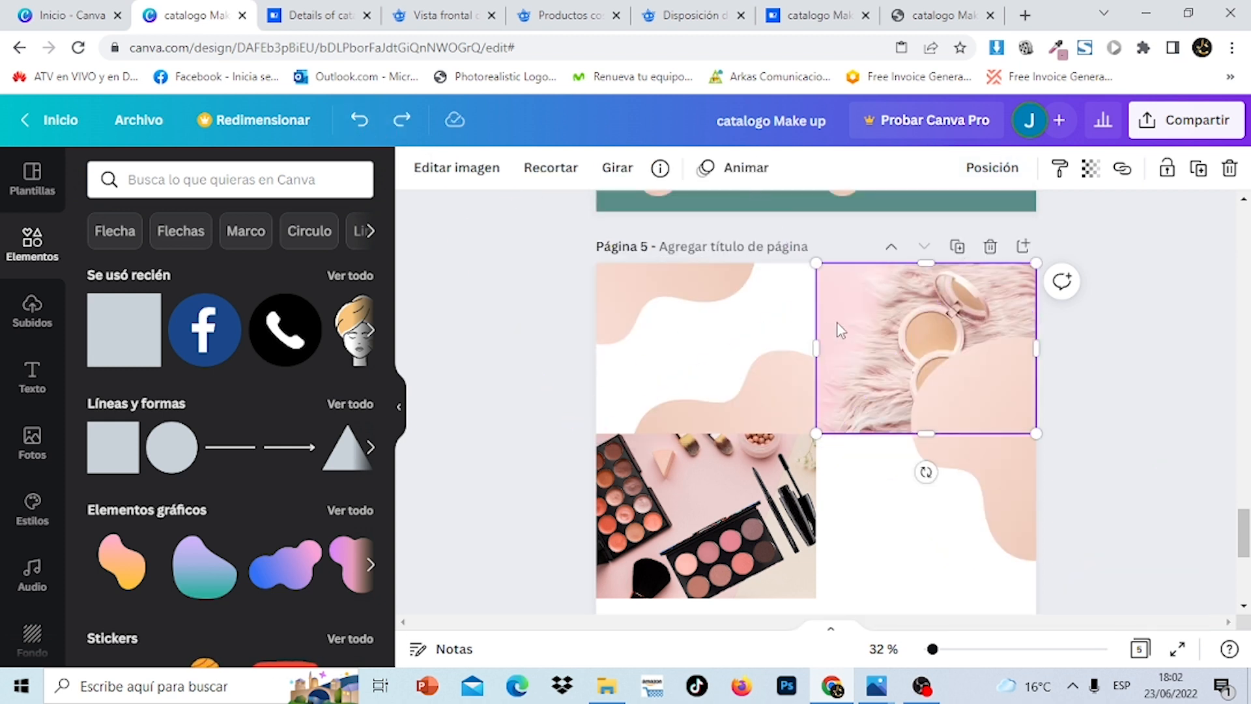
pyautogui.click(992, 173)
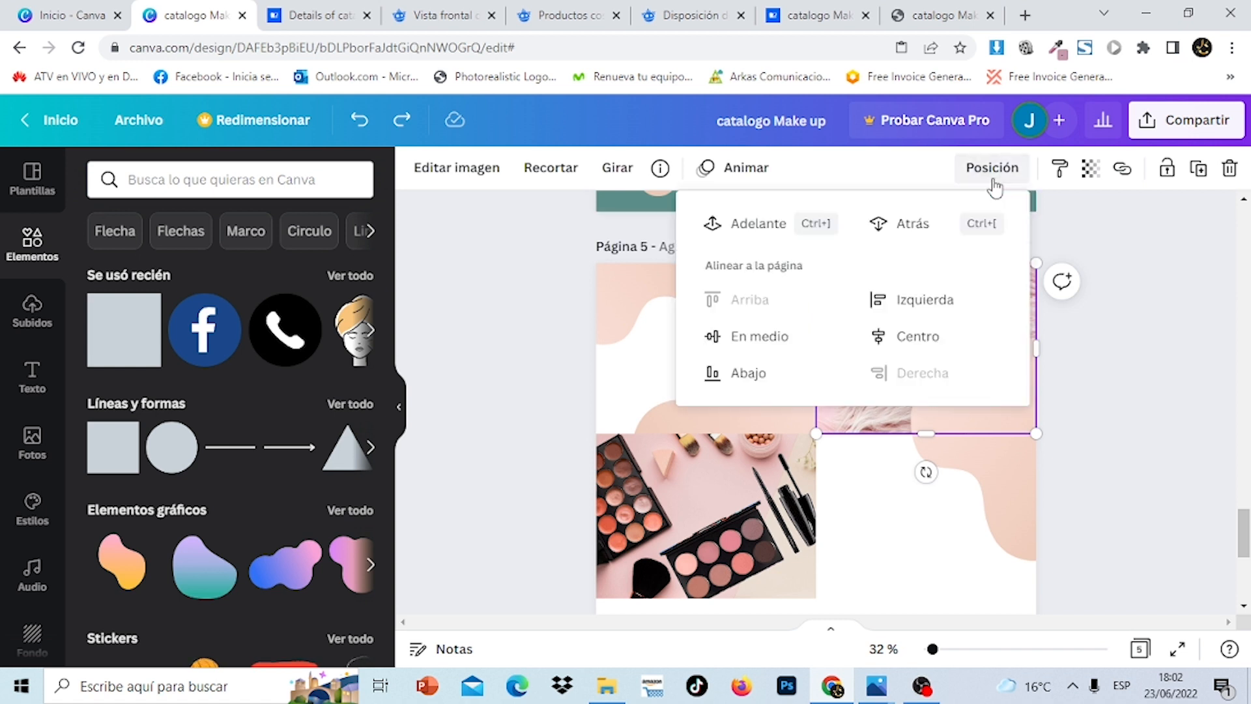
pyautogui.click(723, 226)
pyautogui.click(1131, 473)
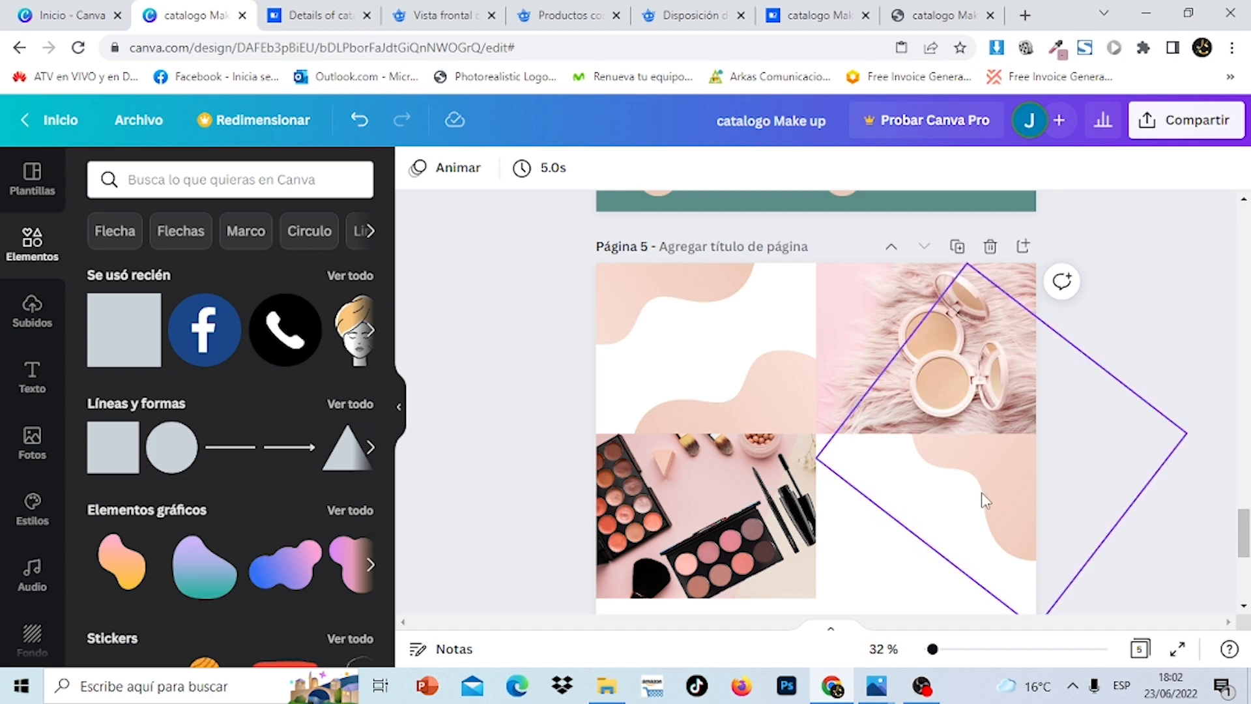
# Duplicate the pink blob, move the copy onto the palette photo and rotate it
pyautogui.scroll(10, 980, 497)
pyautogui.moveTo(1250, 435); pyautogui.dragTo(1246, 559)
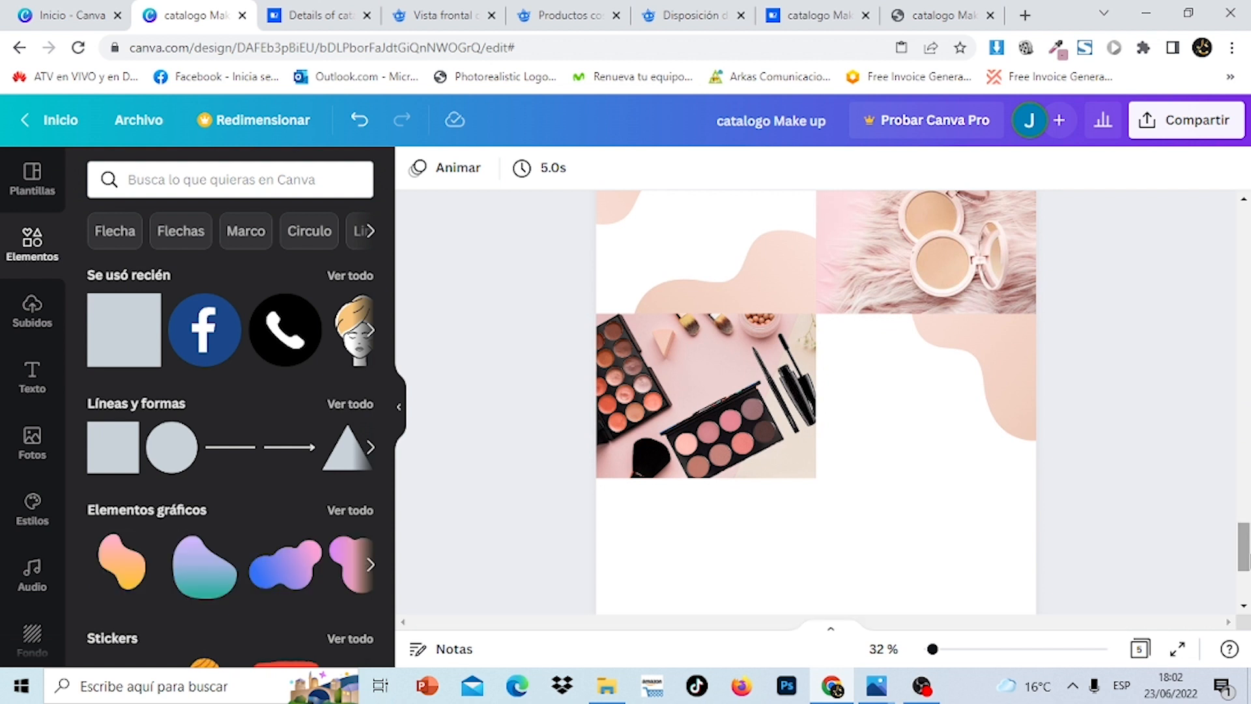
pyautogui.click(1015, 381)
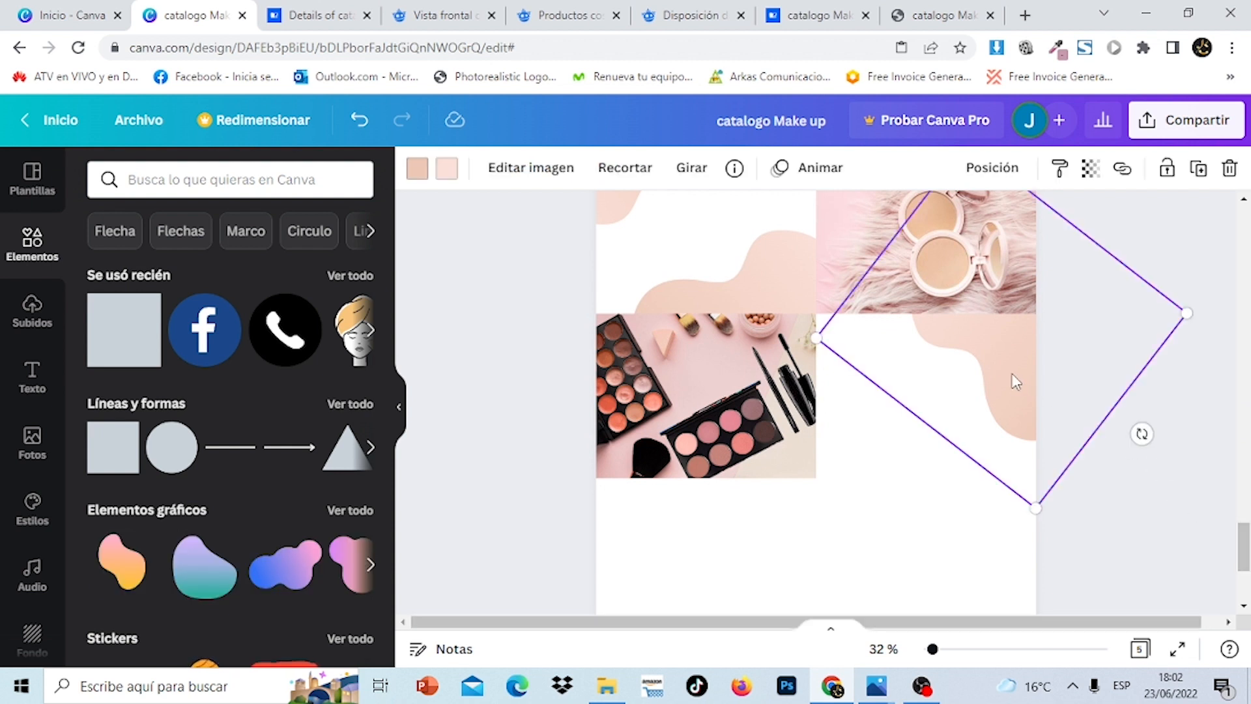
pyautogui.click(1199, 170)
pyautogui.moveTo(1006, 402); pyautogui.dragTo(829, 497)
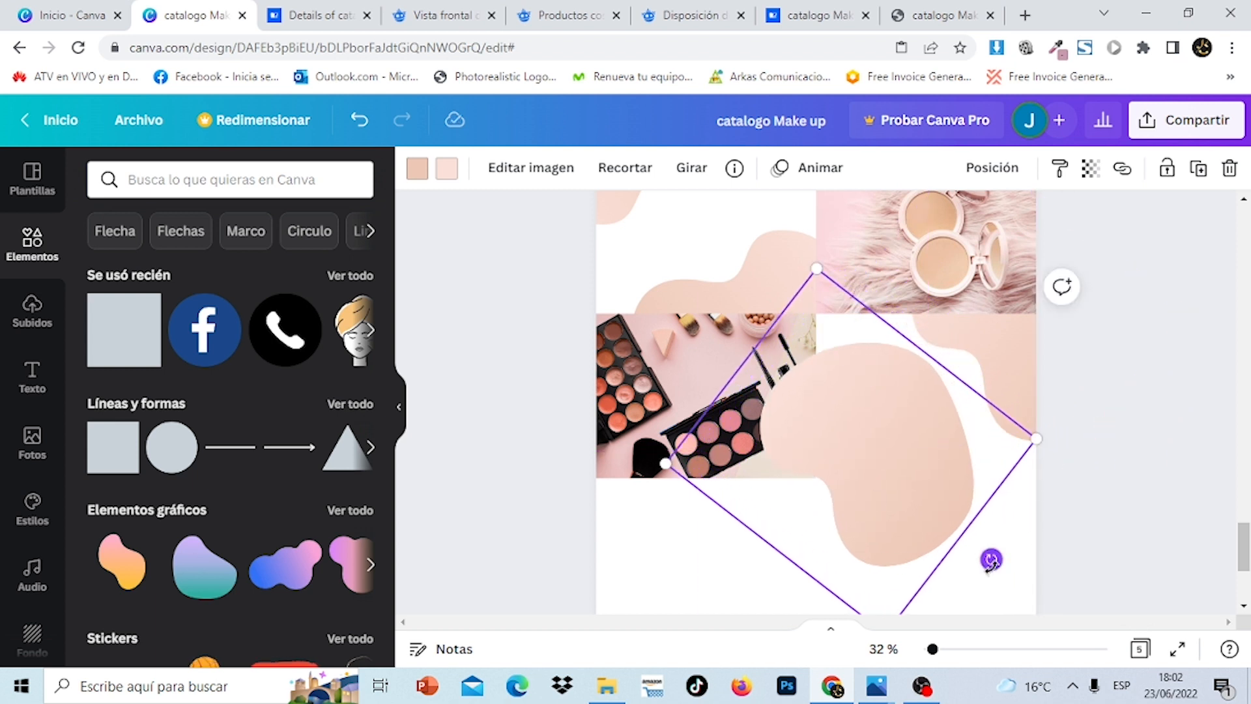
pyautogui.moveTo(991, 559); pyautogui.dragTo(700, 274)
pyautogui.moveTo(826, 425); pyautogui.dragTo(847, 442)
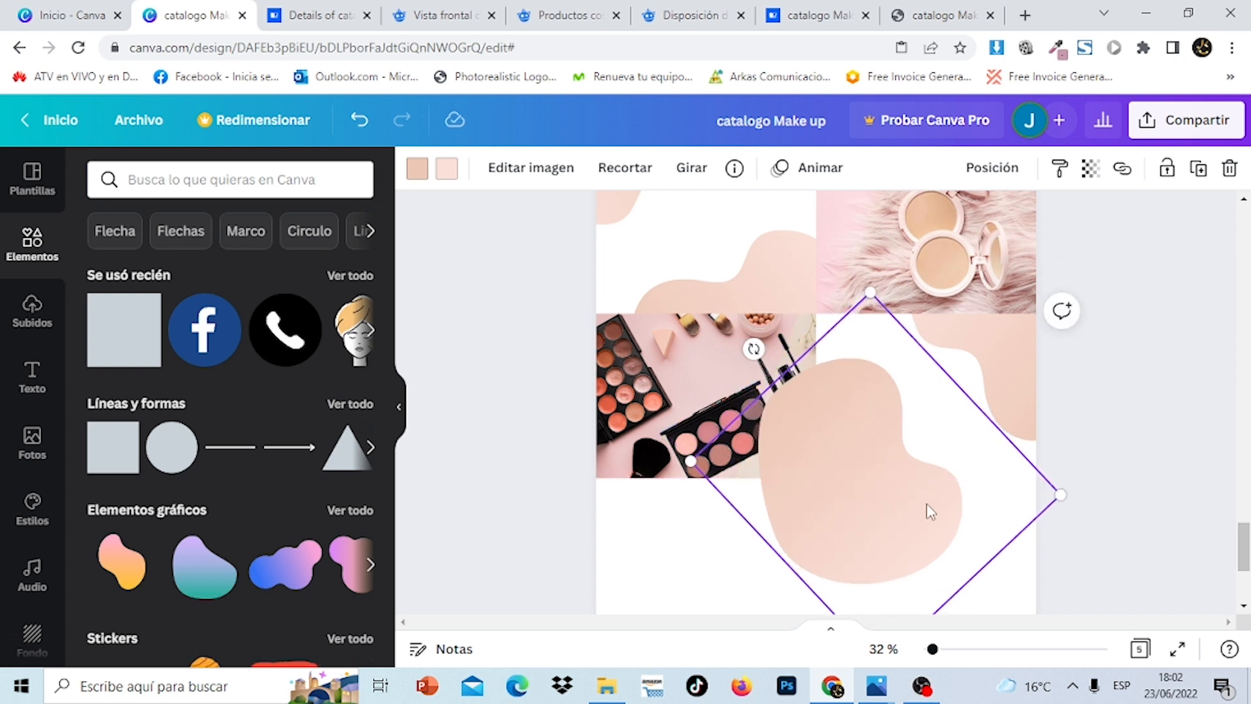
pyautogui.moveTo(754, 348); pyautogui.dragTo(730, 372)
# Bring the palette photo in front of the blob copy and nudge the blob down-left
pyautogui.click(708, 373)
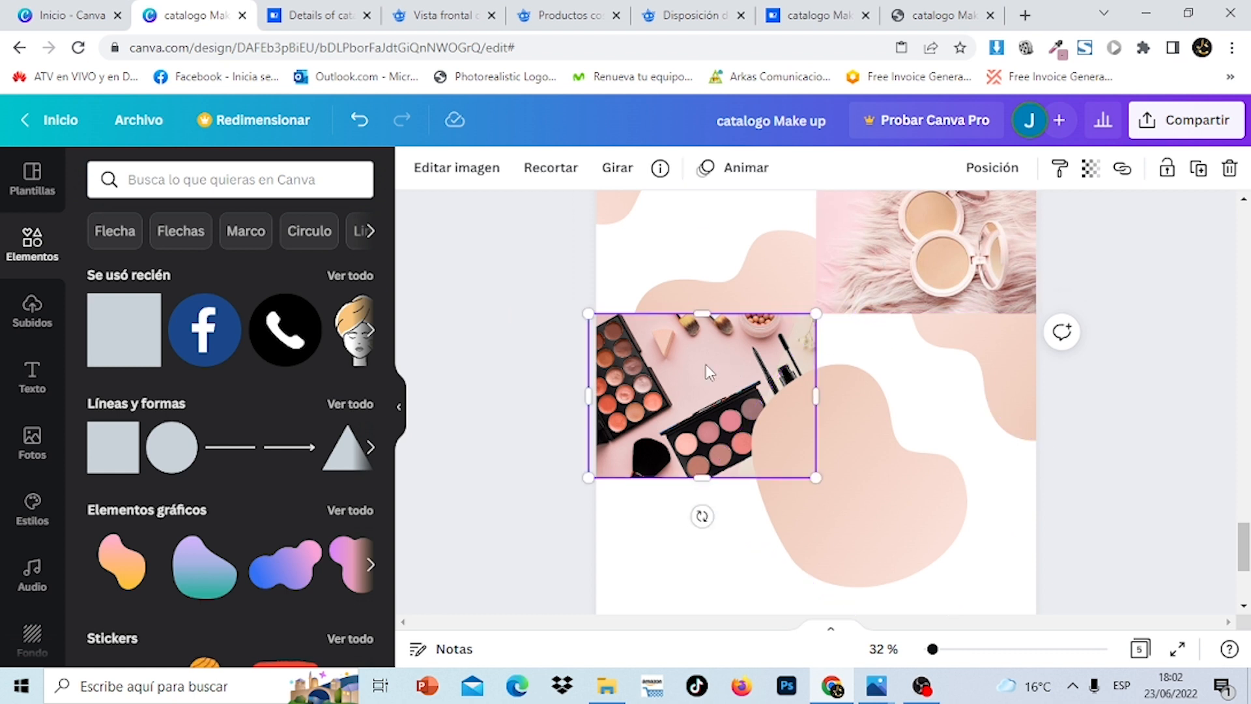
pyautogui.click(991, 171)
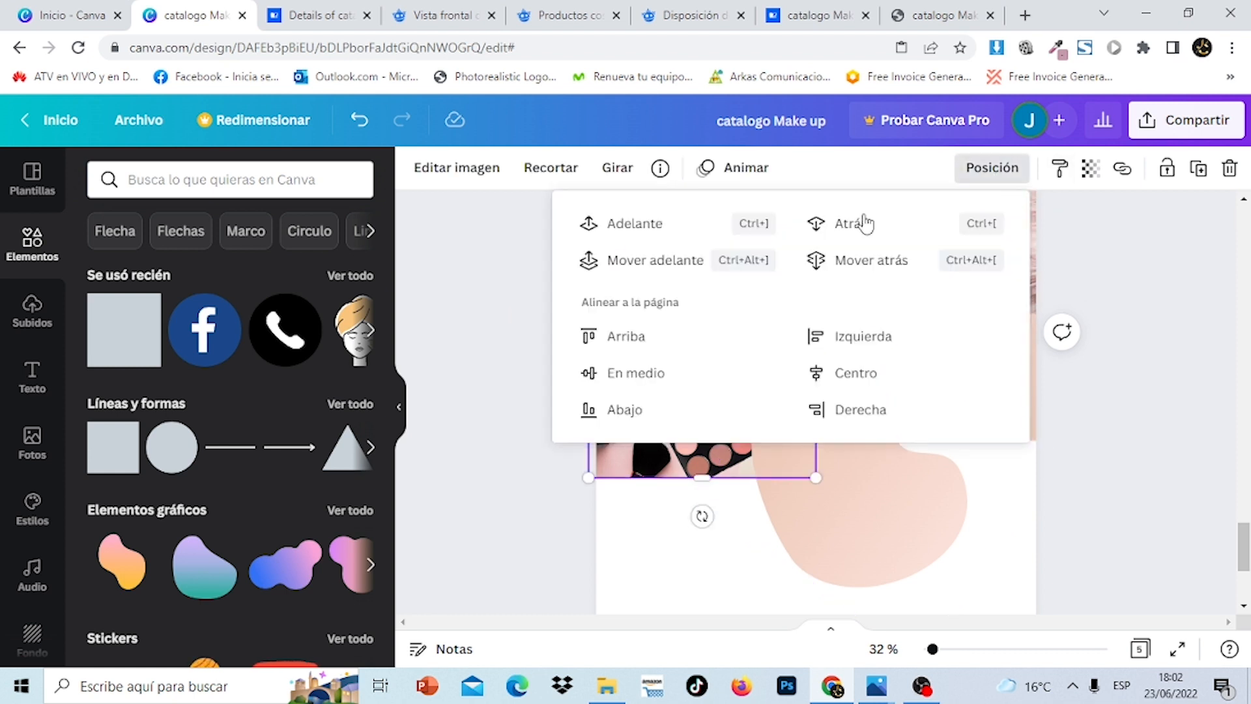
pyautogui.click(675, 228)
pyautogui.click(1202, 492)
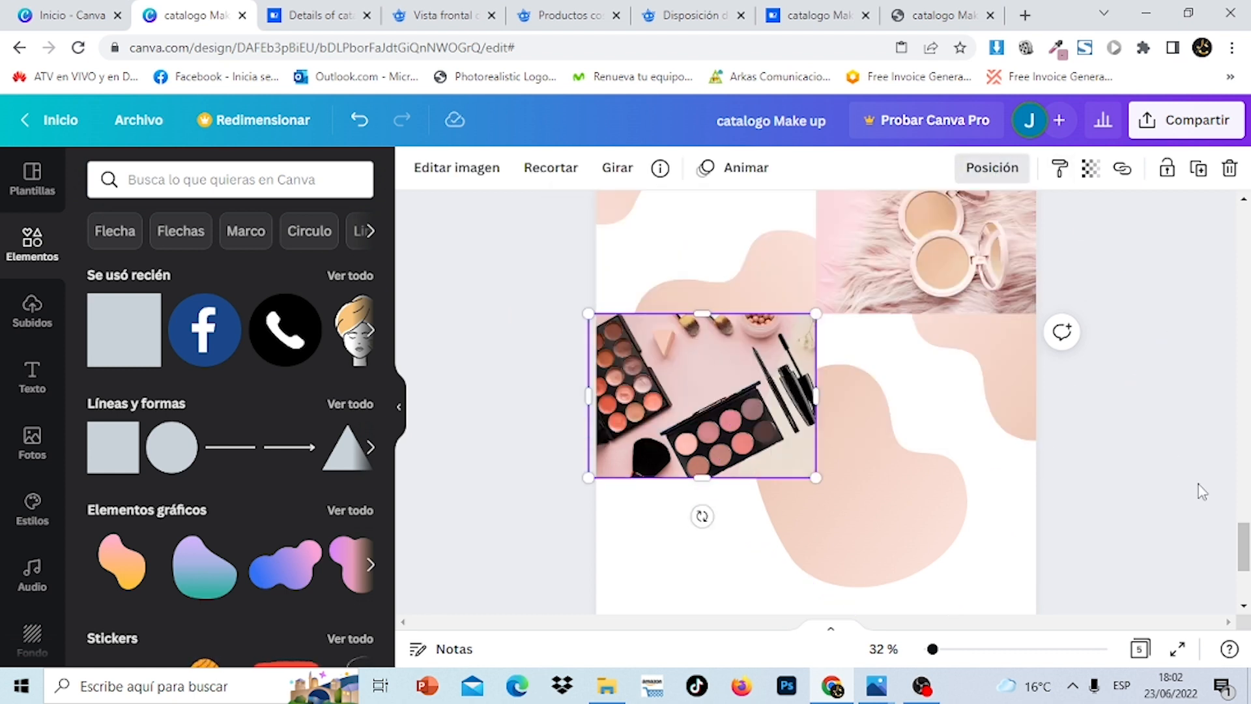
pyautogui.moveTo(889, 538)
pyautogui.mouseDown()
pyautogui.moveTo(866, 550)
pyautogui.moveTo(877, 550)
pyautogui.mouseUp()
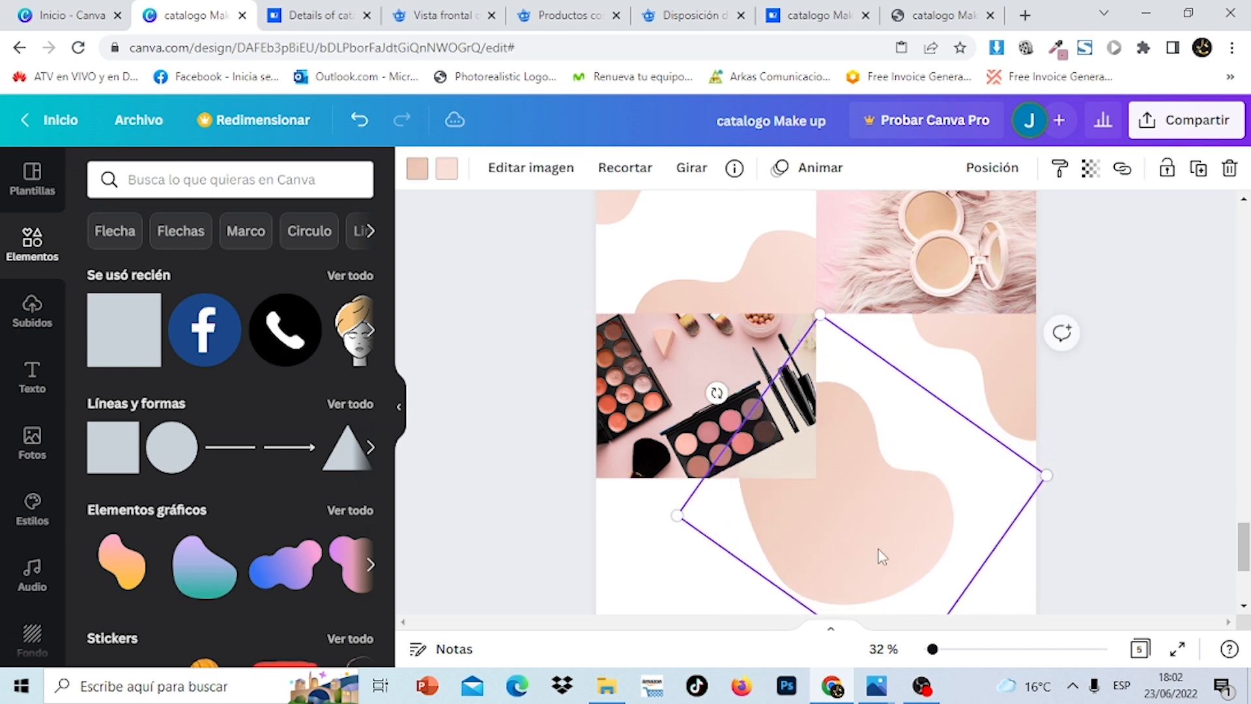
pyautogui.click(1232, 469)
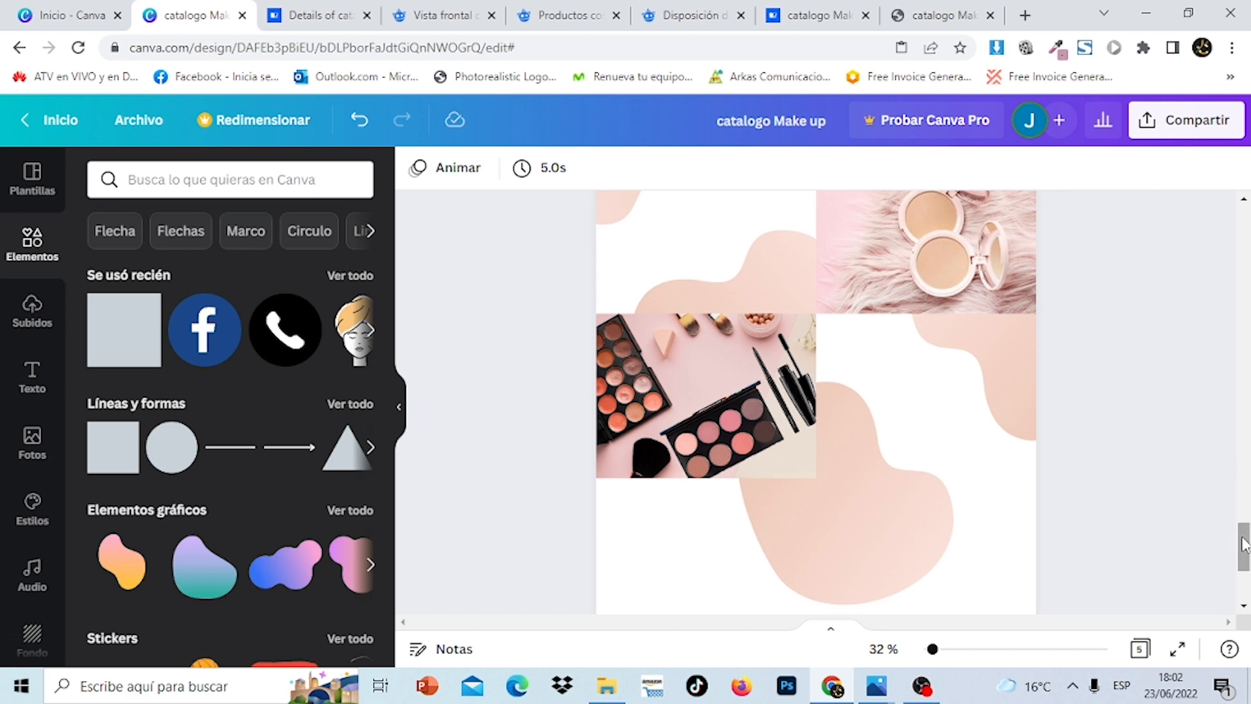
pyautogui.moveTo(1243, 544)
pyautogui.mouseDown()
pyautogui.moveTo(1243, 314)
pyautogui.moveTo(1249, 553)
pyautogui.mouseUp()
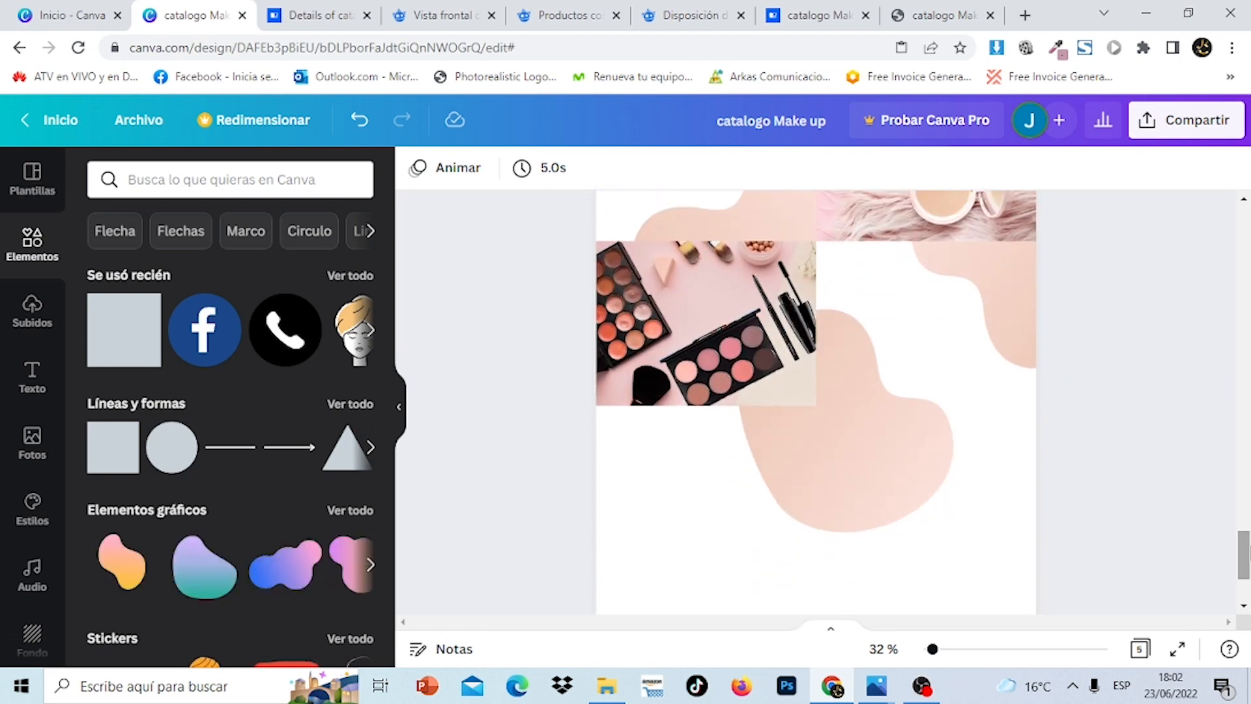
# Add the powder-and-brush photo from uploads and resize it to fit its cell
pyautogui.click(33, 309)
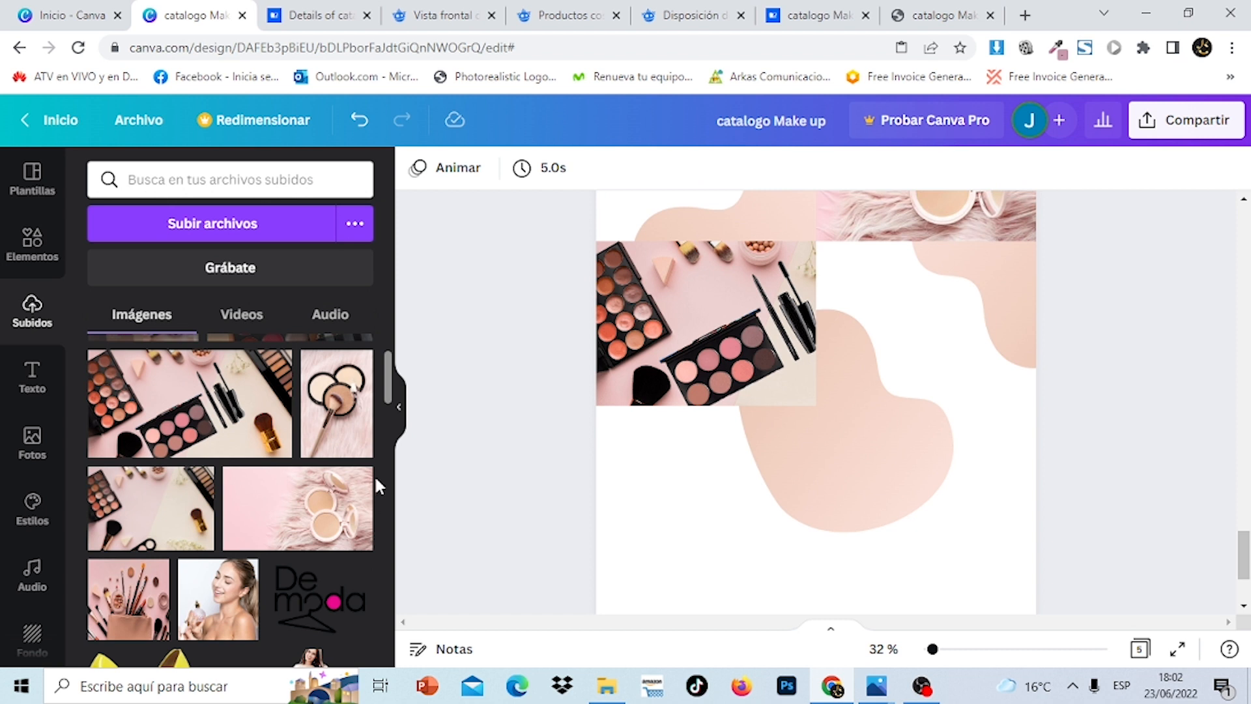
pyautogui.click(334, 424)
pyautogui.moveTo(868, 376); pyautogui.dragTo(1047, 495)
pyautogui.moveTo(934, 405); pyautogui.dragTo(941, 432)
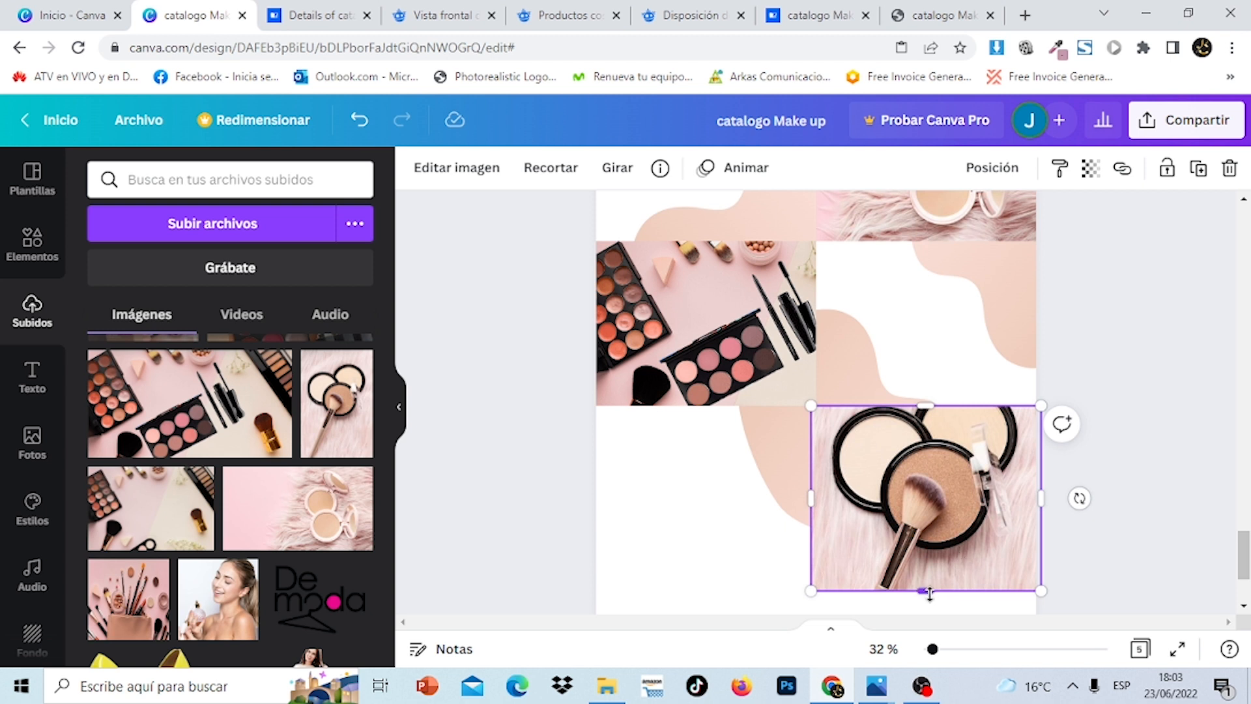
pyautogui.moveTo(927, 592); pyautogui.dragTo(926, 582)
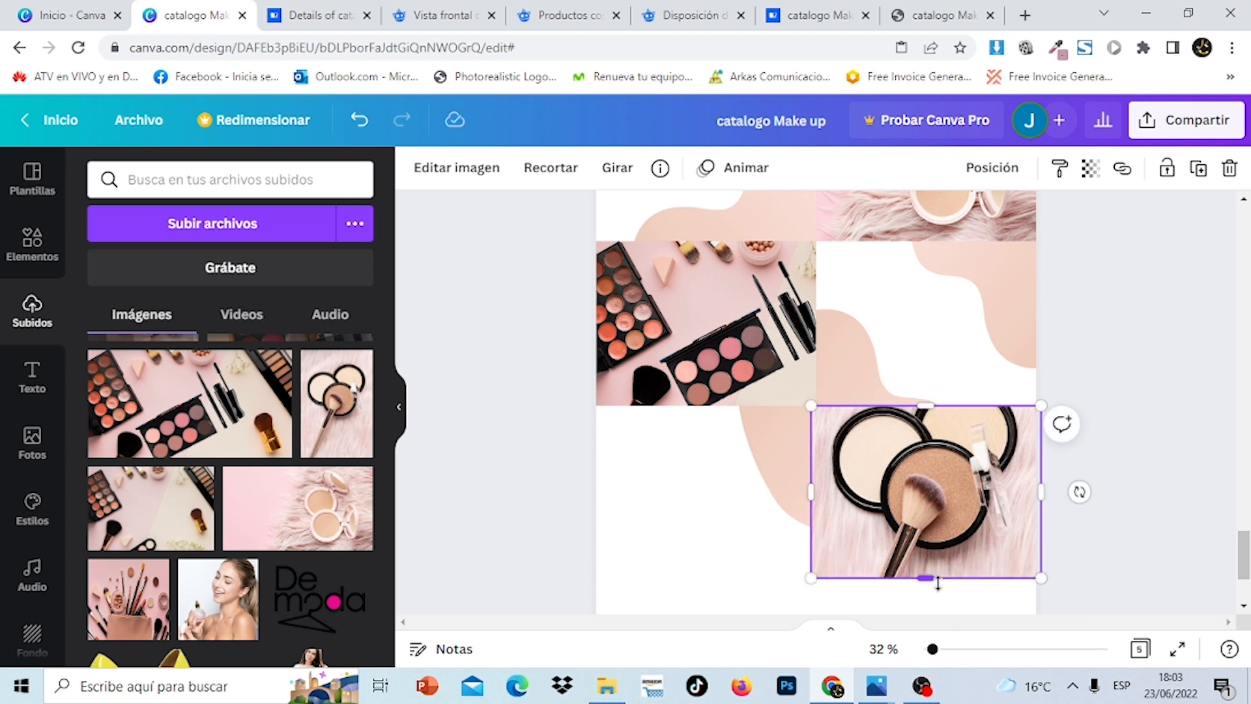
pyautogui.click(1177, 364)
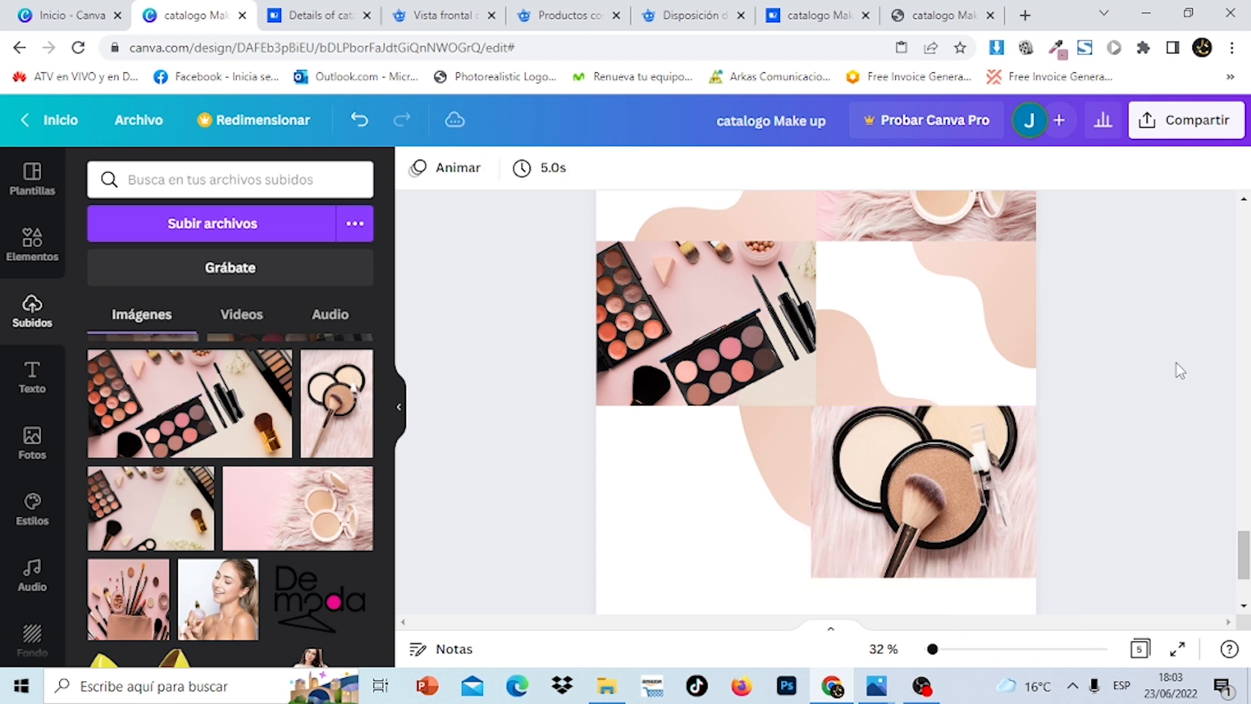
# Rotate the tilted pink blob further and shift it toward the compact photo
pyautogui.click(858, 360)
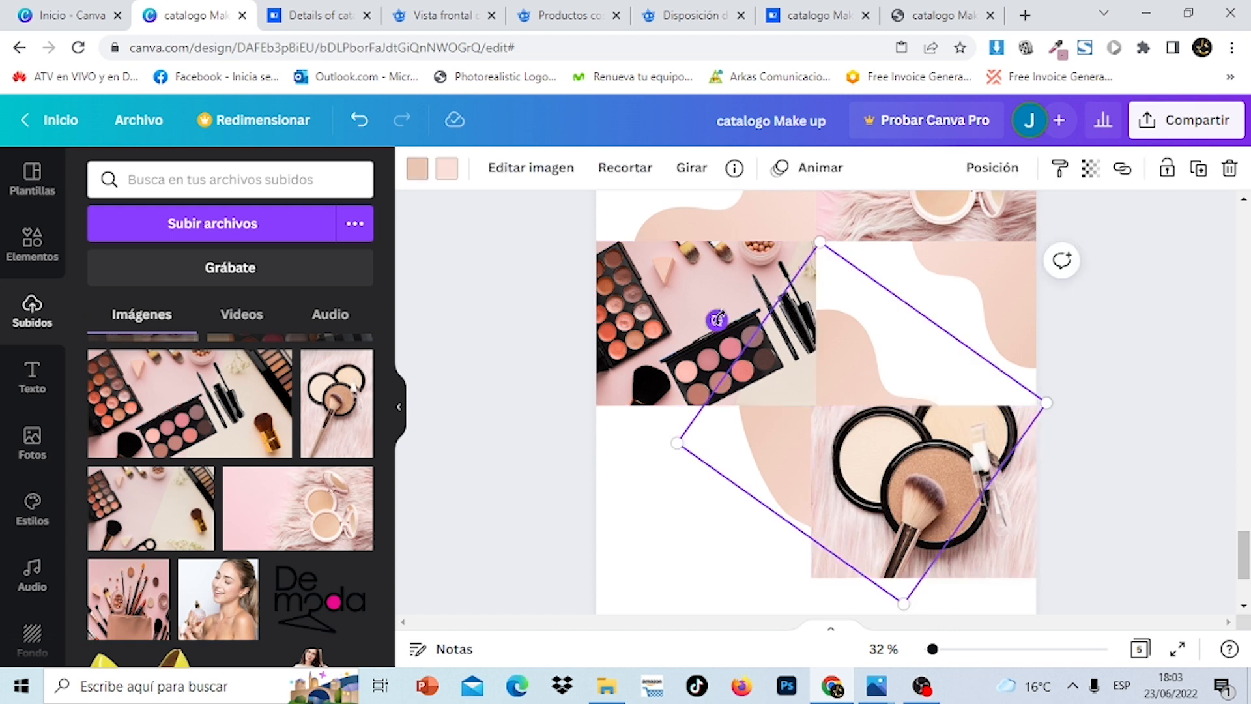
pyautogui.moveTo(717, 319); pyautogui.dragTo(695, 359)
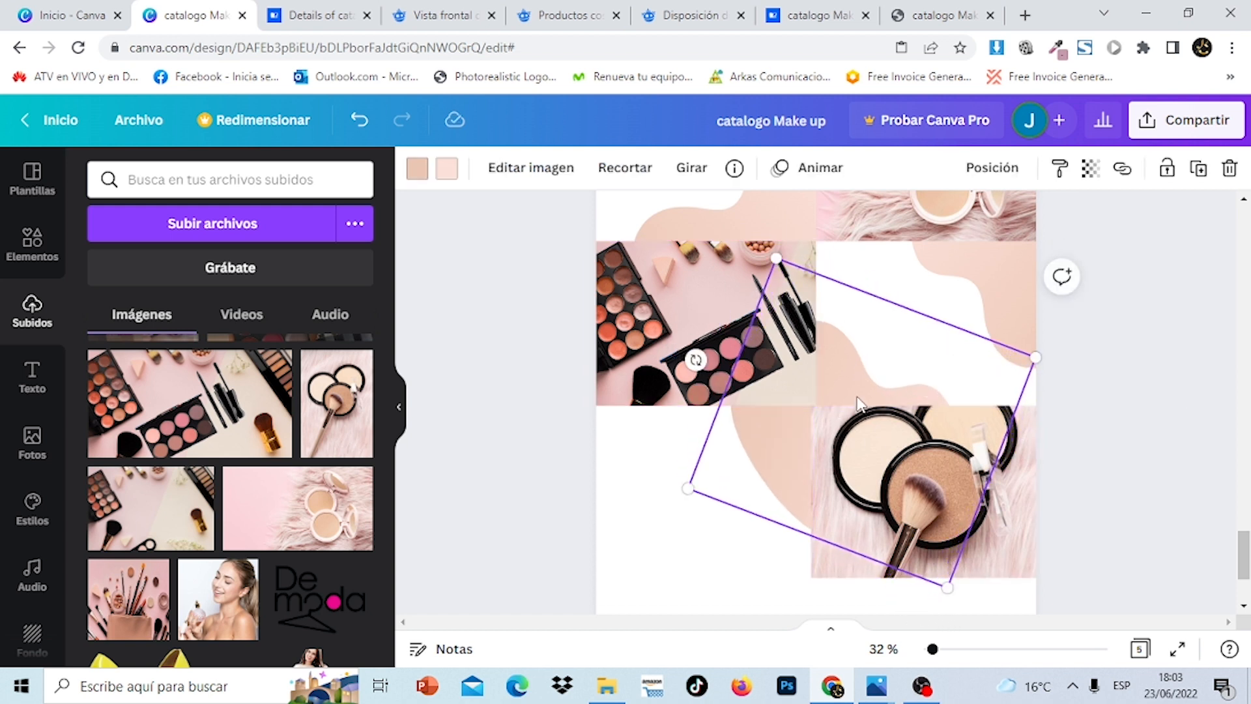
pyautogui.moveTo(860, 389)
pyautogui.mouseDown()
pyautogui.moveTo(870, 381)
pyautogui.moveTo(861, 384)
pyautogui.mouseUp()
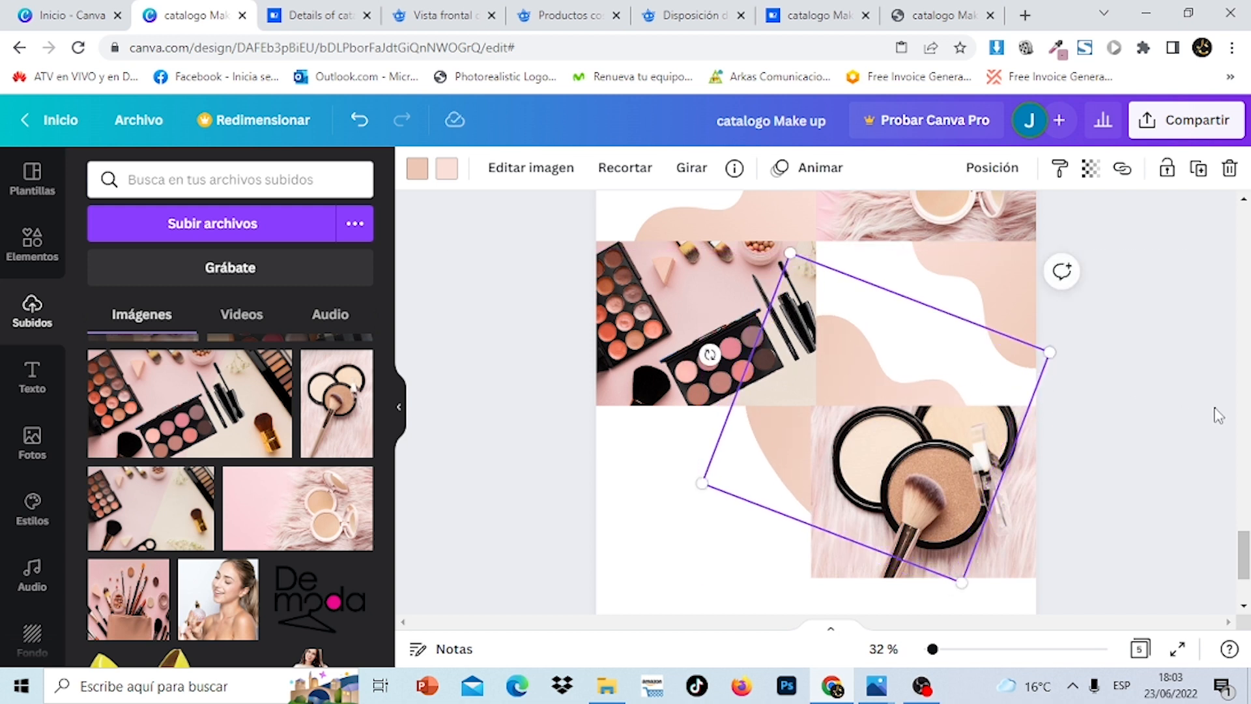
pyautogui.click(1217, 415)
pyautogui.moveTo(1244, 544)
pyautogui.mouseDown()
pyautogui.moveTo(1246, 315)
pyautogui.moveTo(1246, 555)
pyautogui.mouseUp()
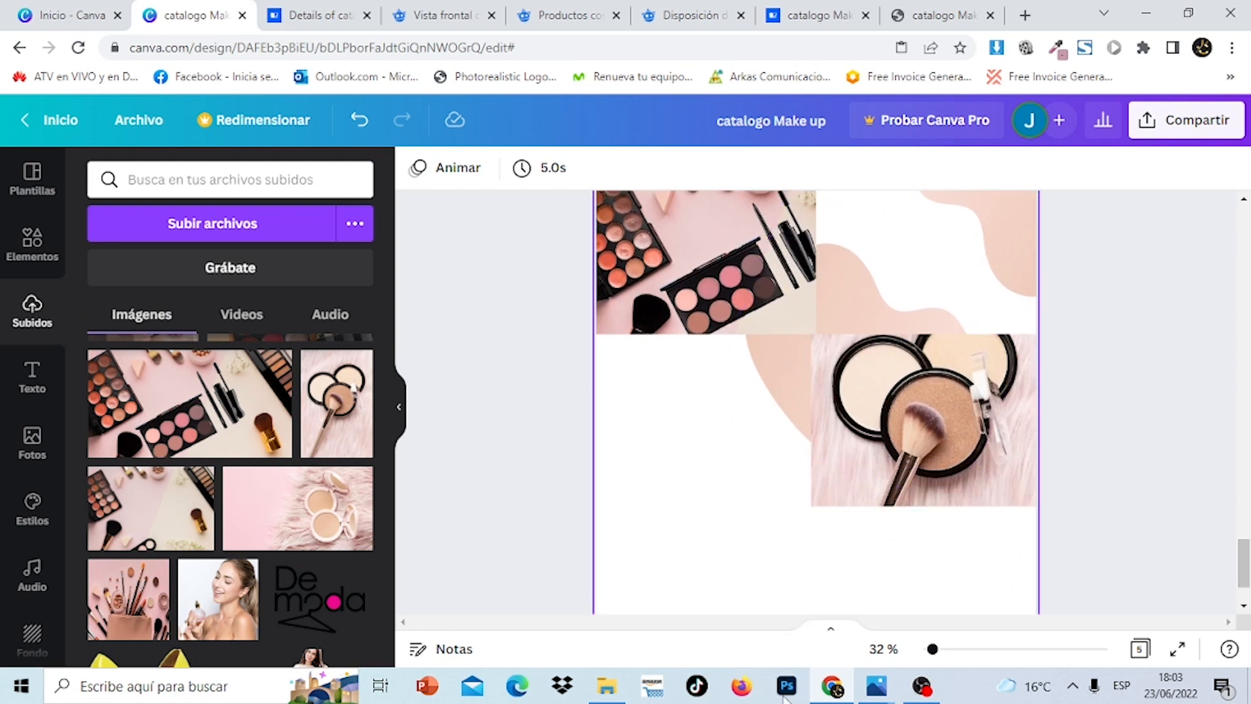
# Add a square shape from the shapes library
pyautogui.click(788, 391)
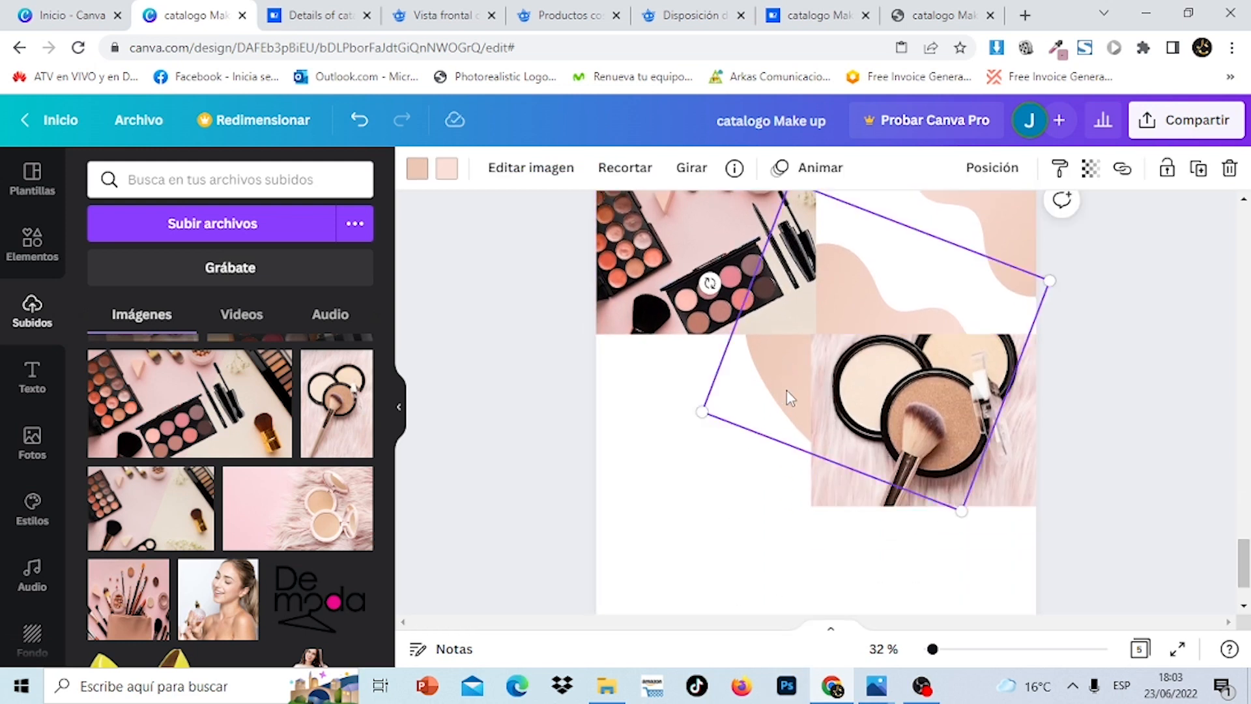
pyautogui.click(1180, 420)
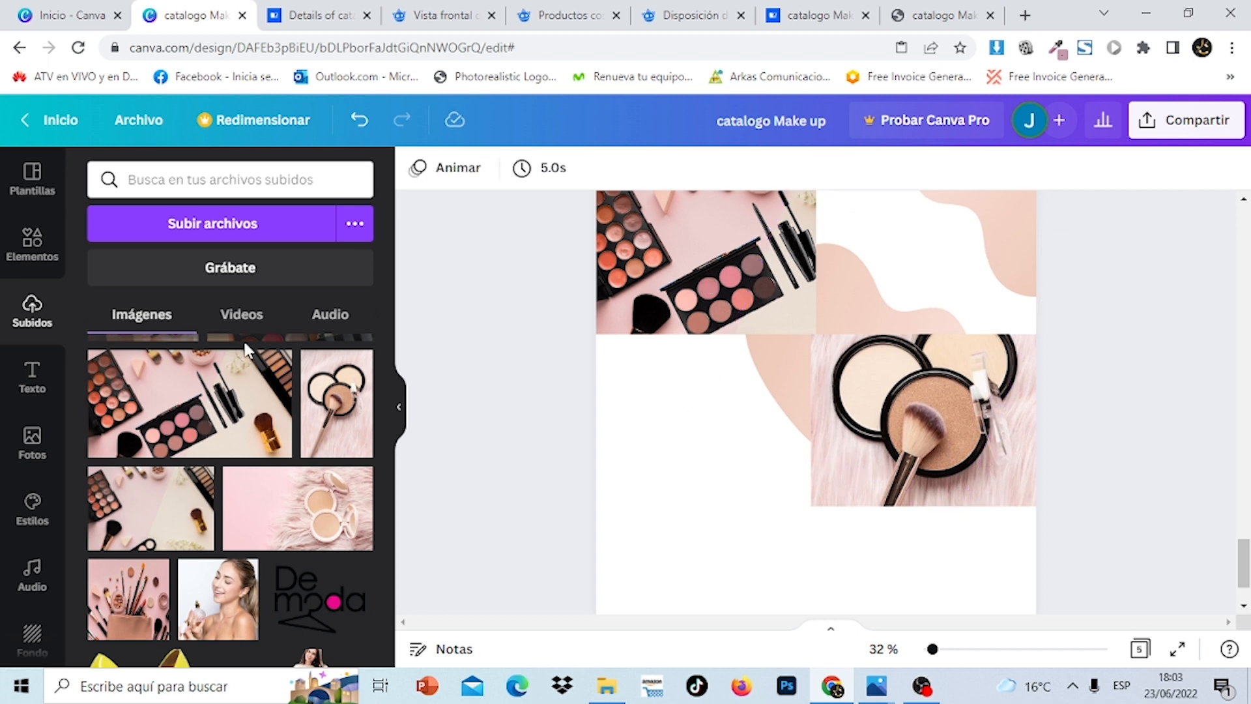
pyautogui.click(43, 254)
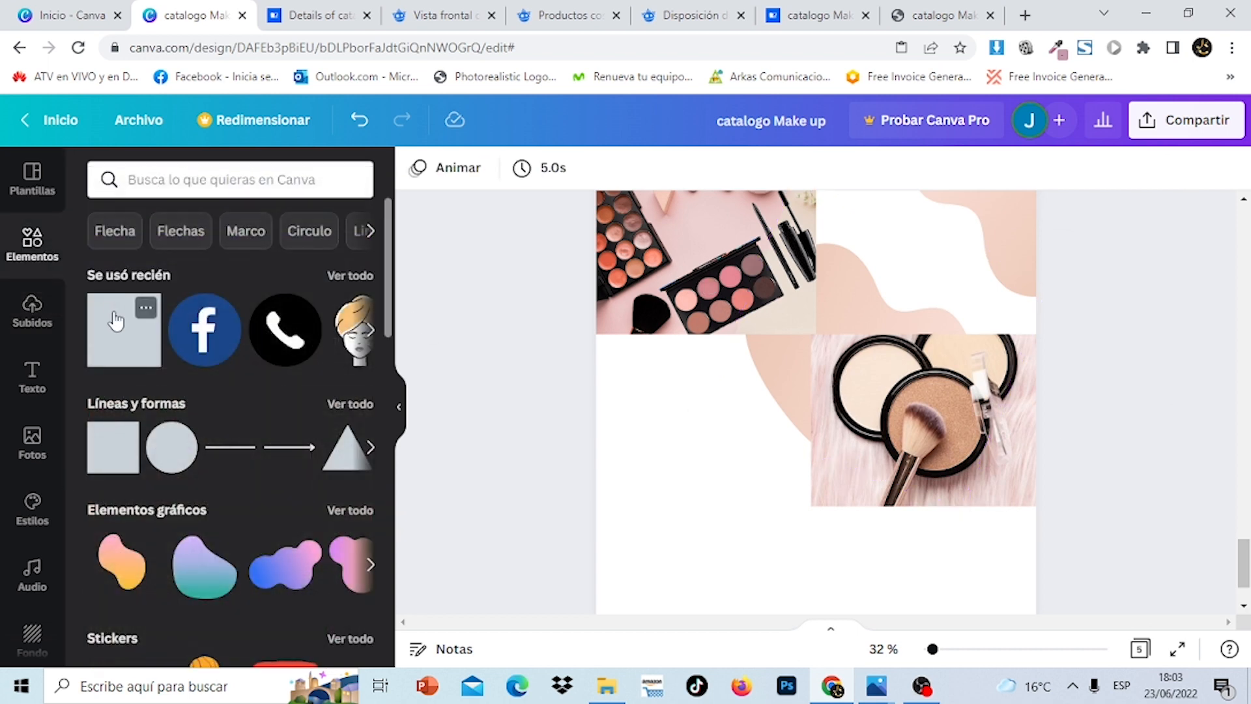
pyautogui.click(118, 340)
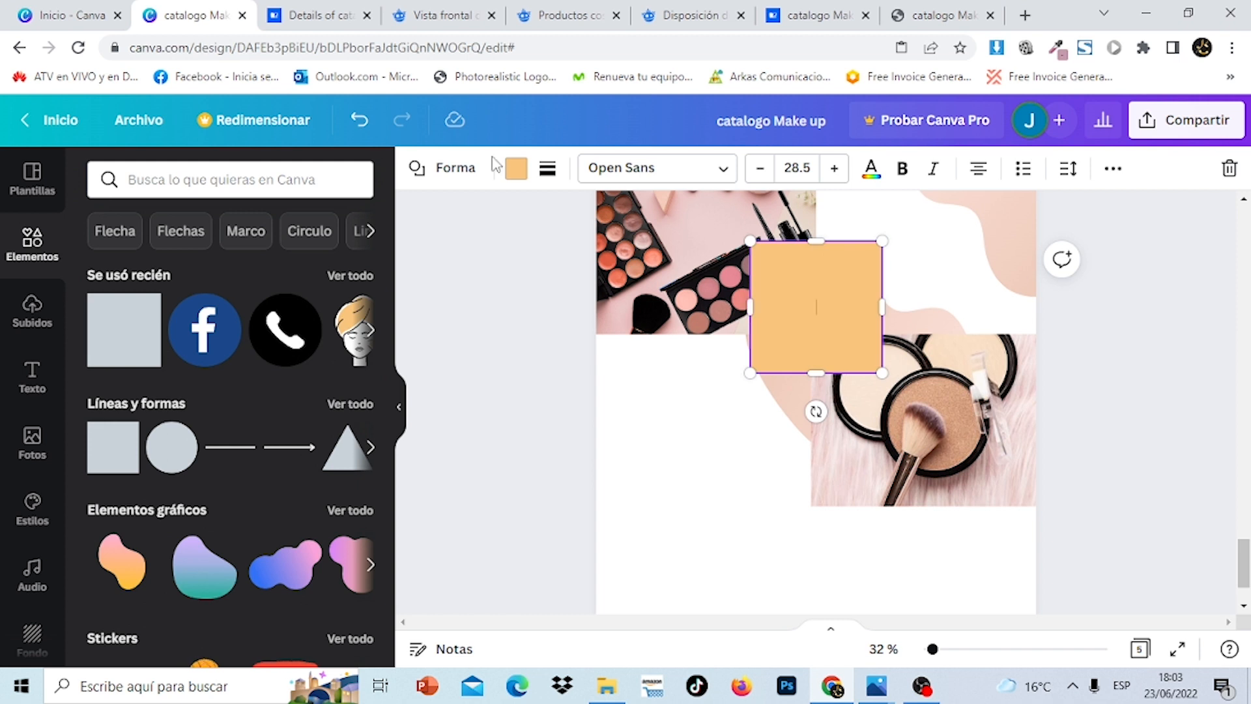
# Make the square white and enlarge it to fill the lower-left cell
pyautogui.click(515, 171)
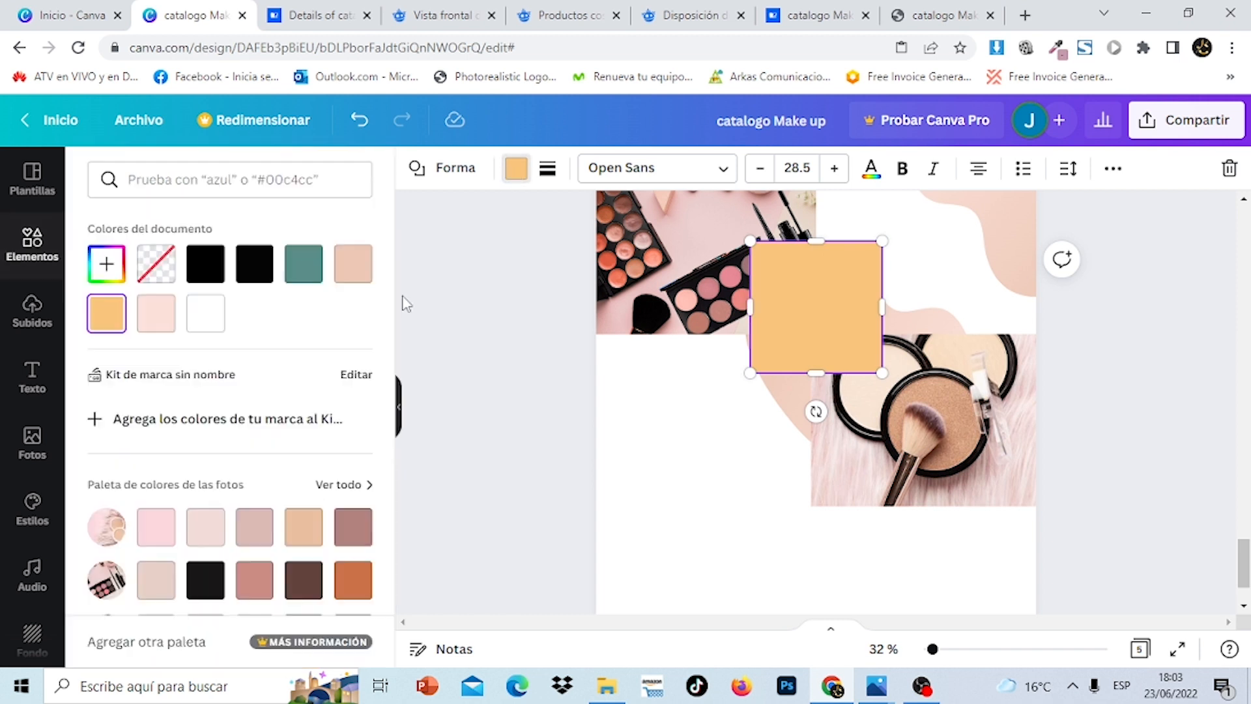
pyautogui.click(205, 316)
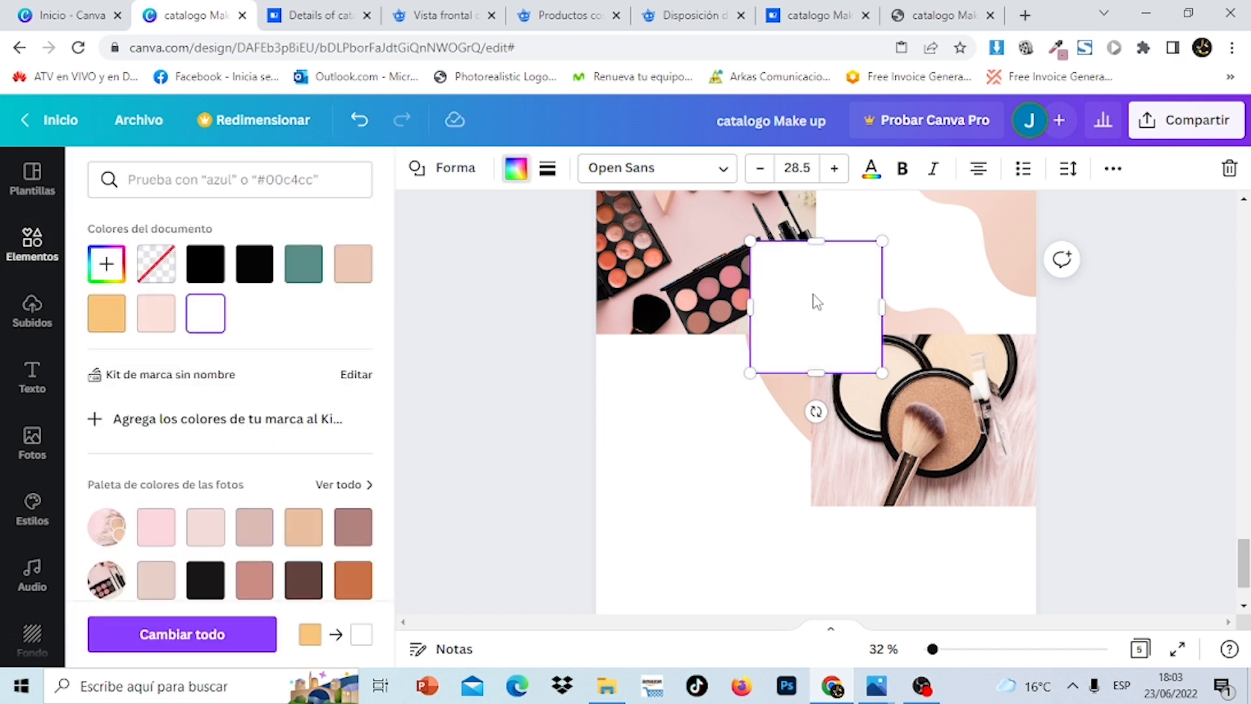
pyautogui.moveTo(817, 301); pyautogui.dragTo(668, 394)
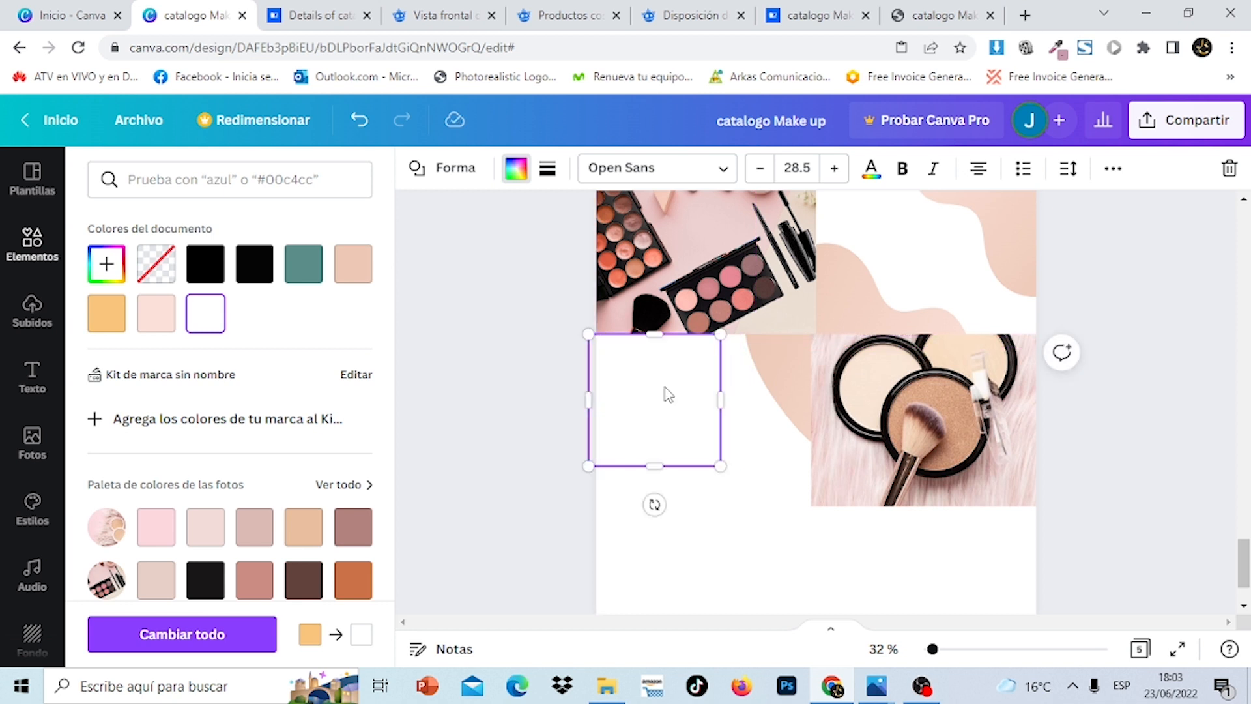
pyautogui.moveTo(720, 466); pyautogui.dragTo(809, 505)
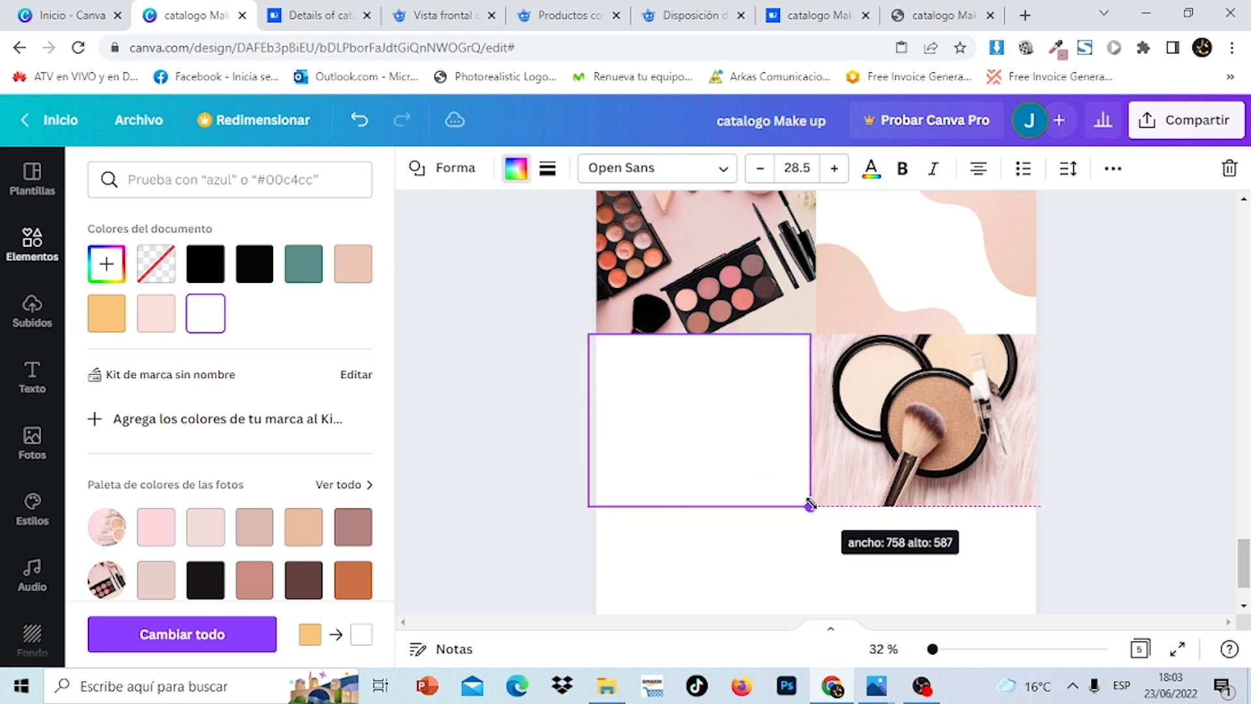
pyautogui.click(1179, 461)
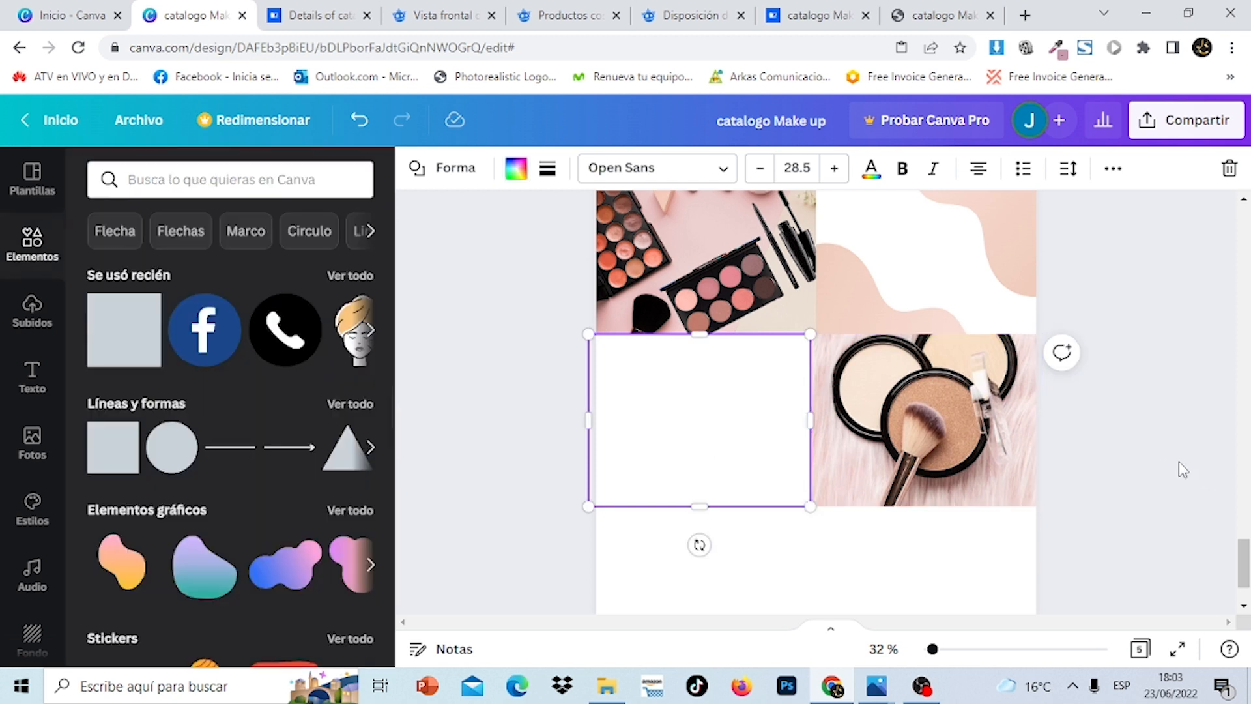
pyautogui.click(1184, 472)
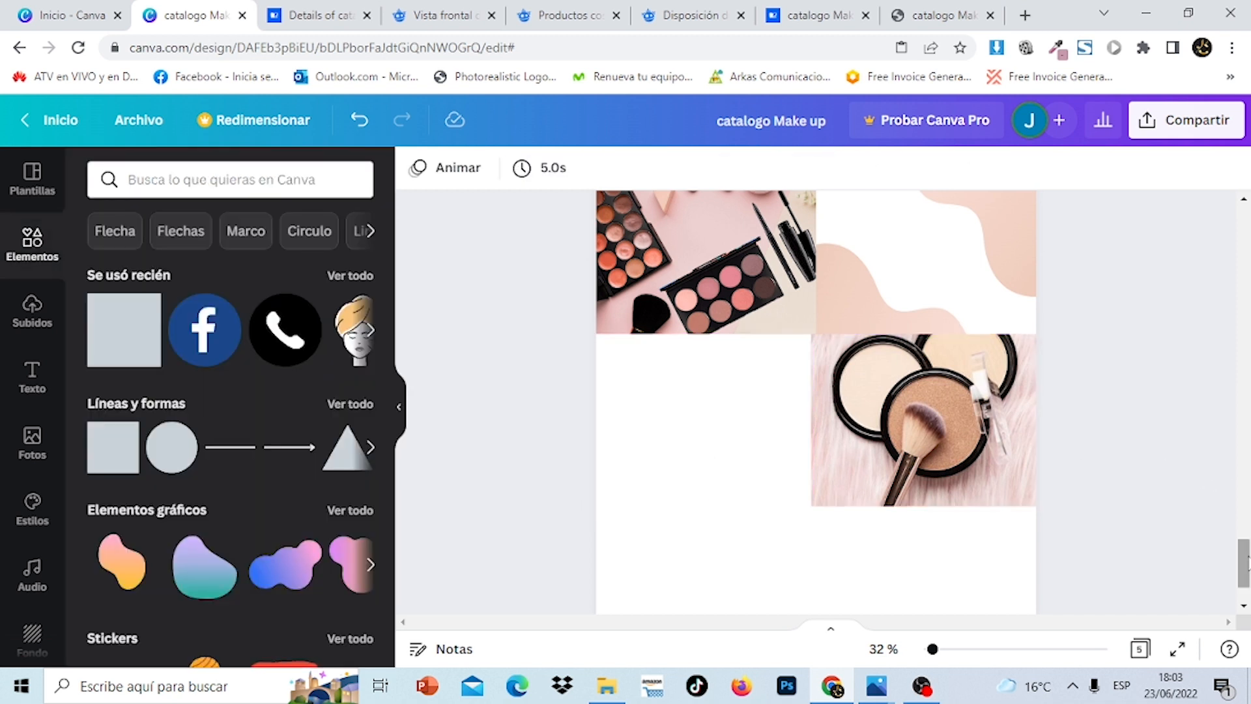
# Nudge the compact photo to align with the grid and scroll up the page
pyautogui.moveTo(838, 437); pyautogui.dragTo(791, 416)
pyautogui.click(787, 424)
pyautogui.click(1175, 451)
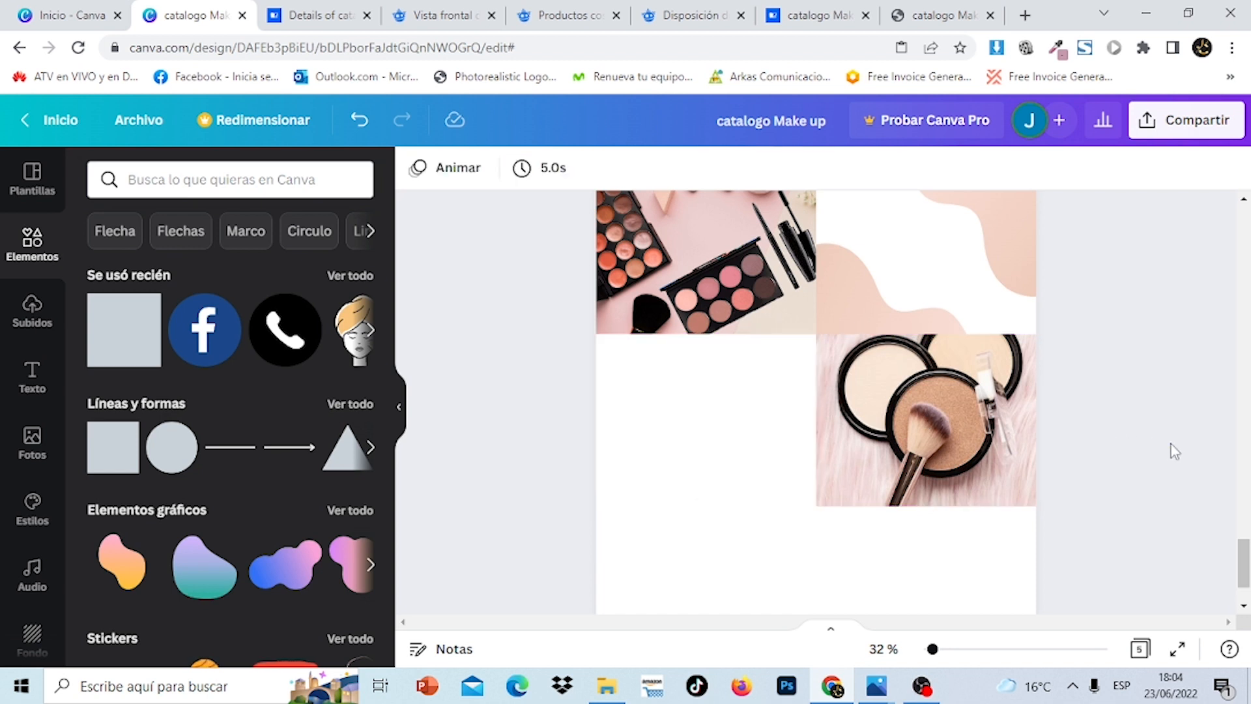
pyautogui.moveTo(1245, 568); pyautogui.dragTo(1243, 344)
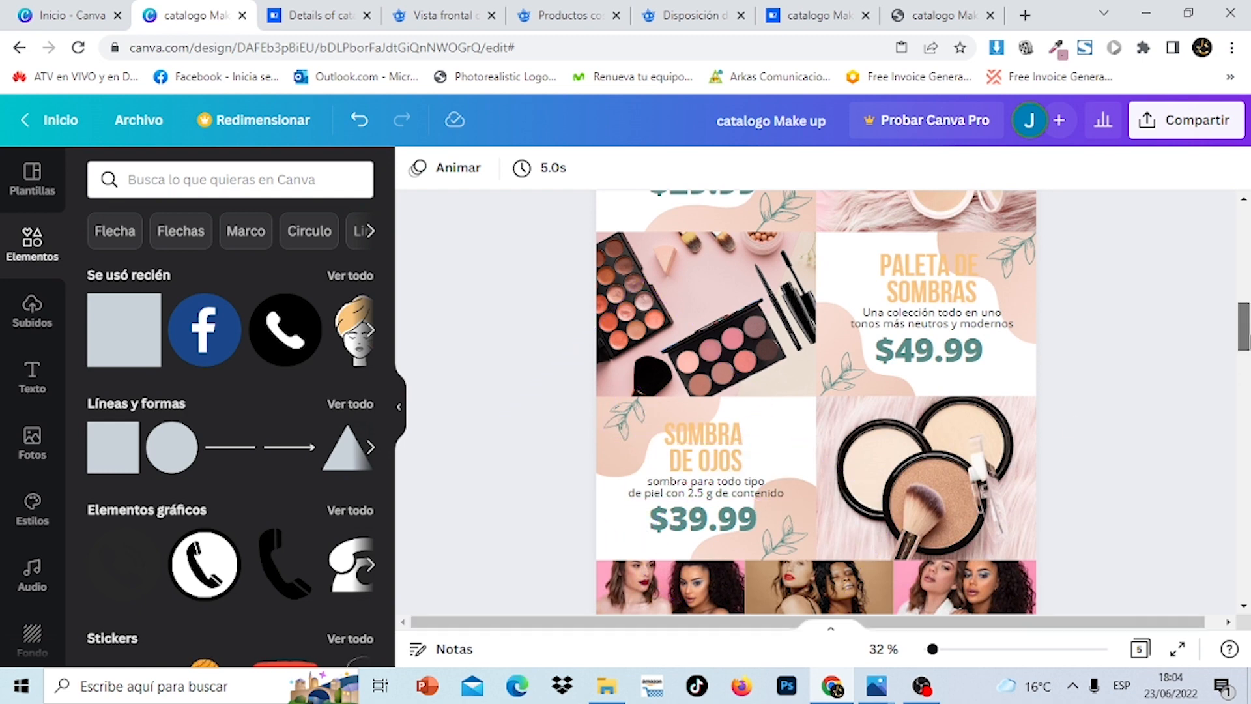
# Duplicate the tilted pink blob and drag the copy down the left column
pyautogui.moveTo(1243, 329); pyautogui.dragTo(1245, 565)
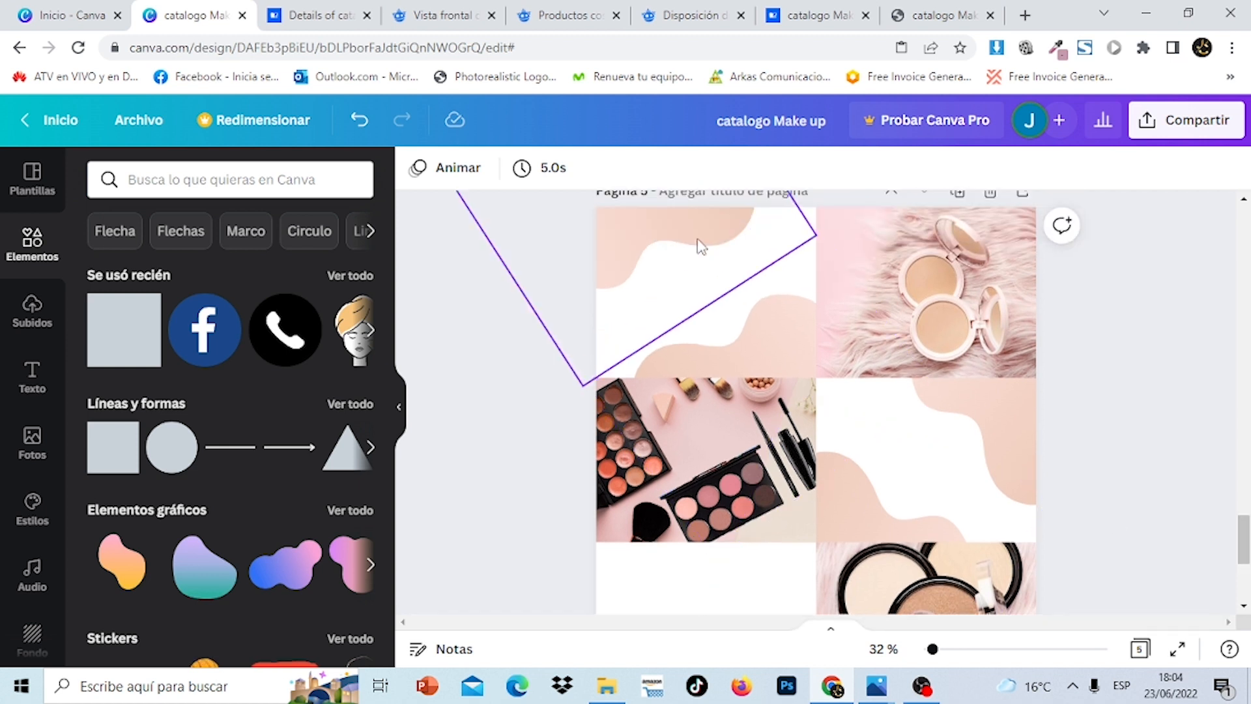
pyautogui.click(677, 214)
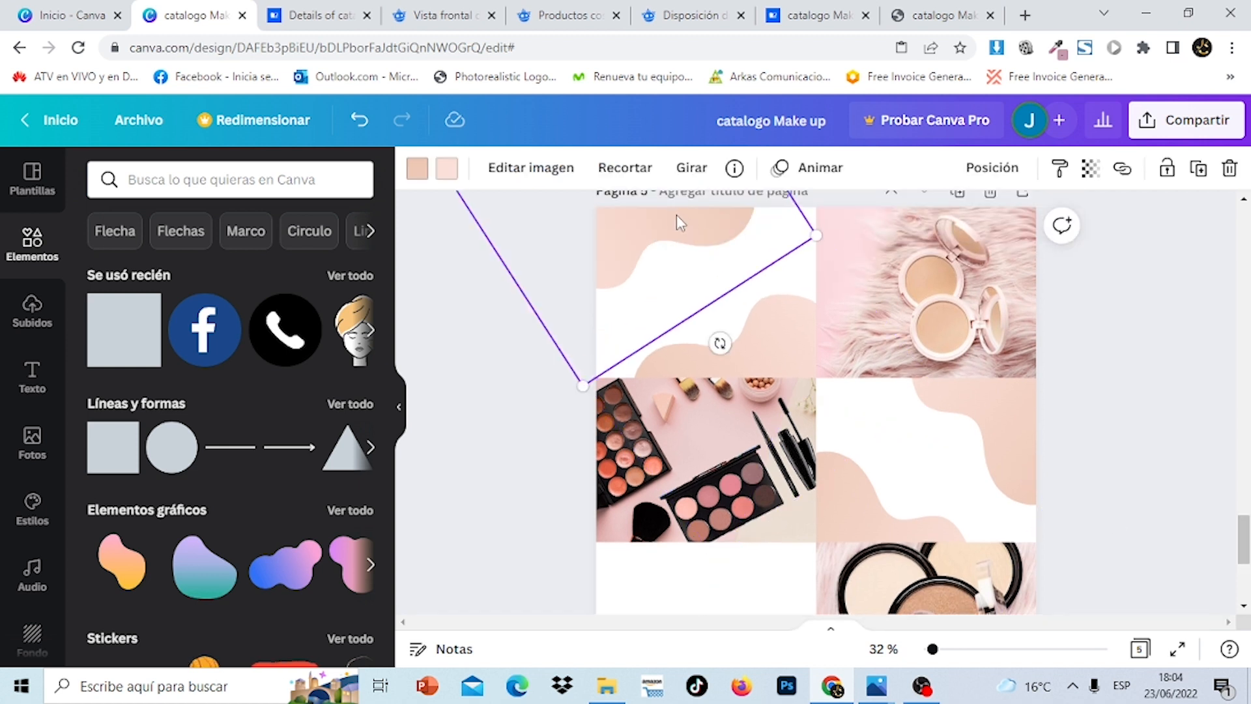
pyautogui.click(1195, 179)
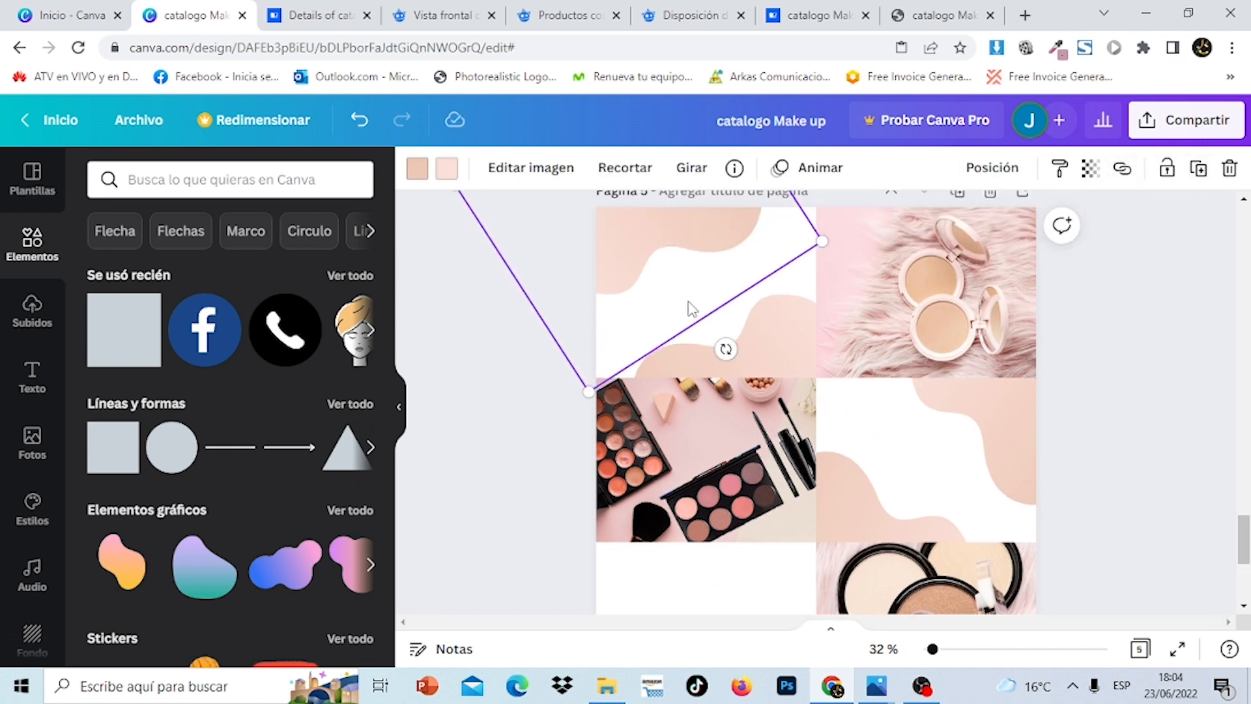
pyautogui.moveTo(691, 309); pyautogui.dragTo(720, 642)
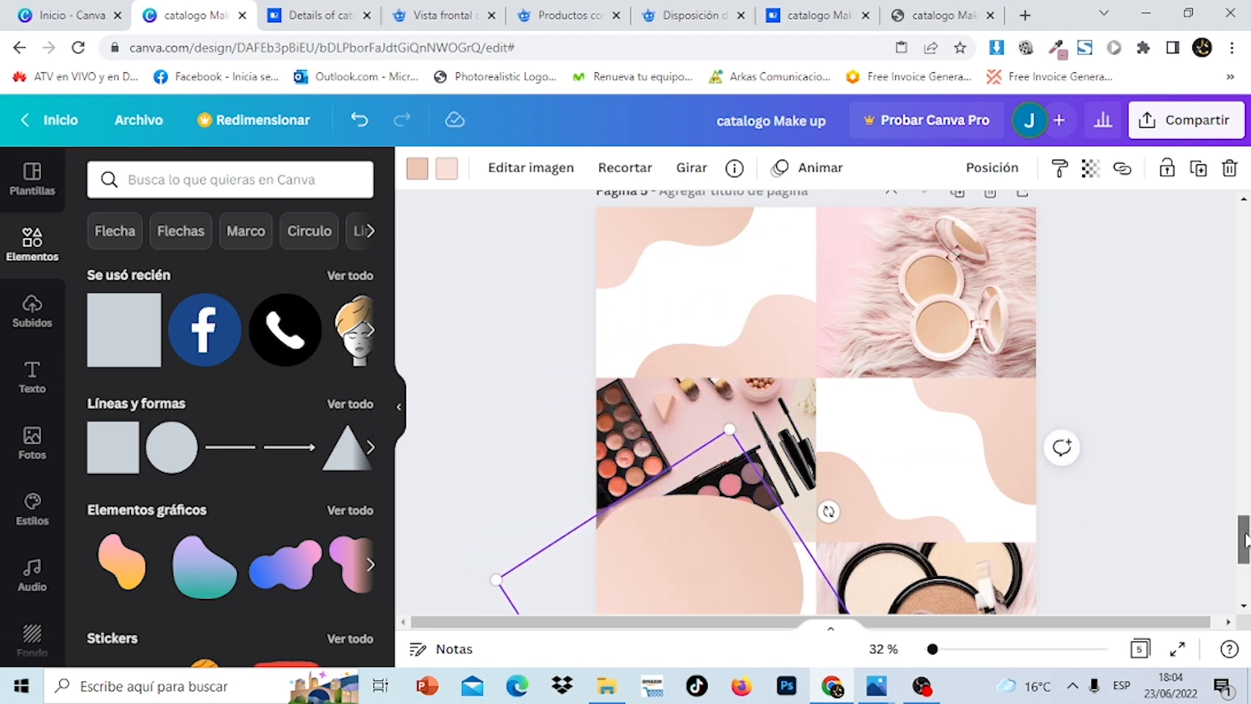
pyautogui.moveTo(1247, 541)
pyautogui.mouseDown()
pyautogui.moveTo(1245, 573)
pyautogui.moveTo(1246, 555)
pyautogui.mouseUp()
pyautogui.click(1107, 561)
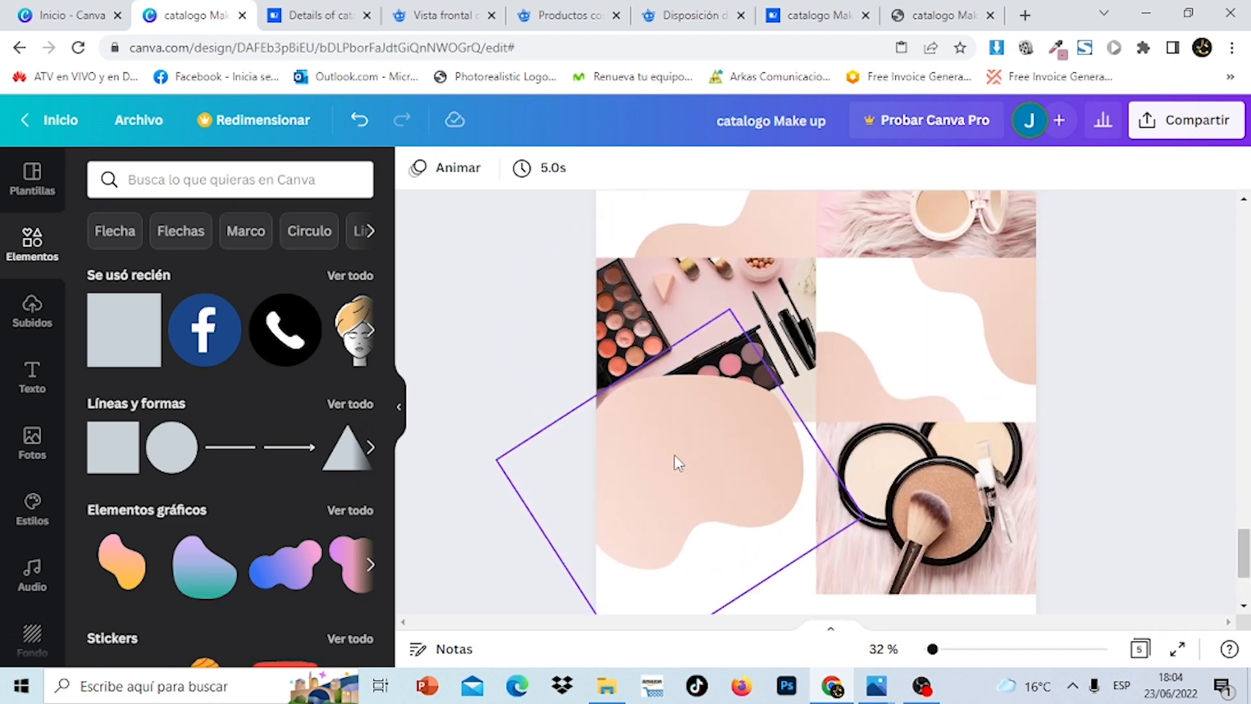
pyautogui.moveTo(678, 463)
pyautogui.mouseDown()
pyautogui.moveTo(693, 450)
pyautogui.moveTo(684, 439)
pyautogui.mouseUp()
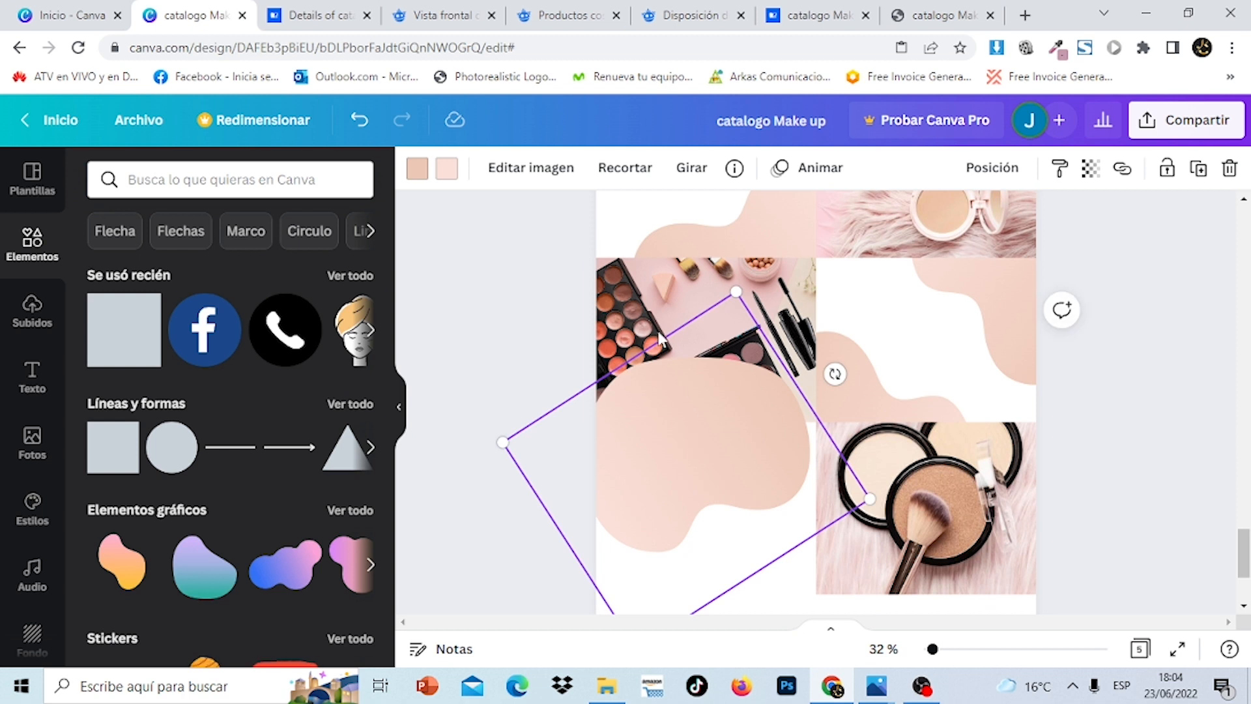
# Bring the eyeshadow palette photo forward and tuck the blob copy behind it
pyautogui.click(645, 320)
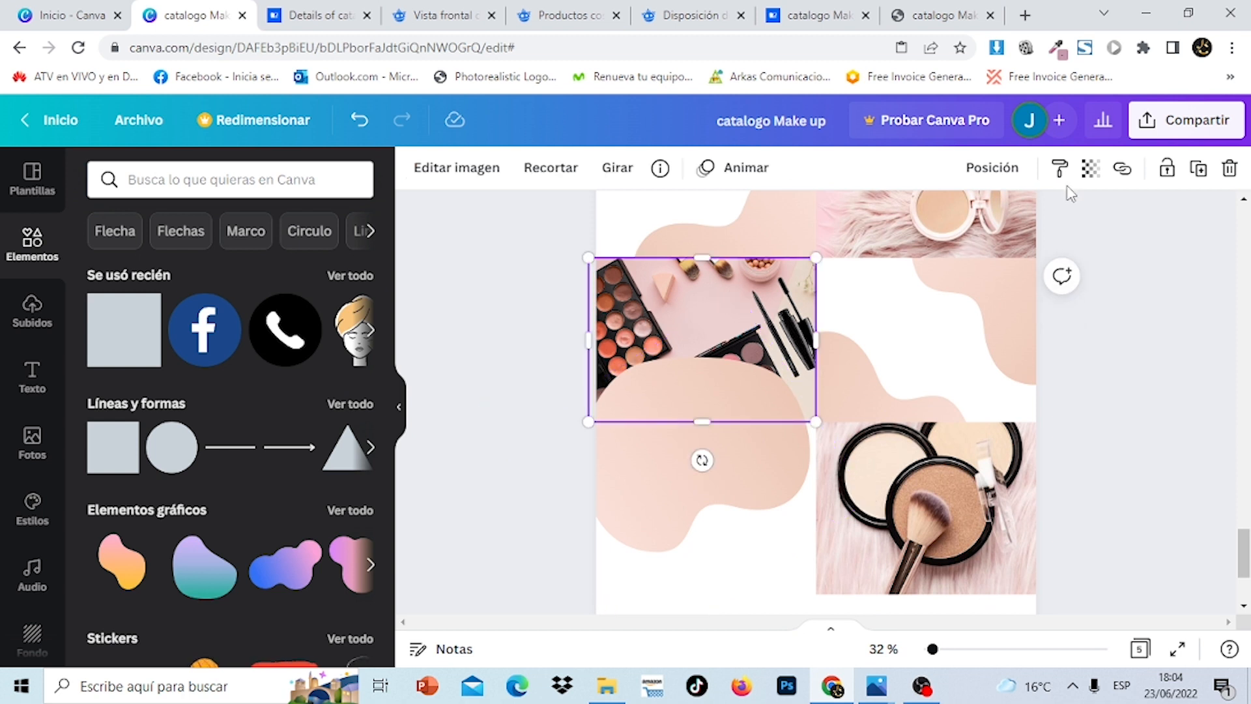
pyautogui.click(991, 167)
pyautogui.click(678, 228)
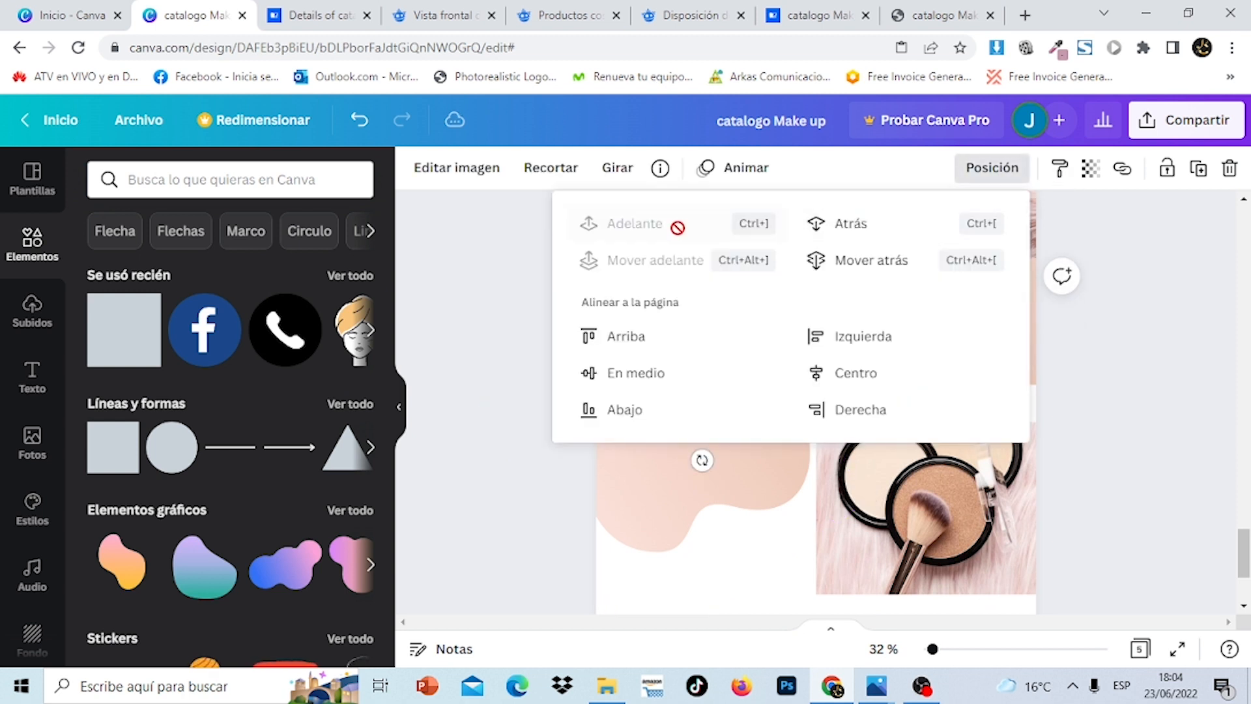
pyautogui.click(1154, 432)
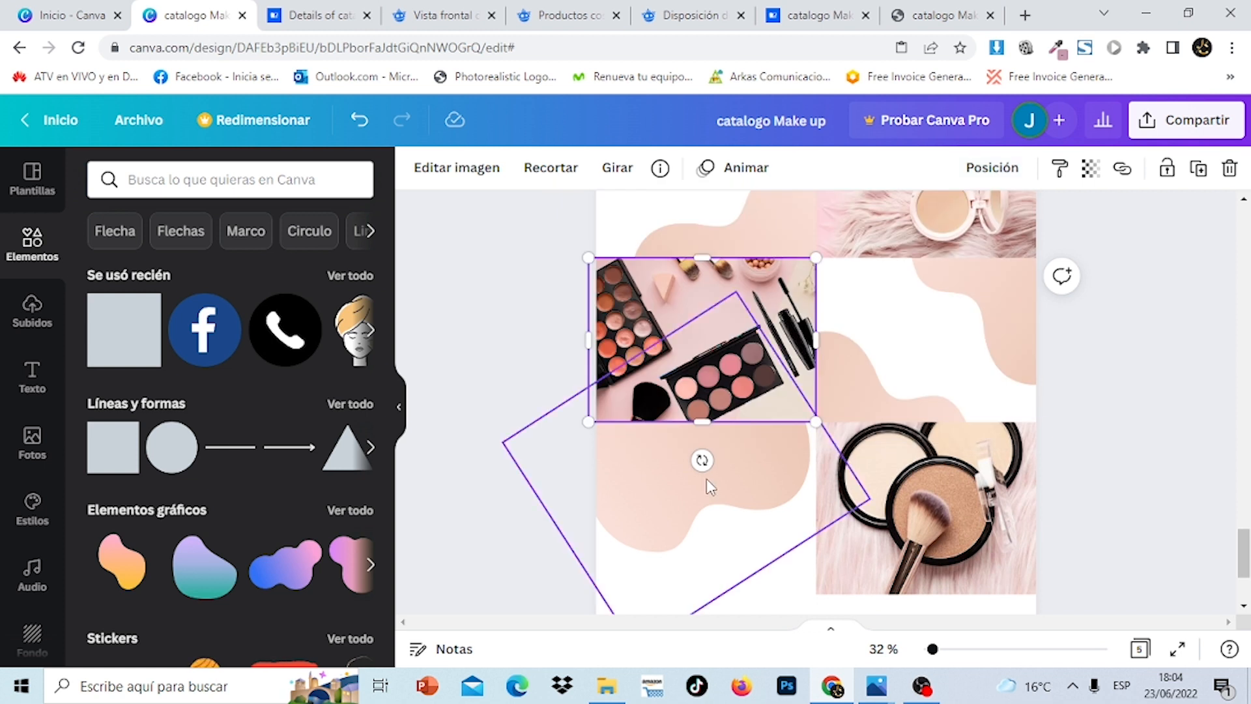
pyautogui.moveTo(709, 479); pyautogui.dragTo(675, 424)
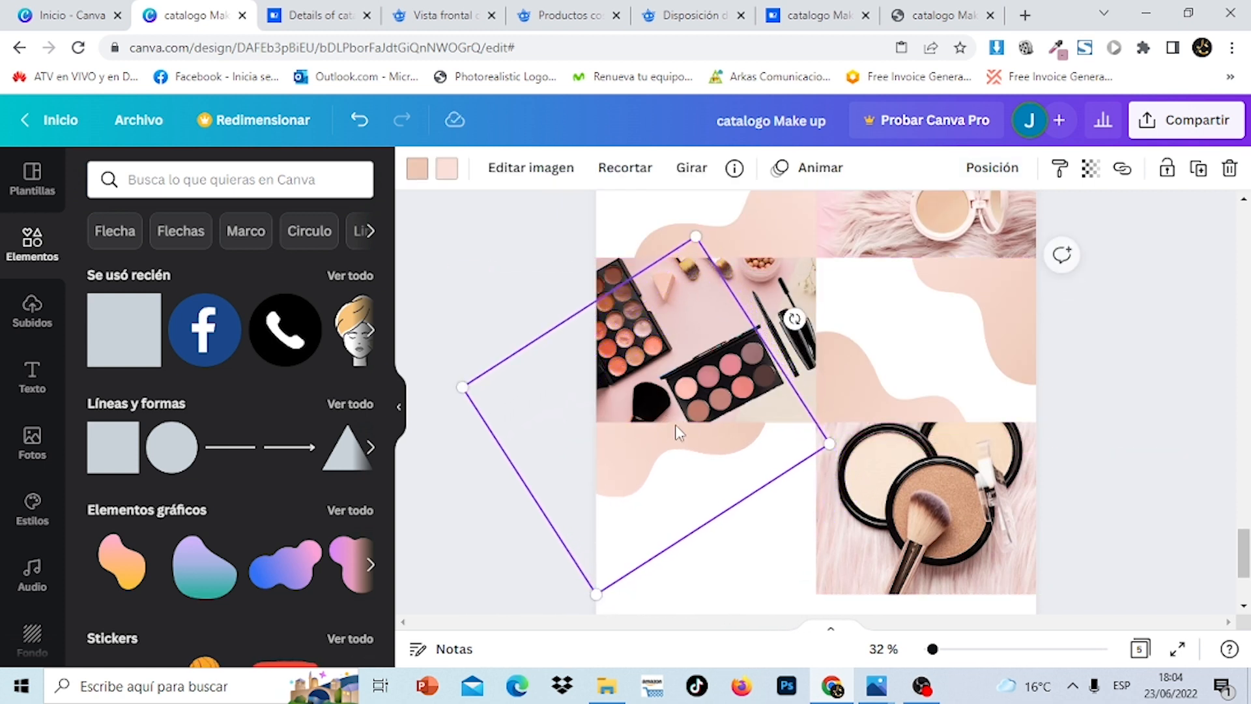
pyautogui.click(1157, 489)
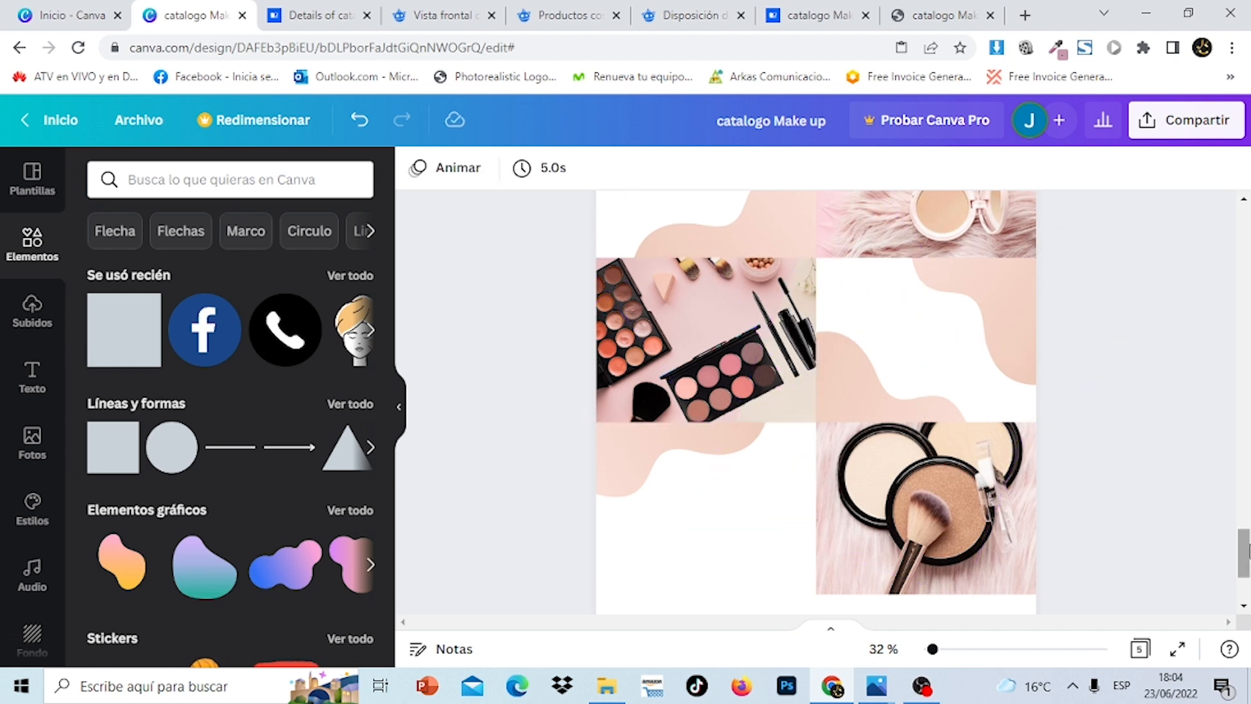
pyautogui.moveTo(1245, 550)
pyautogui.mouseDown()
pyautogui.moveTo(1244, 334)
pyautogui.moveTo(1245, 559)
pyautogui.mouseUp()
pyautogui.click(906, 263)
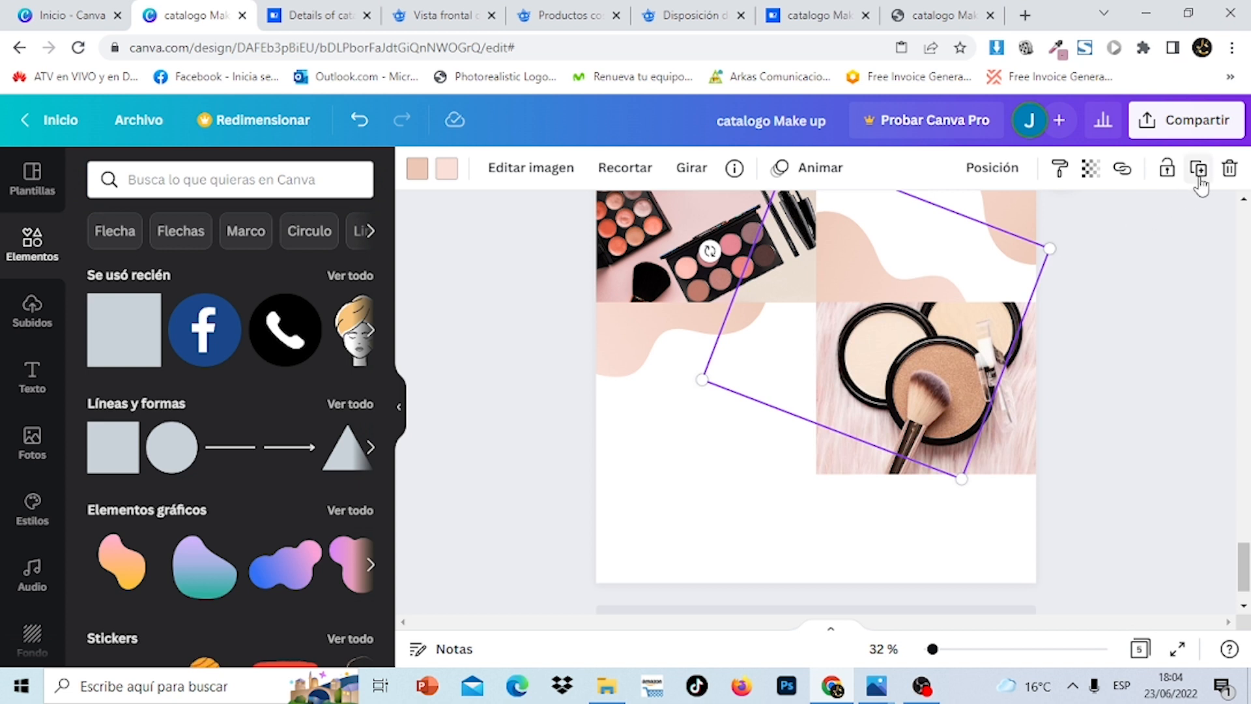
# Duplicate the rotated blob, move the copy to the lower left and steepen its angle
pyautogui.click(1199, 170)
pyautogui.moveTo(812, 389); pyautogui.dragTo(751, 479)
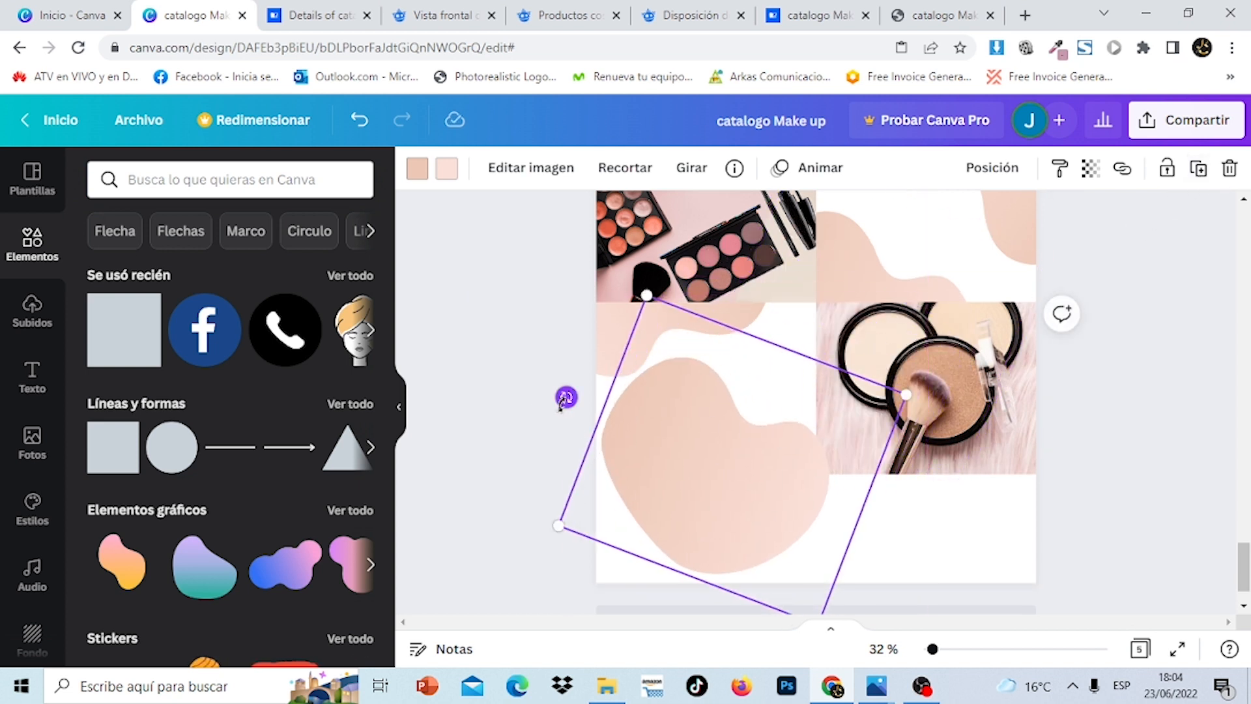
pyautogui.moveTo(566, 397); pyautogui.dragTo(521, 629)
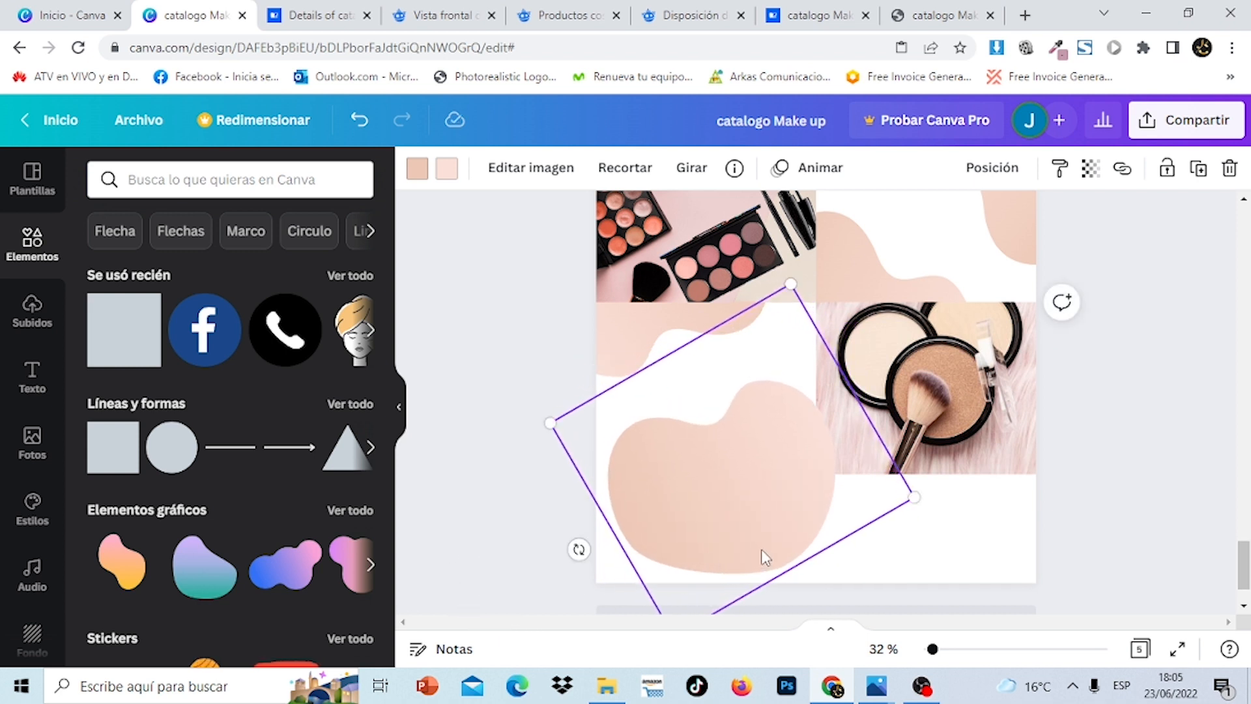
pyautogui.moveTo(762, 557); pyautogui.dragTo(754, 519)
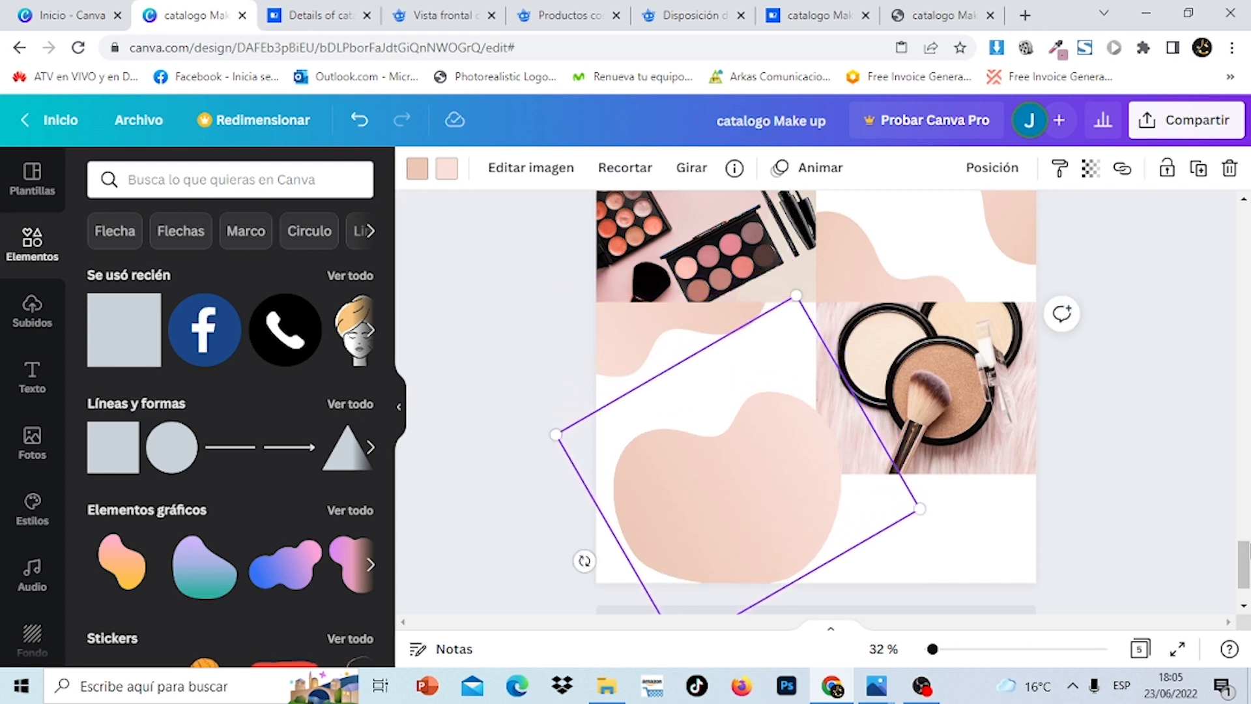
pyautogui.moveTo(1244, 560)
pyautogui.mouseDown()
pyautogui.moveTo(1243, 409)
pyautogui.moveTo(1243, 568)
pyautogui.mouseUp()
pyautogui.click(1095, 497)
# Layer the makeup compact photo in front of the blob using Posición > Adelante
pyautogui.click(966, 363)
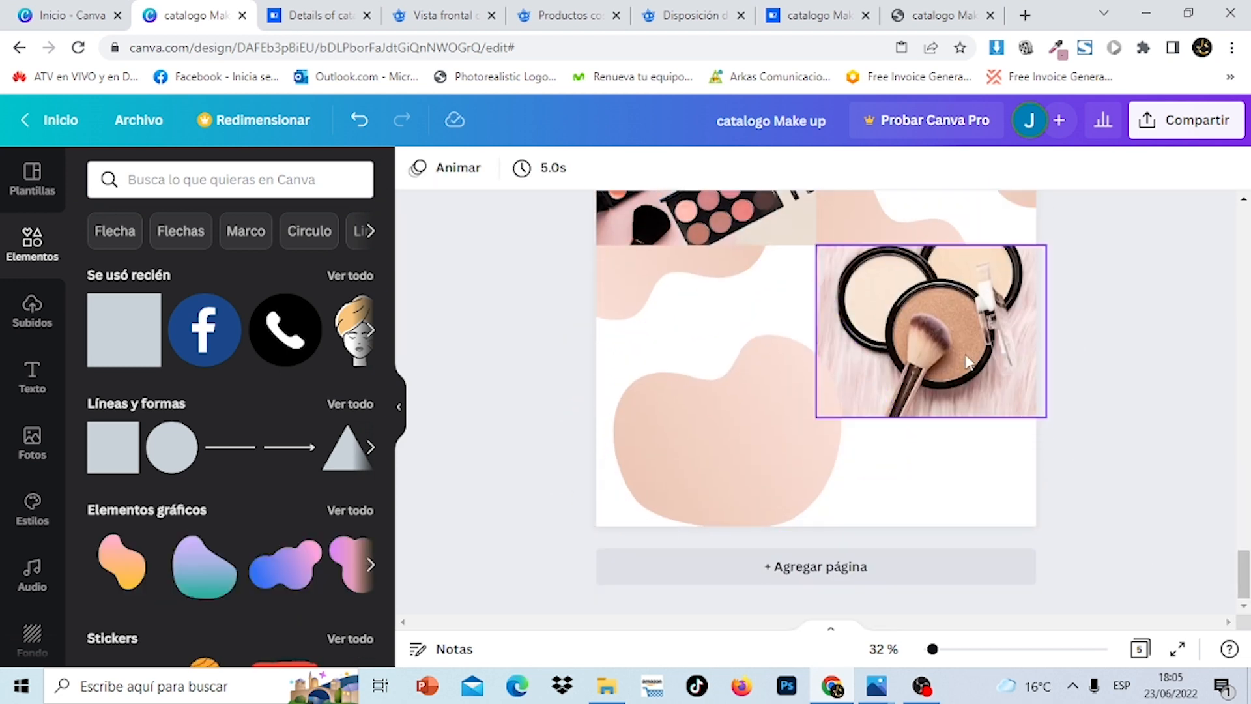
pyautogui.click(991, 179)
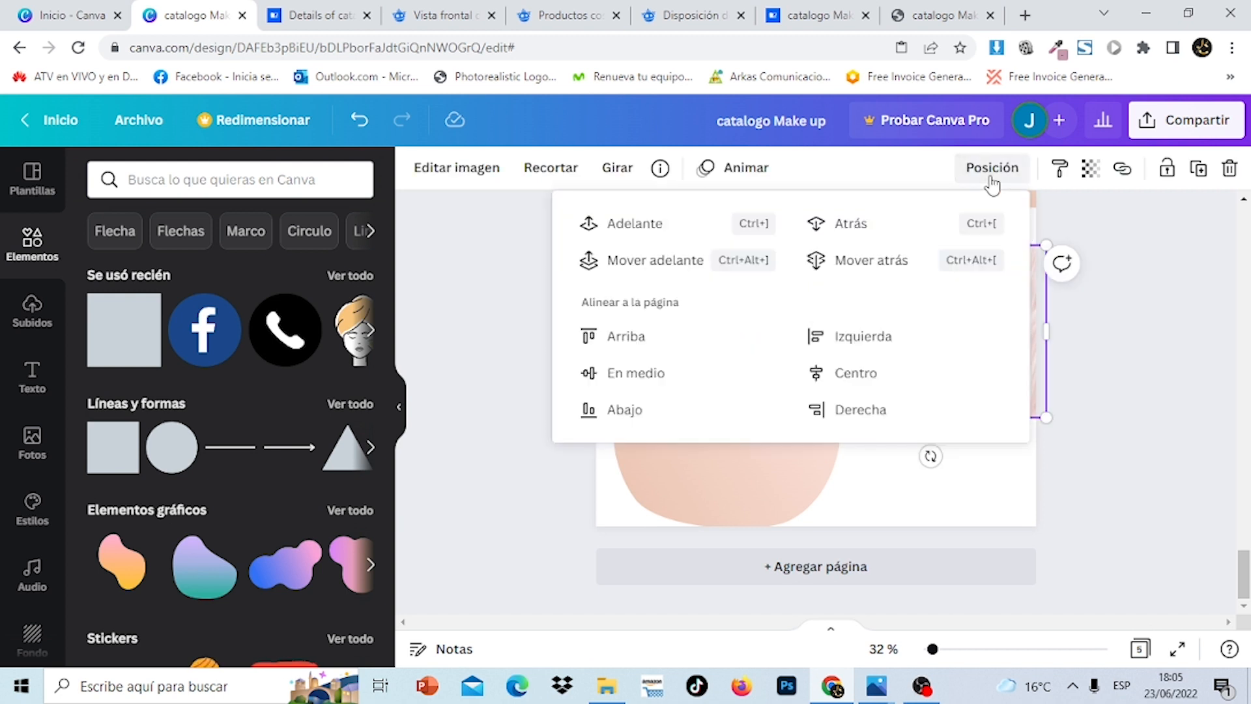
pyautogui.click(1154, 448)
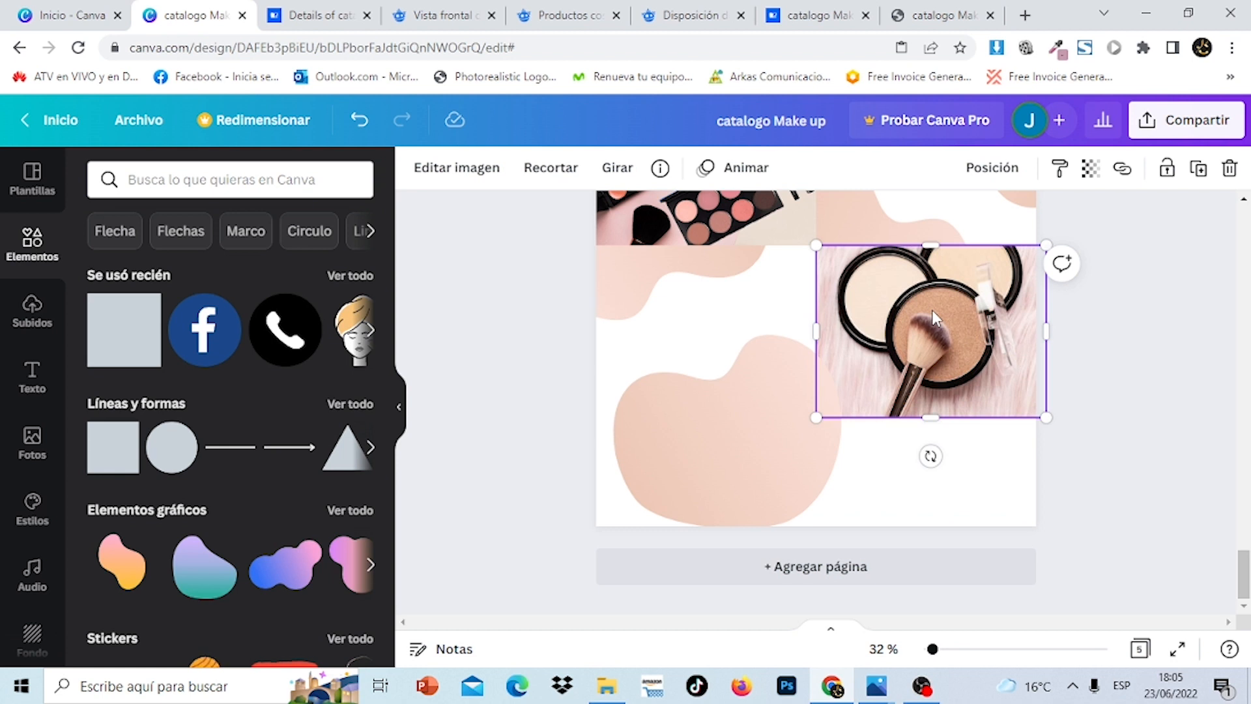
pyautogui.click(991, 168)
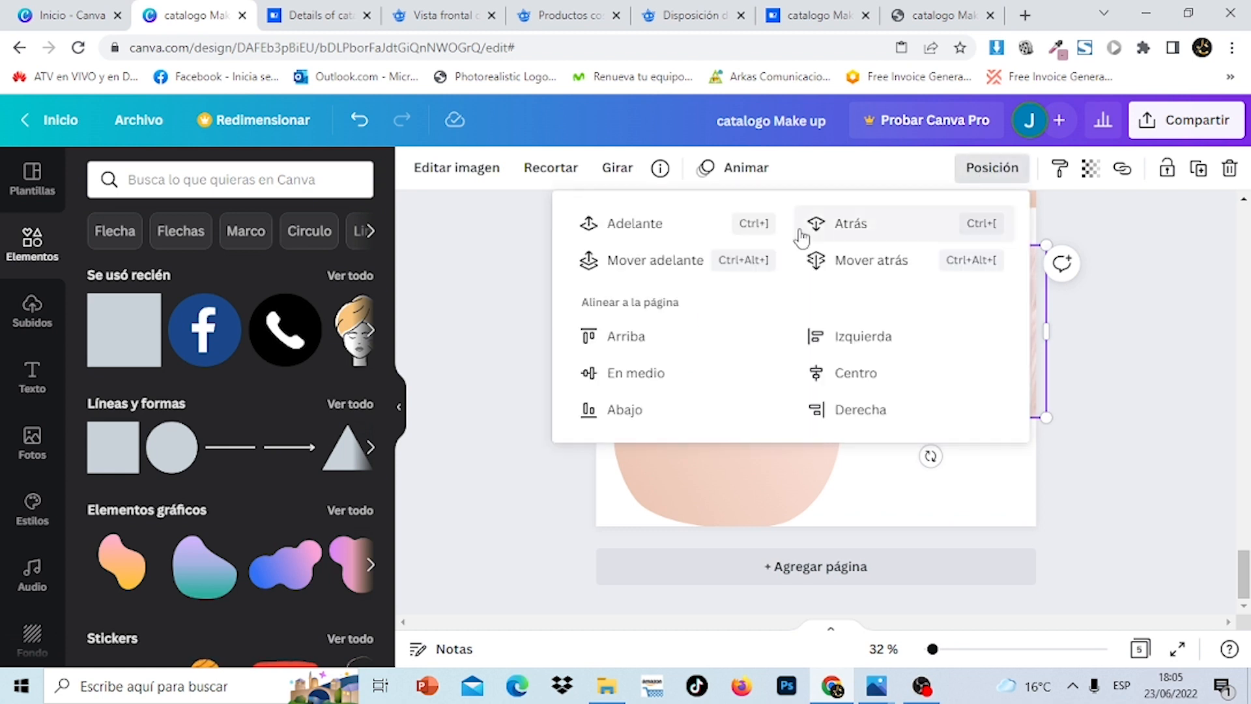
pyautogui.click(633, 225)
pyautogui.click(1209, 460)
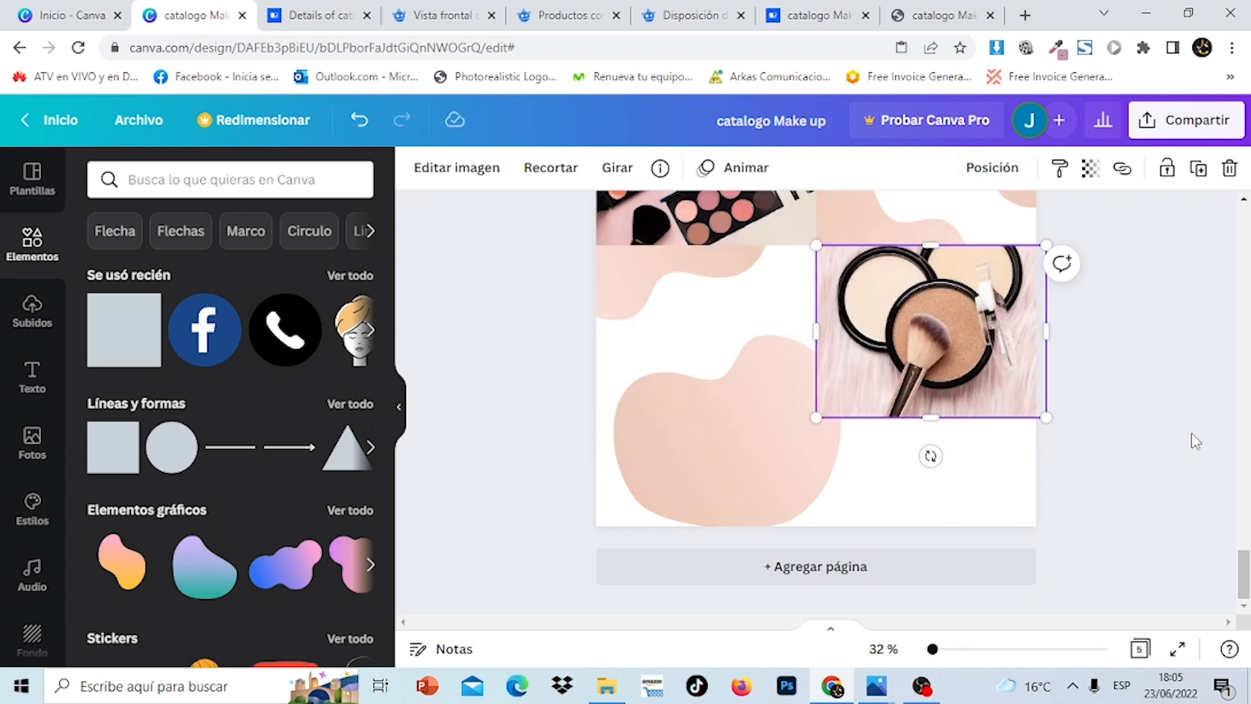
pyautogui.click(1193, 433)
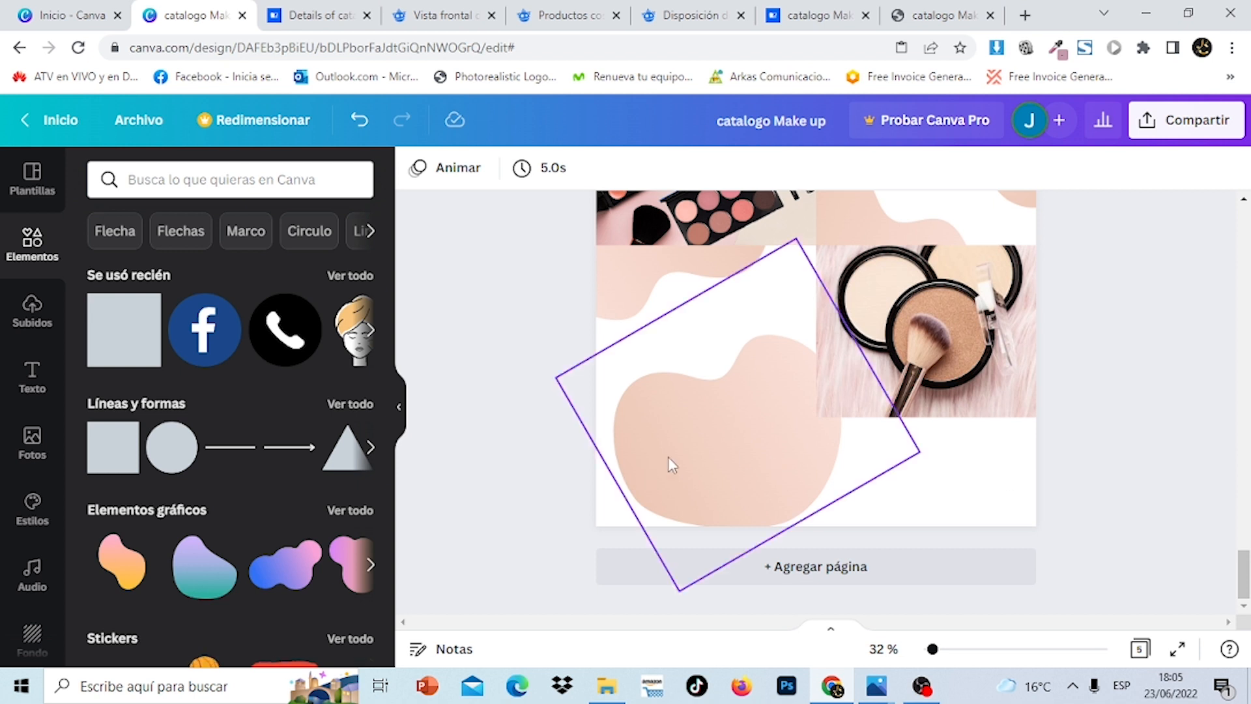
# Add a white square and stretch it into a short full-width strip along page 5's bottom
pyautogui.click(125, 350)
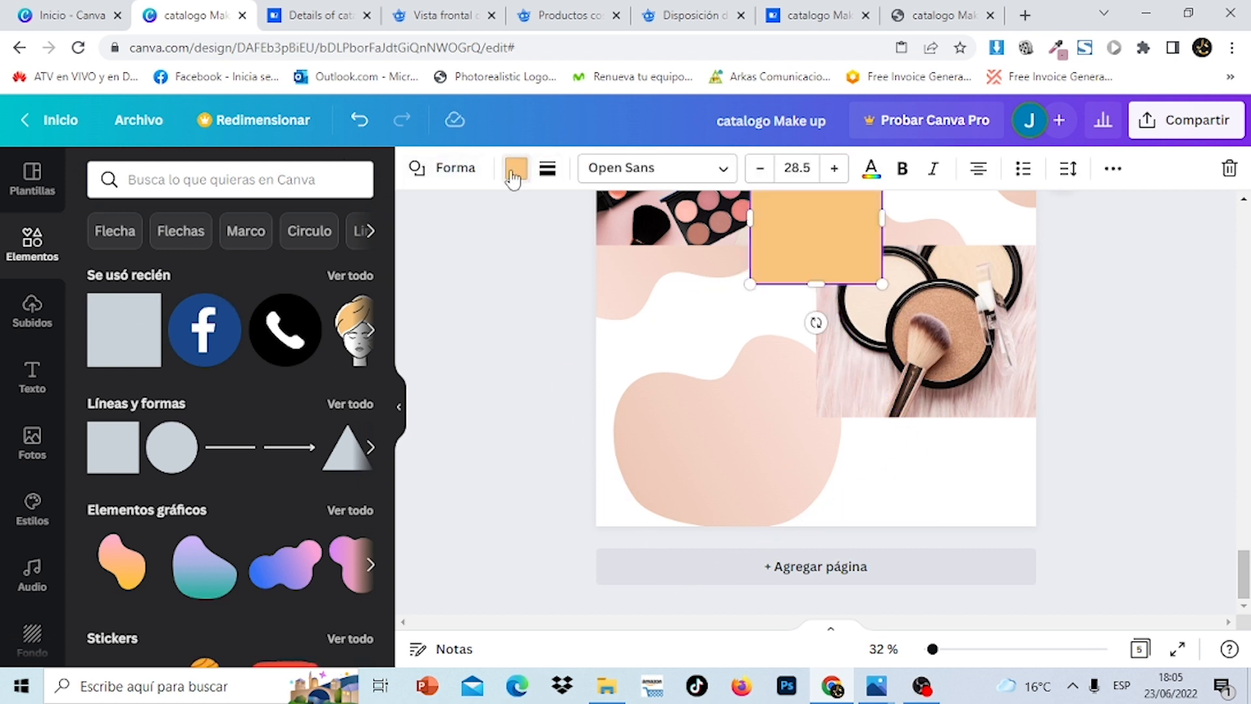
pyautogui.click(515, 170)
pyautogui.click(206, 318)
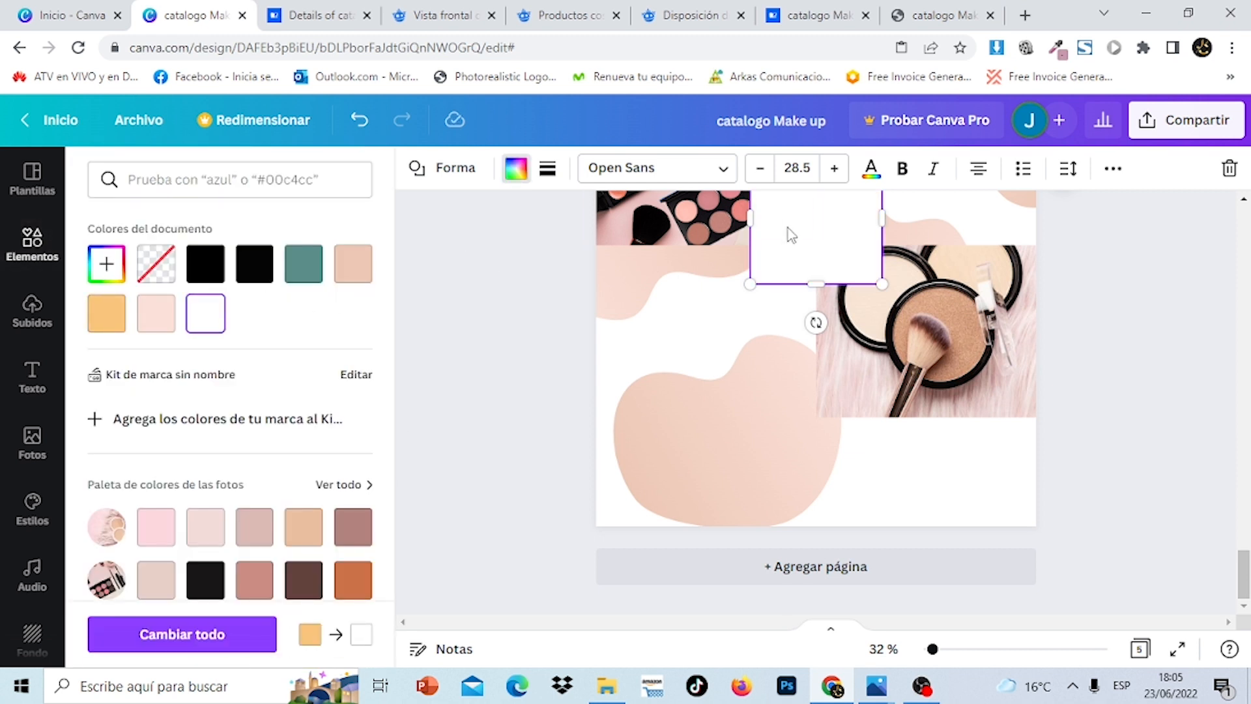
pyautogui.moveTo(813, 246); pyautogui.dragTo(654, 480)
pyautogui.moveTo(724, 462); pyautogui.dragTo(1036, 449)
pyautogui.moveTo(820, 394)
pyautogui.mouseDown()
pyautogui.moveTo(813, 413)
pyautogui.moveTo(836, 408)
pyautogui.mouseUp()
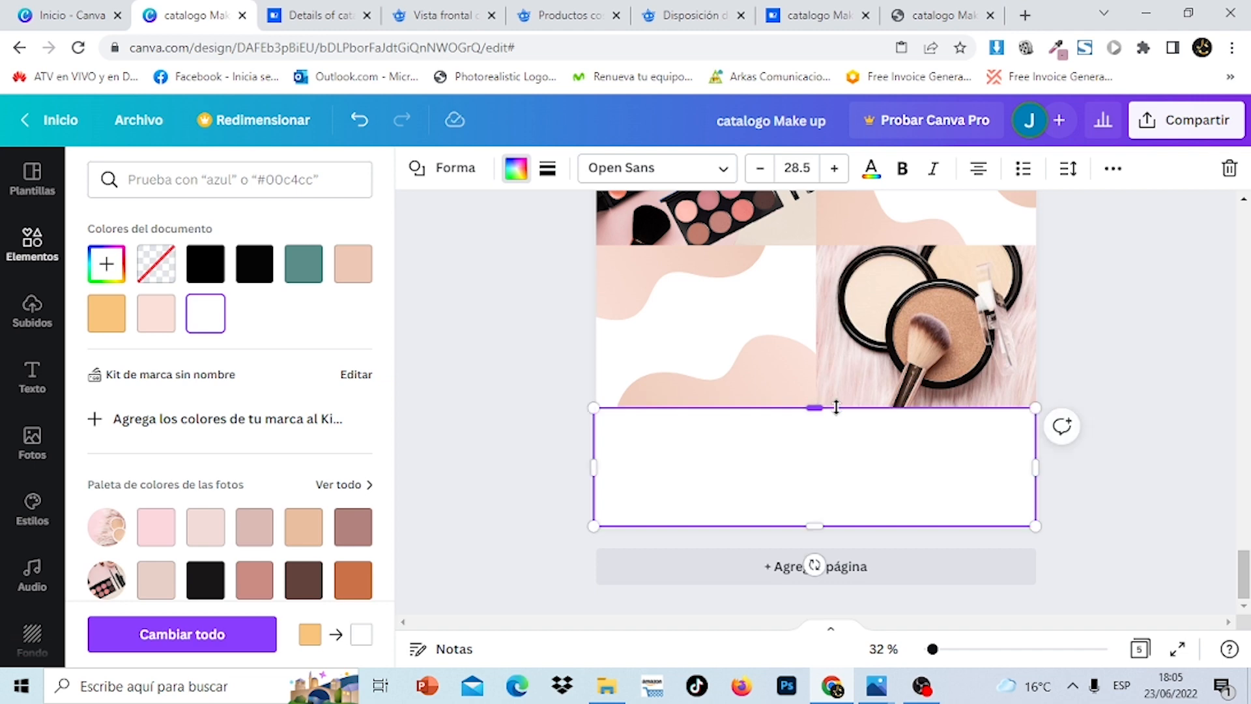
pyautogui.click(1129, 400)
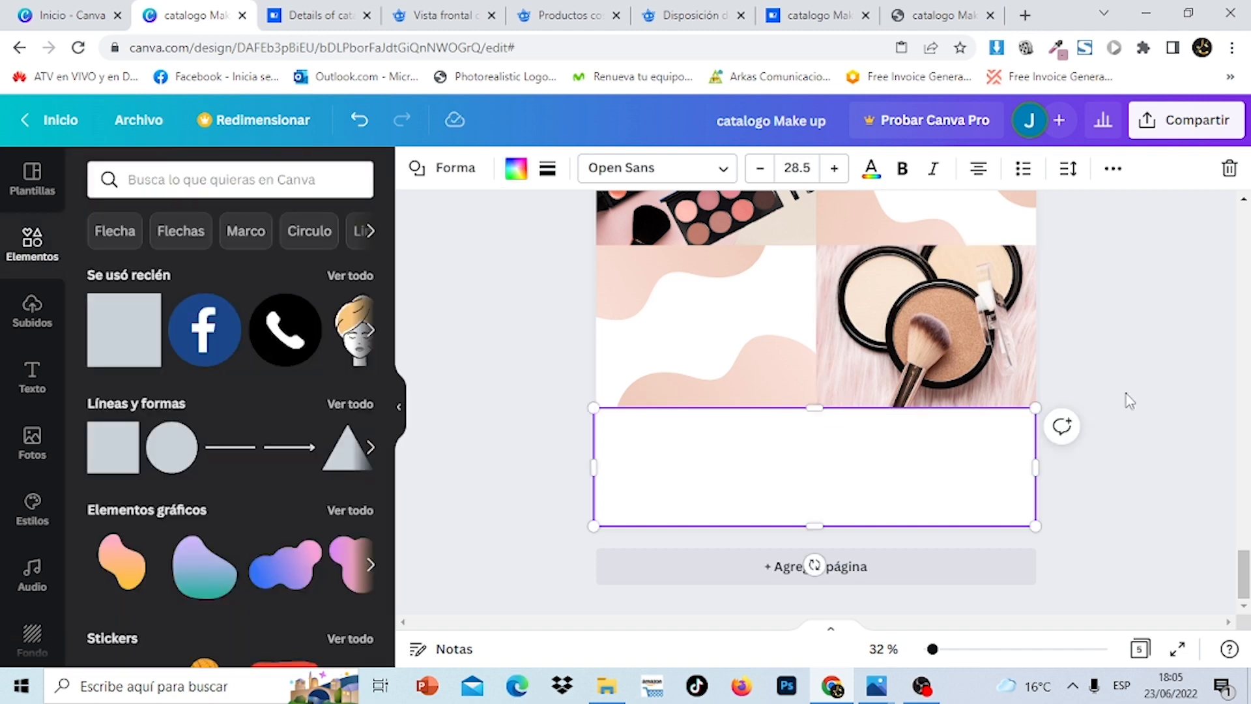
pyautogui.click(1129, 400)
pyautogui.moveTo(1246, 568); pyautogui.dragTo(1246, 344)
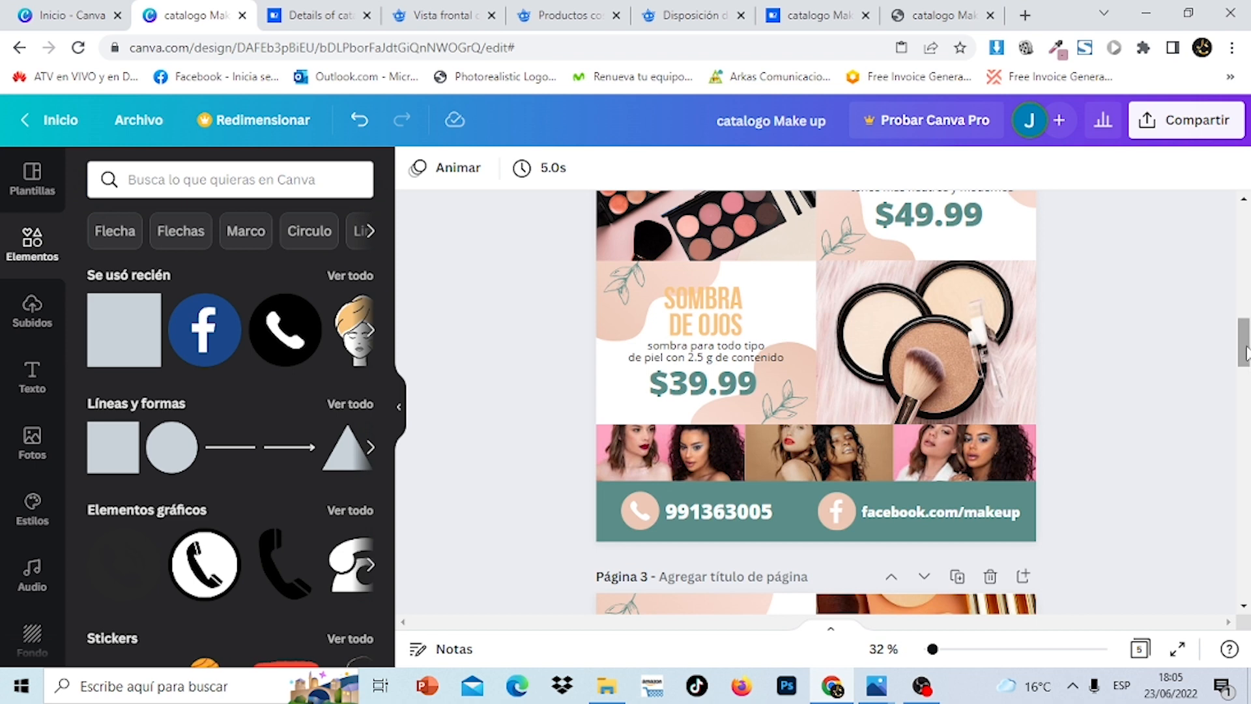
pyautogui.moveTo(1247, 352); pyautogui.dragTo(1245, 587)
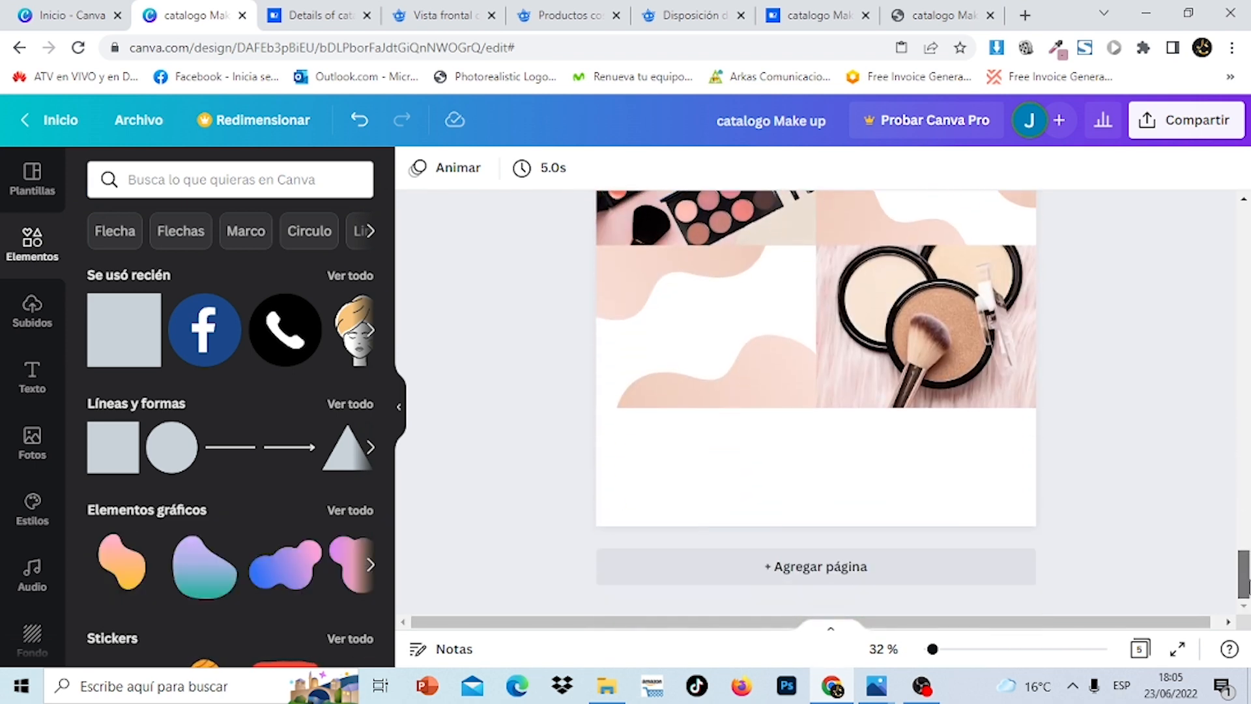
# Add a teal square and stretch it into a full-width band at page 5's bottom
pyautogui.click(131, 362)
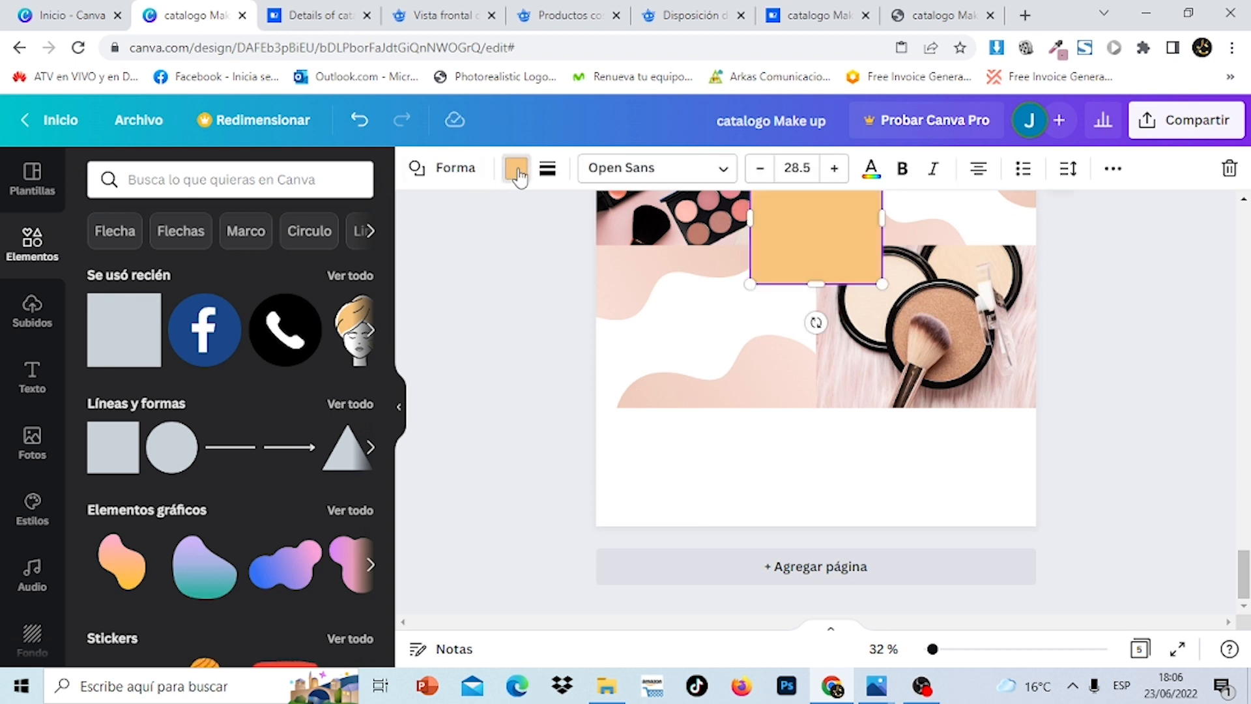
pyautogui.click(516, 169)
pyautogui.click(304, 264)
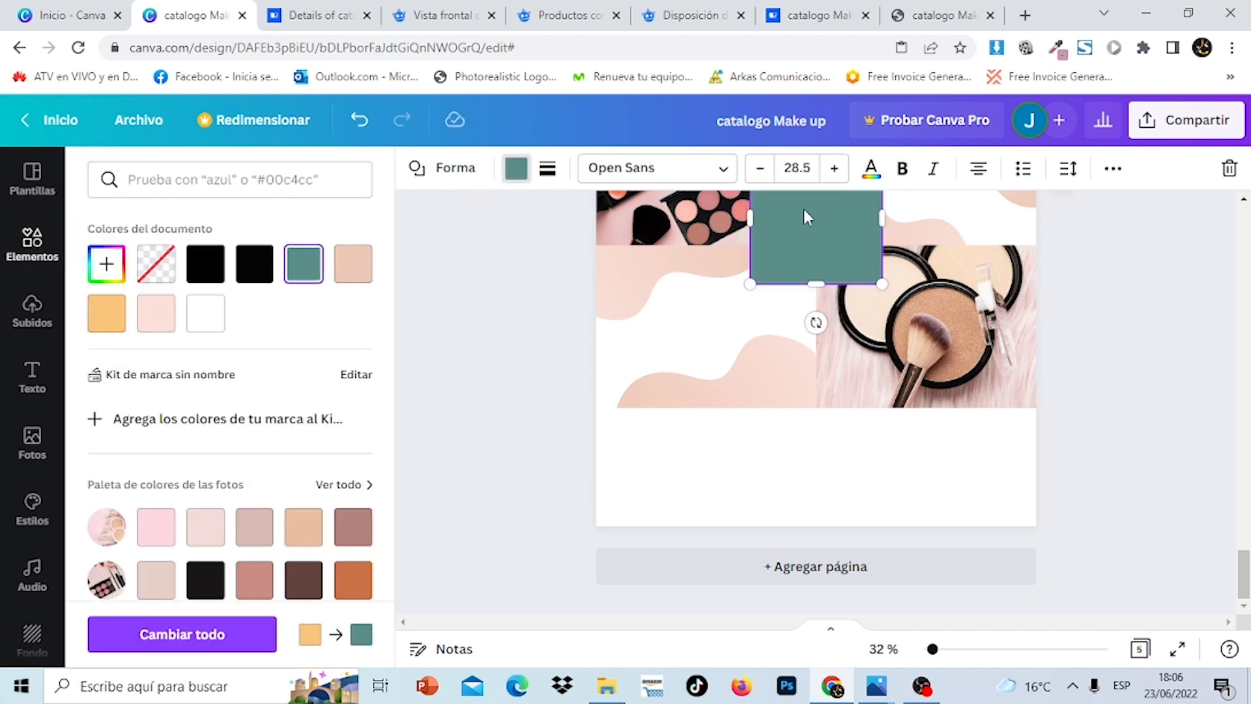
pyautogui.moveTo(803, 210); pyautogui.dragTo(641, 519)
pyautogui.moveTo(722, 523); pyautogui.dragTo(1039, 523)
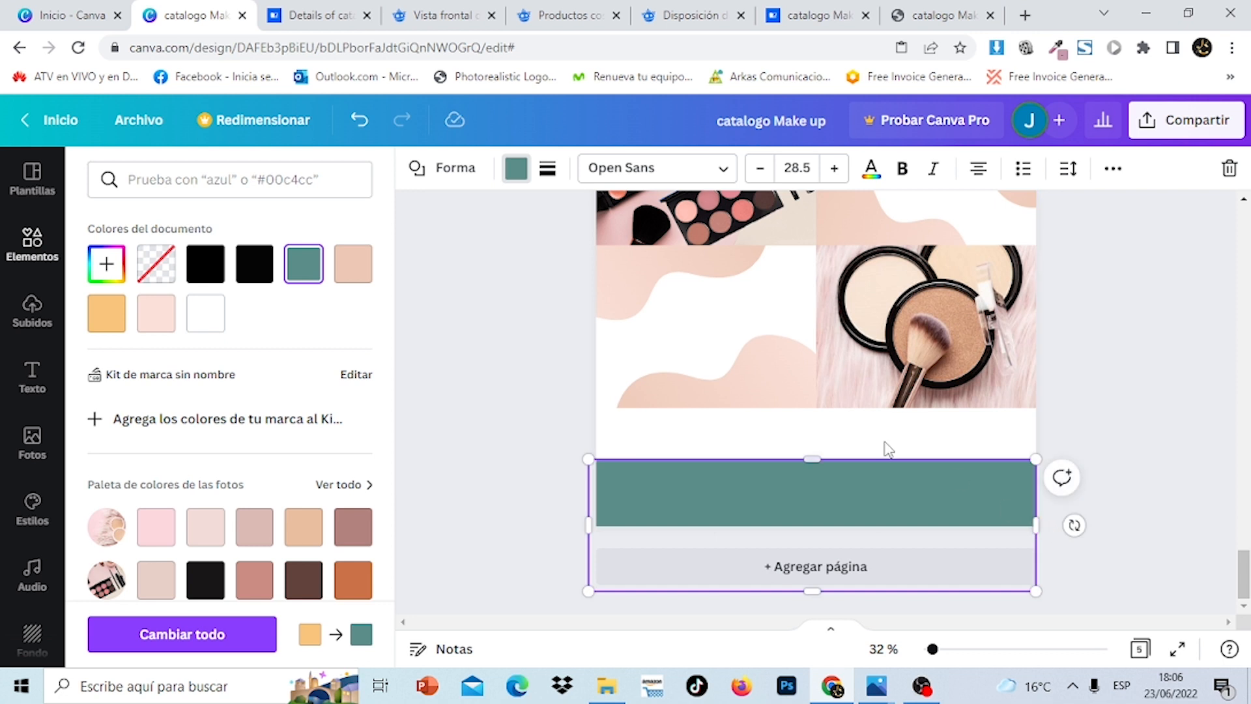
pyautogui.click(1184, 504)
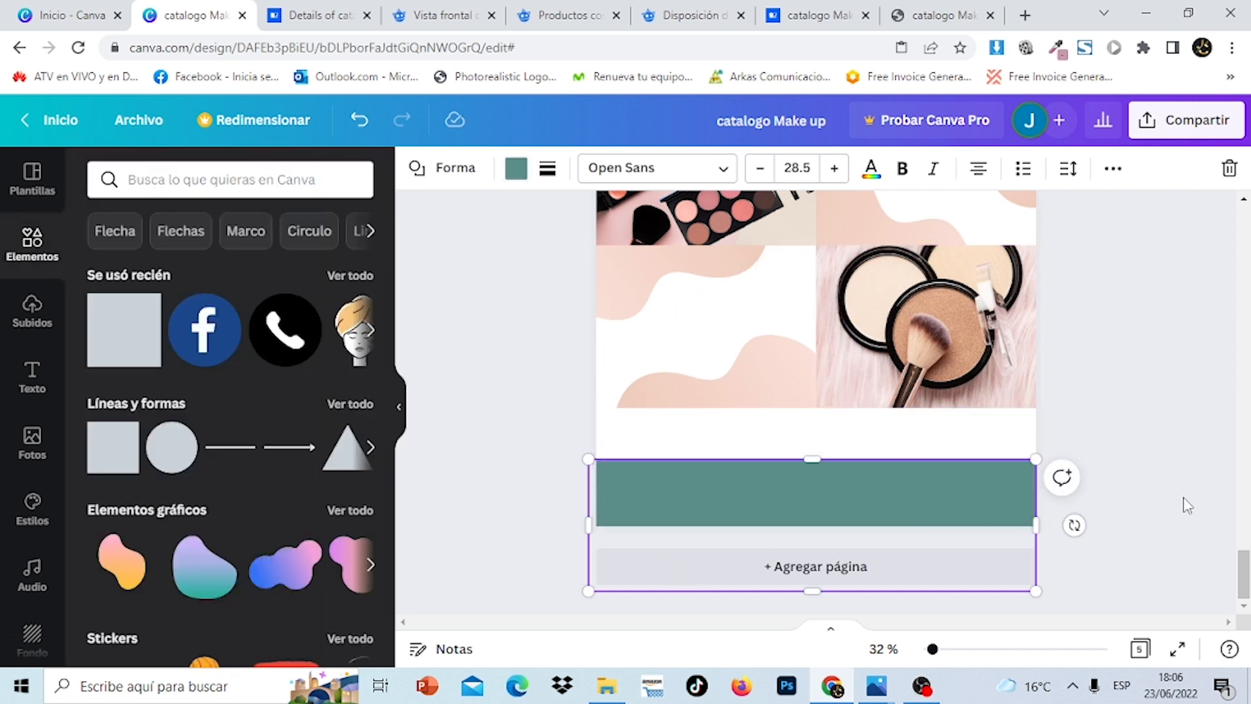
pyautogui.click(1184, 505)
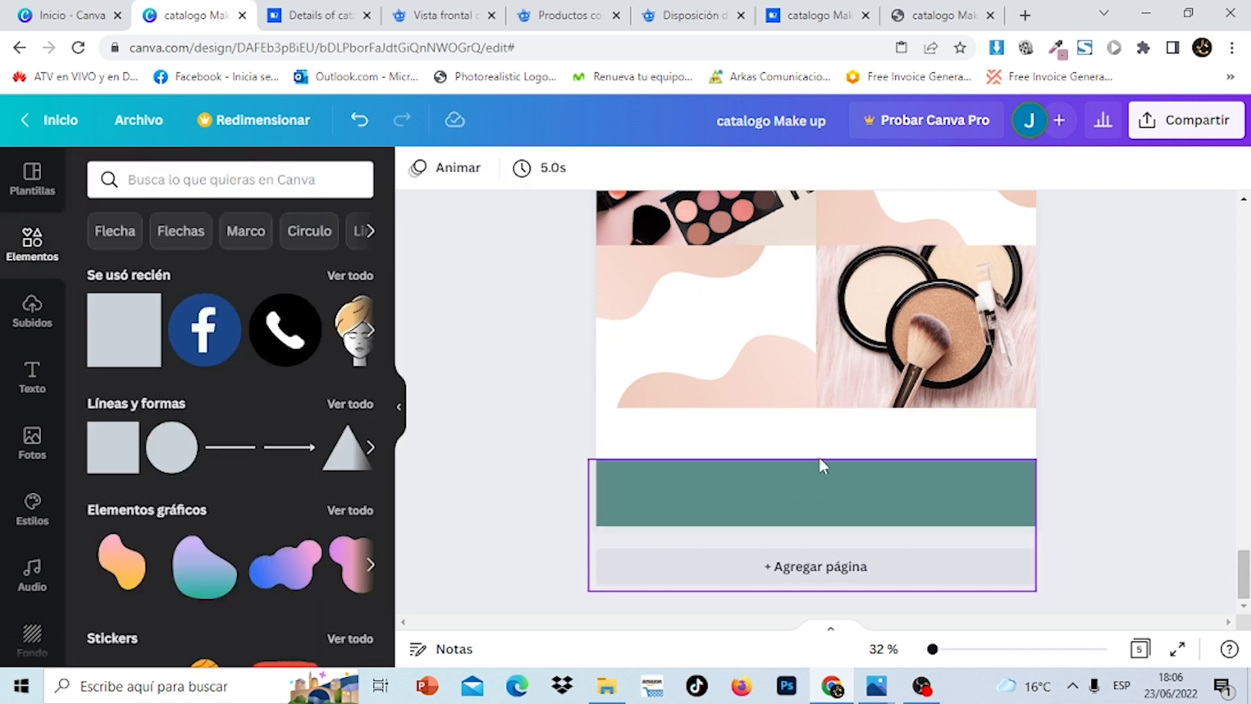
pyautogui.moveTo(1245, 559); pyautogui.dragTo(1246, 322)
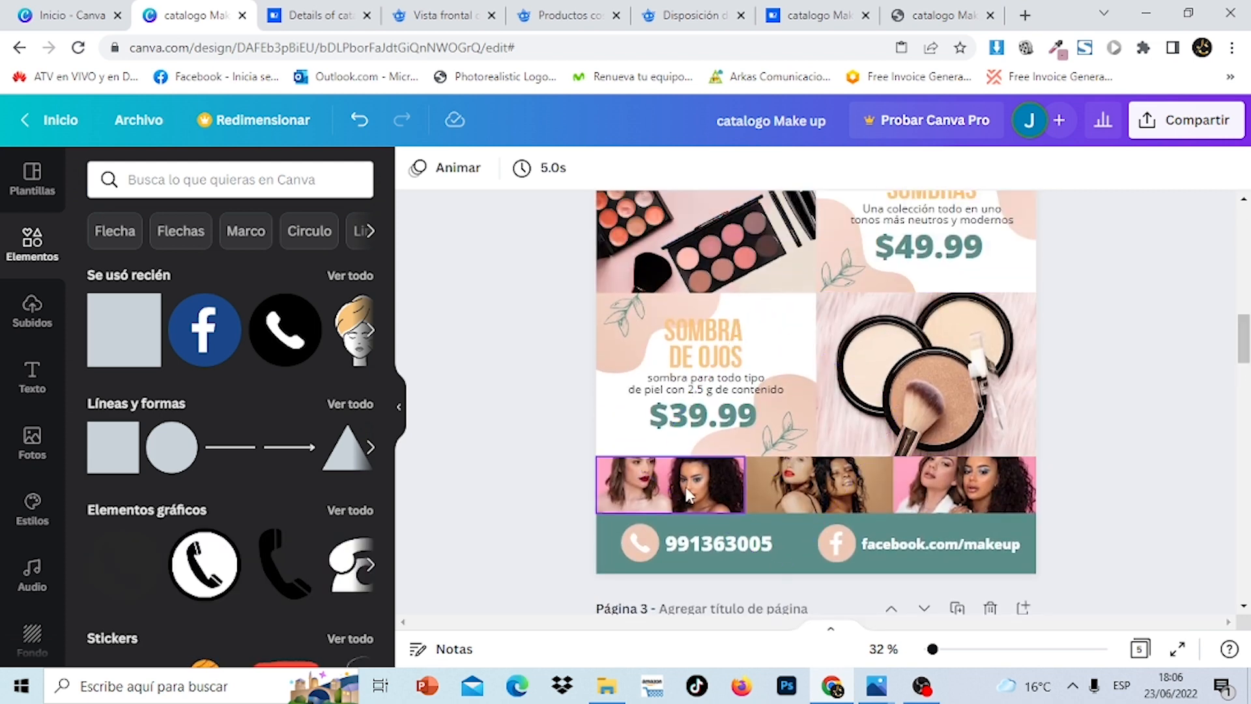
pyautogui.moveTo(1245, 355); pyautogui.dragTo(1245, 591)
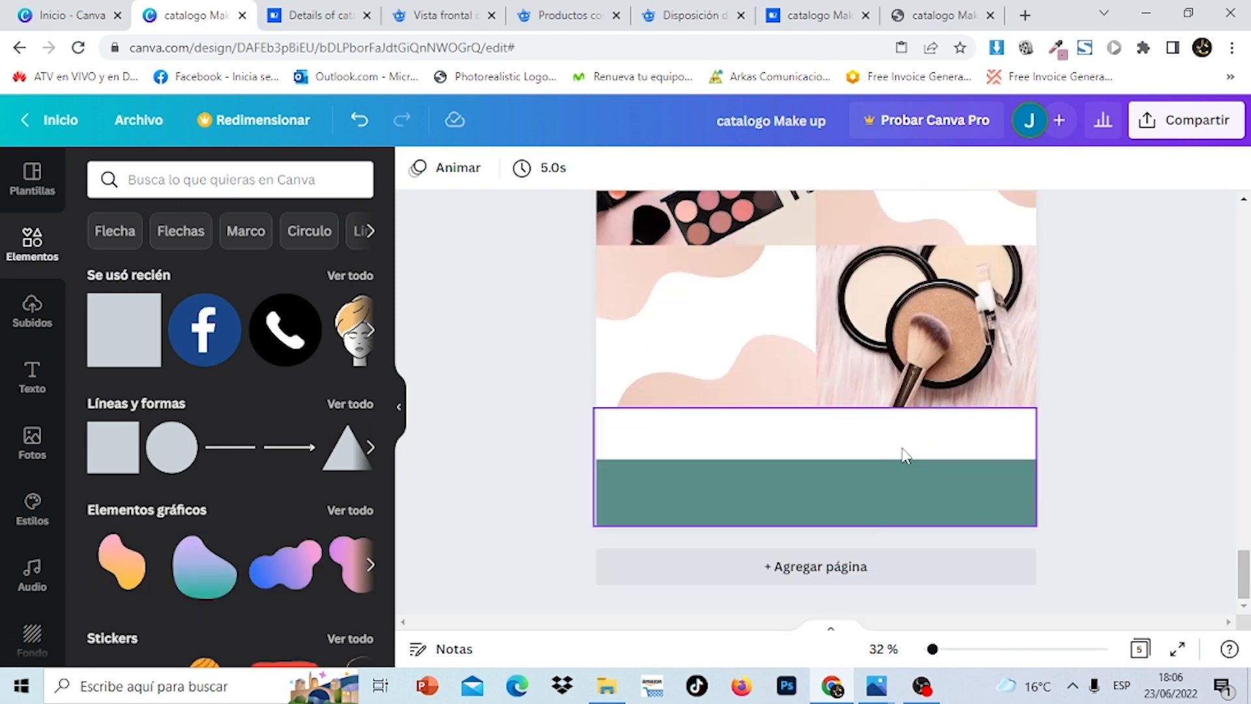
# Crop the compact photo's bottom edge to 785 × 525 and move the pink wave up
pyautogui.click(865, 406)
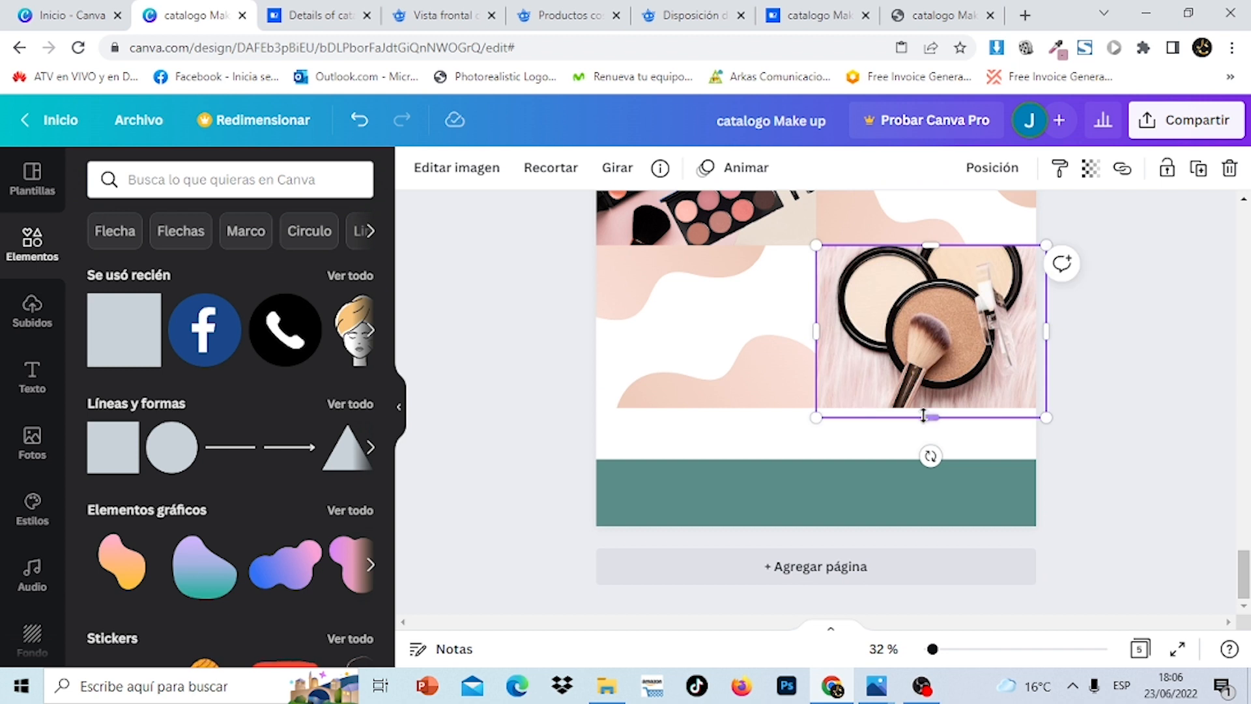
pyautogui.moveTo(930, 418); pyautogui.dragTo(927, 399)
pyautogui.click(749, 410)
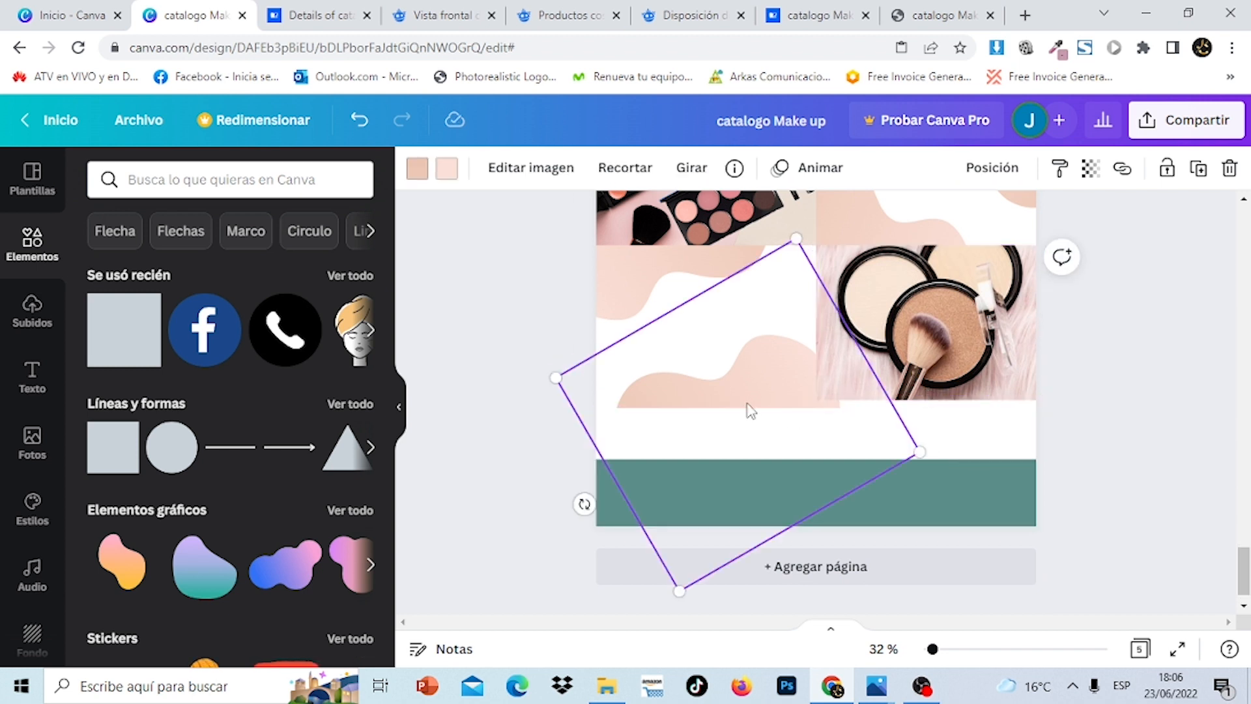
pyautogui.moveTo(748, 383); pyautogui.dragTo(739, 331)
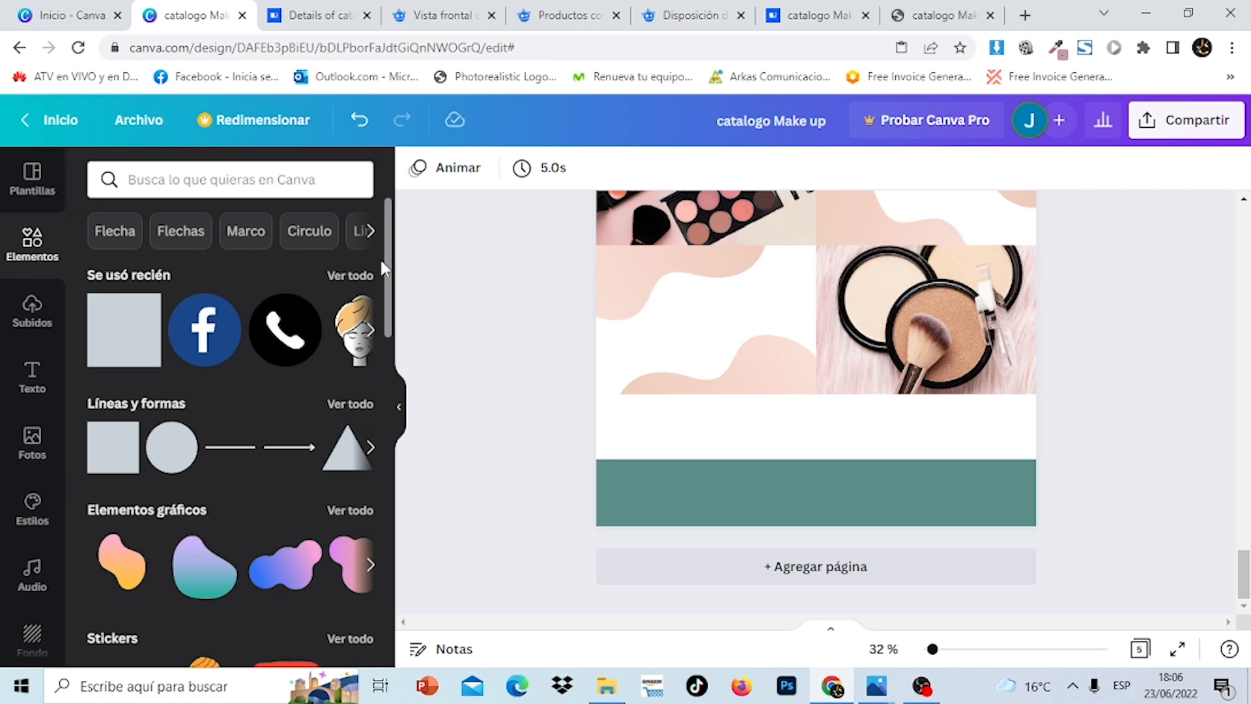
pyautogui.moveTo(387, 268); pyautogui.dragTo(382, 490)
# Search the full frames collection for 'rectangulo'
pyautogui.scroll(-7, 380, 495)
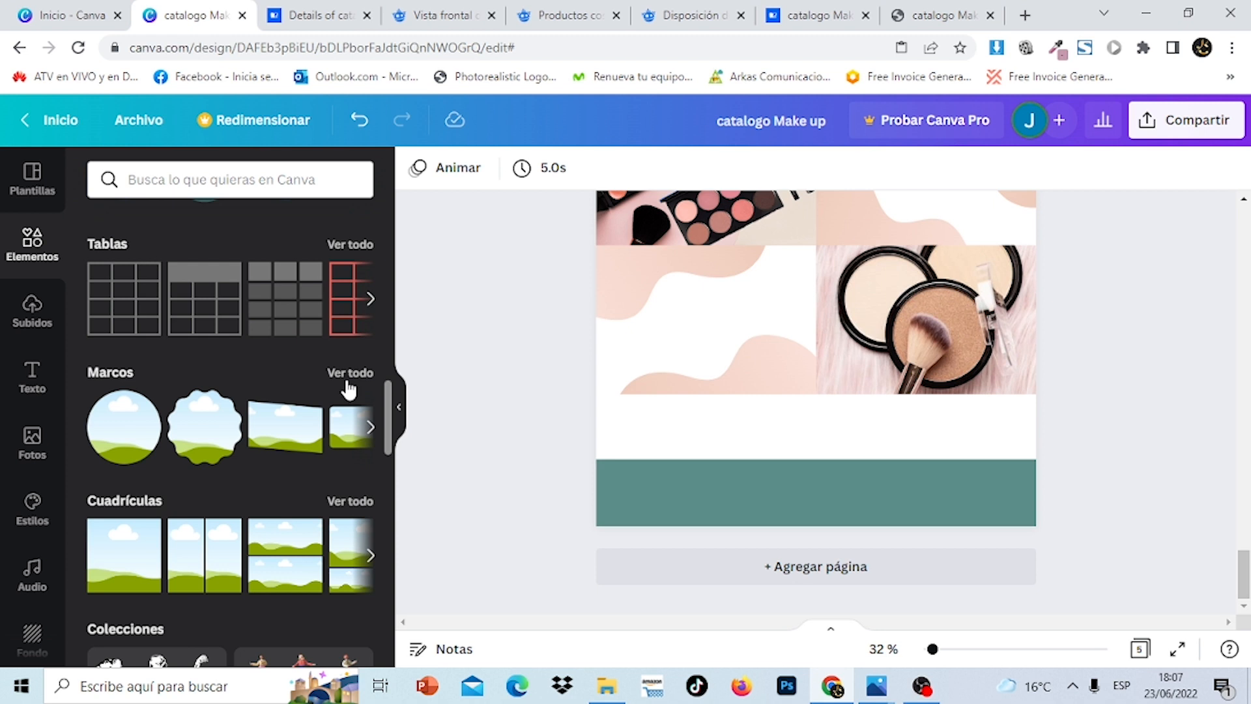
pyautogui.click(349, 389)
pyautogui.click(266, 215)
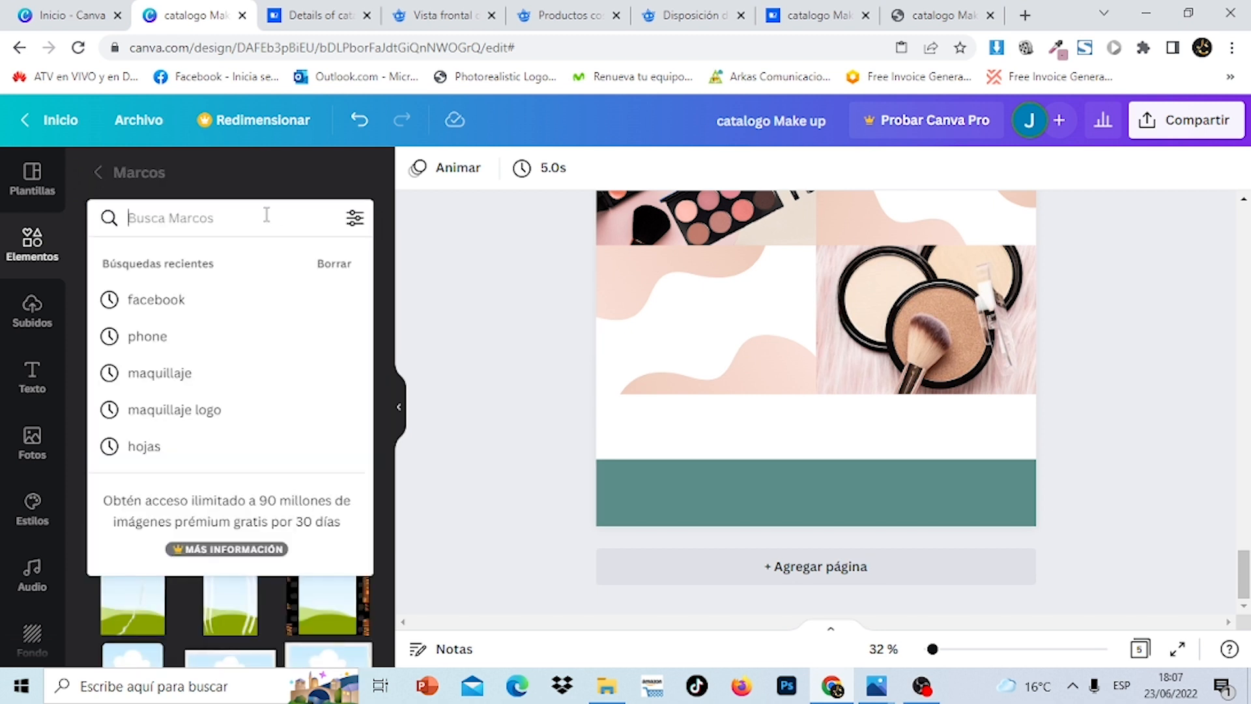
pyautogui.write('rectang')
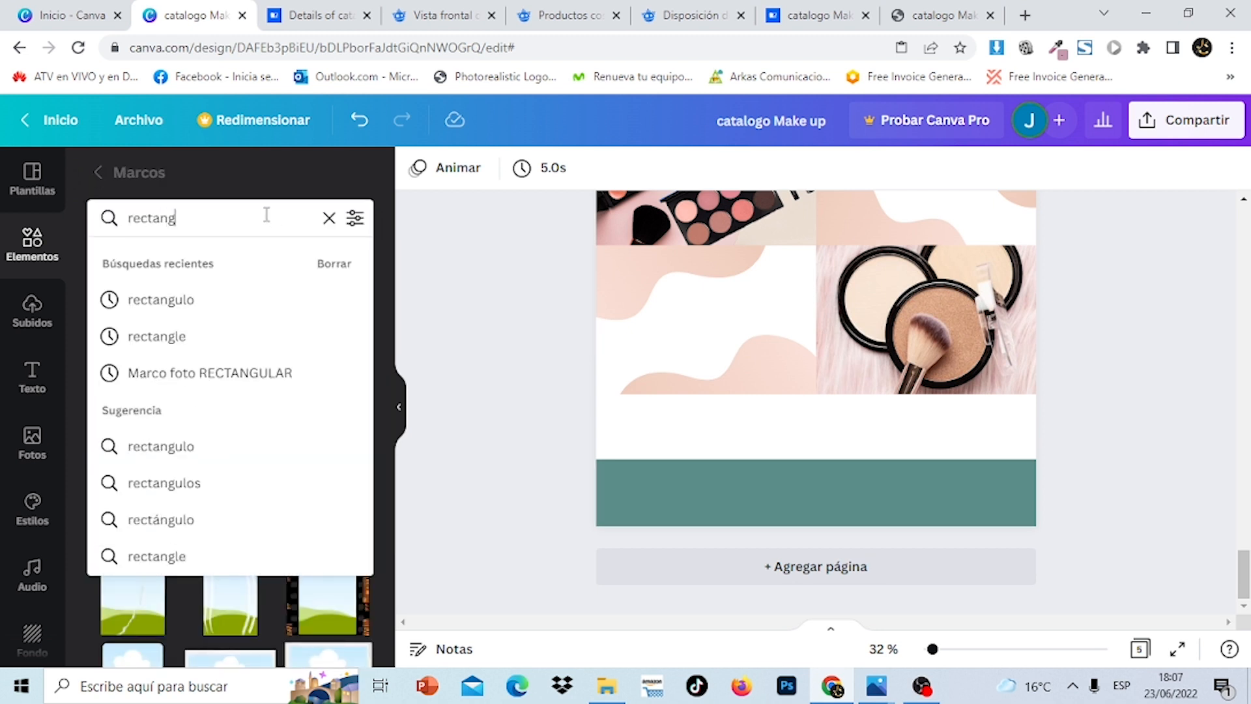
pyautogui.write('ulo')
pyautogui.press('Return')
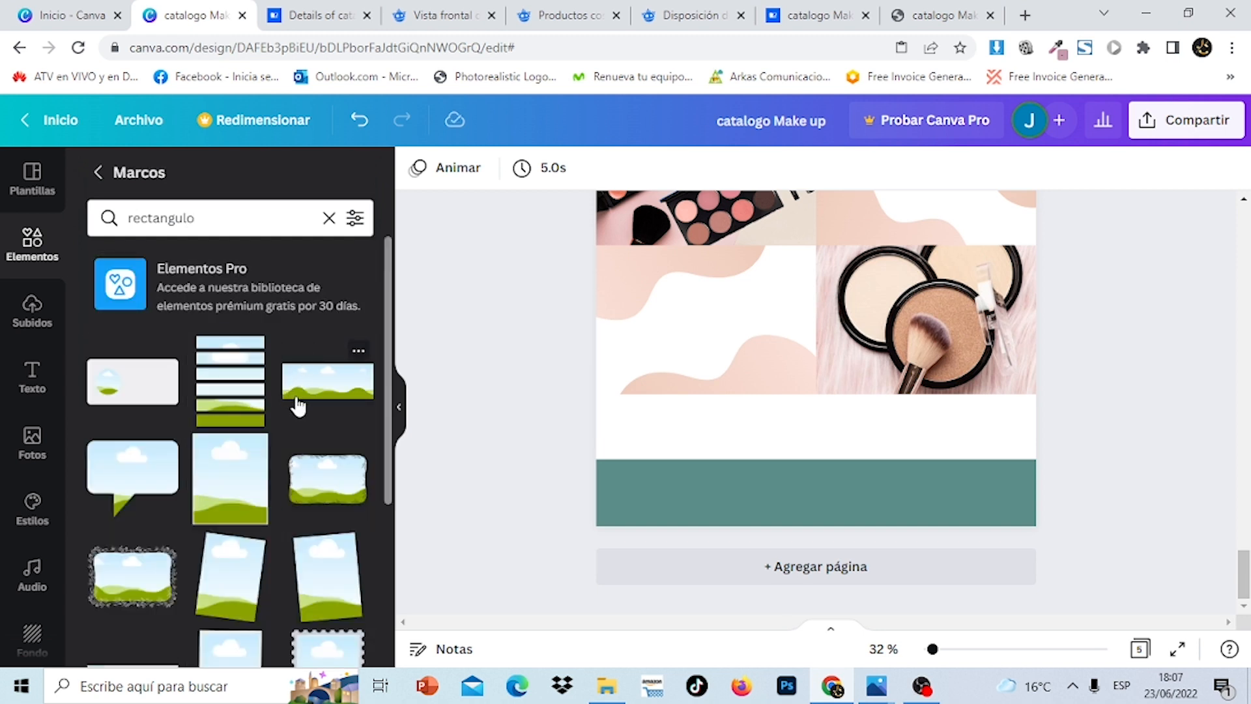
# Place two resized landscape frames side by side above the teal footer, then clear the search
pyautogui.moveTo(307, 402); pyautogui.dragTo(730, 435)
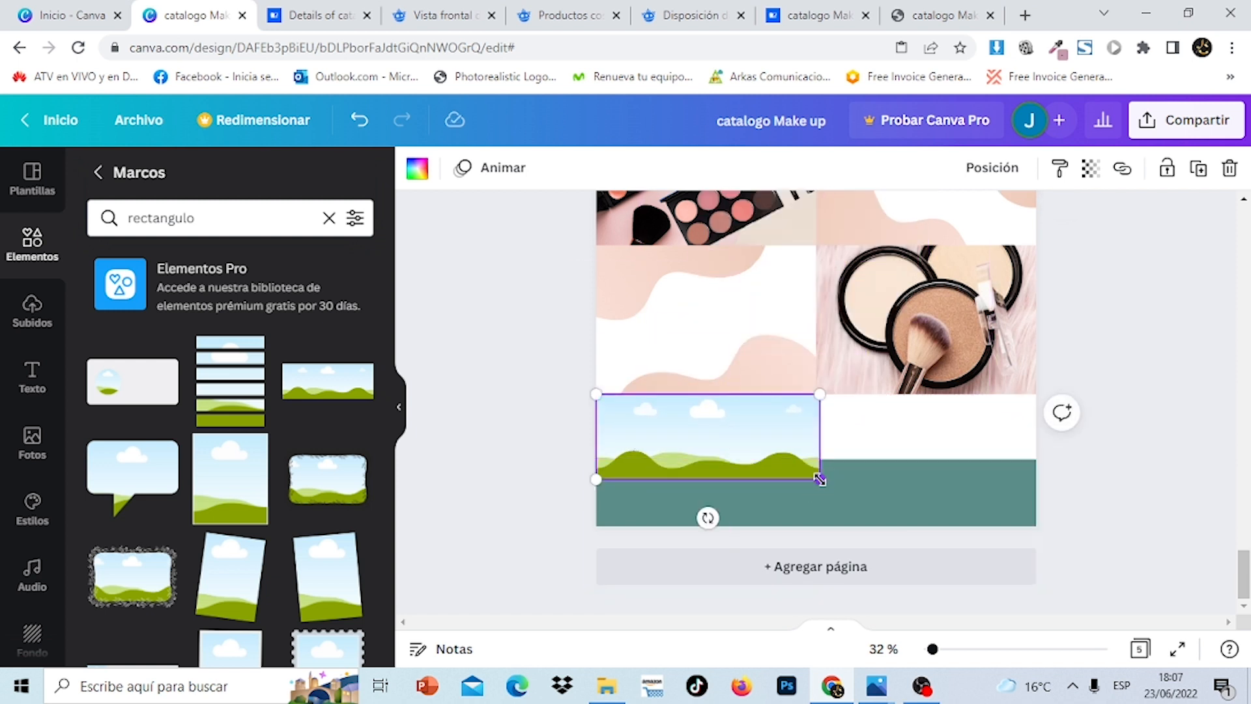
pyautogui.moveTo(820, 478); pyautogui.dragTo(776, 451)
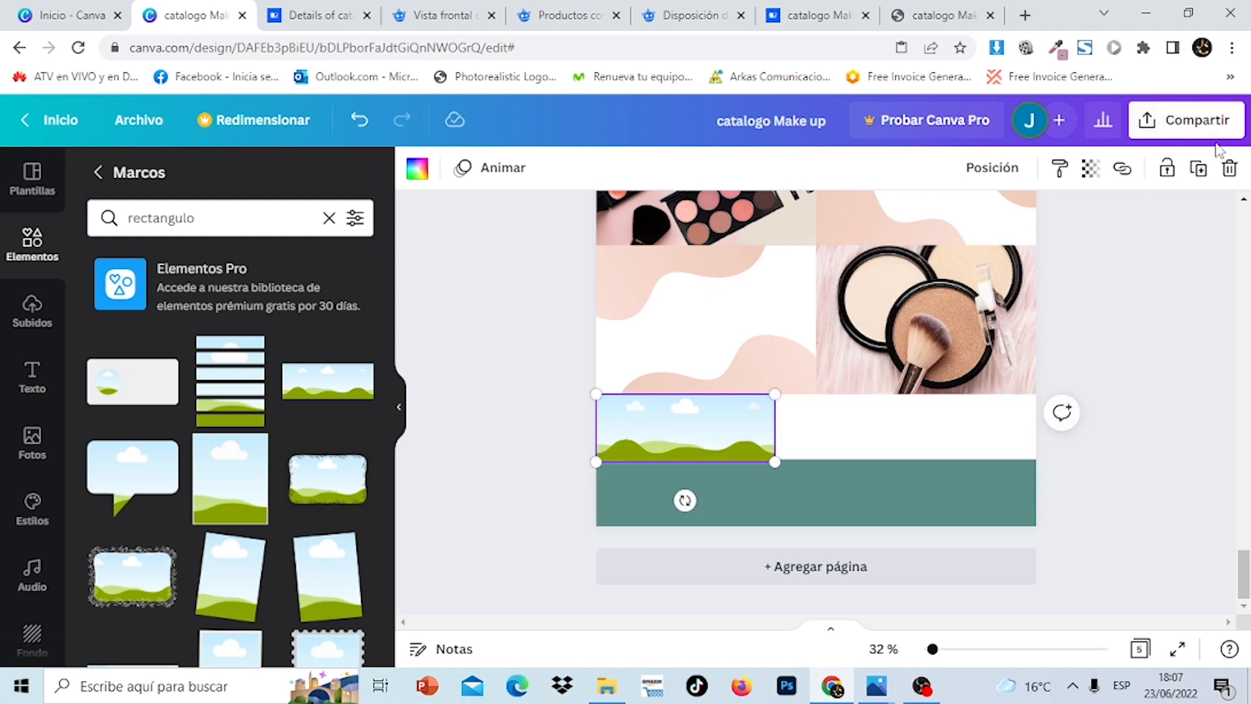
pyautogui.click(1199, 173)
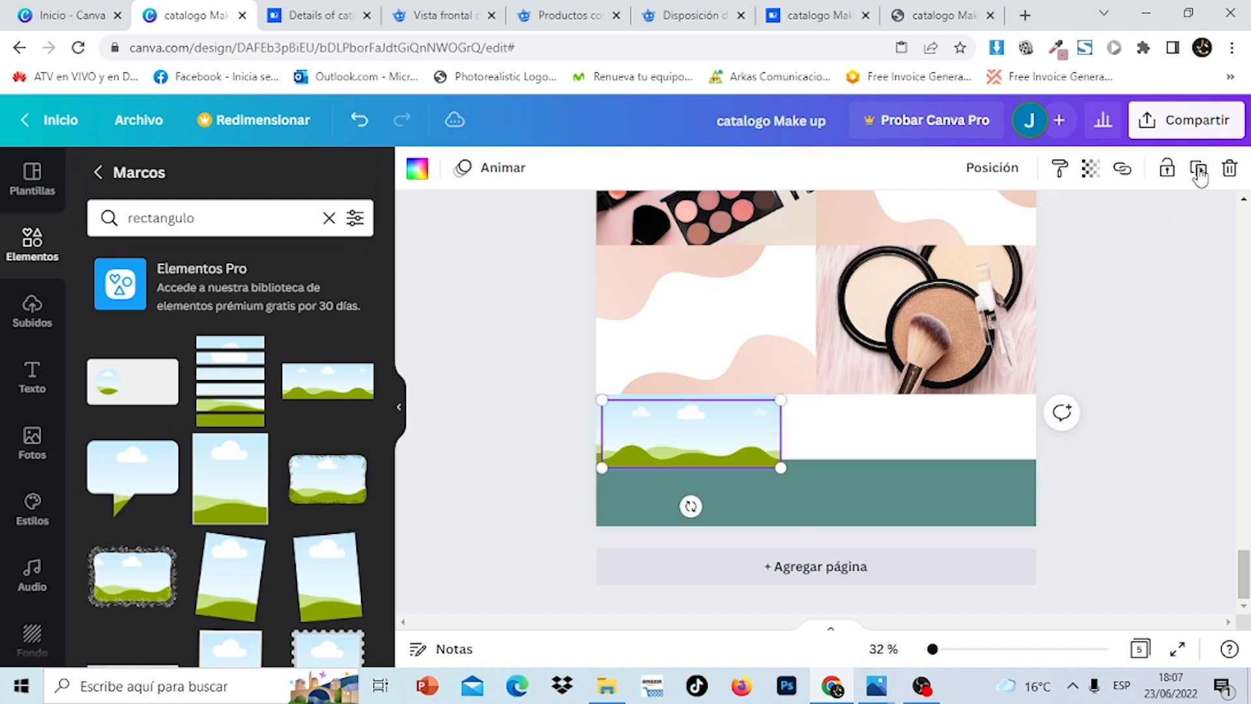
pyautogui.moveTo(740, 433); pyautogui.dragTo(911, 422)
pyautogui.click(735, 437)
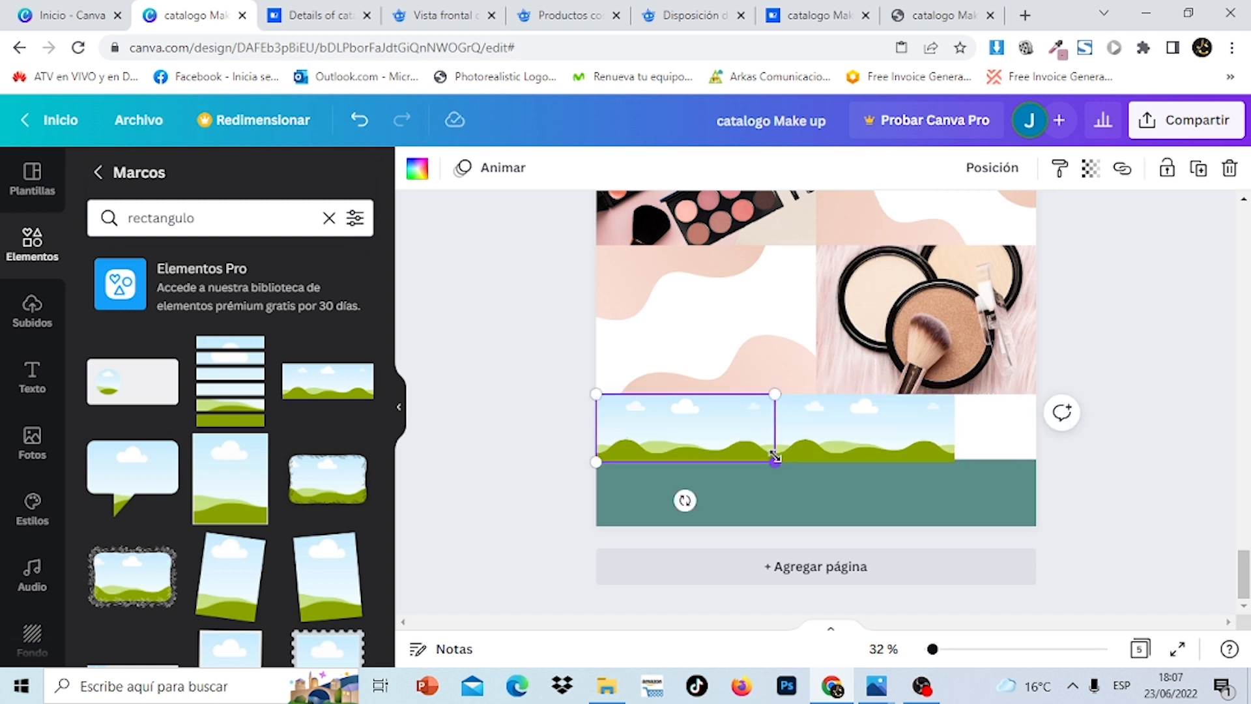
pyautogui.moveTo(776, 462); pyautogui.dragTo(822, 441)
pyautogui.click(834, 443)
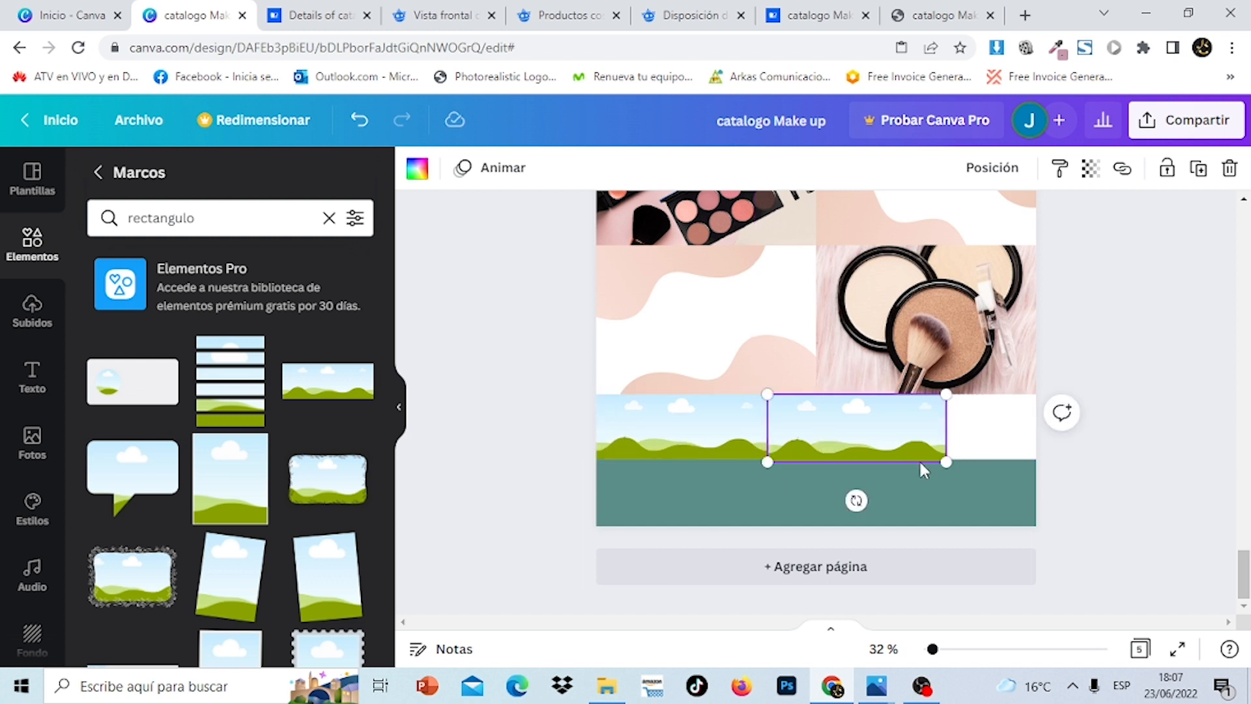
pyautogui.moveTo(948, 459); pyautogui.dragTo(930, 455)
pyautogui.moveTo(874, 422); pyautogui.dragTo(997, 424)
pyautogui.click(1155, 415)
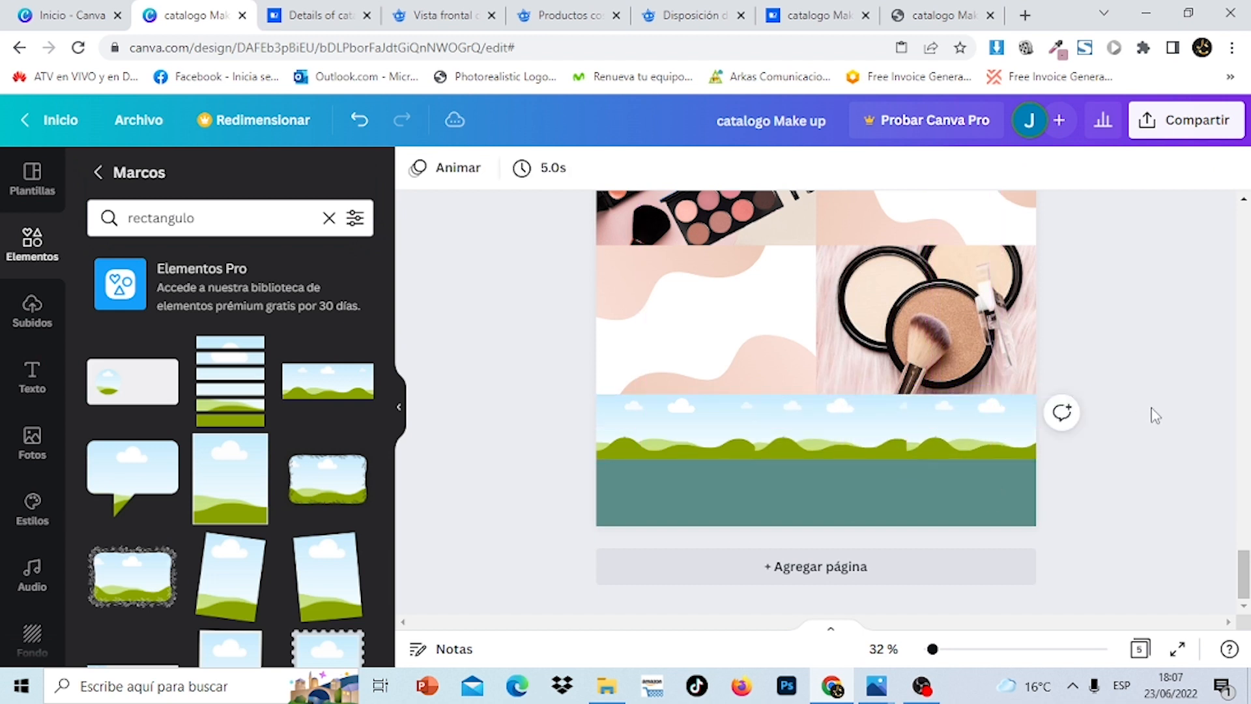
pyautogui.moveTo(1245, 573)
pyautogui.mouseDown()
pyautogui.moveTo(1244, 347)
pyautogui.moveTo(1246, 586)
pyautogui.mouseUp()
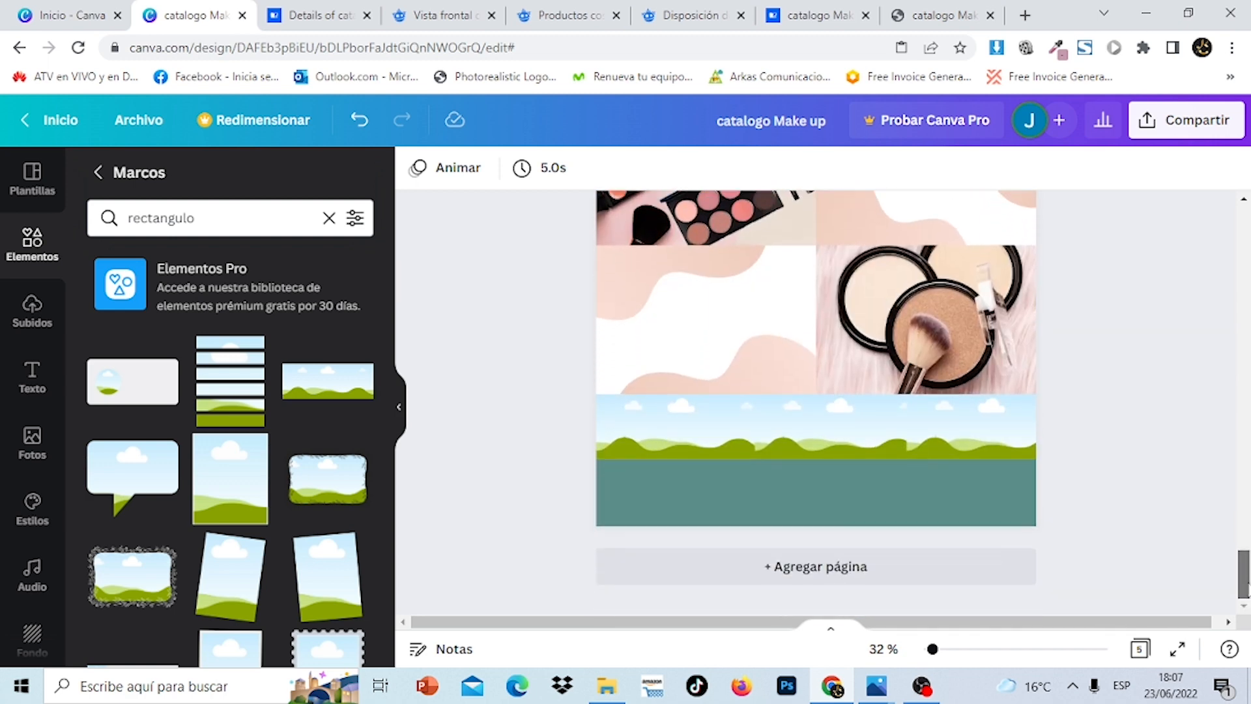
pyautogui.click(330, 219)
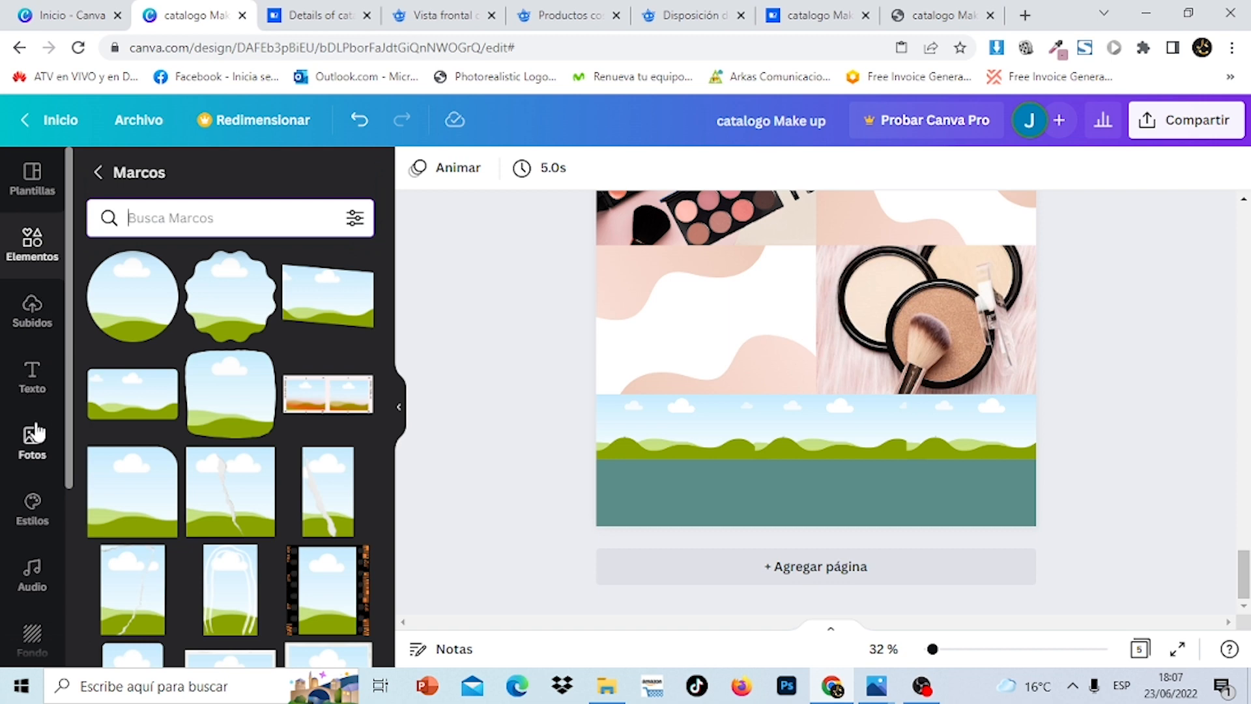
# Browse the 'maquillaje y belleza' photo results
pyautogui.click(34, 435)
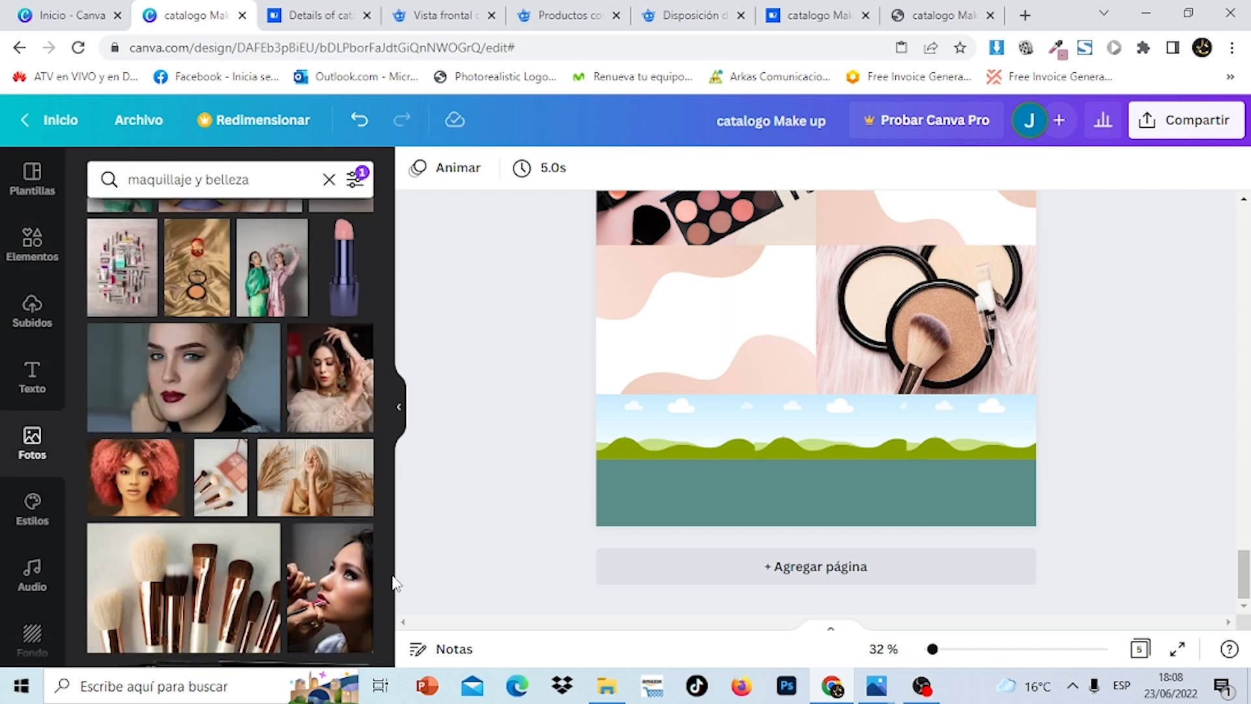
pyautogui.moveTo(389, 591); pyautogui.dragTo(419, 392)
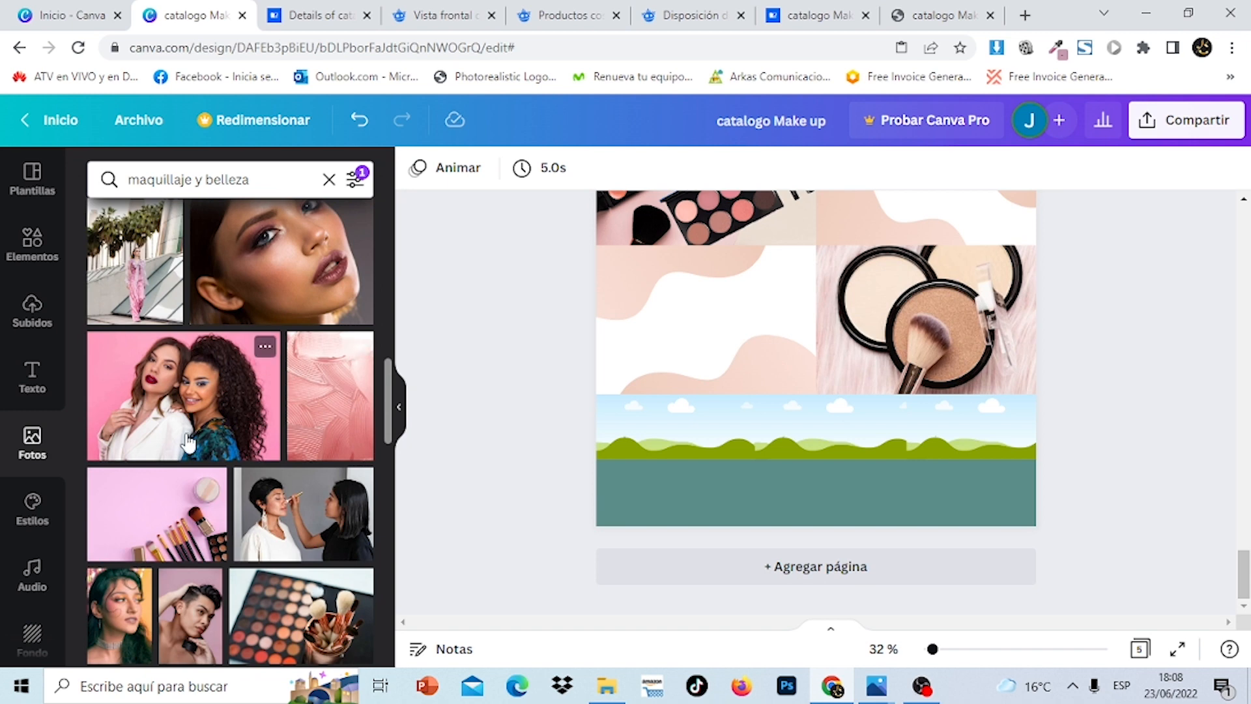
pyautogui.scroll(12, 814, 404)
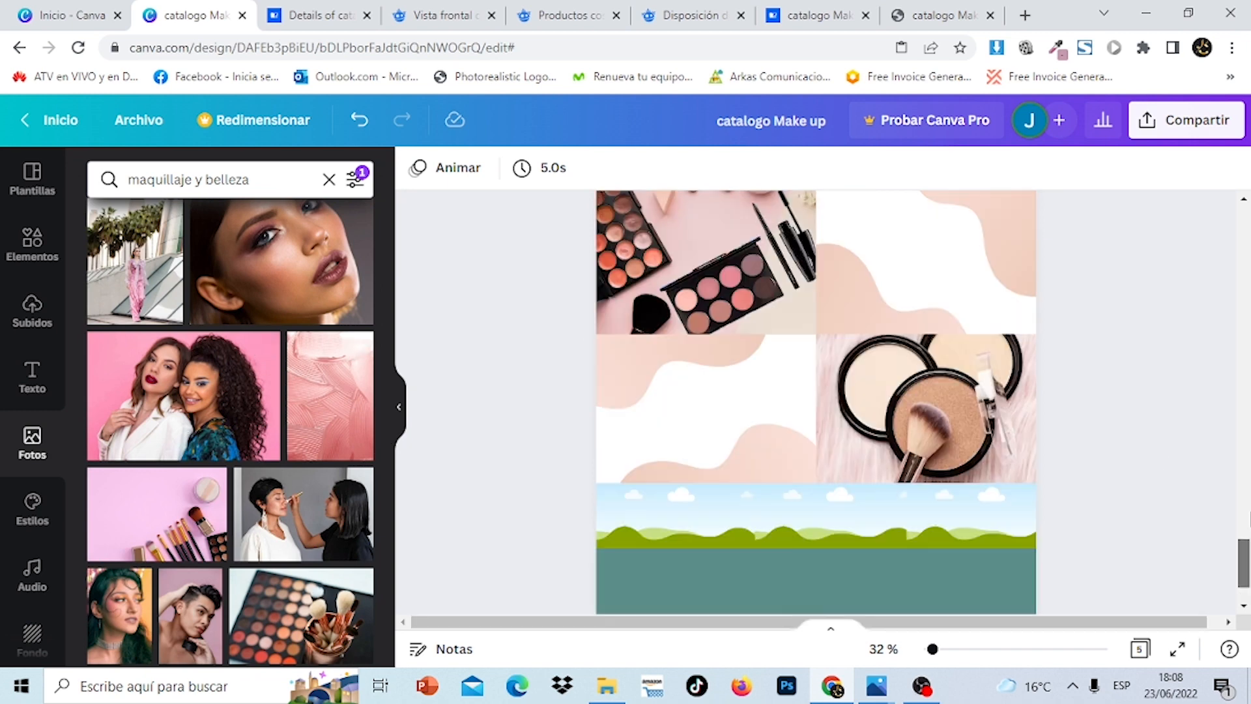
pyautogui.scroll(5, 814, 404)
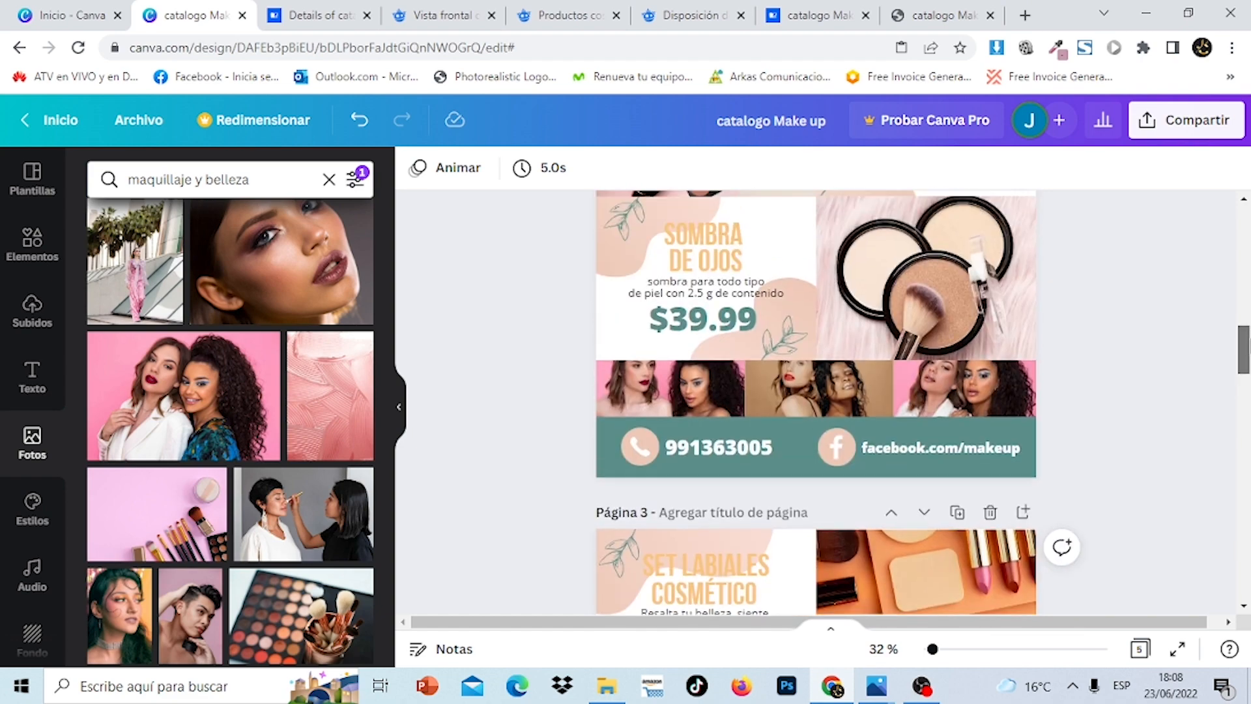
pyautogui.scroll(-15, 814, 403)
pyautogui.scroll(-7, 815, 404)
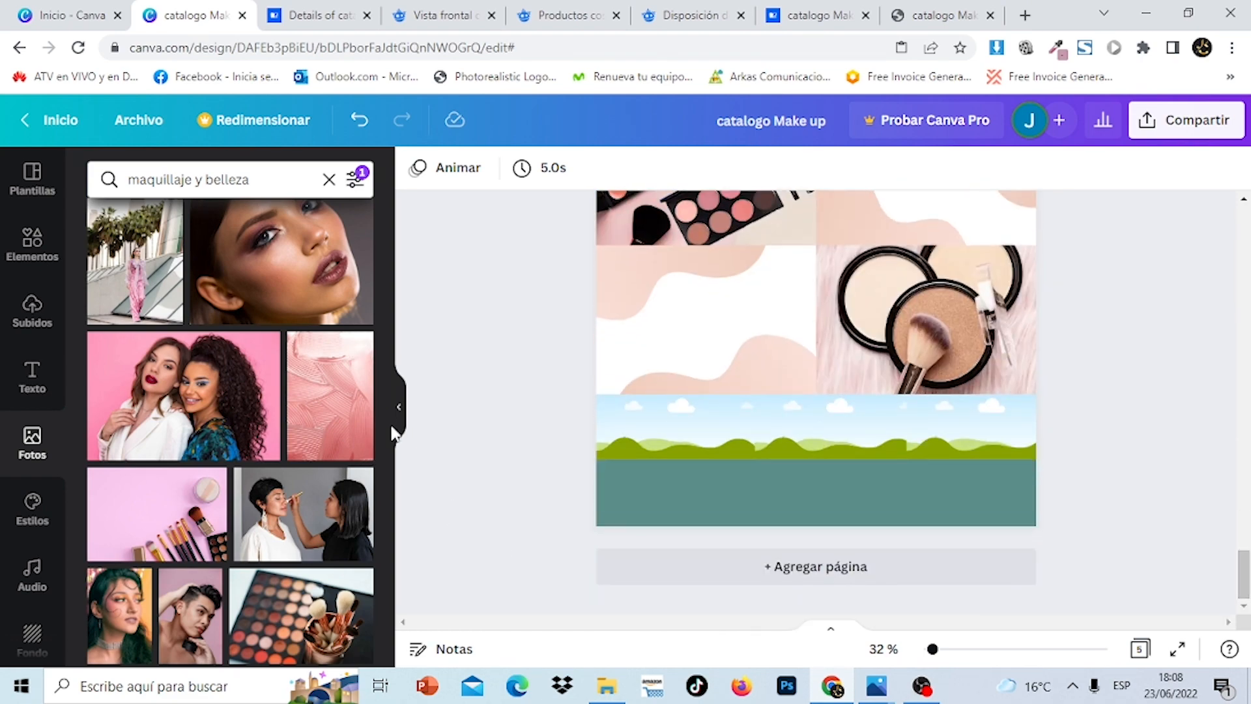
pyautogui.moveTo(390, 434); pyautogui.dragTo(412, 491)
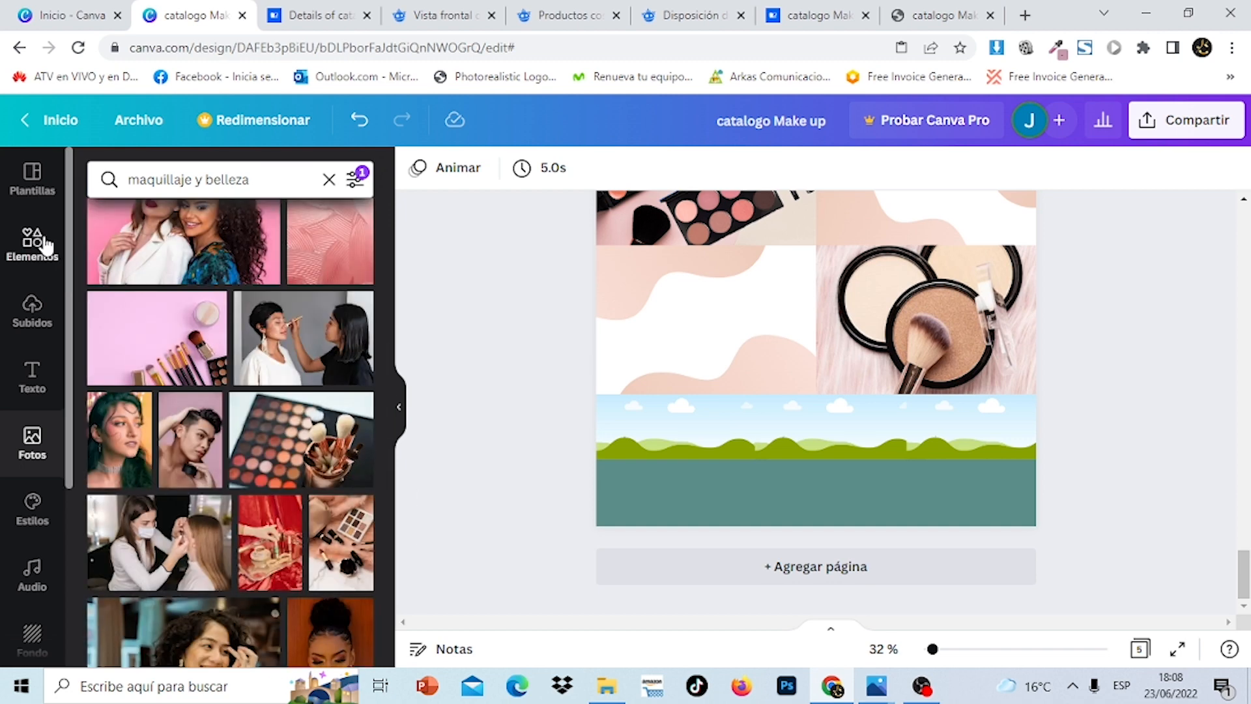
# Return to Elementos and view all recently used items, including the model photos
pyautogui.click(44, 246)
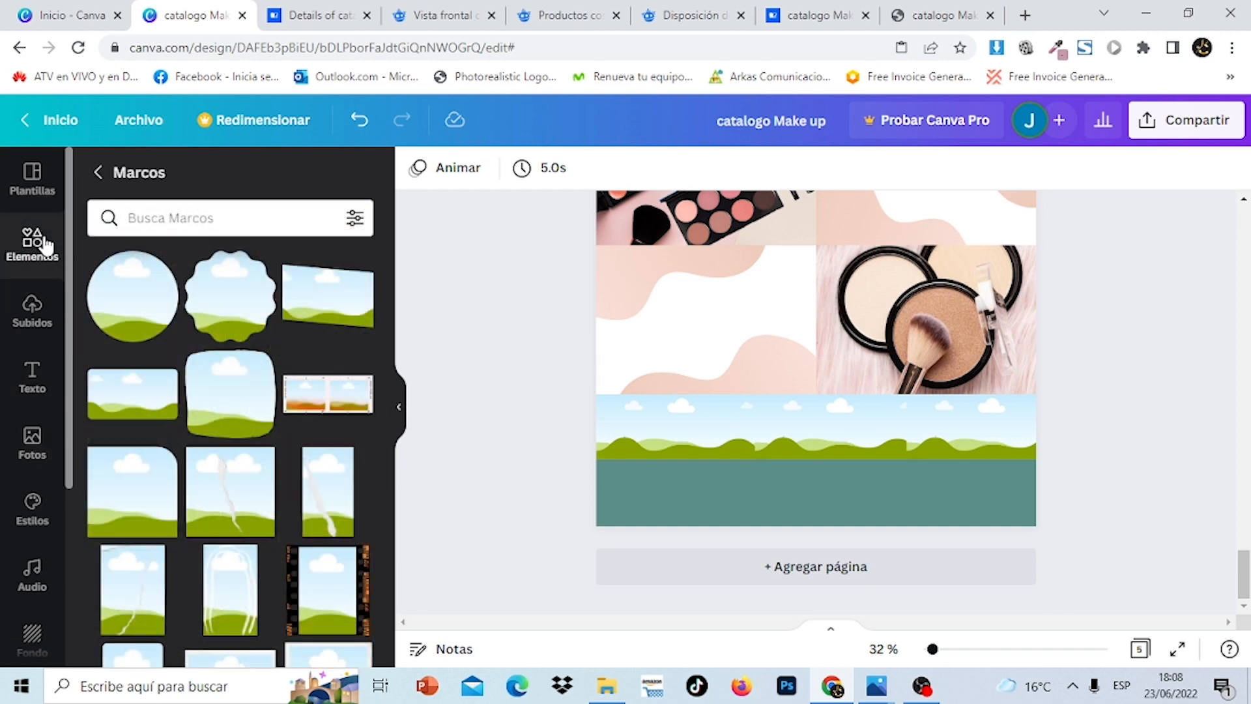
pyautogui.click(101, 175)
pyautogui.click(358, 276)
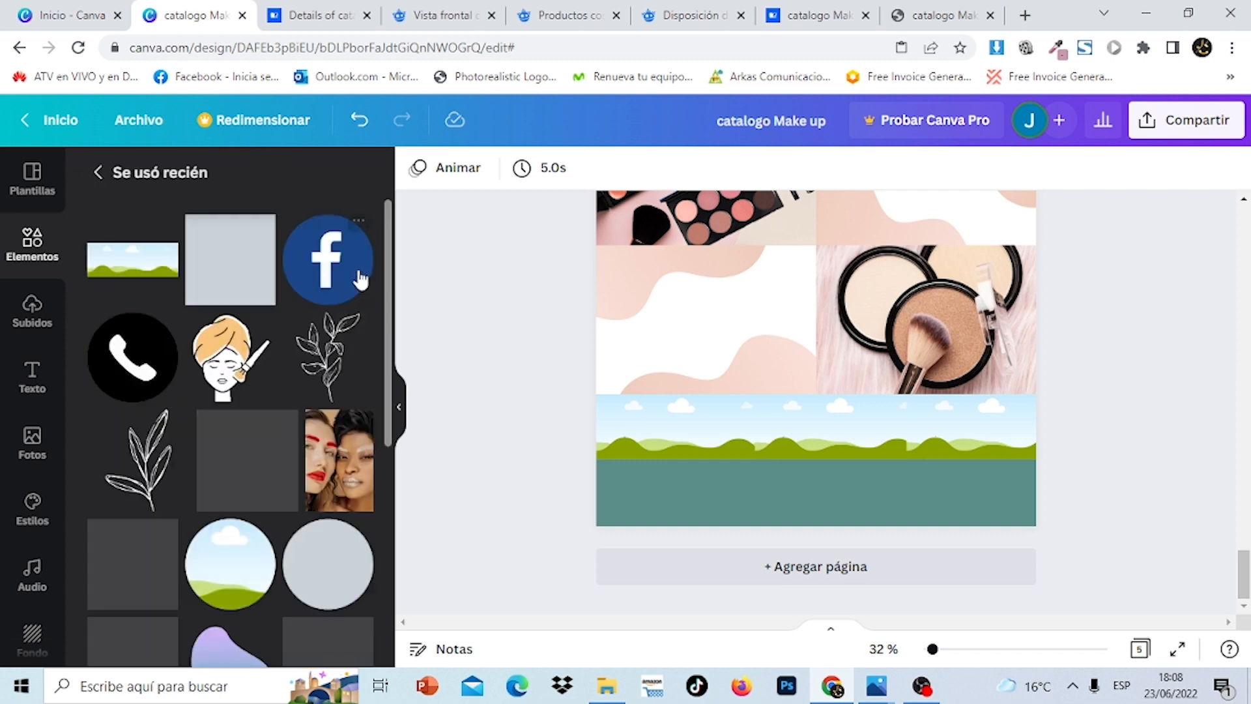
pyautogui.scroll(-3, 391, 405)
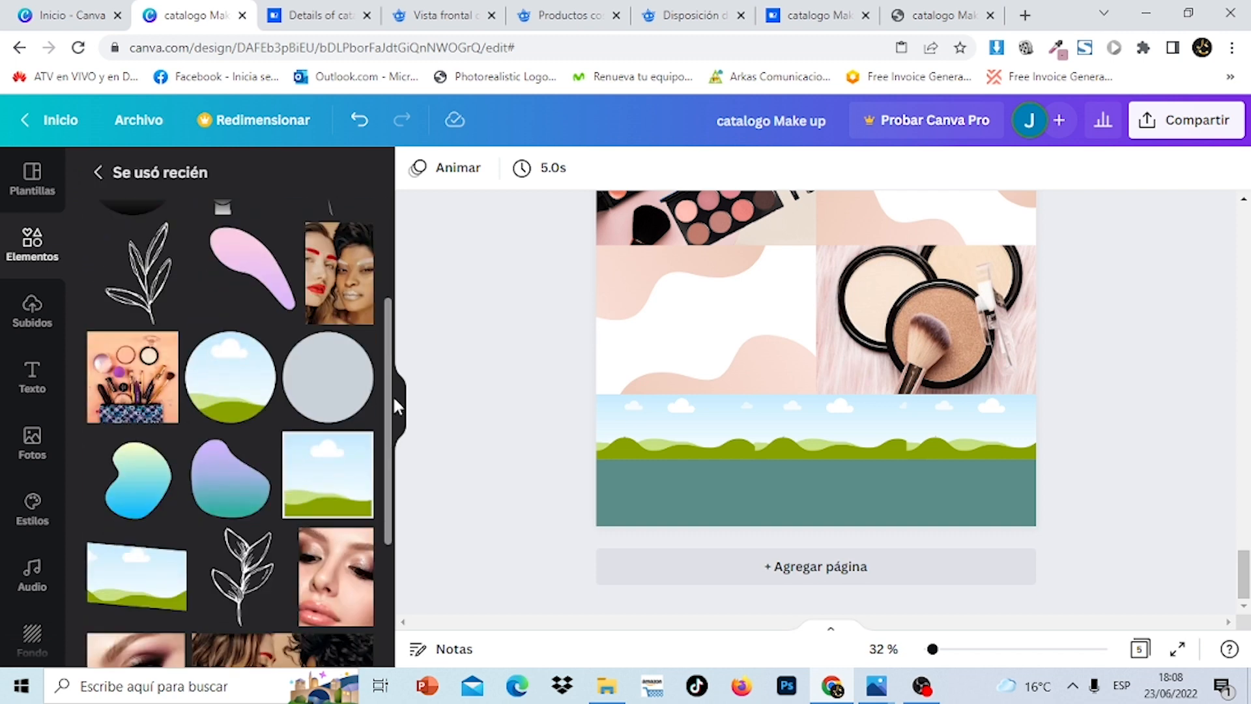
pyautogui.scroll(-5, 394, 405)
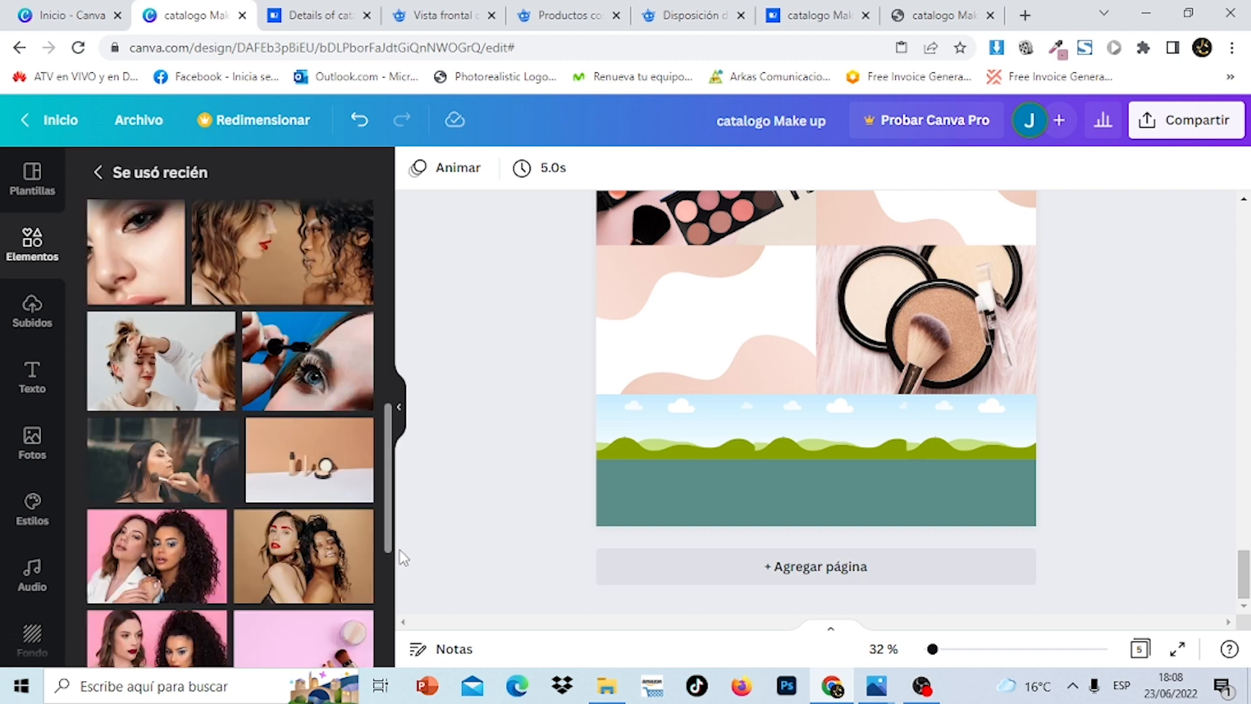
pyautogui.scroll(-3, 404, 566)
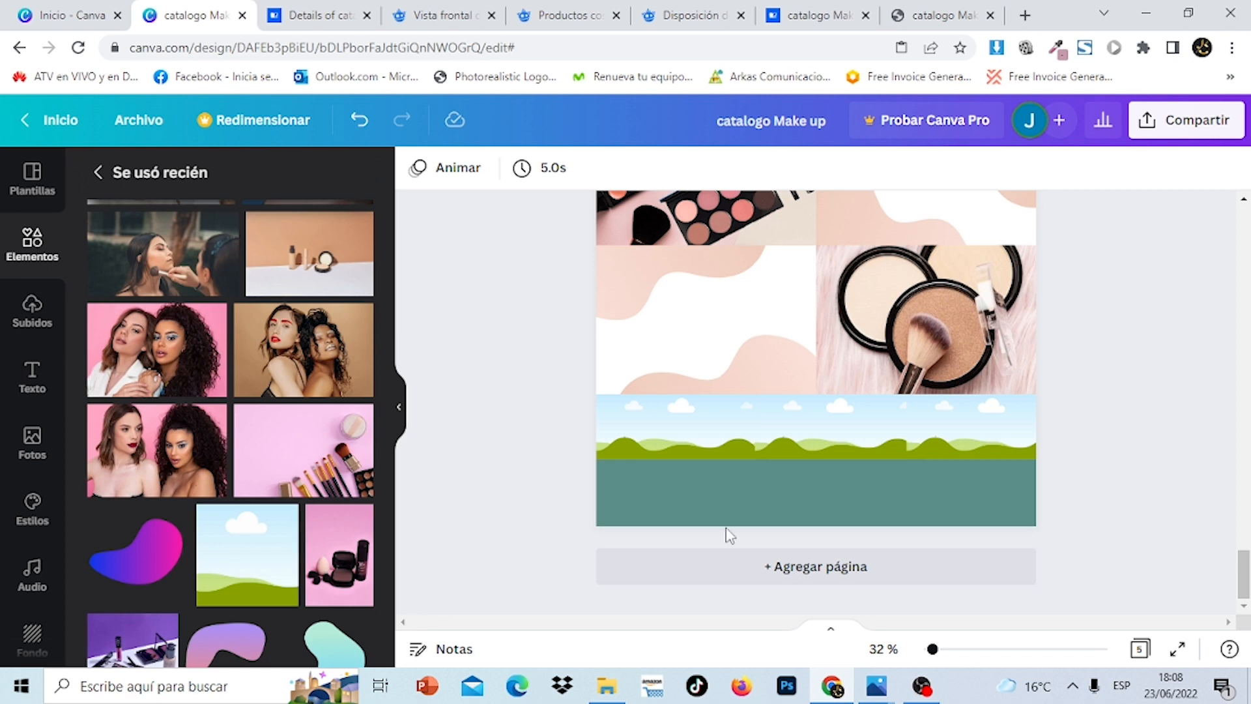
pyautogui.moveTo(1245, 586)
pyautogui.mouseDown()
pyautogui.moveTo(1245, 351)
pyautogui.moveTo(1246, 586)
pyautogui.mouseUp()
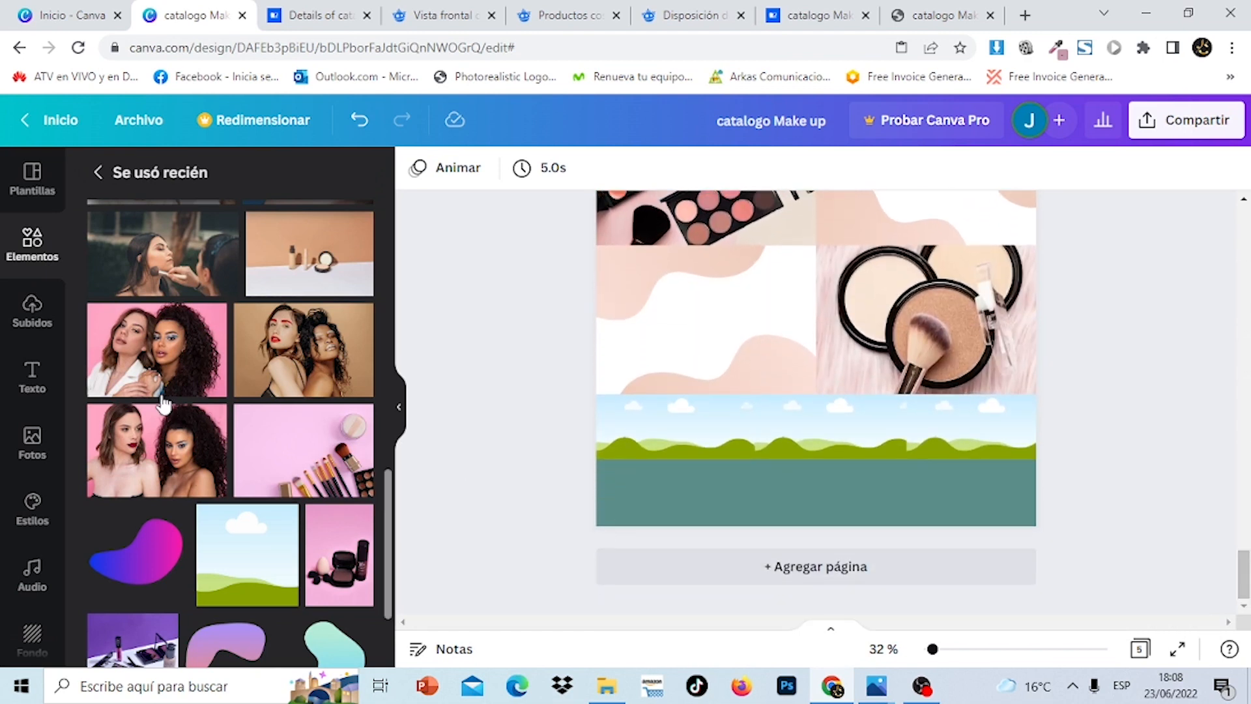
# Drop the tan and pink two-women photos into the strip's middle and right frames
pyautogui.click(304, 350)
pyautogui.moveTo(811, 241); pyautogui.dragTo(823, 426)
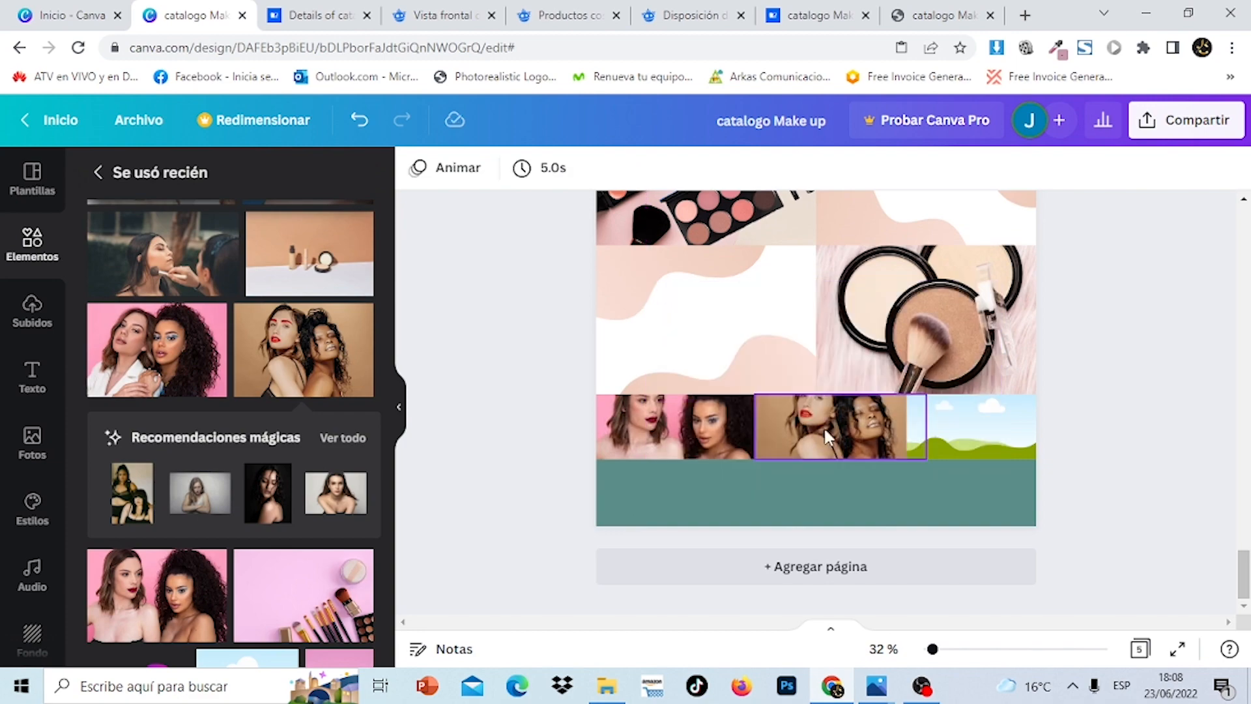
pyautogui.moveTo(1248, 574)
pyautogui.mouseDown()
pyautogui.moveTo(1250, 342)
pyautogui.moveTo(1248, 573)
pyautogui.mouseUp()
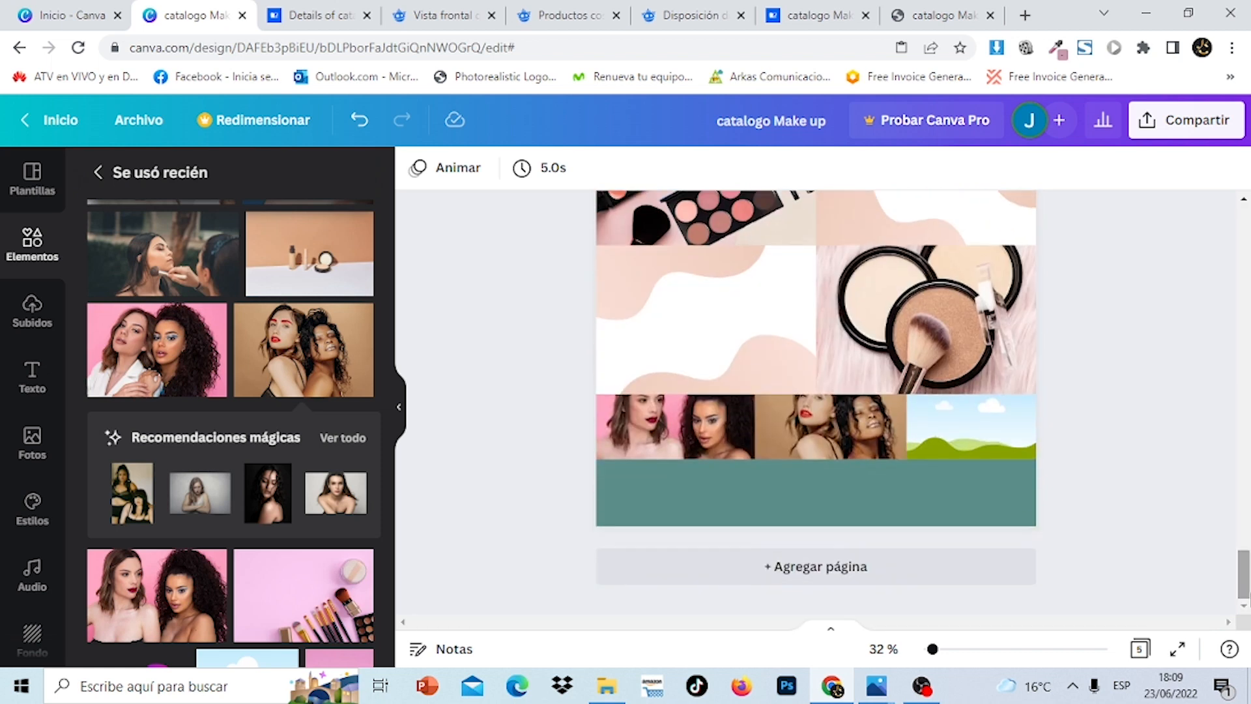
pyautogui.click(162, 384)
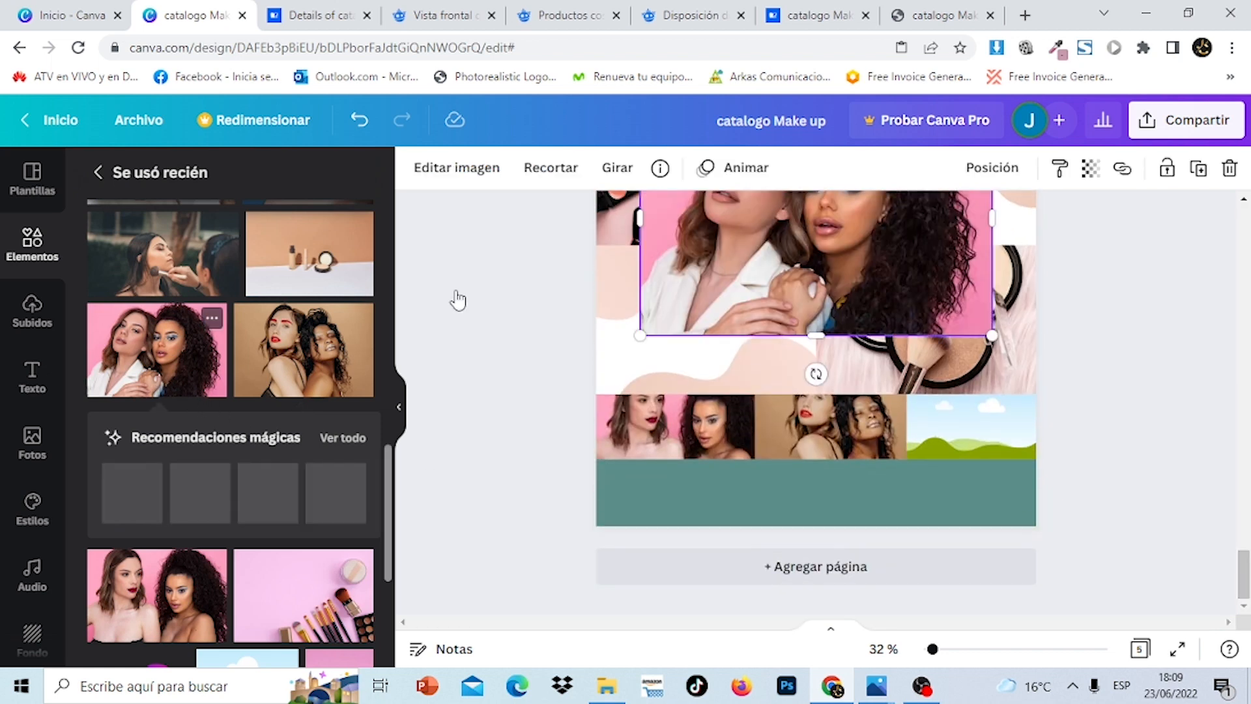
pyautogui.moveTo(804, 284); pyautogui.dragTo(945, 430)
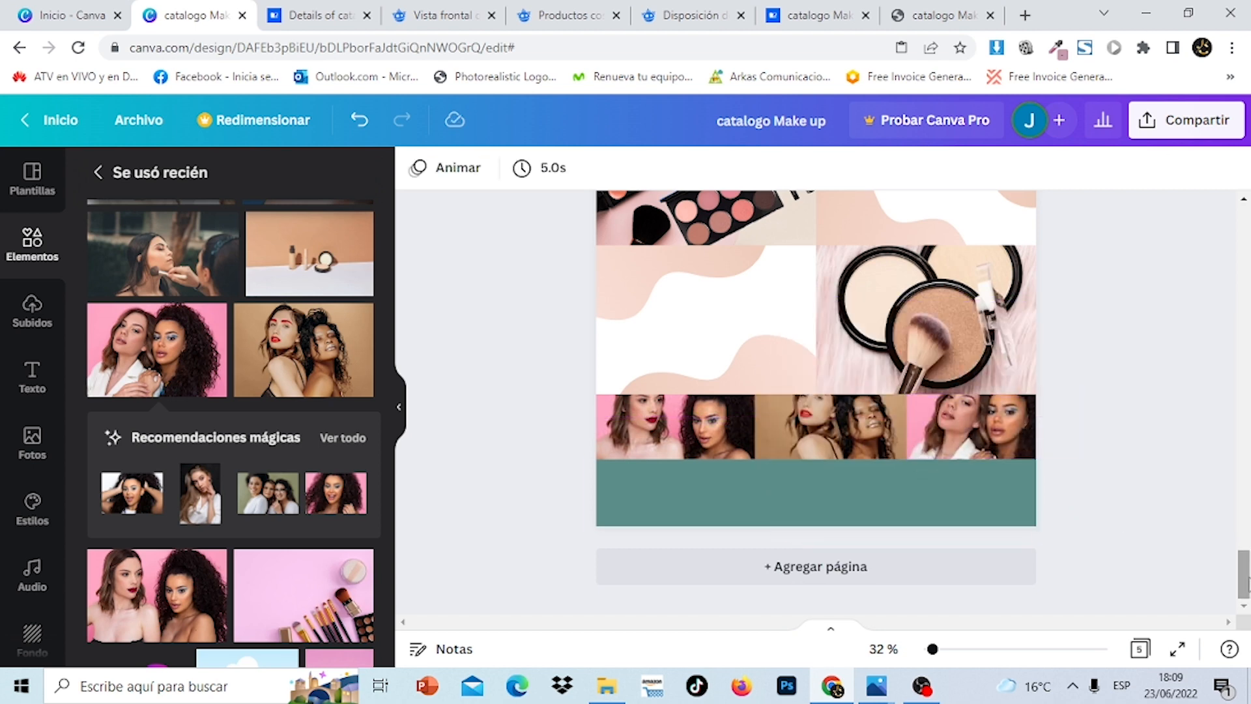
pyautogui.moveTo(1247, 581); pyautogui.dragTo(1246, 502)
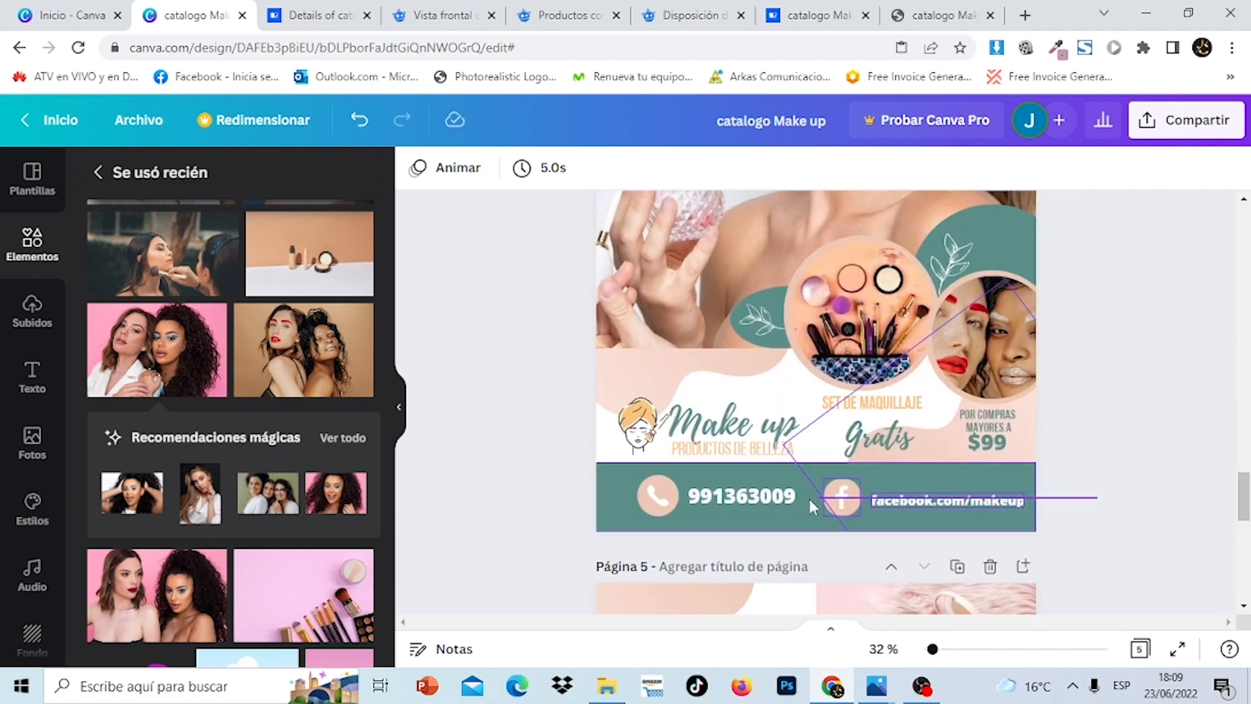
# Copy the leaf accent from page 2
pyautogui.click(717, 494)
pyautogui.click(663, 505)
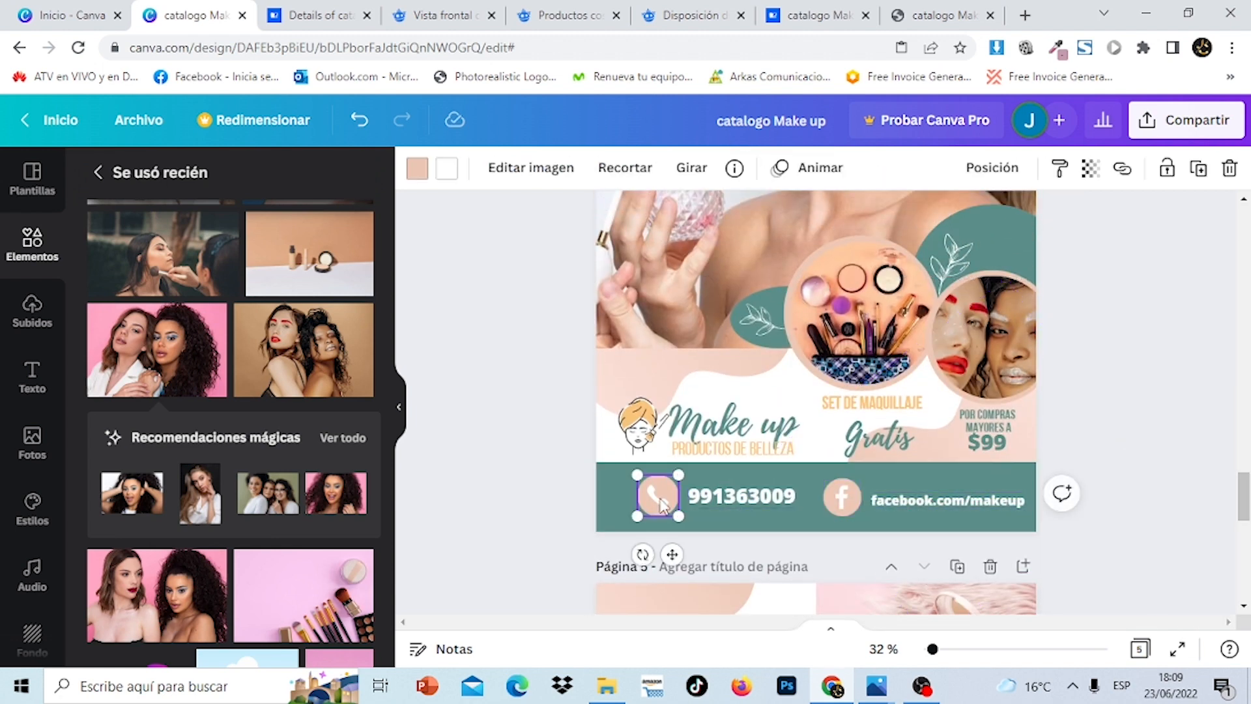
pyautogui.moveTo(1244, 499); pyautogui.dragTo(1244, 303)
pyautogui.click(635, 390)
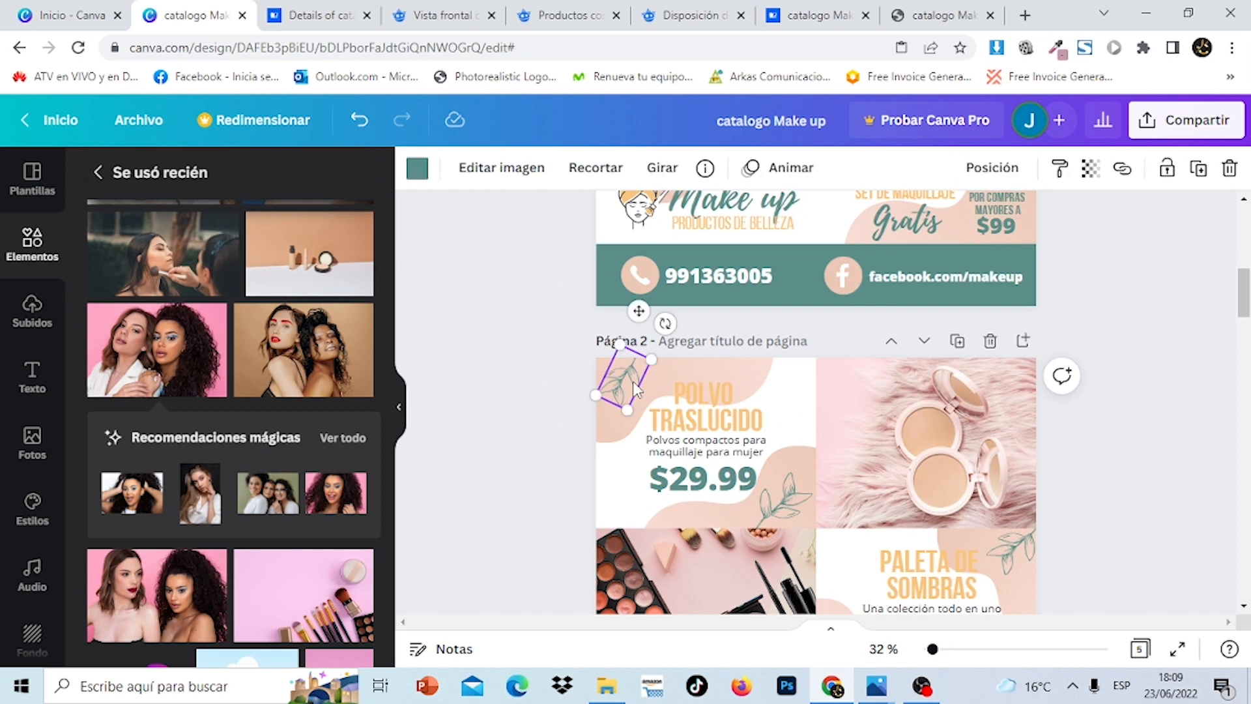
pyautogui.rightClick(635, 389)
pyautogui.click(712, 321)
# Paste the leaf onto page 5 and position it in the top-left corner
pyautogui.moveTo(1244, 292); pyautogui.dragTo(1247, 520)
pyautogui.rightClick(675, 391)
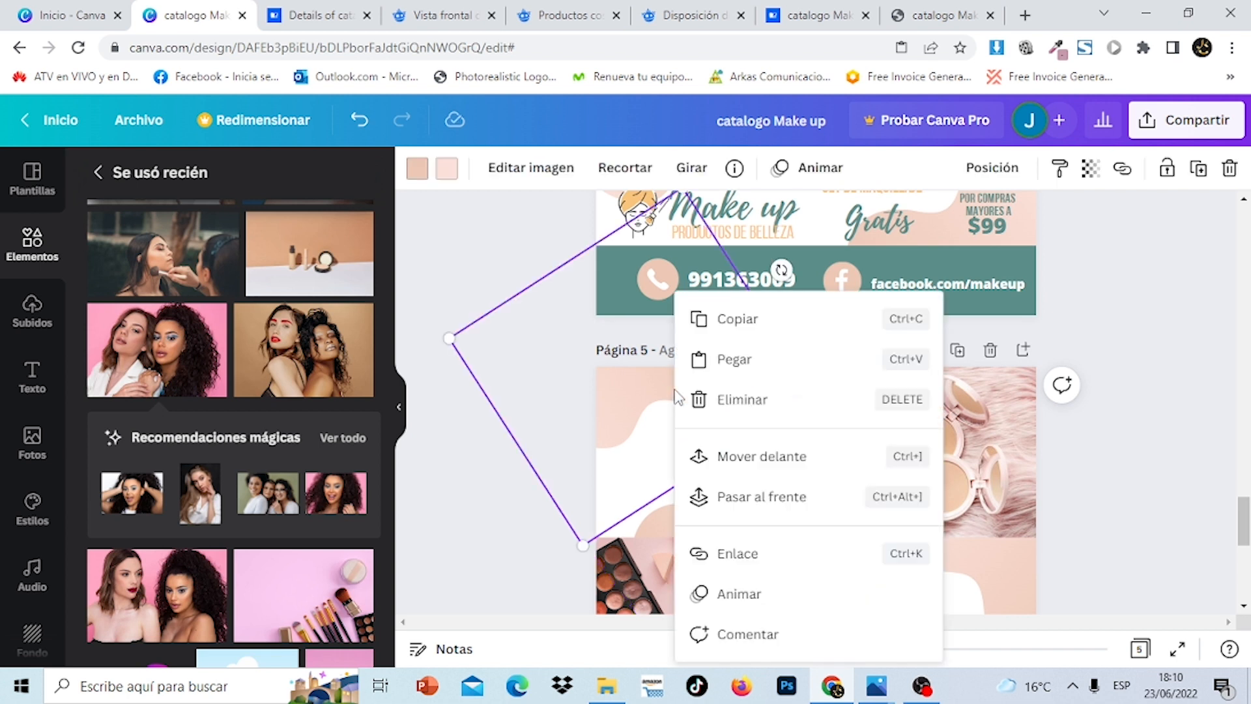
pyautogui.click(734, 359)
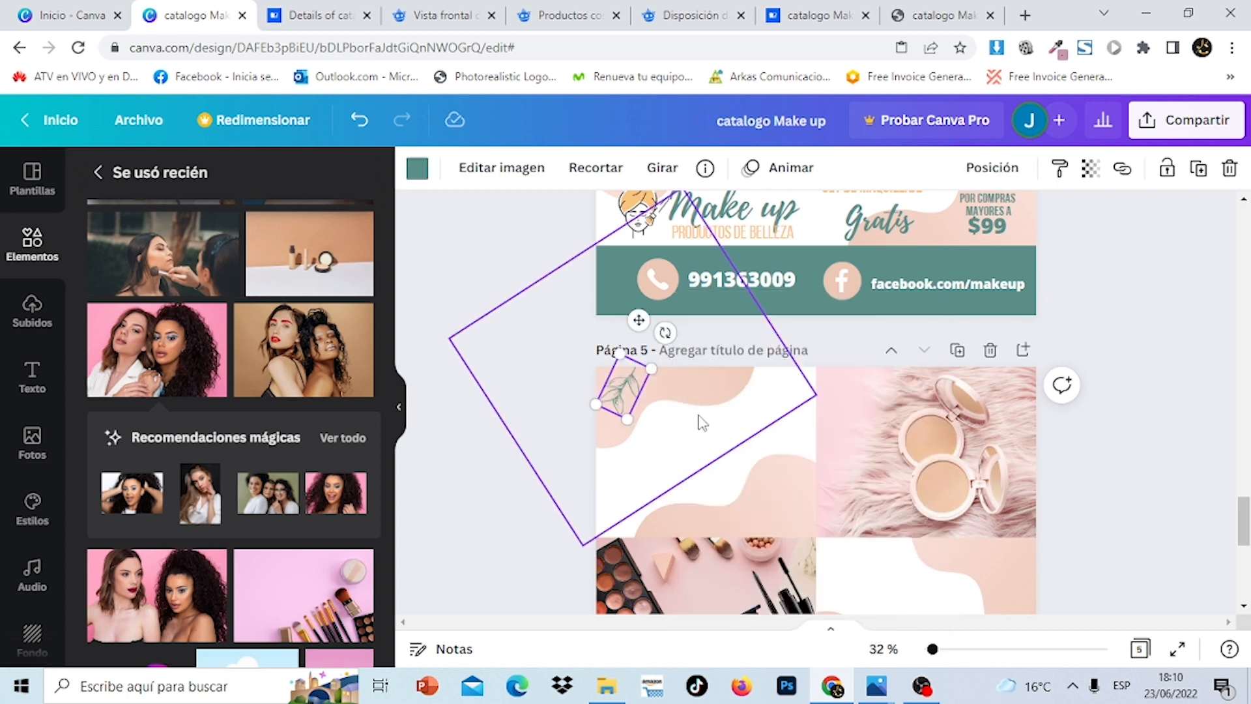
pyautogui.moveTo(628, 392); pyautogui.dragTo(626, 389)
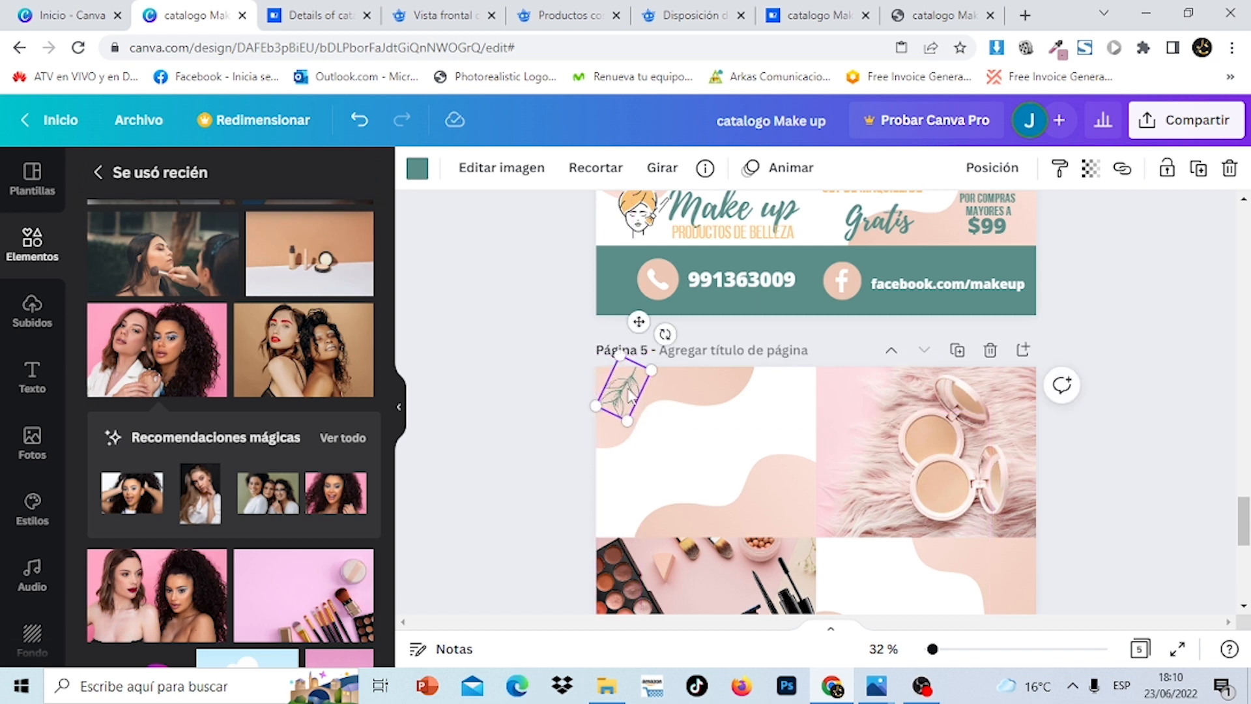
pyautogui.click(485, 316)
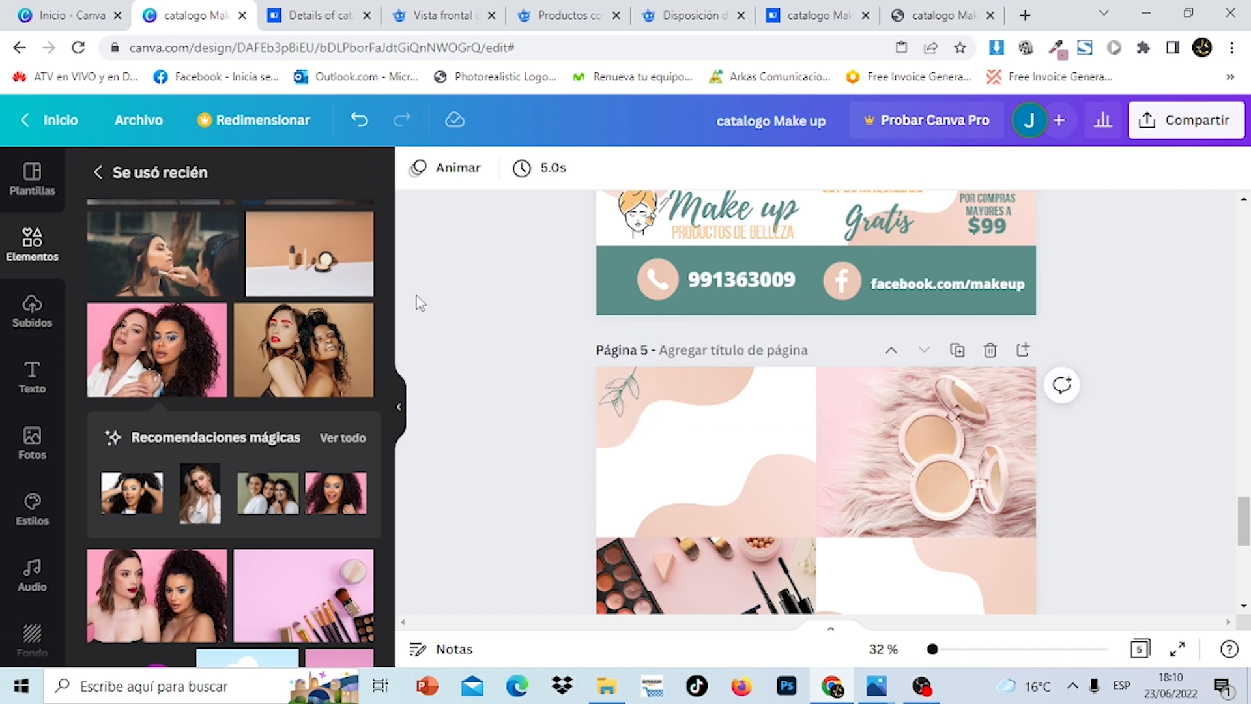
# Search the elements library for 'hojas' leaf graphics
pyautogui.click(38, 264)
pyautogui.click(204, 180)
pyautogui.write('h')
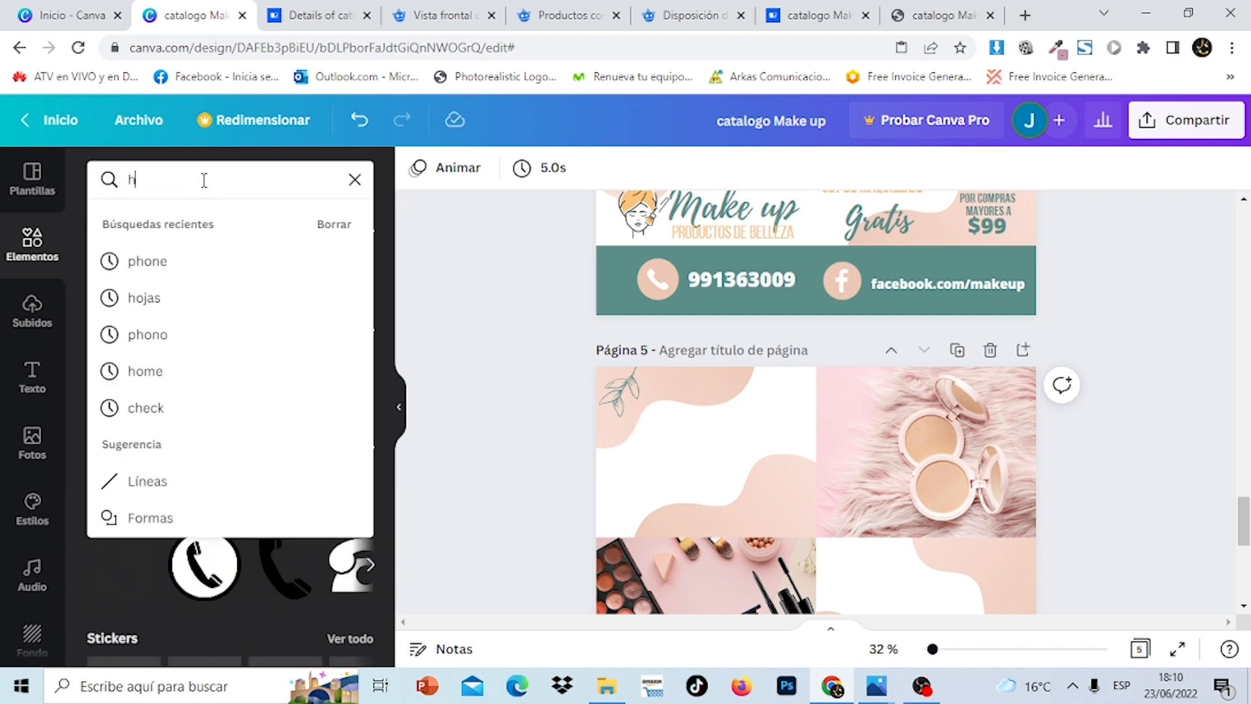
pyautogui.write('ojas')
pyautogui.press('Return')
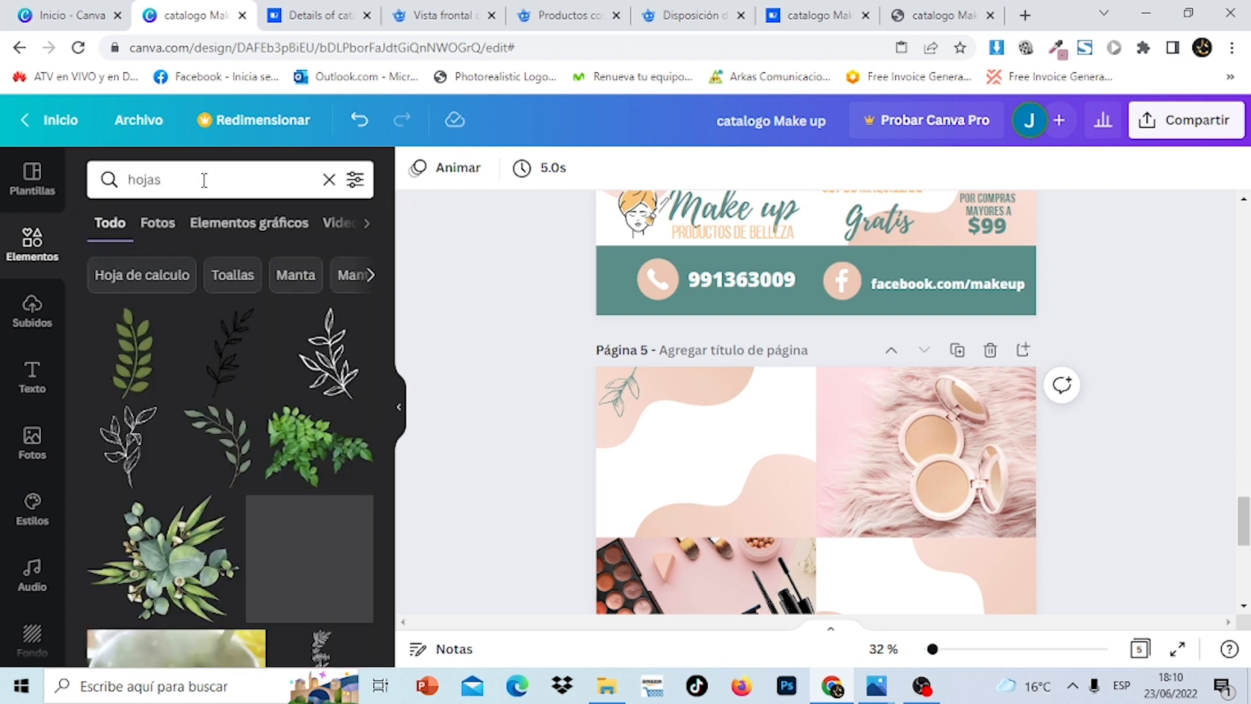
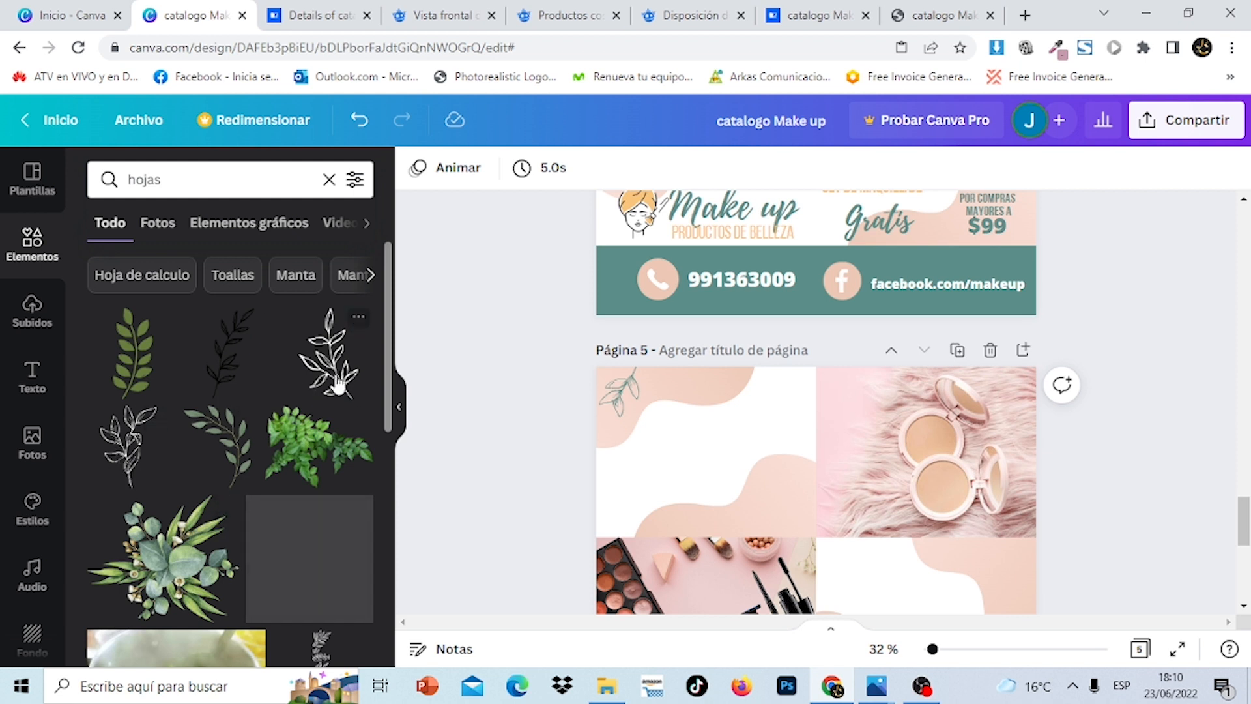
# Settle the leaf sketches on page 5's top-left panel and scroll back up to page 2
pyautogui.click(622, 398)
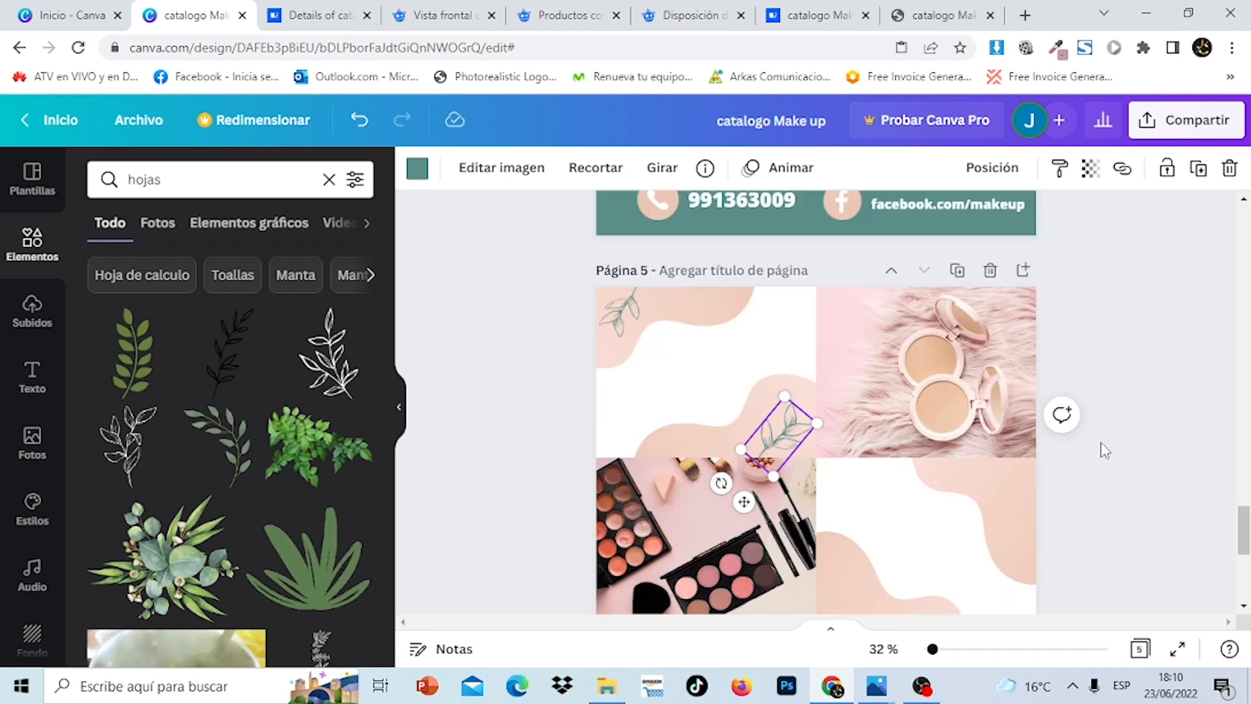
pyautogui.click(1158, 464)
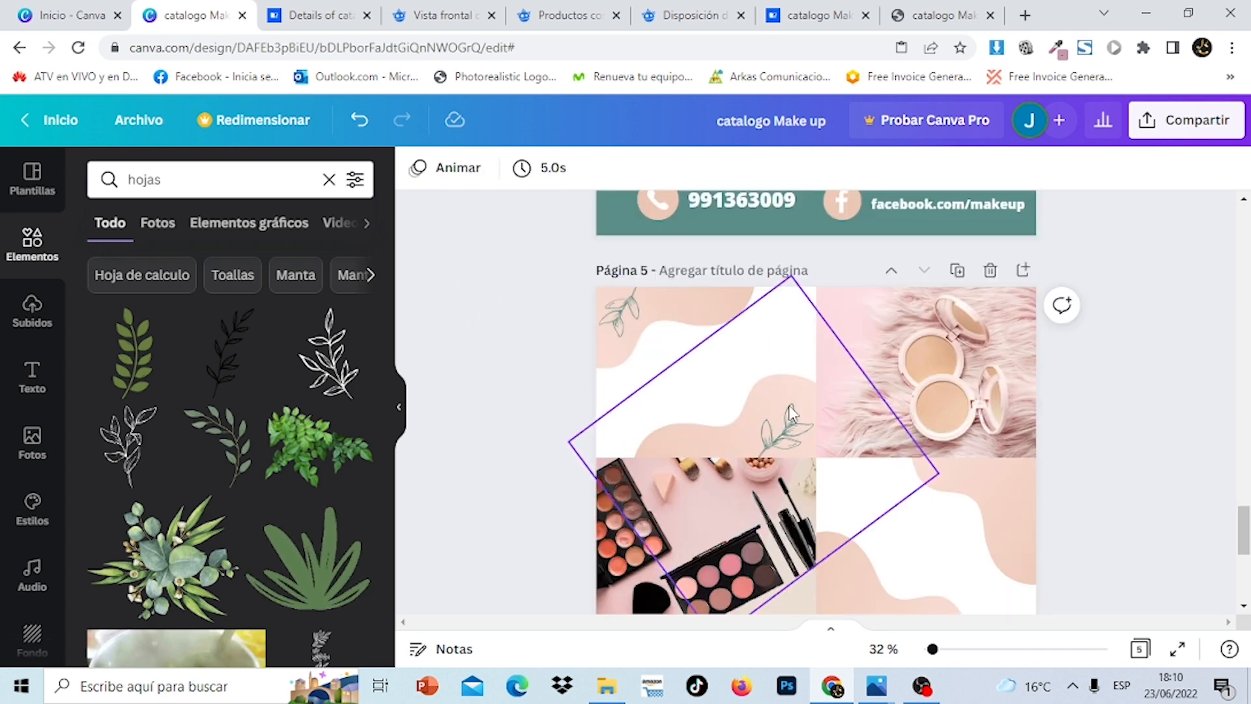
pyautogui.scroll(-5, 989, 492)
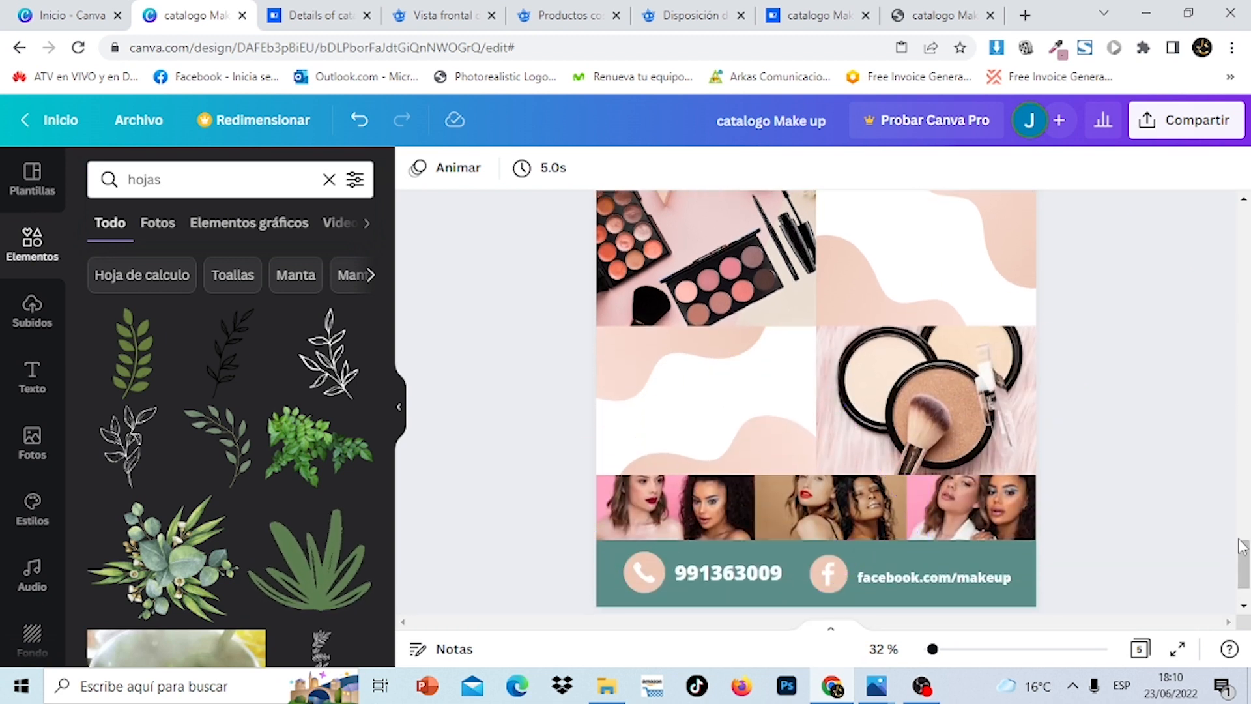
pyautogui.scroll(3, 1246, 559)
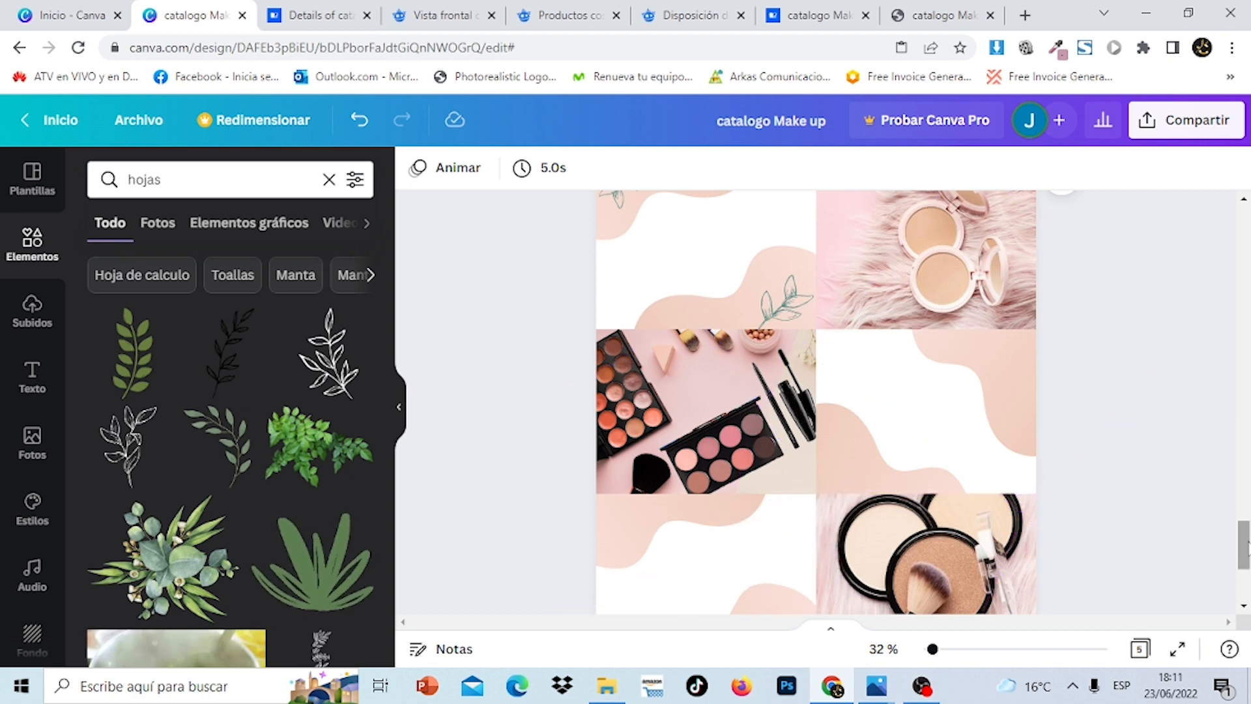
pyautogui.moveTo(1246, 544); pyautogui.dragTo(1245, 316)
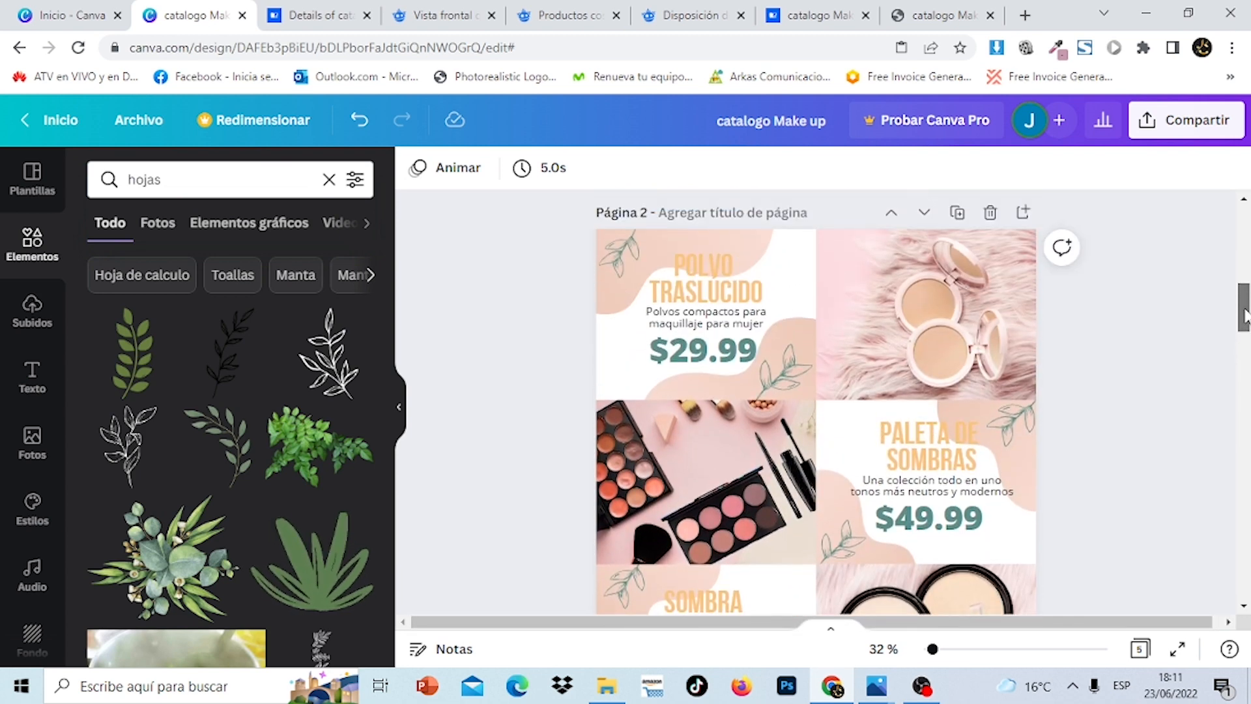
# Bring the POLVO TRASLUCIDO title onto page 5's top-left panel
pyautogui.click(713, 272)
pyautogui.click(727, 298)
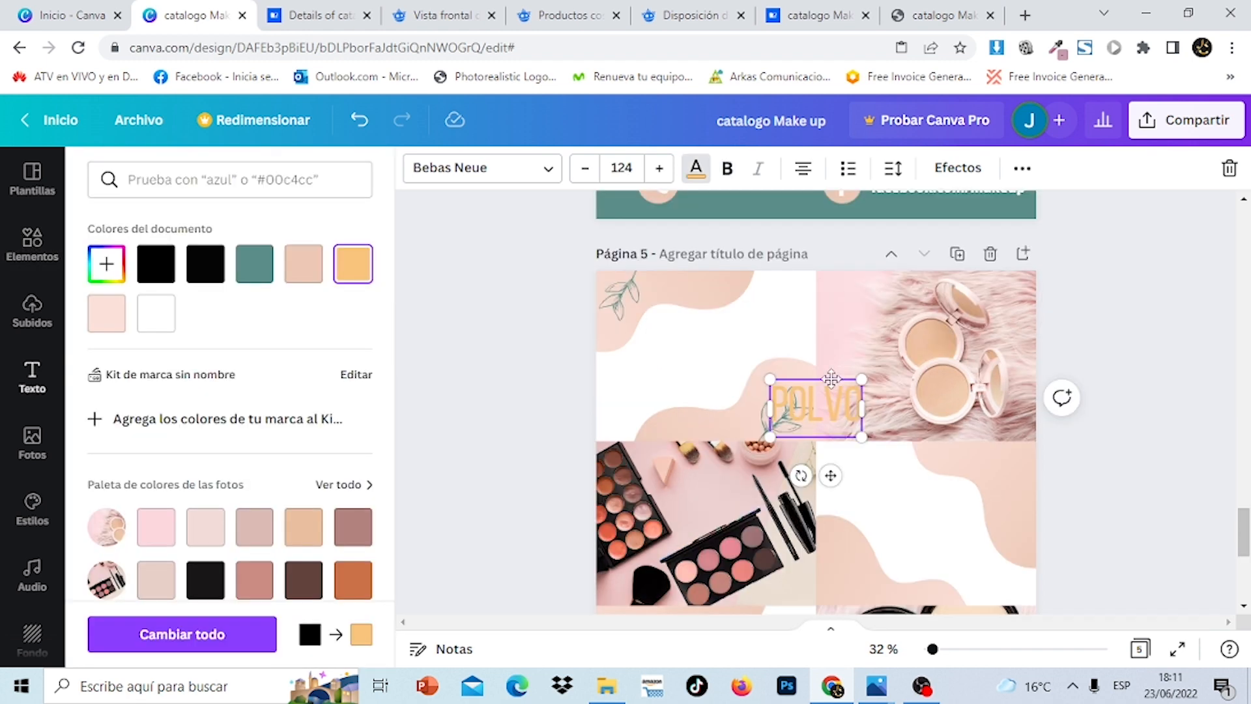
pyautogui.moveTo(832, 377); pyautogui.dragTo(721, 298)
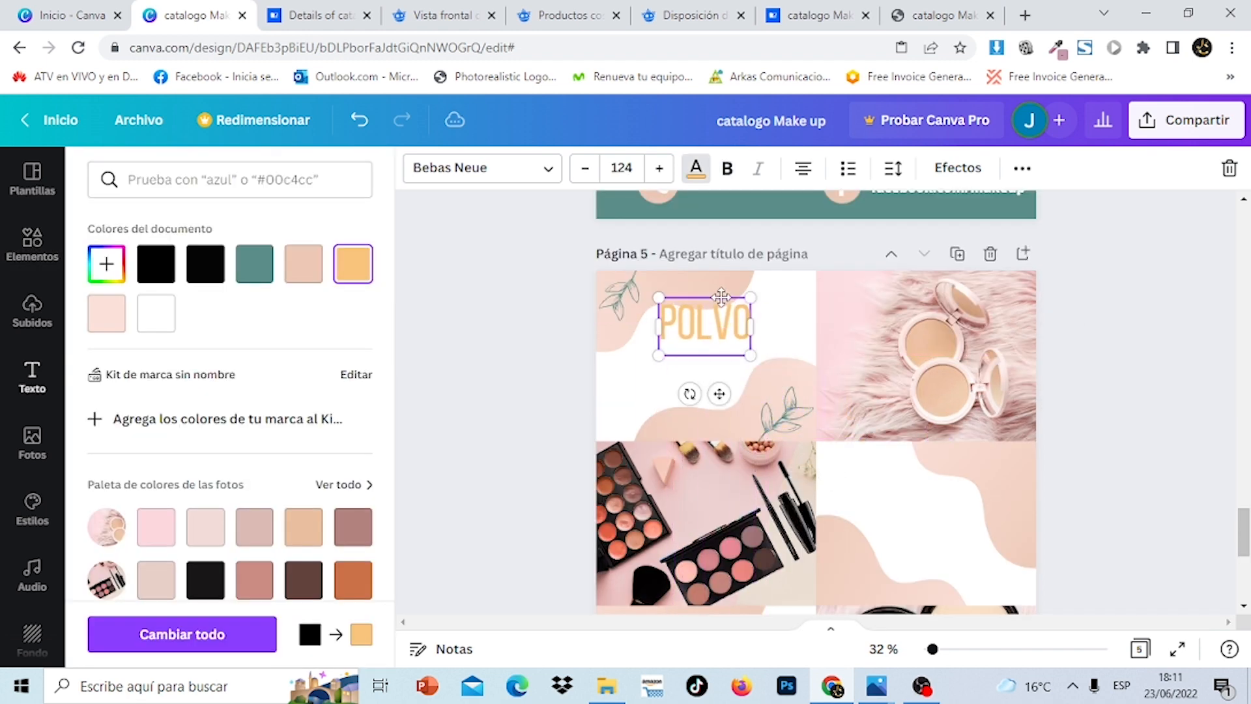
pyautogui.scroll(20, 1220, 271)
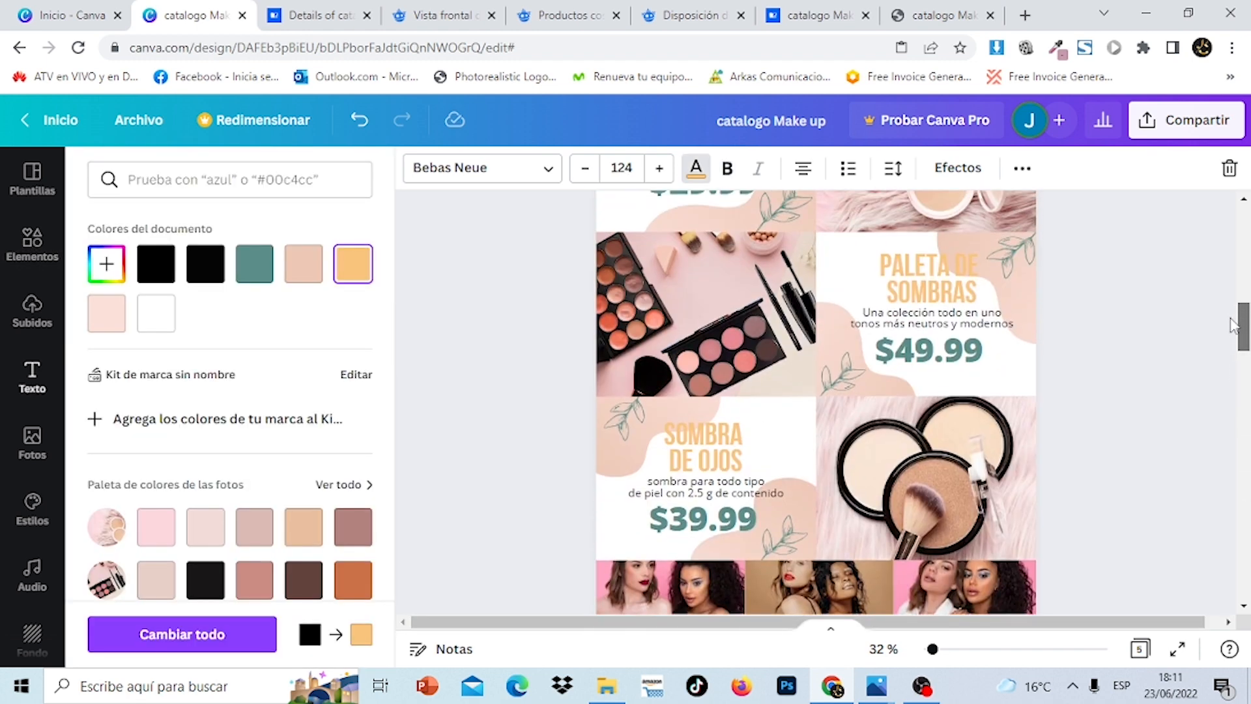
pyautogui.scroll(3, 1221, 271)
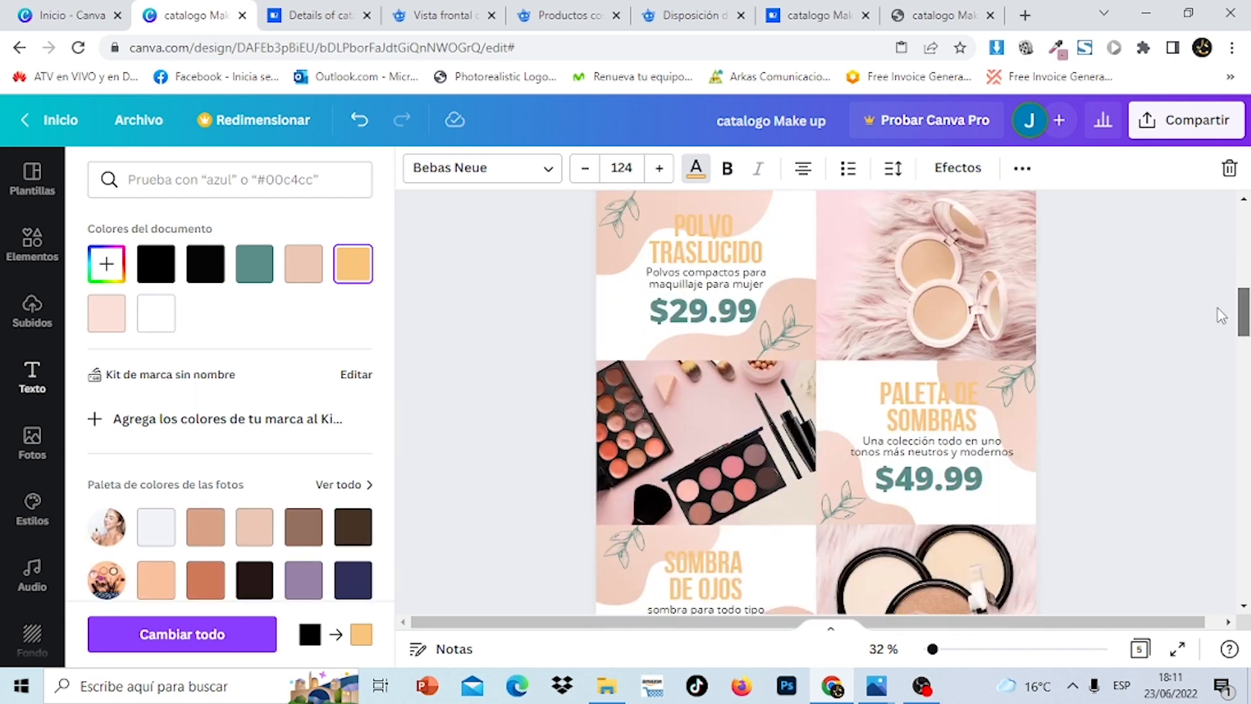
# Add a subtitle text box for the description and place it on the top-left panel
pyautogui.click(32, 376)
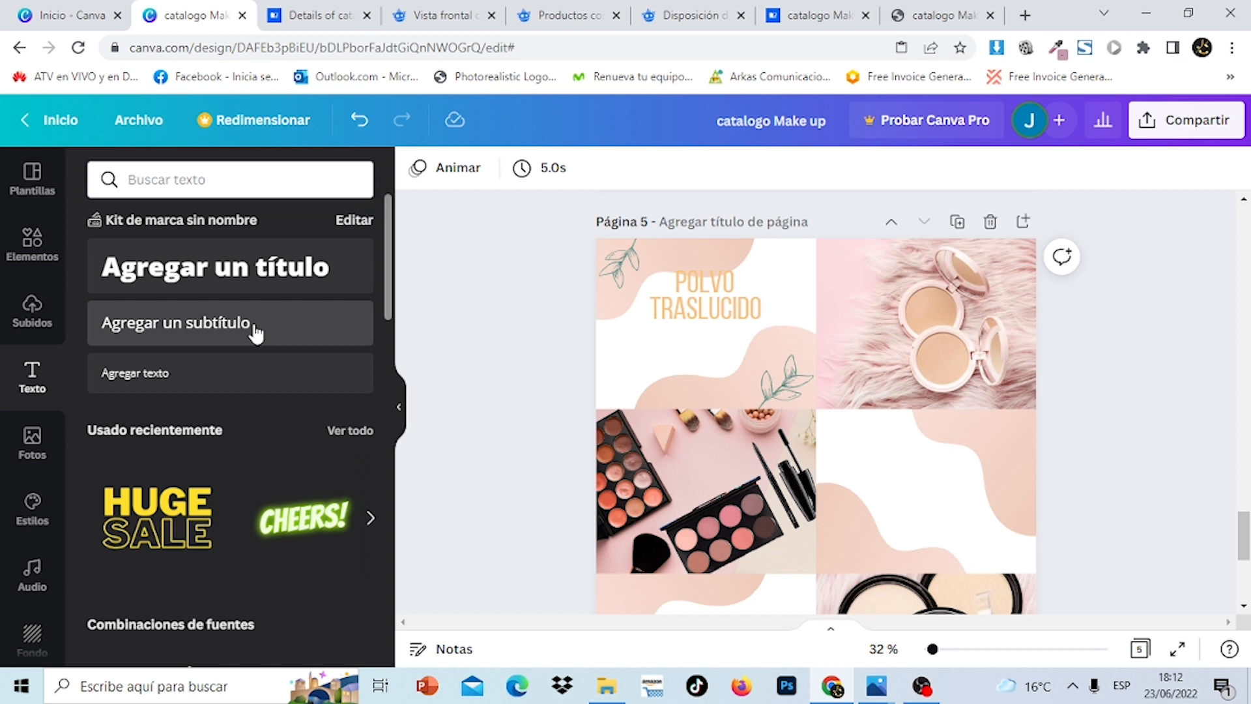
pyautogui.click(255, 325)
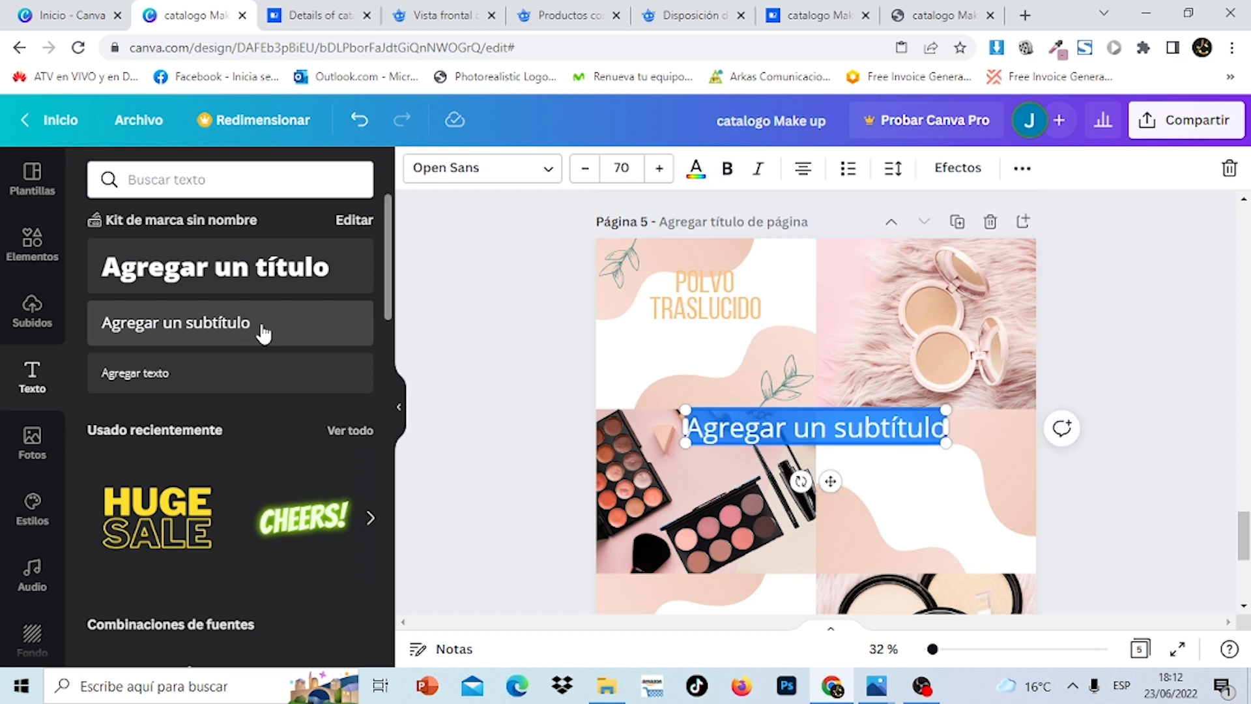
pyautogui.click(1193, 400)
pyautogui.moveTo(839, 429); pyautogui.dragTo(733, 350)
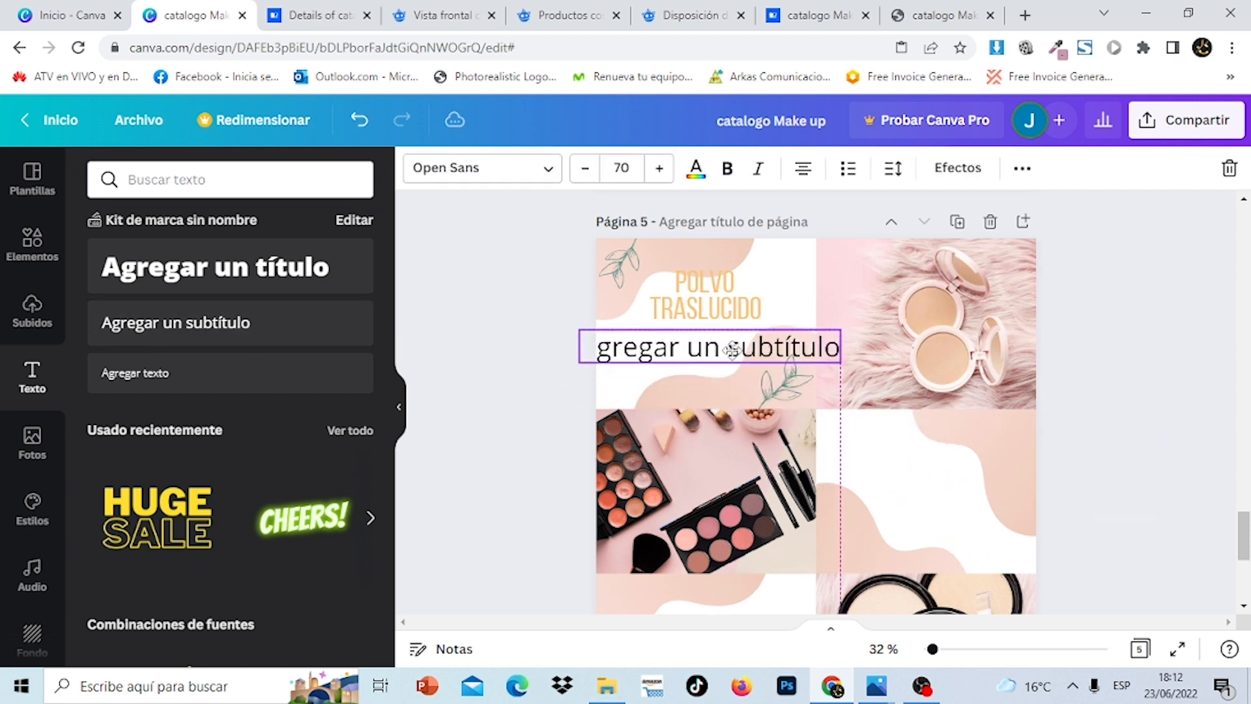
pyautogui.moveTo(1241, 536); pyautogui.dragTo(1227, 303)
pyautogui.rightClick(748, 372)
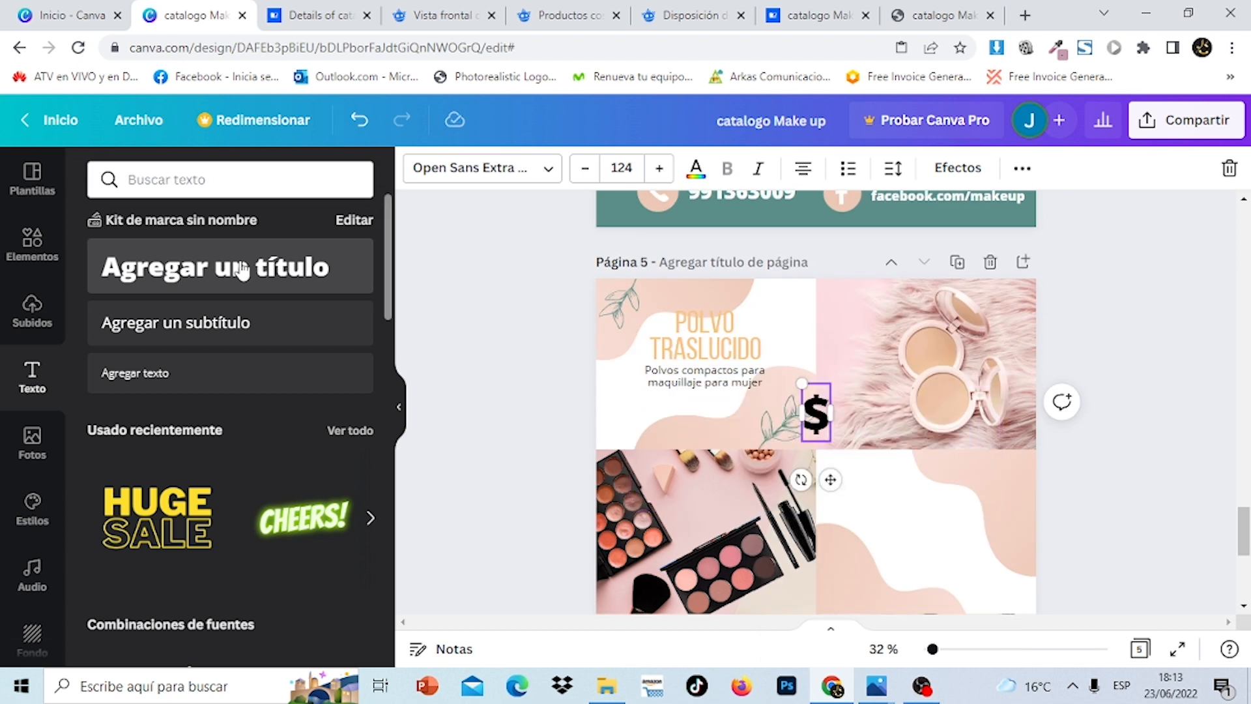
# Add a teal $49.90 price at size 81.4 below the description
pyautogui.write('49.90')
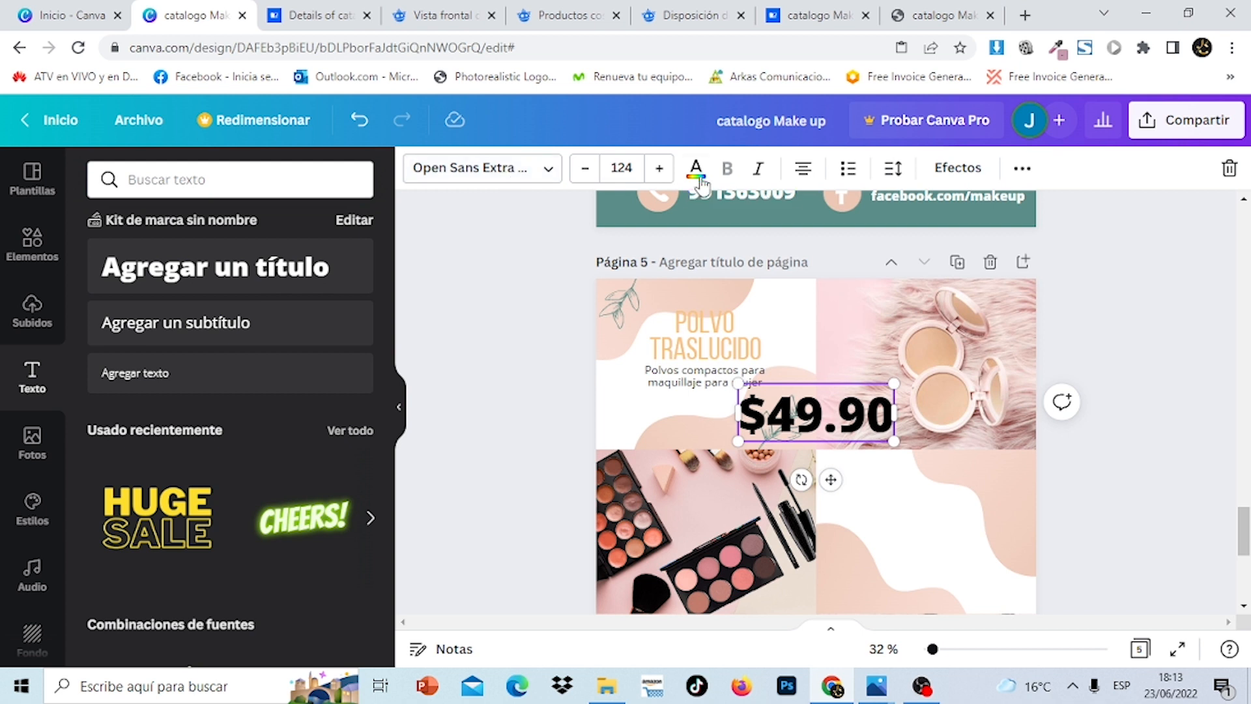
pyautogui.click(695, 171)
pyautogui.click(254, 265)
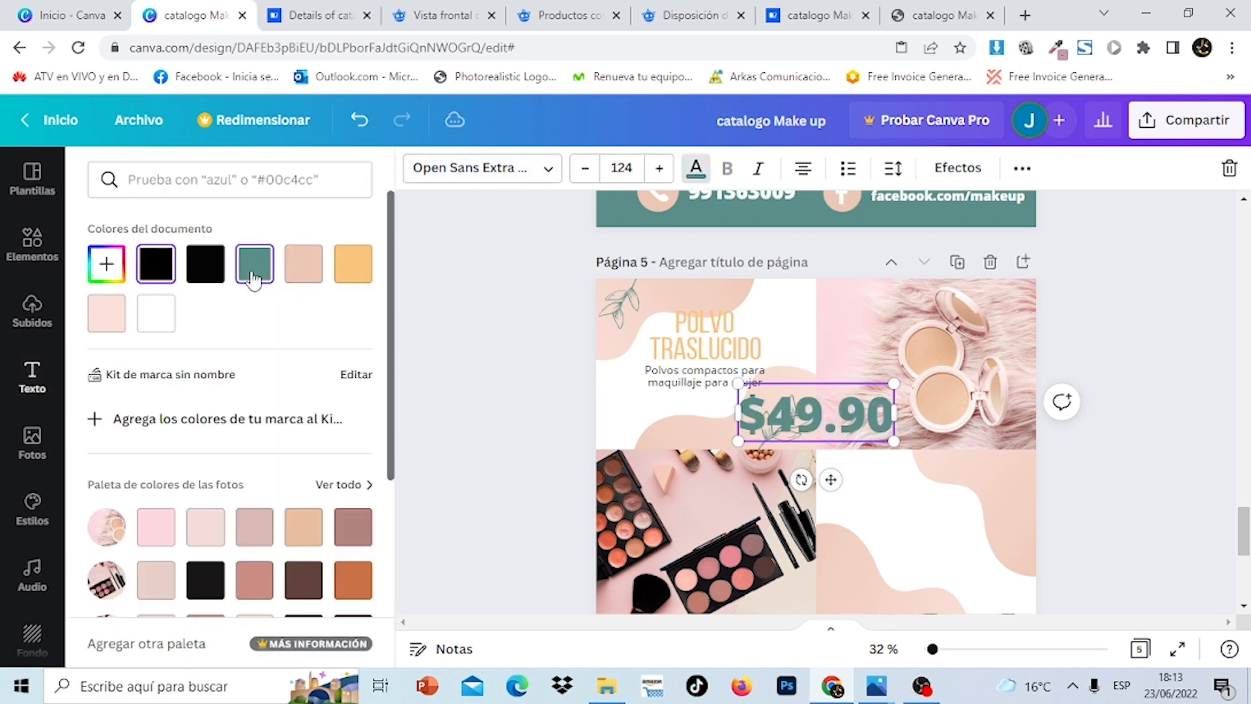
pyautogui.moveTo(893, 441); pyautogui.dragTo(840, 422)
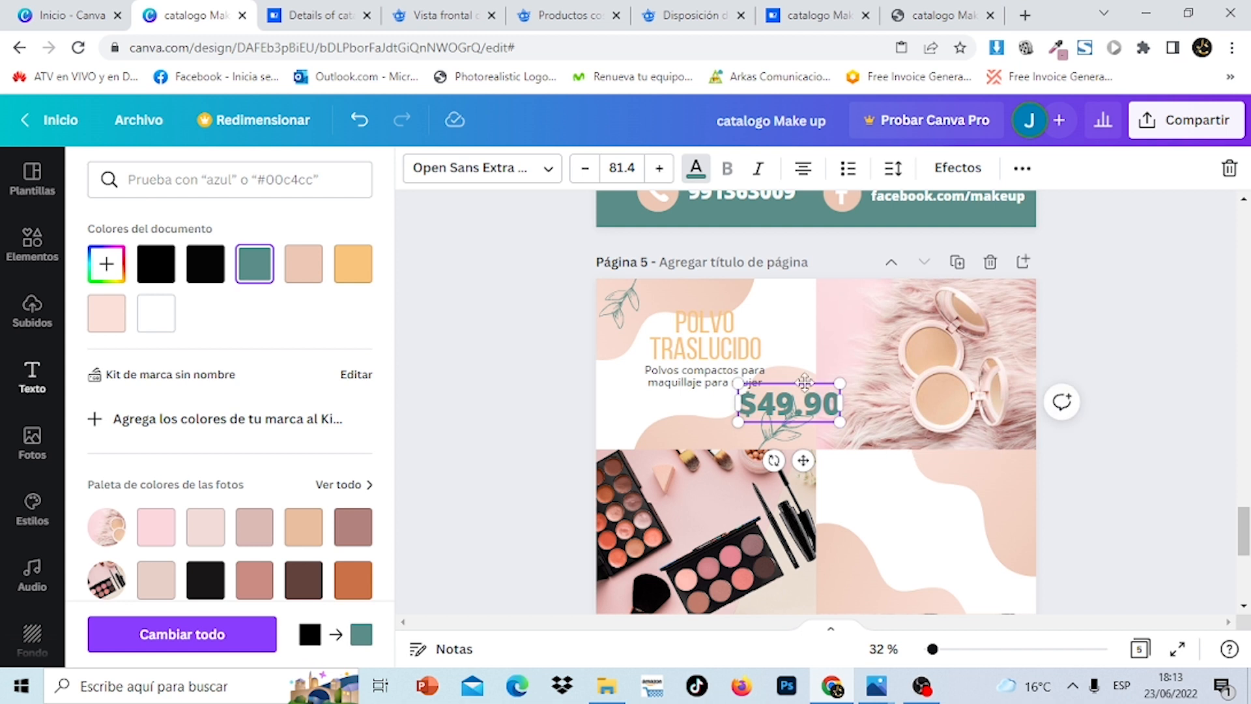
pyautogui.moveTo(791, 384); pyautogui.dragTo(716, 387)
pyautogui.press('Escape')
pyautogui.press('Escape')
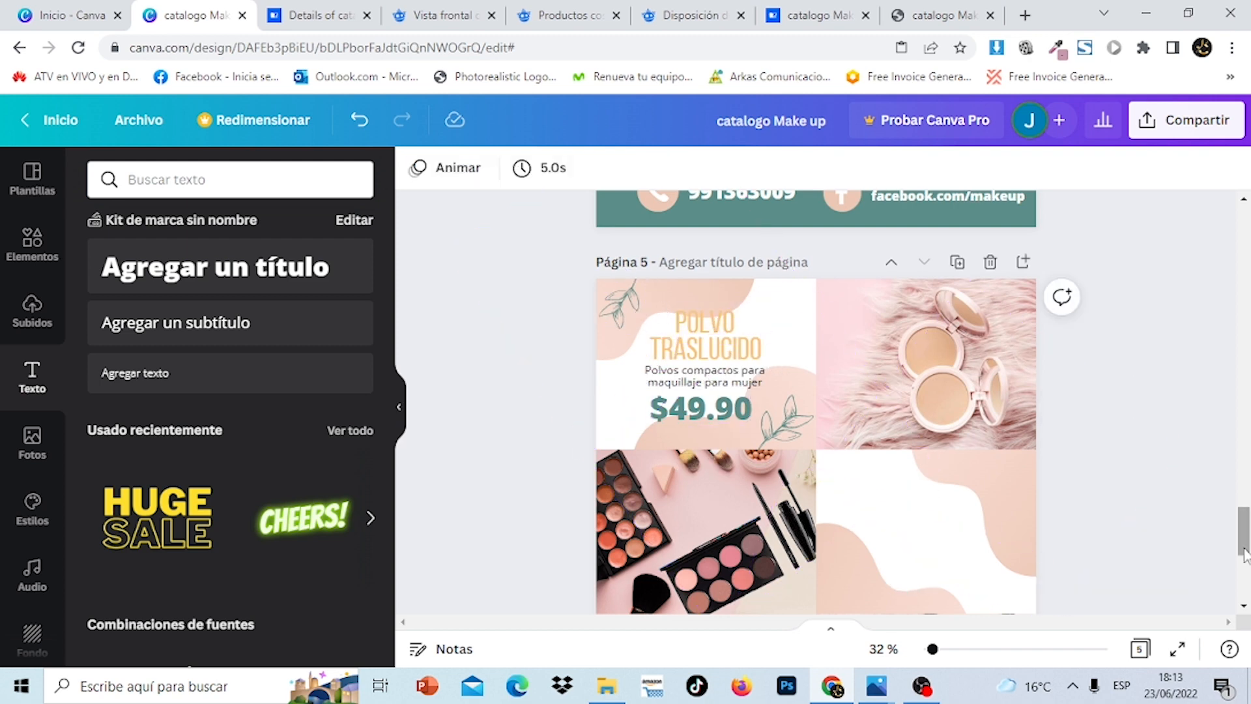
pyautogui.moveTo(1244, 554); pyautogui.dragTo(1245, 521)
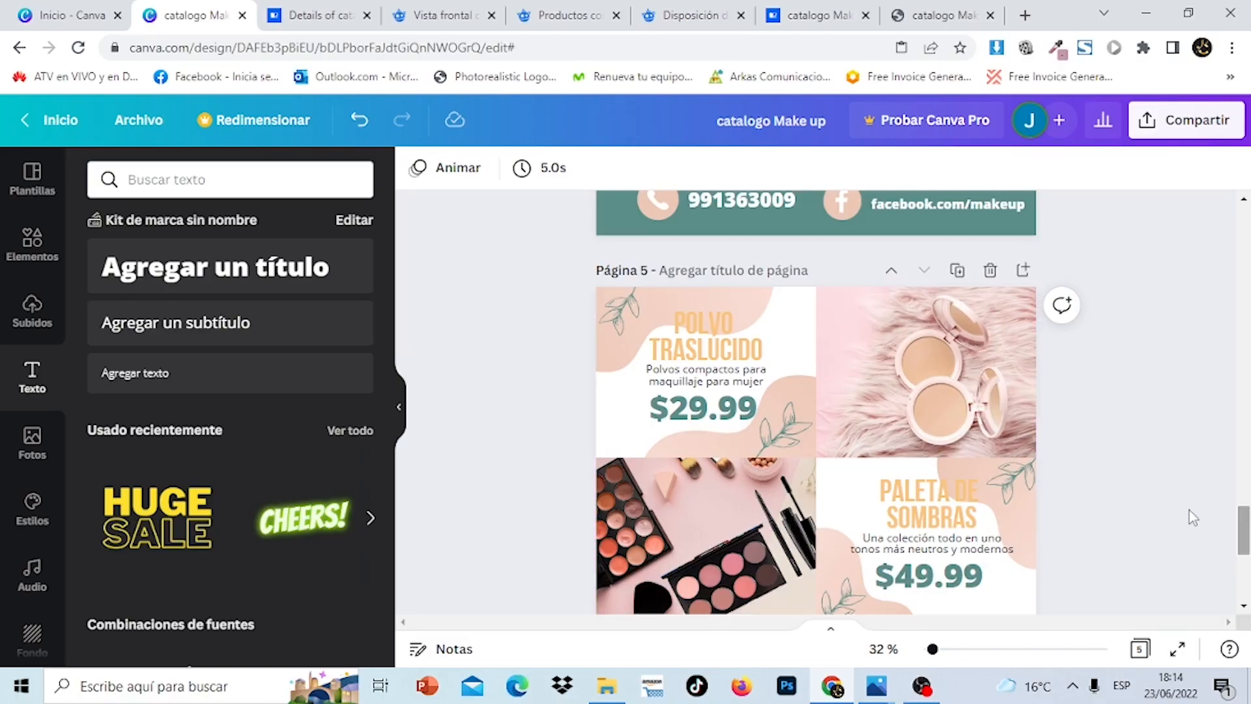
# Edit page 5's Polvo Traslucido price from $29.99 to $49.99
pyautogui.click(692, 415)
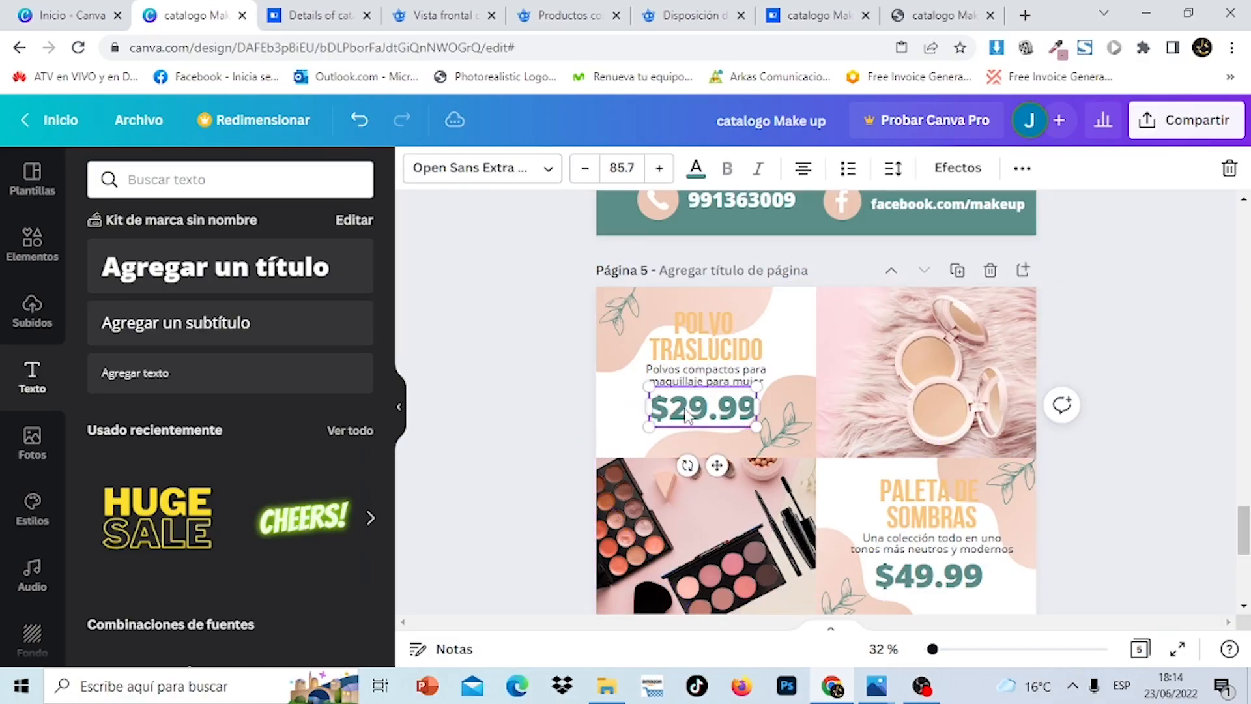
pyautogui.click(686, 411)
pyautogui.press('BackSpace')
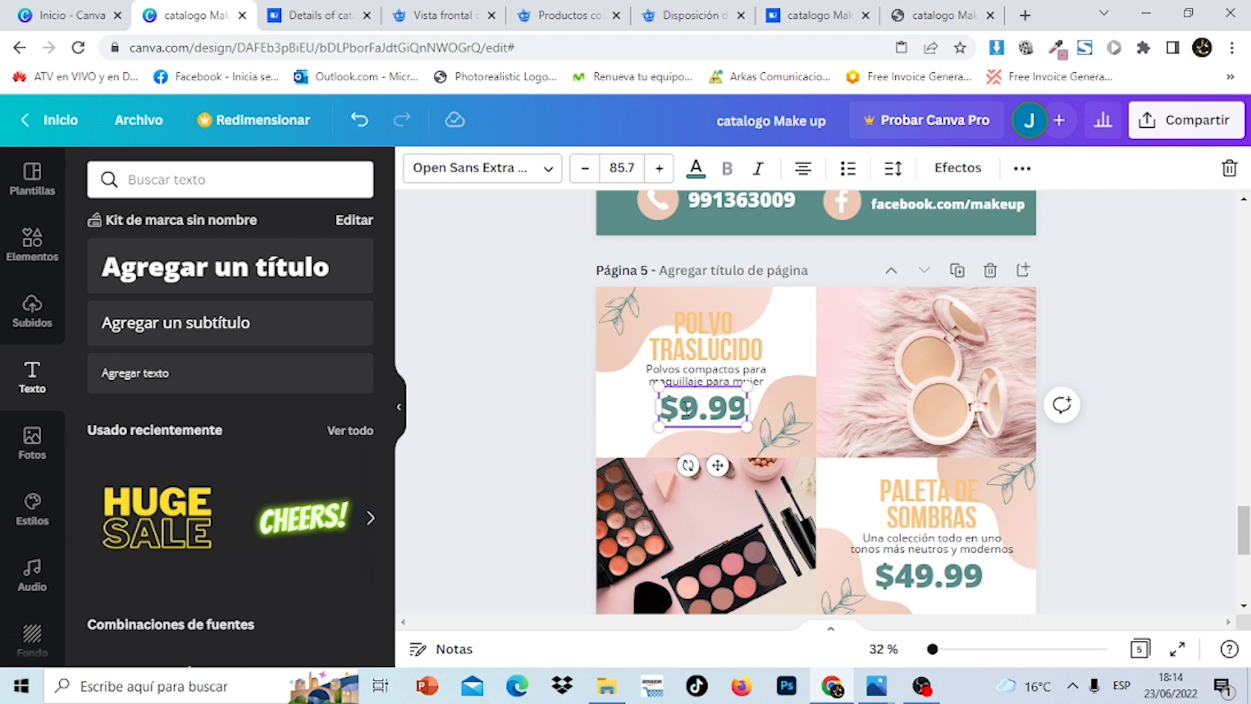
pyautogui.write('4')
pyautogui.click(1153, 508)
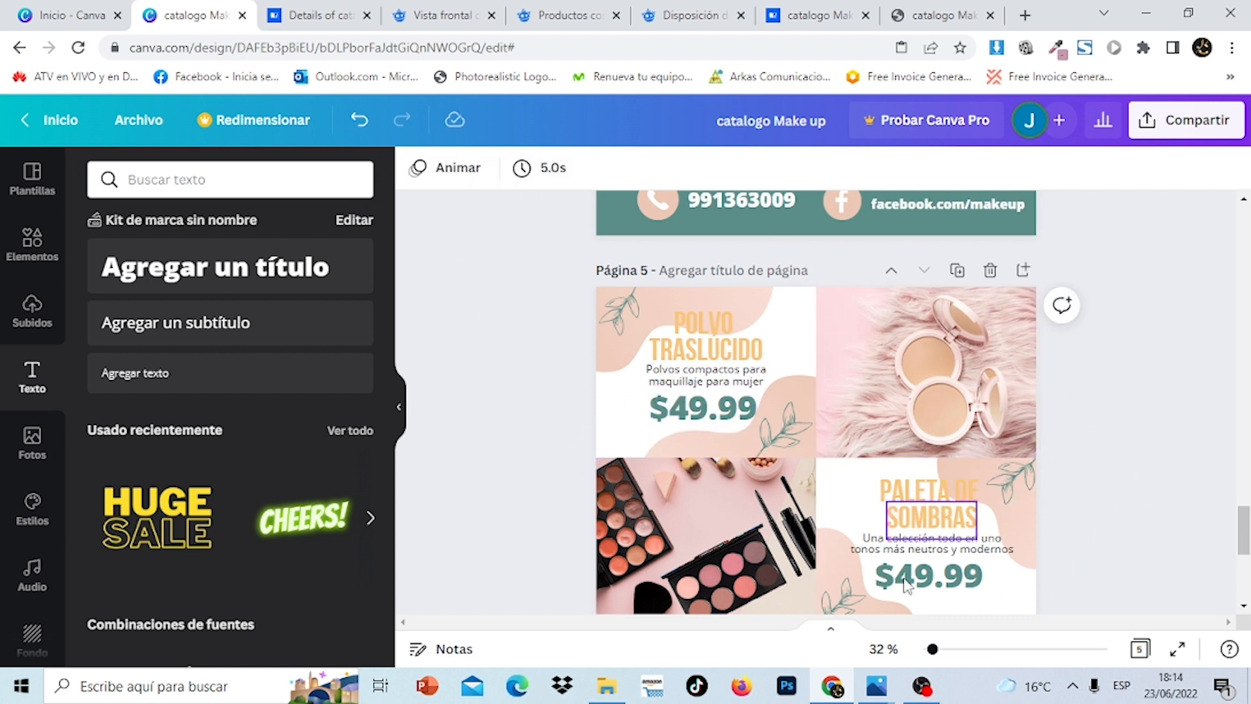
pyautogui.moveTo(1246, 551); pyautogui.dragTo(1247, 396)
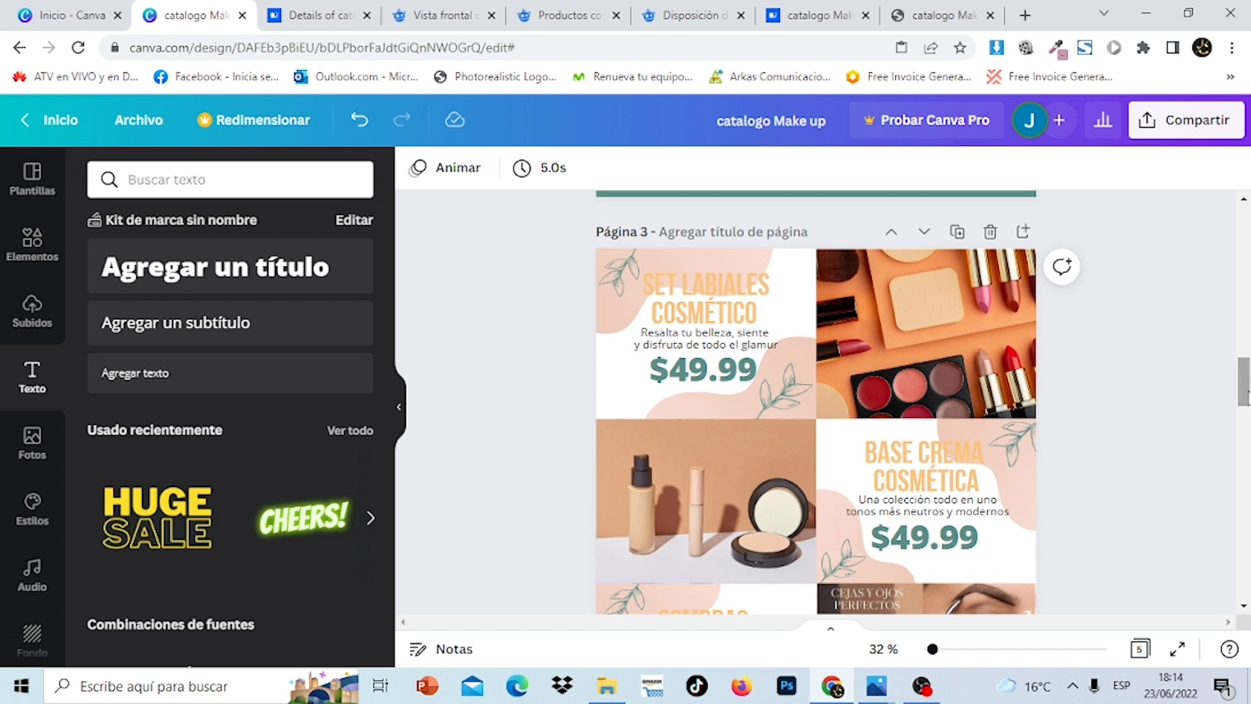
pyautogui.moveTo(1246, 393); pyautogui.dragTo(1246, 585)
# Scroll to page 6's powder and palette grid and select its top-right face-powder photo
pyautogui.scroll(5, 1001, 306)
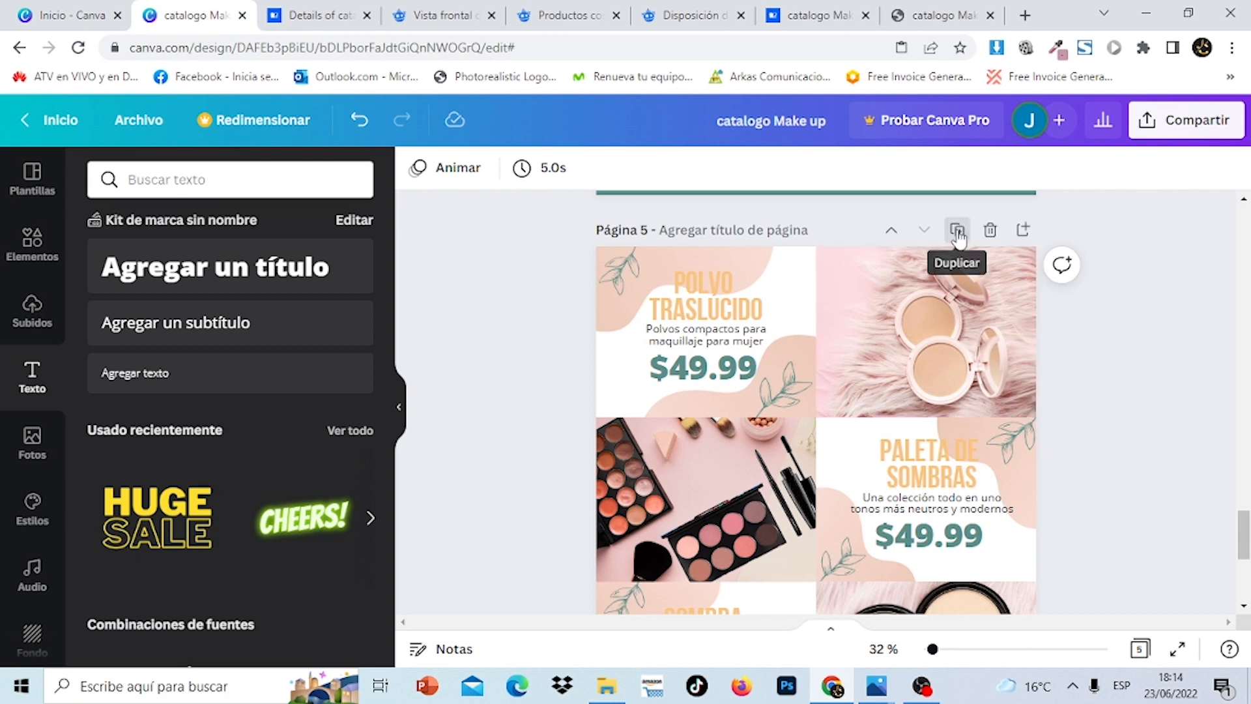
pyautogui.click(957, 232)
pyautogui.click(955, 349)
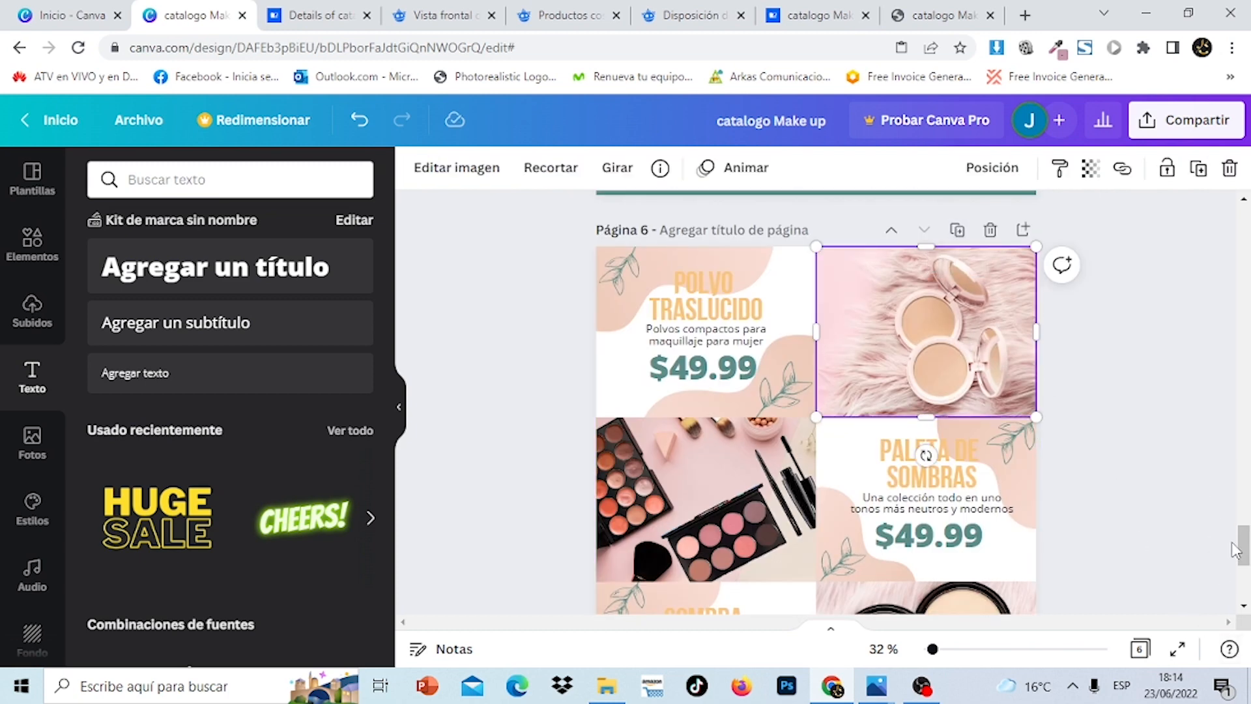
pyautogui.moveTo(1236, 549); pyautogui.dragTo(1245, 363)
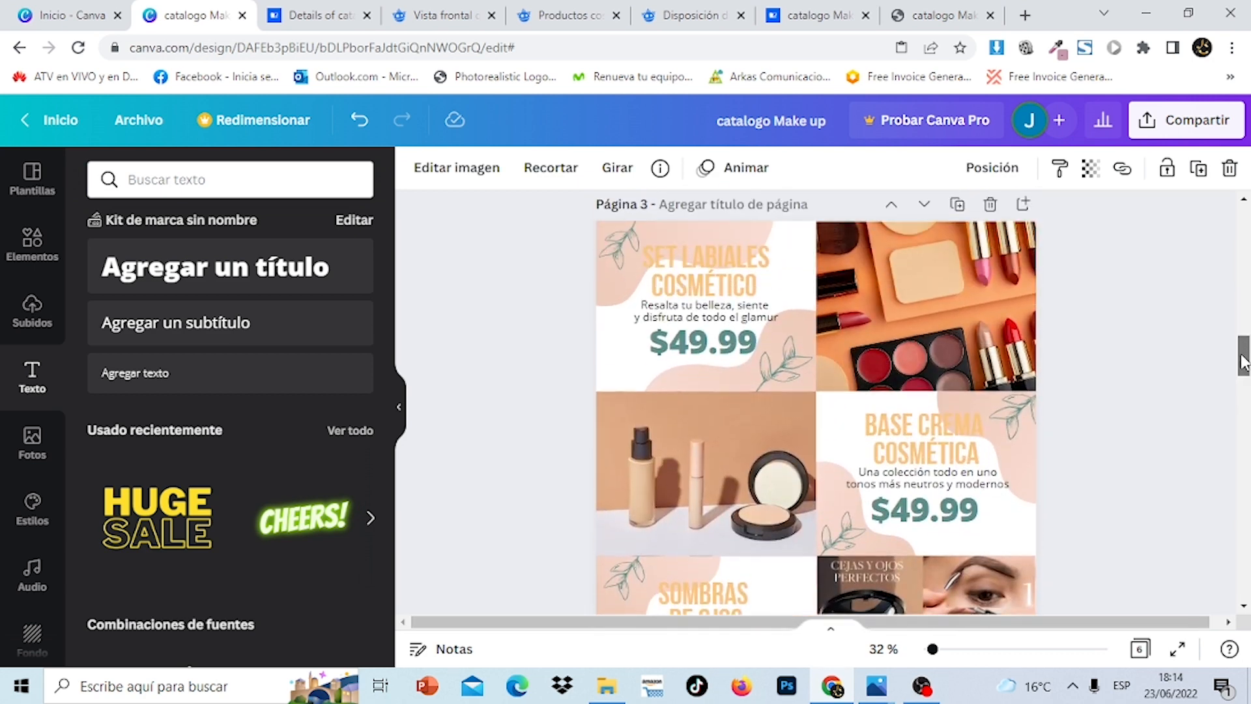
pyautogui.click(969, 313)
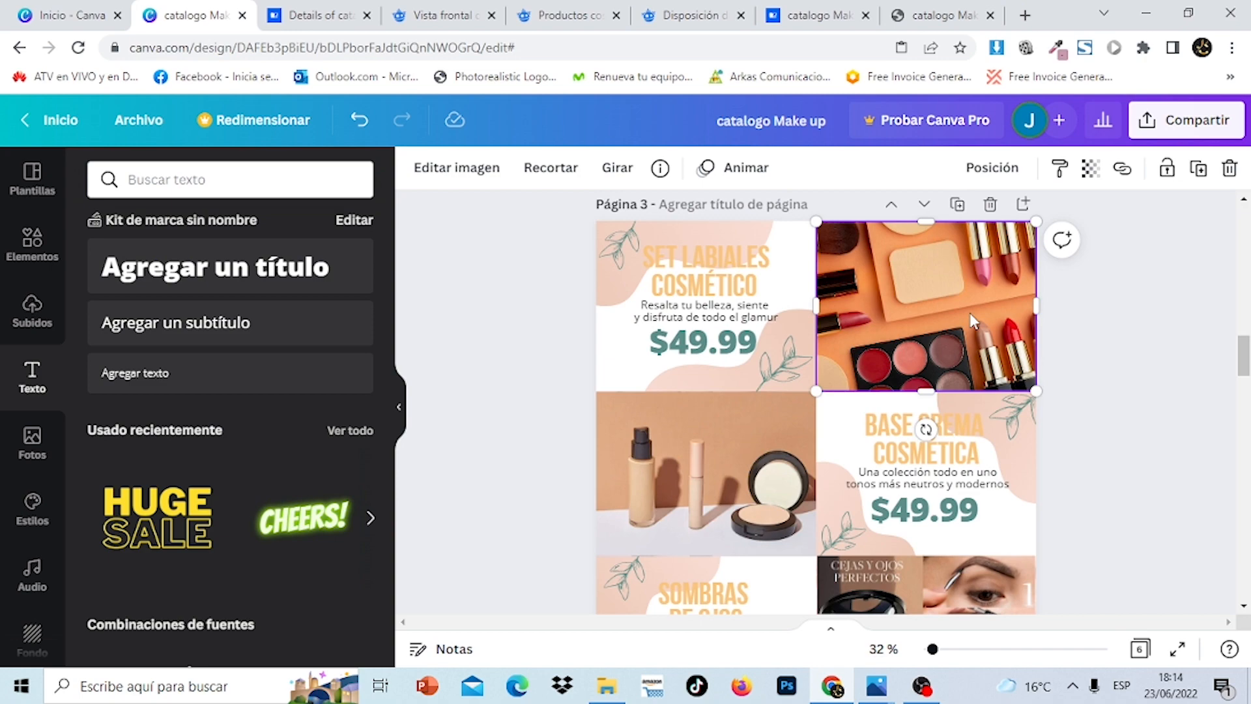
pyautogui.click(741, 452)
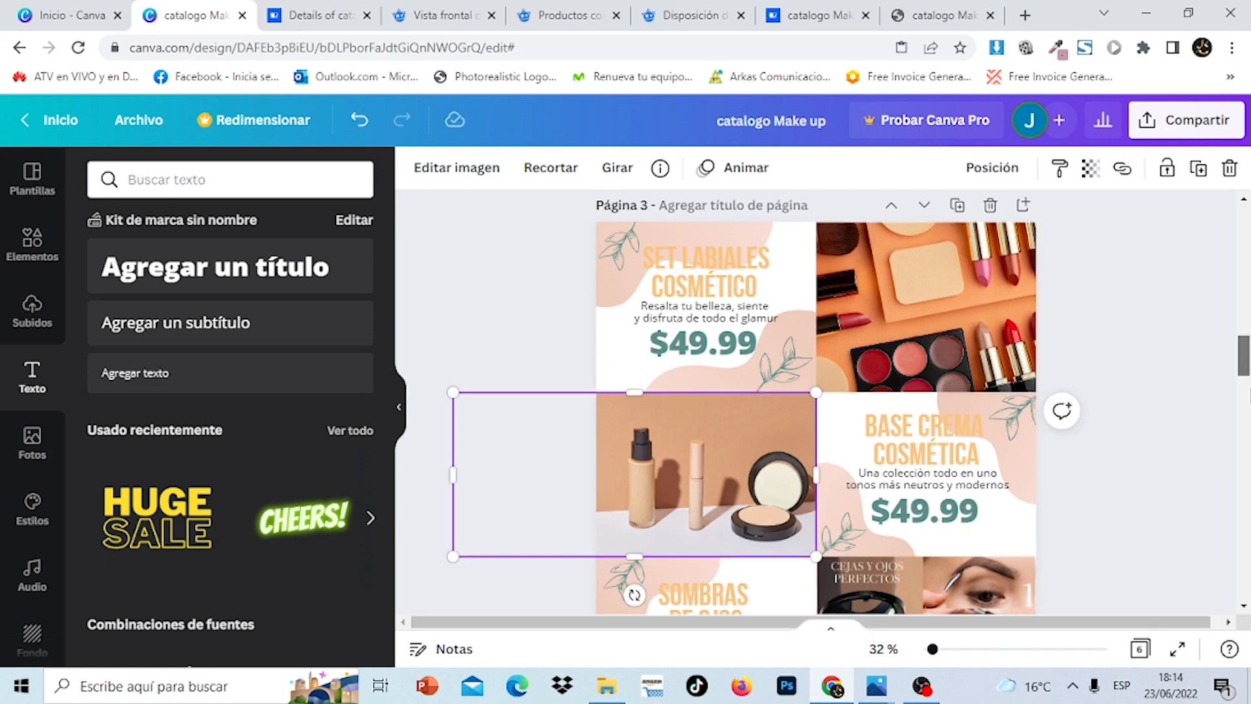
pyautogui.moveTo(1246, 365); pyautogui.dragTo(1247, 552)
pyautogui.click(1088, 479)
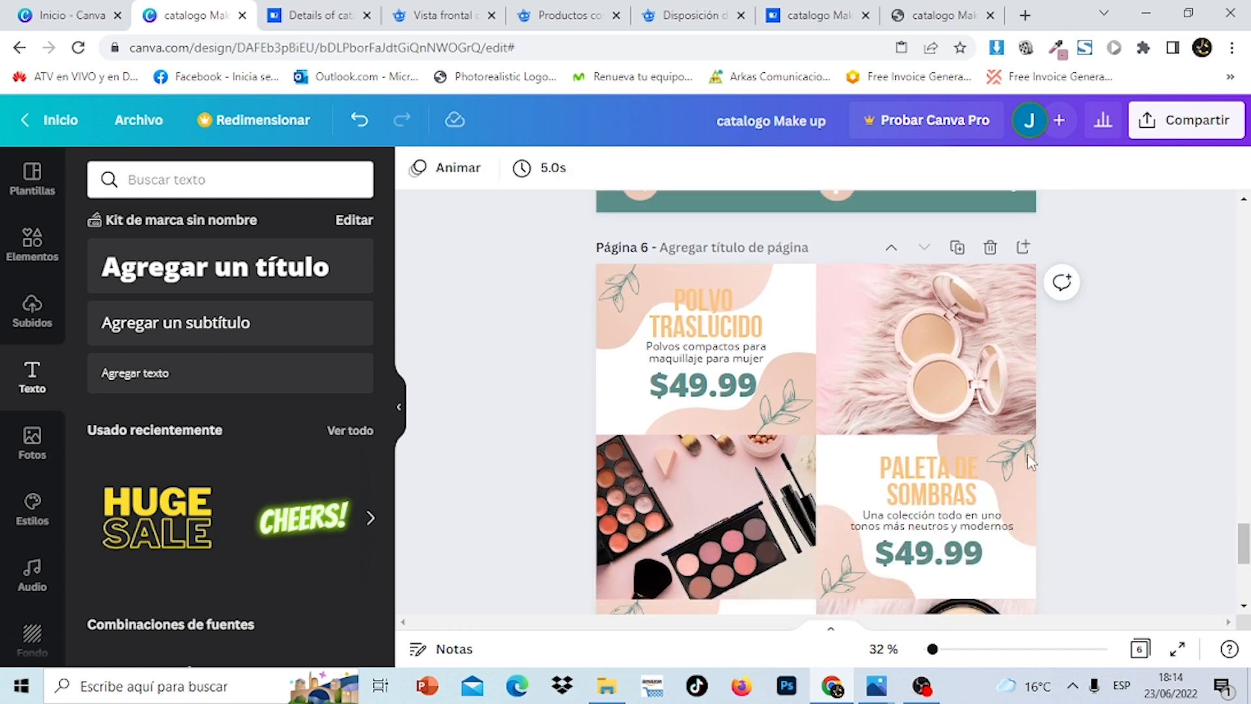
pyautogui.click(920, 346)
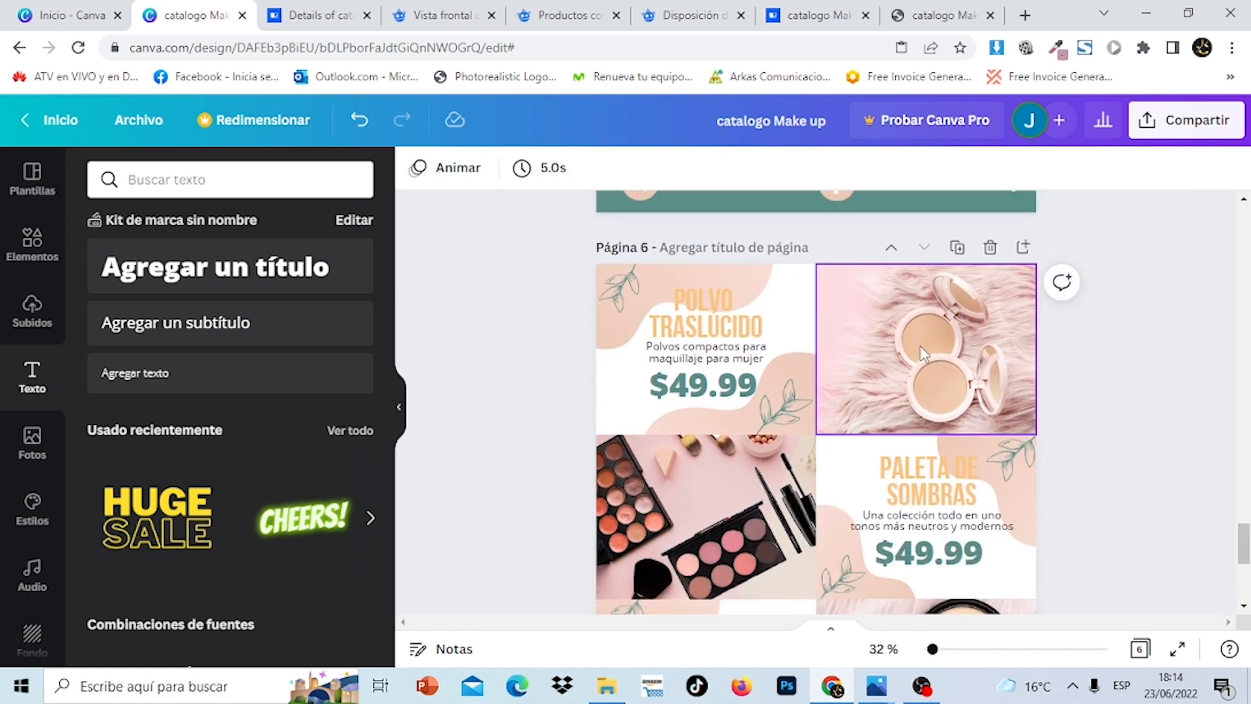
# Place the uploaded lipstick-and-eyeshadow photo over page 6's top-right cell
pyautogui.click(33, 311)
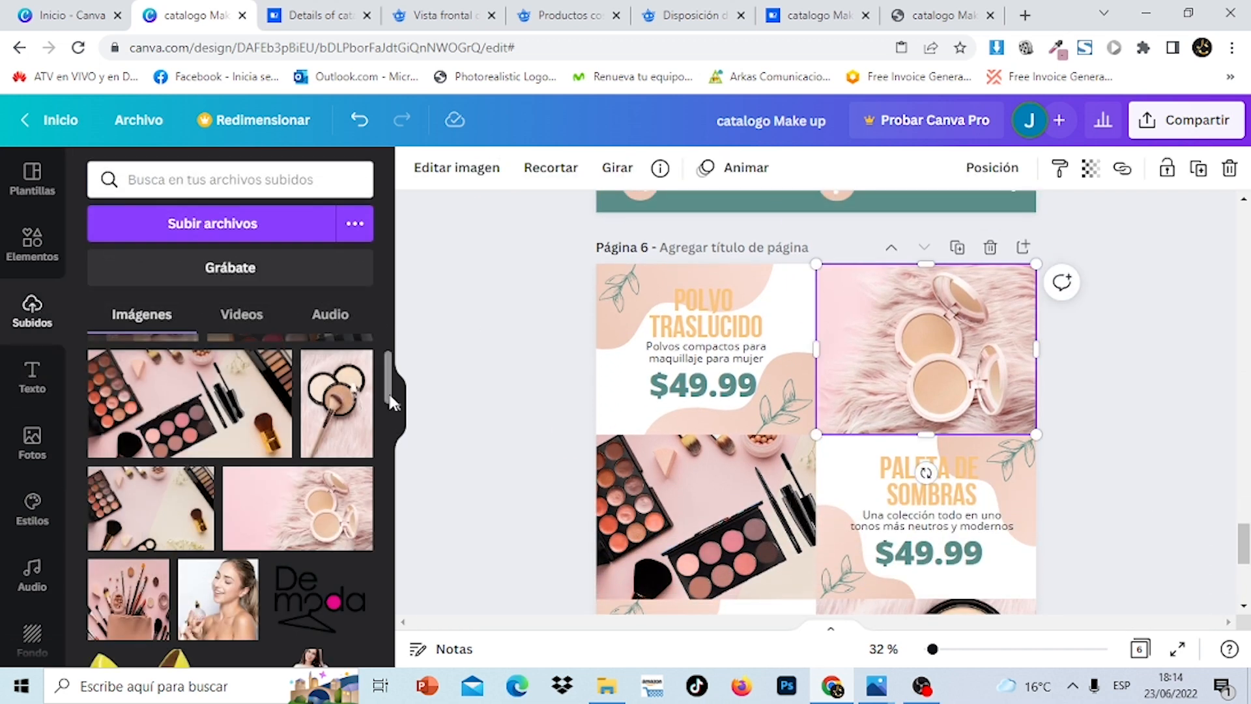
pyautogui.moveTo(391, 403); pyautogui.dragTo(393, 371)
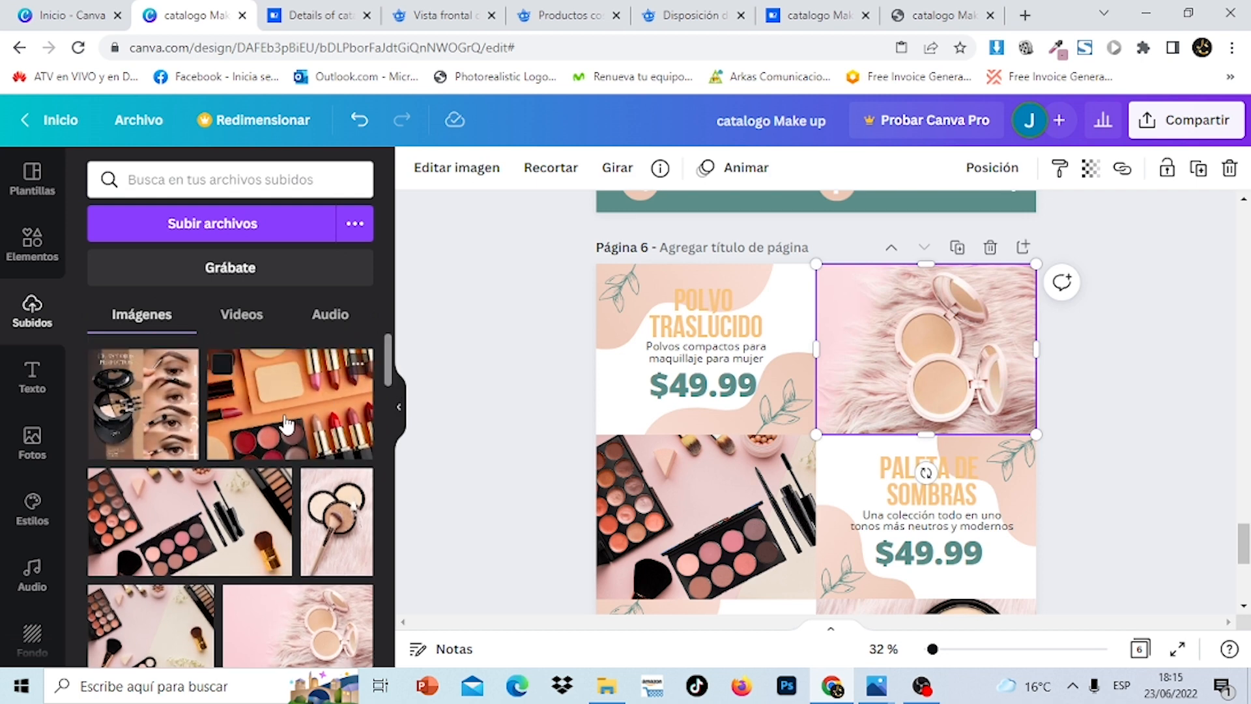
pyautogui.click(286, 424)
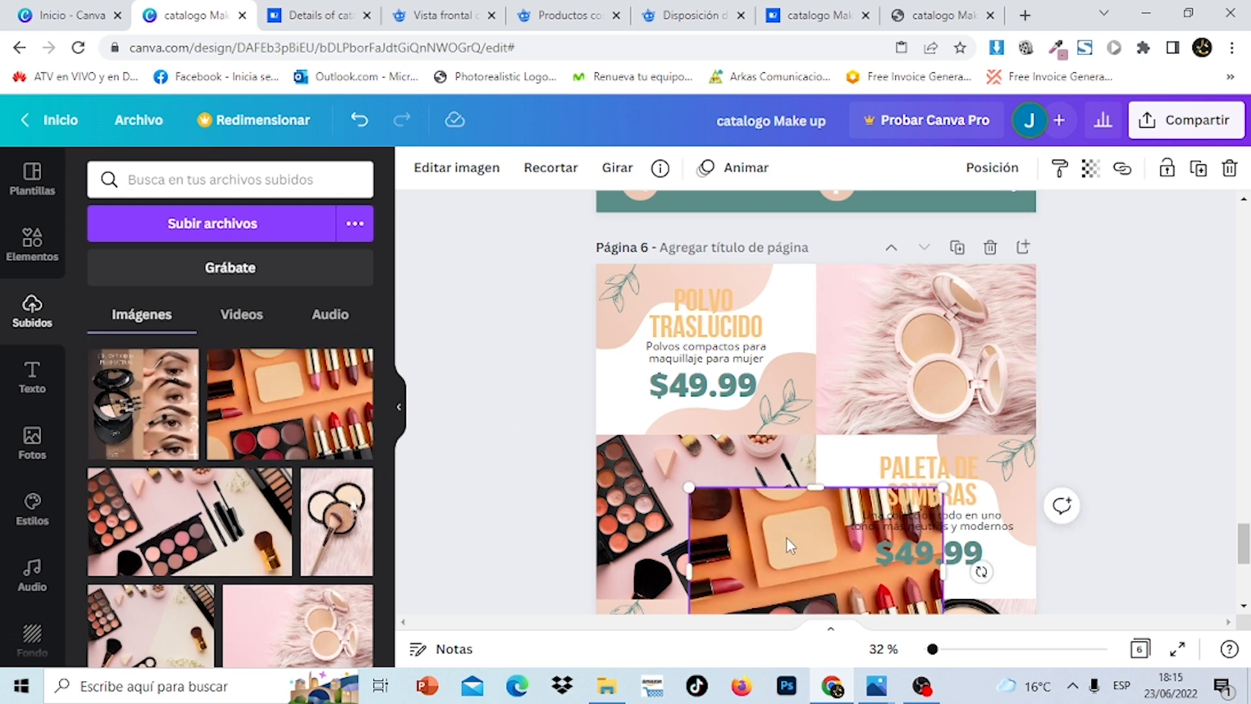
pyautogui.moveTo(790, 546); pyautogui.dragTo(914, 313)
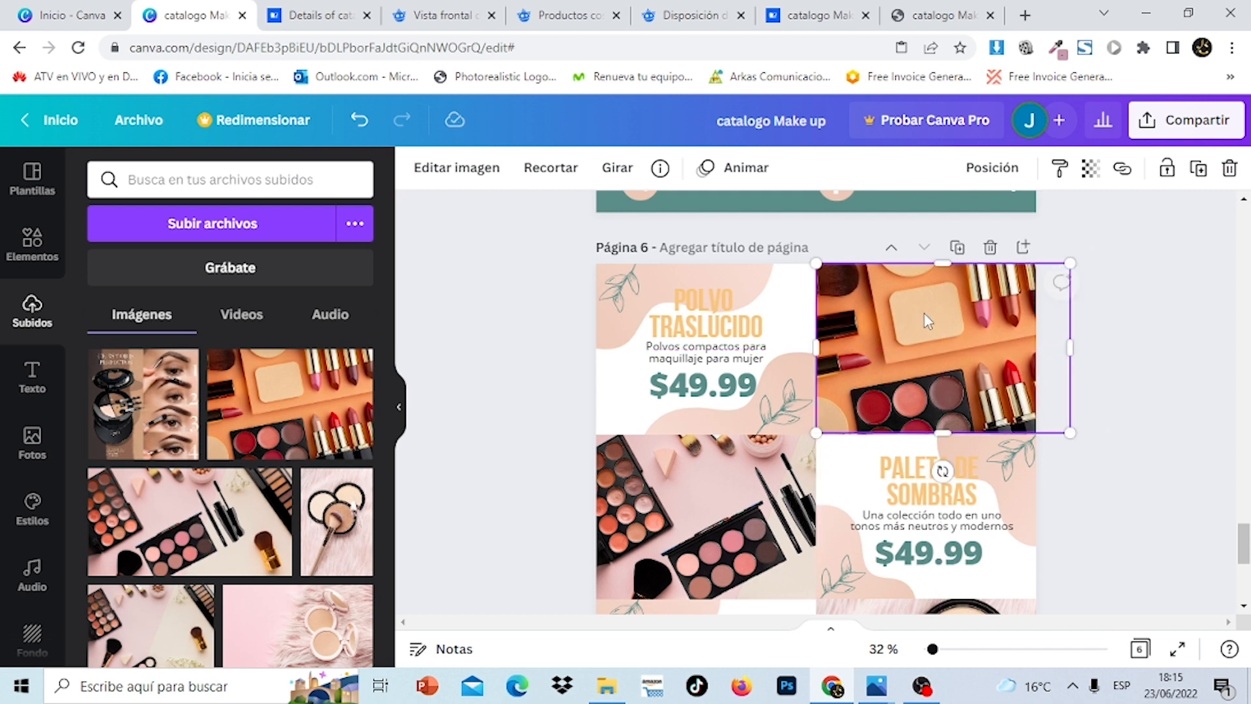
pyautogui.click(1150, 417)
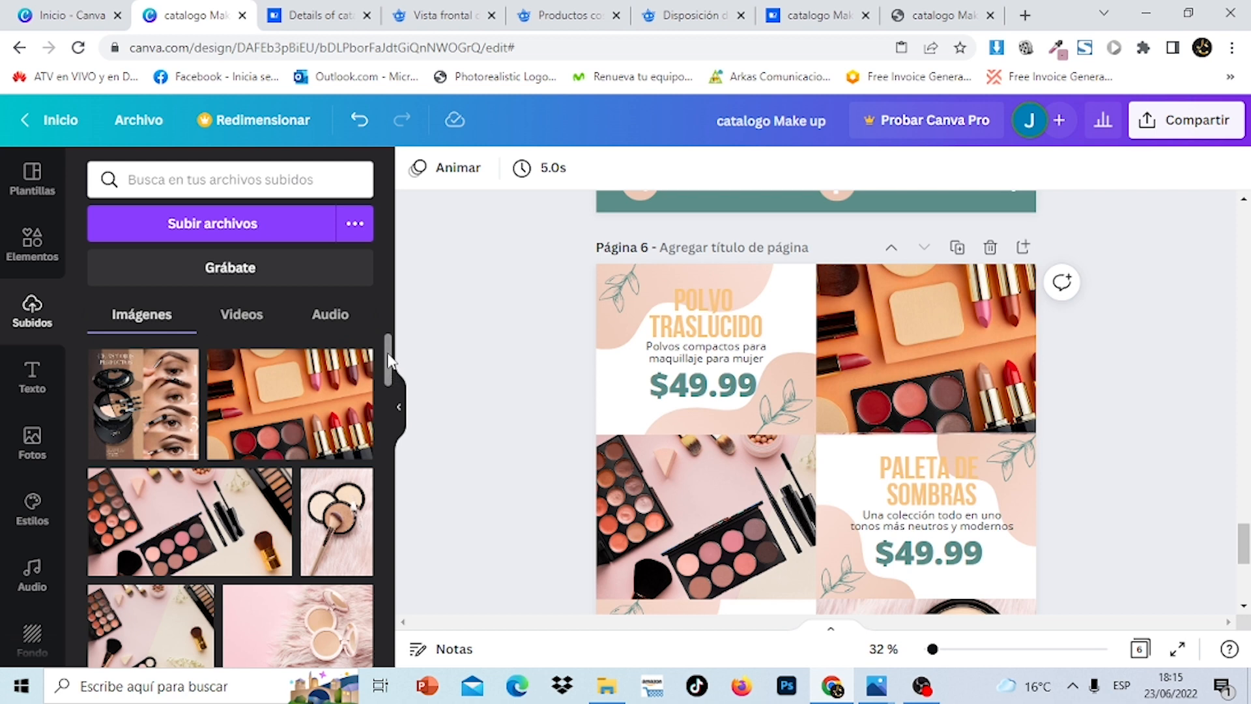
pyautogui.moveTo(388, 358)
pyautogui.mouseDown()
pyautogui.moveTo(391, 391)
pyautogui.moveTo(396, 342)
pyautogui.mouseUp()
# Add the recently used foundation-and-compact photo from Elementos to page 6
pyautogui.click(40, 252)
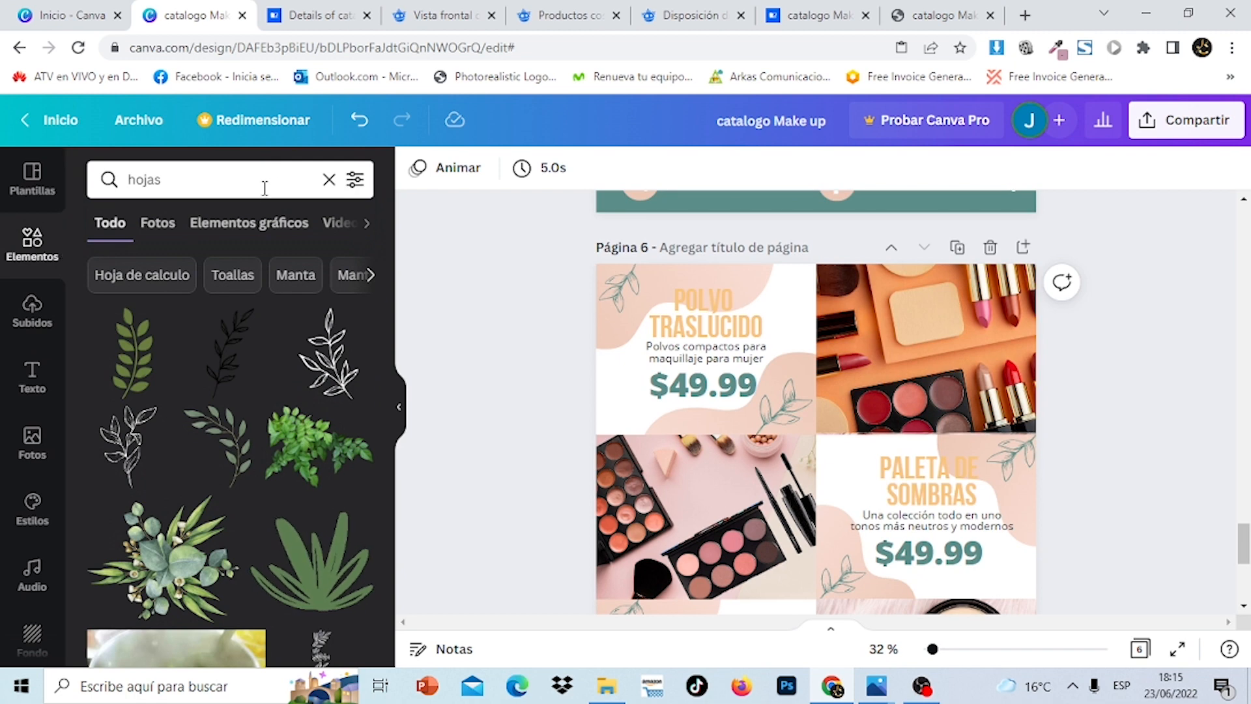
pyautogui.click(328, 180)
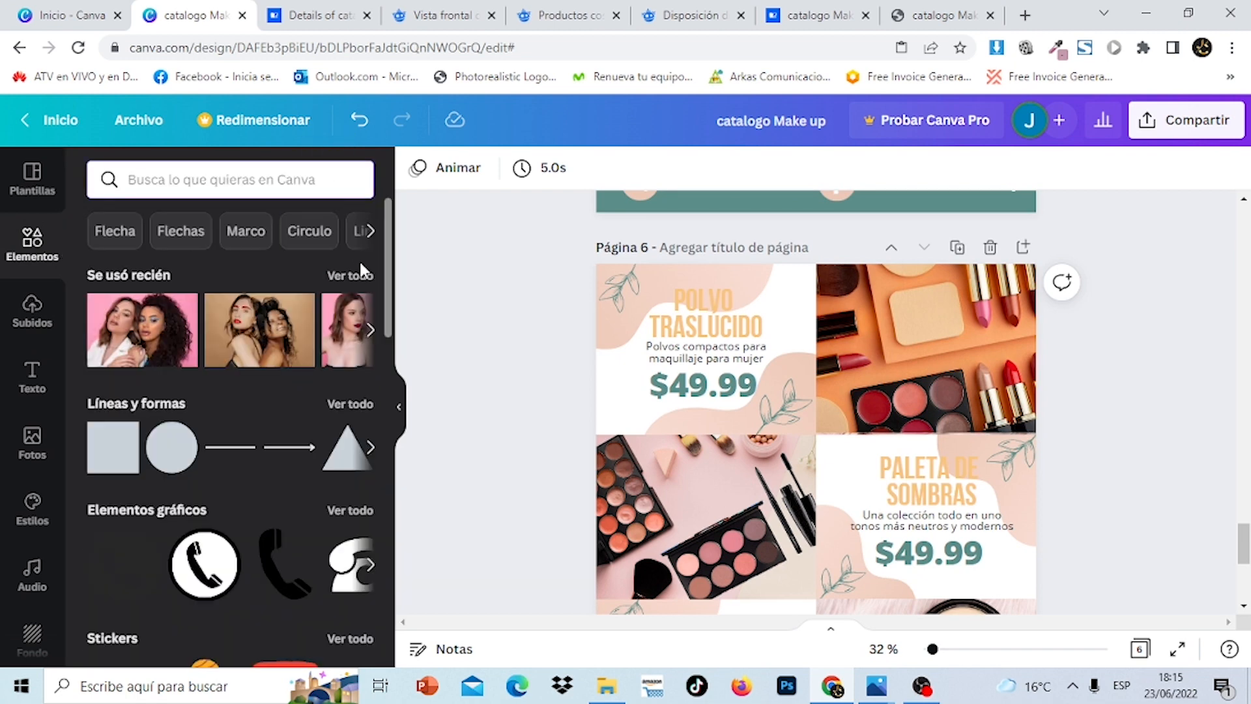
pyautogui.click(355, 279)
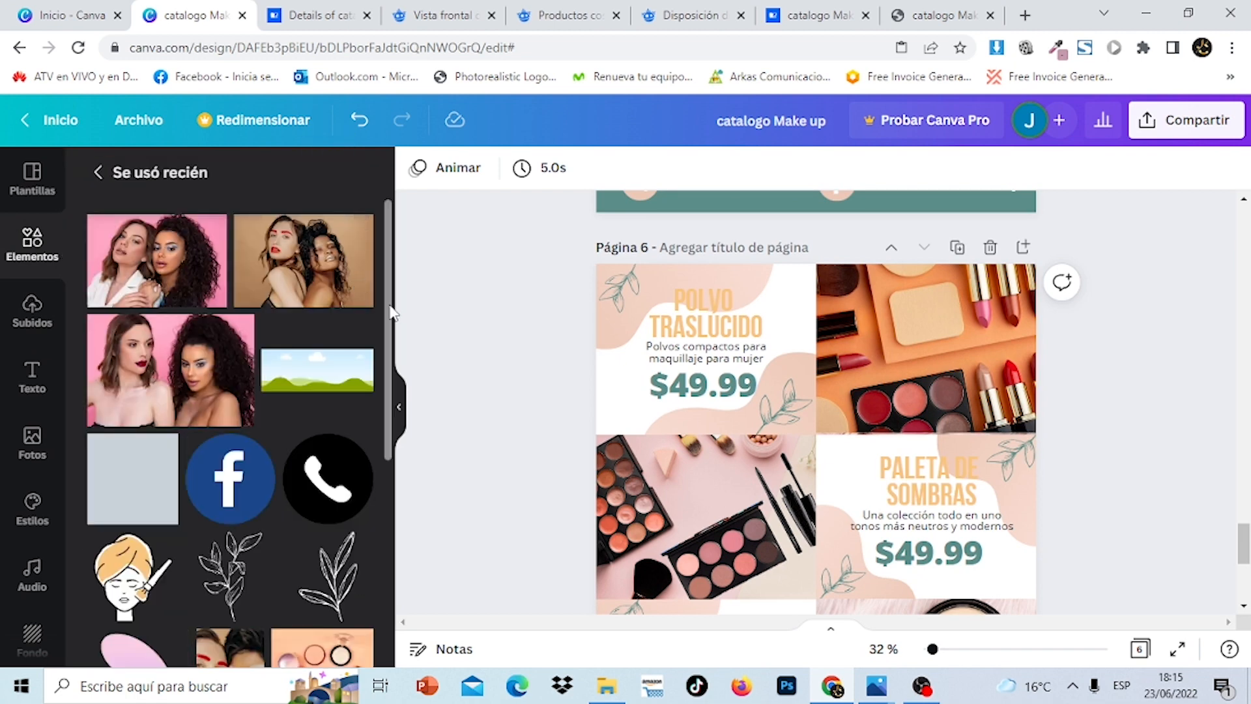
pyautogui.moveTo(391, 307); pyautogui.dragTo(400, 528)
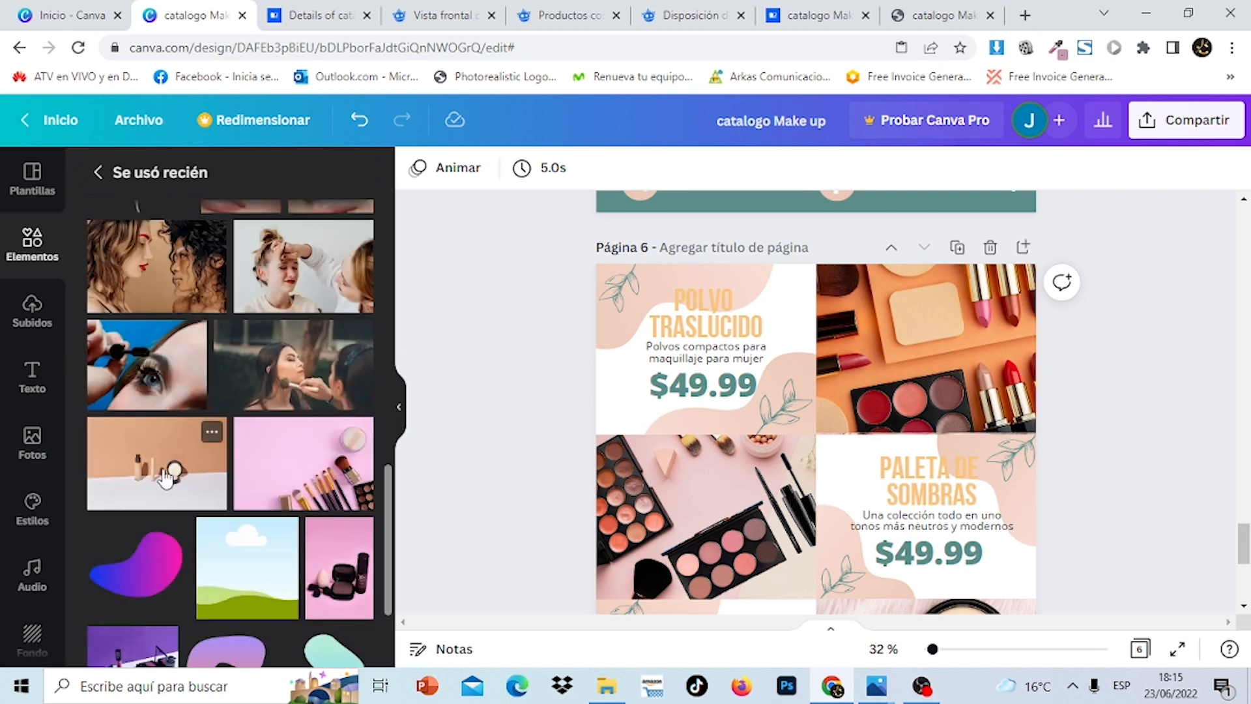
pyautogui.click(137, 489)
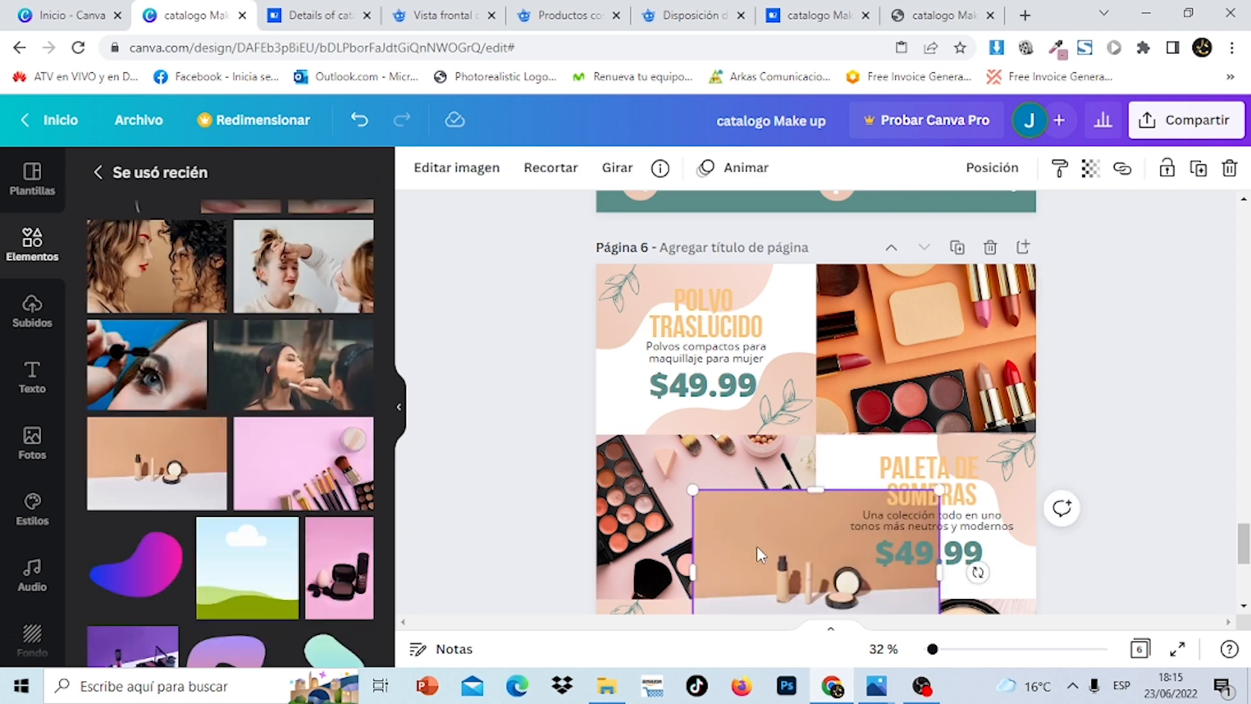
# Resize and crop the foundation photo to fit page 6's lower-left grid cell
pyautogui.moveTo(759, 554); pyautogui.dragTo(599, 466)
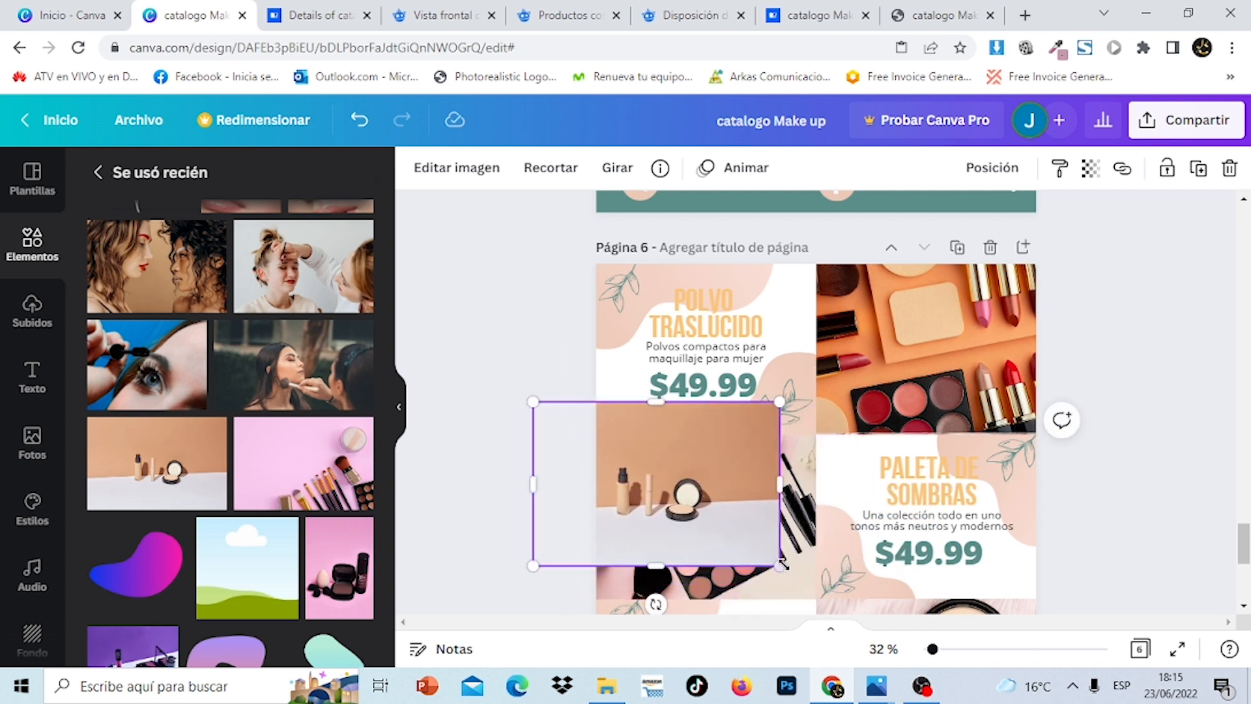
pyautogui.moveTo(858, 576); pyautogui.dragTo(965, 641)
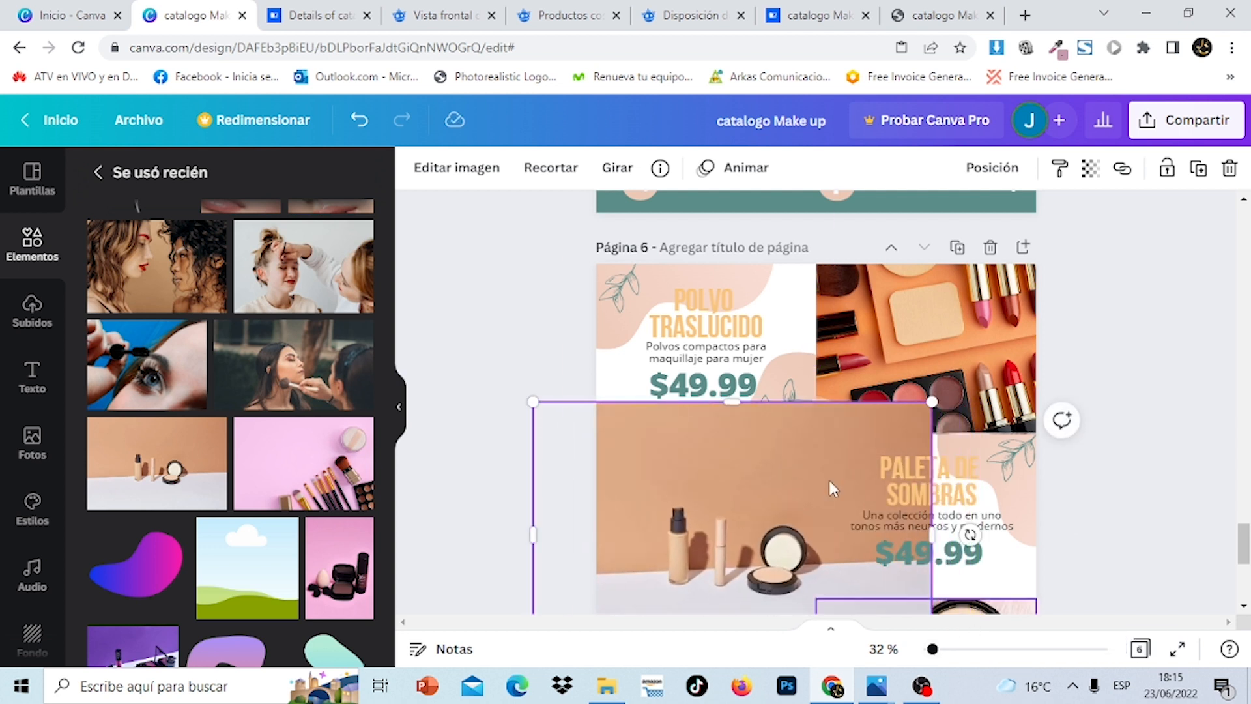
pyautogui.moveTo(737, 406); pyautogui.dragTo(689, 435)
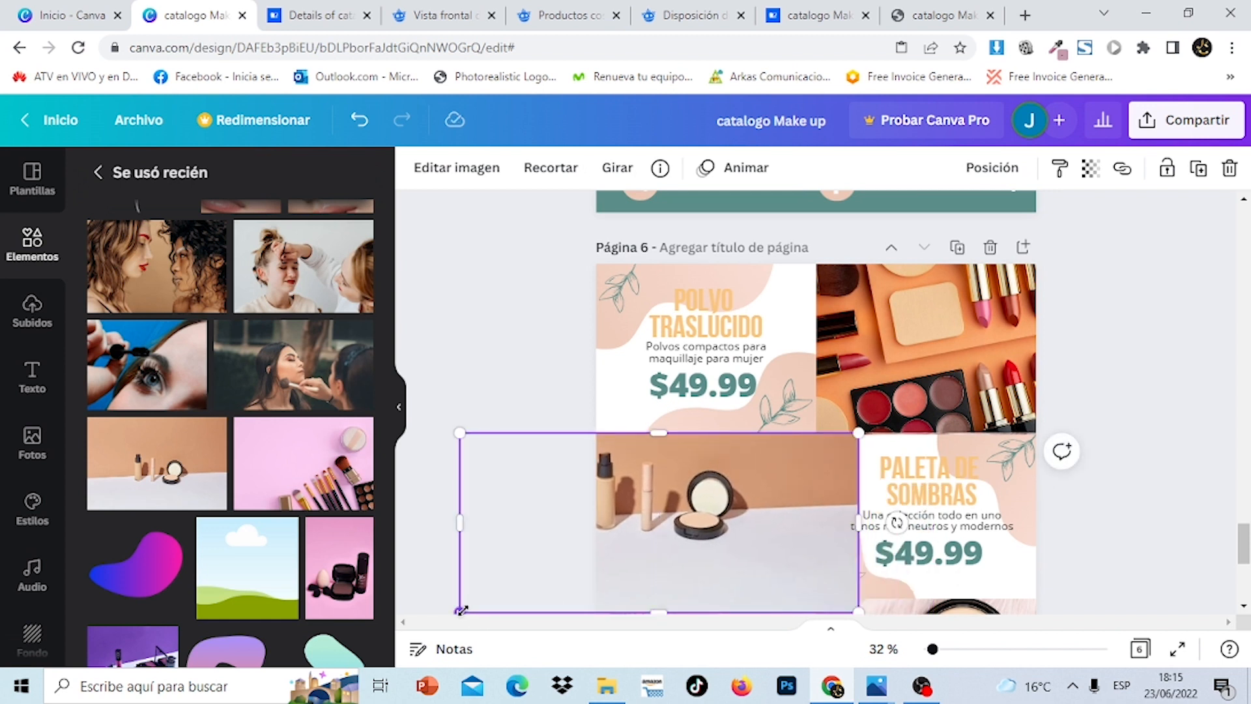
pyautogui.moveTo(460, 610); pyautogui.dragTo(536, 578)
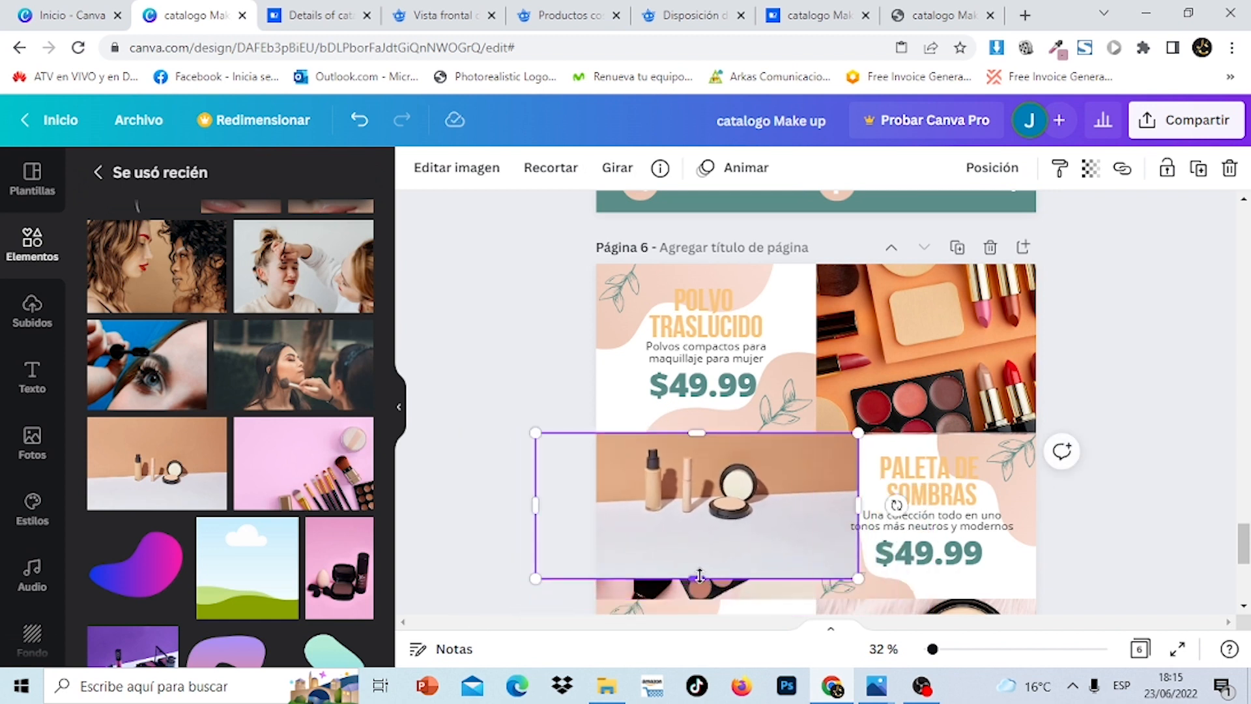
pyautogui.moveTo(699, 575); pyautogui.dragTo(700, 547)
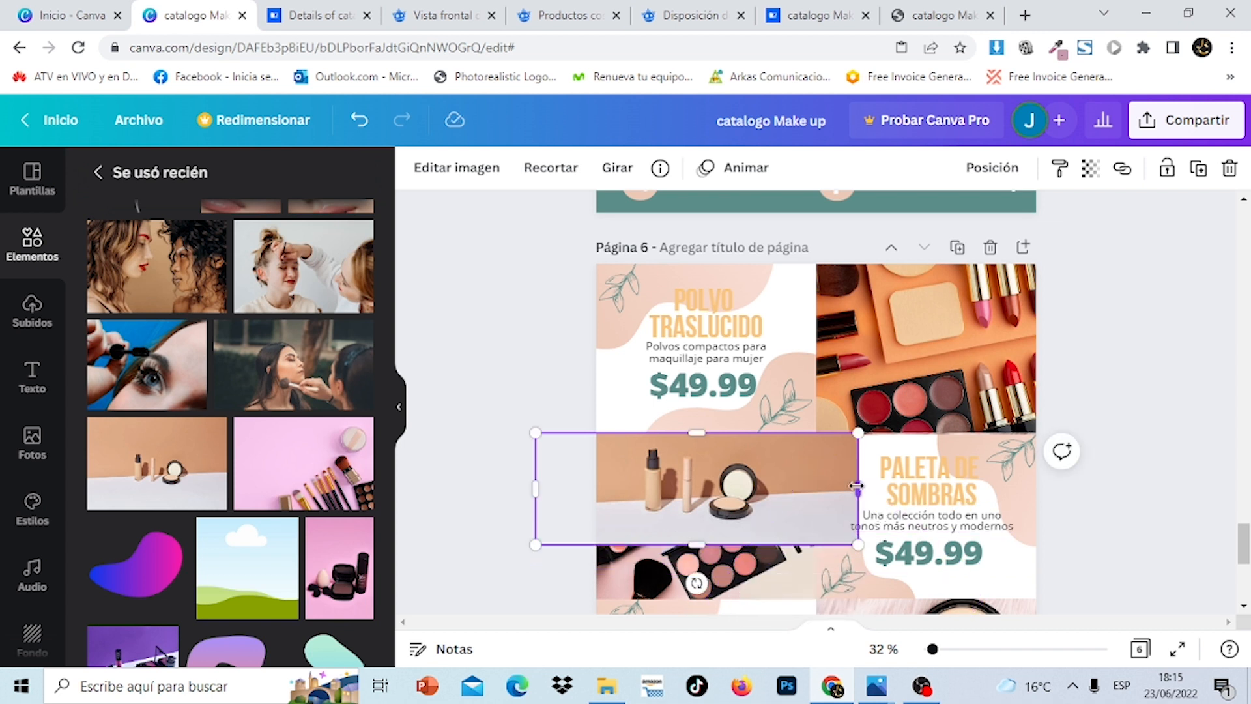
pyautogui.moveTo(858, 488); pyautogui.dragTo(763, 490)
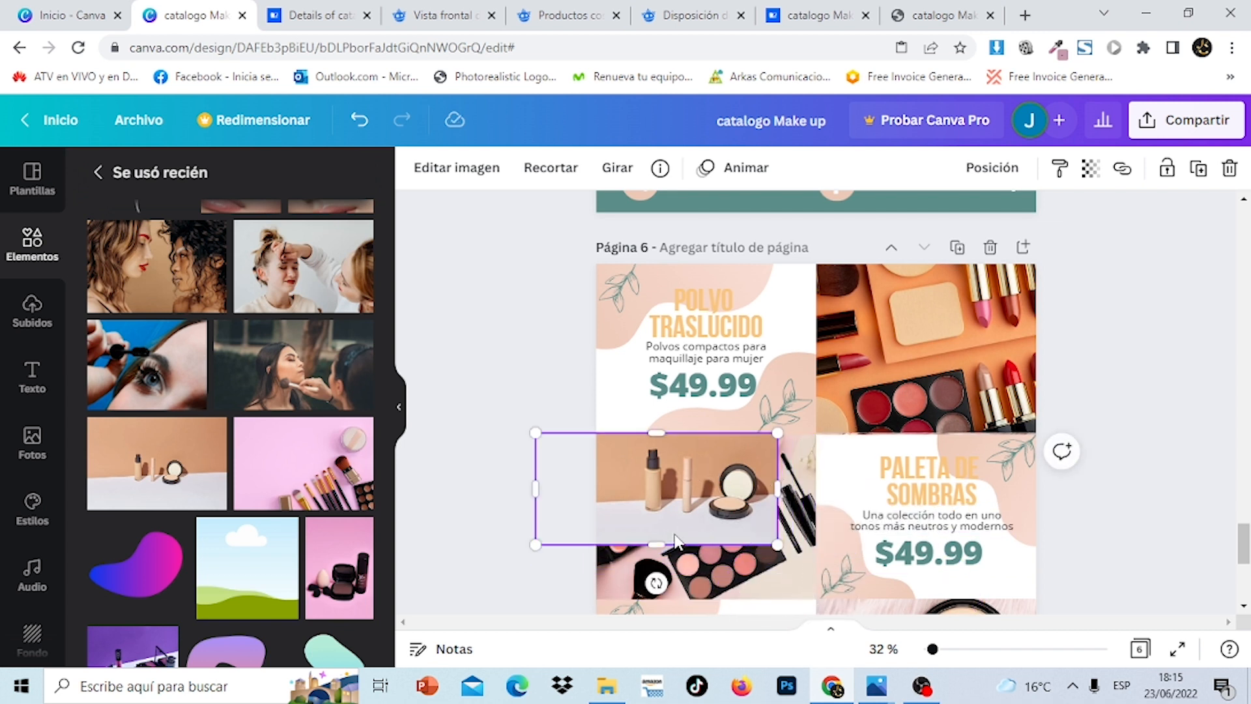
pyautogui.moveTo(777, 544); pyautogui.dragTo(892, 598)
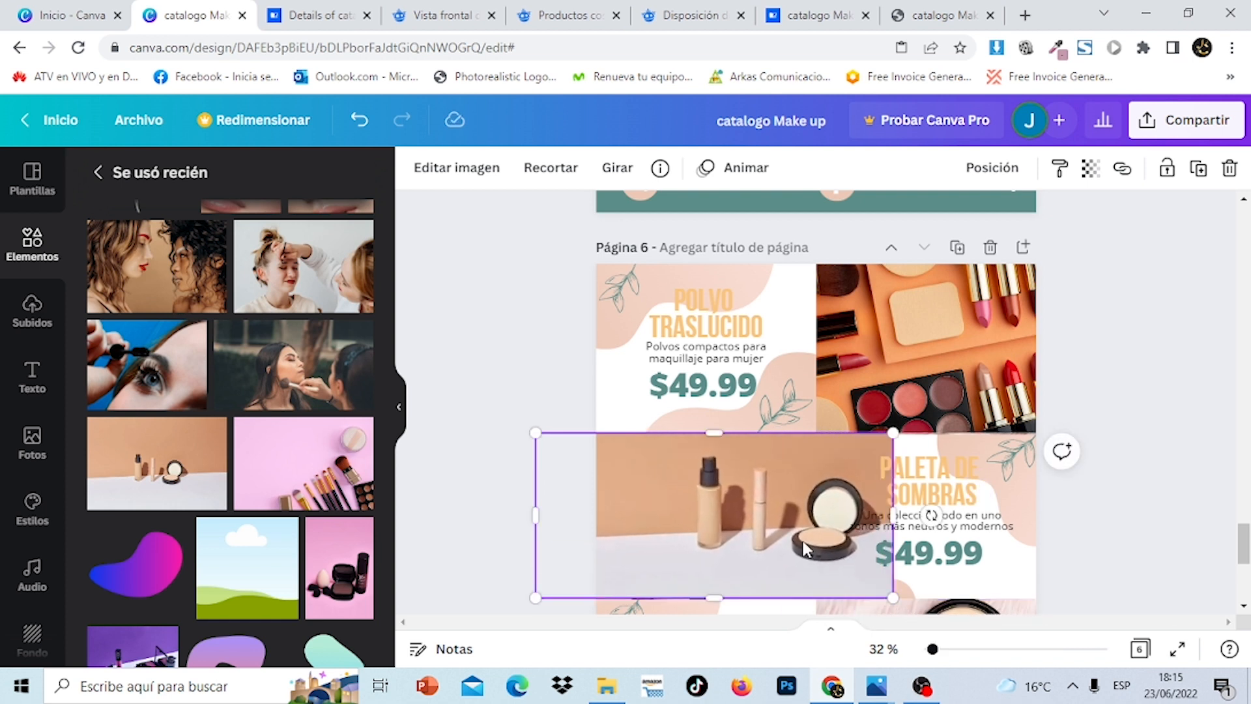
pyautogui.moveTo(790, 547); pyautogui.dragTo(768, 509)
pyautogui.click(1137, 467)
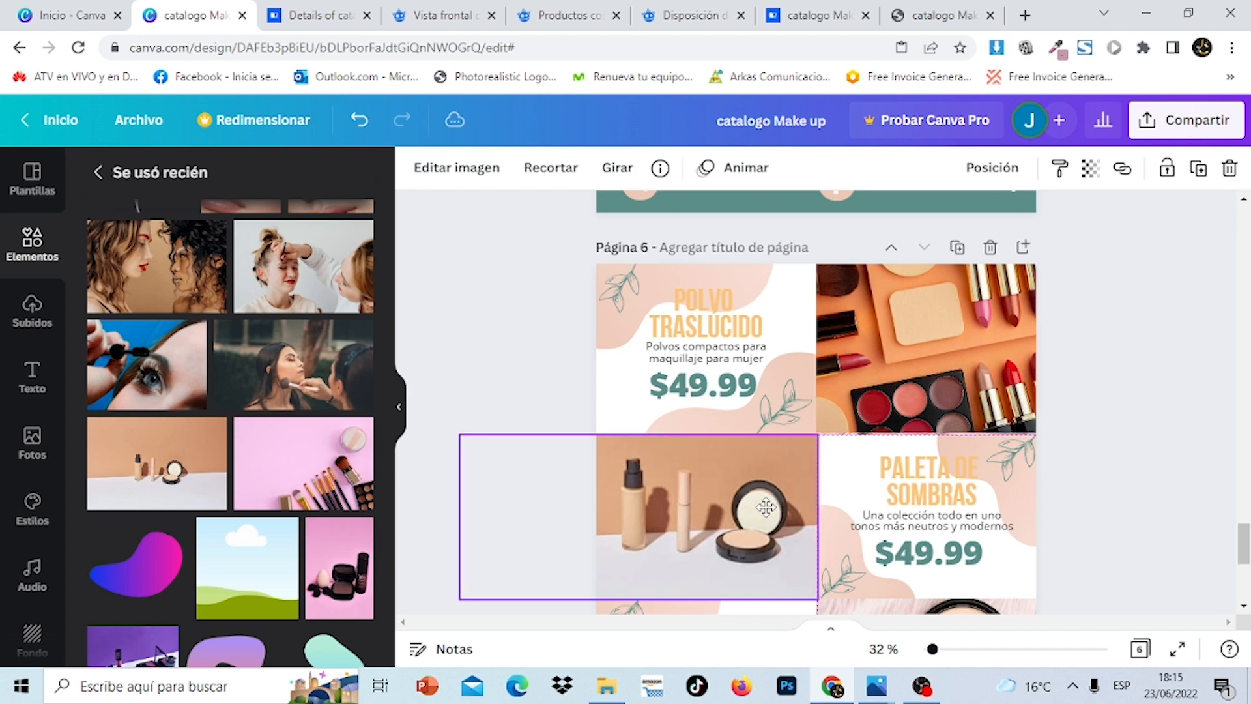
pyautogui.click(1162, 503)
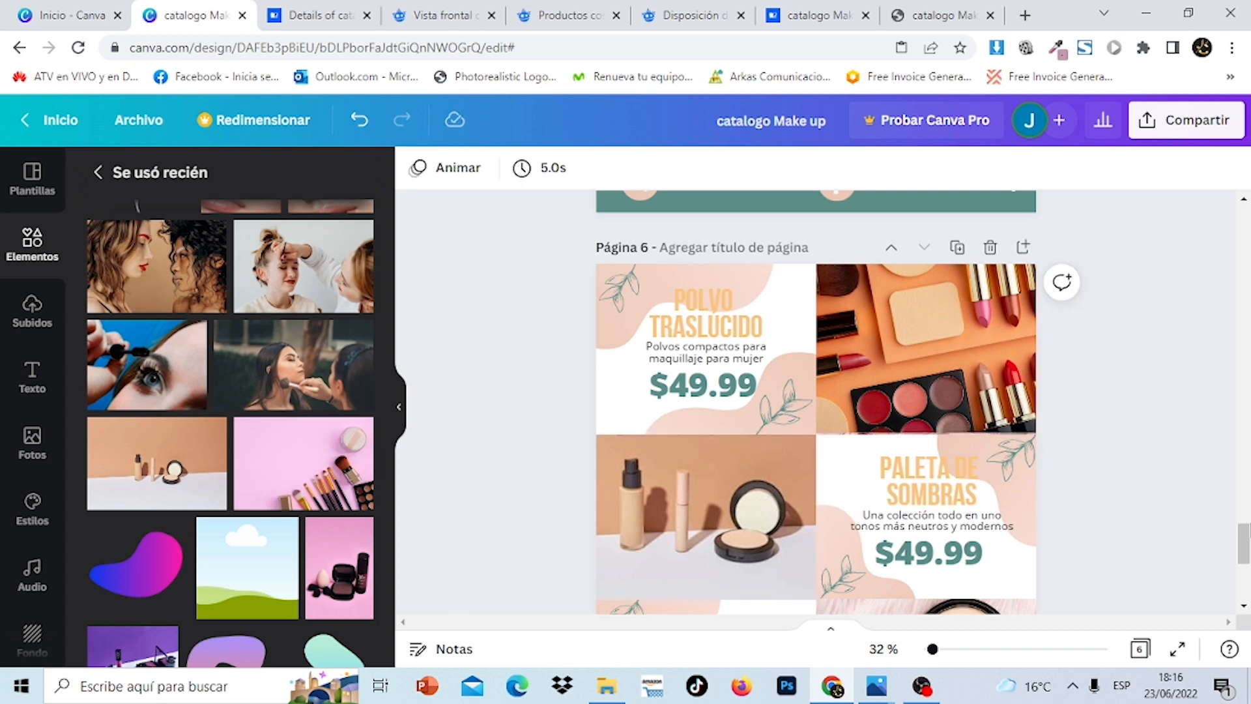
pyautogui.moveTo(1249, 533); pyautogui.dragTo(1249, 561)
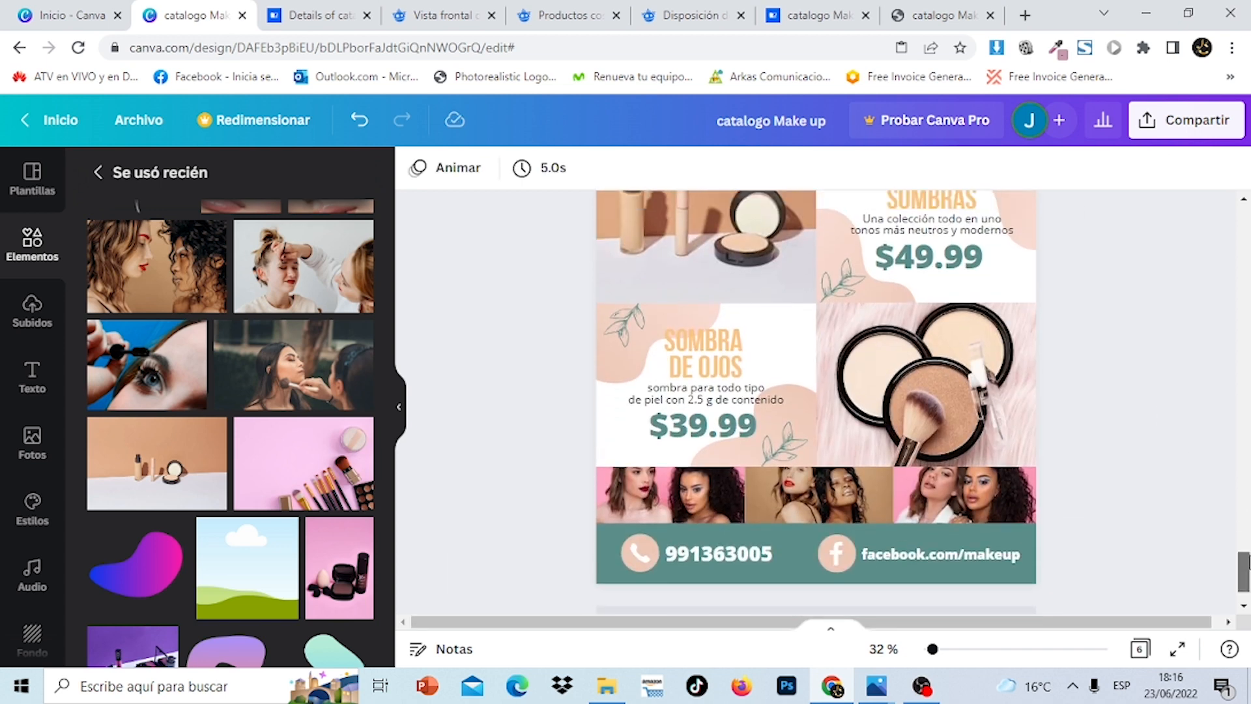
pyautogui.click(888, 349)
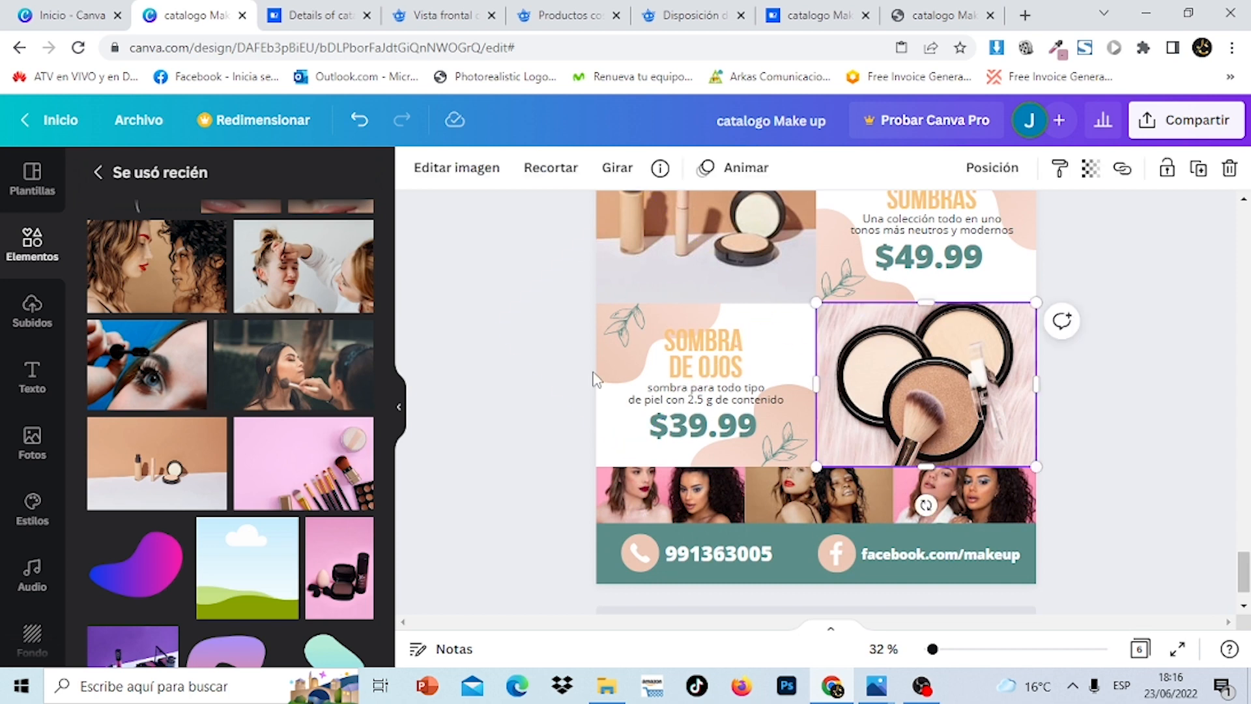
# Fill page 6's lower-right cell with the uploaded CEJAS Y OJOS PERFECTOS image
pyautogui.click(36, 318)
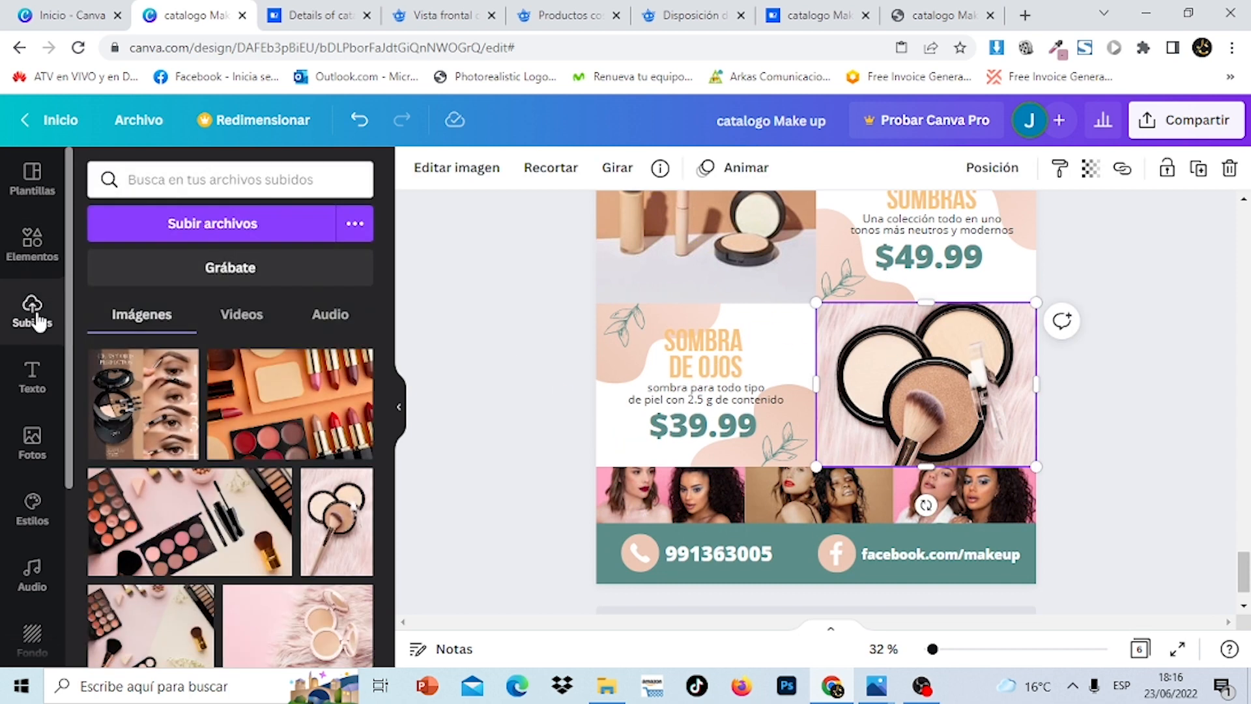
pyautogui.moveTo(183, 363); pyautogui.dragTo(735, 262)
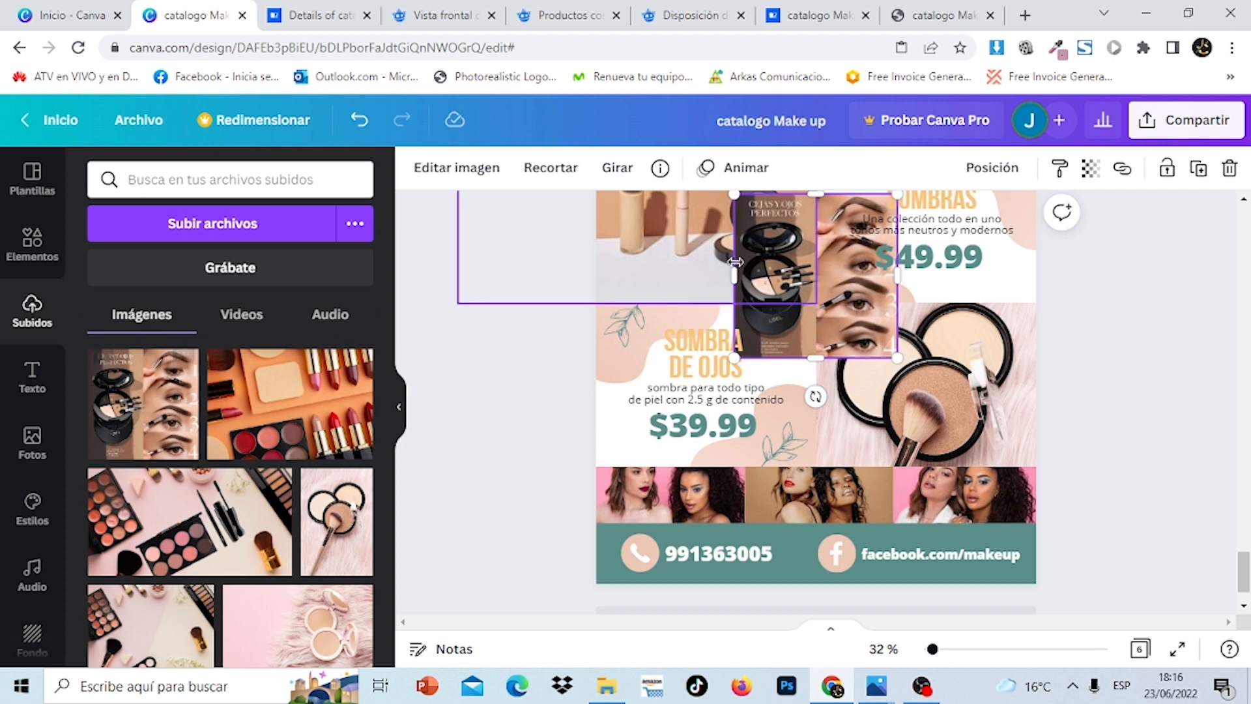
pyautogui.moveTo(824, 307); pyautogui.dragTo(912, 426)
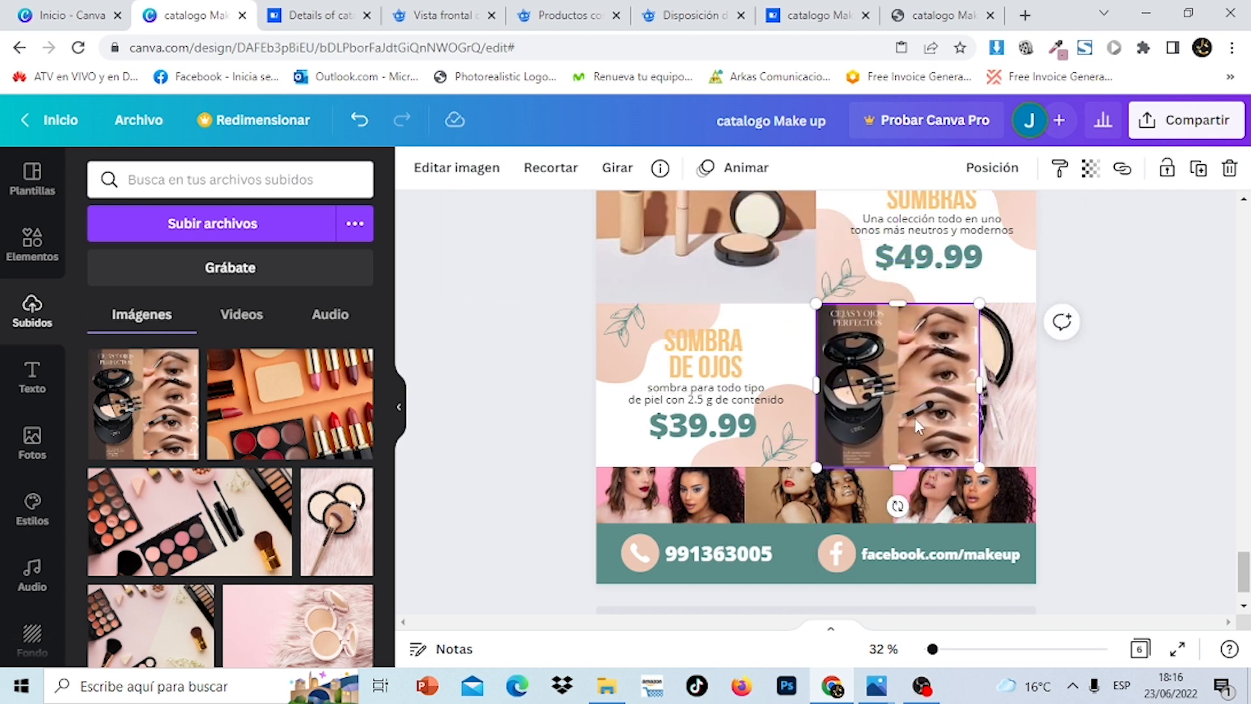
pyautogui.moveTo(990, 389); pyautogui.dragTo(1045, 389)
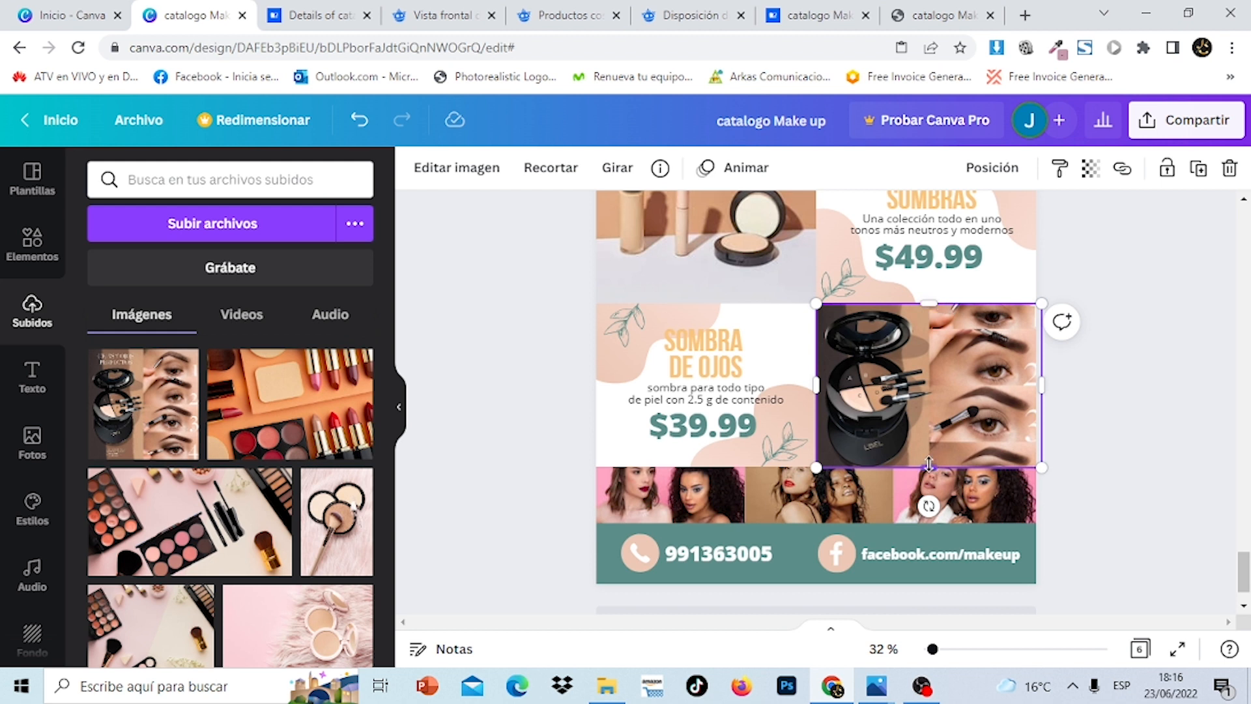
pyautogui.moveTo(929, 457); pyautogui.dragTo(945, 434)
pyautogui.moveTo(933, 326); pyautogui.dragTo(934, 301)
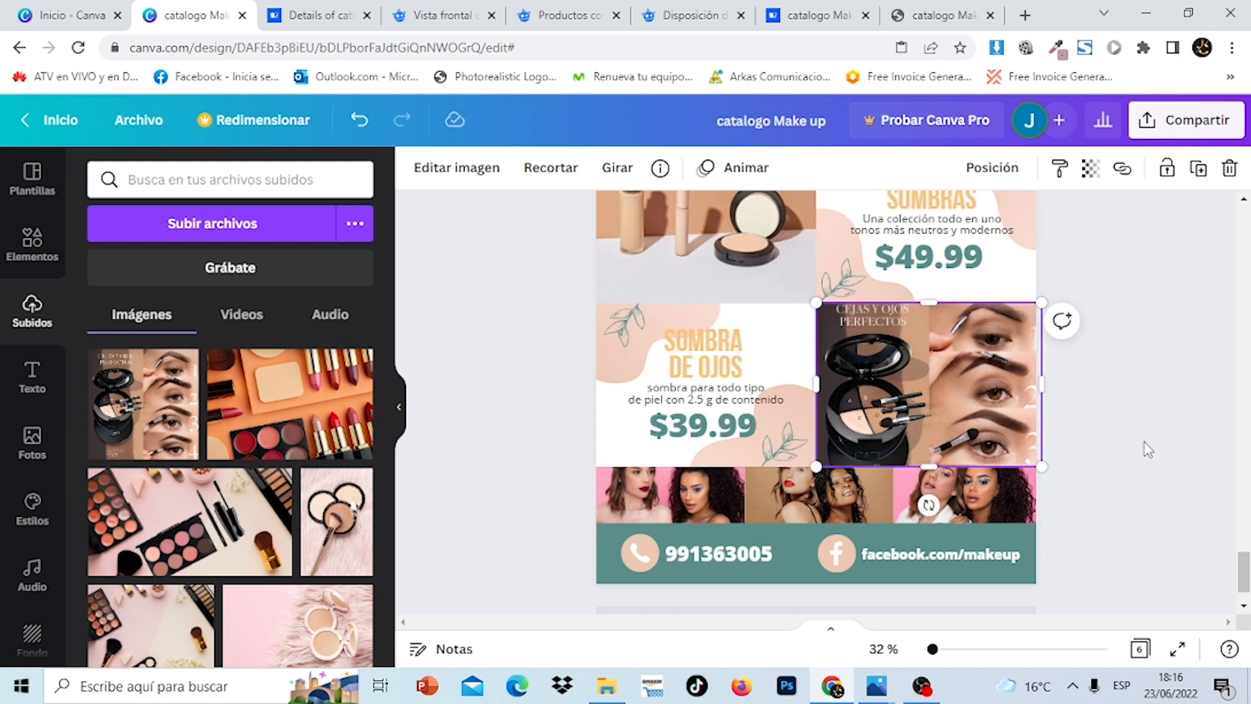
pyautogui.click(1148, 449)
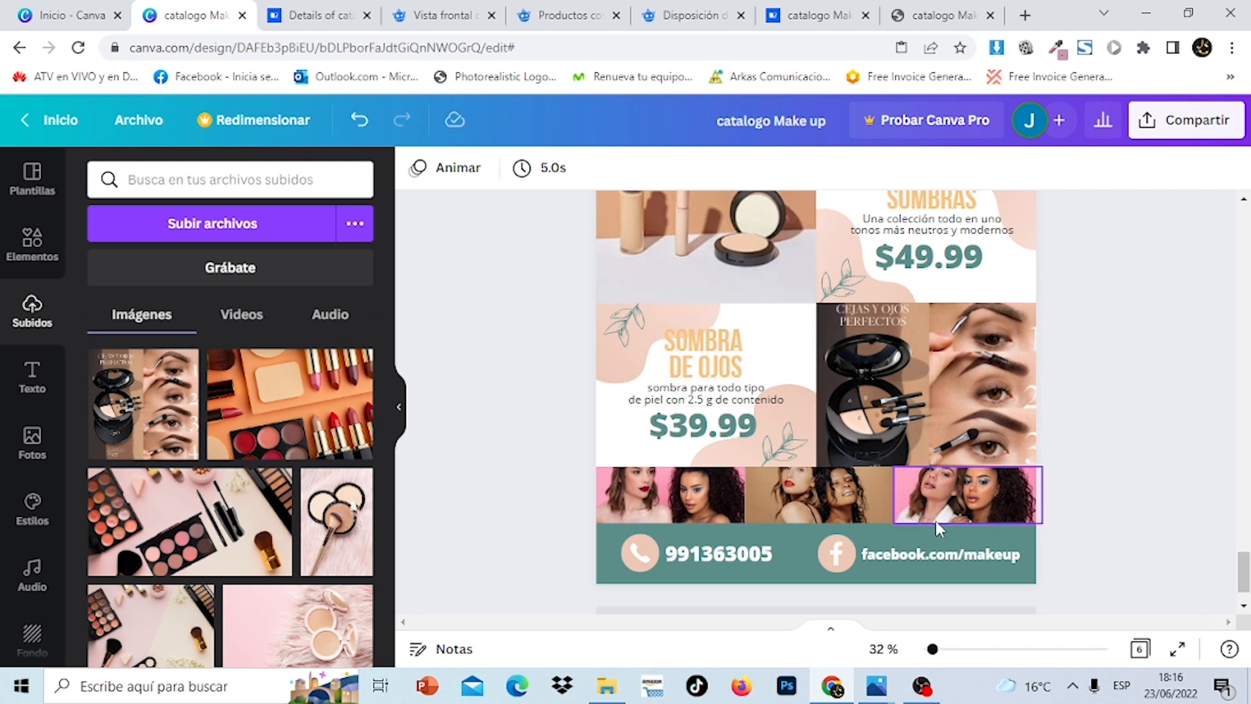
pyautogui.moveTo(1249, 573); pyautogui.dragTo(1249, 535)
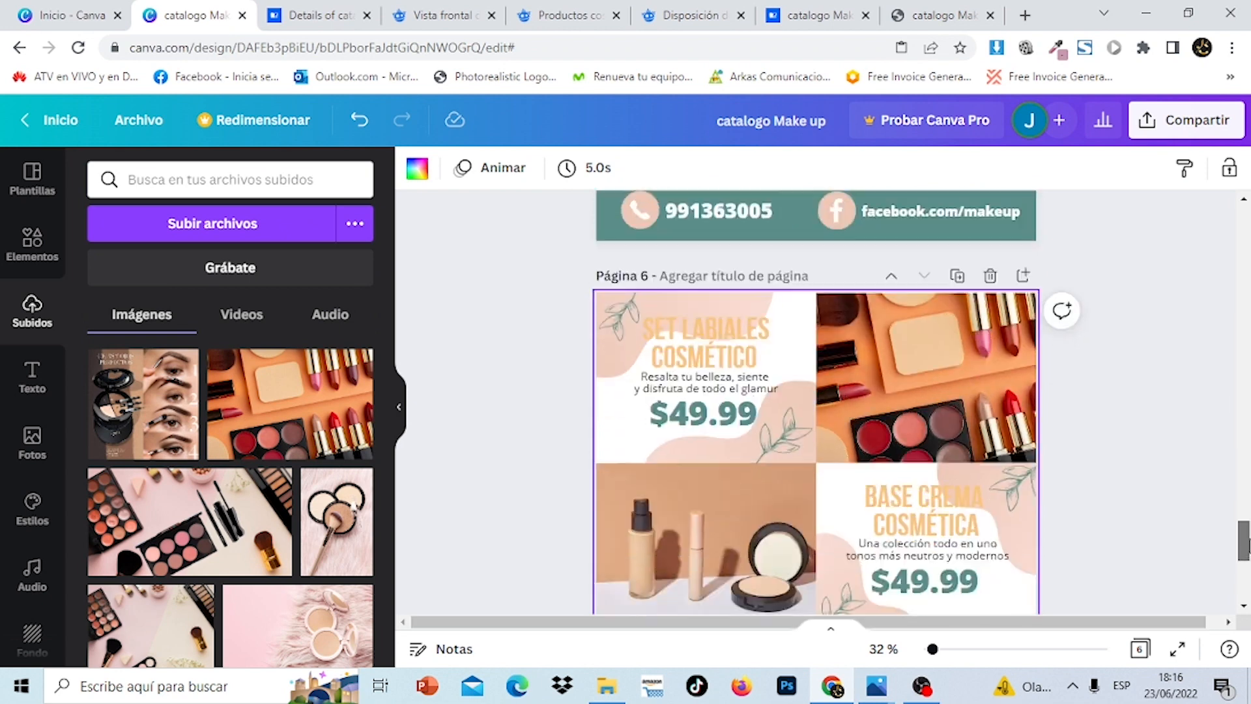
# Scroll down to review page 6's lipstick and foundation product panels
pyautogui.moveTo(1244, 542); pyautogui.dragTo(1244, 573)
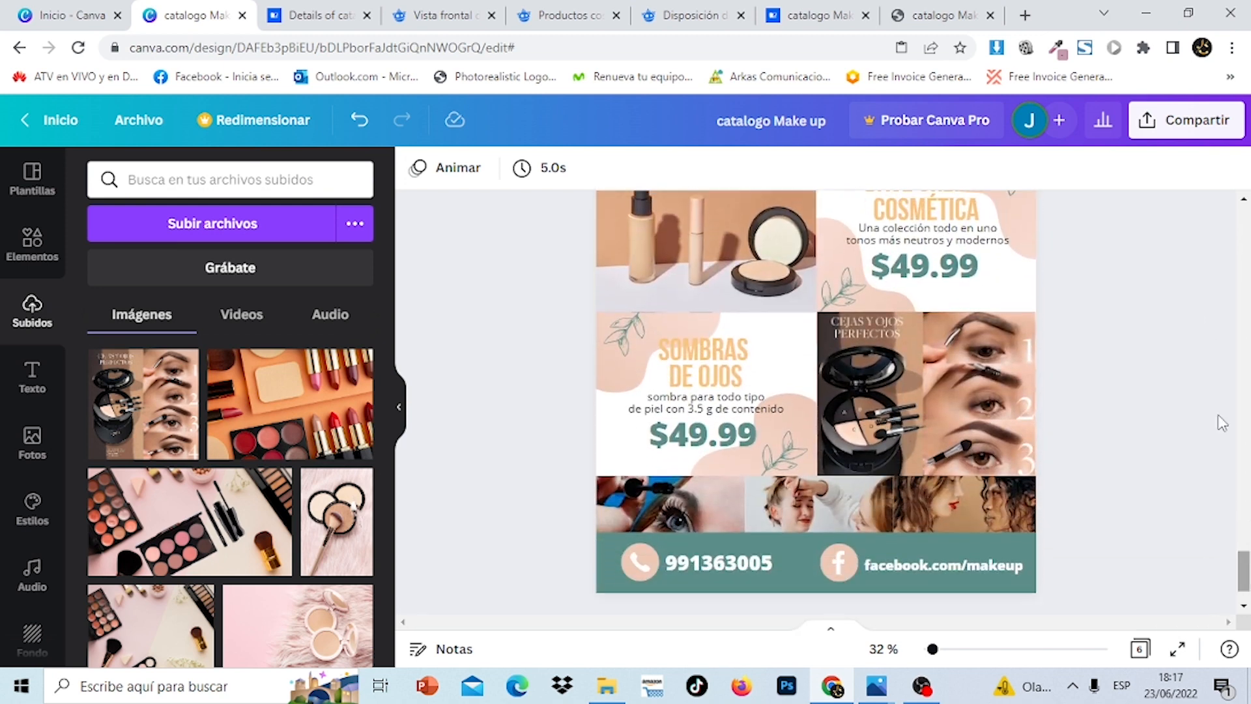
# Open the download settings and set the file type to PDF para impresión
pyautogui.click(1186, 133)
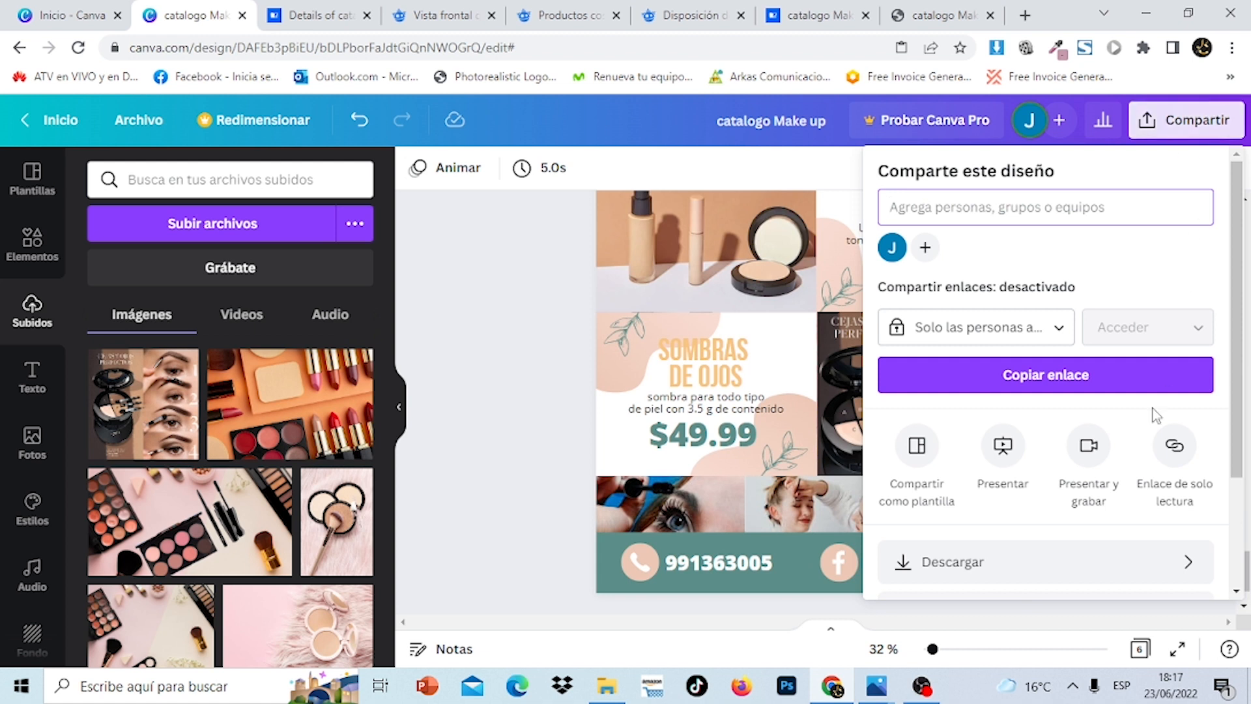
pyautogui.click(1082, 568)
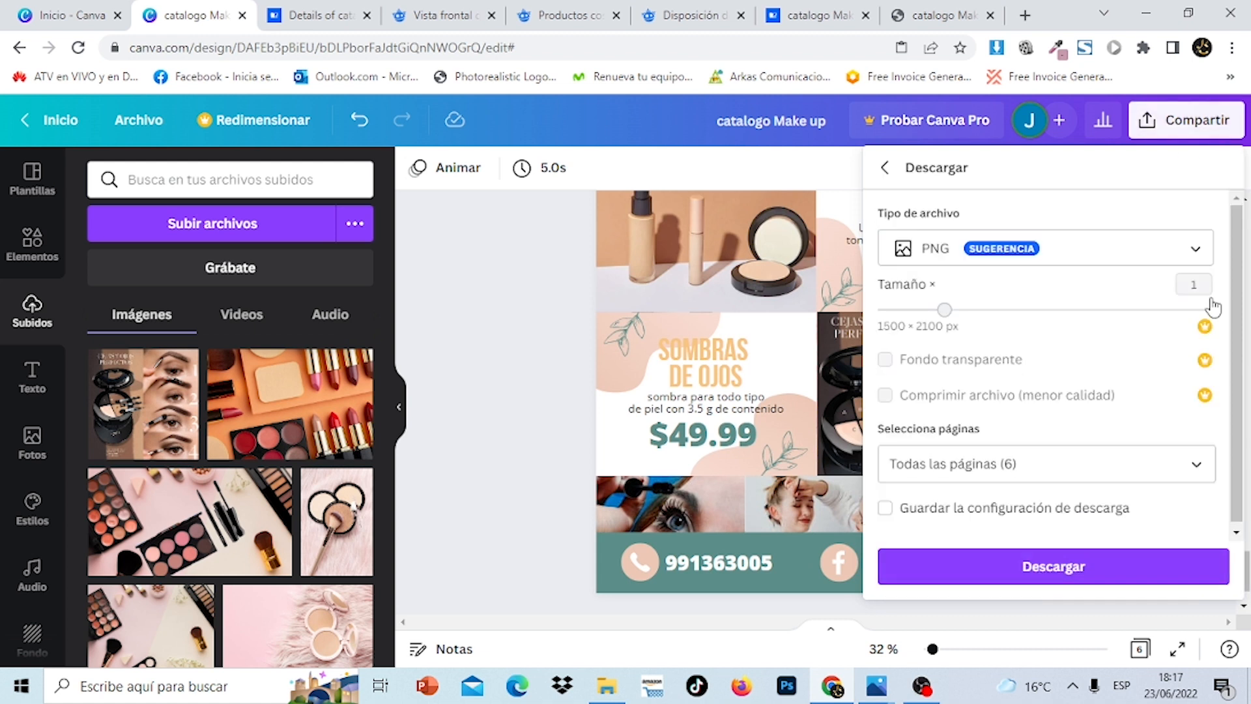
pyautogui.click(1203, 266)
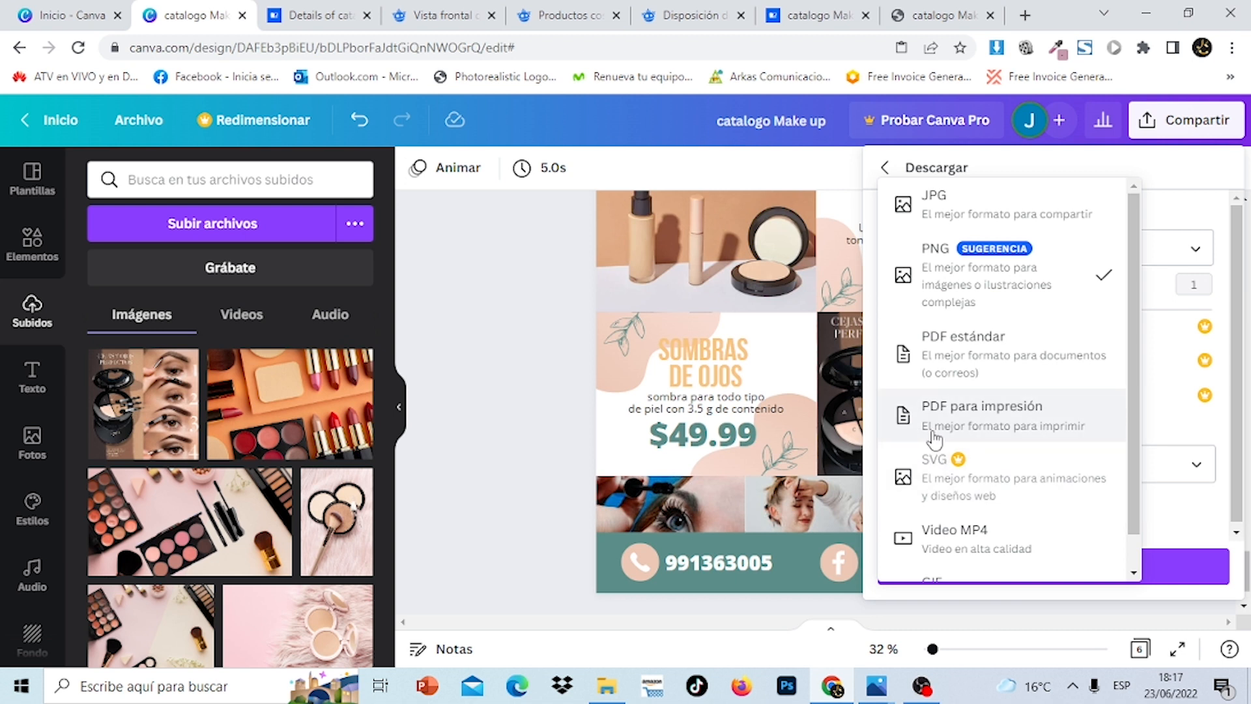
pyautogui.click(1010, 424)
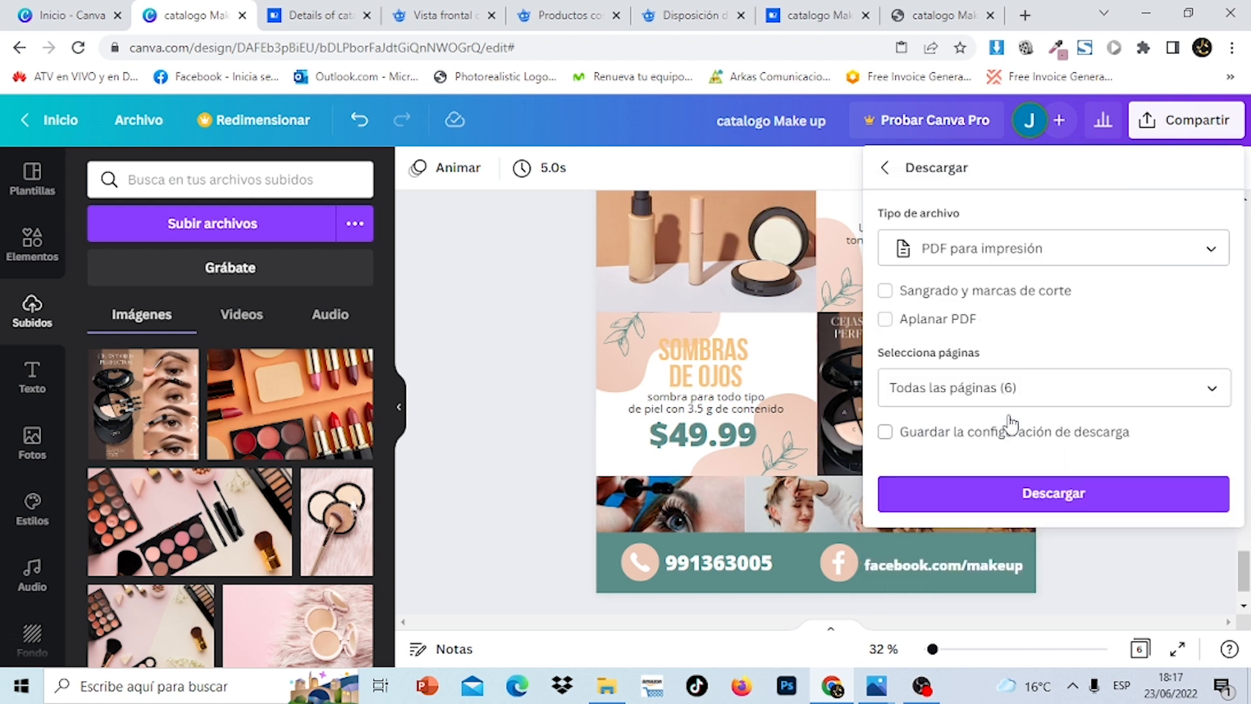
# Limit the export to pages 4, 5 and 6 and download the PDF
pyautogui.click(1230, 394)
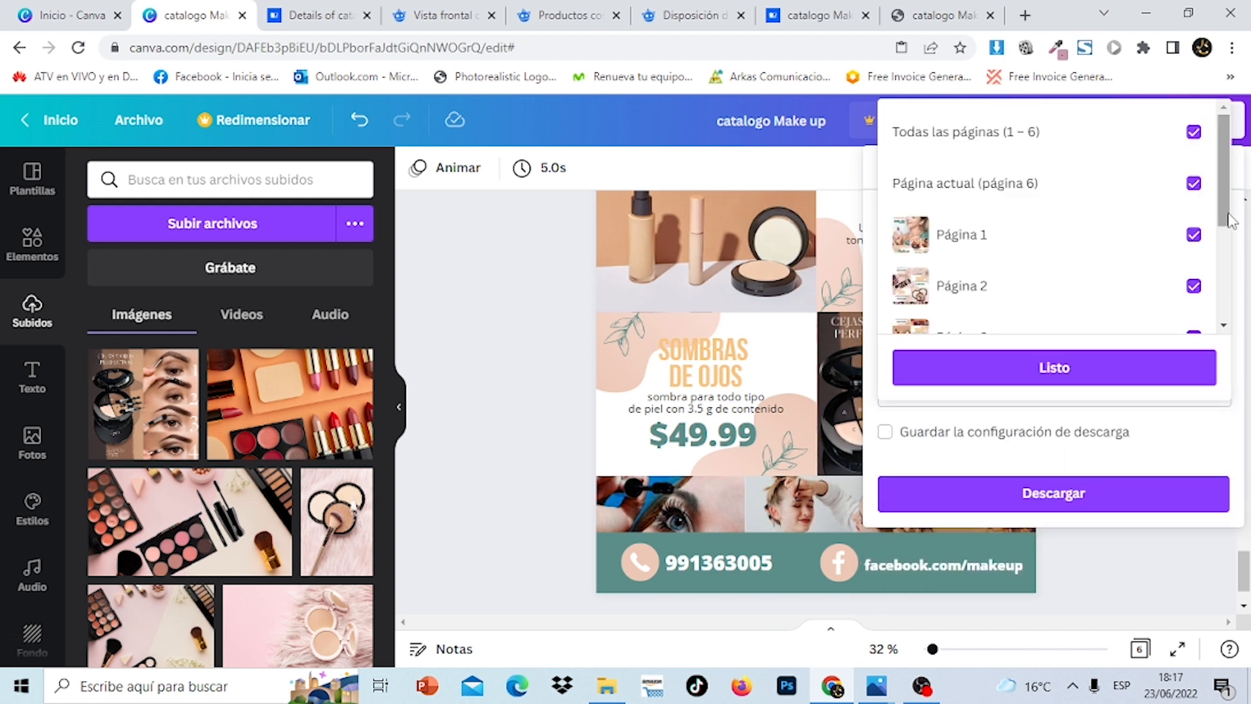
pyautogui.click(1194, 132)
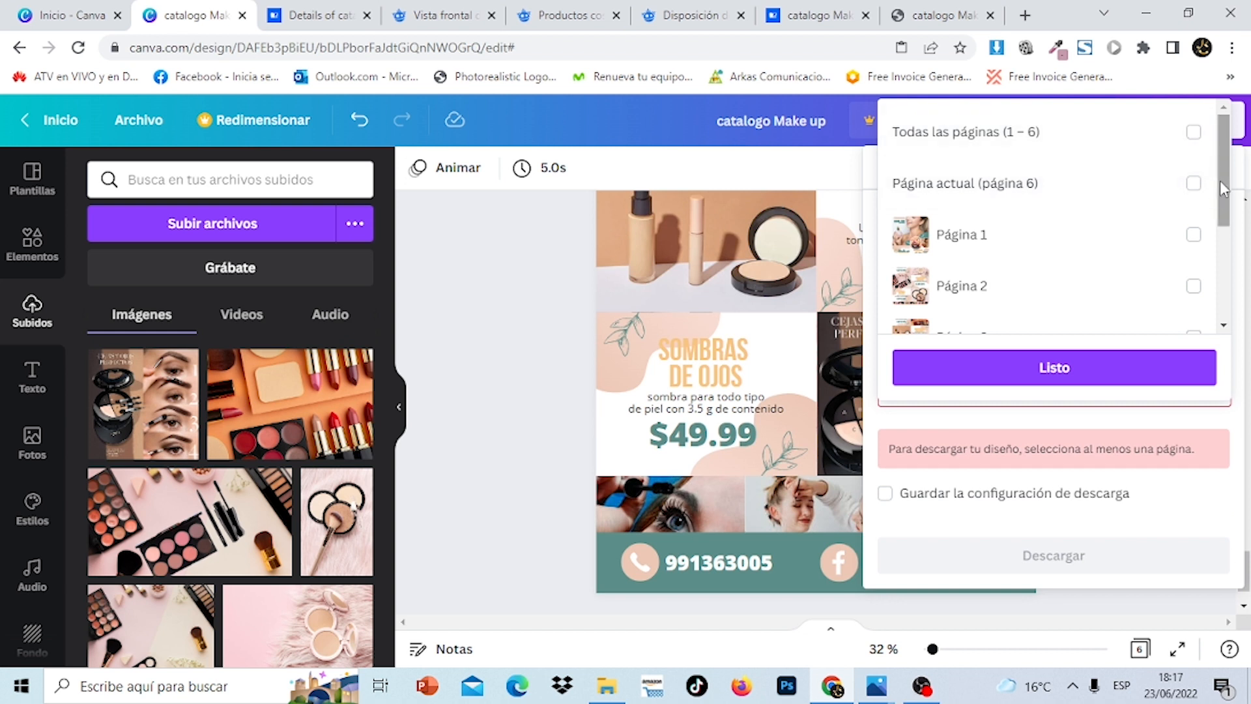
pyautogui.moveTo(1224, 195); pyautogui.dragTo(1235, 274)
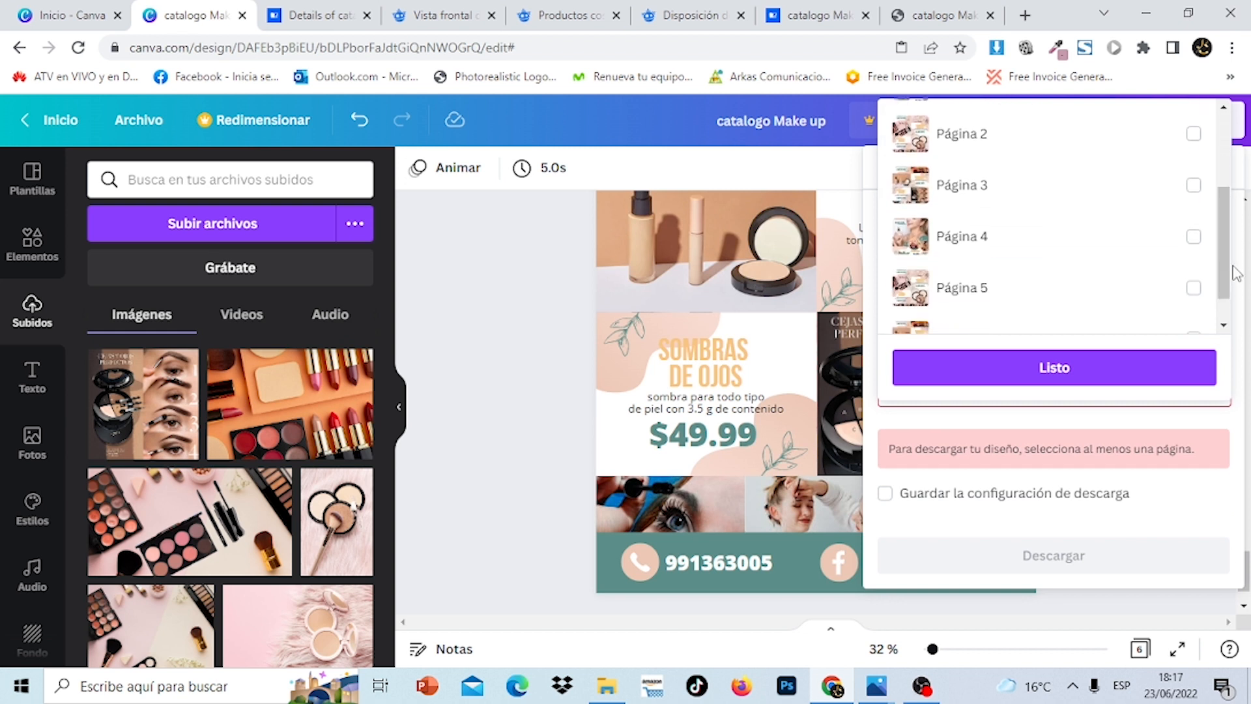
pyautogui.click(1194, 237)
pyautogui.click(1194, 288)
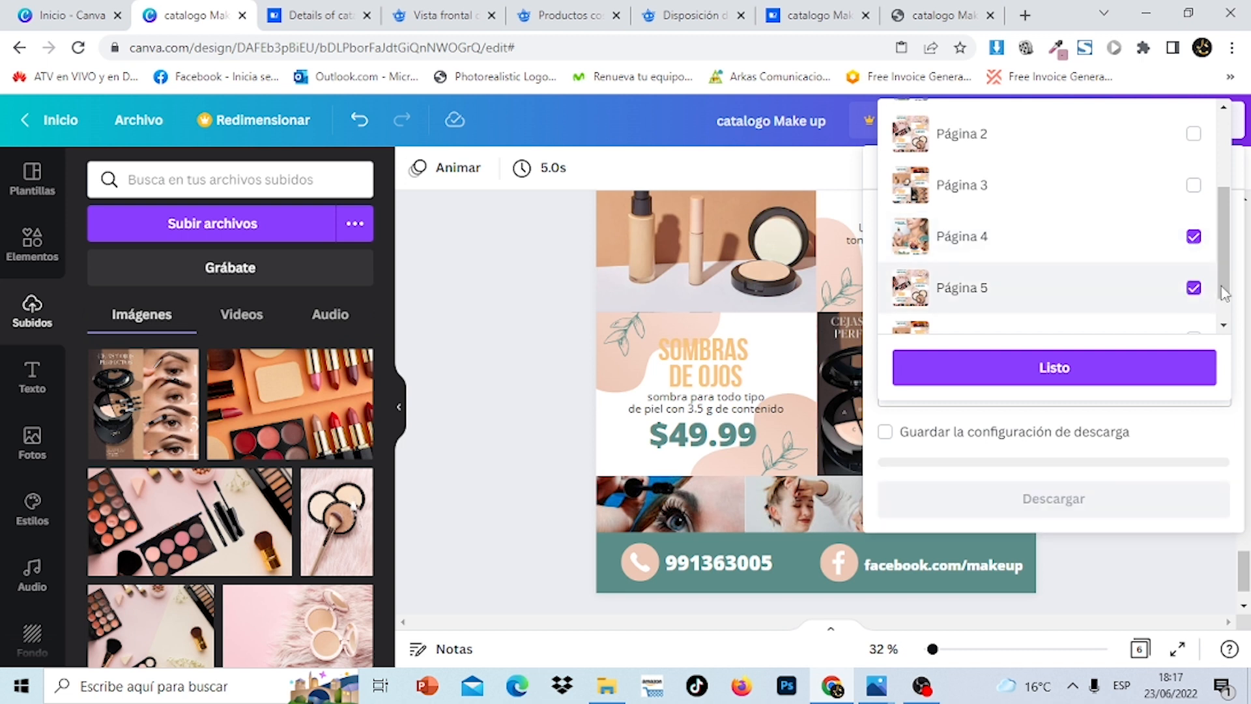
pyautogui.moveTo(1234, 299); pyautogui.dragTo(1237, 319)
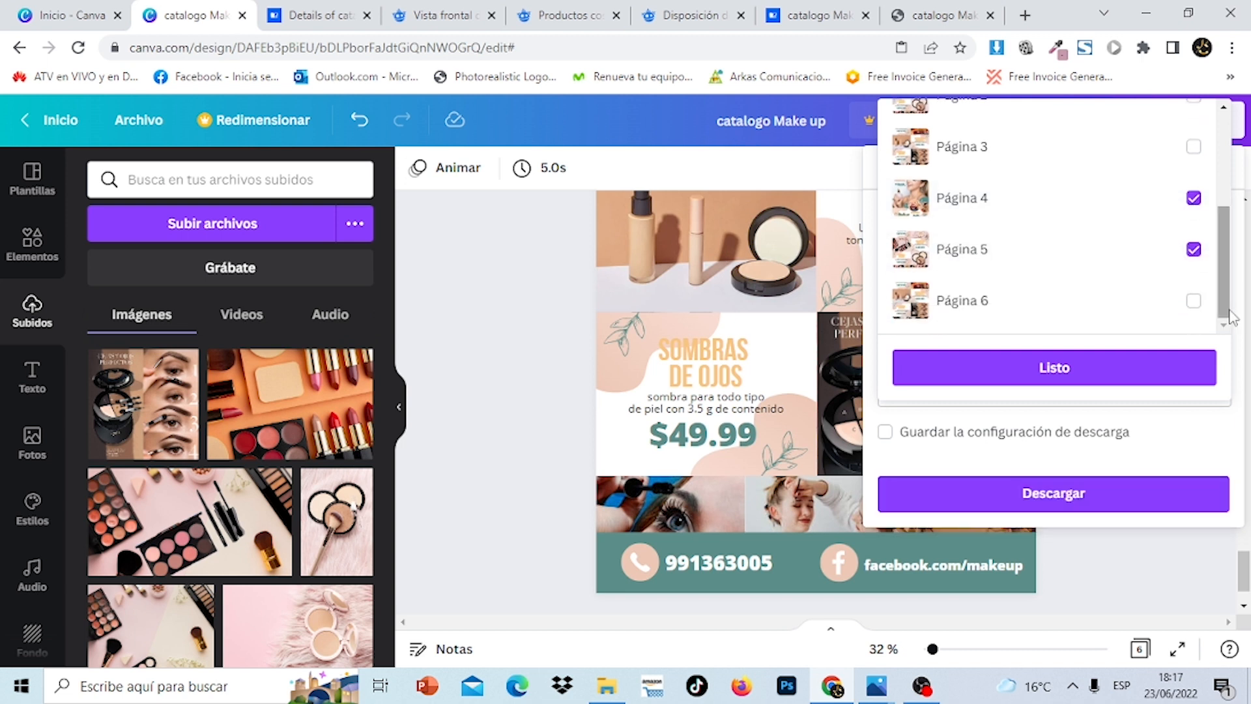
pyautogui.click(1194, 301)
pyautogui.click(1159, 368)
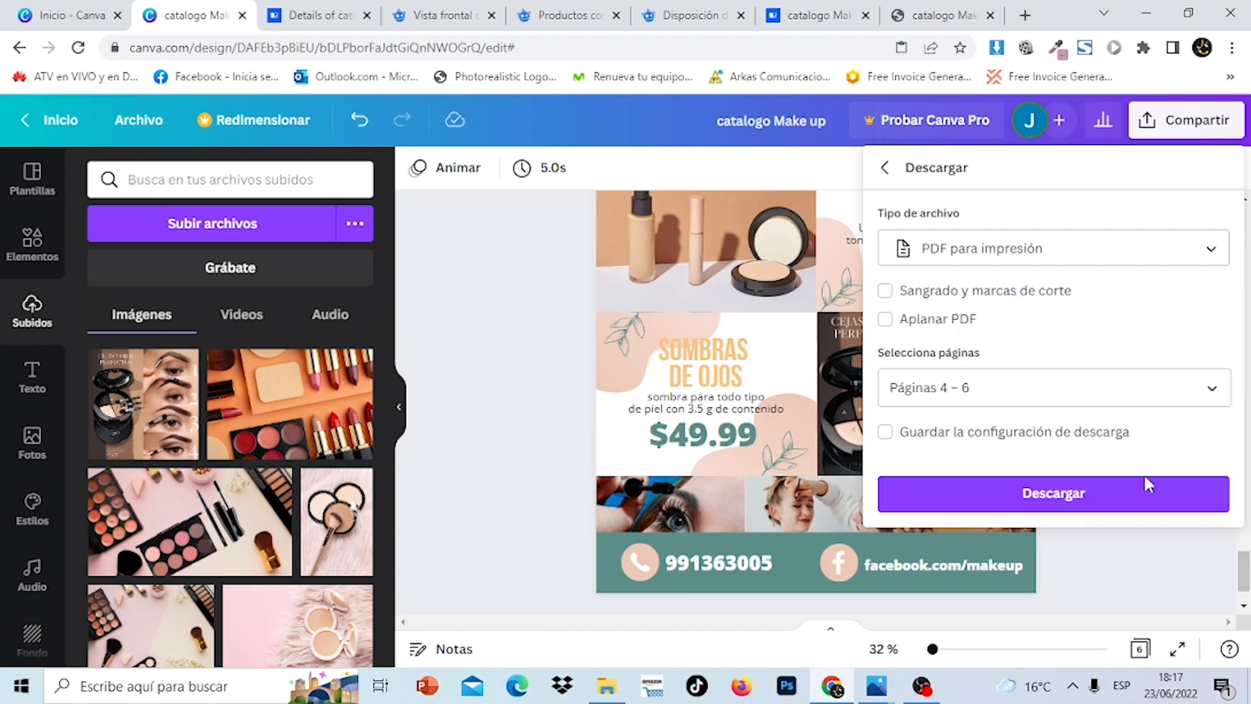
pyautogui.click(1135, 493)
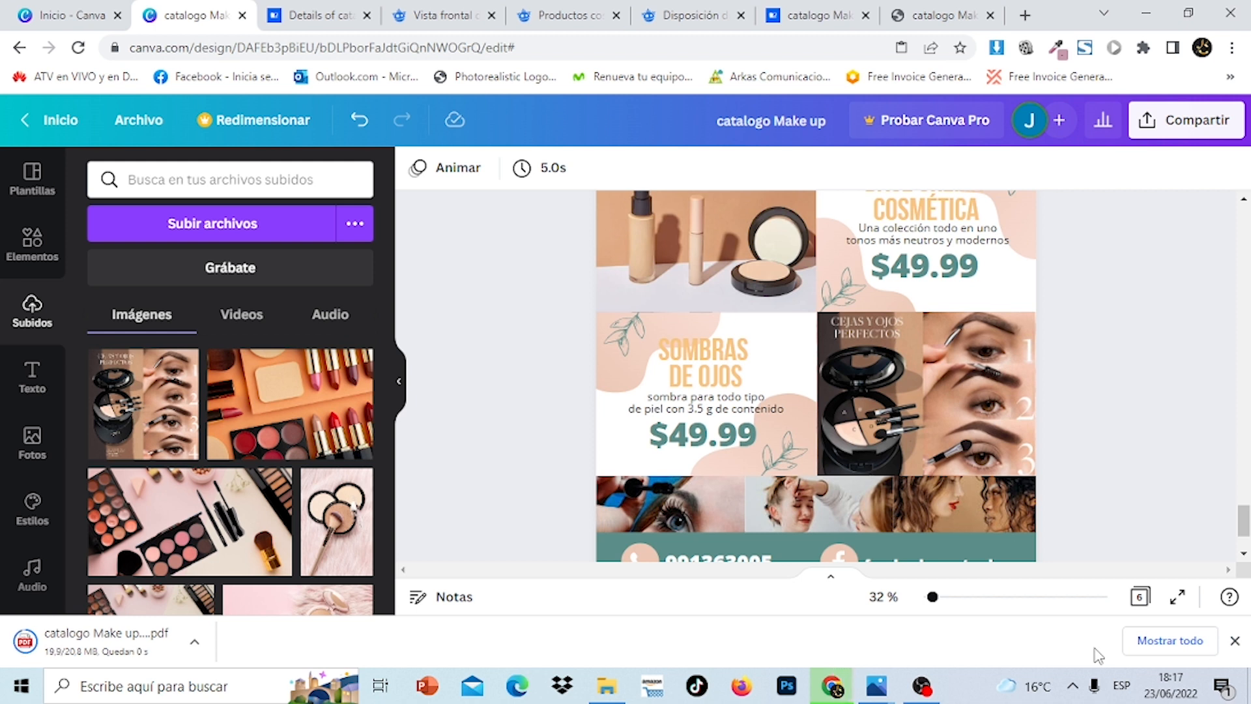
# Show catalogo Make up (1).pdf in Descargas and open it with Google Chrome
pyautogui.click(1173, 640)
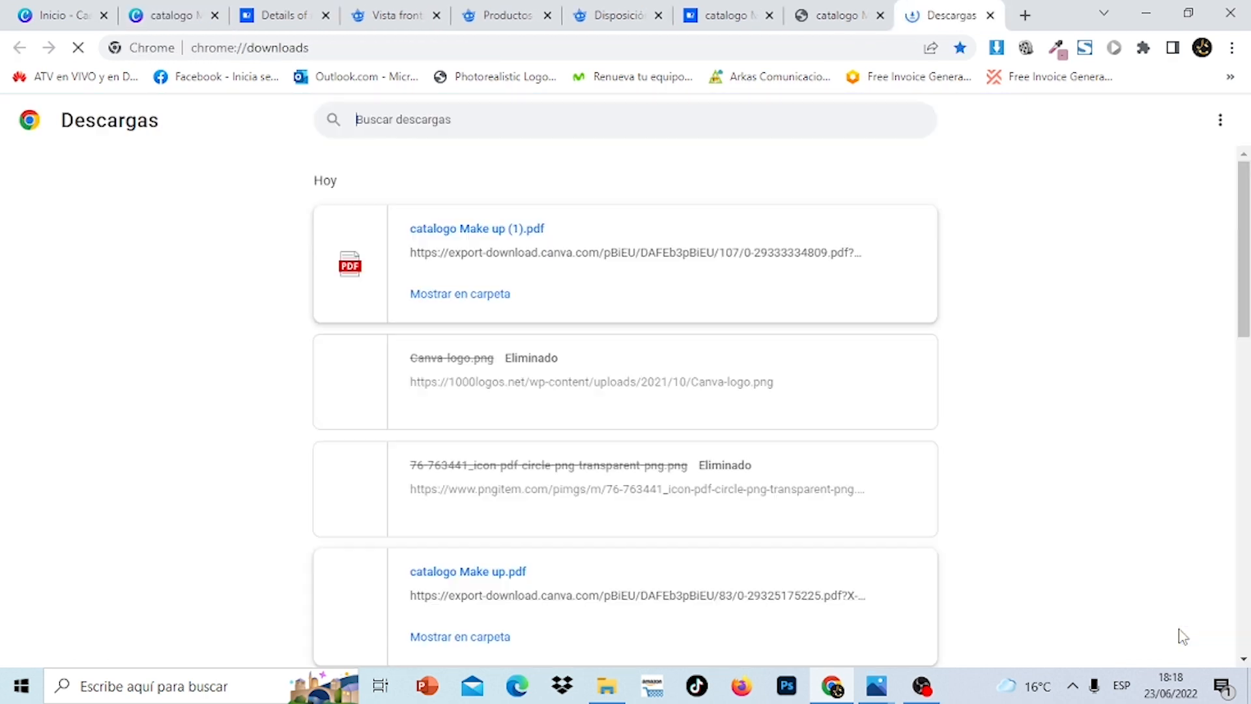
pyautogui.click(505, 297)
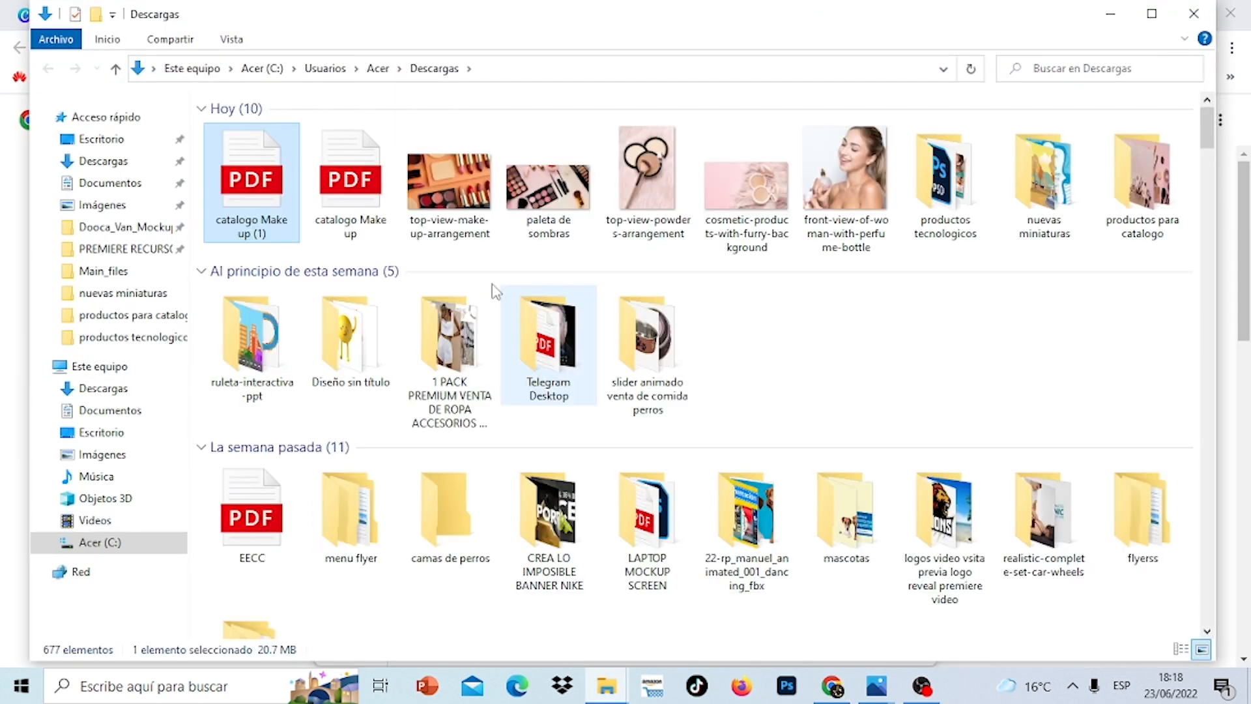
pyautogui.rightClick(243, 171)
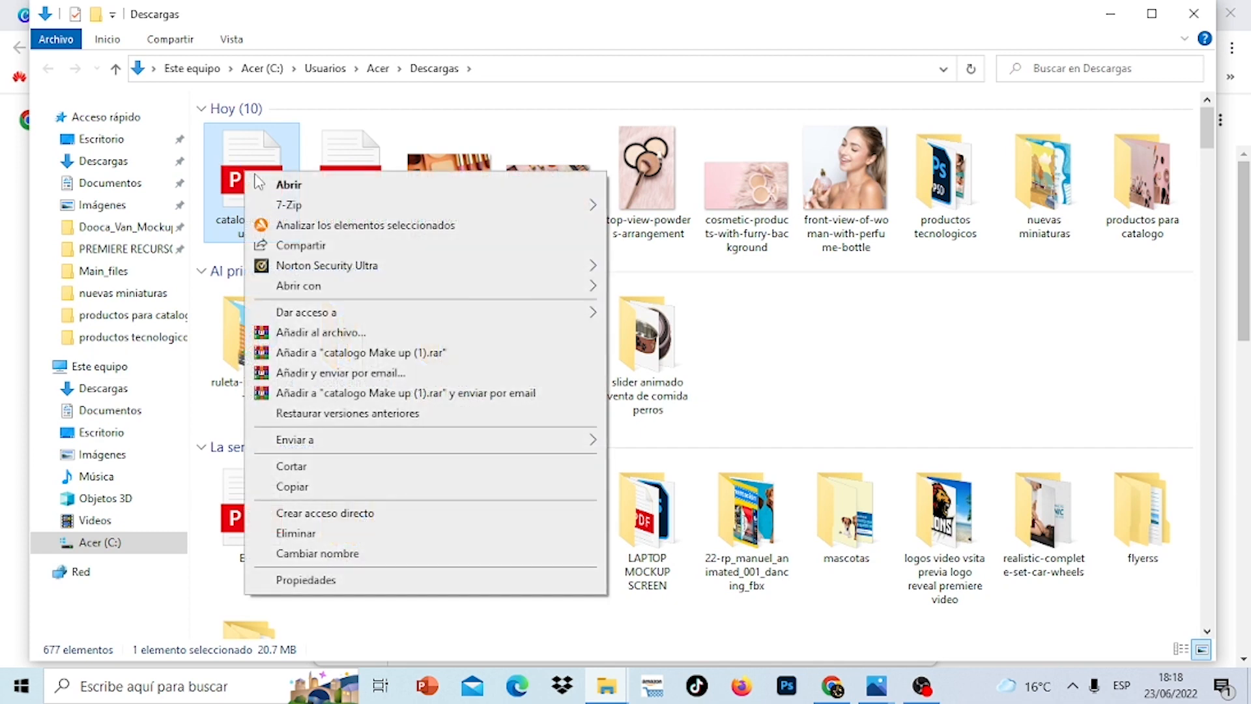
pyautogui.moveTo(506, 286)
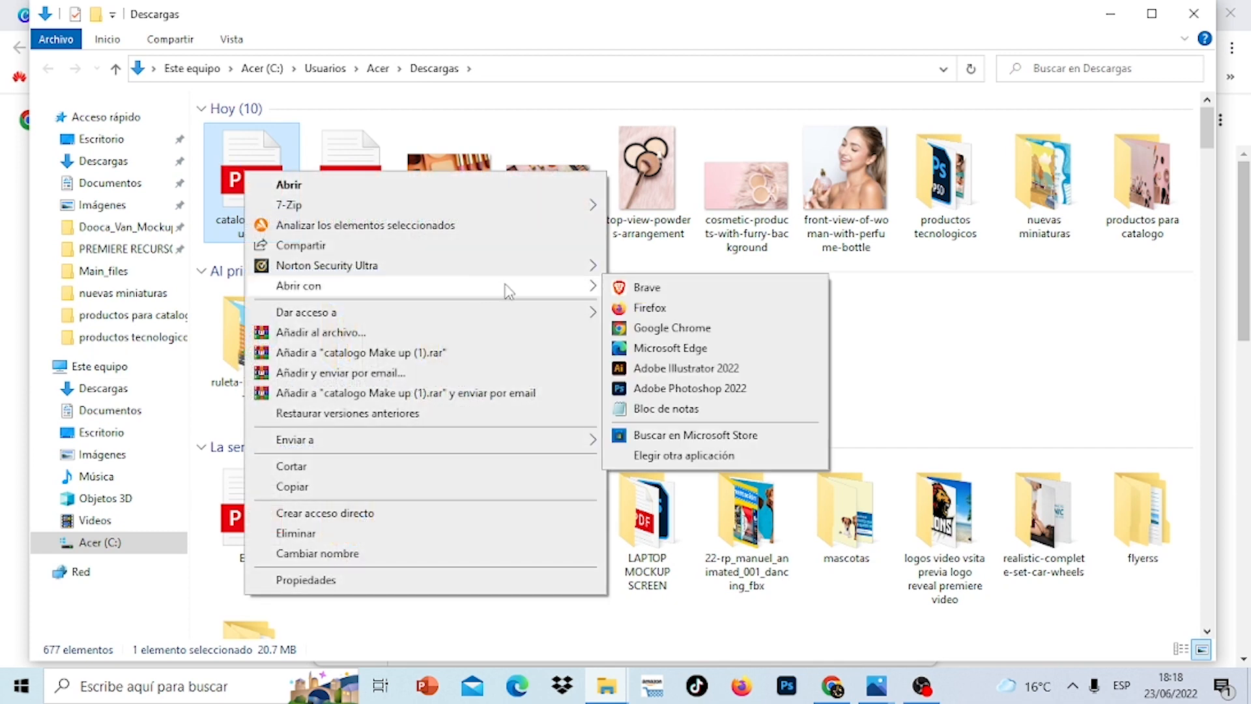
pyautogui.click(672, 328)
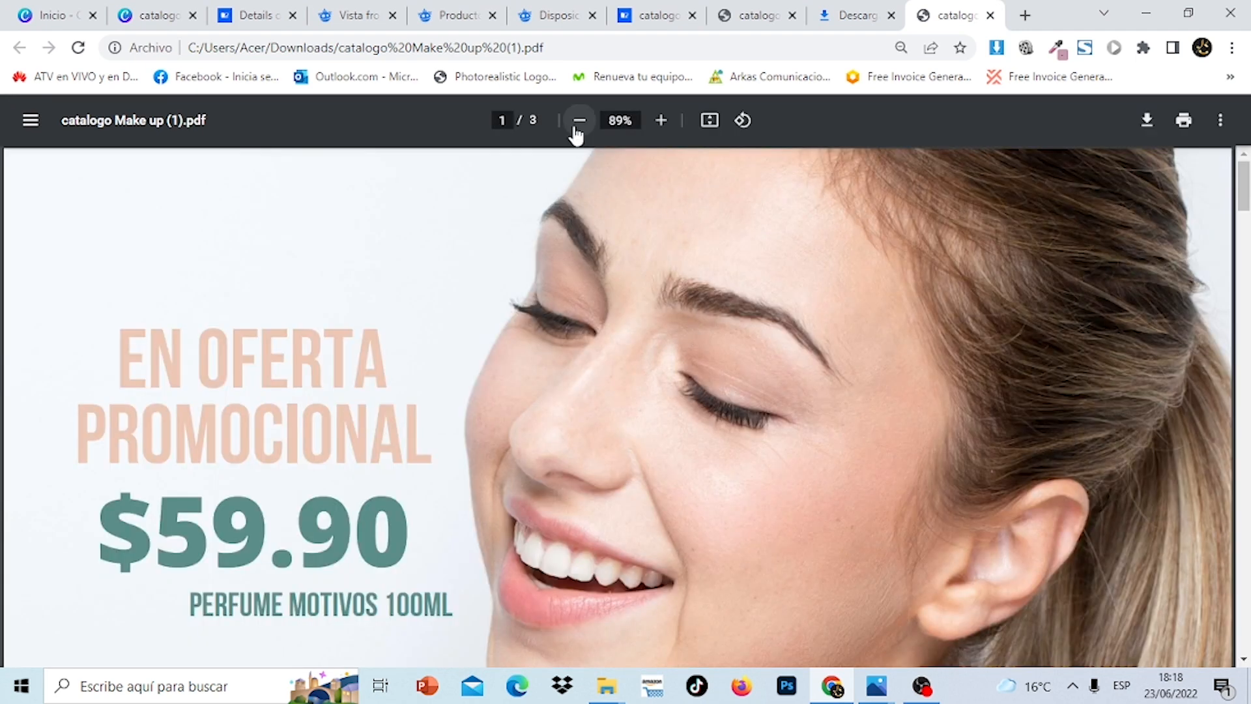
# Zoom the exported PDF out to 25% so whole pages are visible
pyautogui.click(578, 121)
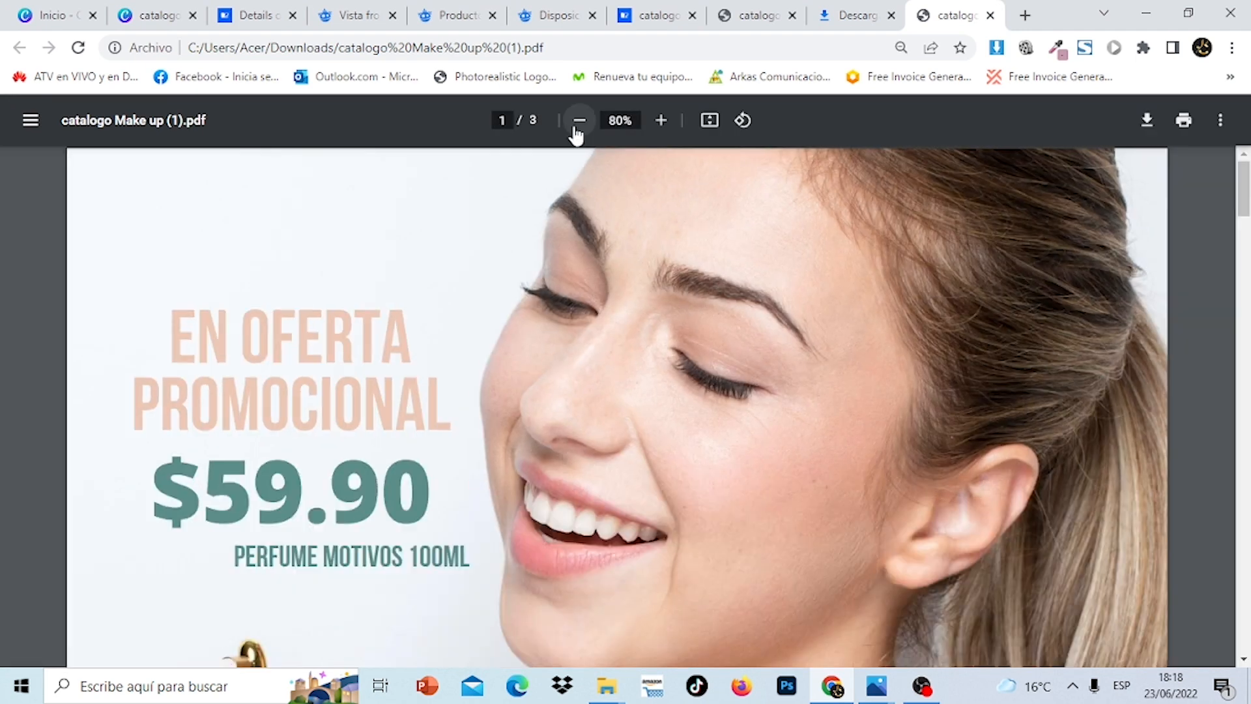
pyautogui.click(578, 121)
pyautogui.click(578, 122)
pyautogui.click(578, 121)
pyautogui.click(578, 121)
pyautogui.click(577, 122)
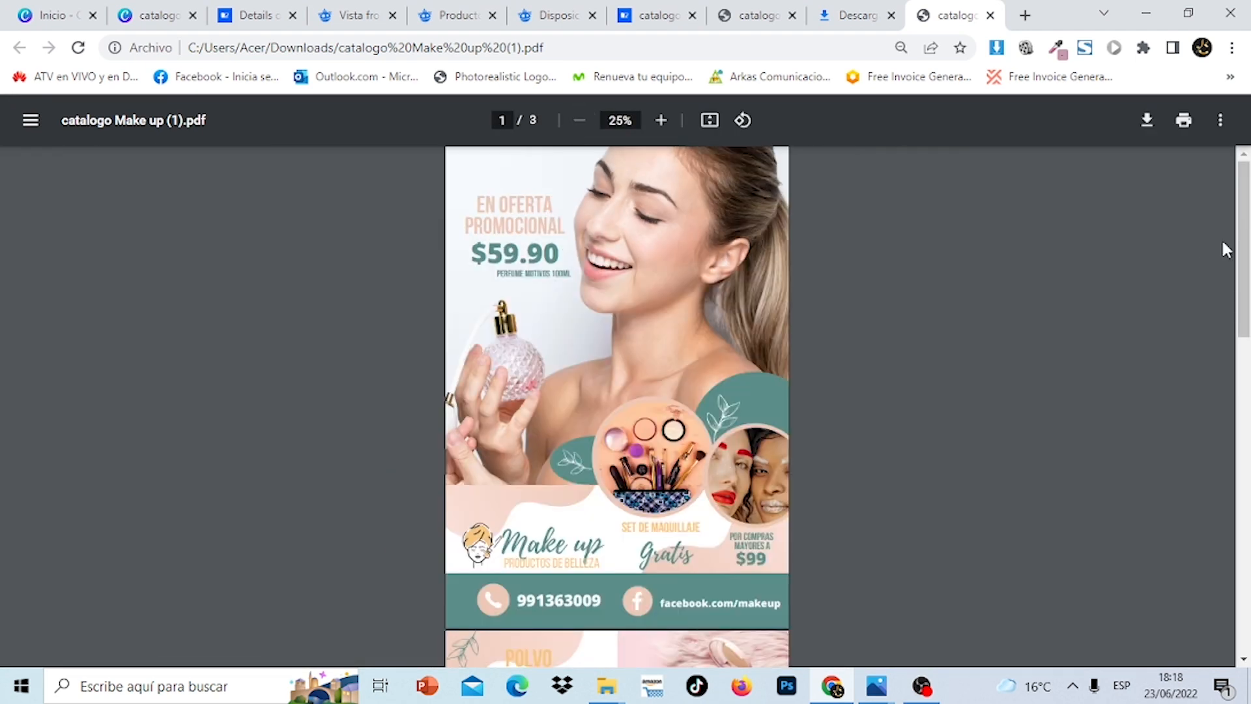
# Scroll through catalog pages 1–3, then go back to the Flipsnack catalogo tab
pyautogui.scroll(-2, 1244, 251)
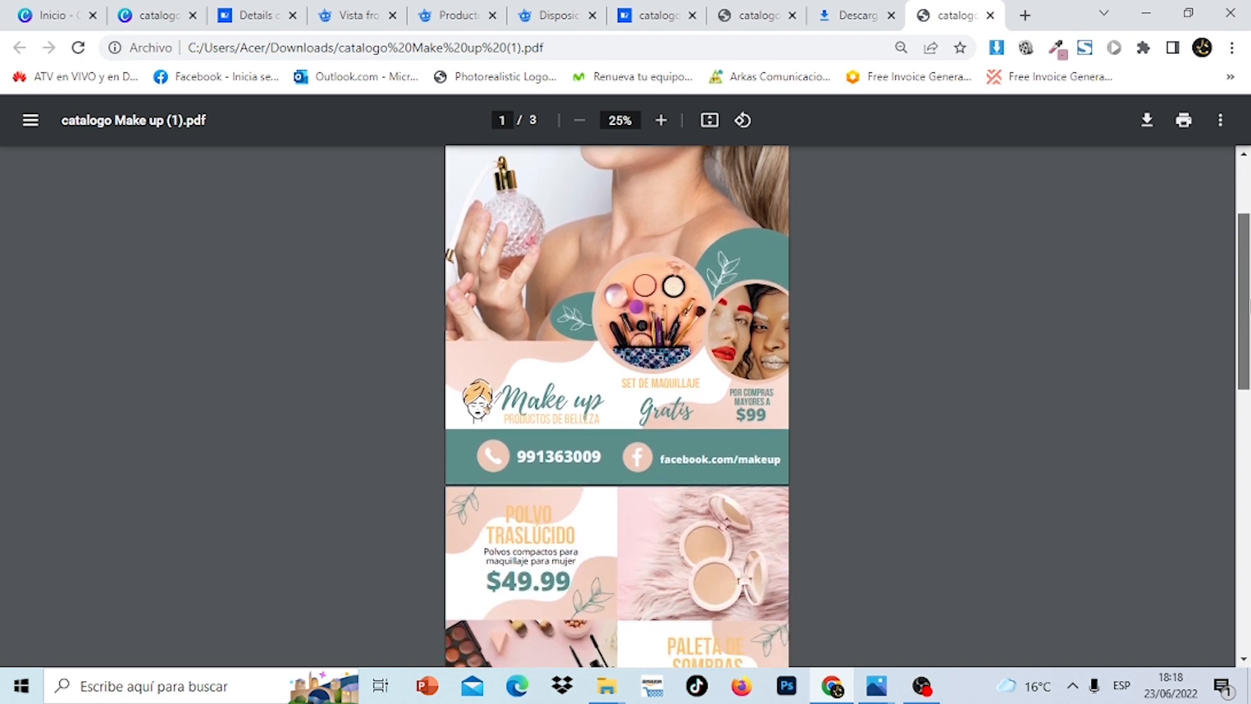
pyautogui.scroll(-7, 1245, 250)
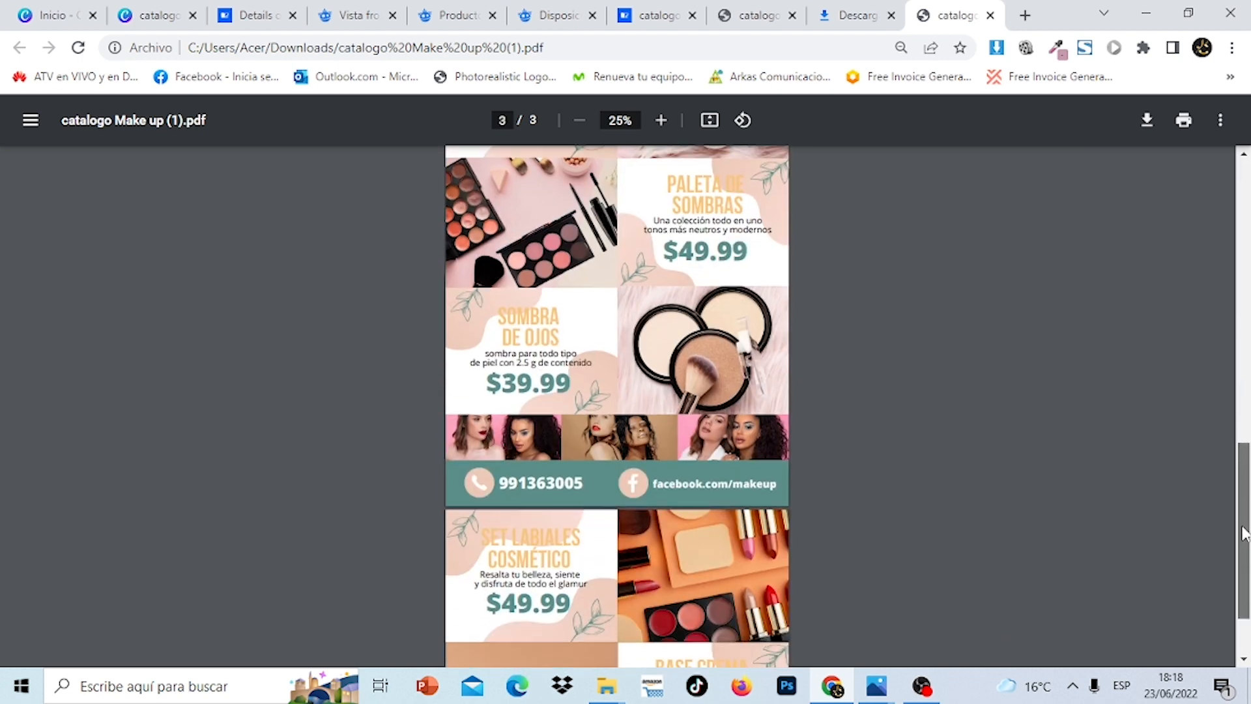
pyautogui.scroll(-5, 1244, 533)
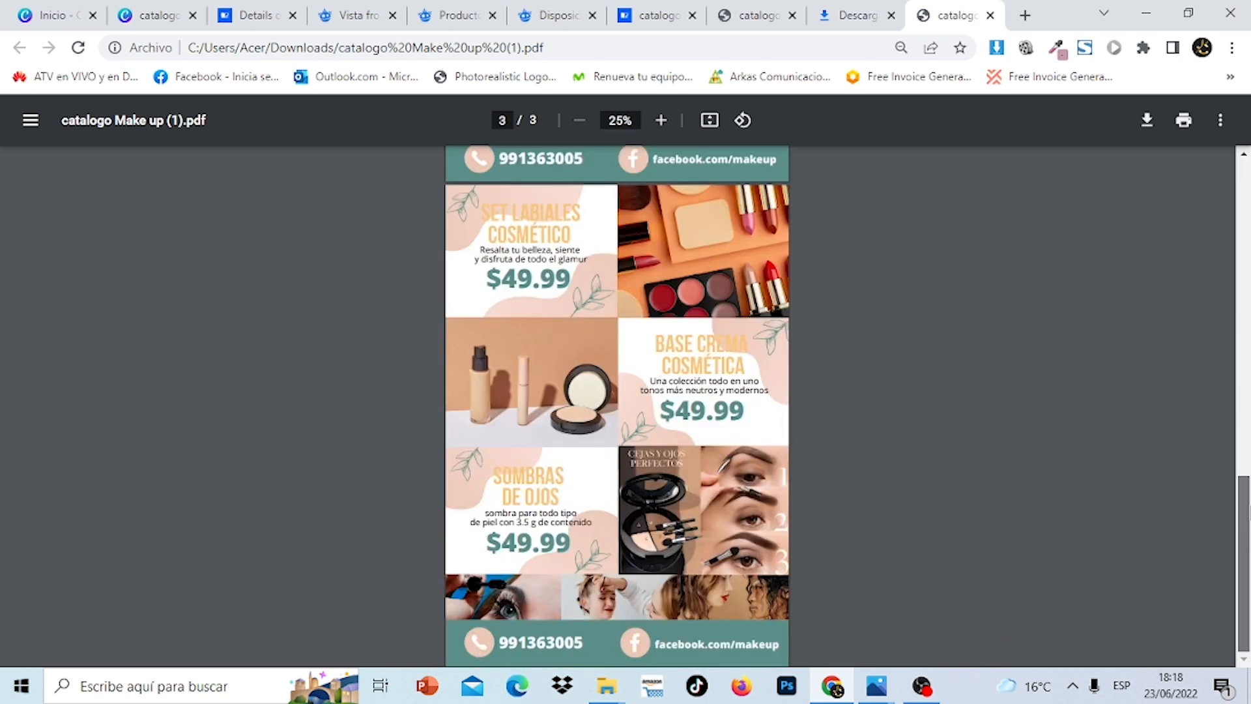
pyautogui.scroll(8, 1244, 533)
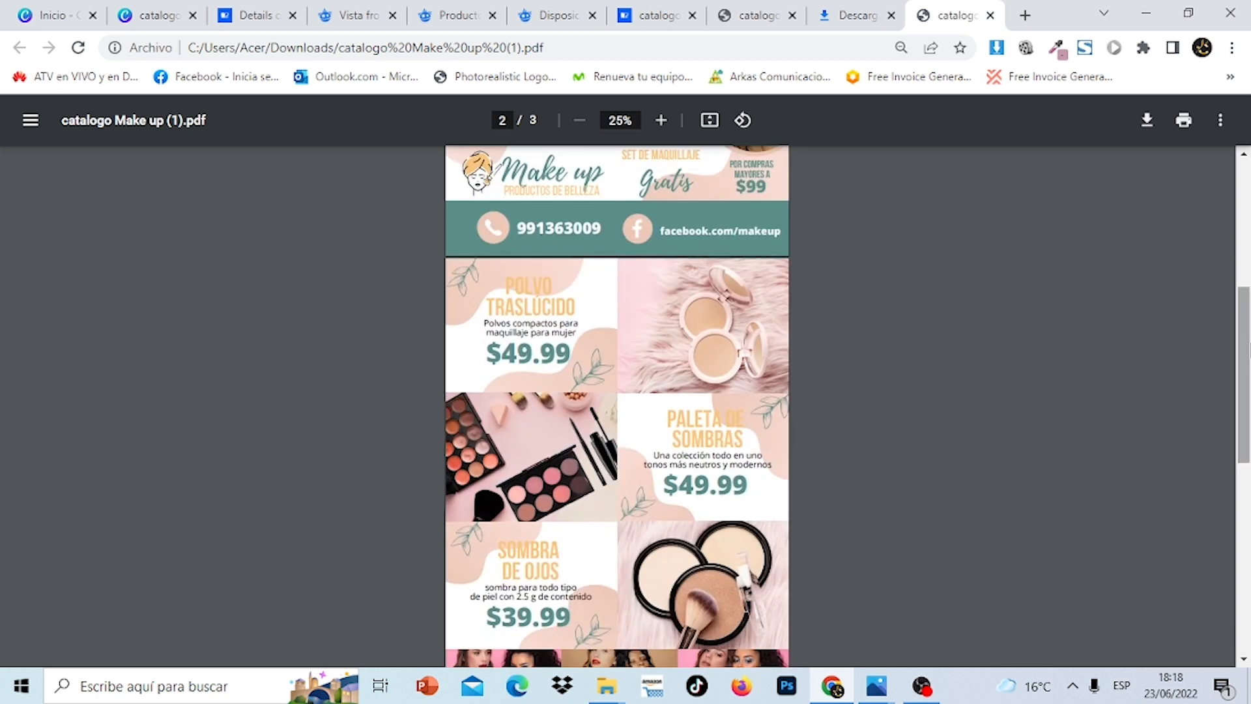
pyautogui.click(640, 8)
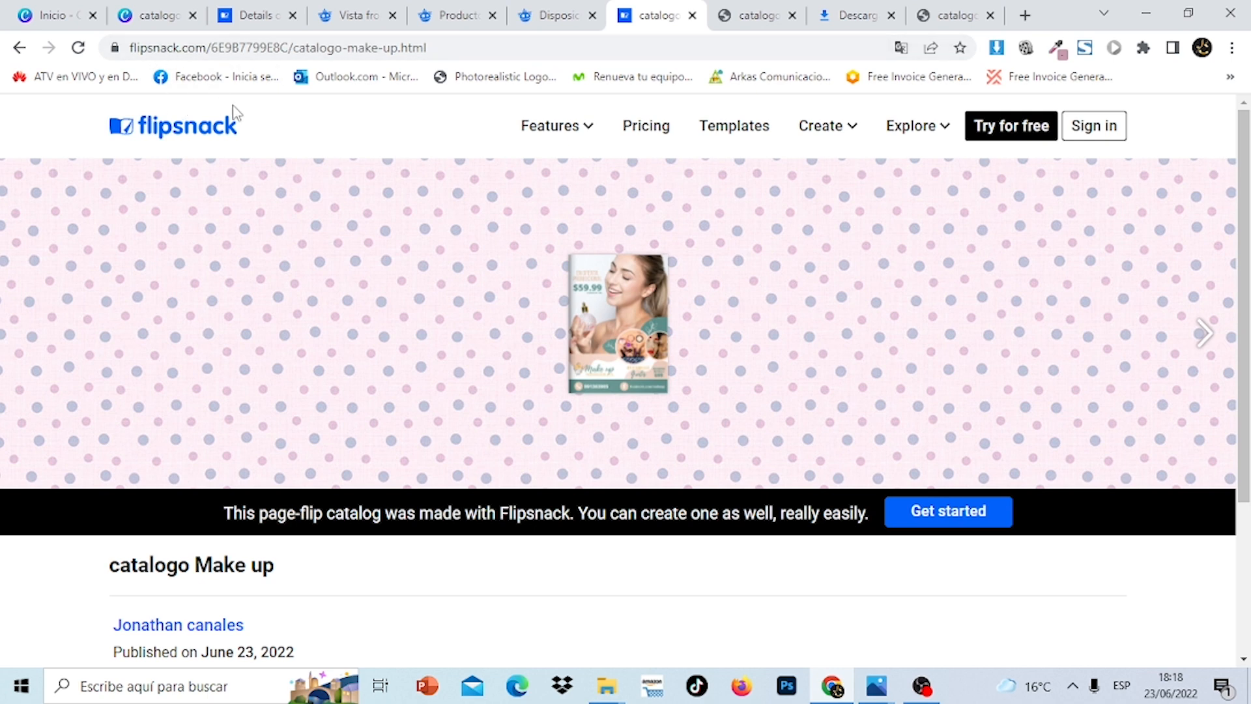
# Go from the catalogo Make up details page to the My flipbooks list
pyautogui.click(264, 26)
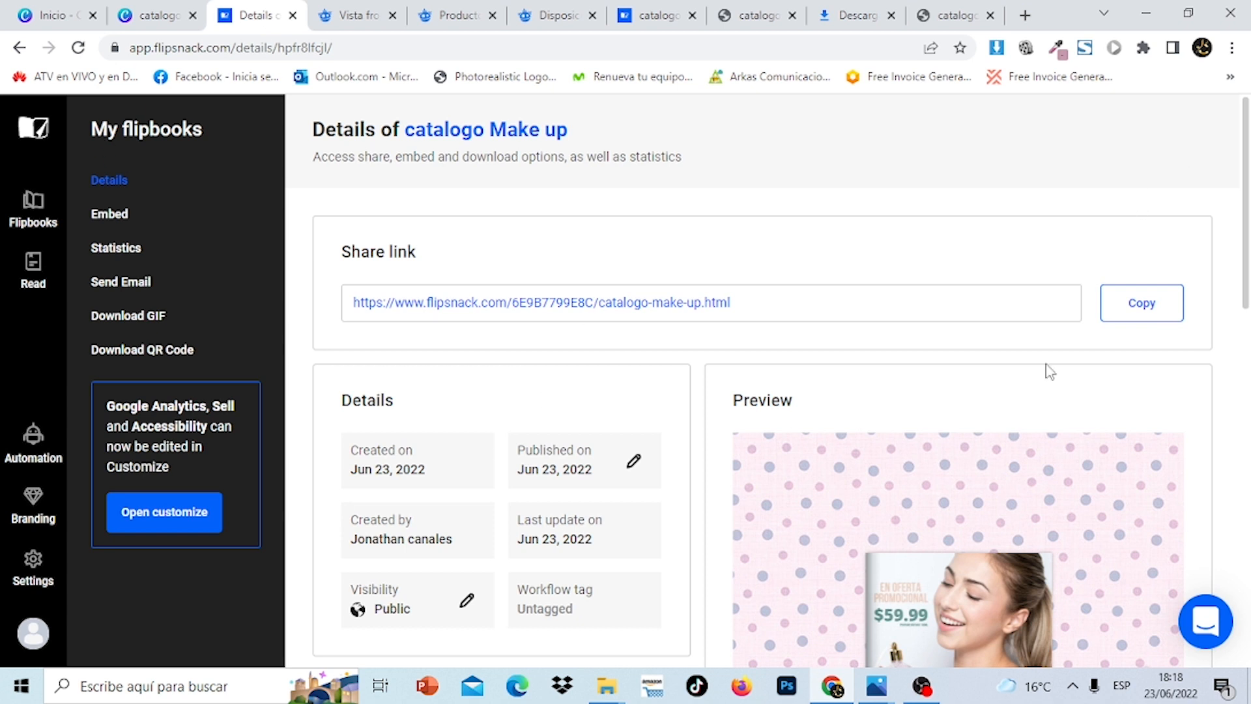
pyautogui.click(26, 215)
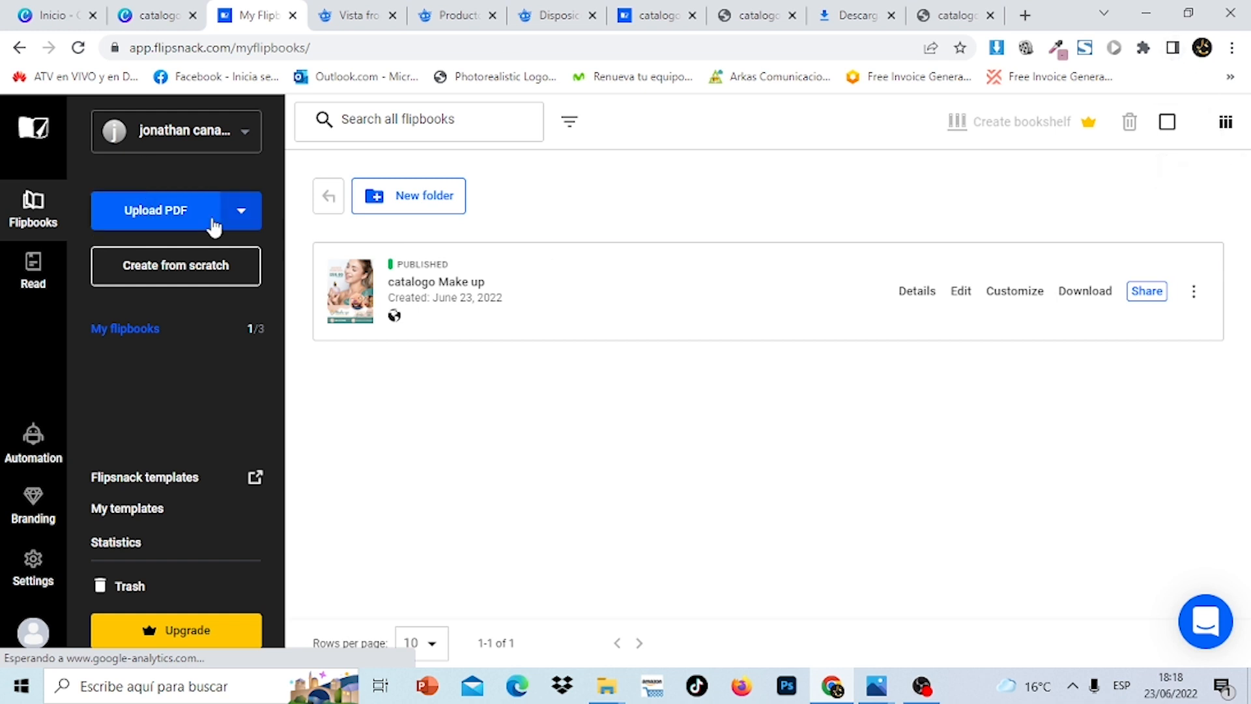
# Upload catalogo Make up (1).pdf from the Descargas folder as a new flipbook
pyautogui.click(184, 219)
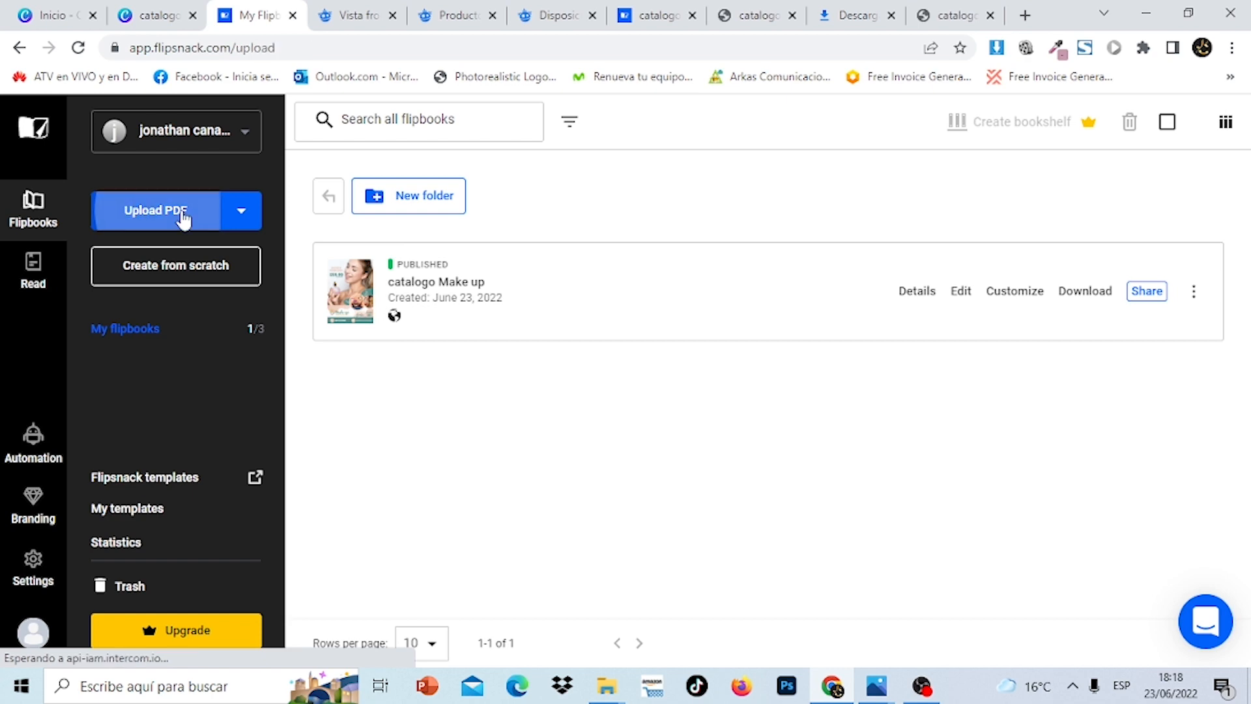
pyautogui.click(607, 409)
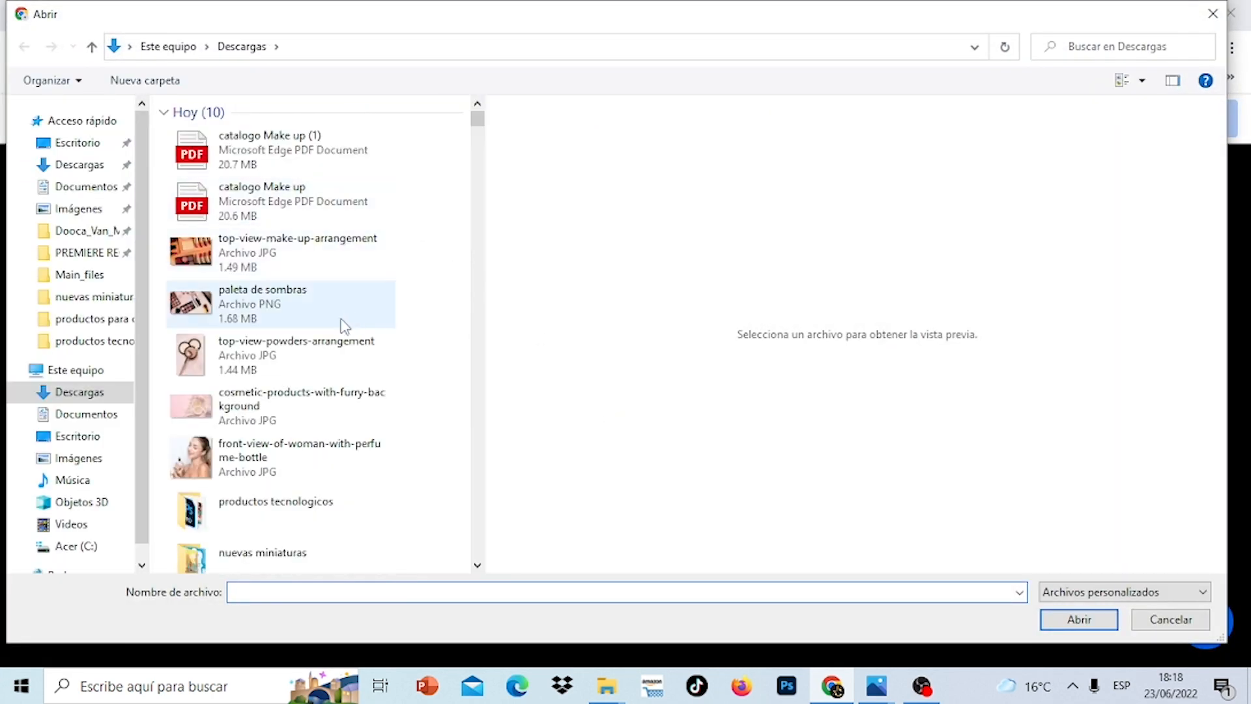
pyautogui.click(96, 169)
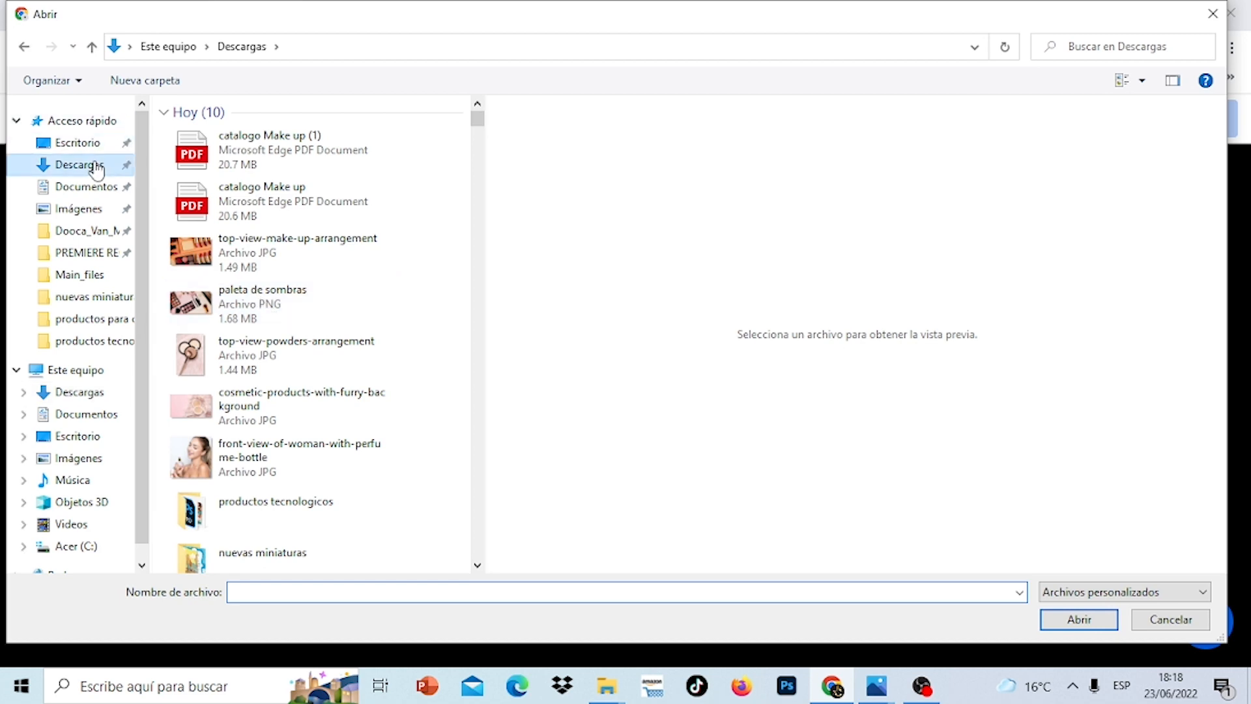
pyautogui.click(267, 152)
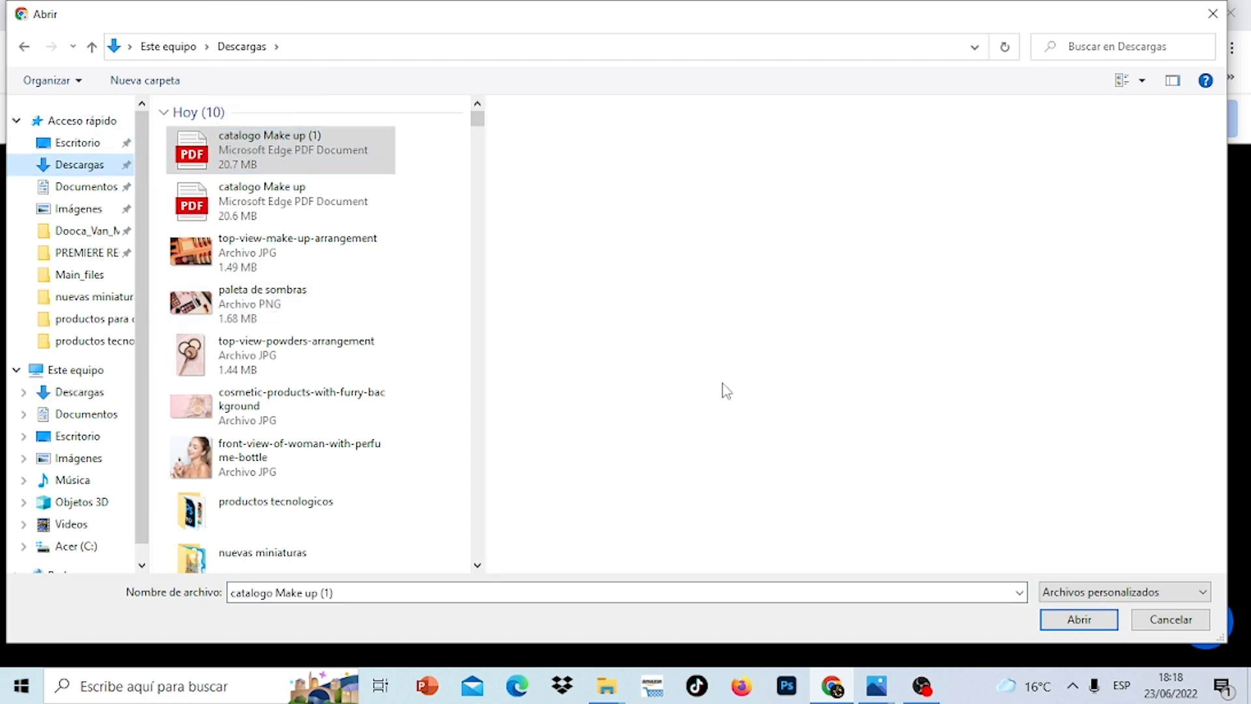
pyautogui.click(1049, 624)
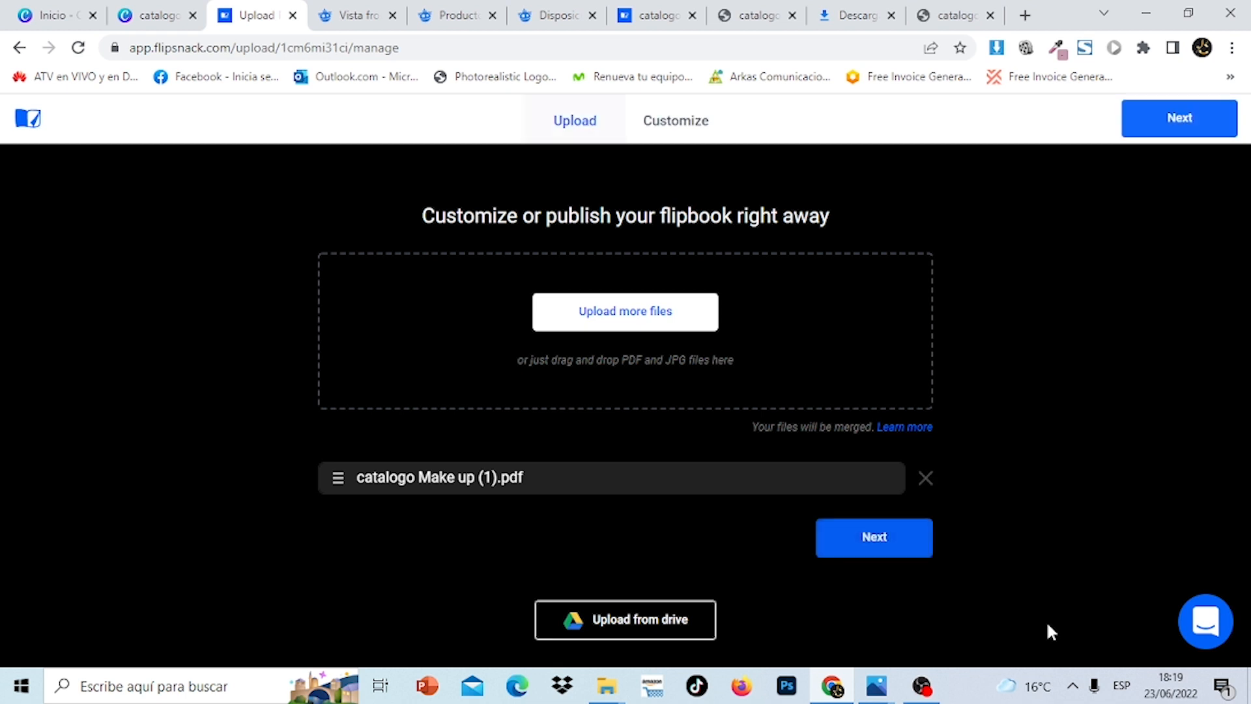
# Continue to Customize and try yellow and salmon background colours under Appearance & branding
pyautogui.click(902, 559)
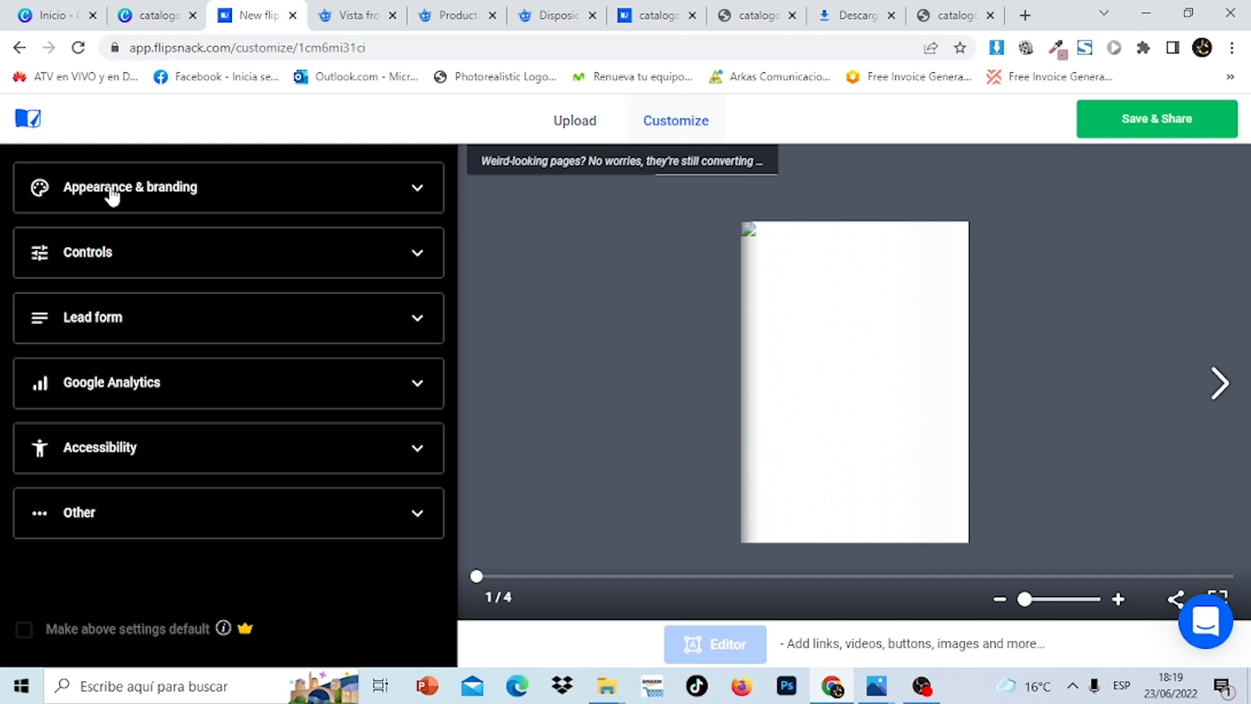
pyautogui.click(292, 197)
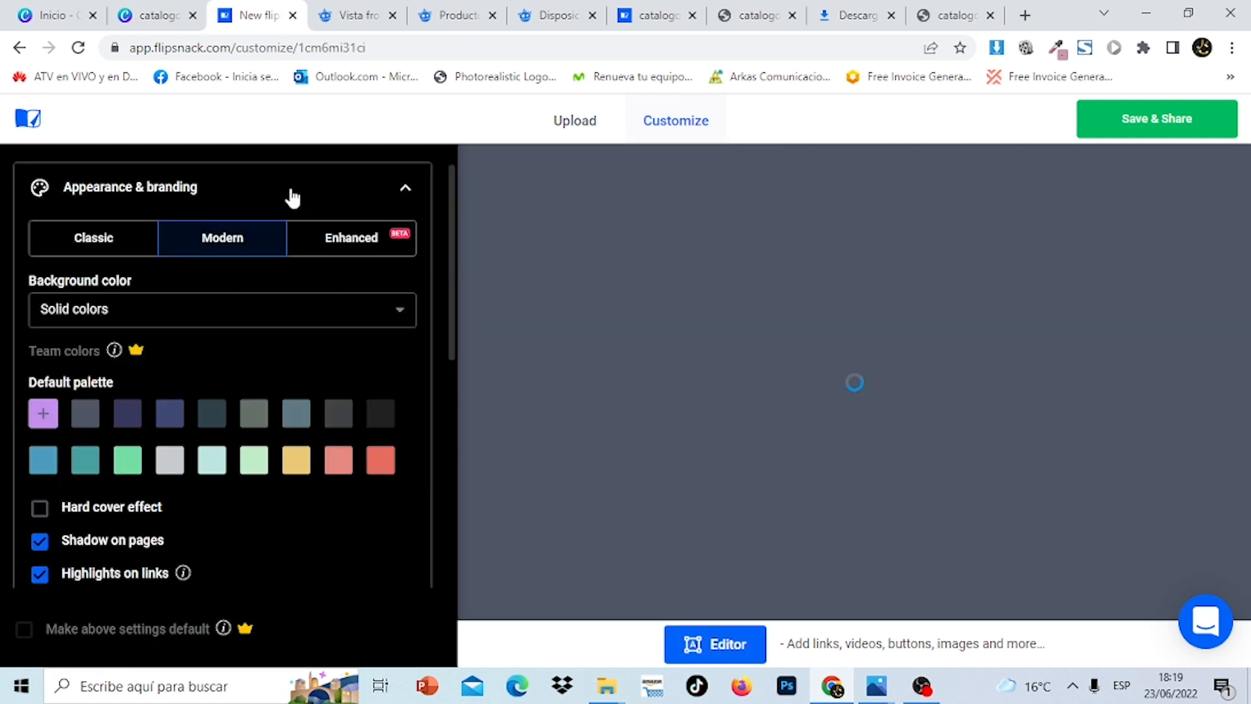
pyautogui.click(297, 462)
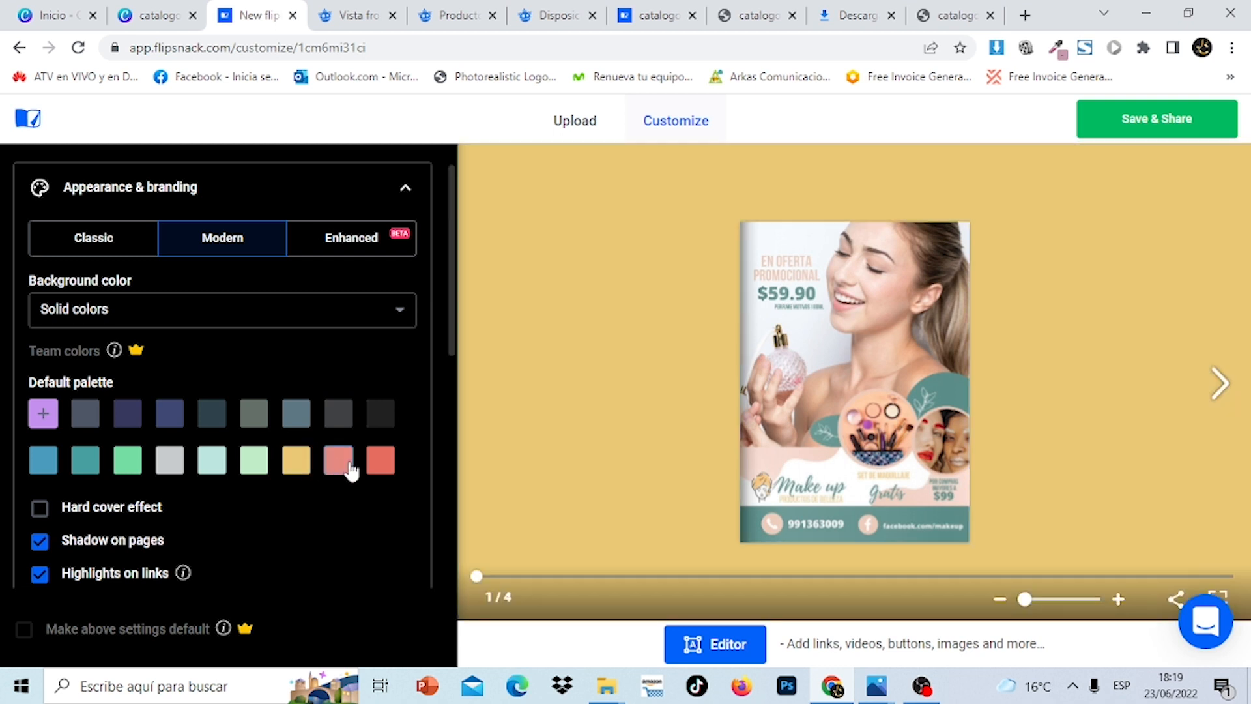
pyautogui.click(338, 460)
# Switch the background to Textures and apply the pink polka-dot texture
pyautogui.click(403, 318)
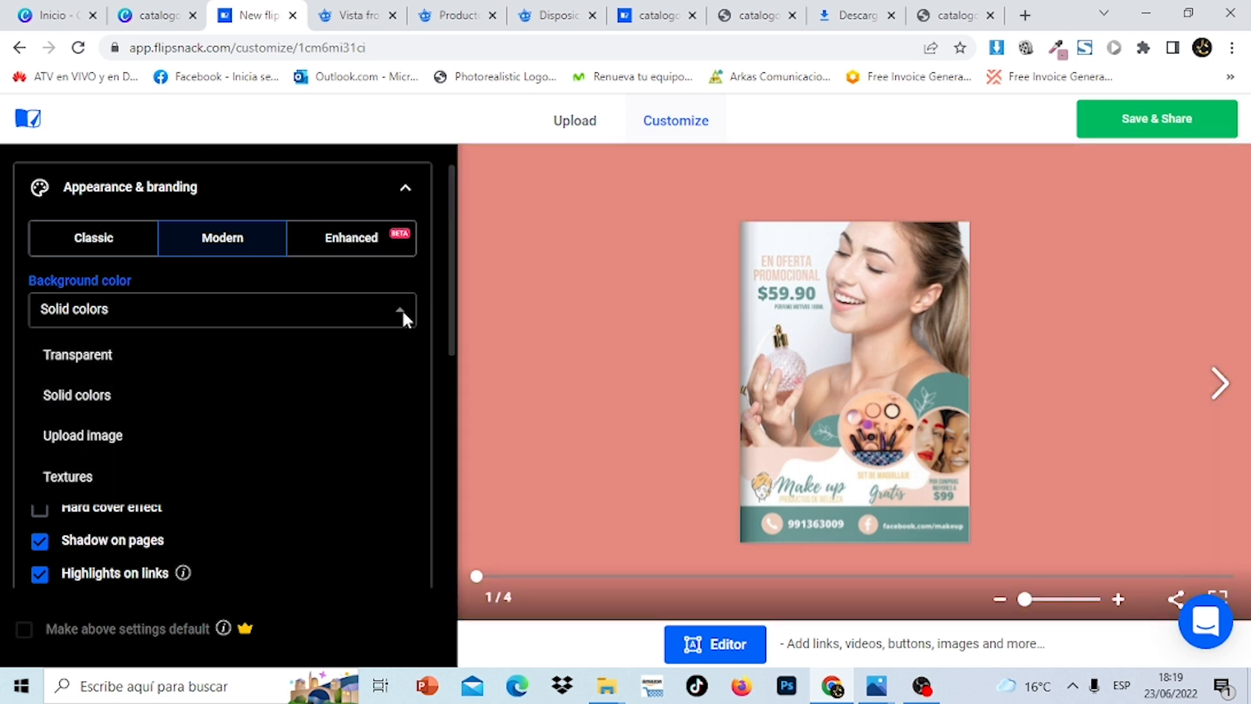
pyautogui.click(101, 475)
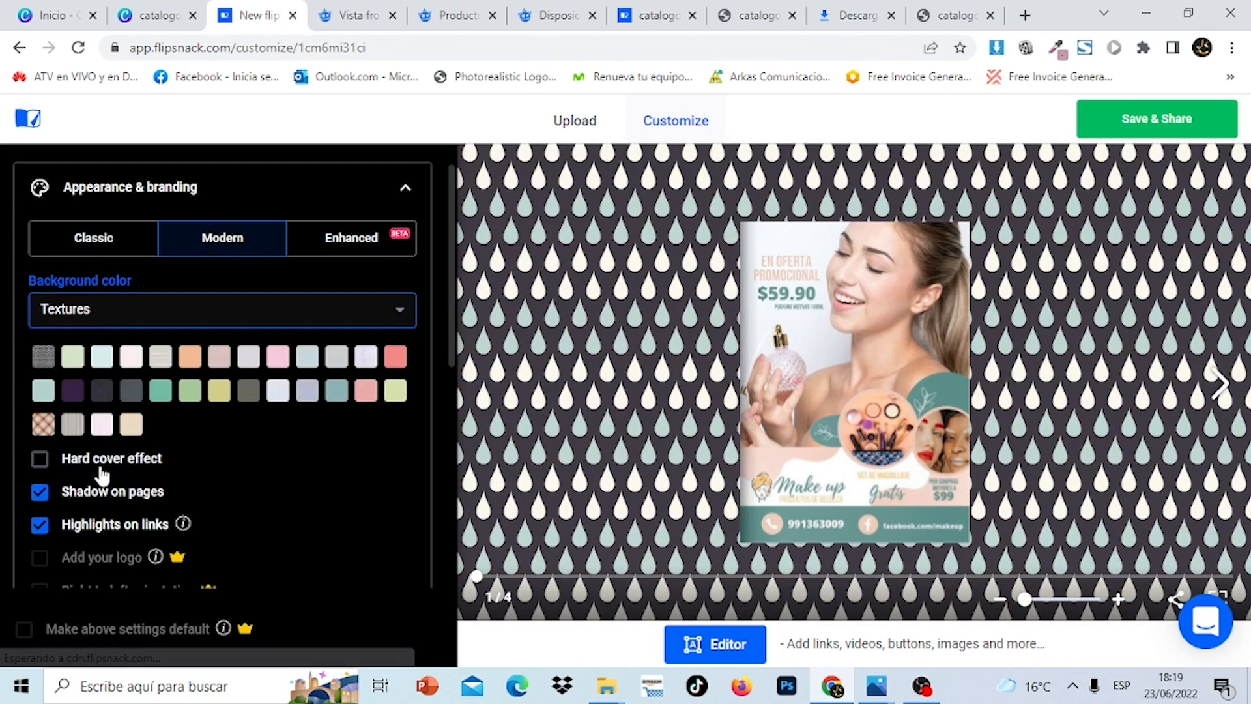
pyautogui.click(72, 426)
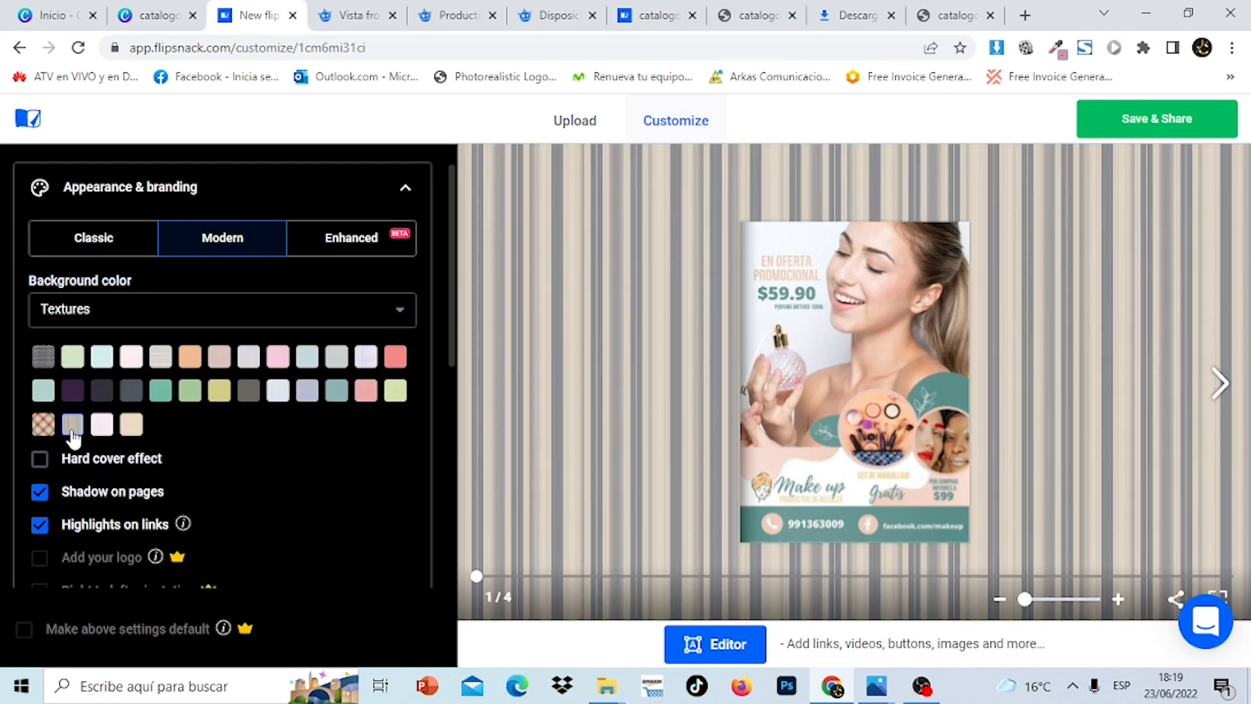
pyautogui.click(130, 433)
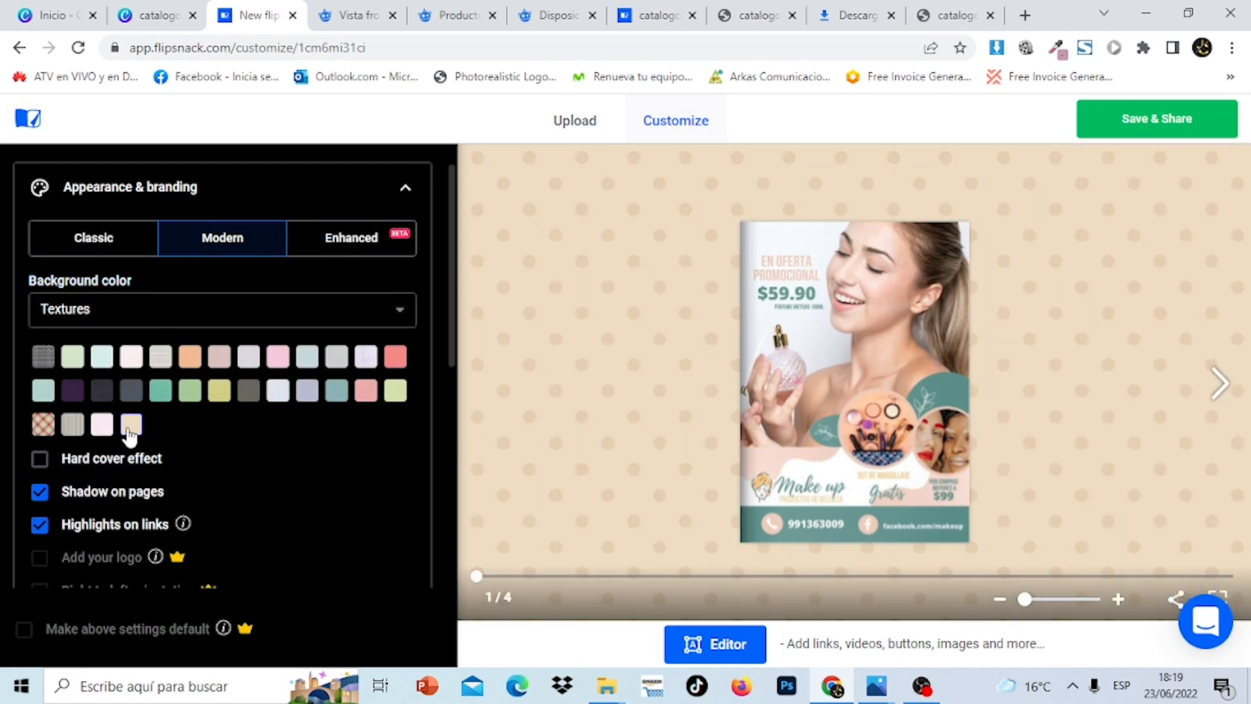
pyautogui.click(103, 425)
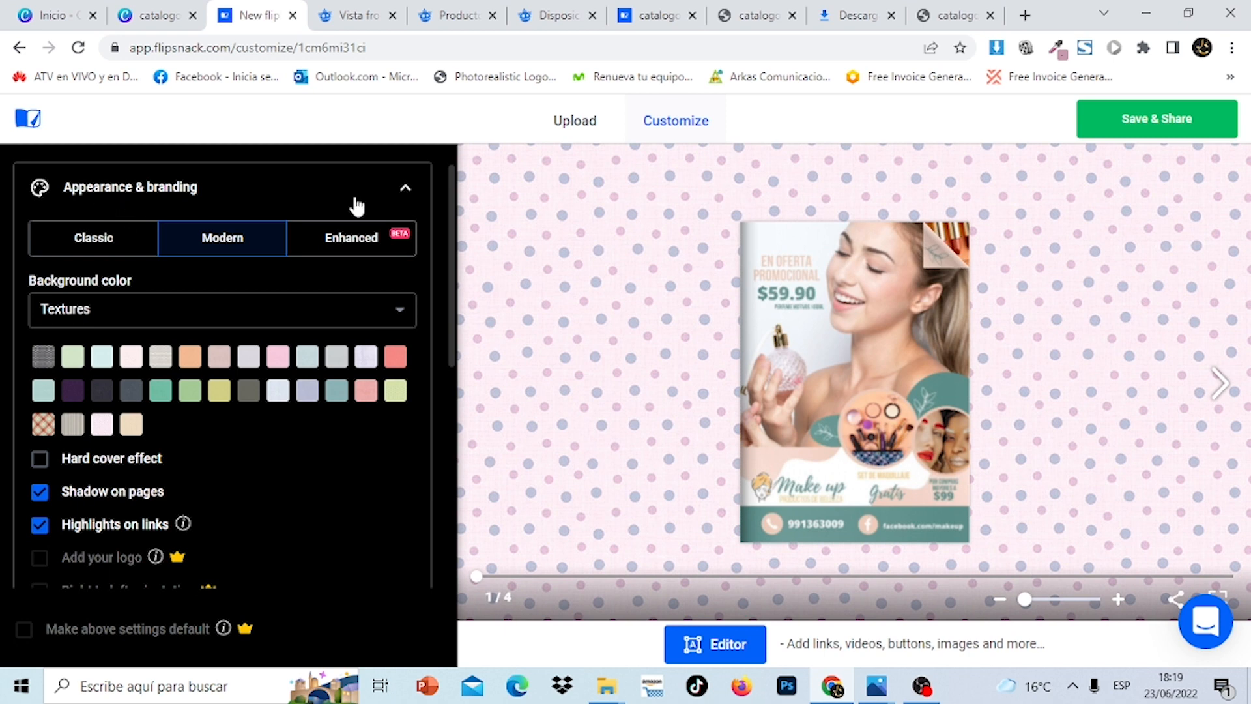
pyautogui.click(406, 191)
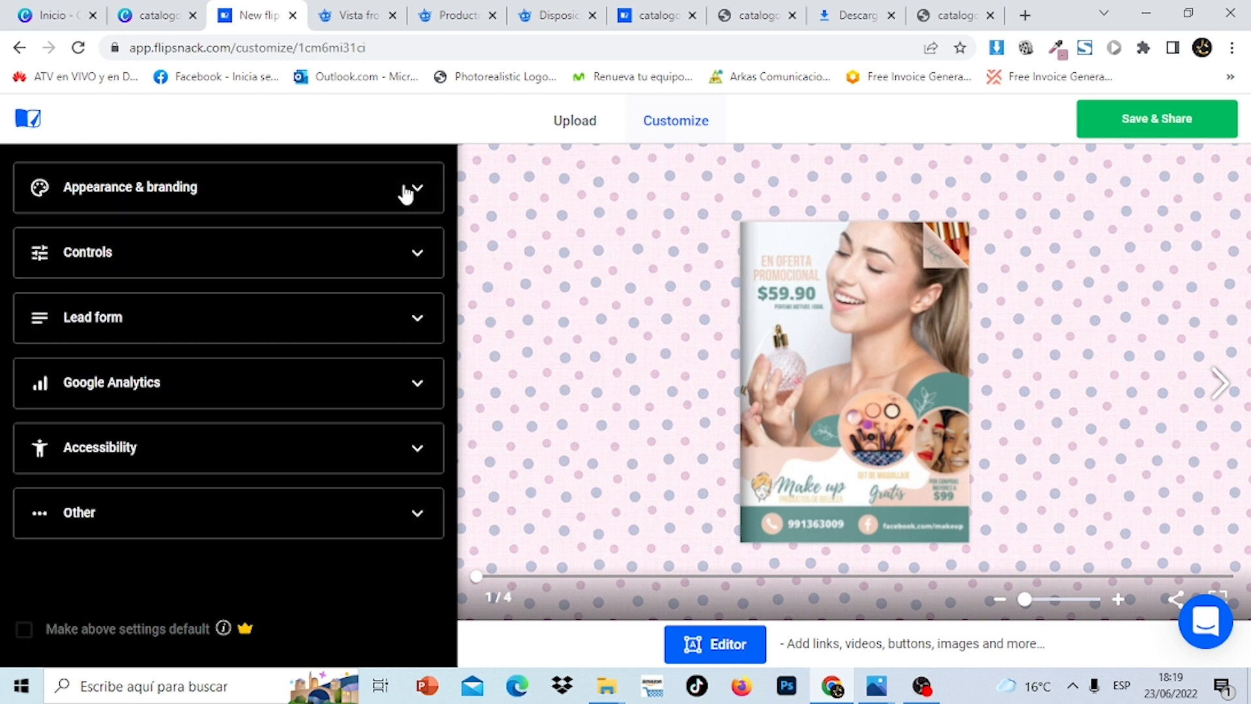
pyautogui.click(408, 193)
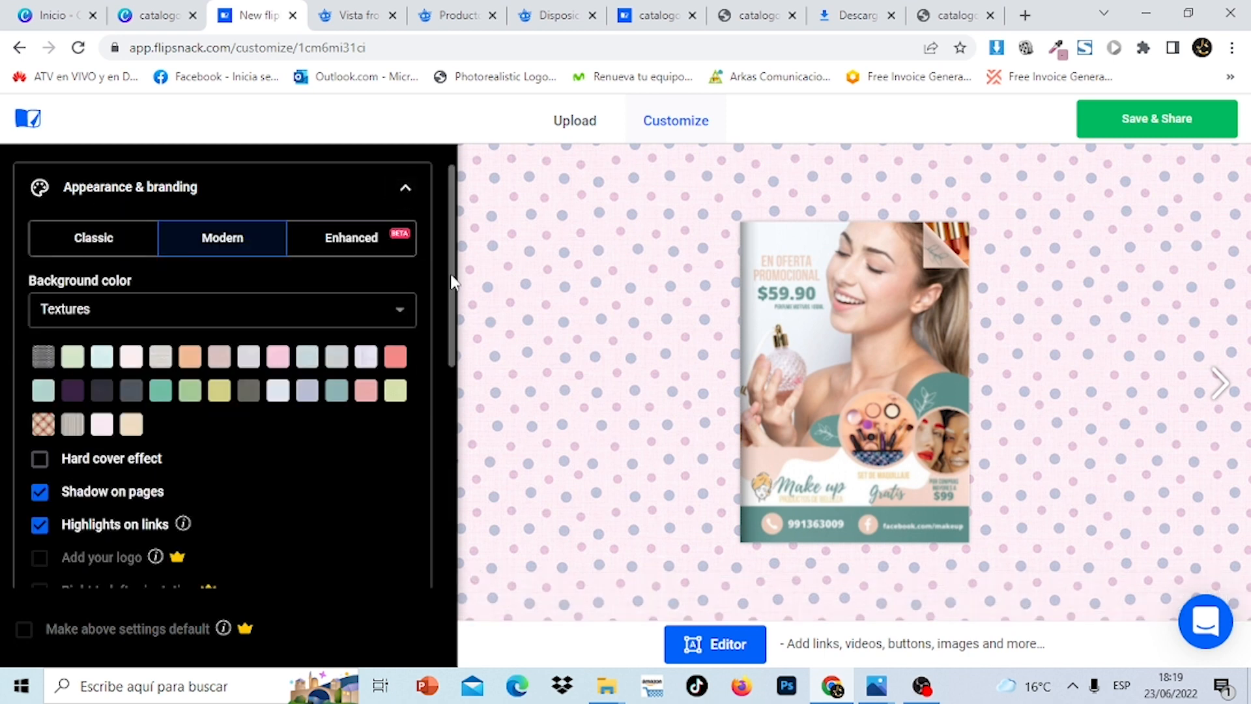
# Give the flipbook a hard cover effect
pyautogui.scroll(-3, 446, 280)
pyautogui.moveTo(459, 354)
pyautogui.mouseDown()
pyautogui.moveTo(462, 417)
pyautogui.moveTo(457, 363)
pyautogui.mouseUp()
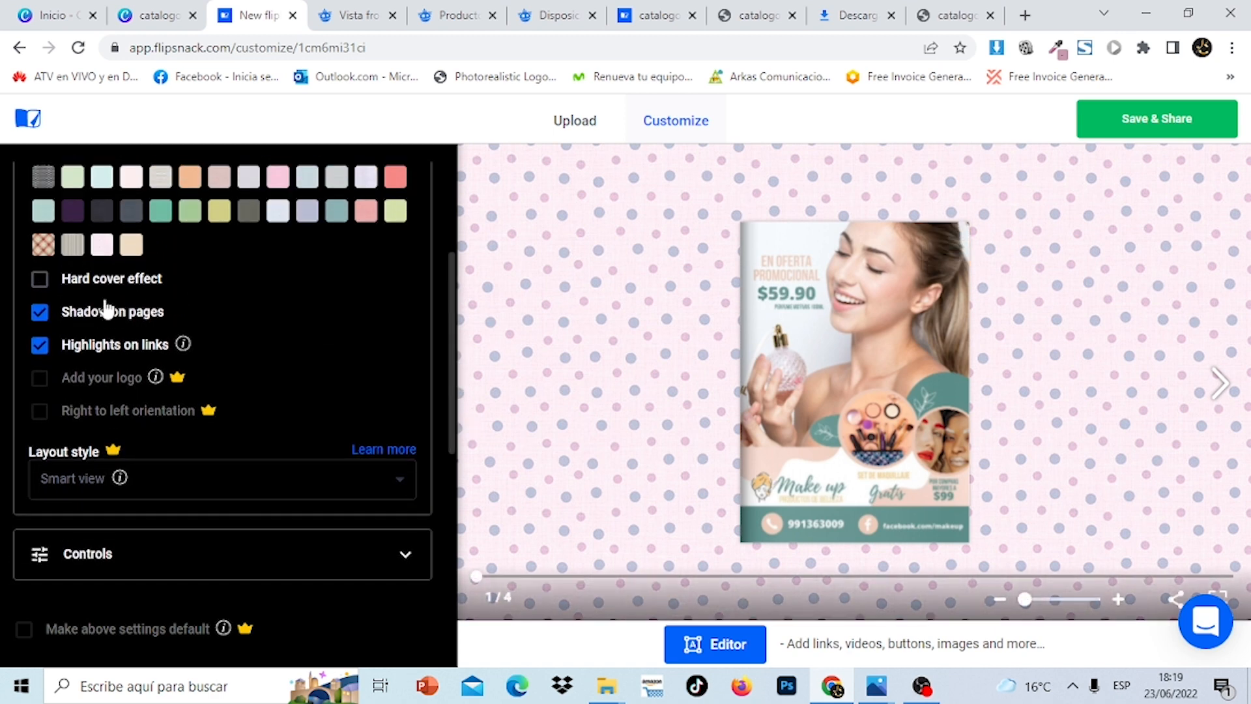
pyautogui.click(40, 280)
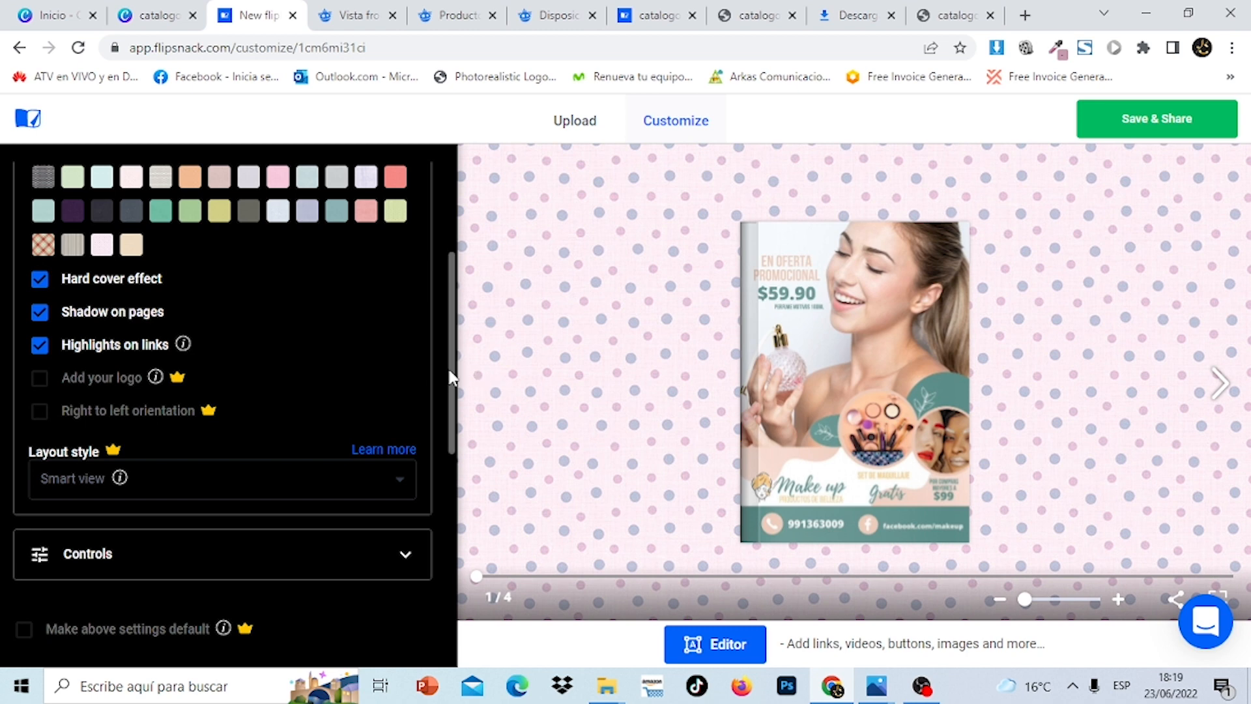
pyautogui.moveTo(450, 374); pyautogui.dragTo(473, 517)
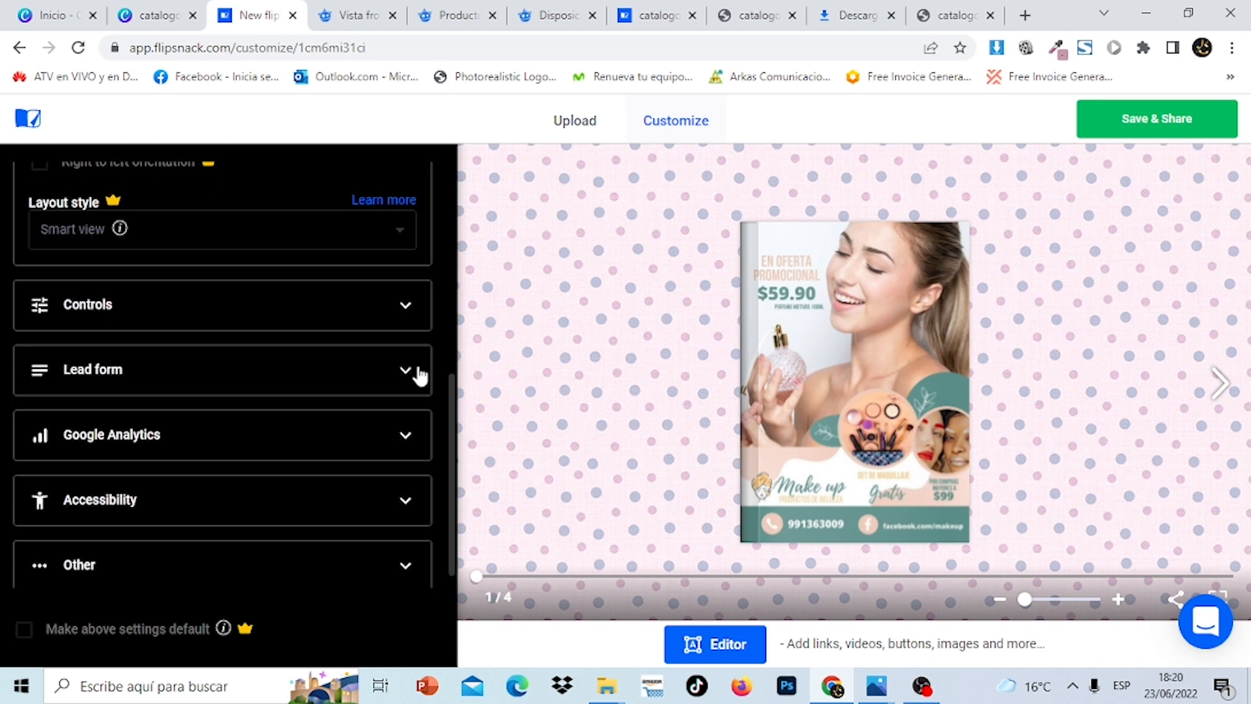
# Expand the viewer controls, lead form, accessibility and miscellaneous option sections
pyautogui.click(411, 319)
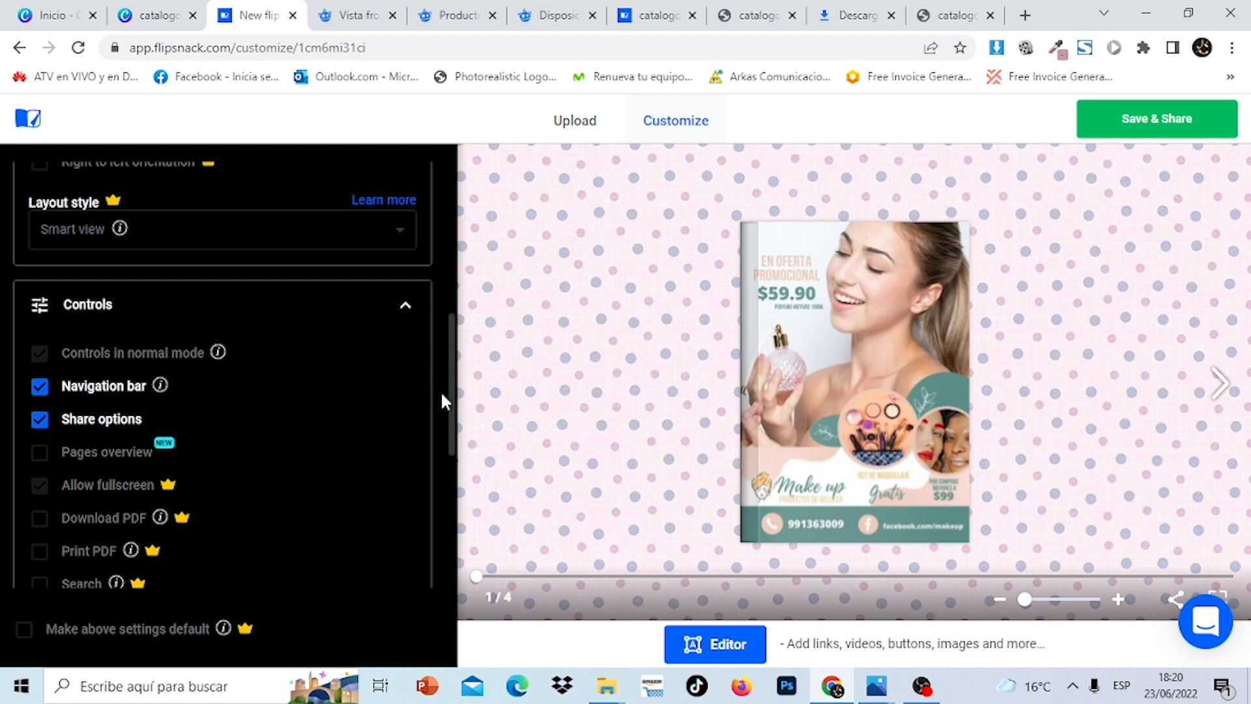
pyautogui.moveTo(452, 404); pyautogui.dragTo(452, 442)
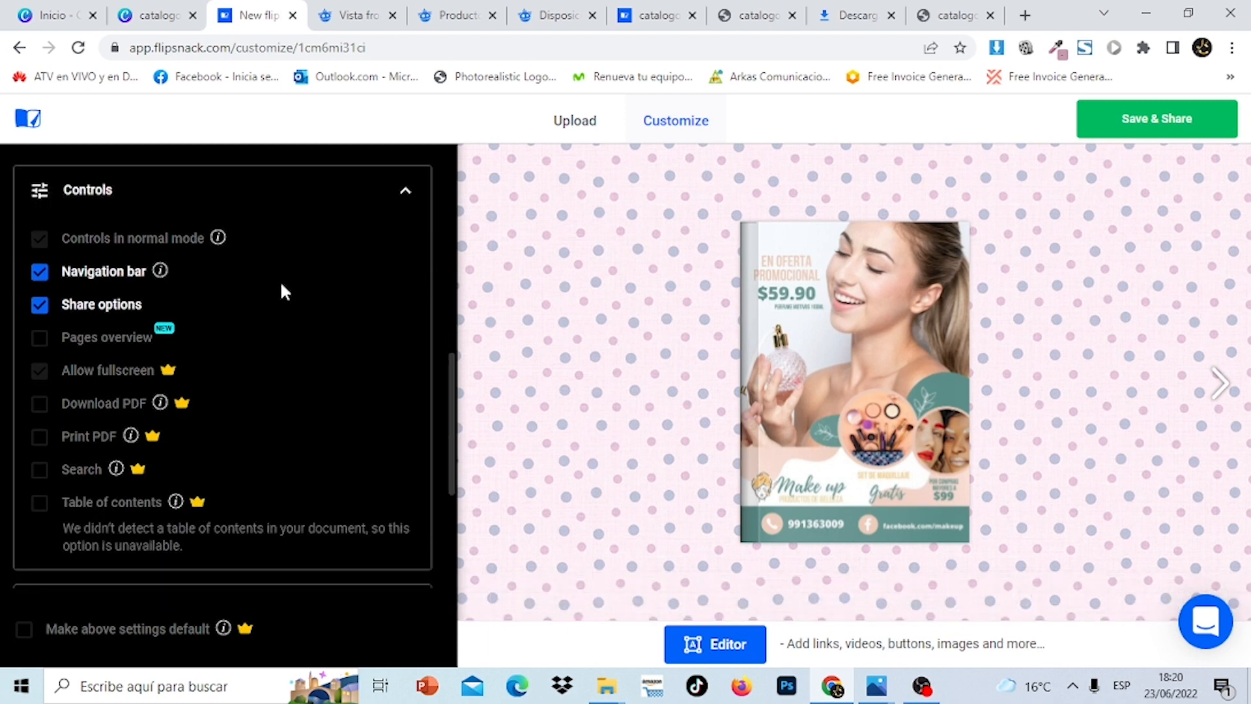
pyautogui.scroll(-4, 423, 453)
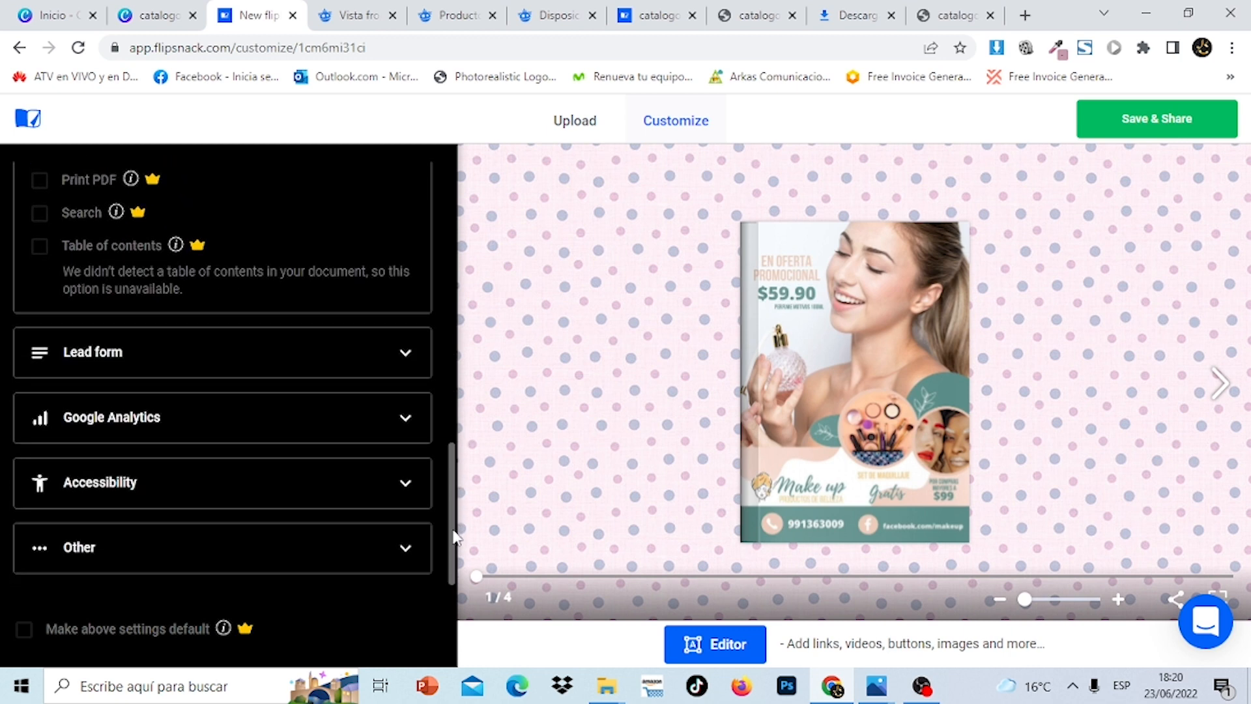
pyautogui.click(401, 365)
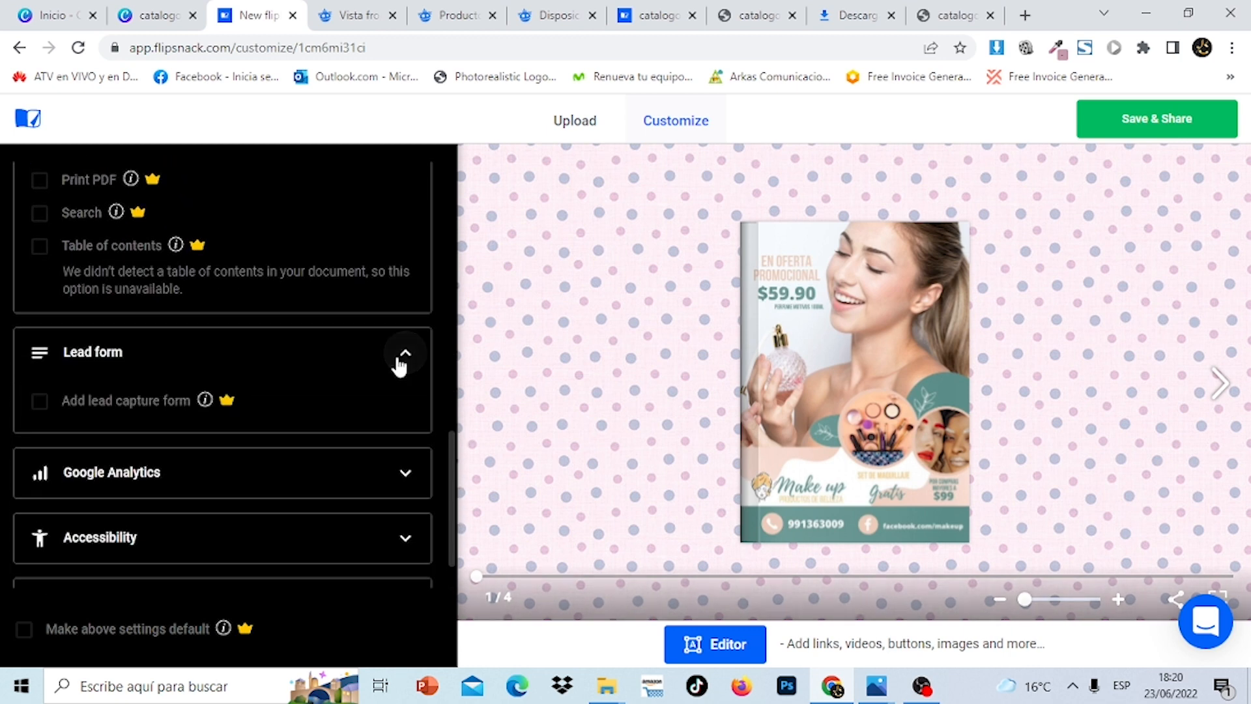
pyautogui.click(410, 529)
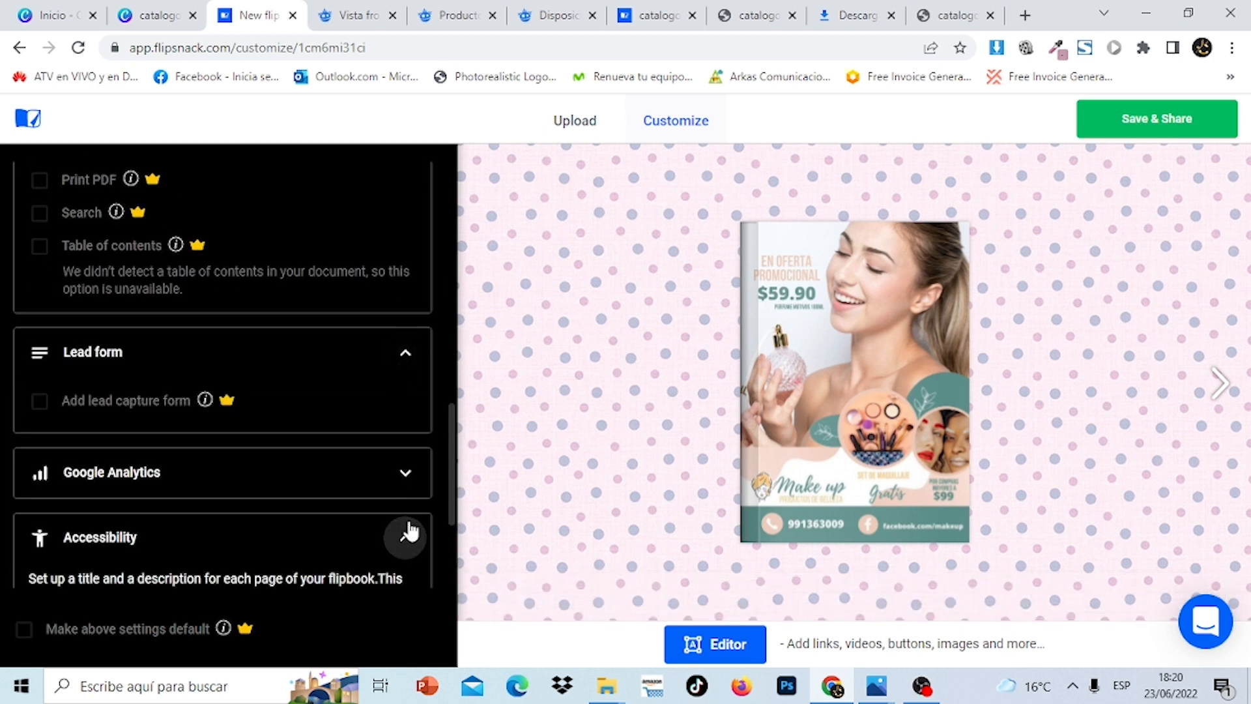
pyautogui.scroll(-3, 452, 486)
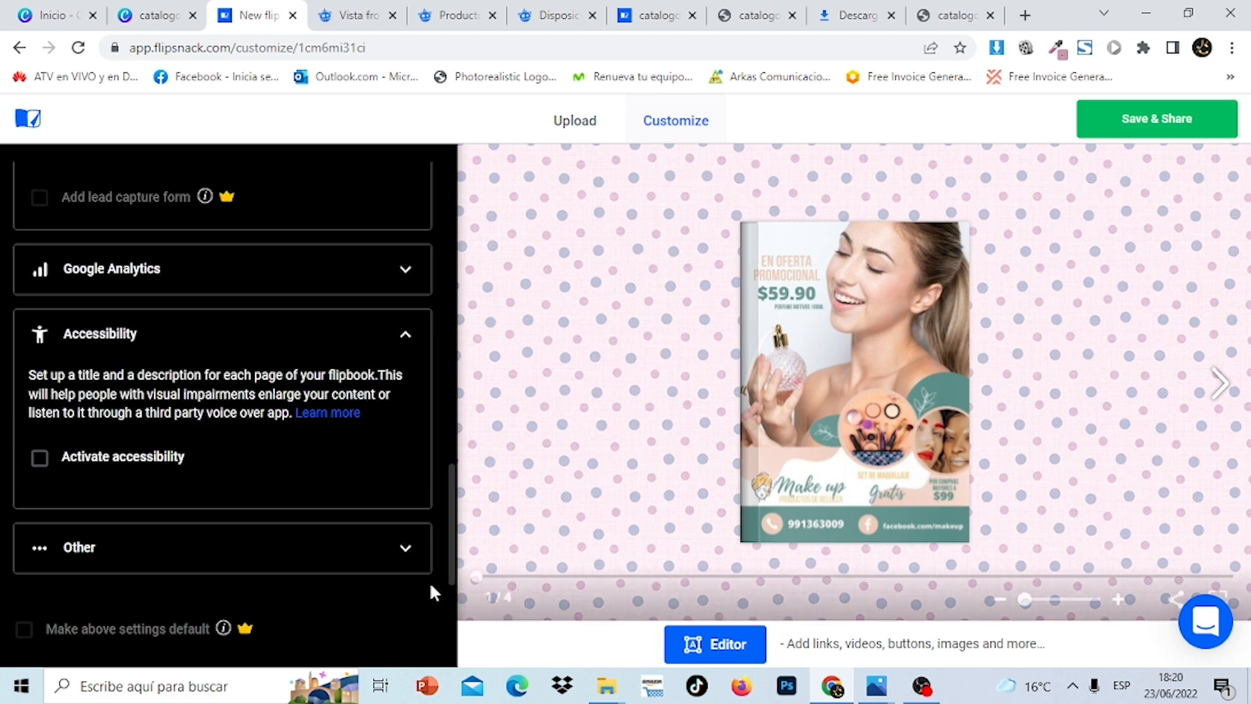
pyautogui.click(405, 550)
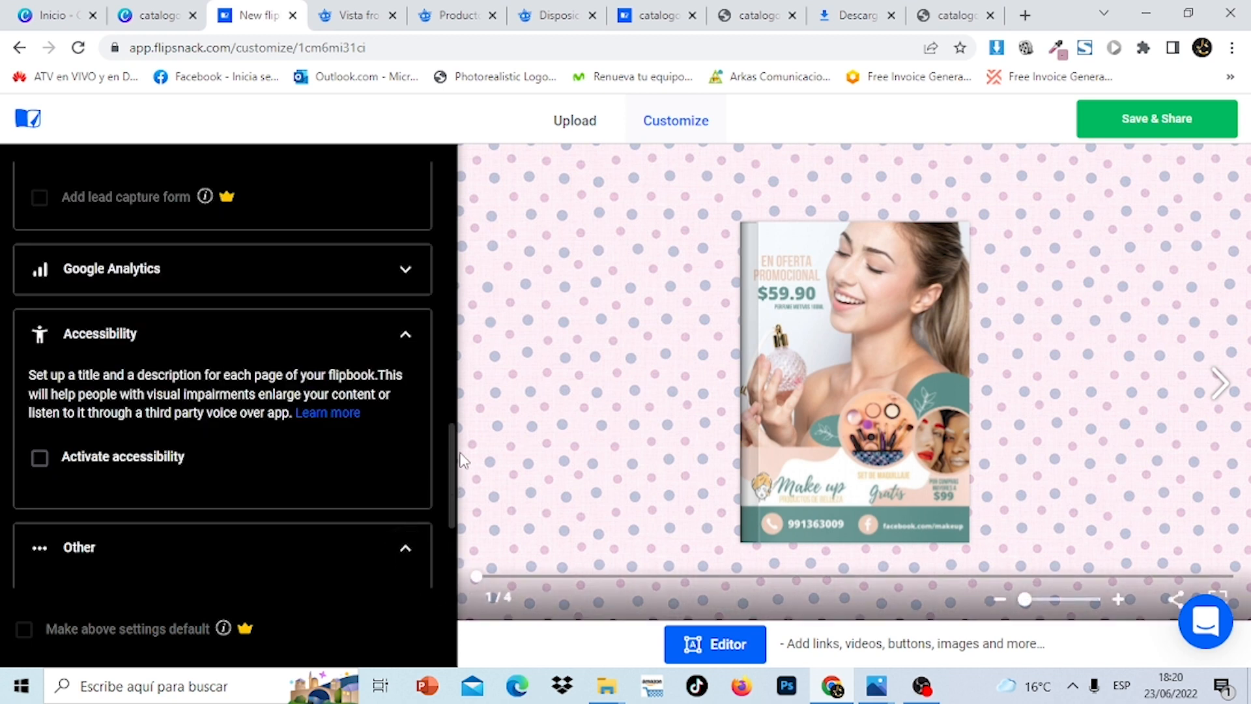
pyautogui.scroll(-3, 456, 460)
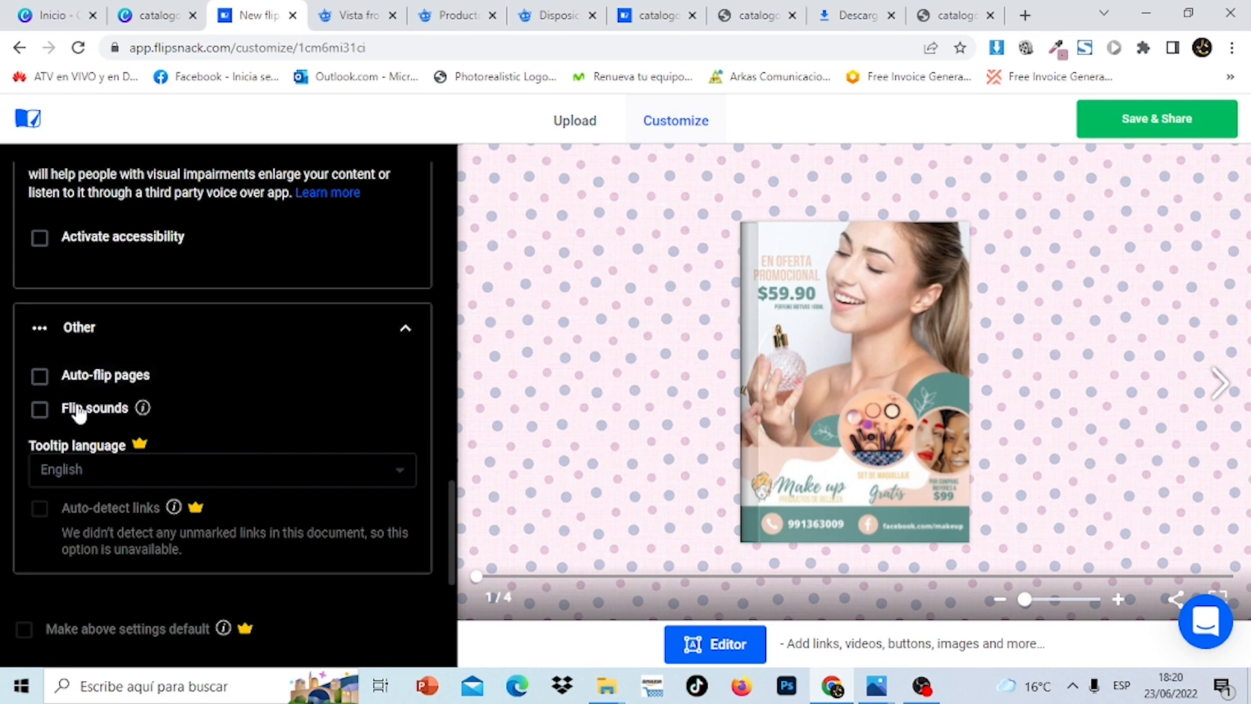
# Turn on page flip sounds, leaving automatic page flipping off
pyautogui.click(40, 379)
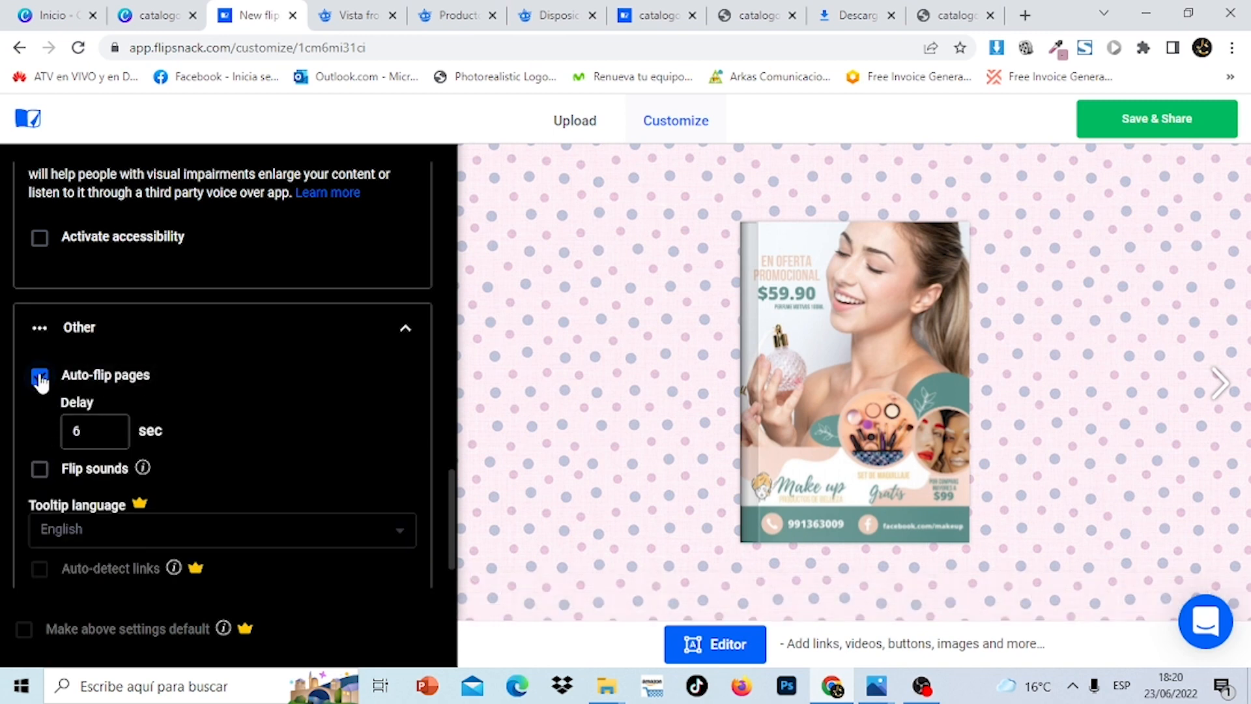
pyautogui.click(41, 378)
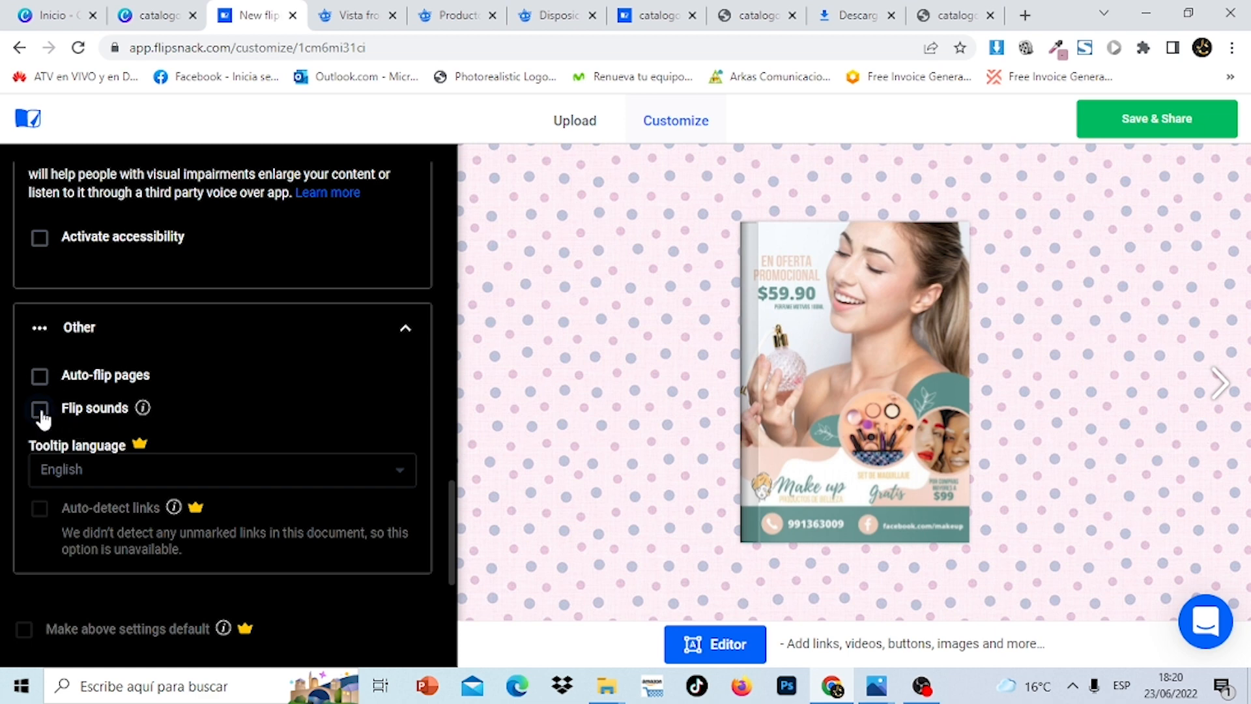
pyautogui.click(42, 412)
# Preview the pages 2–3 spread and the cover, then open the publish settings
pyautogui.moveTo(141, 450)
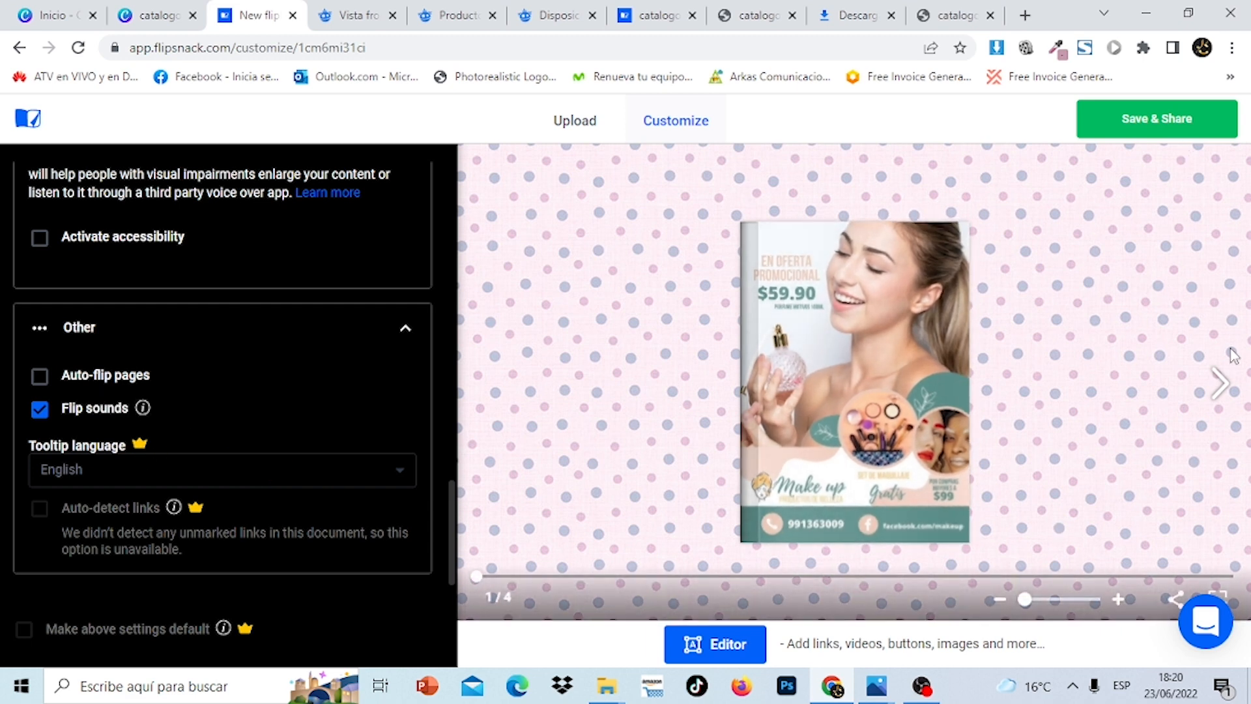
pyautogui.click(1221, 385)
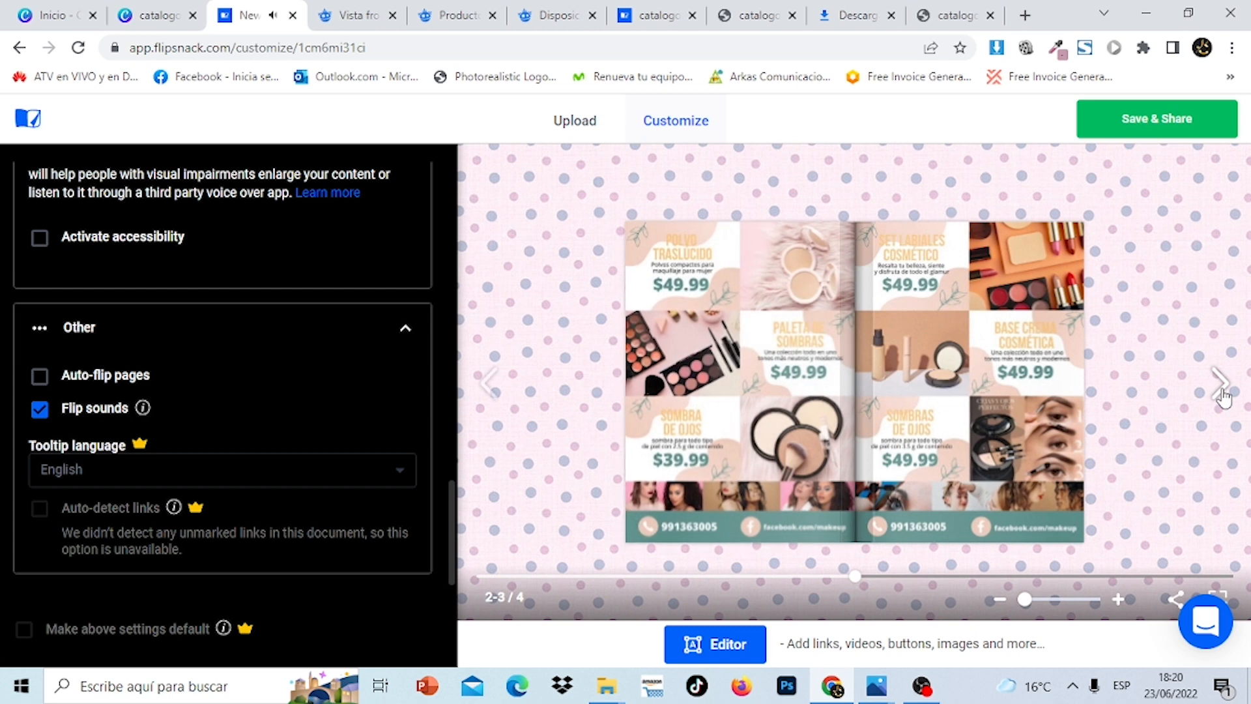
pyautogui.click(488, 388)
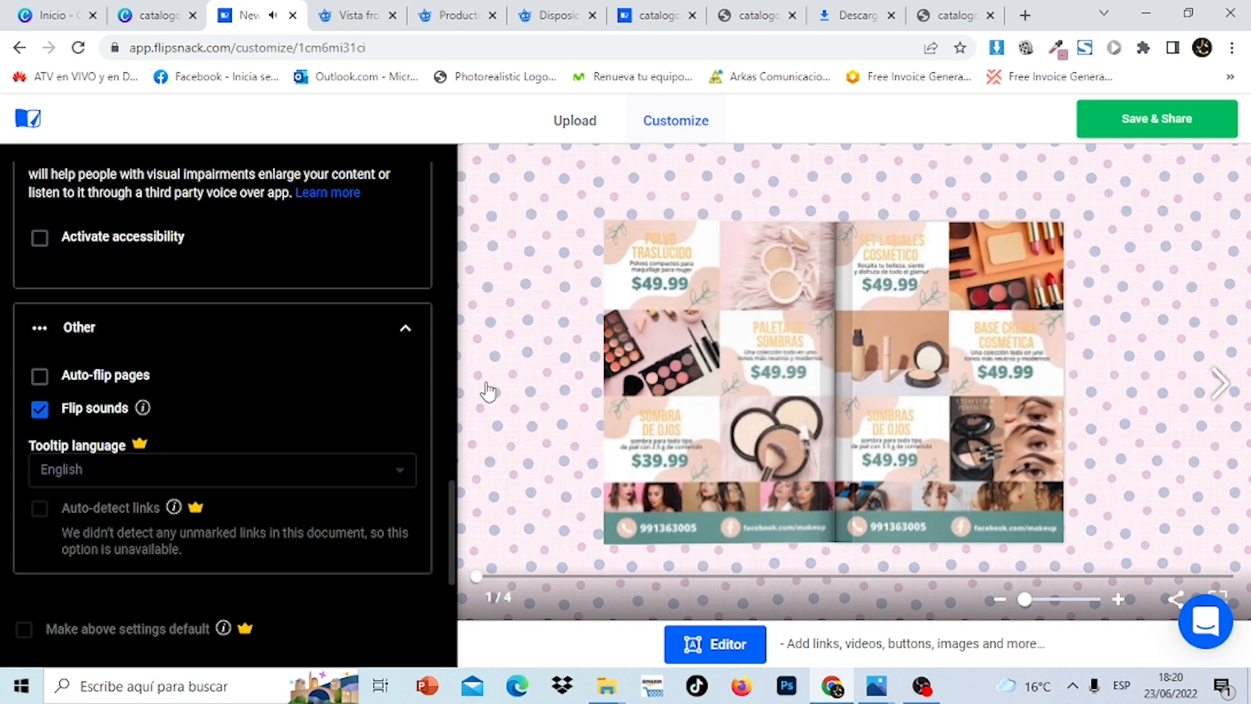
pyautogui.click(1146, 123)
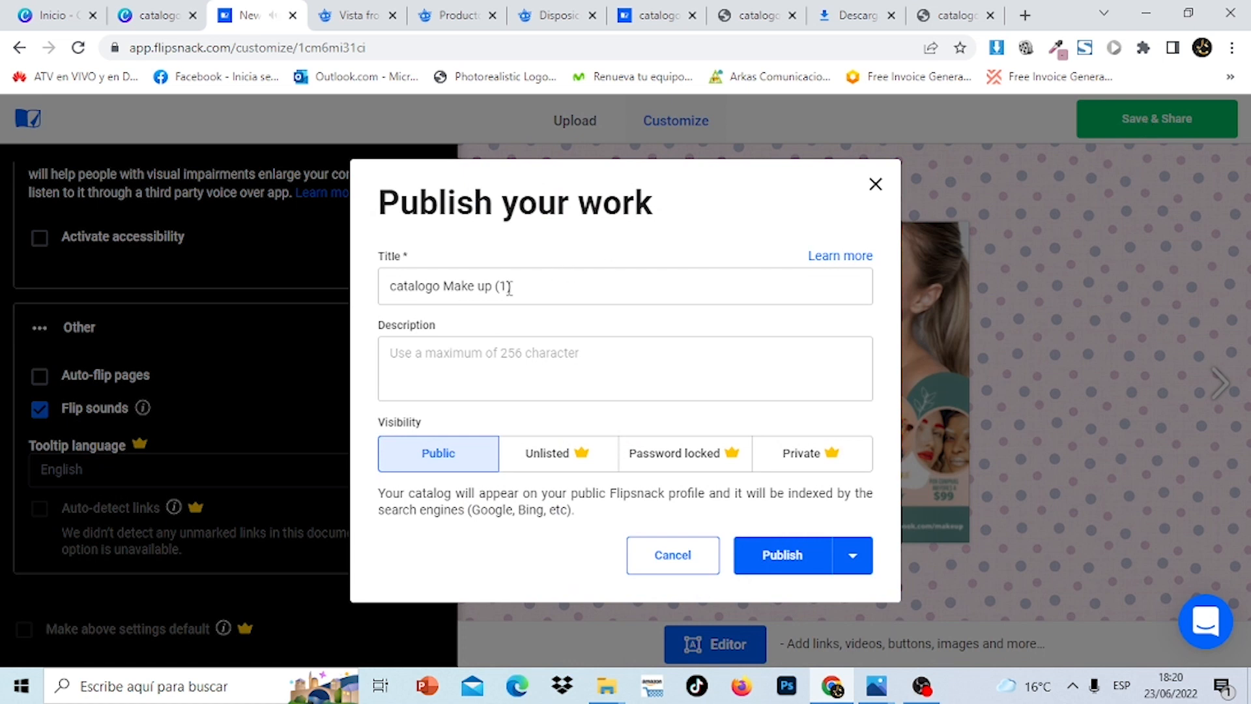
# Retitle the flipbook 'catalogo Maquillaje 2022', add a description, publish, and copy the share link
pyautogui.moveTo(519, 287); pyautogui.dragTo(486, 287)
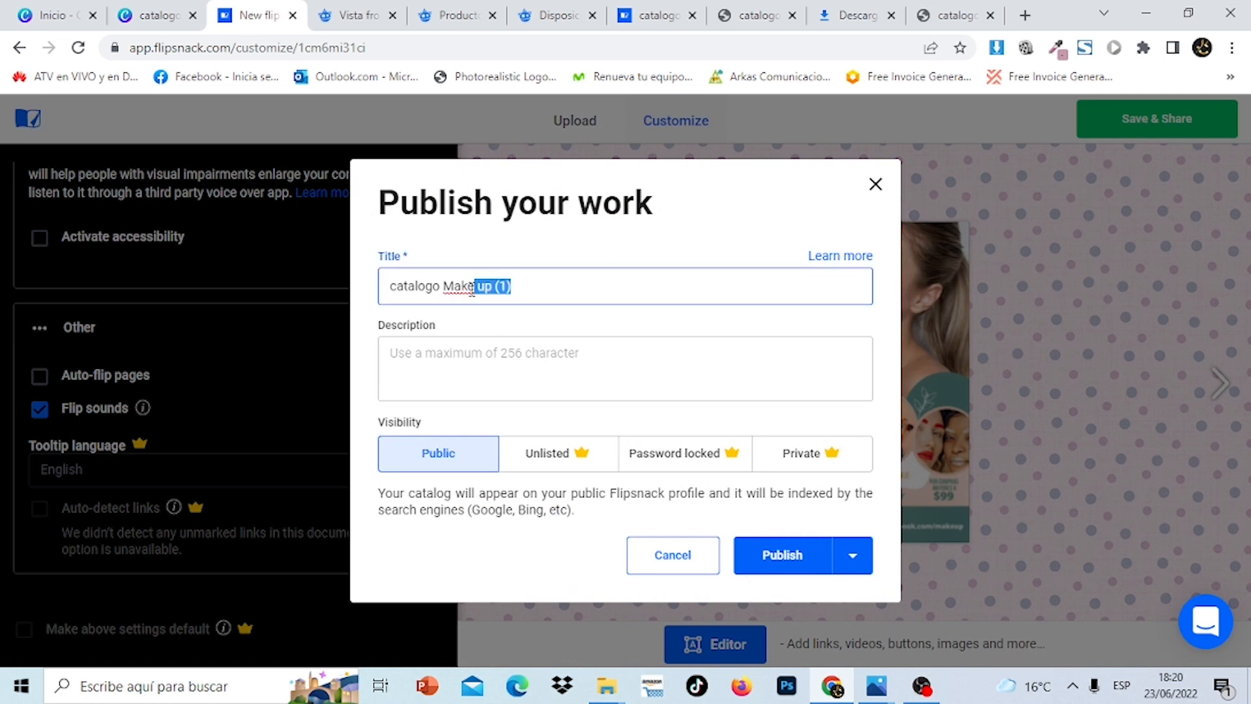
pyautogui.write('aquillaj')
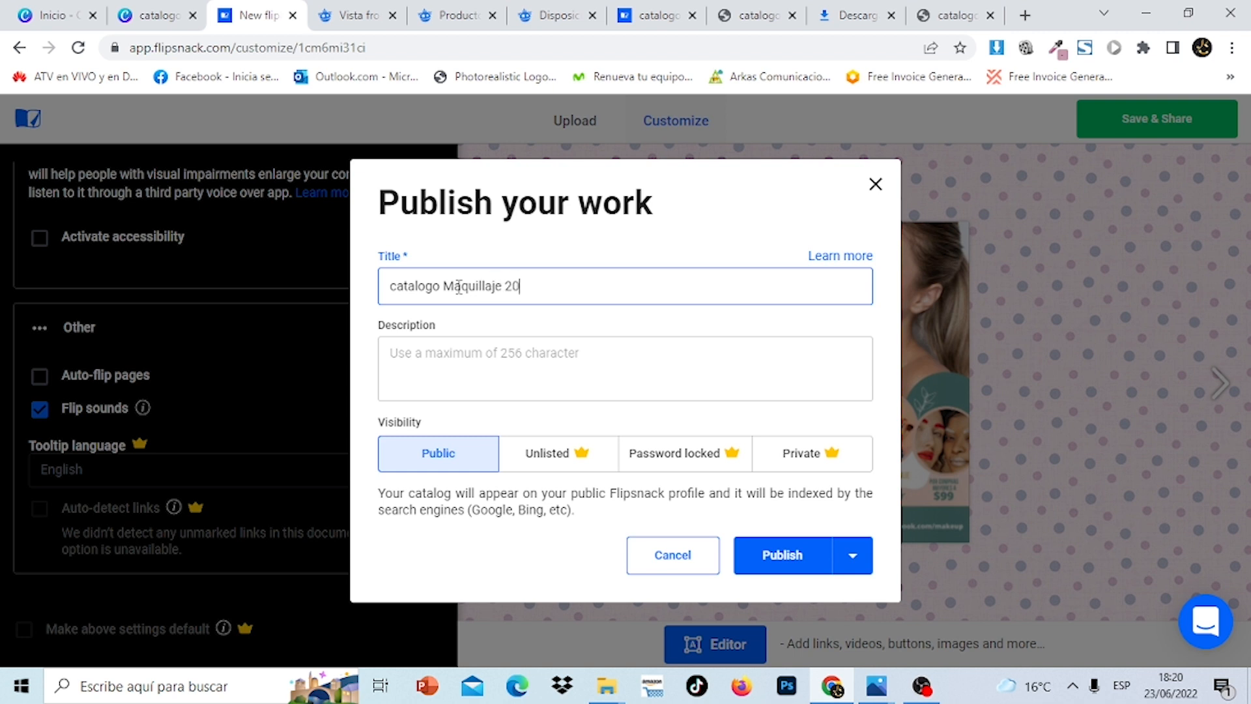
pyautogui.click(410, 365)
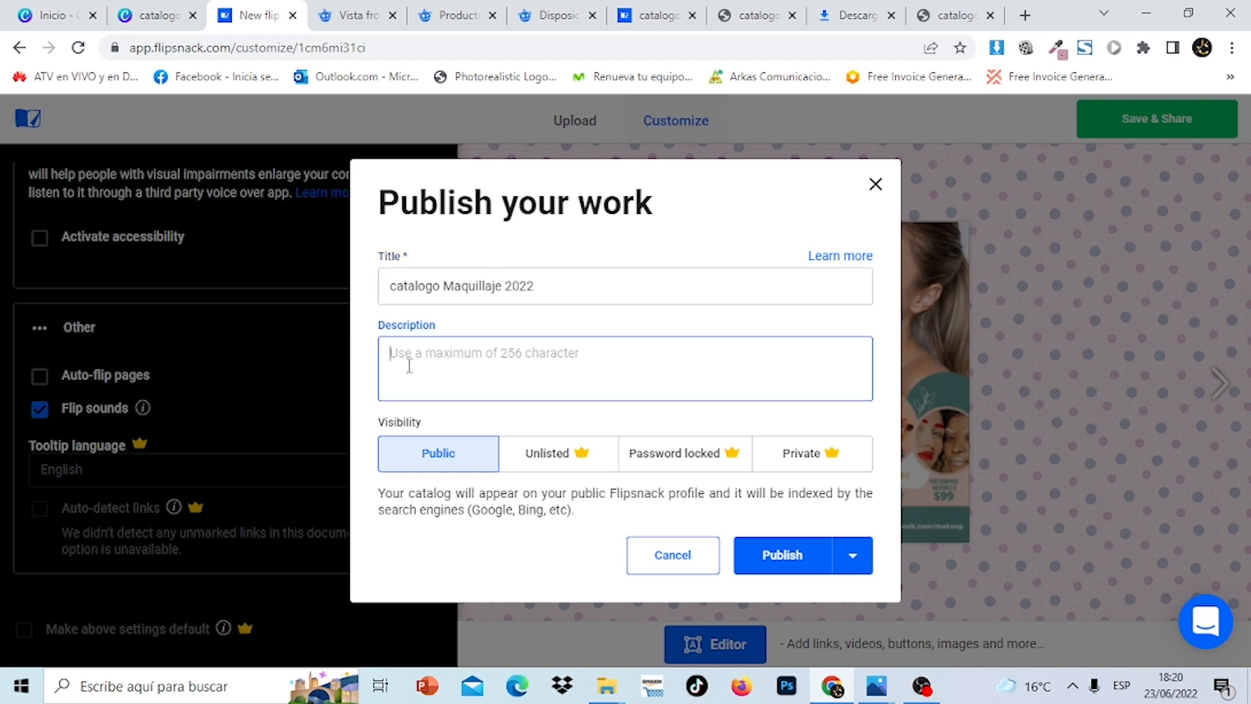
pyautogui.write('es')
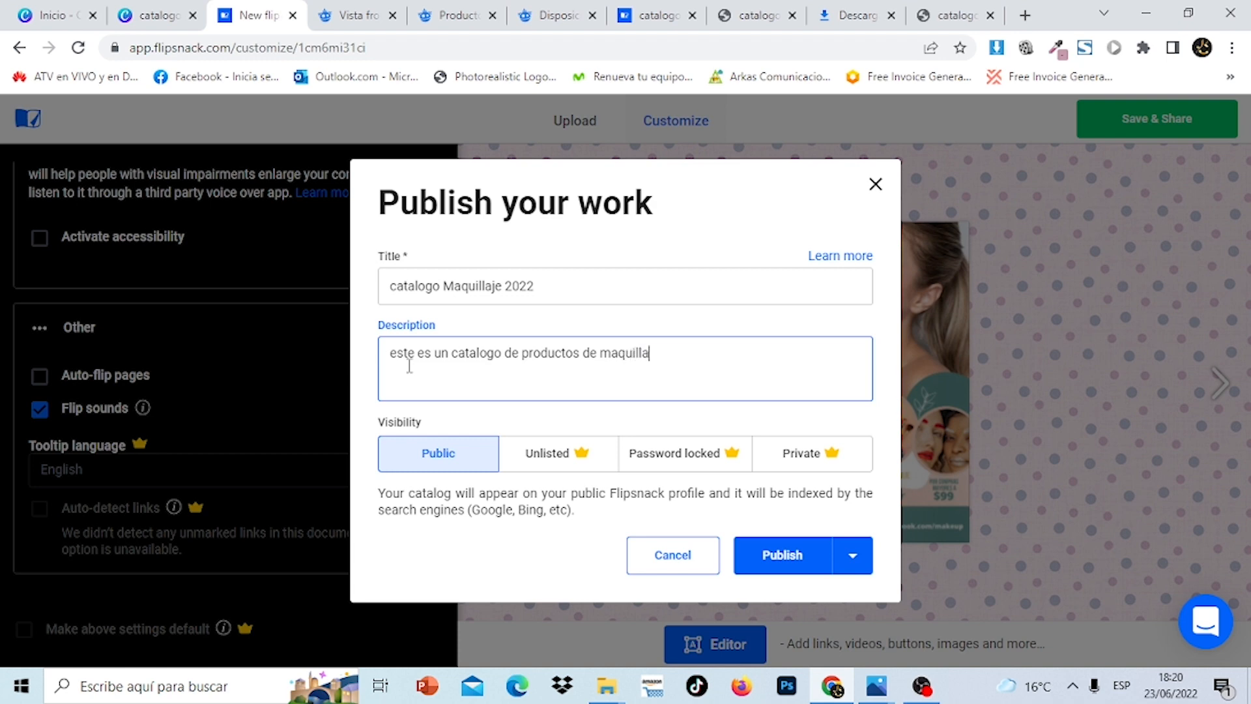
pyautogui.click(796, 558)
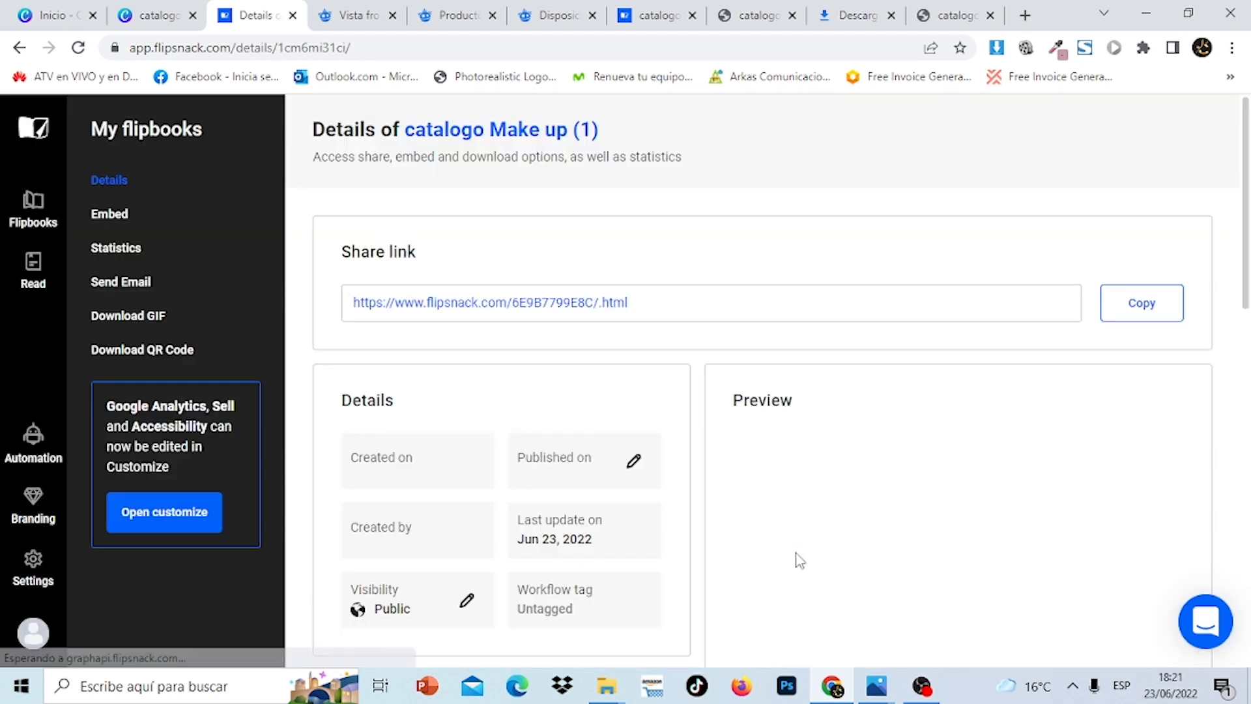
pyautogui.click(1148, 311)
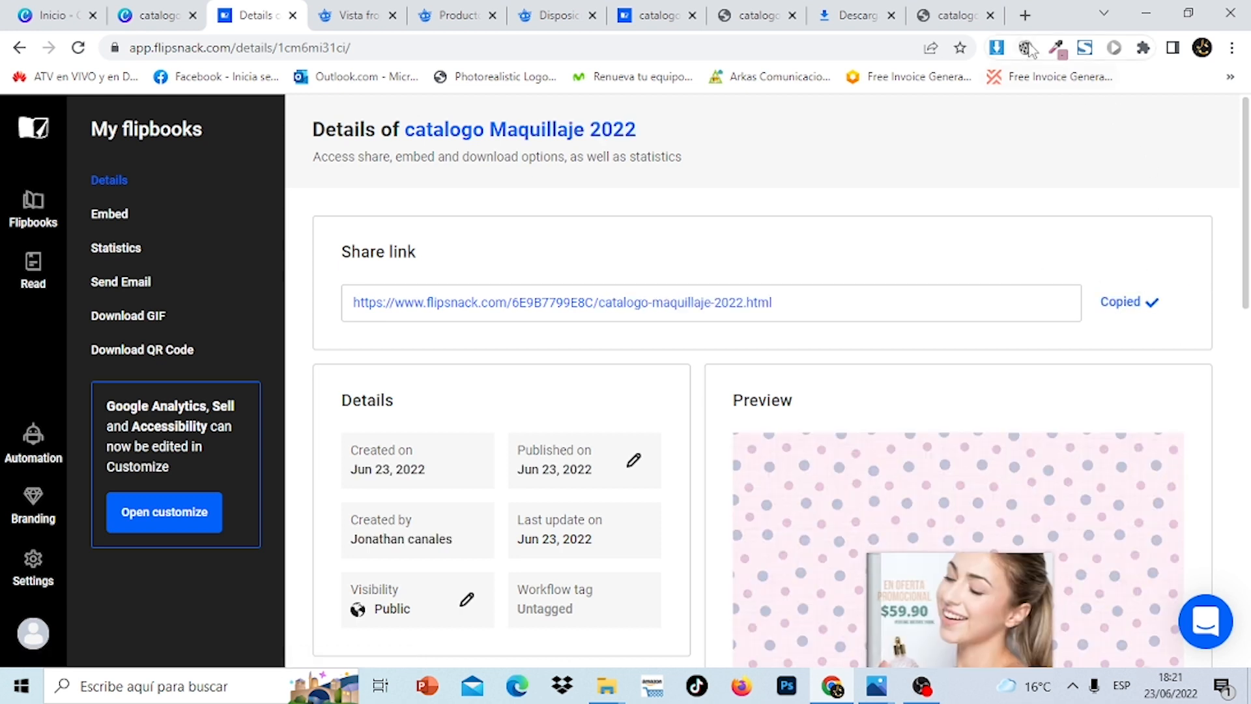
# Open the copied share link in a new tab and enlarge the catalog cover
pyautogui.click(1024, 16)
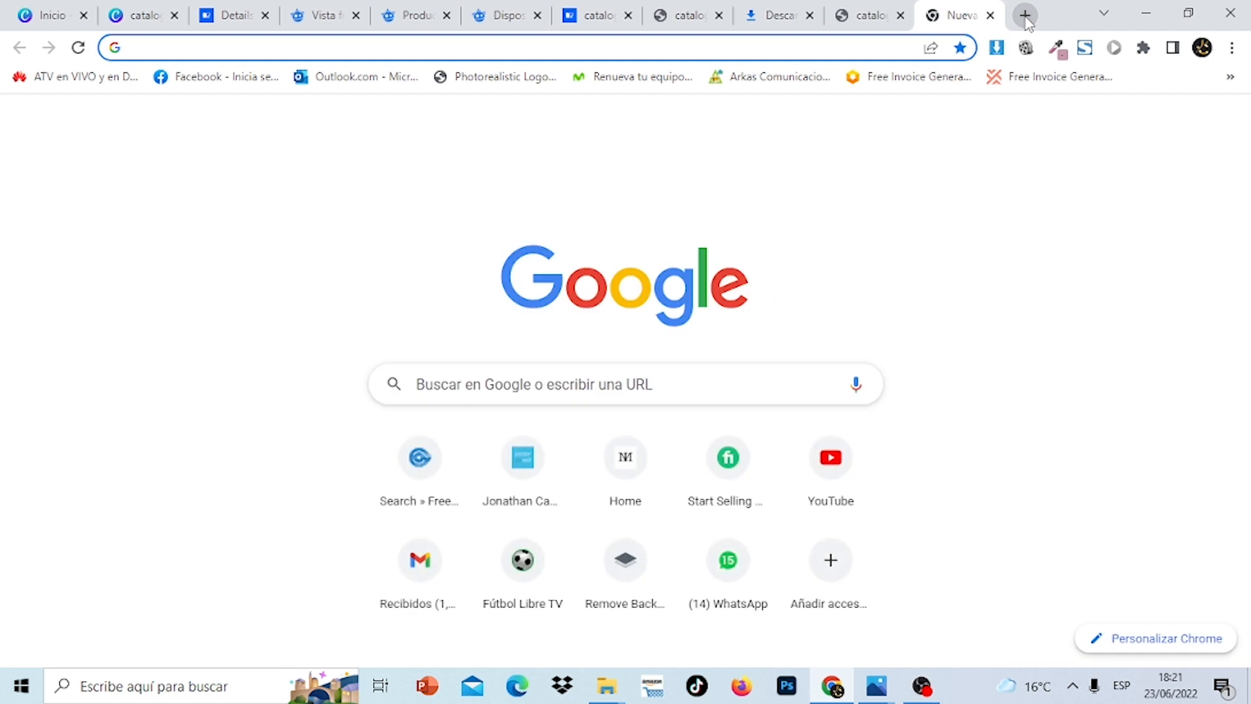
pyautogui.hotkey('ctrl', 'v')
pyautogui.press('Return')
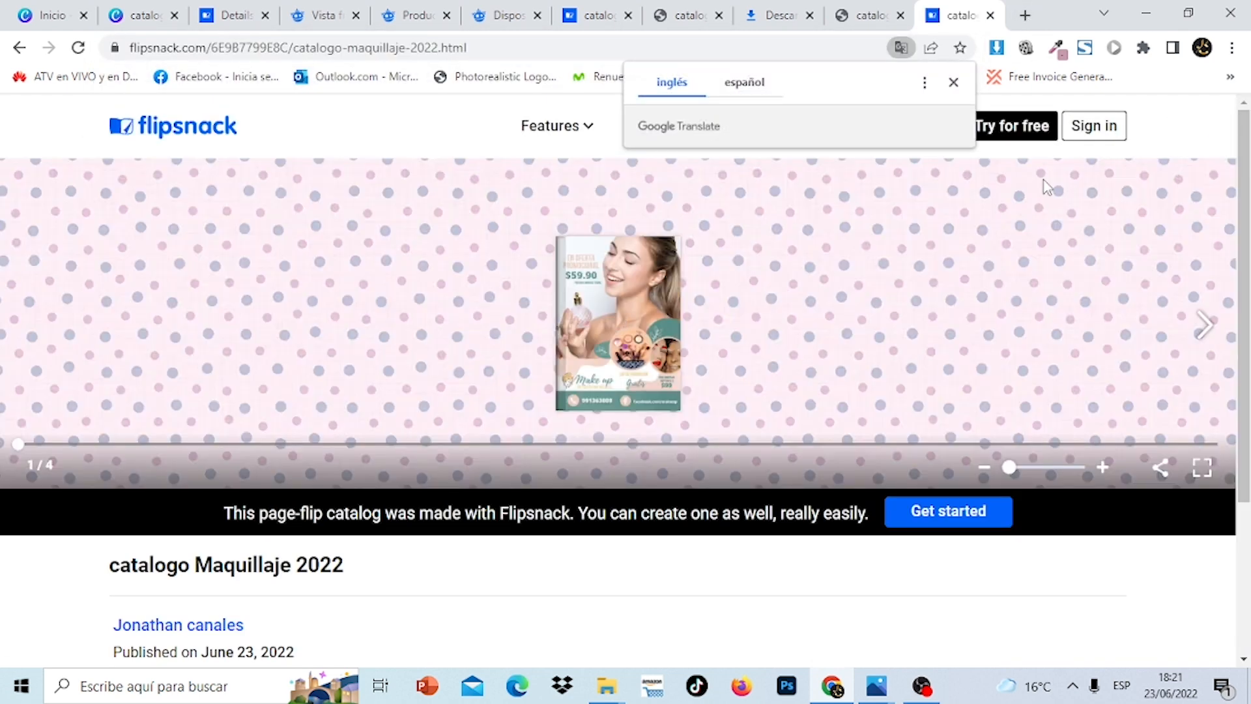
pyautogui.click(1015, 467)
pyautogui.moveTo(1015, 469); pyautogui.dragTo(1024, 467)
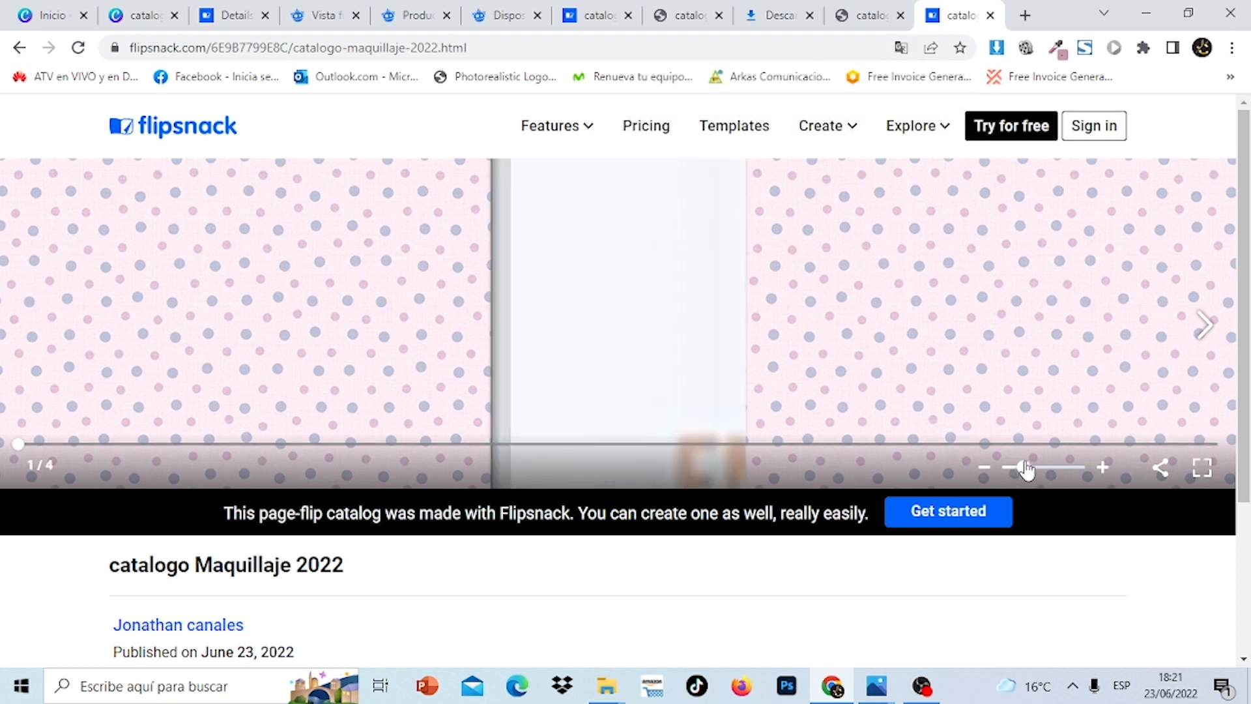
# View the flipbook full screen, flipping between the cover and pages 2–3, then exit
pyautogui.click(1202, 468)
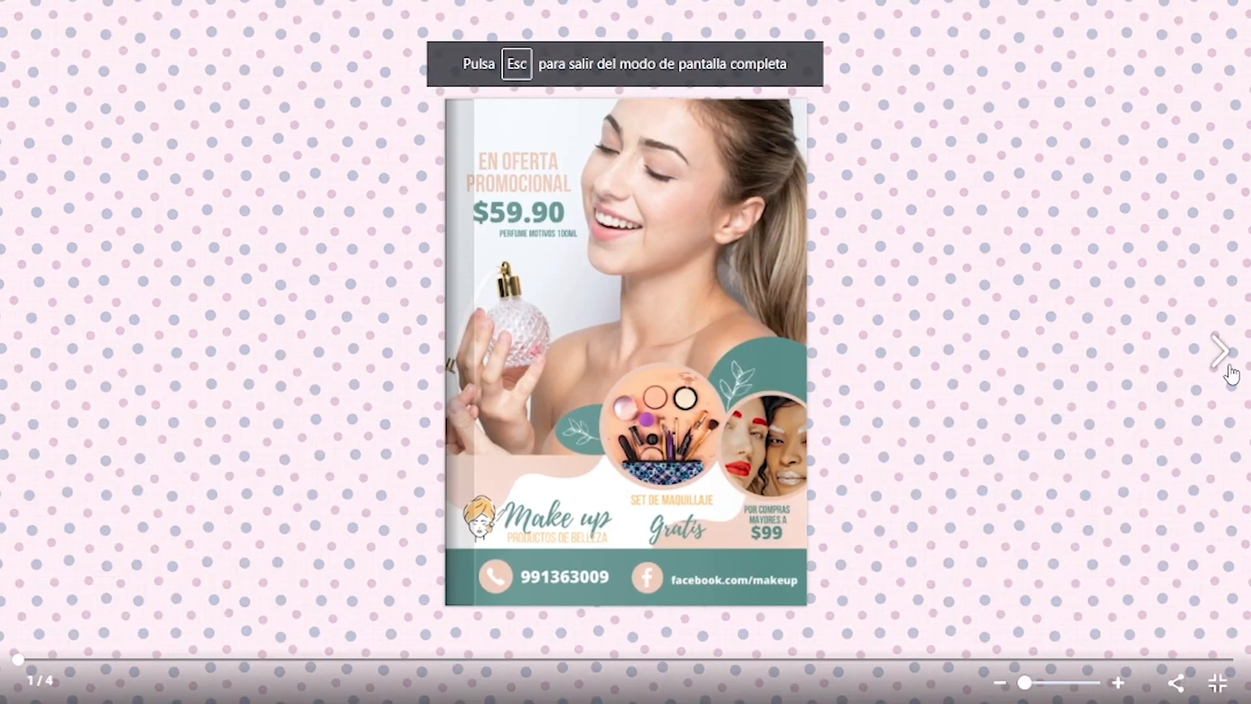
pyautogui.click(1221, 368)
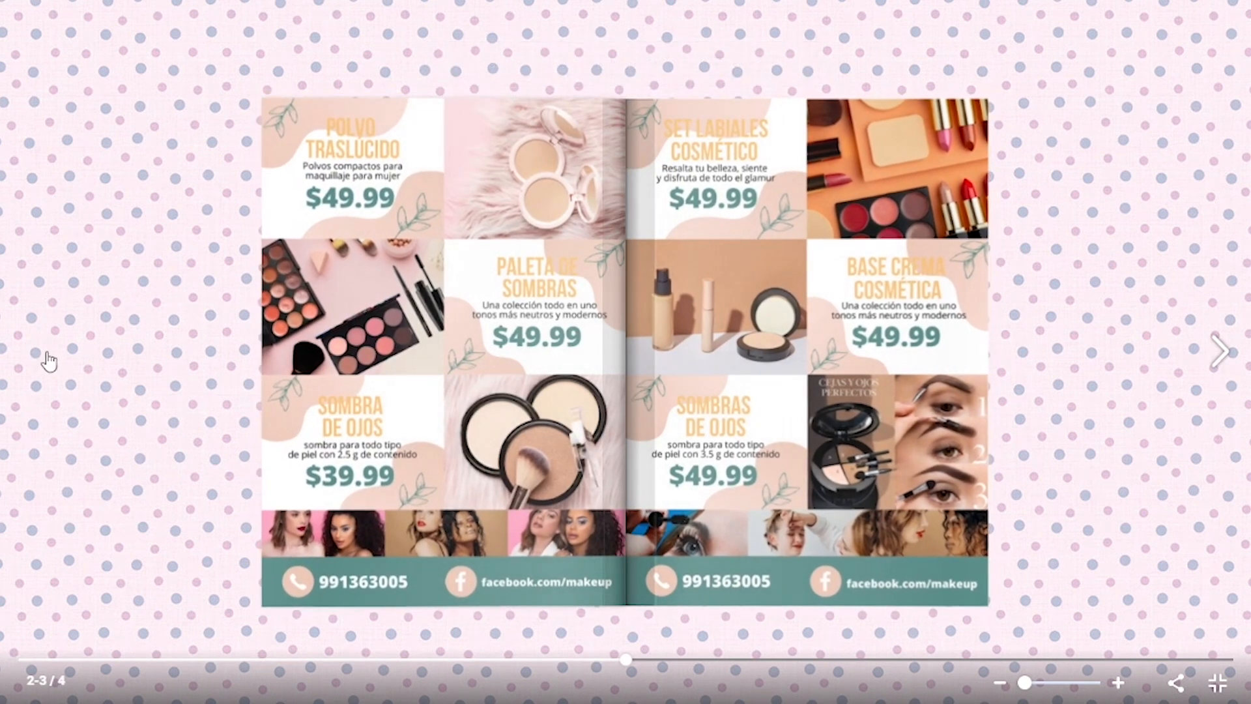
pyautogui.click(39, 359)
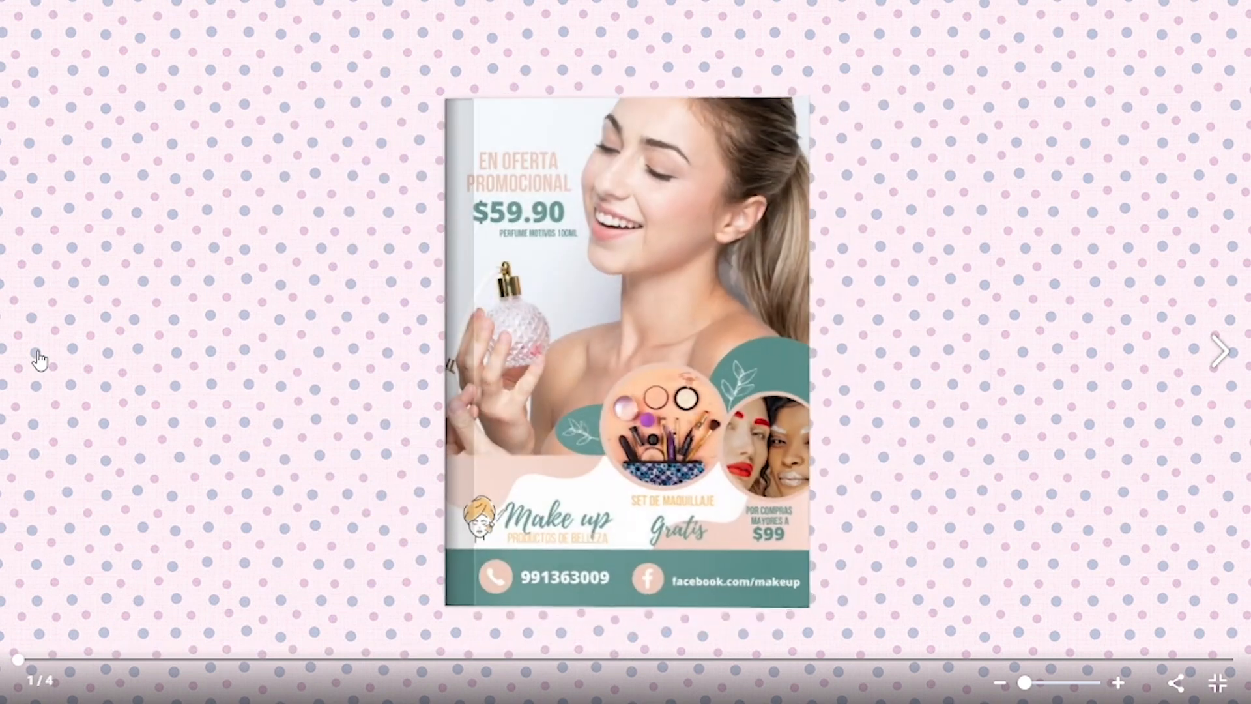
pyautogui.click(1221, 361)
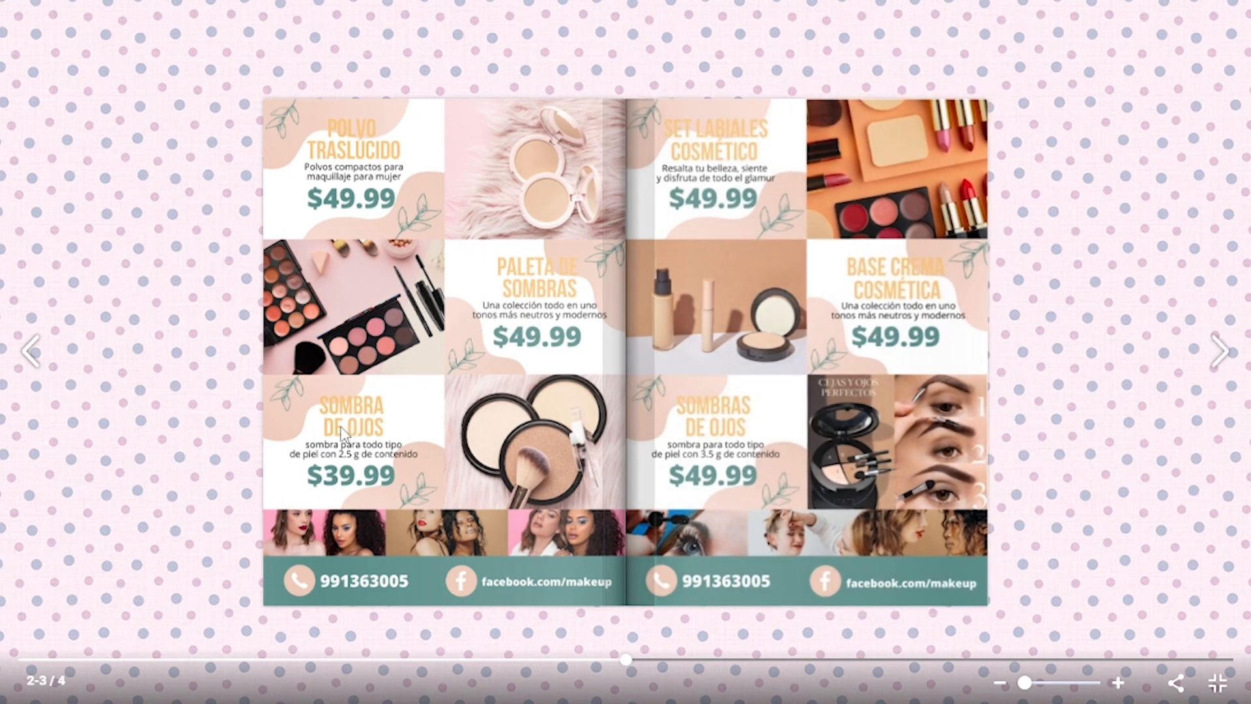
pyautogui.click(30, 355)
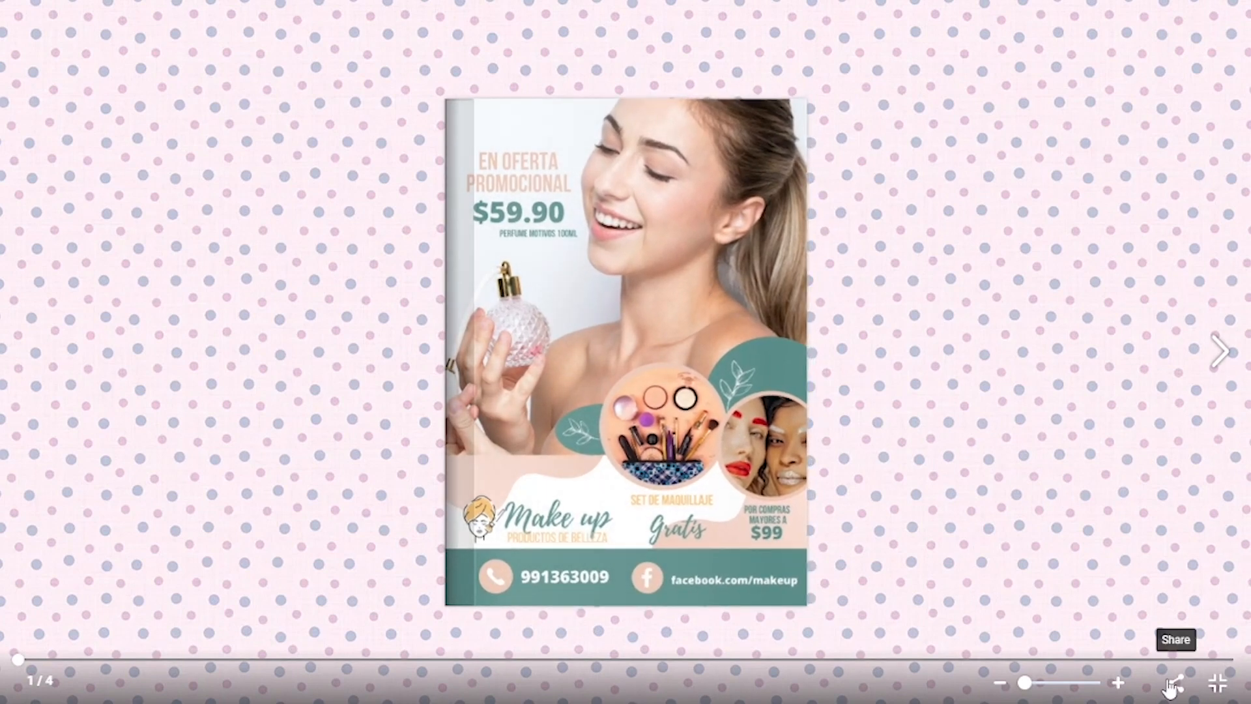
pyautogui.click(1220, 681)
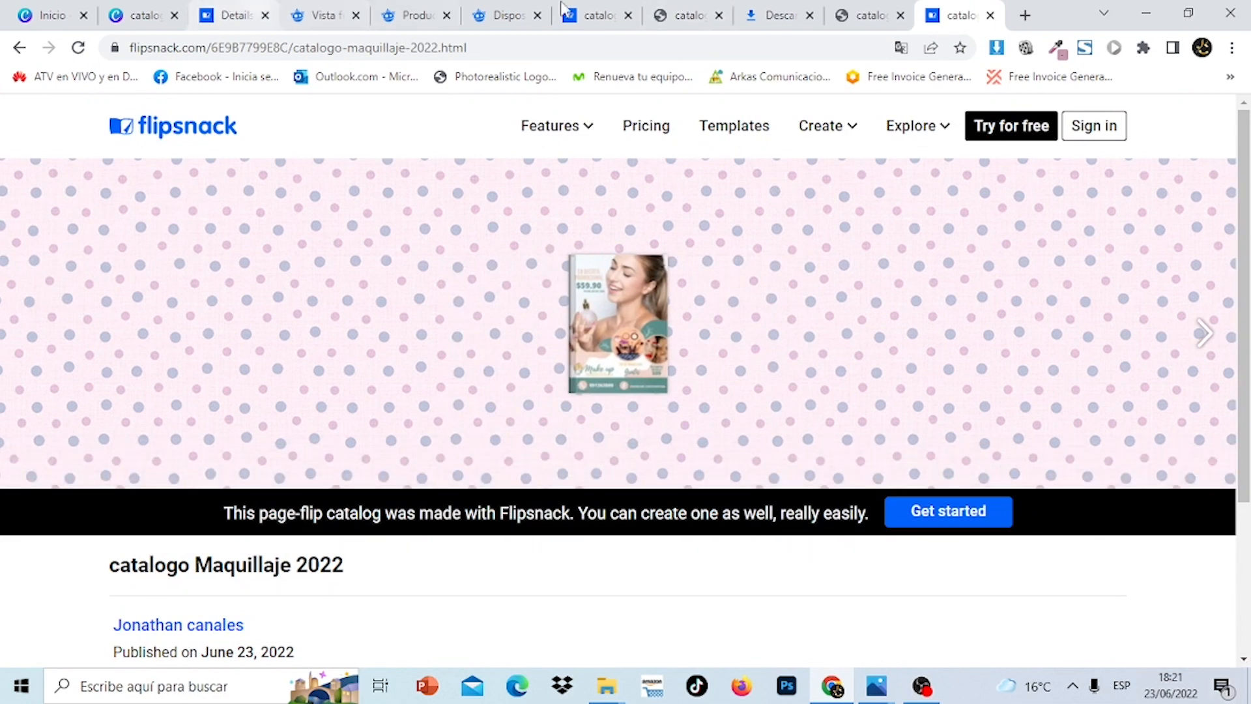
# Switch to catalogo Make up.pdf and scroll through its three pages, ending at page 1's top
pyautogui.click(690, 15)
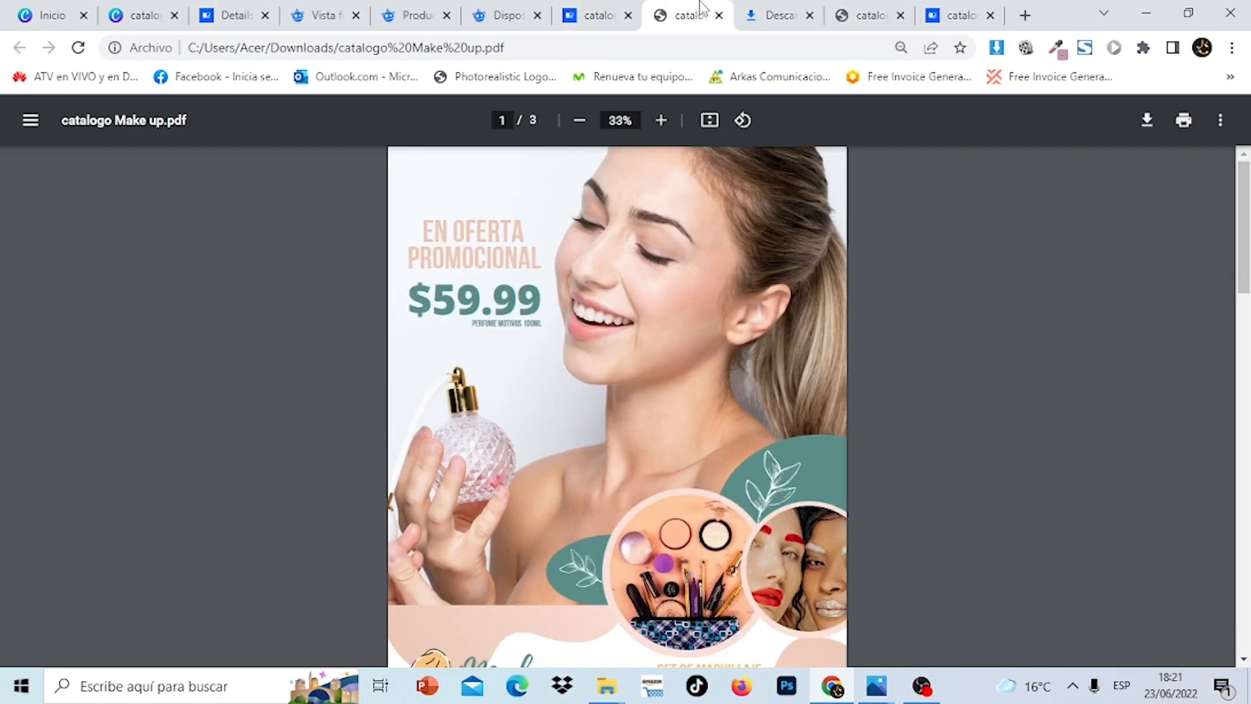
pyautogui.moveTo(1244, 220); pyautogui.dragTo(1247, 581)
pyautogui.moveTo(1248, 624); pyautogui.dragTo(1244, 183)
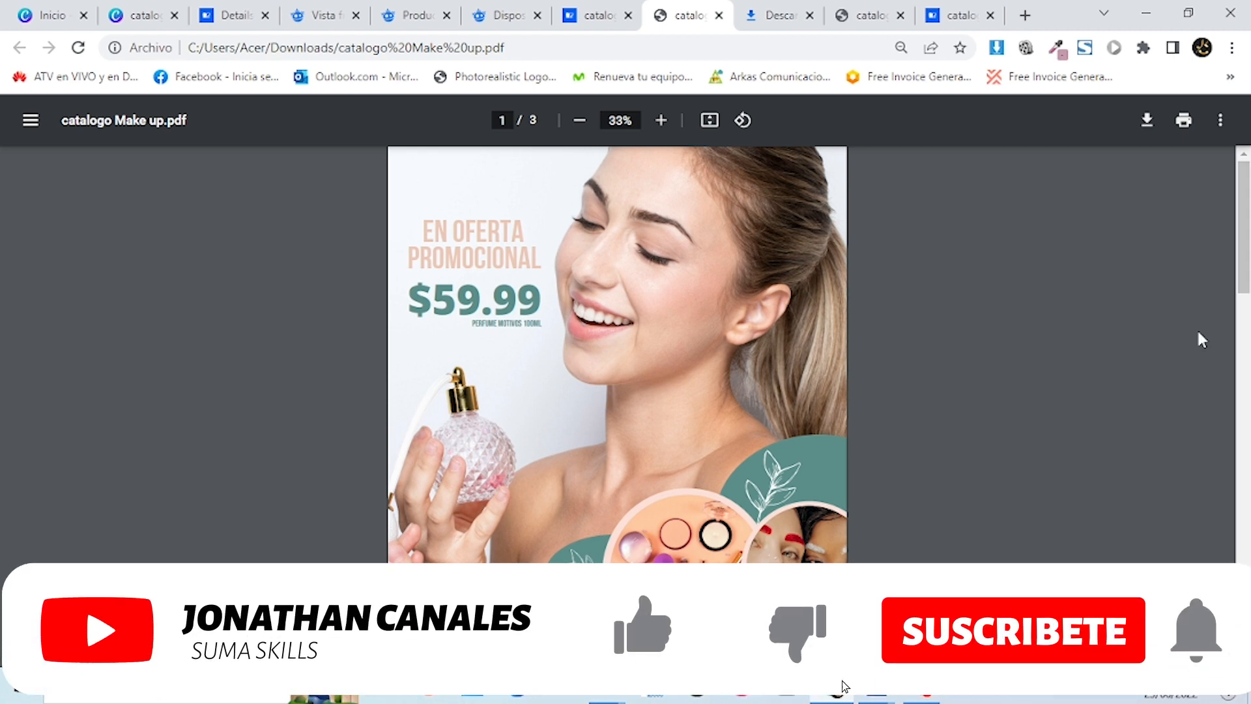
pyautogui.moveTo(1246, 235); pyautogui.dragTo(1243, 637)
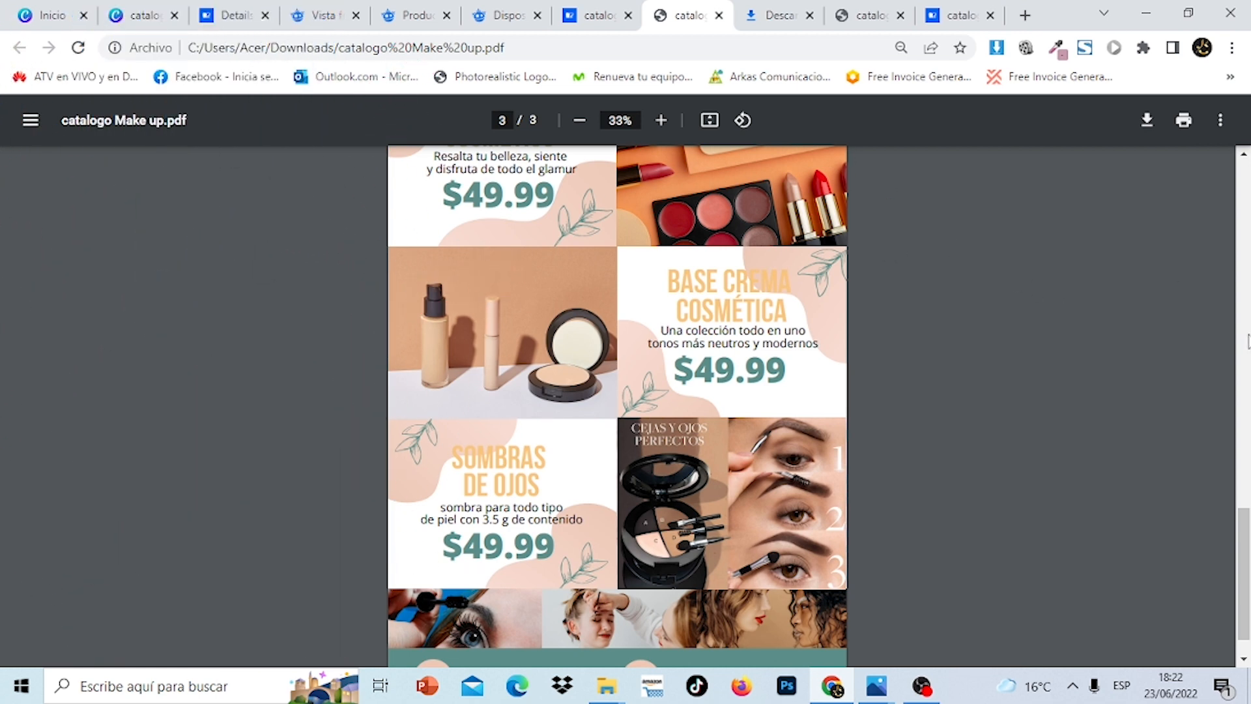
pyautogui.scroll(7, 1248, 340)
pyautogui.scroll(7, 1248, 340)
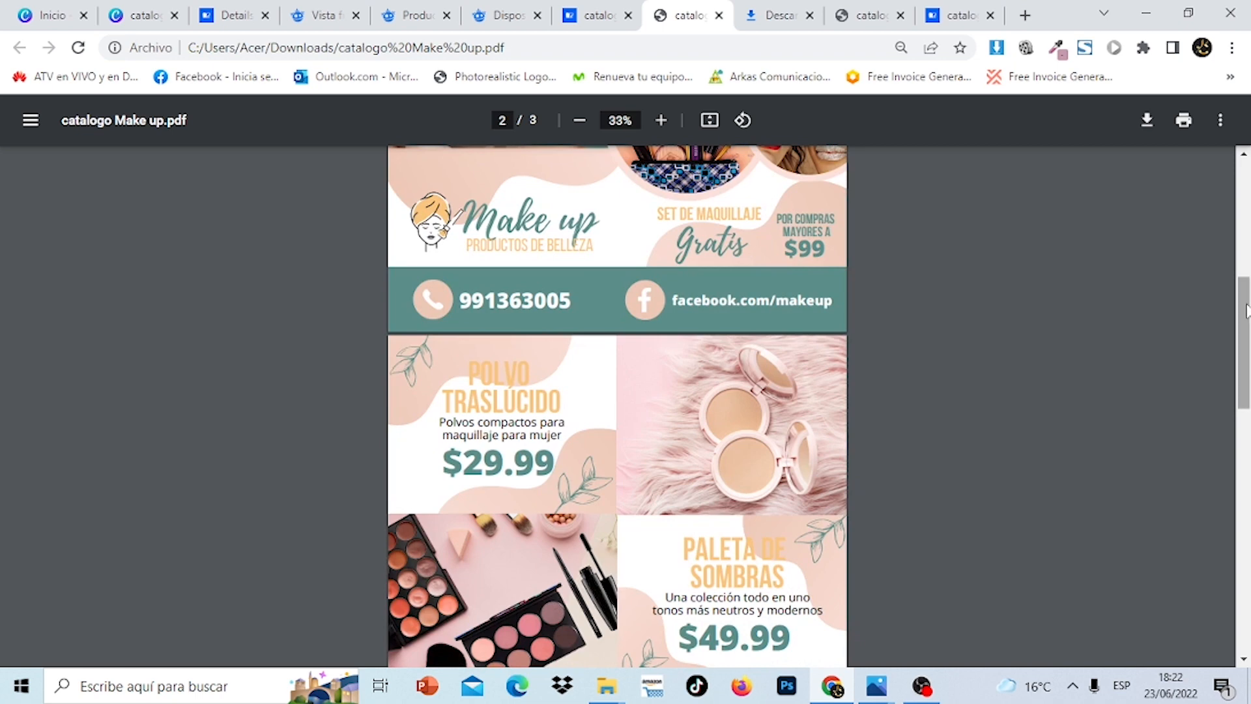
pyautogui.moveTo(1242, 280); pyautogui.dragTo(1248, 177)
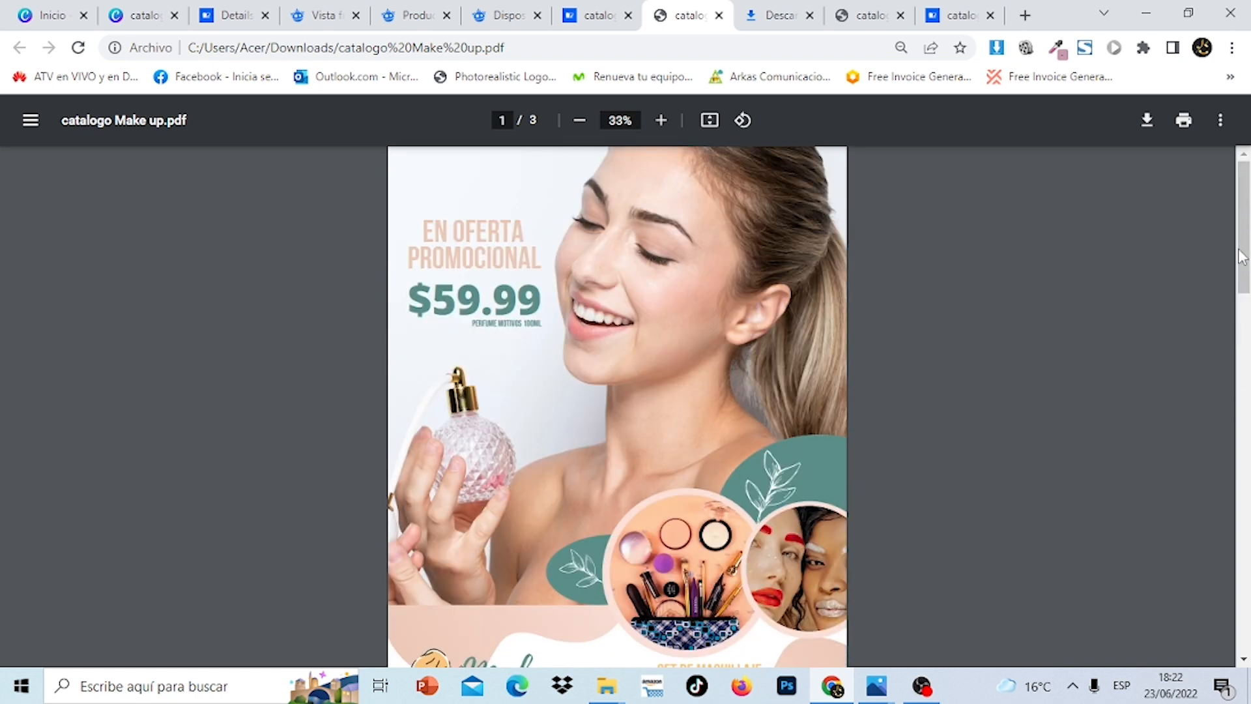
pyautogui.click(1249, 414)
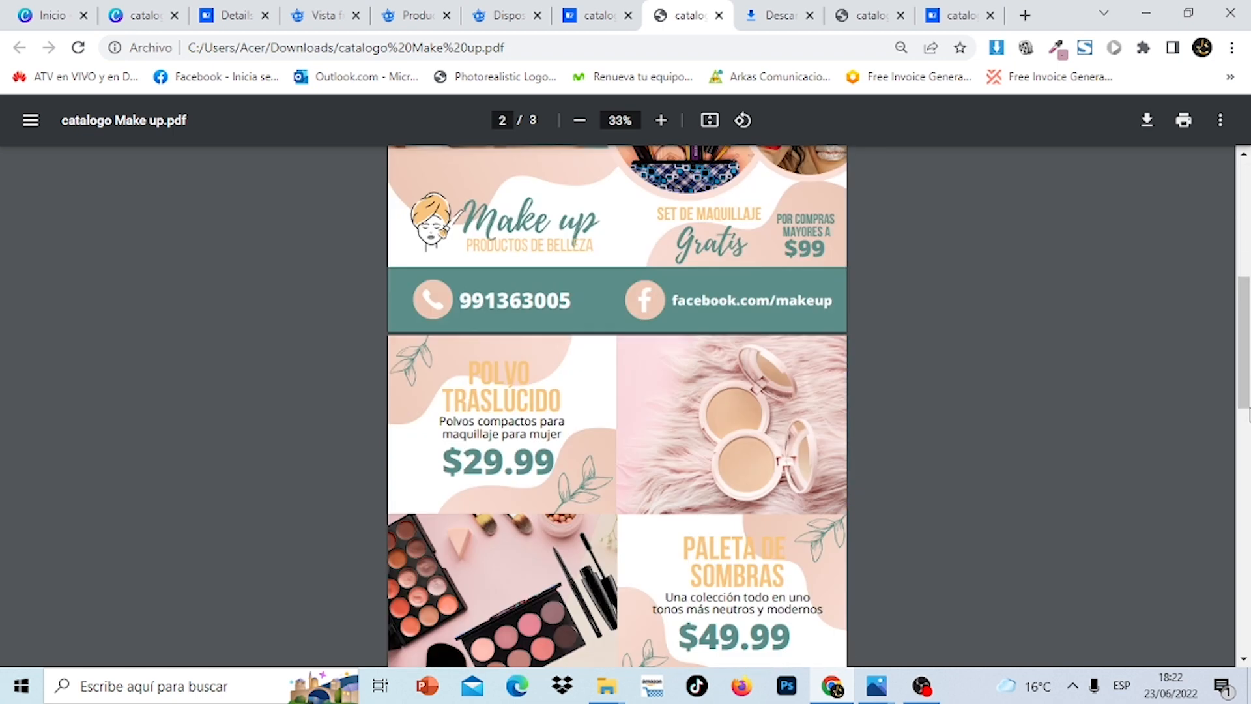
pyautogui.click(1248, 251)
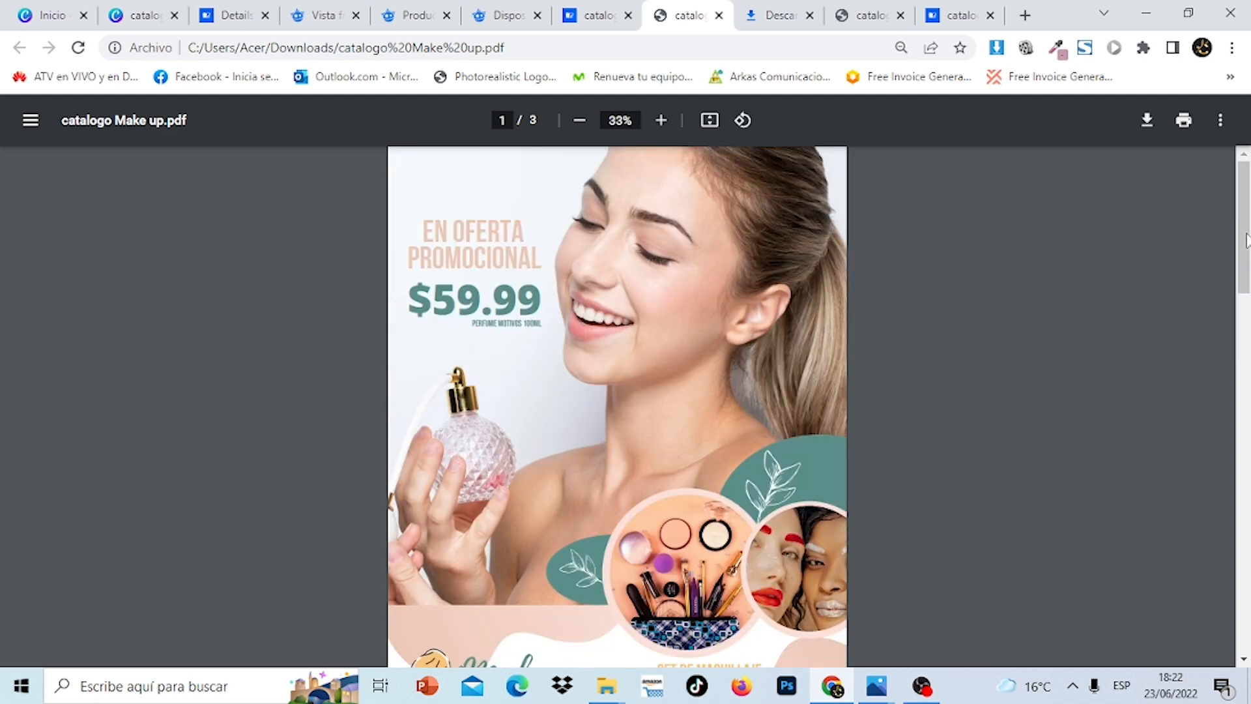